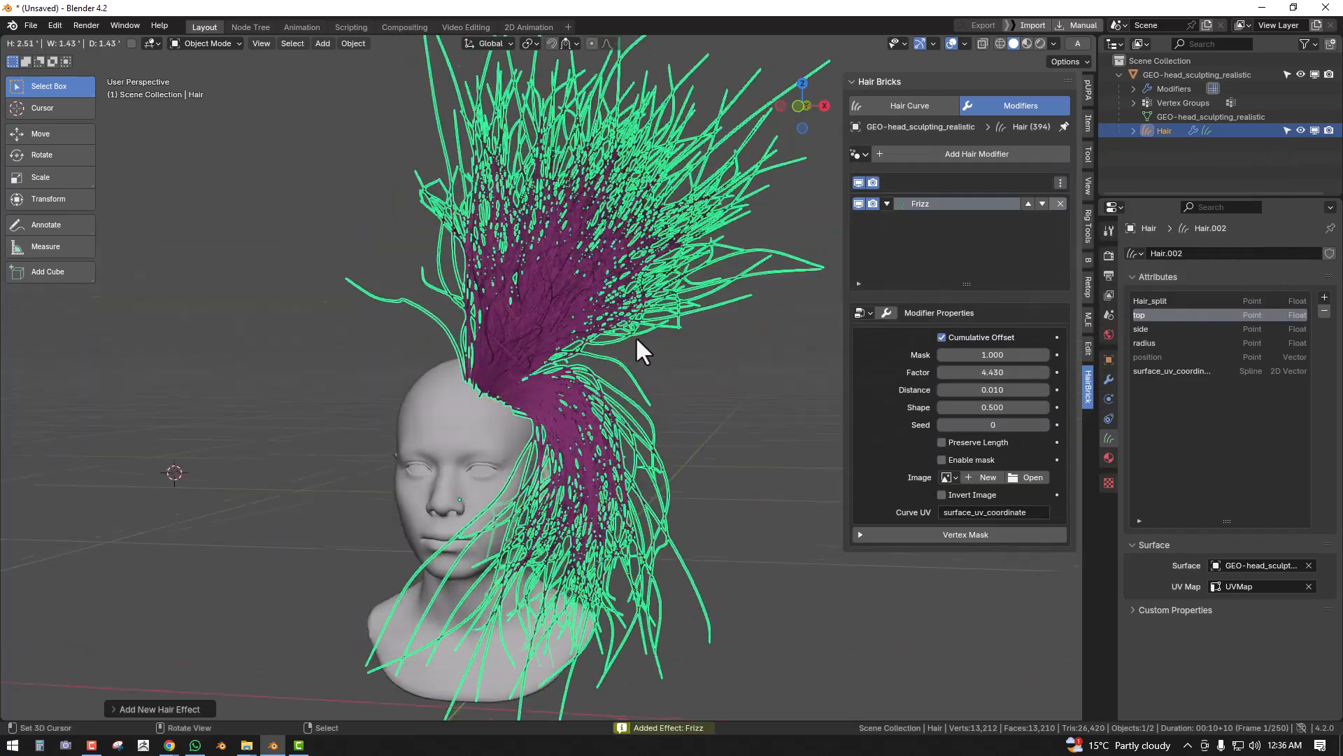
- Open the Frizz modifier's node tree and add a Named Attribute node
{"action": "left_click", "coordinate": [888, 312]}
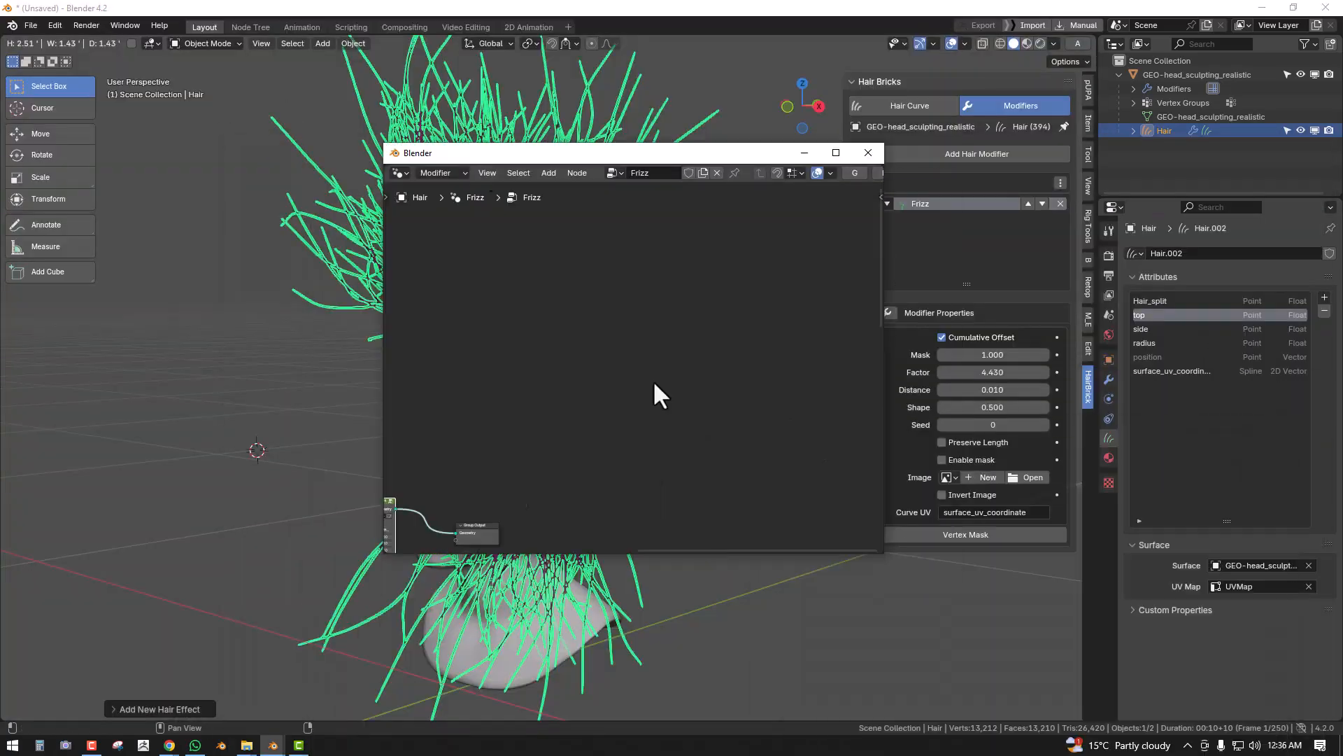
{"action": "middle_click_drag", "start_coordinate": [443, 283], "coordinate": [510, 272]}
{"action": "left_click", "coordinate": [440, 162]}
{"action": "left_click", "coordinate": [455, 183]}
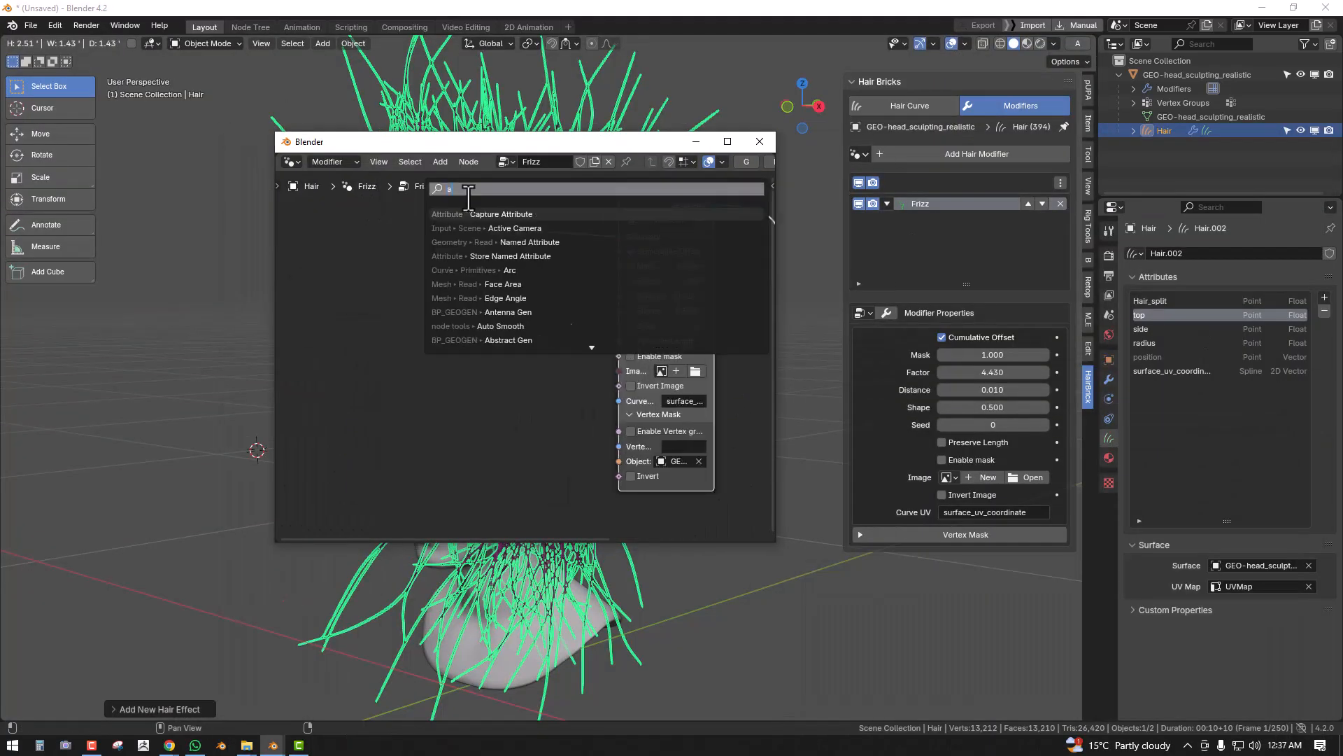
{"action": "type", "text": "named"}
{"action": "key", "text": "Return"}
- Use the "top" attribute as the Frizz node's Mask input and close the node editor
{"action": "left_click", "coordinate": [449, 270]}
{"action": "left_click", "coordinate": [513, 341]}
{"action": "left_click", "coordinate": [514, 374]}
{"action": "left_click_drag", "start_coordinate": [665, 133], "coordinate": [664, 165]}
{"action": "left_click_drag", "start_coordinate": [494, 292], "coordinate": [494, 312]}
{"action": "left_click_drag", "start_coordinate": [543, 329], "coordinate": [619, 283]}
{"action": "left_click", "coordinate": [760, 174]}
{"action": "middle_click_drag", "start_coordinate": [700, 238], "coordinate": [619, 260]}
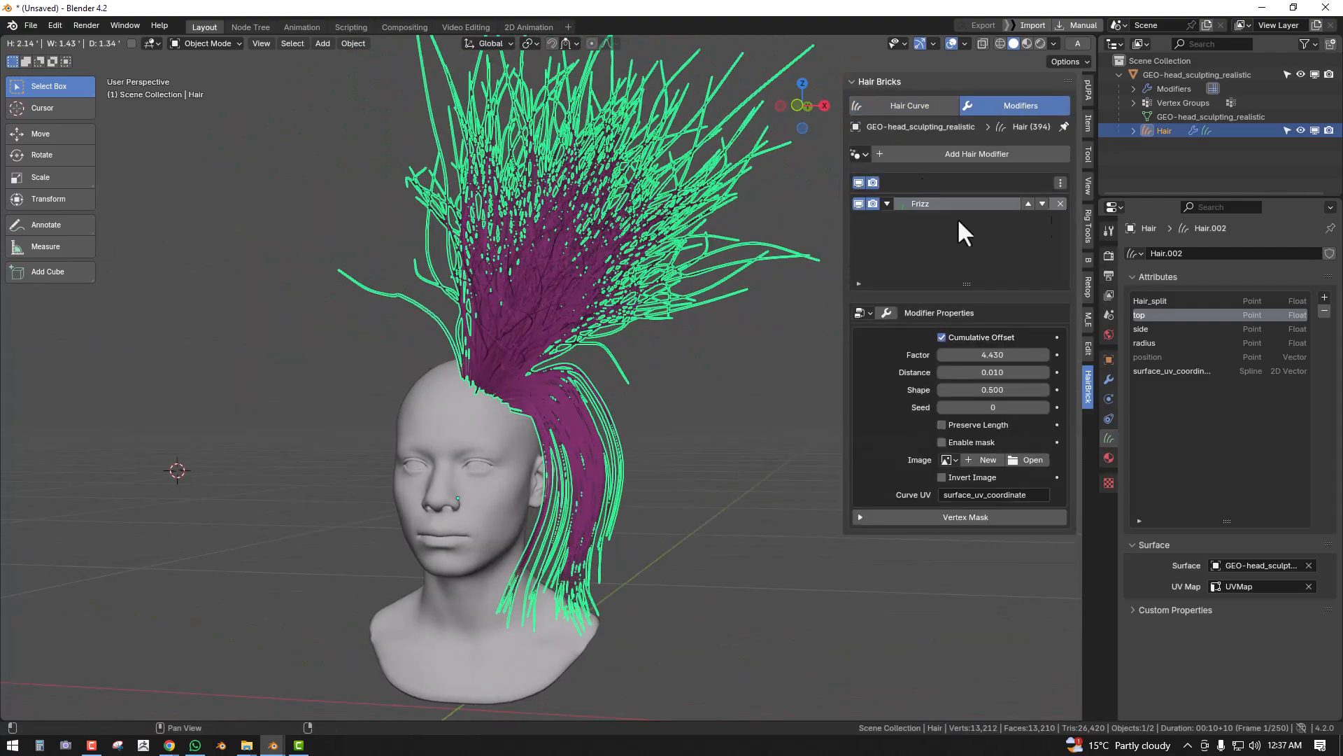
- Remove the Frizz modifier, hide the Hair curve in the viewport and expand the Mesh to hair options
{"action": "left_click", "coordinate": [1060, 204]}
{"action": "left_click", "coordinate": [910, 106]}
{"action": "left_click", "coordinate": [1028, 177]}
{"action": "key", "text": "KP_1"}
{"action": "left_click", "coordinate": [890, 540]}
- Place the 3D cursor on the crown, add a Bézier curve there and give it a bevel depth of 0.173
{"action": "right_click", "coordinate": [524, 238], "text": "shift"}
{"action": "key", "text": "shift+a"}
{"action": "mouse_move", "coordinate": [616, 199]}
{"action": "left_click", "coordinate": [720, 200]}
{"action": "key", "text": "Tab"}
{"action": "key", "text": "g"}
{"action": "left_click", "coordinate": [1158, 483]}
{"action": "middle_click_drag", "start_coordinate": [587, 217], "coordinate": [511, 252]}
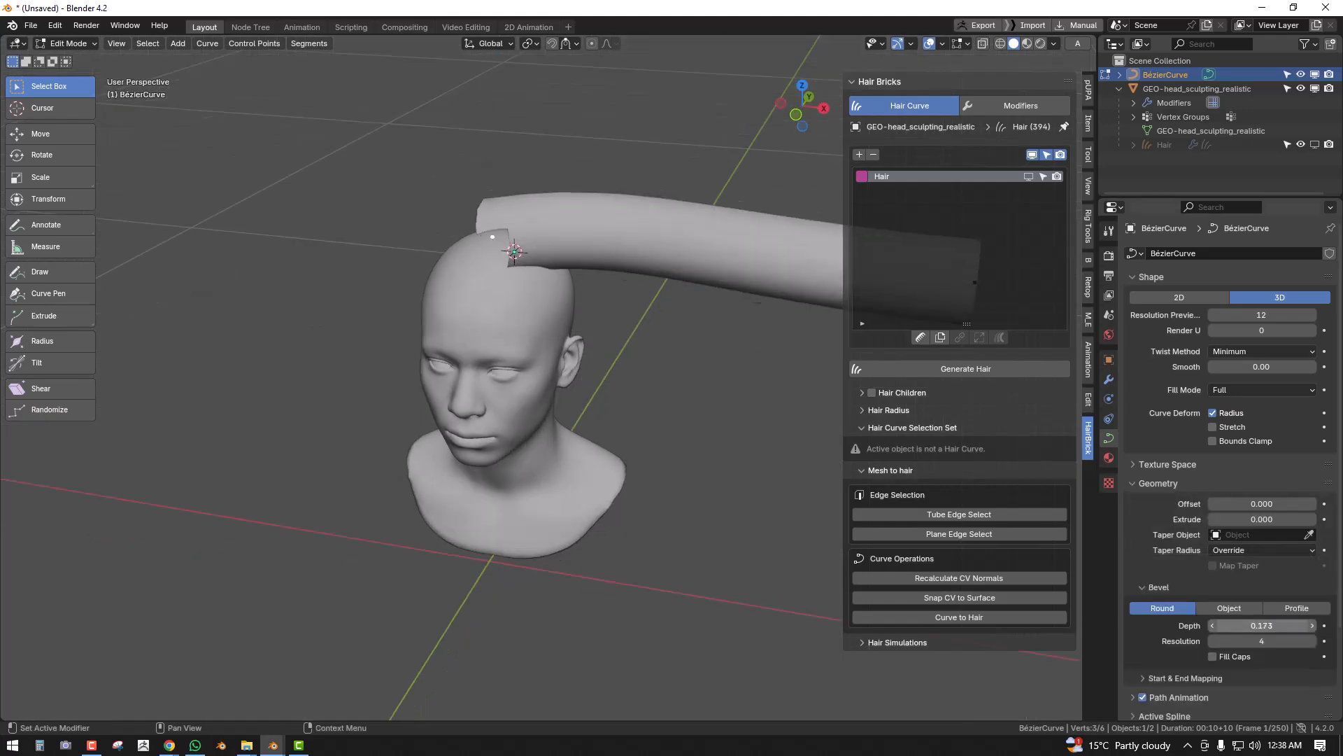
- Move and extrude the curve's control points so the tube bends from the crown down behind the ear
{"action": "key", "text": "KP_1"}
{"action": "key", "text": "ctrl+space"}
{"action": "key", "text": "g"}
{"action": "left_click", "coordinate": [566, 326]}
{"action": "left_click", "coordinate": [1023, 302]}
{"action": "key", "text": "g"}
{"action": "key", "text": "e"}
{"action": "key", "text": "KP_3"}
{"action": "key", "text": "ctrl+space"}
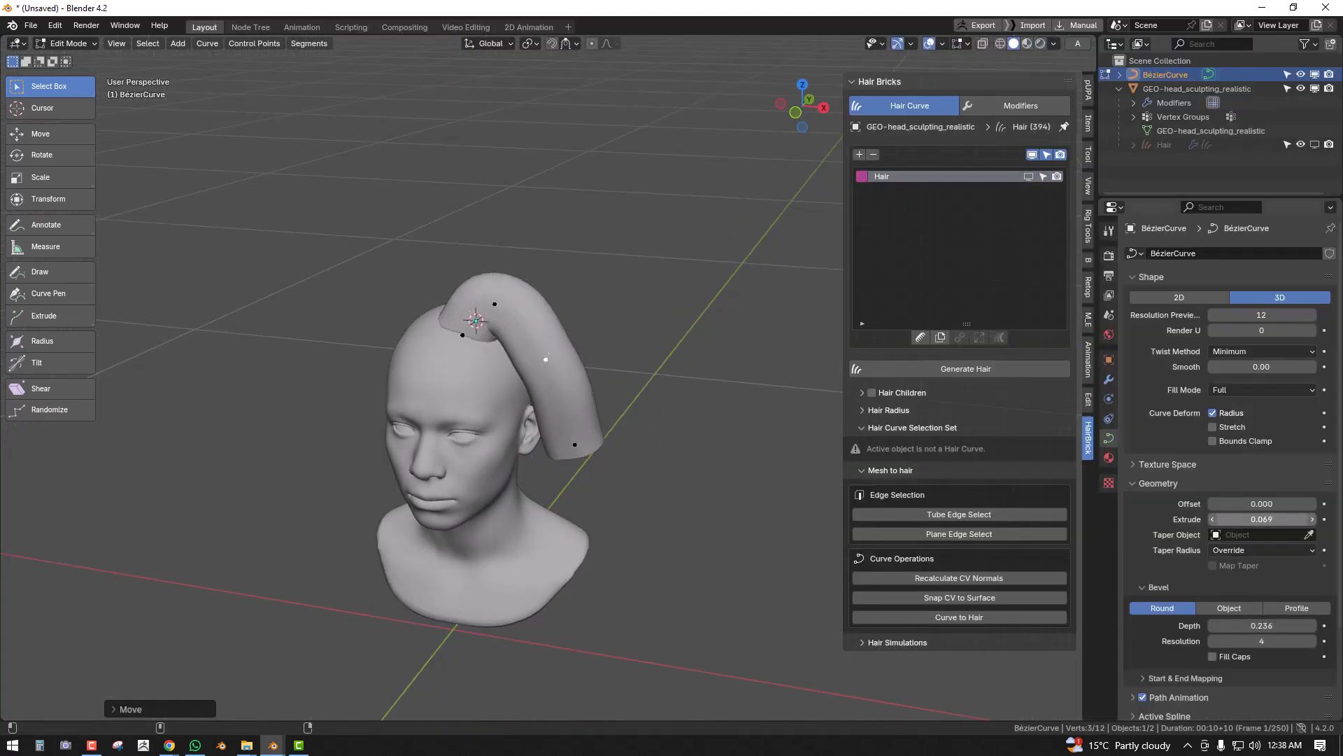
- Rotate the tube's control points and scale their radius to taper the lock
{"action": "key", "text": "r"}
{"action": "middle_click_drag", "start_coordinate": [675, 392], "coordinate": [400, 447]}
{"action": "key", "text": "alt+s"}
{"action": "key", "text": "g"}
- Duplicate the tapered lock twice, tilting and moving the copies to form three overlapping locks along the side of the head
{"action": "key", "text": "shift+d"}
{"action": "middle_click_drag", "start_coordinate": [566, 429], "coordinate": [608, 338]}
{"action": "key", "text": "shift+d"}
{"action": "left_click", "coordinate": [744, 374]}
{"action": "key", "text": "ctrl+t"}
{"action": "left_click", "coordinate": [745, 374]}
{"action": "middle_click_drag", "start_coordinate": [744, 373], "coordinate": [711, 371]}
{"action": "key", "text": "g"}
{"action": "left_click", "coordinate": [711, 372]}
{"action": "key", "text": "Tab"}
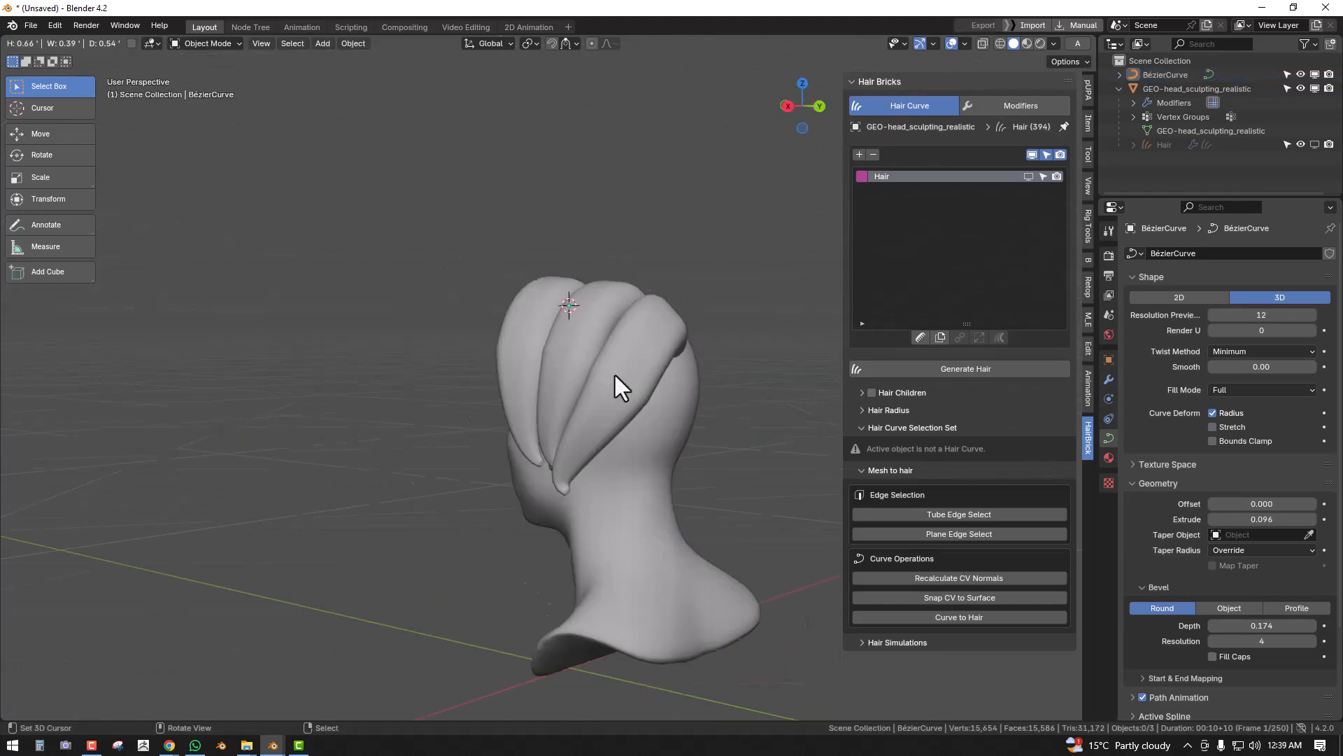
- Convert the curve locks to a mesh and isolate it in local view with nothing selected
{"action": "left_click", "coordinate": [553, 378]}
{"action": "middle_click_drag", "start_coordinate": [623, 415], "coordinate": [608, 322]}
{"action": "key", "text": "q"}
{"action": "left_click", "coordinate": [606, 313]}
{"action": "key", "text": "KP_Divide"}
{"action": "key", "text": "alt+a"}
- Enter Edit Mode on the lock mesh and run Tube Edge Select on its lengthwise edges
{"action": "middle_click_drag", "start_coordinate": [623, 243], "coordinate": [518, 231]}
{"action": "right_click", "coordinate": [468, 274]}
{"action": "key", "text": "Tab"}
{"action": "left_click", "coordinate": [960, 514]}
{"action": "key", "text": "alt+a"}
{"action": "left_click", "coordinate": [930, 515]}
- Adjust the last tube edge operation with a value of 1.4 to turn the locks into separate edge strands
{"action": "left_click", "coordinate": [54, 25]}
{"action": "left_click", "coordinate": [105, 133]}
{"action": "left_click", "coordinate": [425, 149]}
{"action": "type", "text": ".2"}
{"action": "key", "text": "BackSpace"}
{"action": "key", "text": "BackSpace"}
{"action": "type", "text": "1.4"}
{"action": "key", "text": "Return"}
{"action": "left_click", "coordinate": [455, 150]}
{"action": "key", "text": "Return"}
{"action": "middle_click_drag", "start_coordinate": [455, 149], "coordinate": [665, 321]}
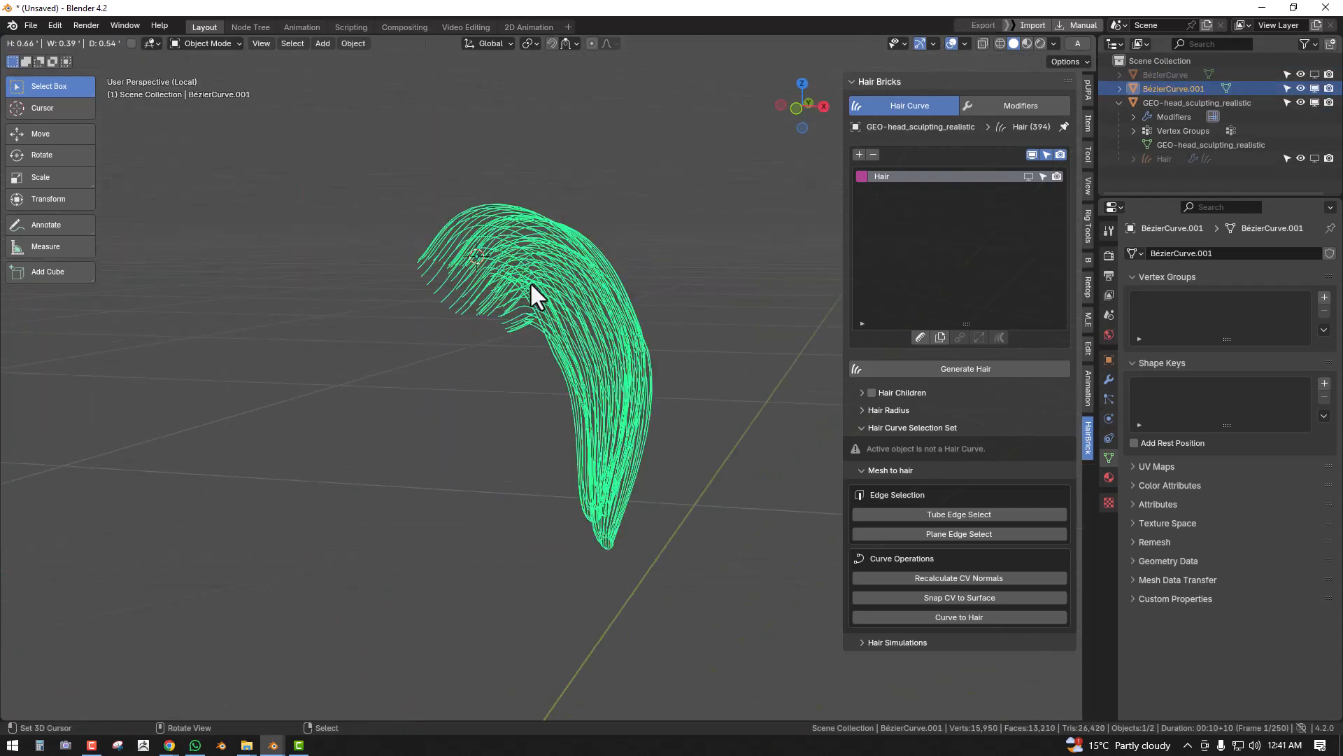
- Leave local view and convert the edge strands into an editable curve object on the head
{"action": "key", "text": "KP_Divide"}
{"action": "key", "text": "KP_1"}
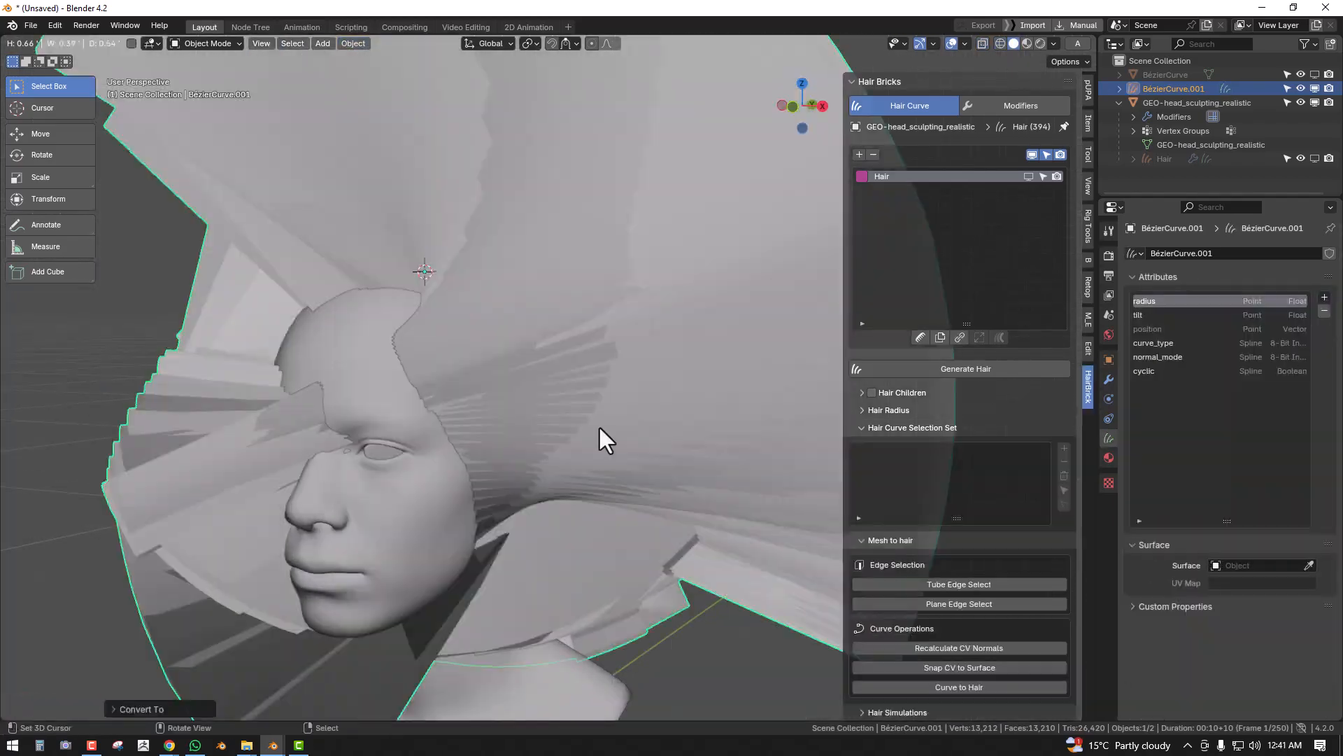
{"action": "key", "text": "F8"}
{"action": "left_click", "coordinate": [750, 195]}
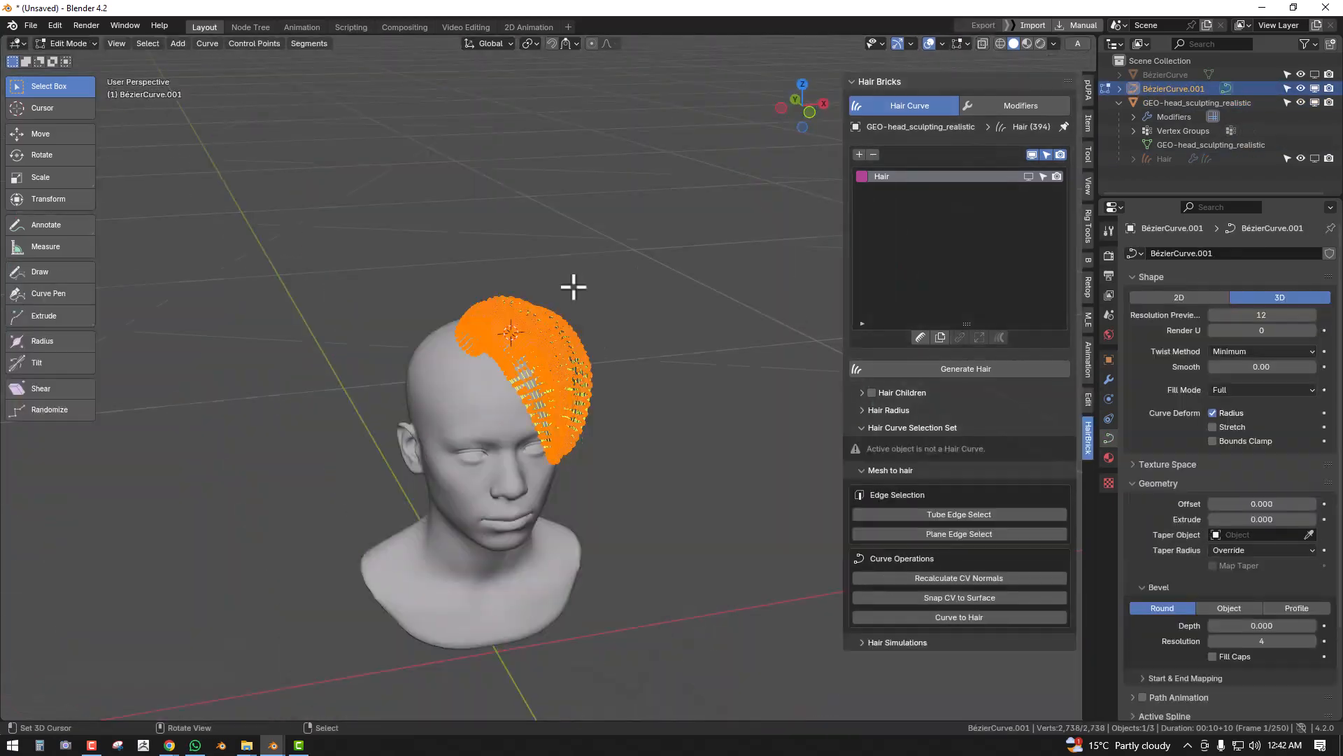
- Select the strands' root control points and snap them to the head surface with Snap CV to Surface
{"action": "key", "text": "Tab"}
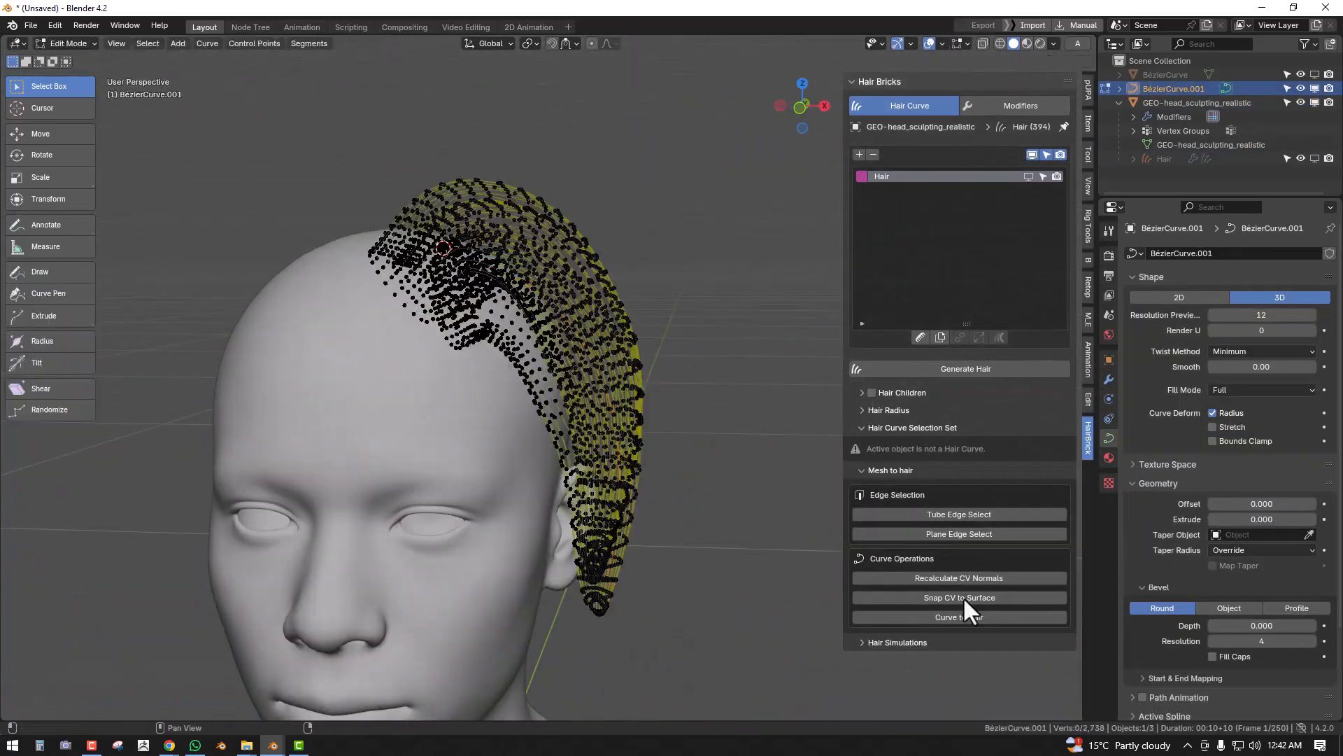
{"action": "key", "text": "q"}
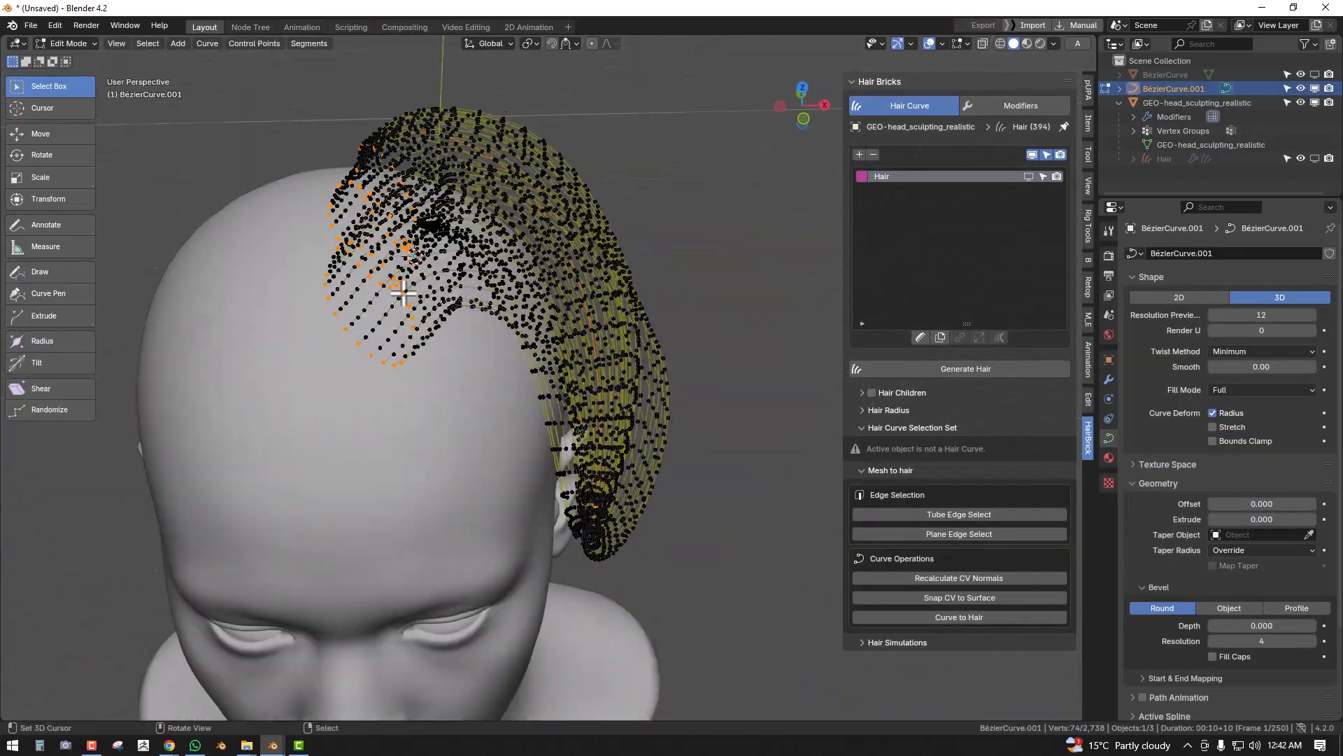
{"action": "key", "text": "alt+w"}
{"action": "key", "text": "a"}
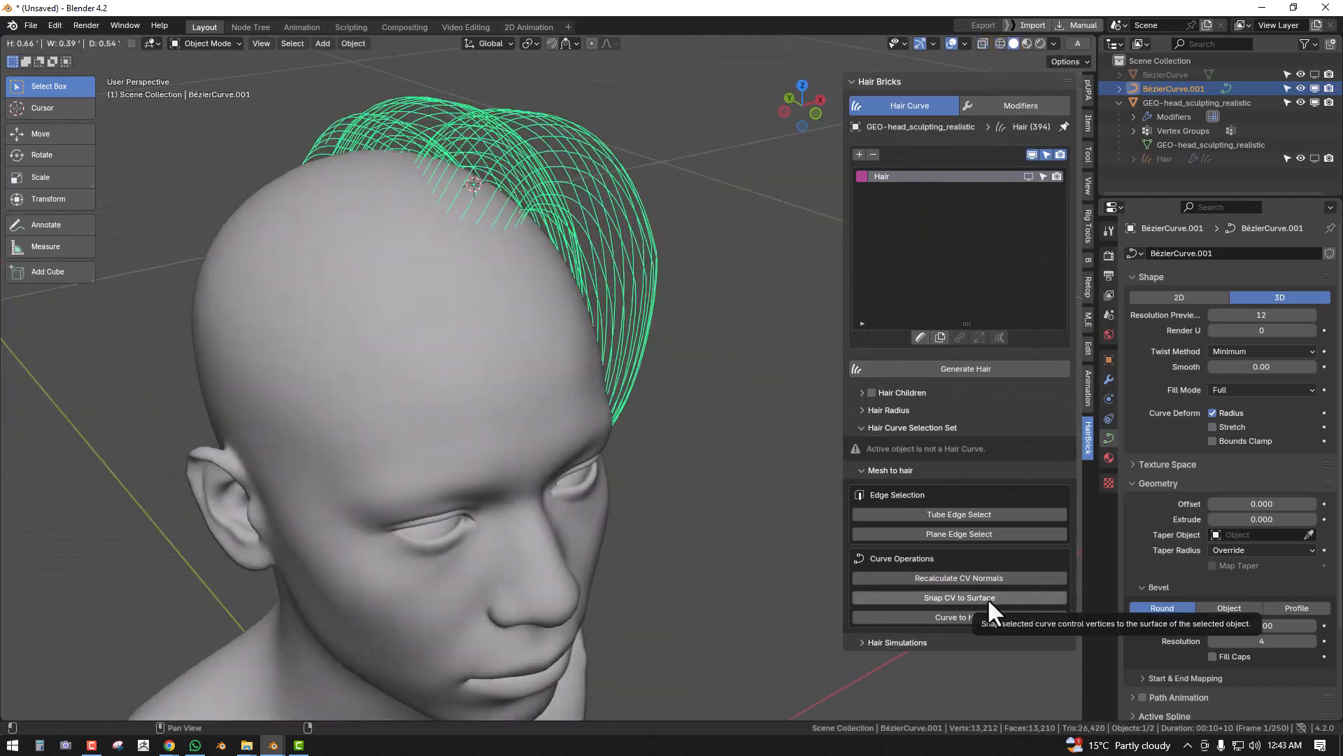
{"action": "left_click", "coordinate": [959, 598]}
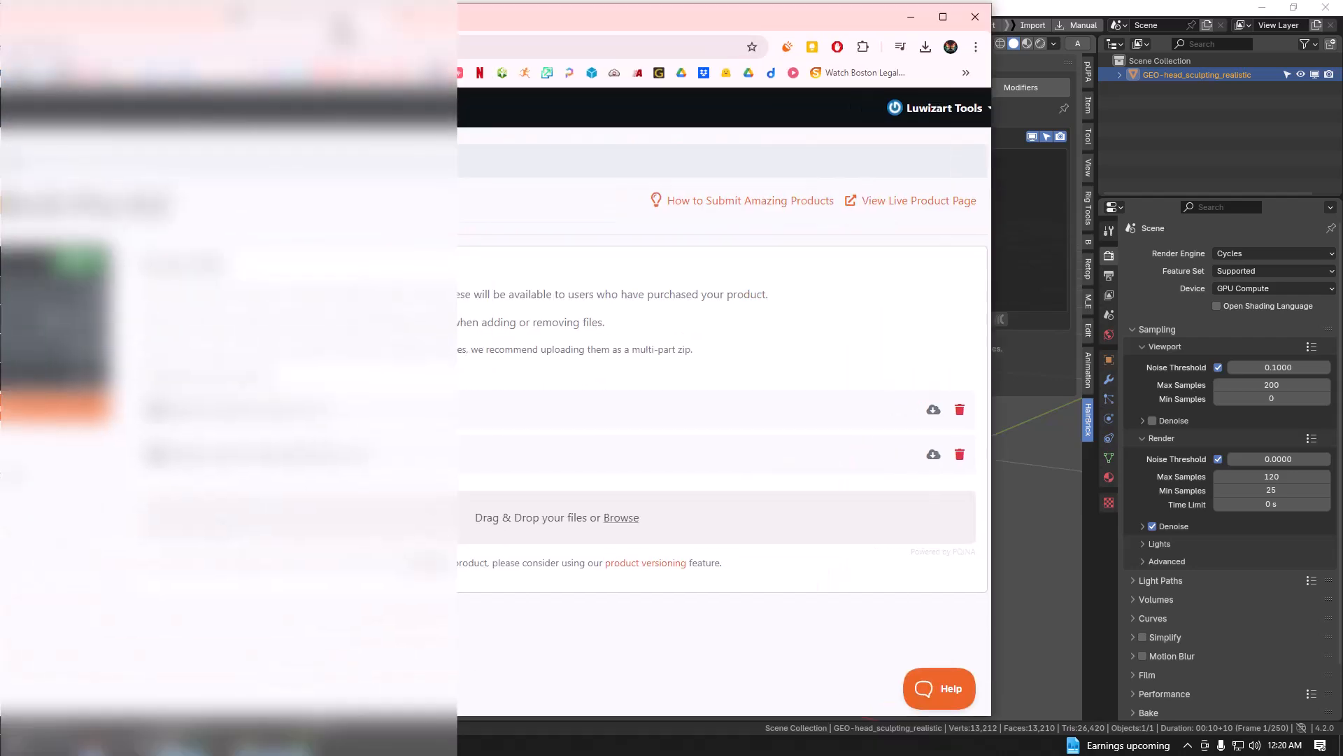
- View the HairBricks product files in the browser and return to the head model in Blender
{"action": "double_click", "coordinate": [534, 9]}
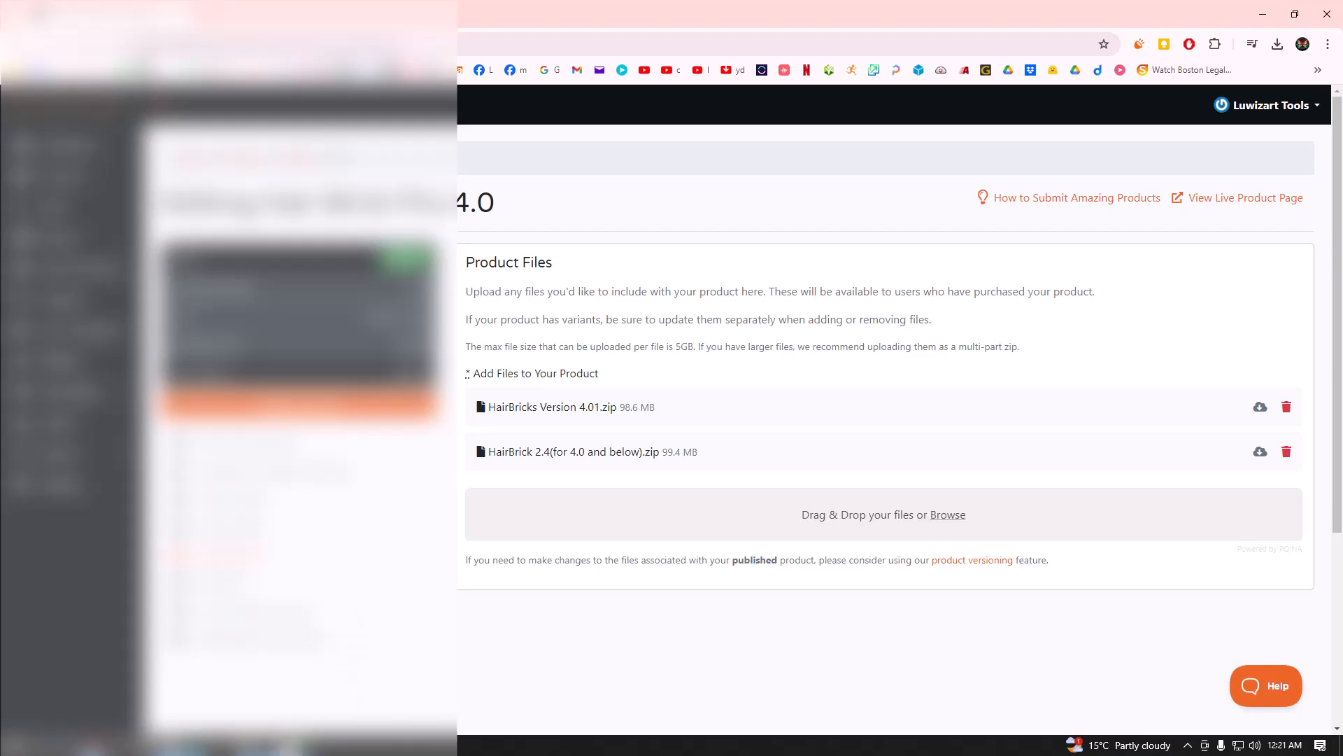
{"action": "left_click", "coordinate": [273, 744]}
{"action": "middle_click_drag", "start_coordinate": [703, 348], "coordinate": [612, 360]}
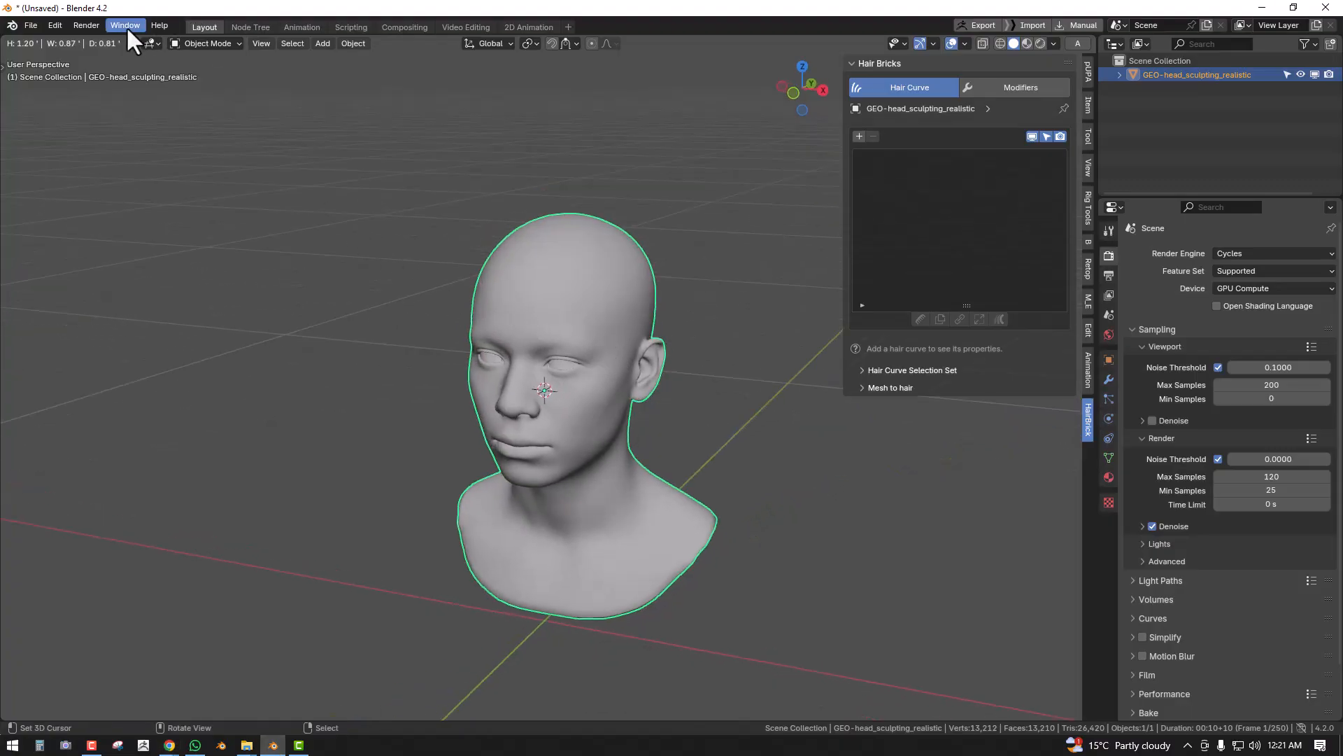
{"action": "middle_click_drag", "start_coordinate": [380, 229], "coordinate": [437, 206]}
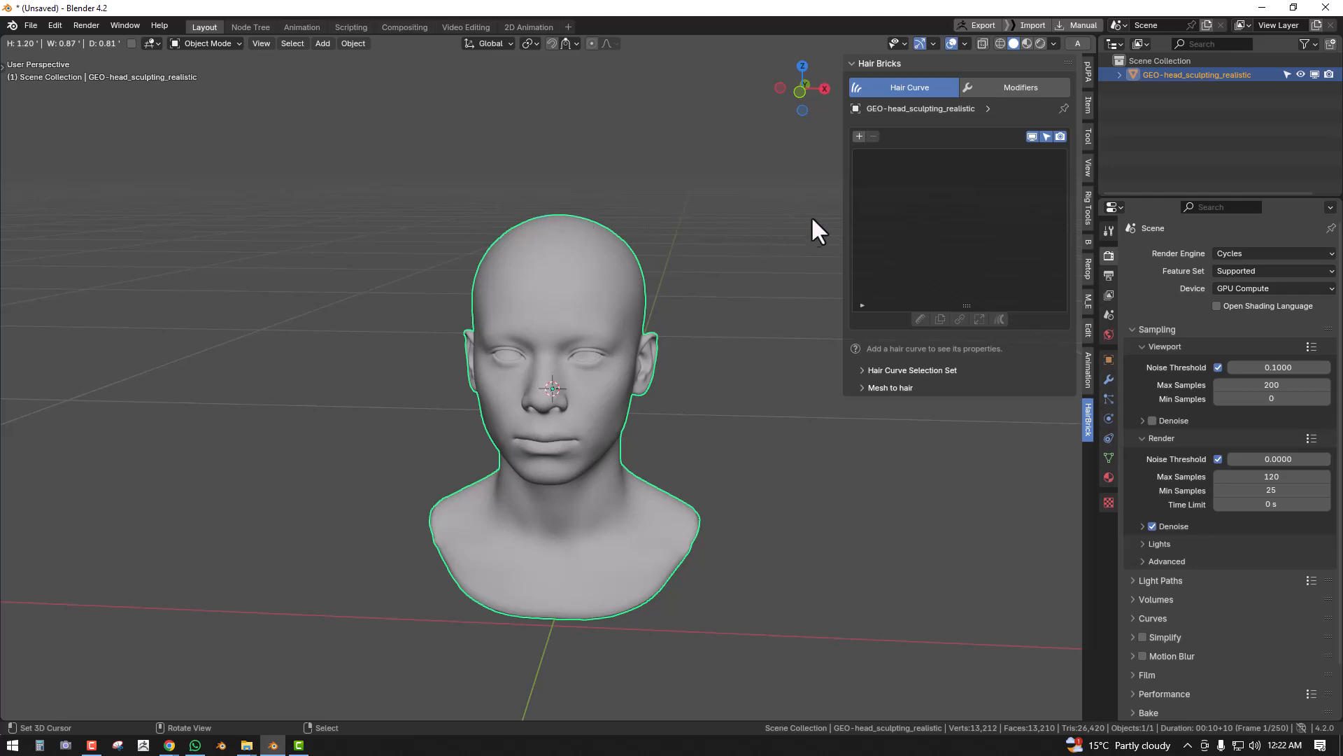
- Find the Hair Brick's Addon in the add-on preferences, expand its settings and look at its User Library folder selection
{"action": "key", "text": "F4"}
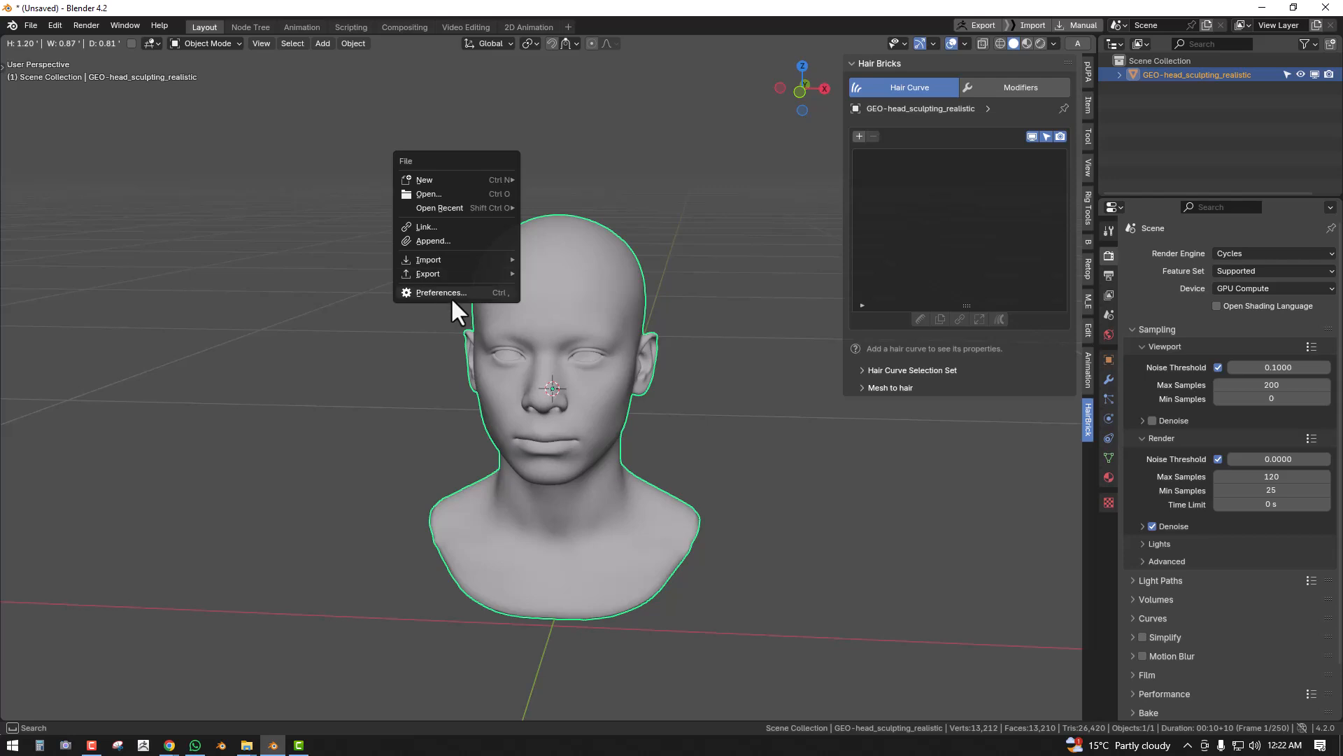
{"action": "left_click", "coordinate": [450, 297]}
{"action": "left_click", "coordinate": [460, 128]}
{"action": "type", "text": "Hai"}
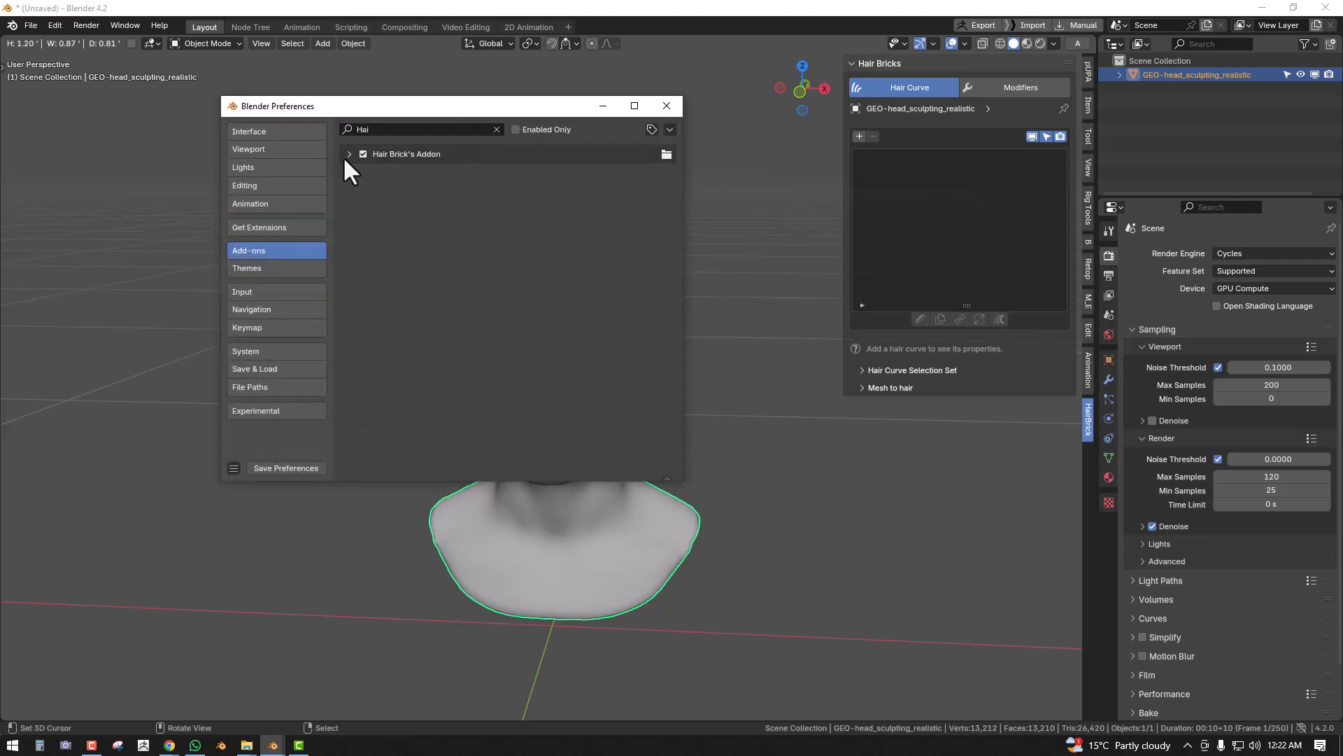
{"action": "left_click", "coordinate": [348, 155]}
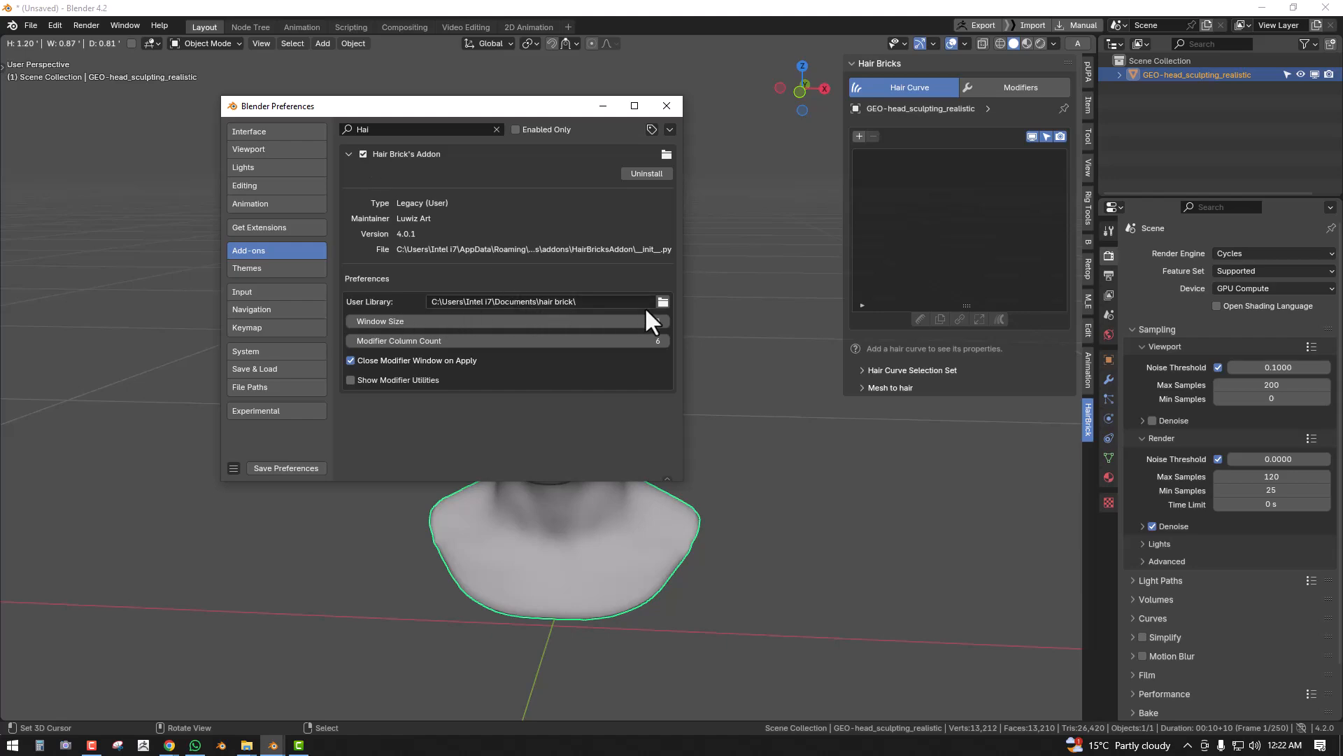
{"action": "left_click", "coordinate": [662, 300]}
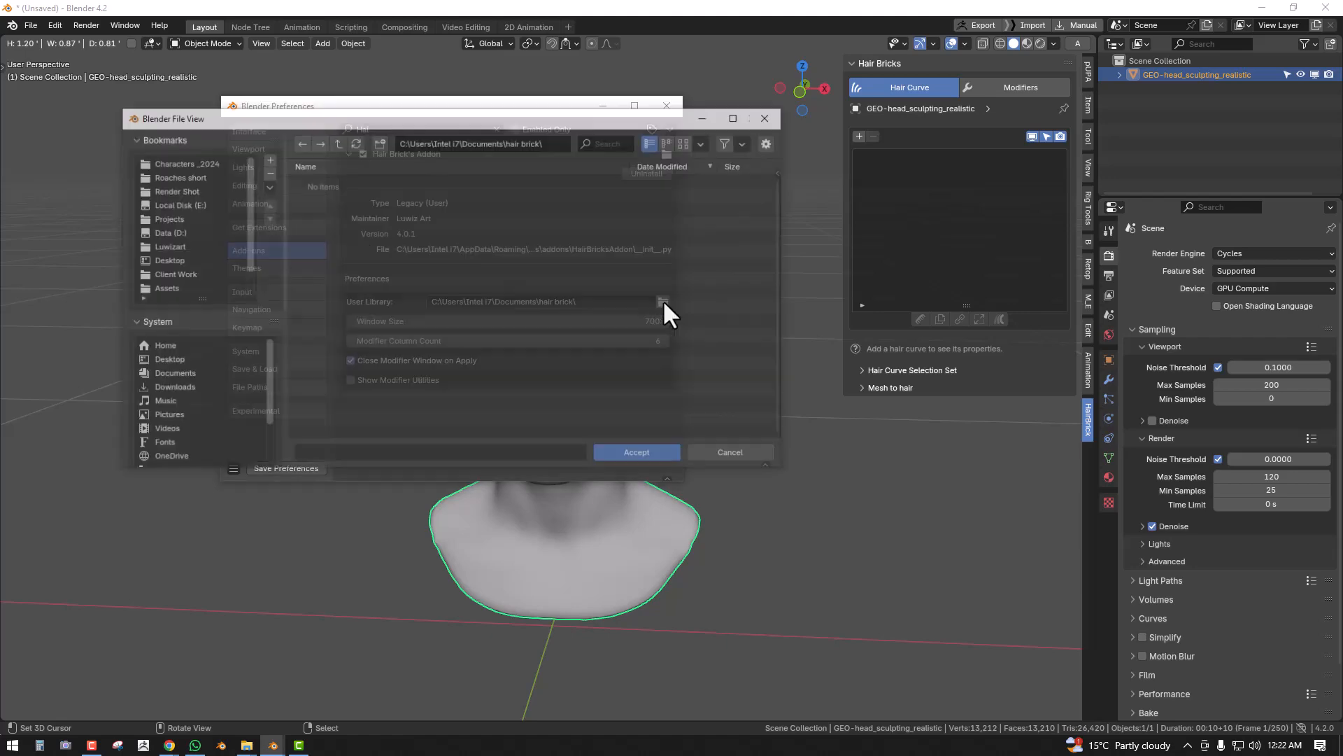
{"action": "left_click", "coordinate": [765, 116]}
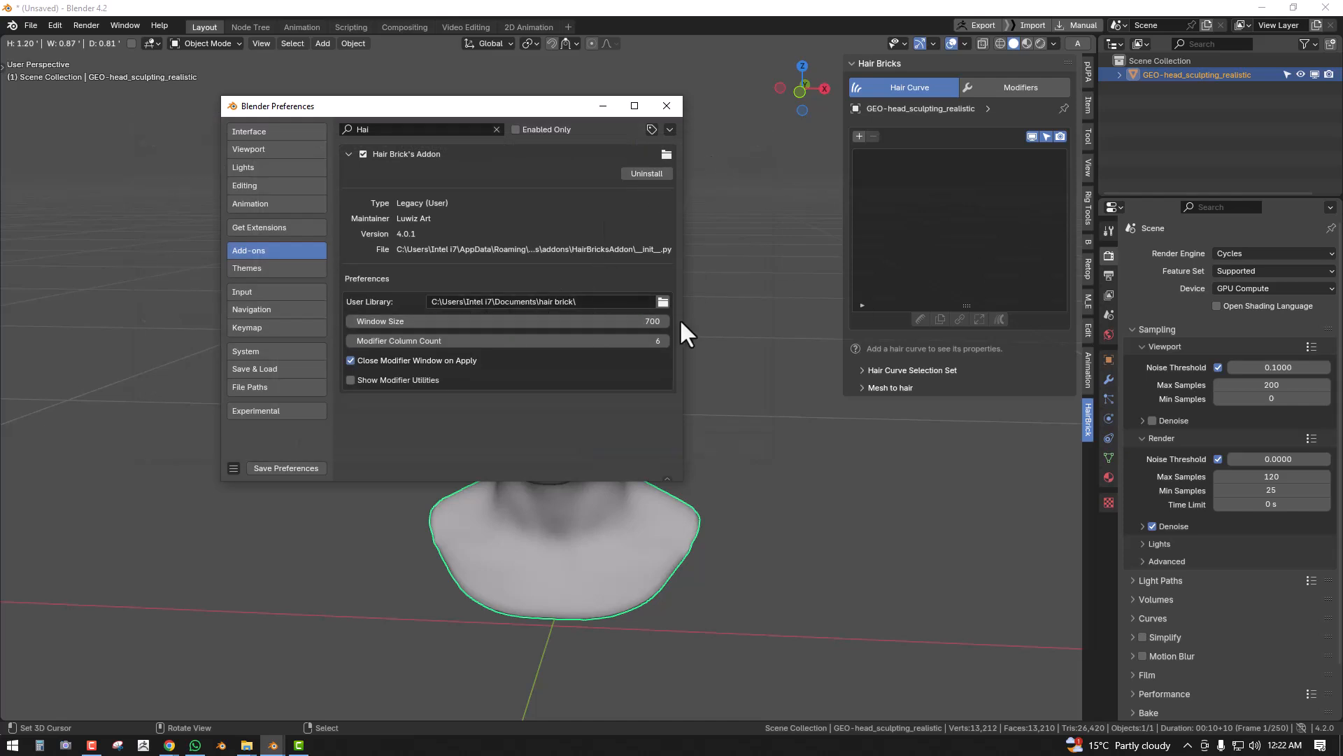
- Add a hair curve to the head and enter Sculpt Mode on it, moving the preferences window aside
{"action": "left_click", "coordinate": [1009, 83]}
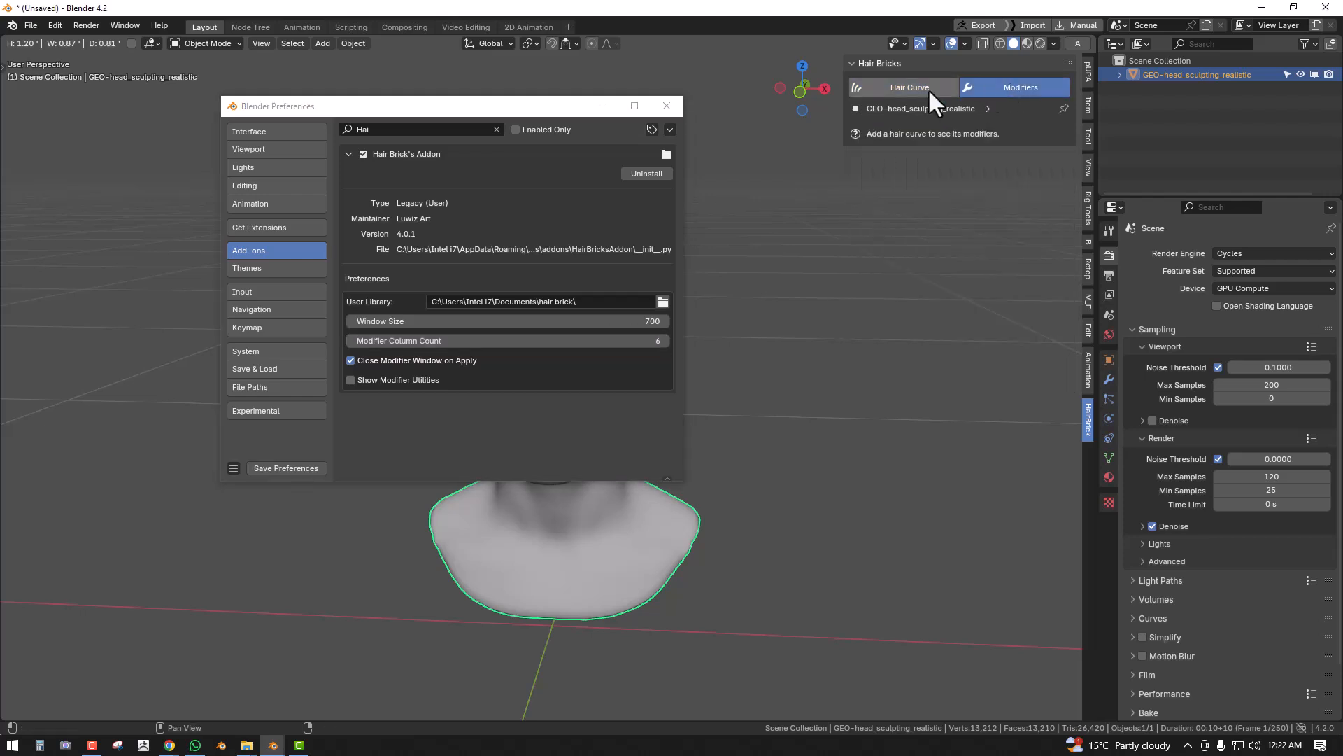
{"action": "left_click", "coordinate": [928, 88]}
{"action": "left_click_drag", "start_coordinate": [573, 111], "coordinate": [418, 88]}
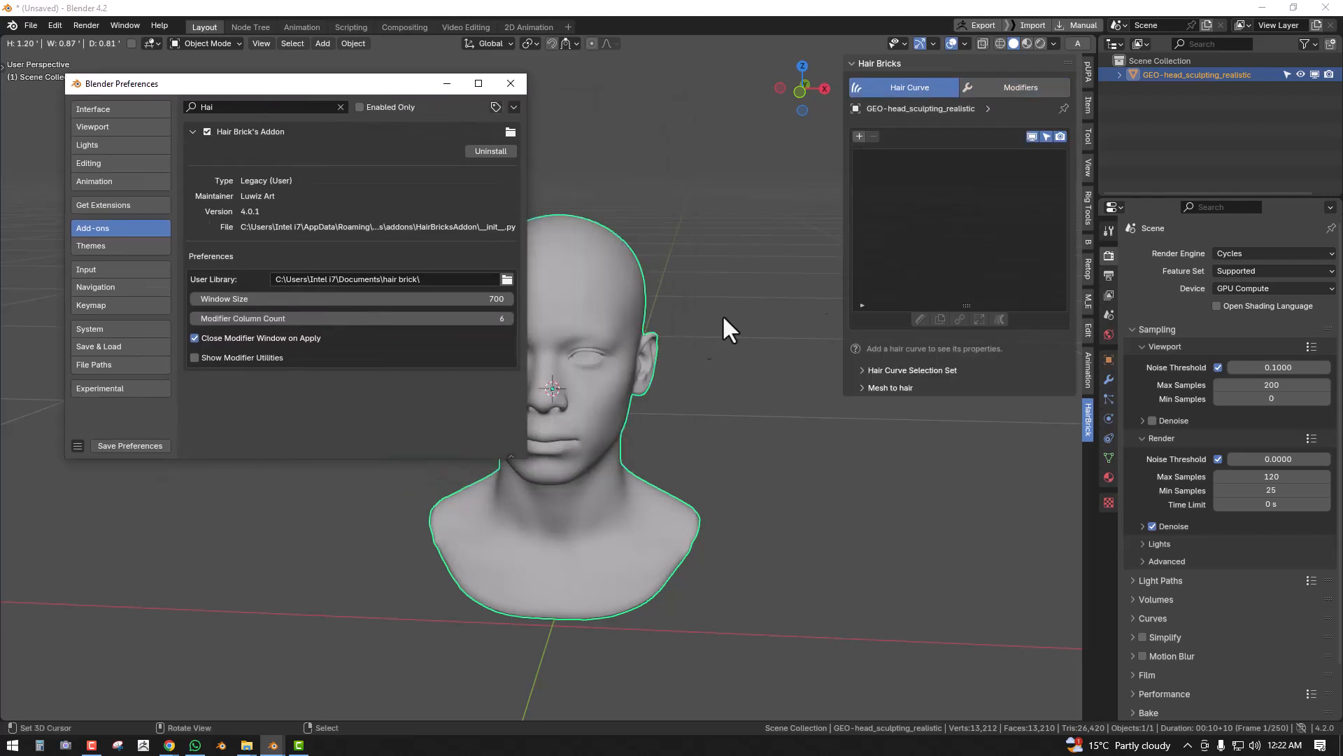
{"action": "left_click", "coordinate": [859, 136]}
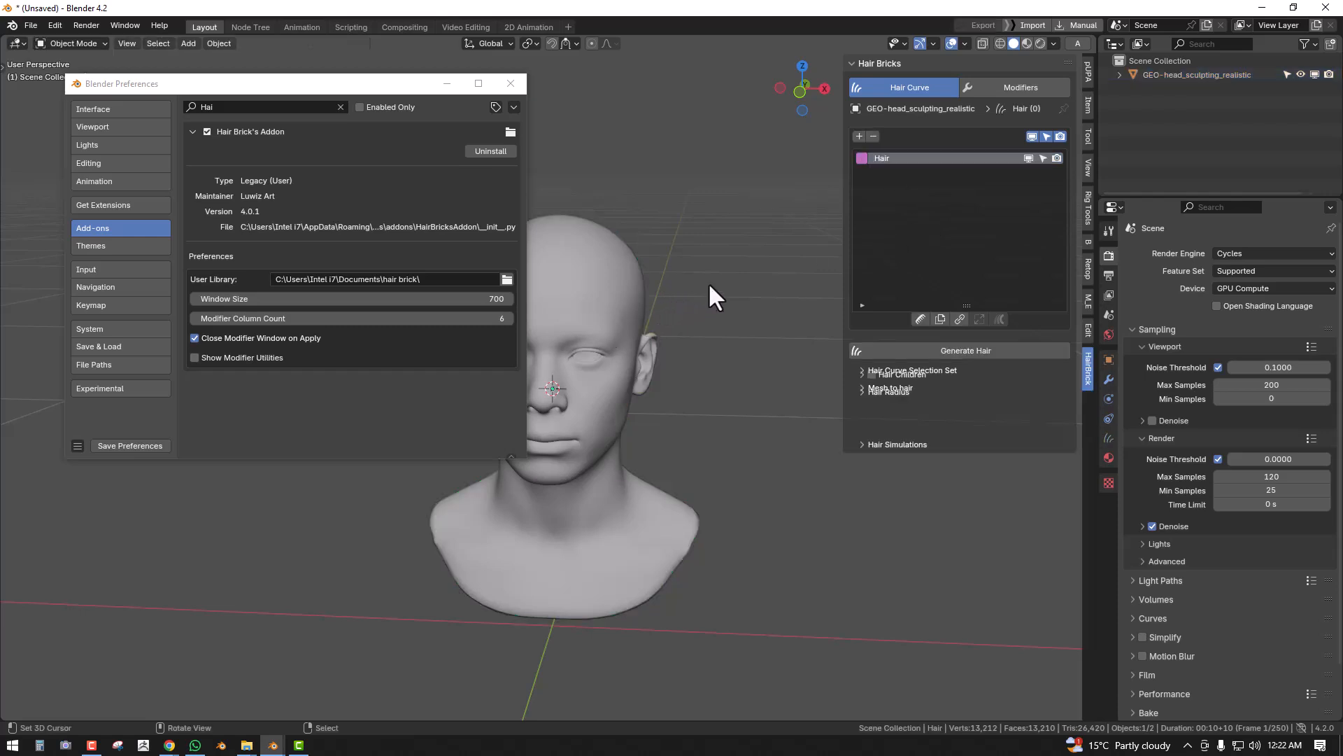
{"action": "left_click", "coordinate": [919, 317]}
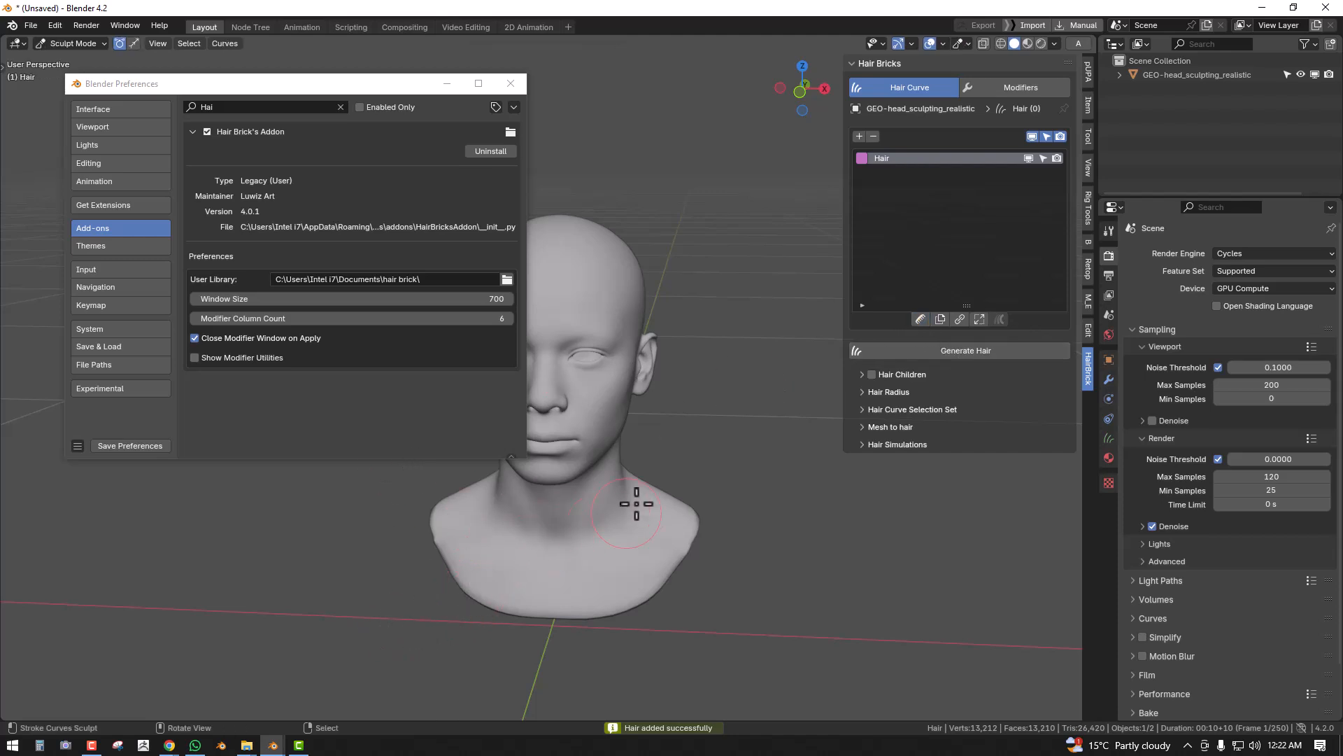
- Brush a small patch of hair strands onto the upper forehead and return to Object Mode
{"action": "key", "text": "shift+space"}
{"action": "left_click", "coordinate": [606, 448]}
{"action": "left_click", "coordinate": [602, 283]}
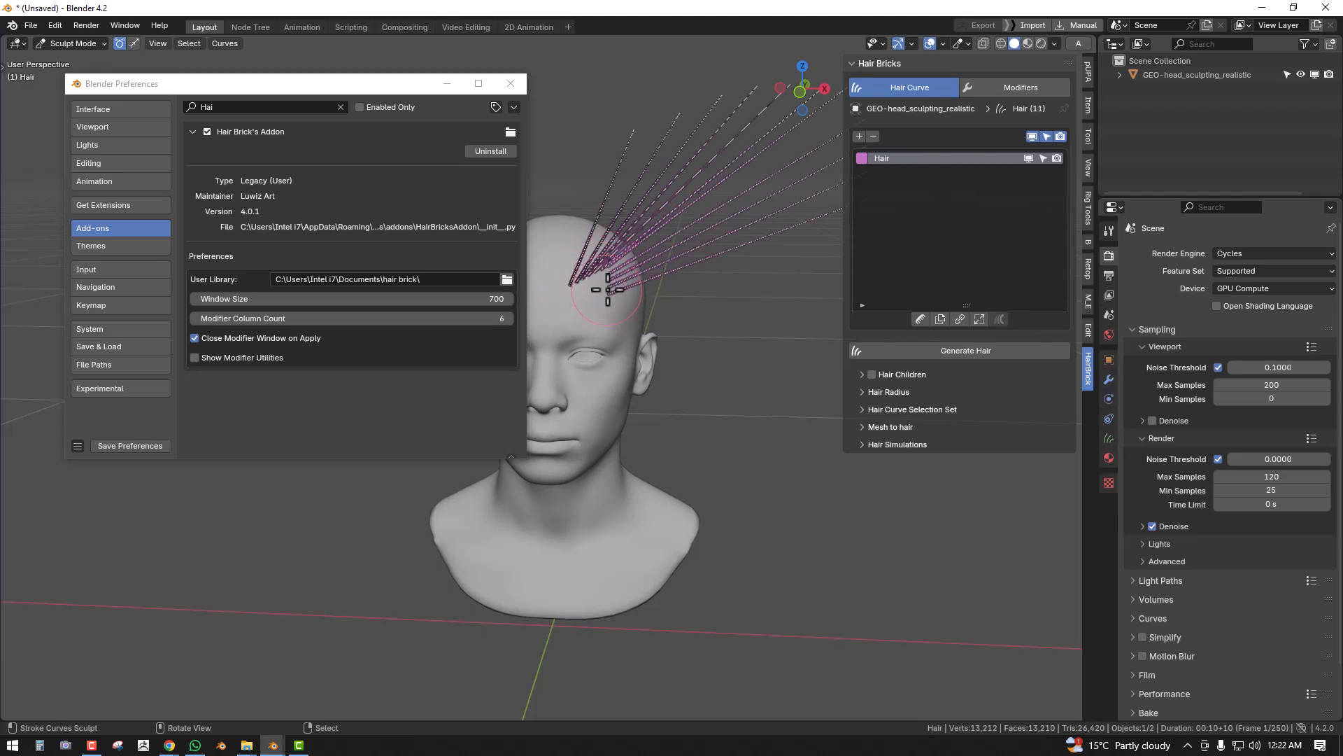
{"action": "key", "text": "ctrl+Tab"}
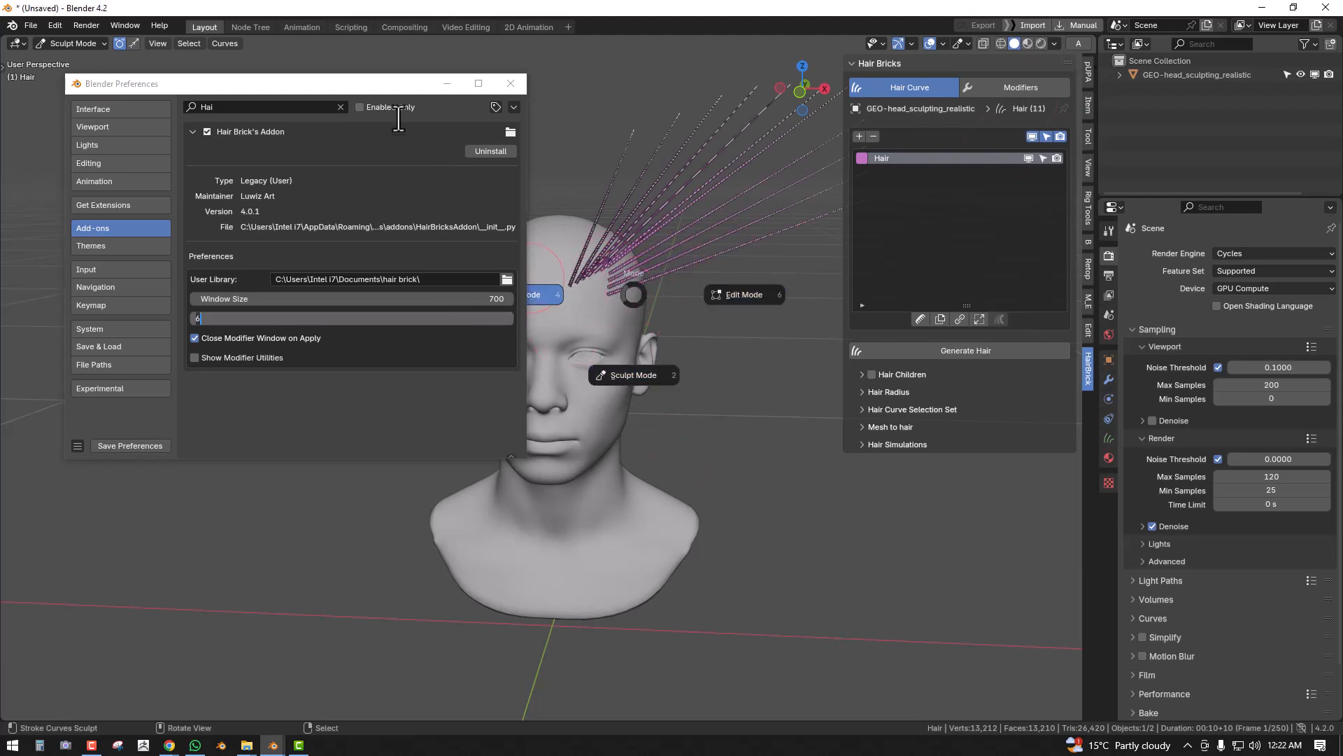
{"action": "left_click_drag", "start_coordinate": [412, 84], "coordinate": [291, 79]}
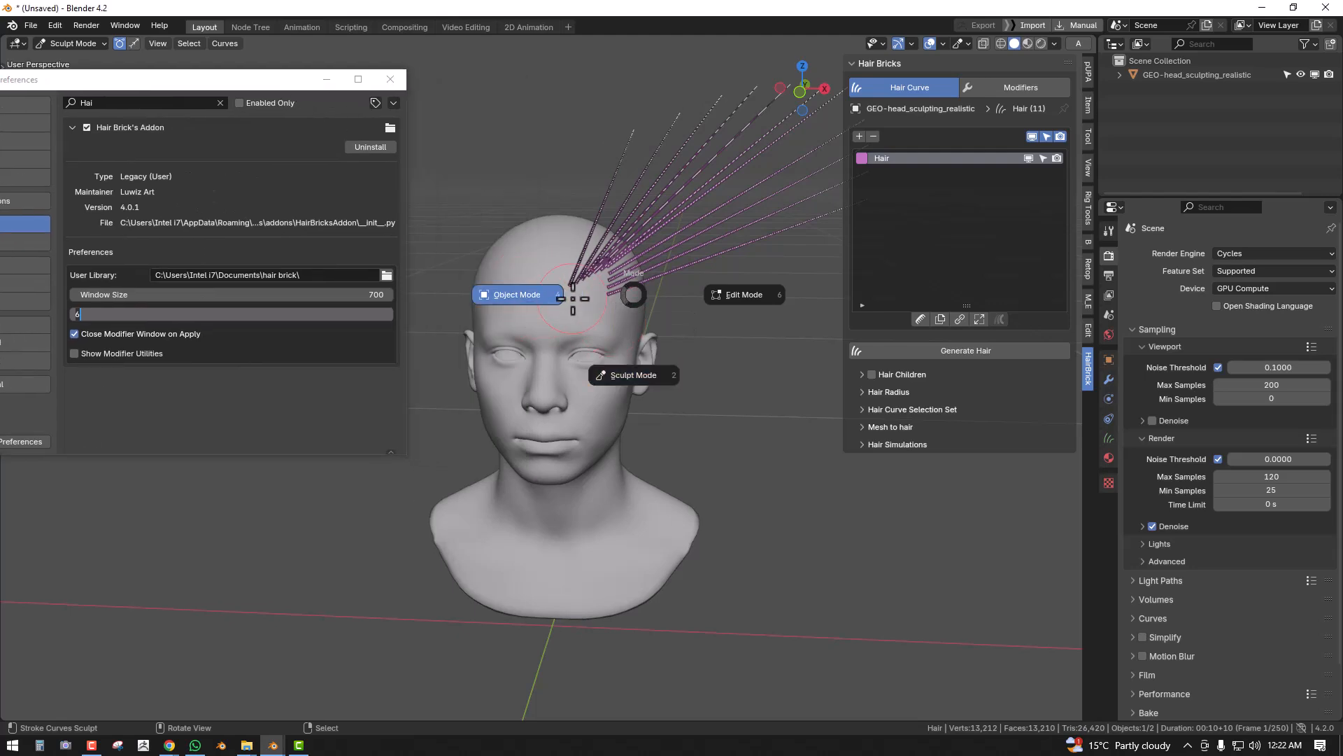
{"action": "left_click", "coordinate": [535, 294]}
- View the available hair modifiers in the HairBricks Modifiers window
{"action": "left_click", "coordinate": [1007, 89]}
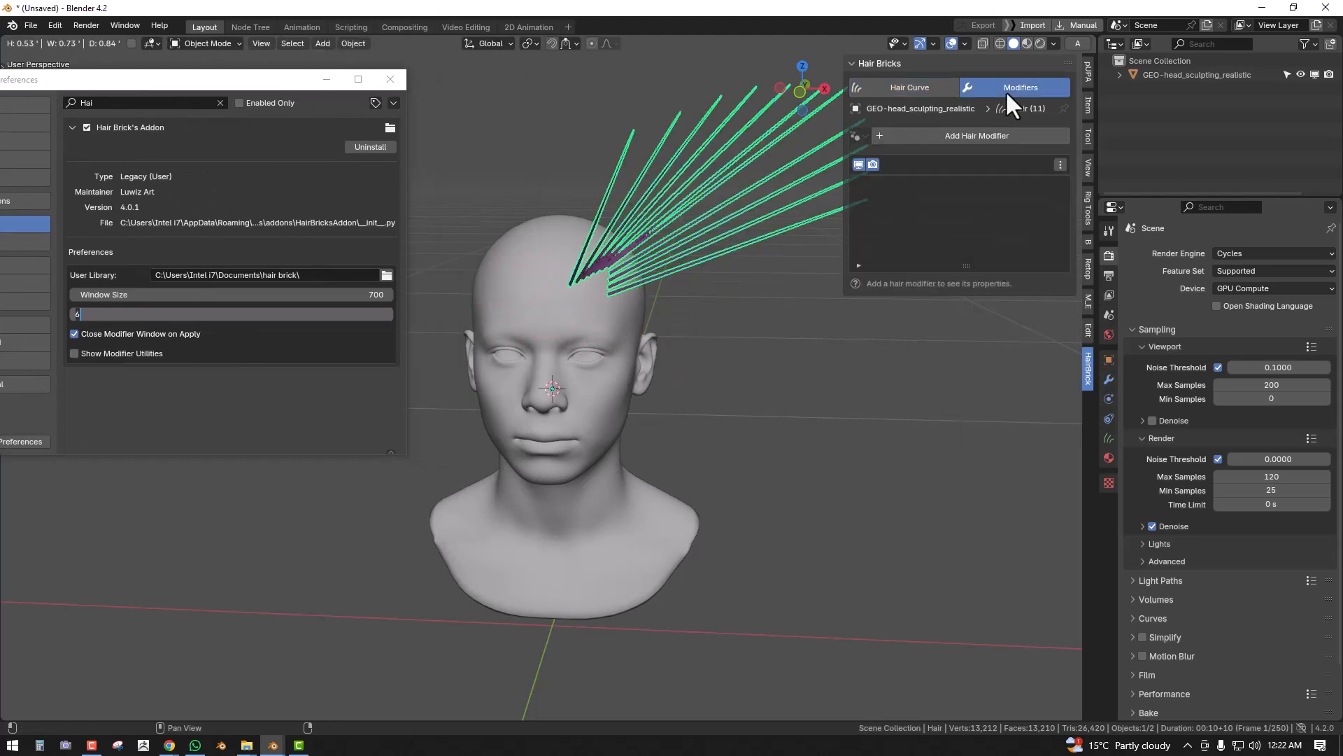
{"action": "left_click", "coordinate": [952, 133]}
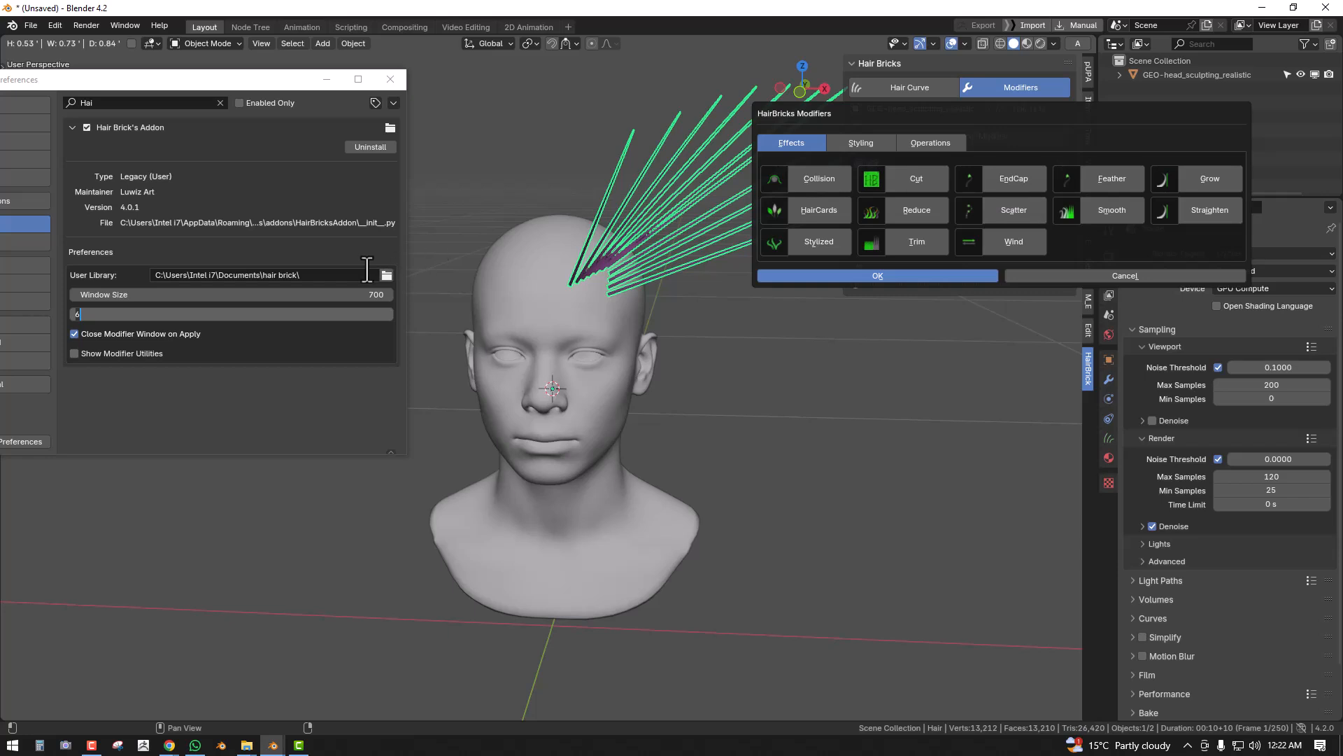
{"action": "key", "text": "Return"}
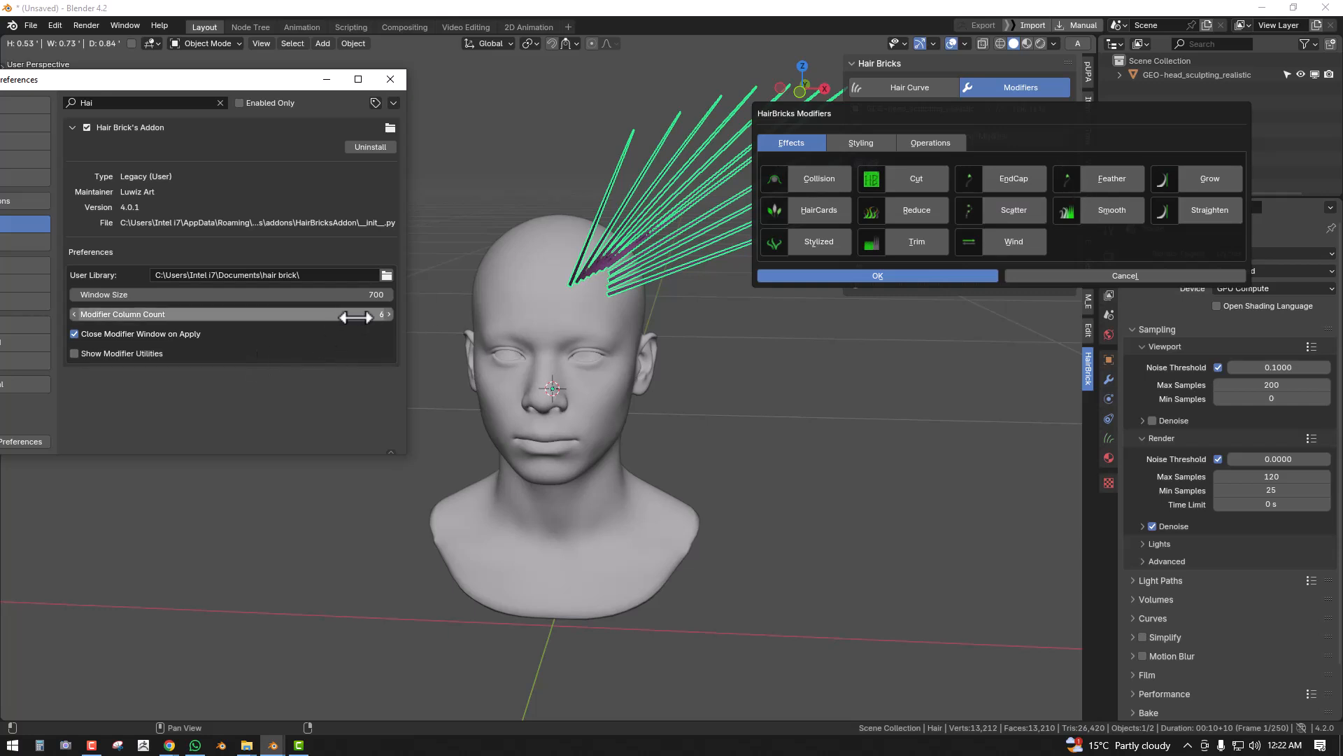
- Set the add-on's Modifier Column Count to 3 and reopen the HairBricks Modifiers window to check its layout
{"action": "left_click_drag", "start_coordinate": [350, 314], "coordinate": [322, 314]}
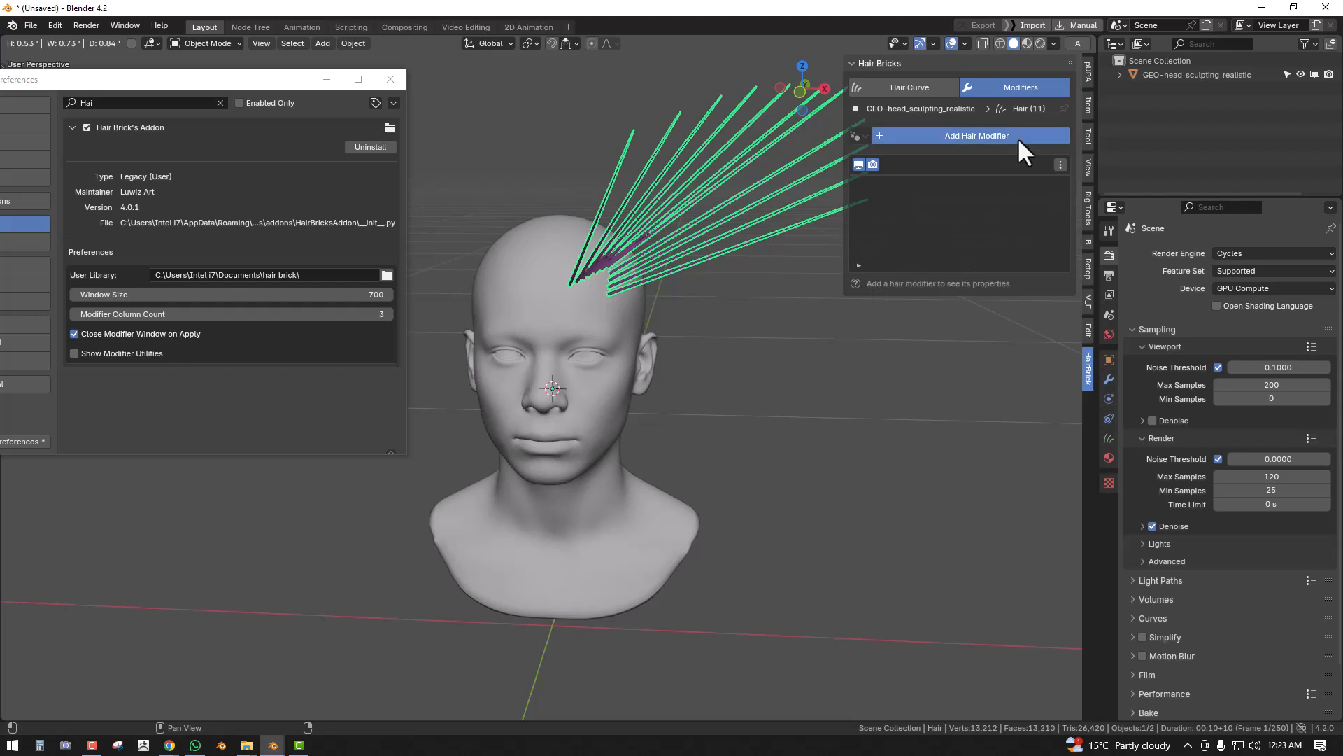
{"action": "left_click", "coordinate": [941, 137]}
{"action": "left_click_drag", "start_coordinate": [1025, 127], "coordinate": [940, 146]}
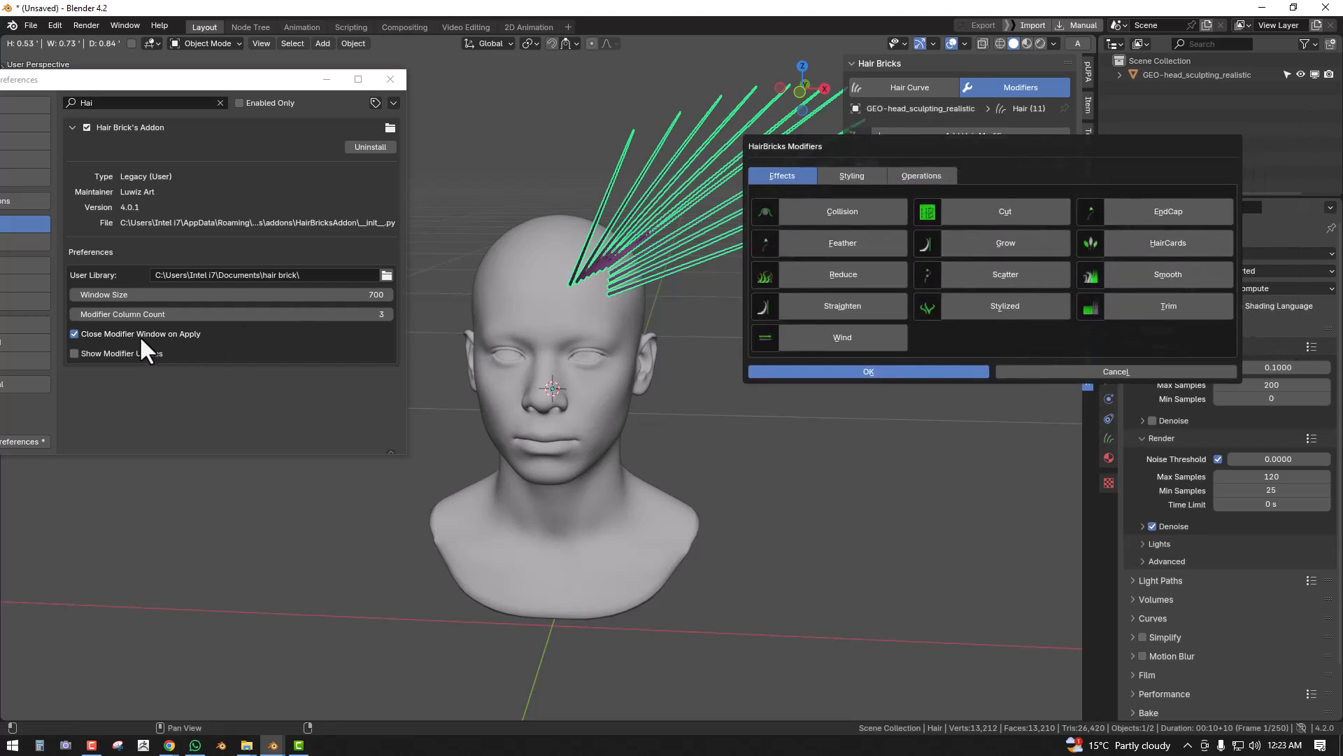
- Close the modifiers window, enable Show Modifier Utilities and expand the utilities above the hair modifier list
{"action": "left_click", "coordinate": [616, 361]}
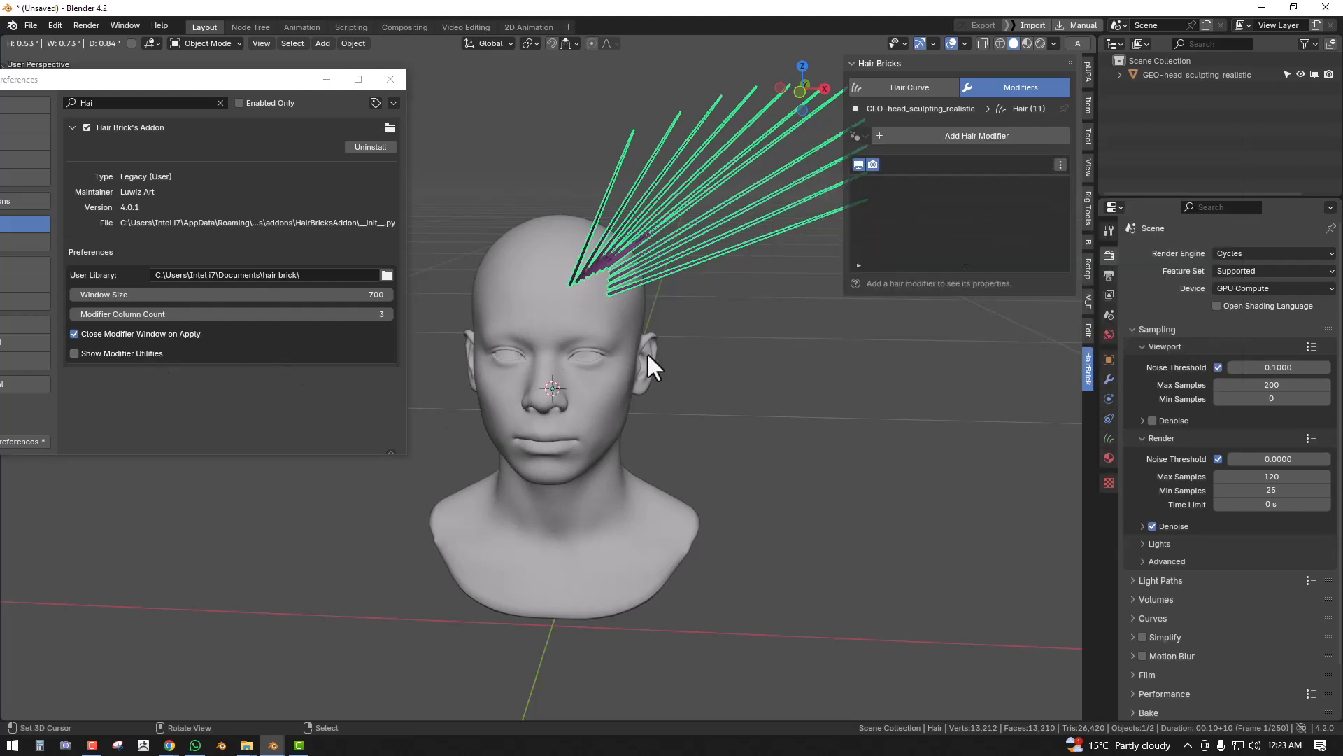
{"action": "left_click", "coordinate": [1058, 164]}
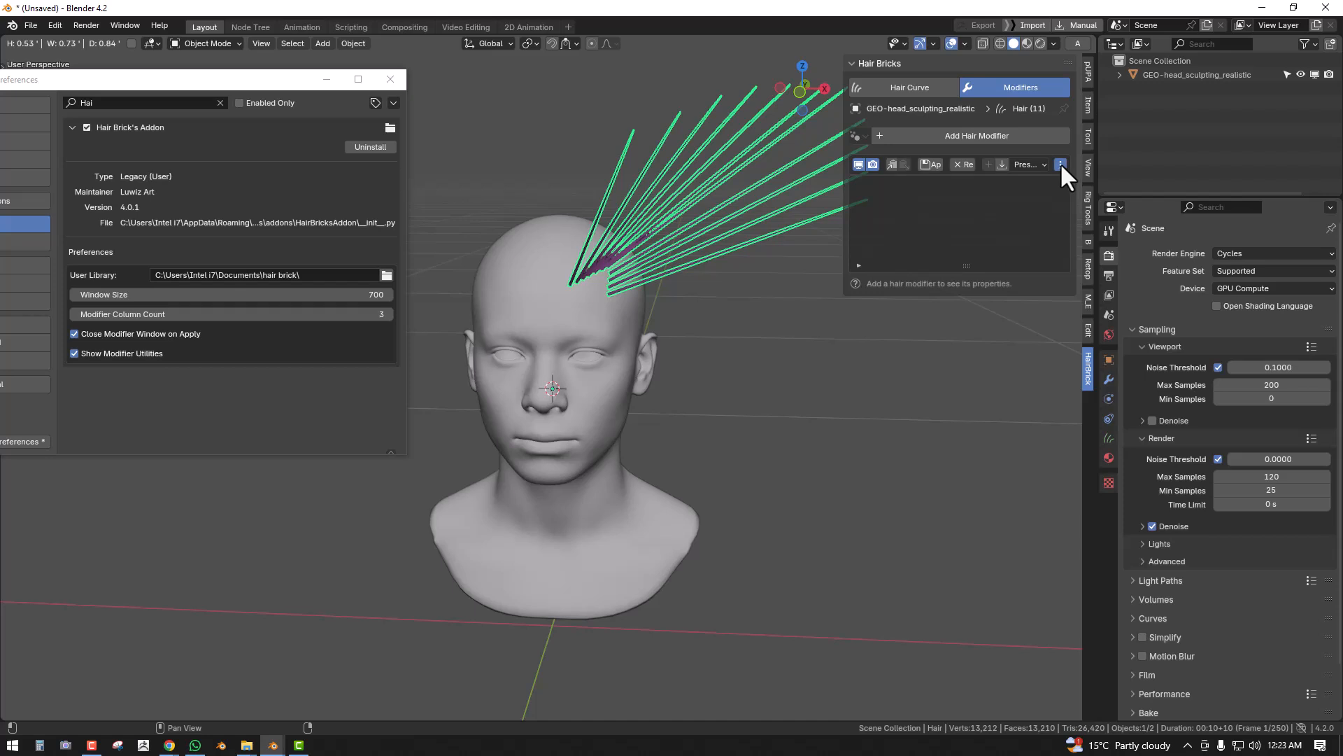
- Disable Show Modifier Utilities in the add-on preferences and delete the Hair curve from the head
{"action": "left_click", "coordinate": [1058, 165]}
{"action": "middle_click_drag", "start_coordinate": [594, 260], "coordinate": [612, 290]}
{"action": "left_click", "coordinate": [909, 89]}
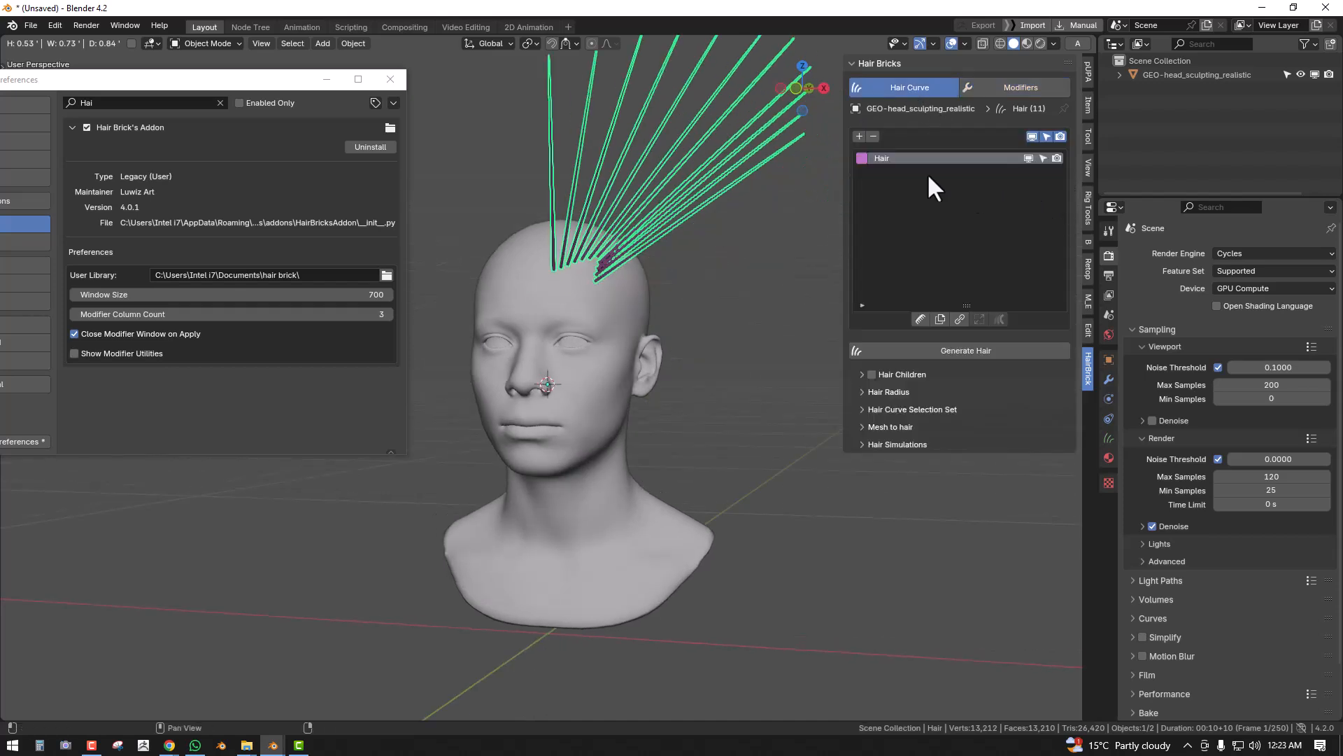
{"action": "left_click", "coordinate": [873, 136]}
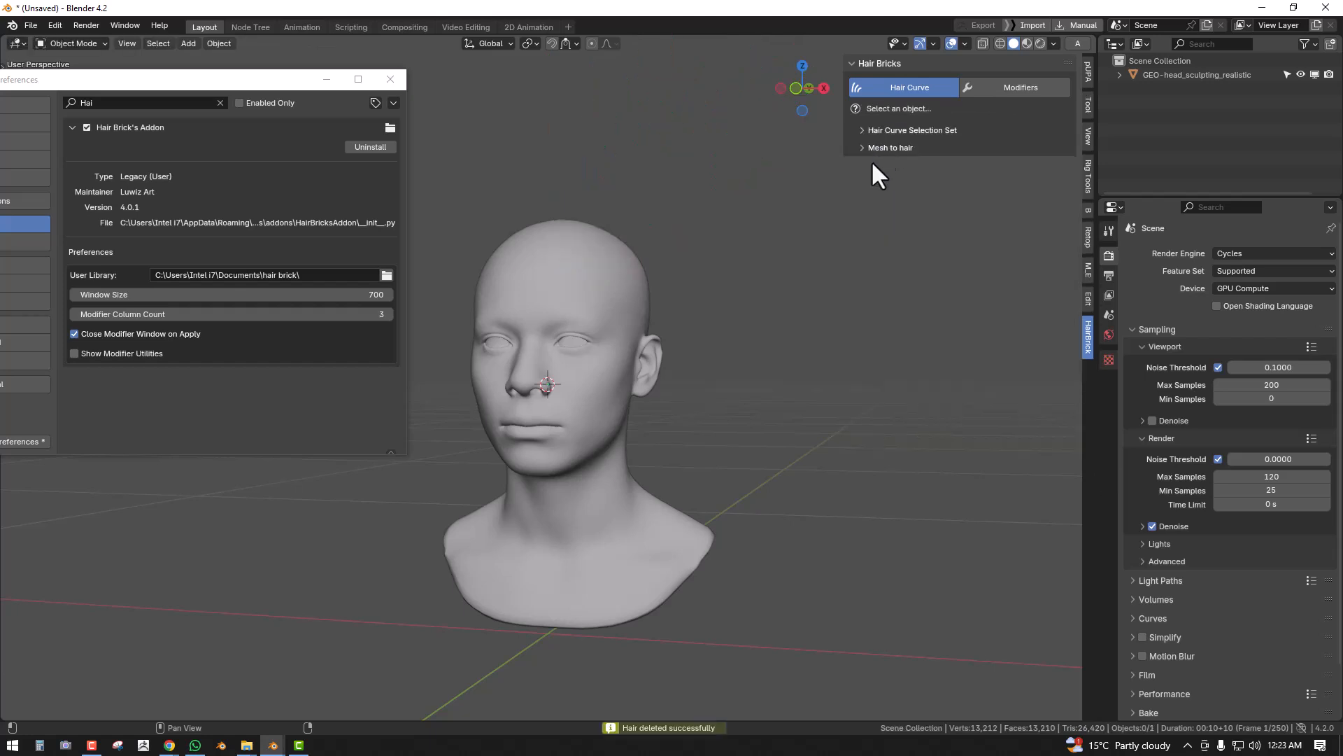
- Add a new empty hair curve to the head mesh with Hair Bricks
{"action": "left_click", "coordinate": [621, 258]}
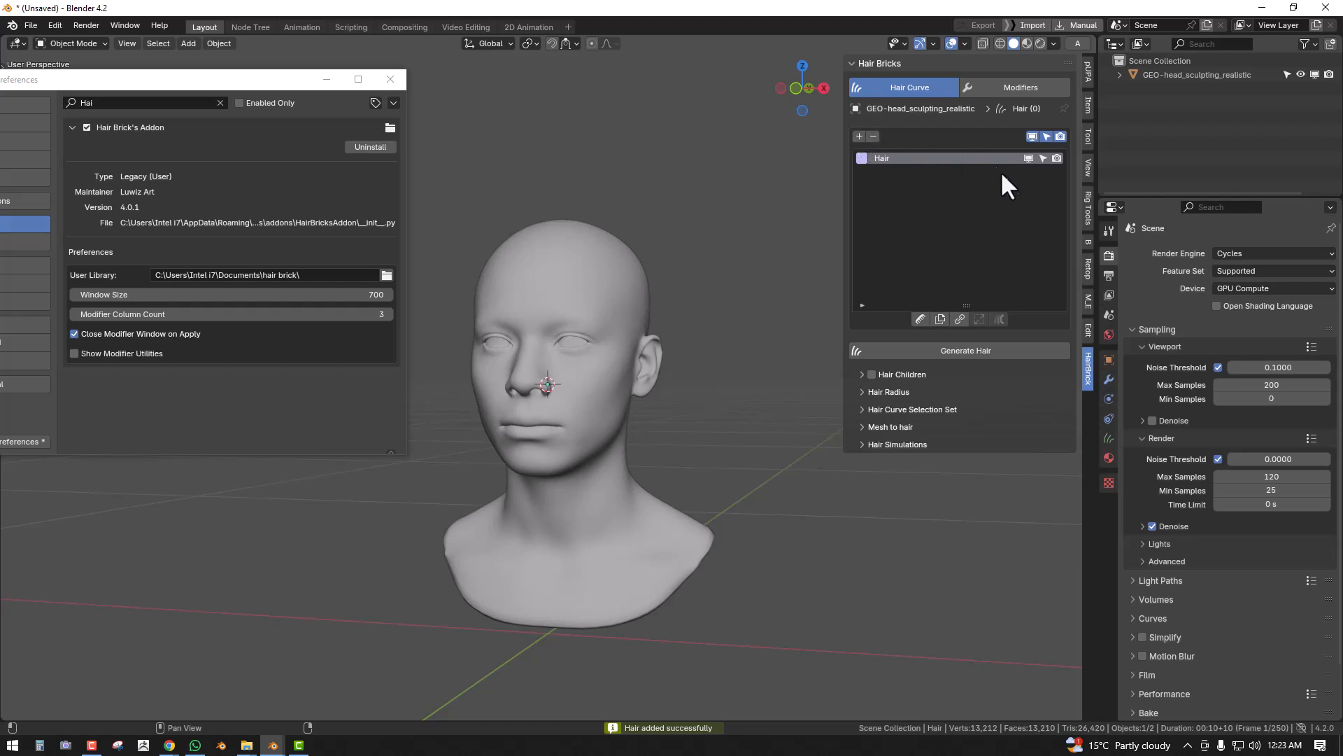
{"action": "middle_click_drag", "start_coordinate": [898, 277], "coordinate": [951, 326]}
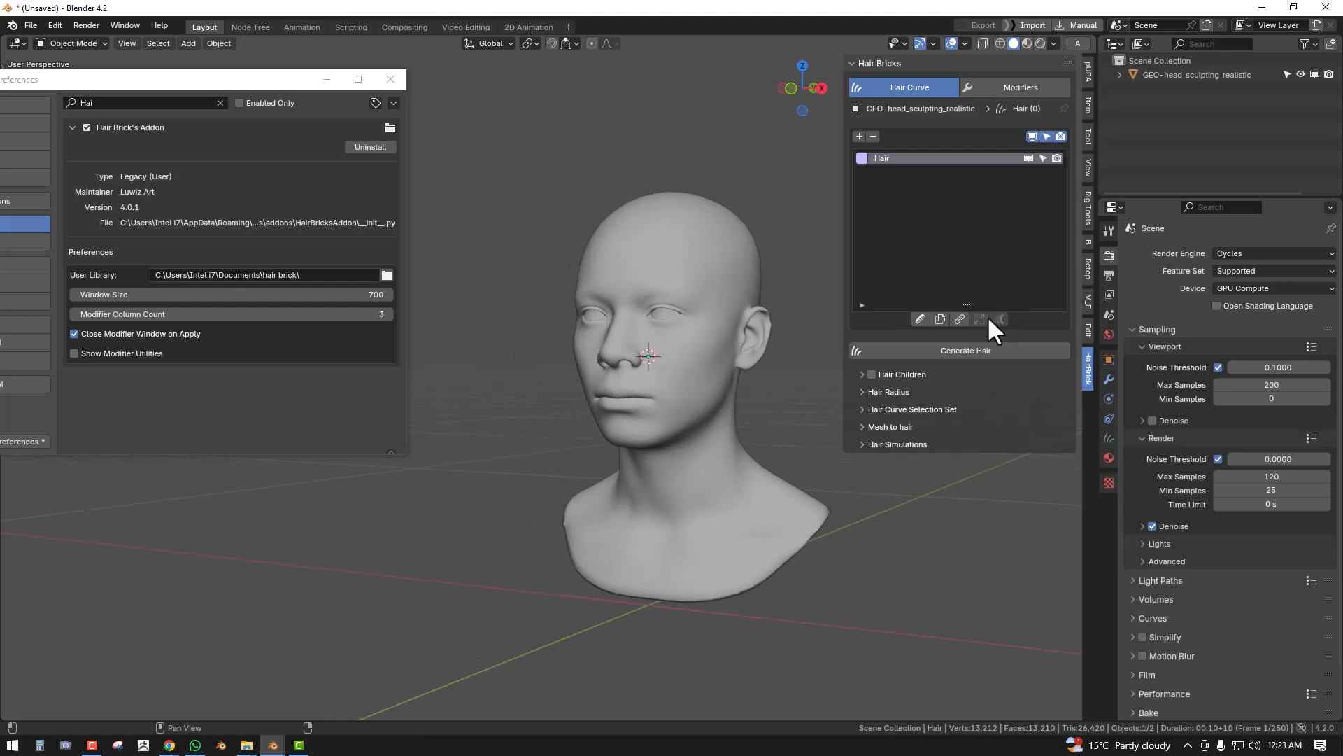
{"action": "mouse_move", "coordinate": [690, 311]}
{"action": "middle_mouse_down"}
{"action": "mouse_move", "coordinate": [707, 289]}
{"action": "mouse_move", "coordinate": [690, 286]}
{"action": "mouse_move", "coordinate": [686, 317]}
{"action": "middle_mouse_up"}
- Try generating hair over the whole head mesh with a density of 3.500, and remove the generated hair
{"action": "left_click", "coordinate": [682, 308]}
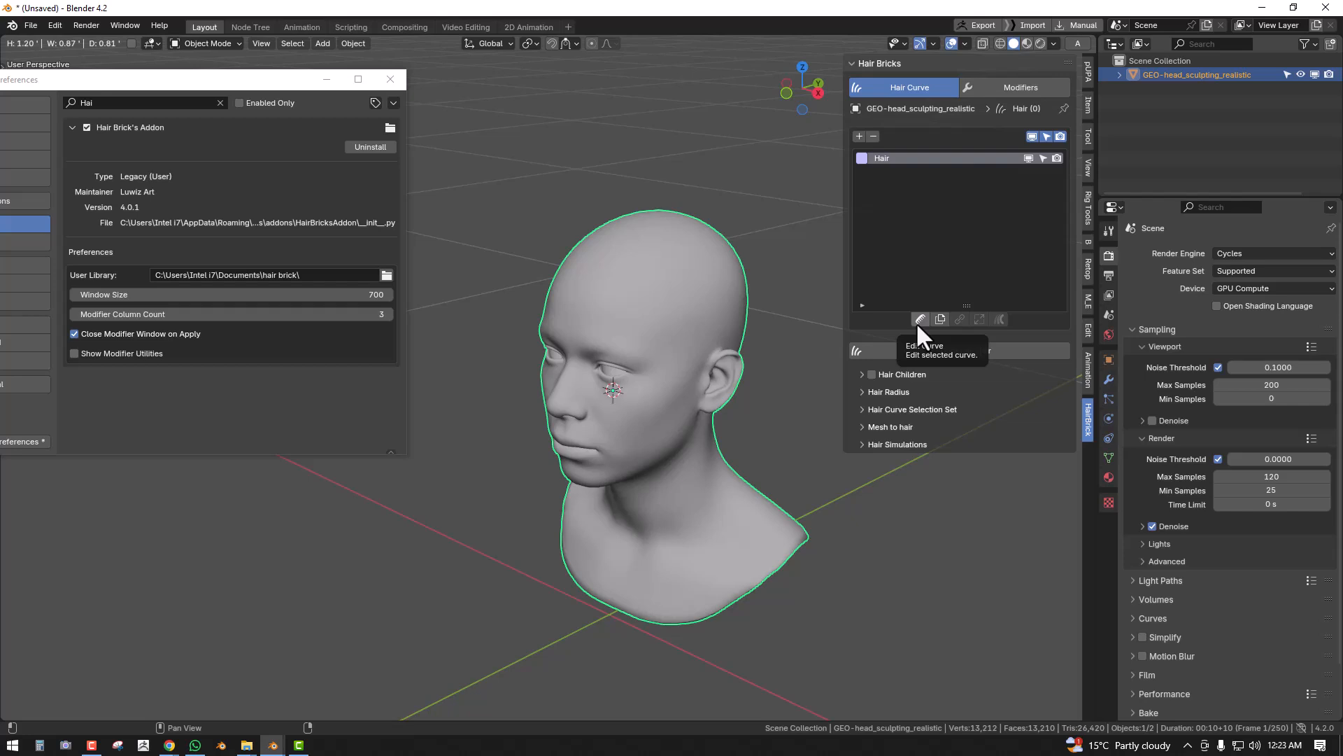
{"action": "left_click", "coordinate": [964, 354]}
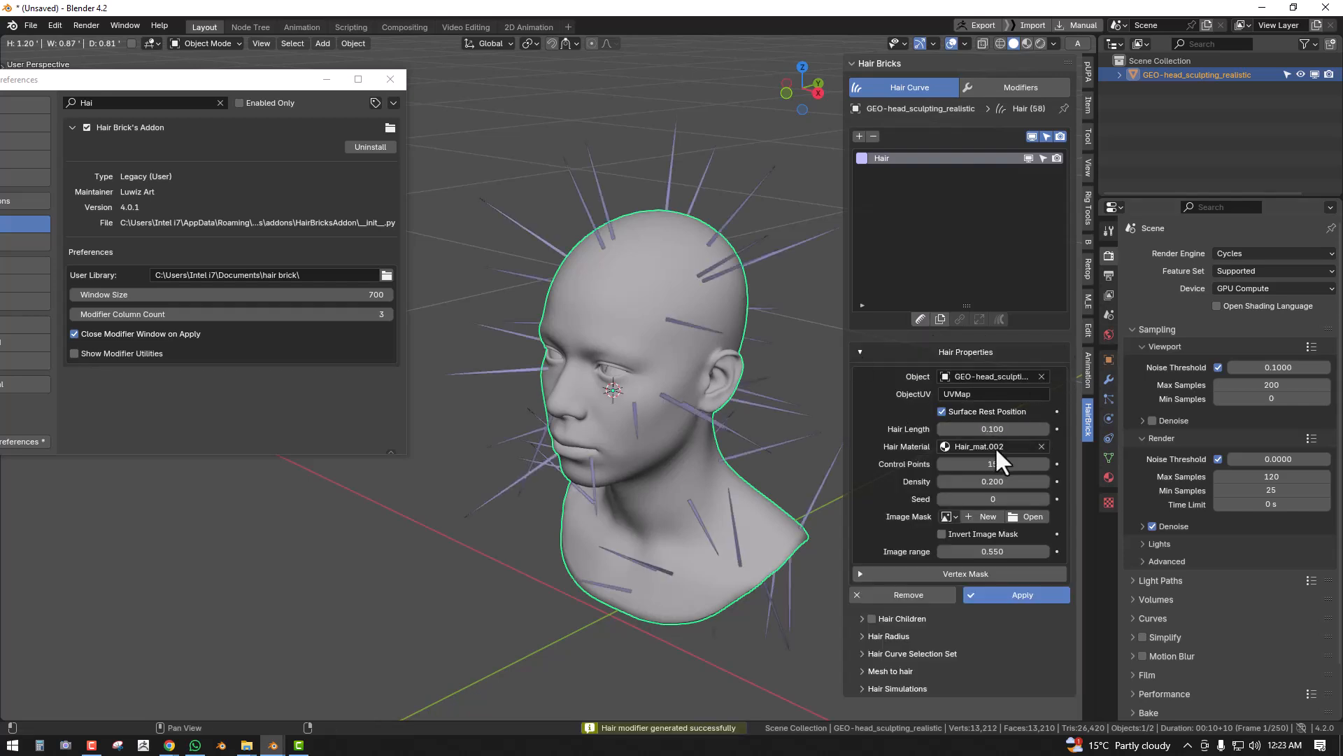
{"action": "left_click", "coordinate": [1002, 497]}
{"action": "left_click_drag", "start_coordinate": [1006, 483], "coordinate": [1064, 483]}
{"action": "left_click", "coordinate": [980, 516]}
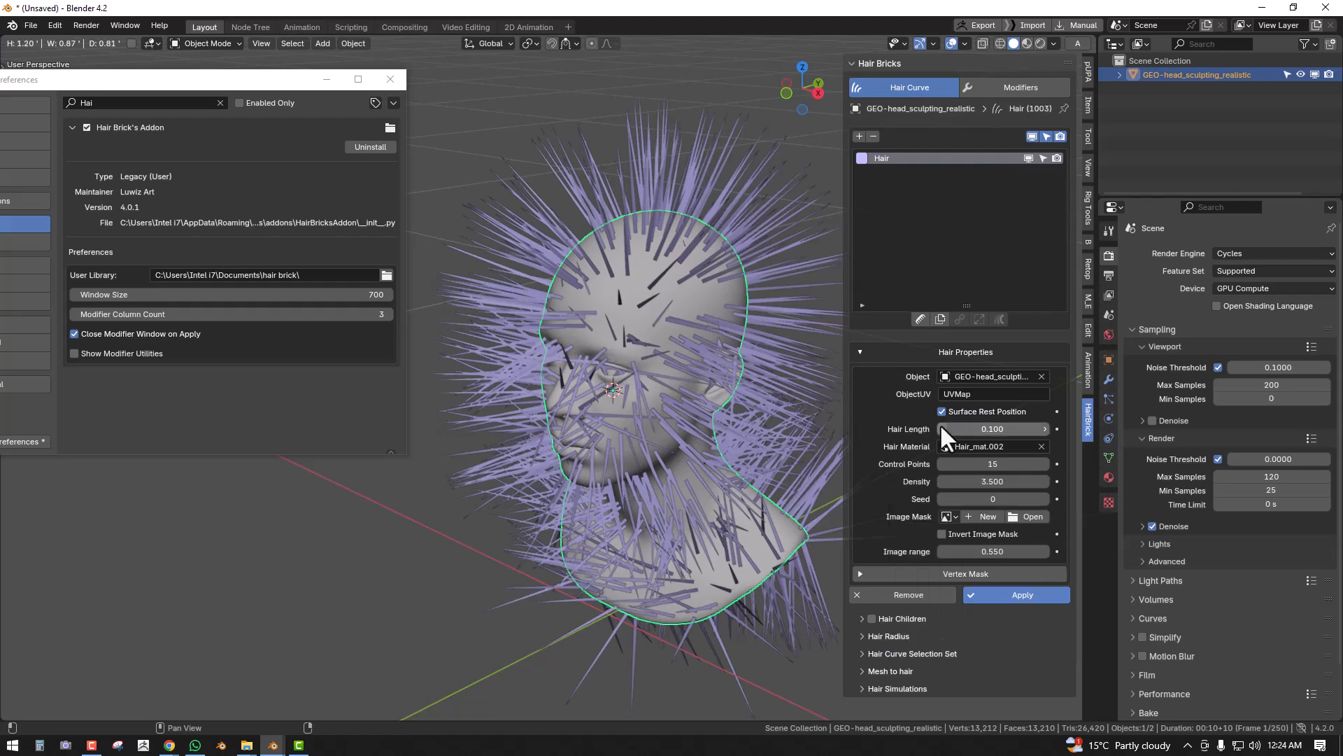
{"action": "left_click", "coordinate": [913, 594]}
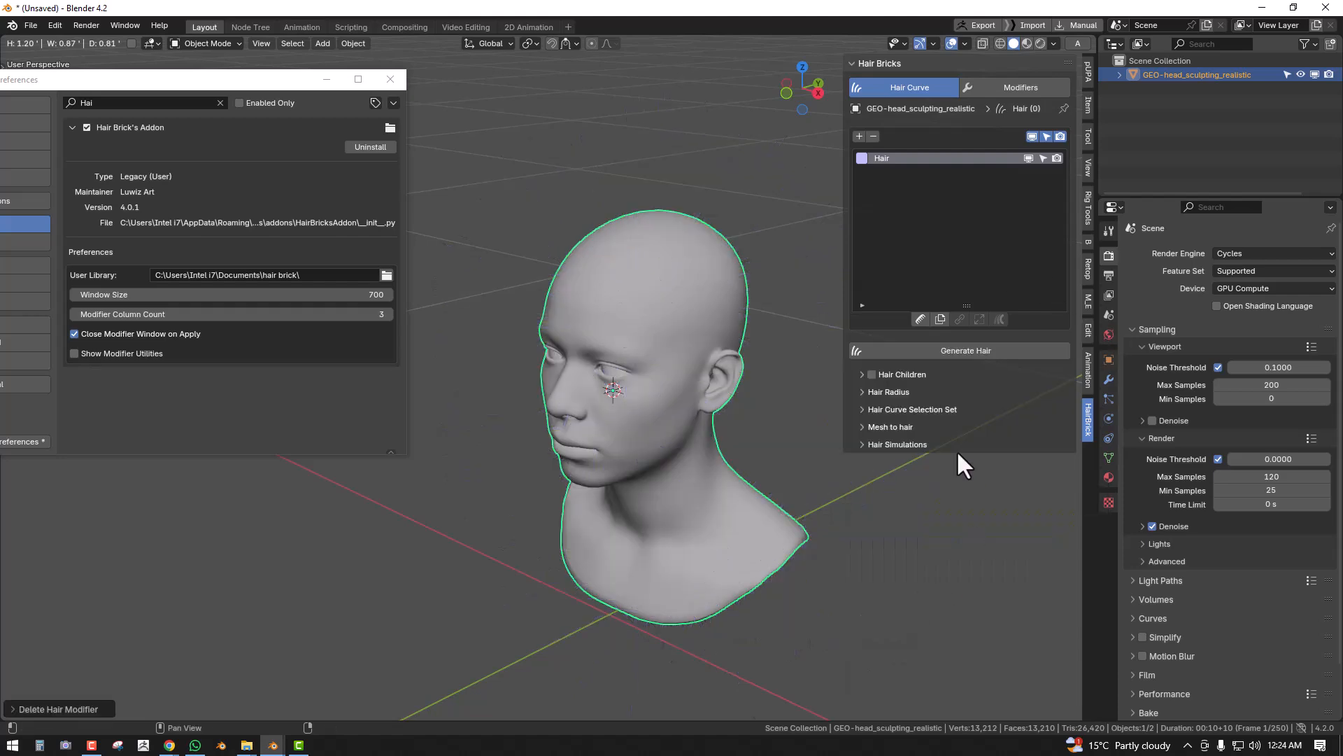
- Edit the Hair curve, paint a dense patch of strands on the upper side of the head with the Density brush, and return to Object Mode
{"action": "left_click", "coordinate": [921, 319]}
{"action": "key", "text": "shift+space"}
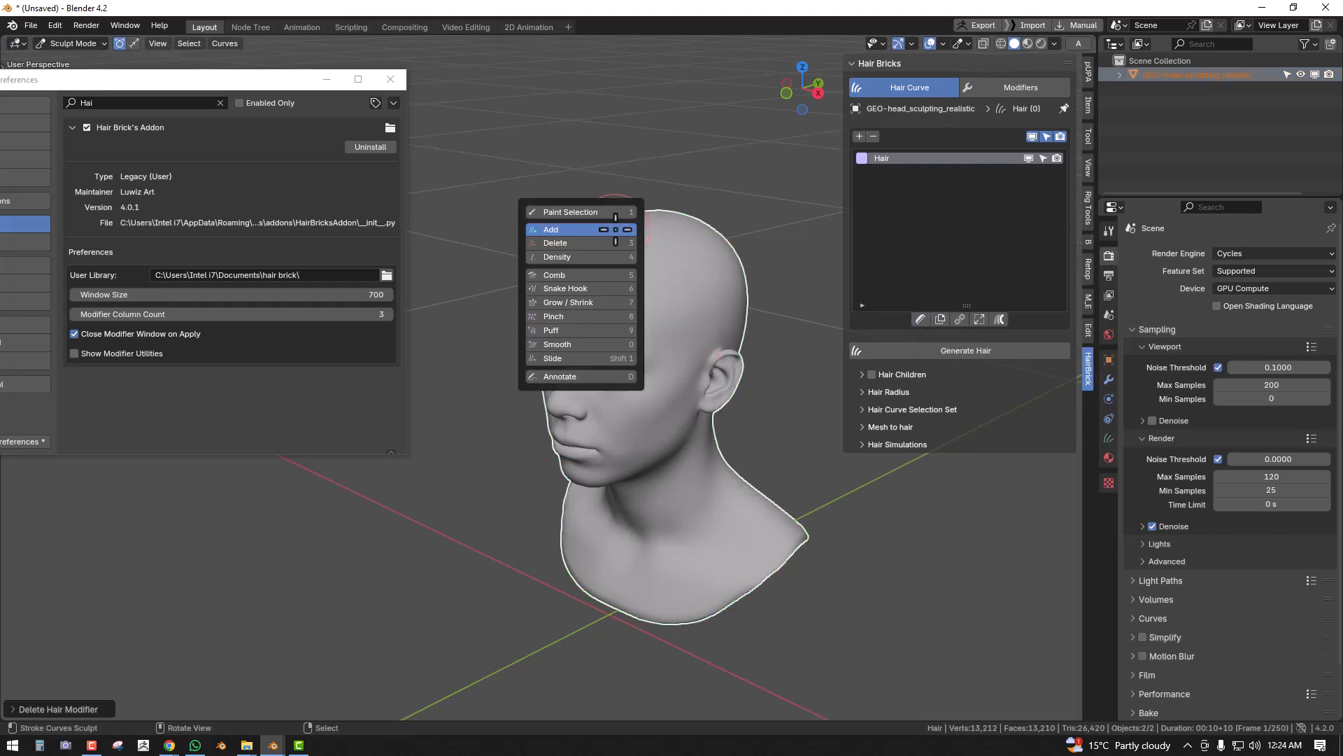
{"action": "left_click", "coordinate": [584, 256]}
{"action": "left_click", "coordinate": [669, 255]}
{"action": "left_click_drag", "start_coordinate": [669, 255], "coordinate": [671, 257]}
{"action": "mouse_move", "coordinate": [670, 256]}
{"action": "middle_mouse_down"}
{"action": "mouse_move", "coordinate": [707, 275]}
{"action": "mouse_move", "coordinate": [653, 284]}
{"action": "mouse_move", "coordinate": [701, 298]}
{"action": "mouse_move", "coordinate": [721, 280]}
{"action": "middle_mouse_up"}
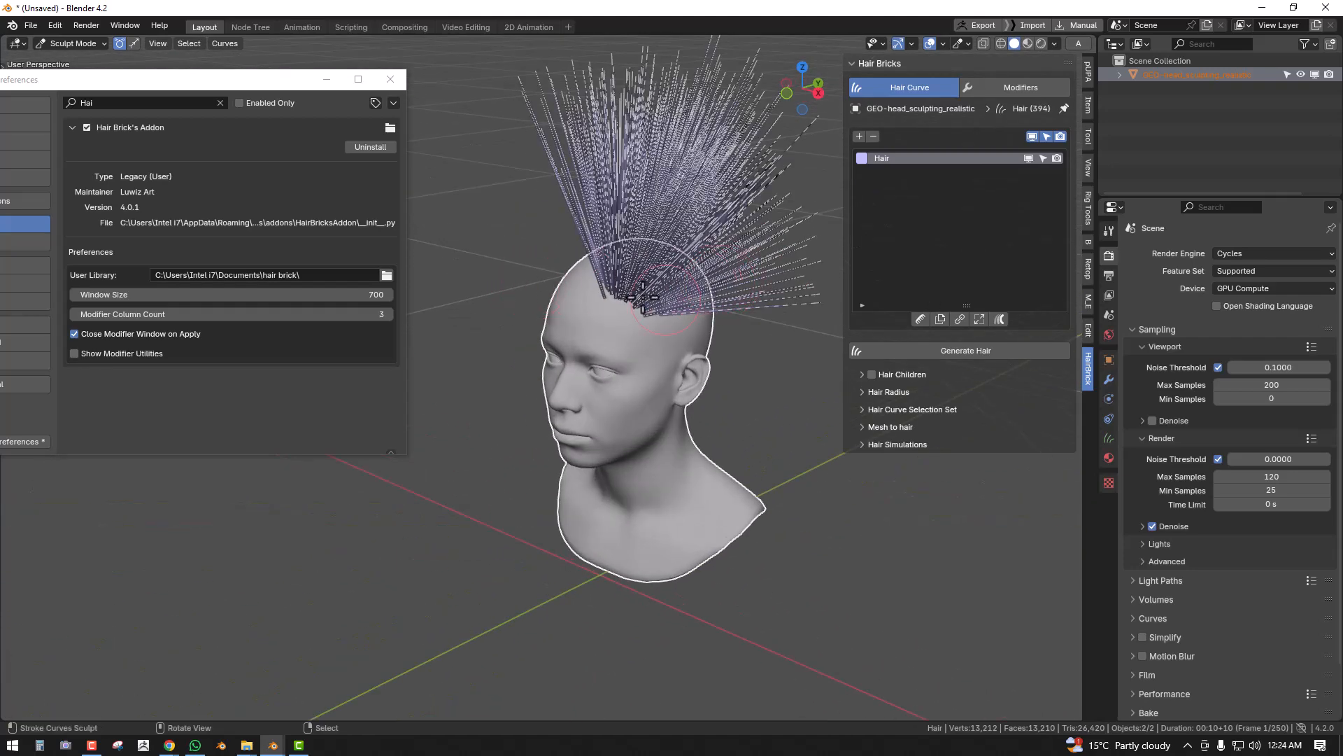
{"action": "key", "text": "ctrl+Tab"}
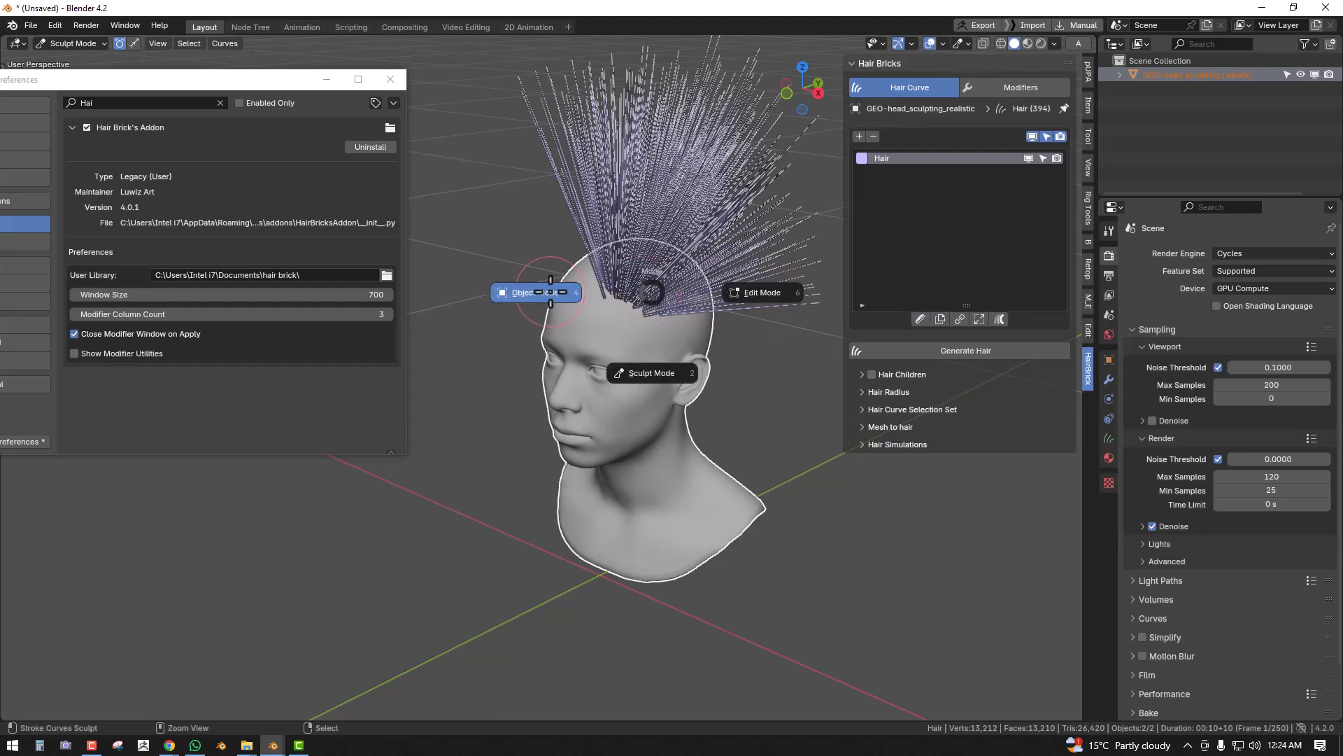
{"action": "left_click", "coordinate": [535, 291]}
{"action": "middle_click_drag", "start_coordinate": [753, 285], "coordinate": [839, 301]}
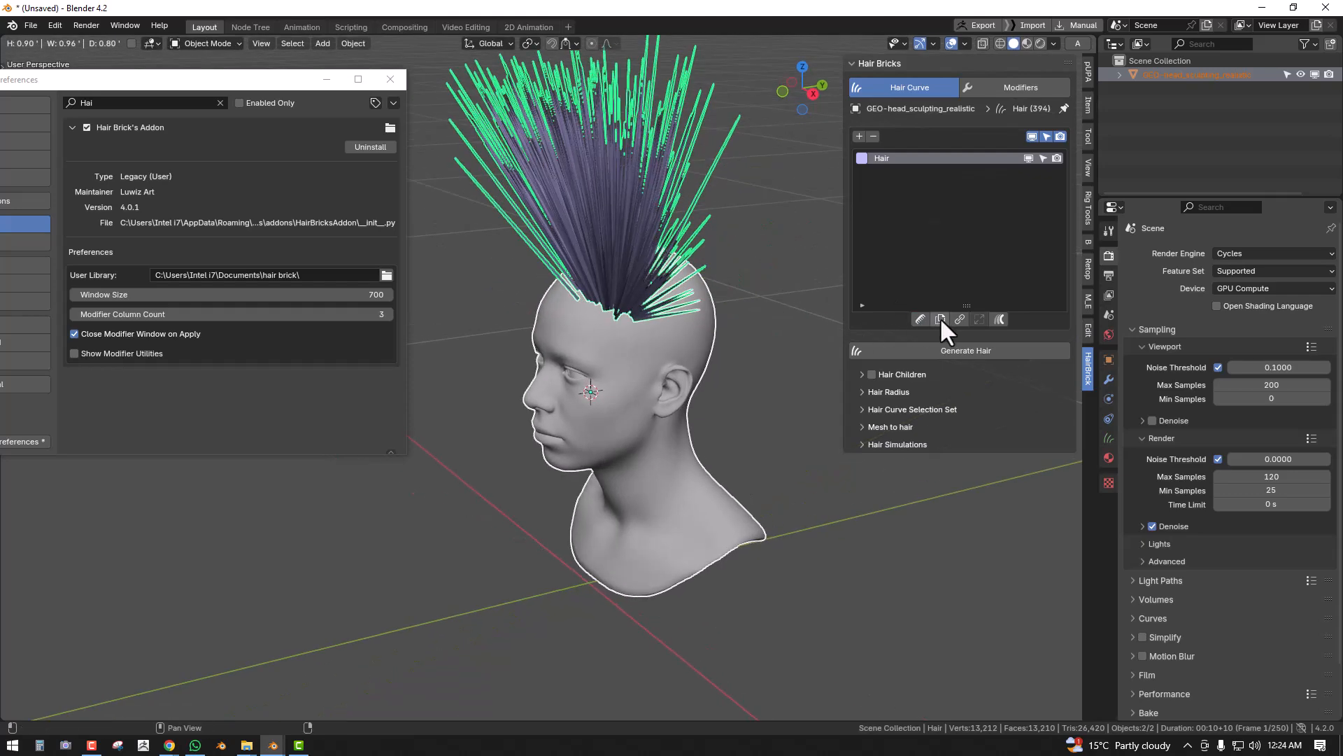
- Examine the Duplicate Curve options for the Hair curve and dismiss the dialog
{"action": "left_click", "coordinate": [940, 318]}
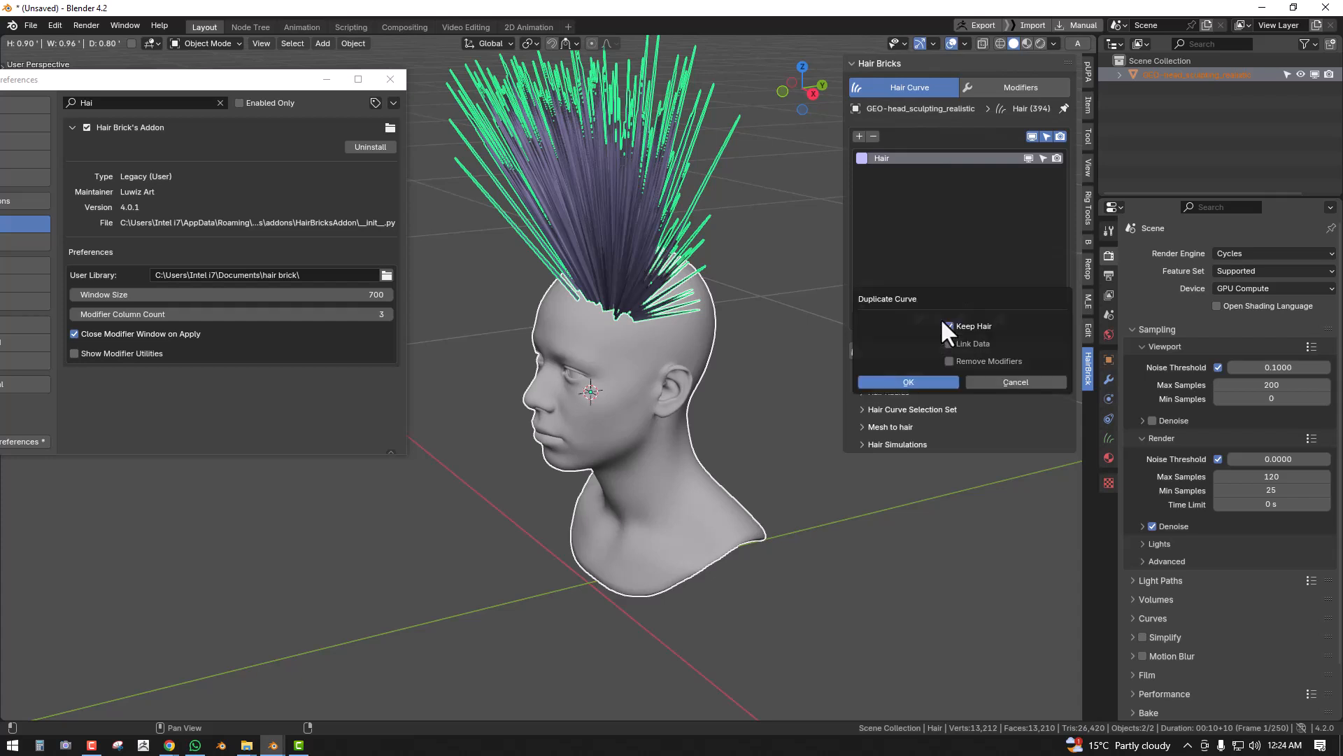
{"action": "left_click_drag", "start_coordinate": [933, 297], "coordinate": [832, 213]}
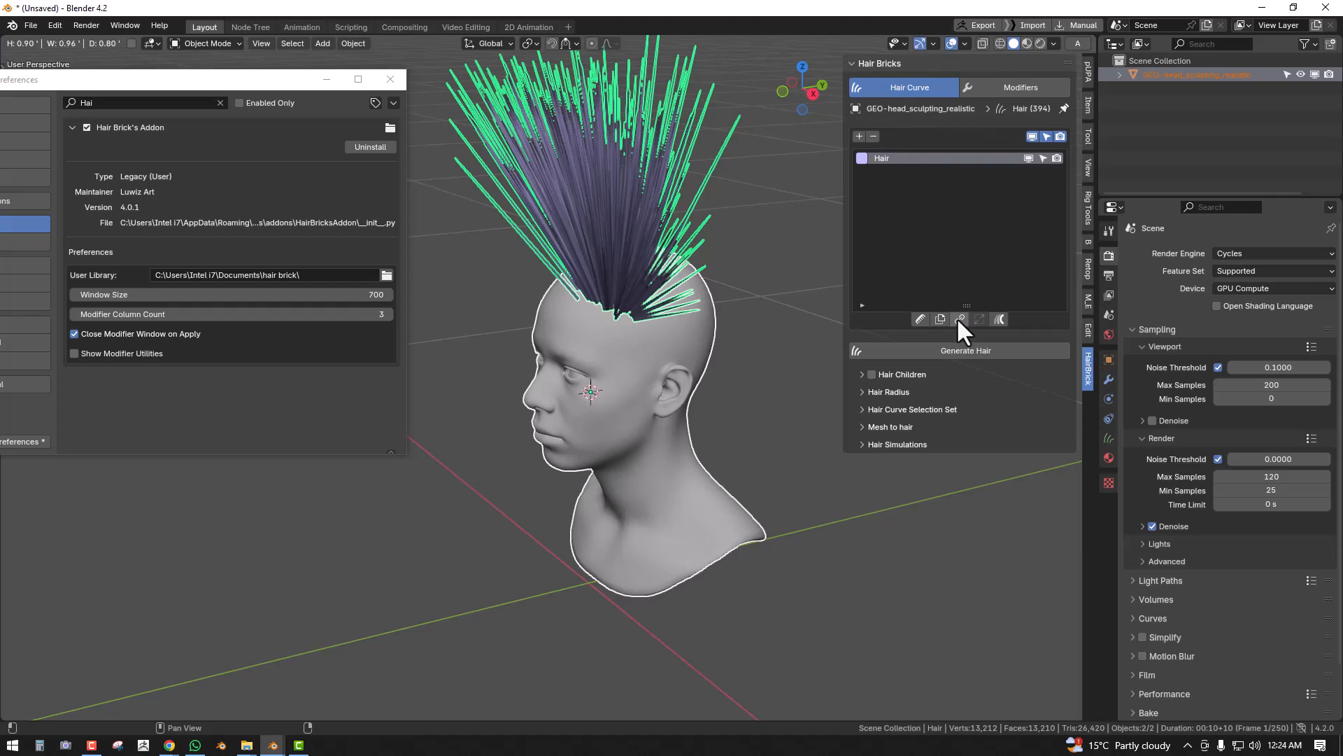
- Select the head mesh in front view and close the Preferences window
{"action": "key", "text": "KP_1"}
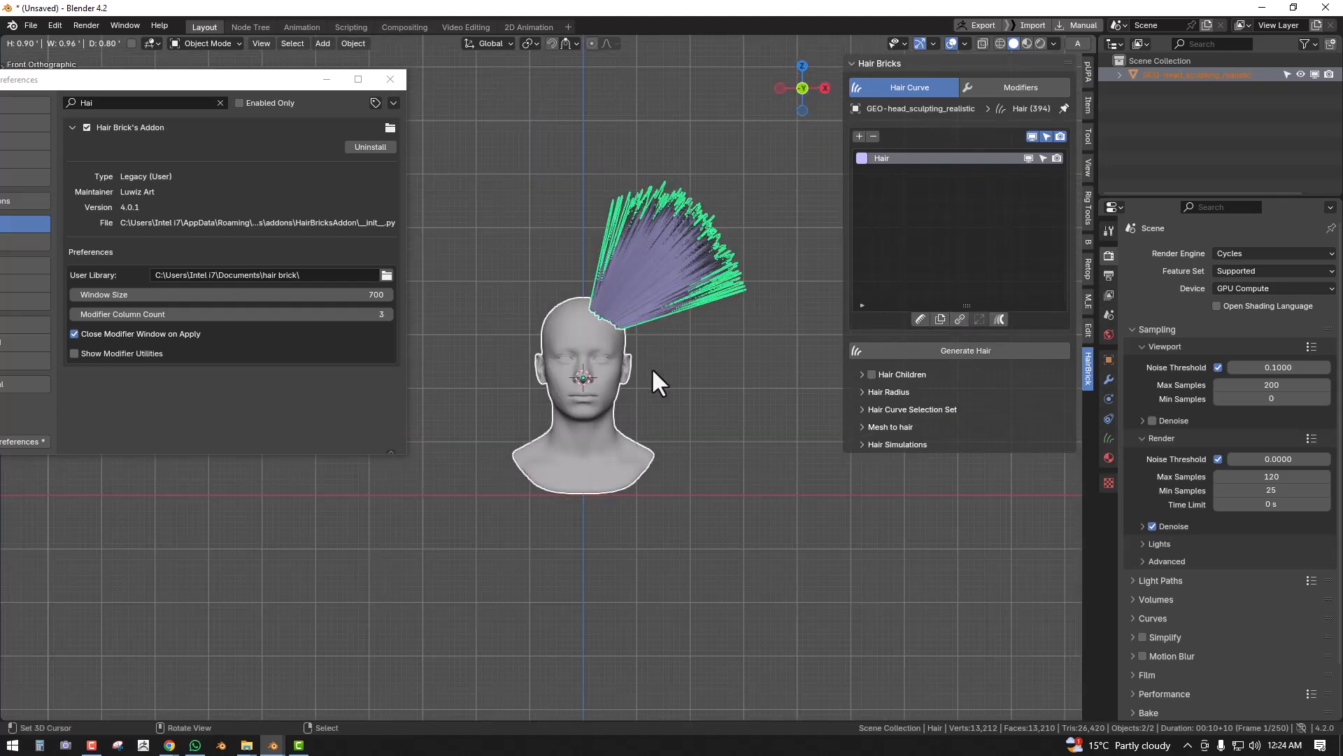
{"action": "left_click", "coordinate": [617, 322]}
{"action": "middle_click_drag", "start_coordinate": [618, 298], "coordinate": [586, 259], "text": "shift"}
{"action": "left_click", "coordinate": [386, 78]}
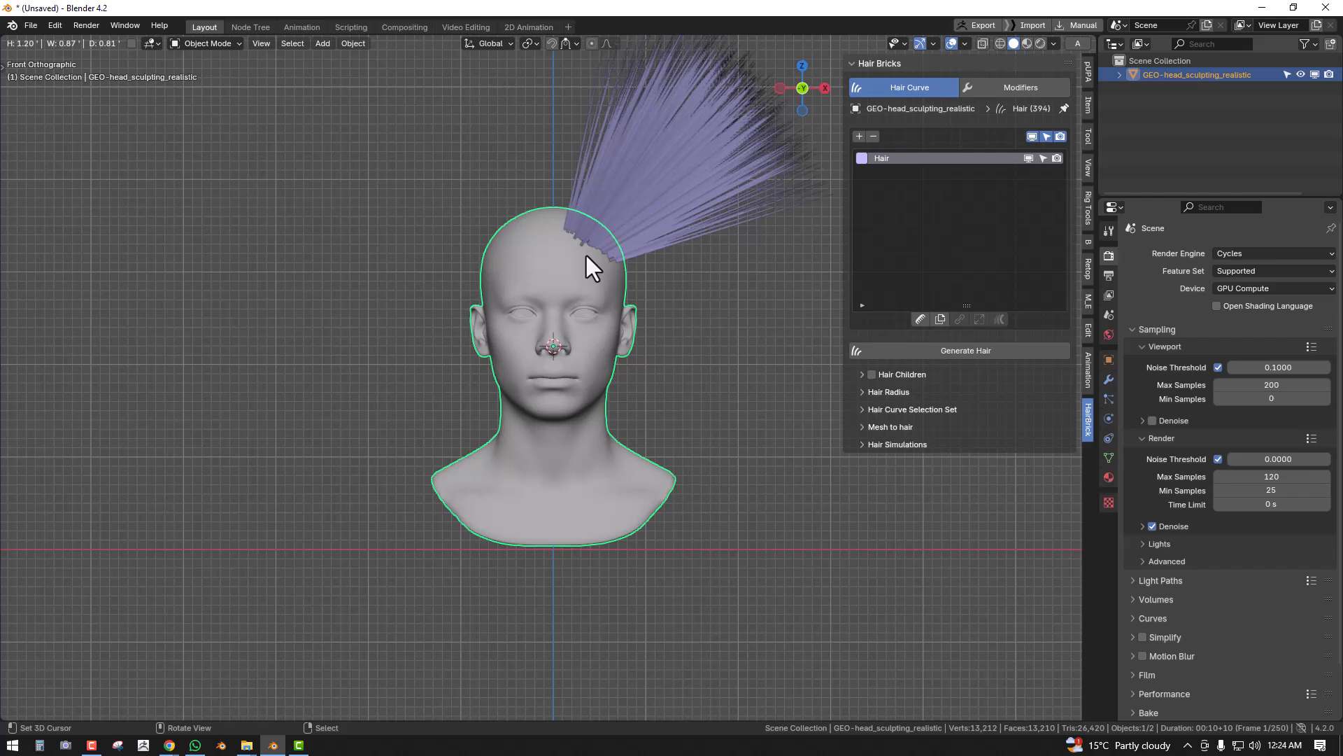
- Add Blender's native Empty Hair curve object to the selected head mesh
{"action": "middle_click_drag", "start_coordinate": [539, 210], "coordinate": [495, 234]}
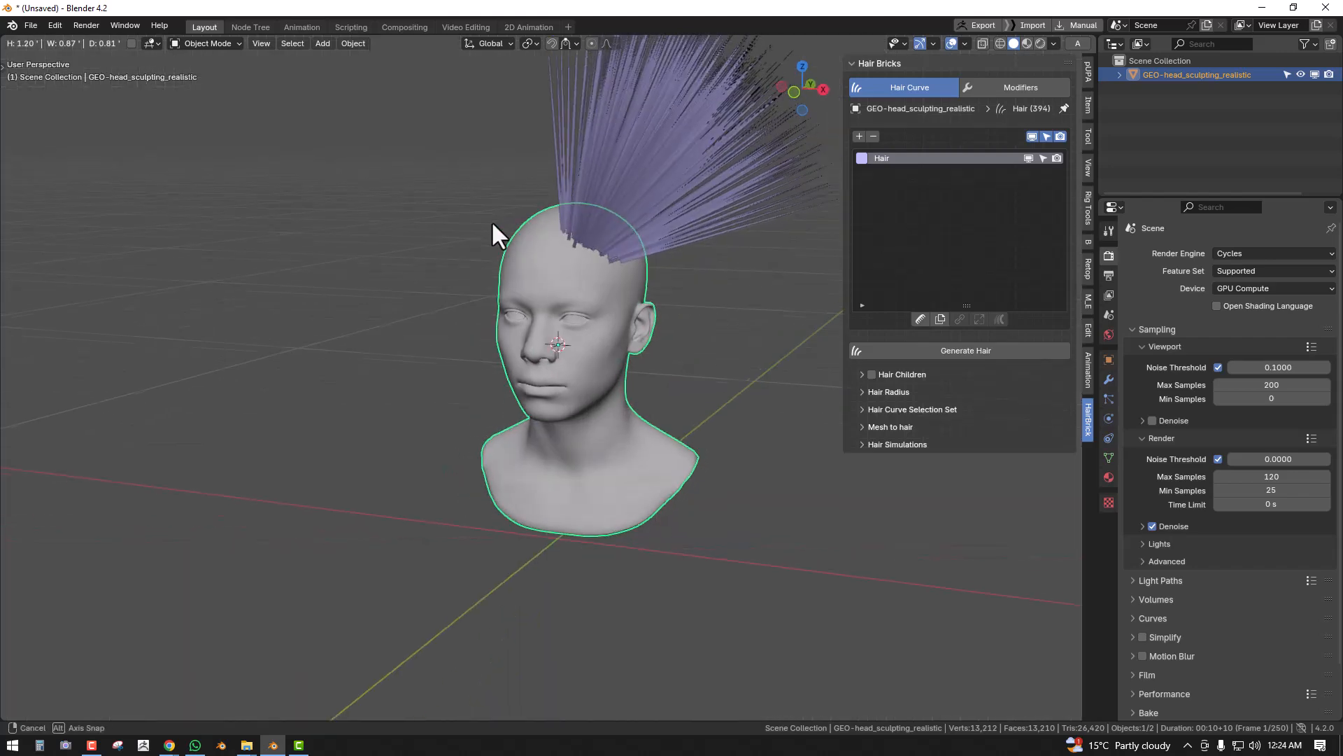
{"action": "middle_click_drag", "start_coordinate": [600, 201], "coordinate": [530, 227], "text": "shift"}
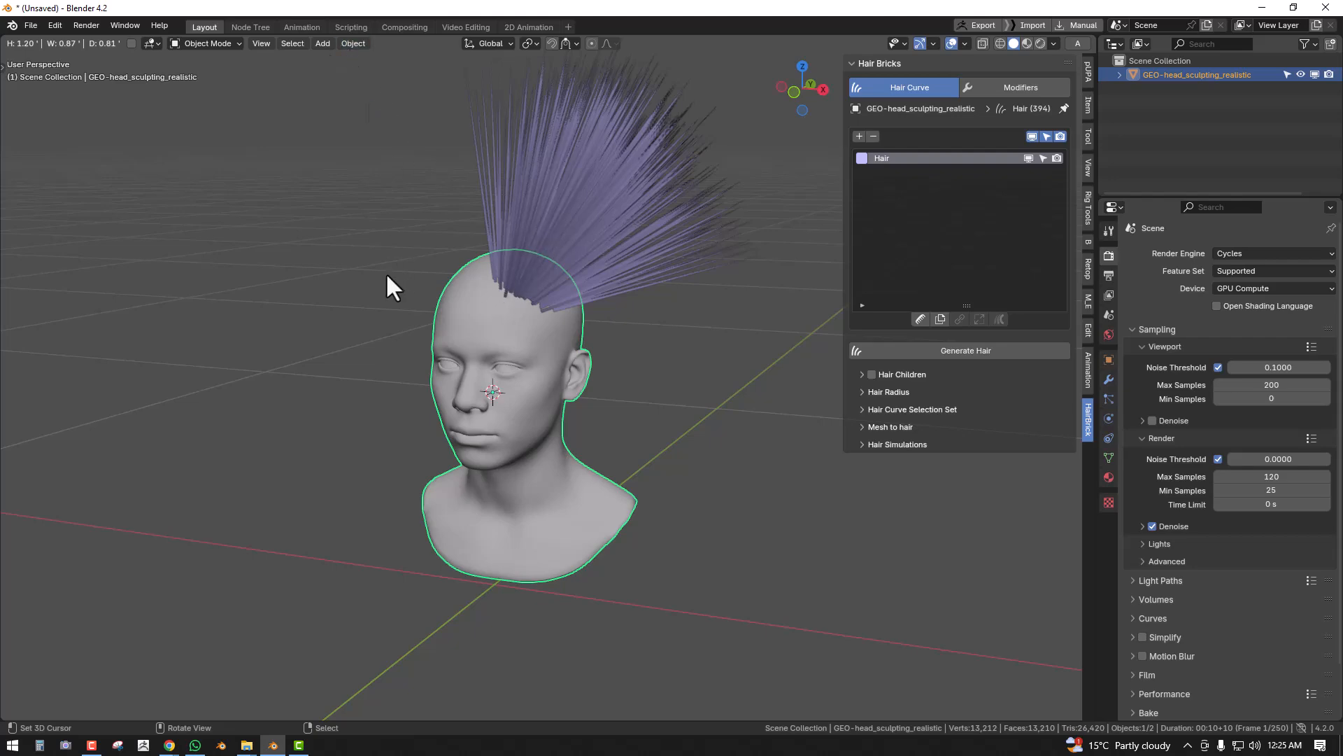
{"action": "middle_click_drag", "start_coordinate": [389, 271], "coordinate": [396, 239]}
{"action": "left_click", "coordinate": [323, 44]}
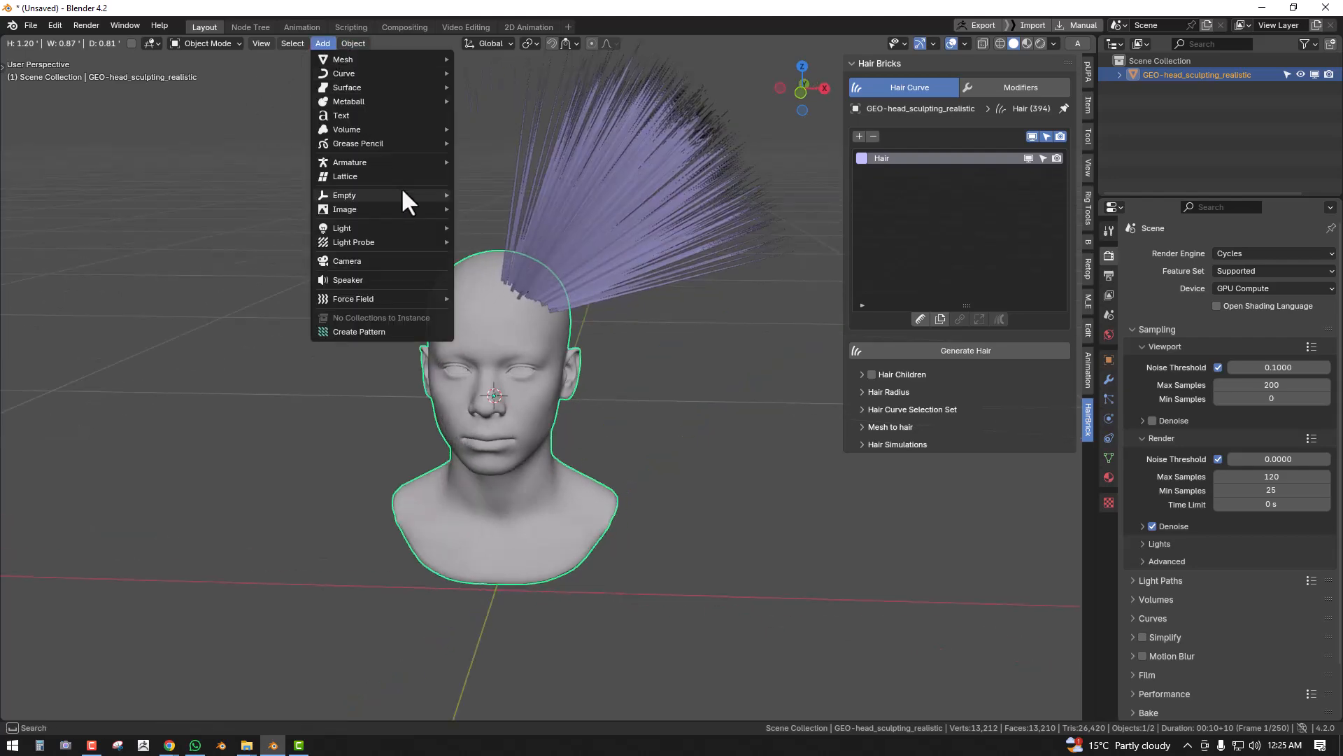
{"action": "mouse_move", "coordinate": [367, 74]}
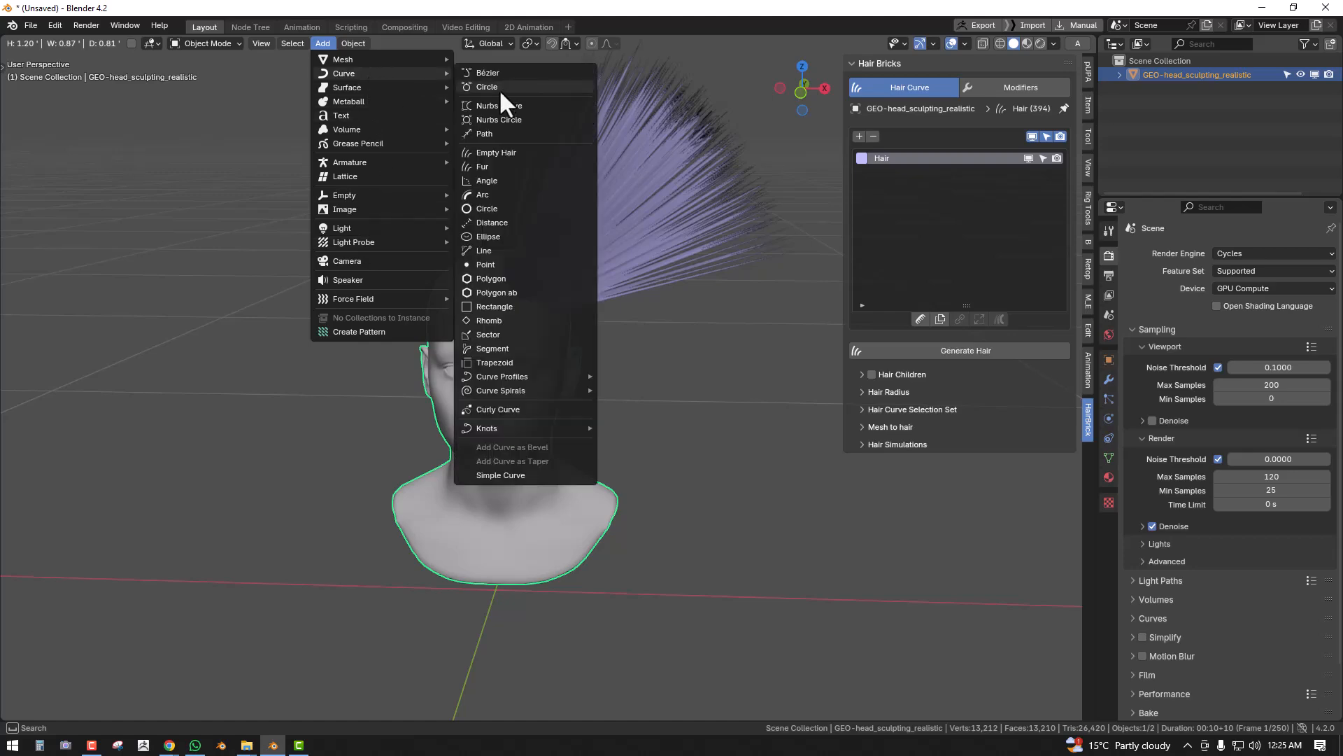
{"action": "left_click", "coordinate": [518, 153]}
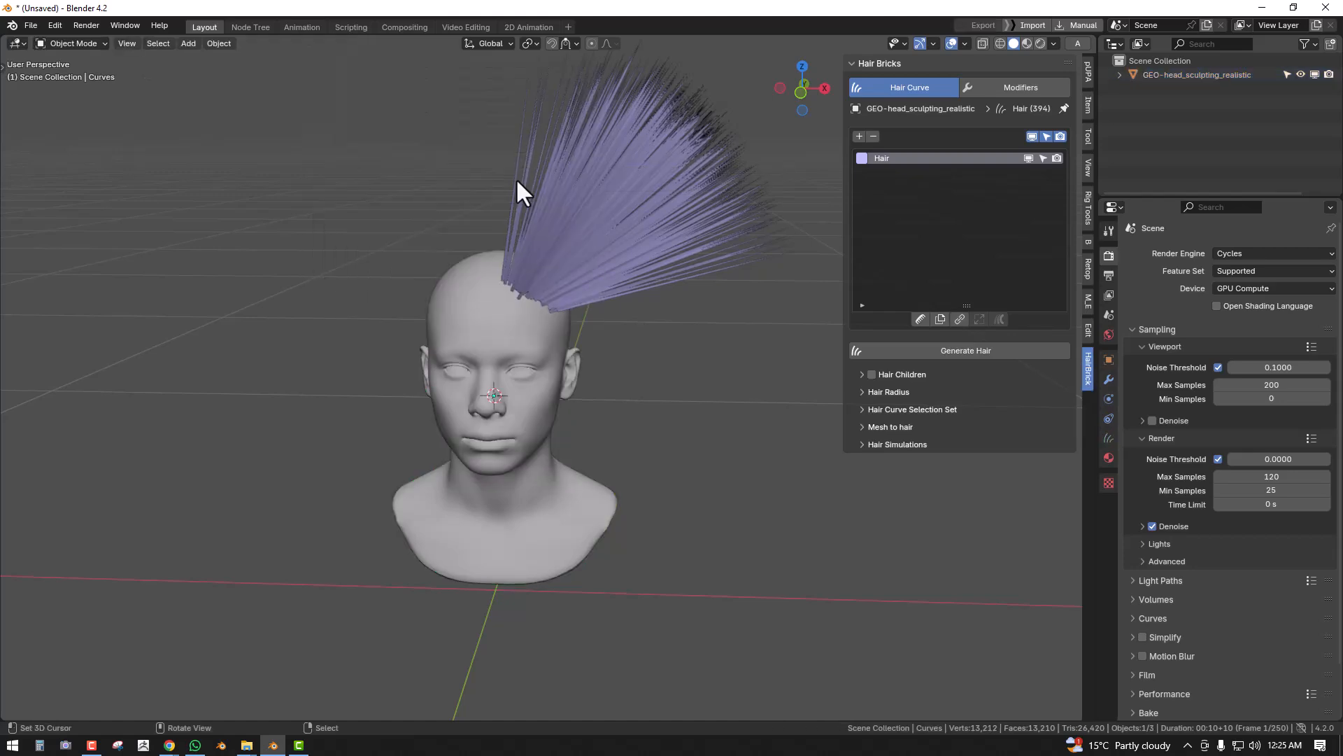
- Rename the new Curves object under the head mesh as Vanila
{"action": "left_click", "coordinate": [1119, 74]}
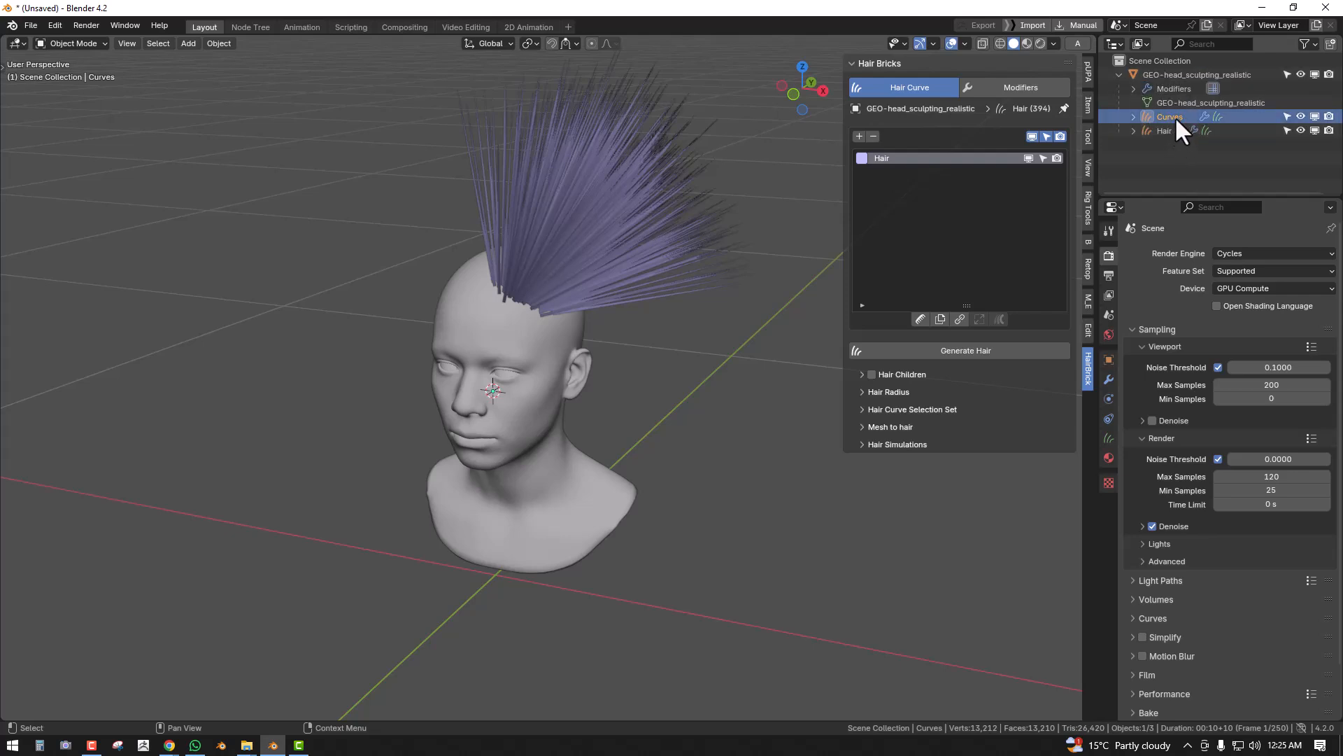
{"action": "double_click", "coordinate": [1176, 116]}
{"action": "type", "text": "Vanila"}
{"action": "key", "text": "Return"}
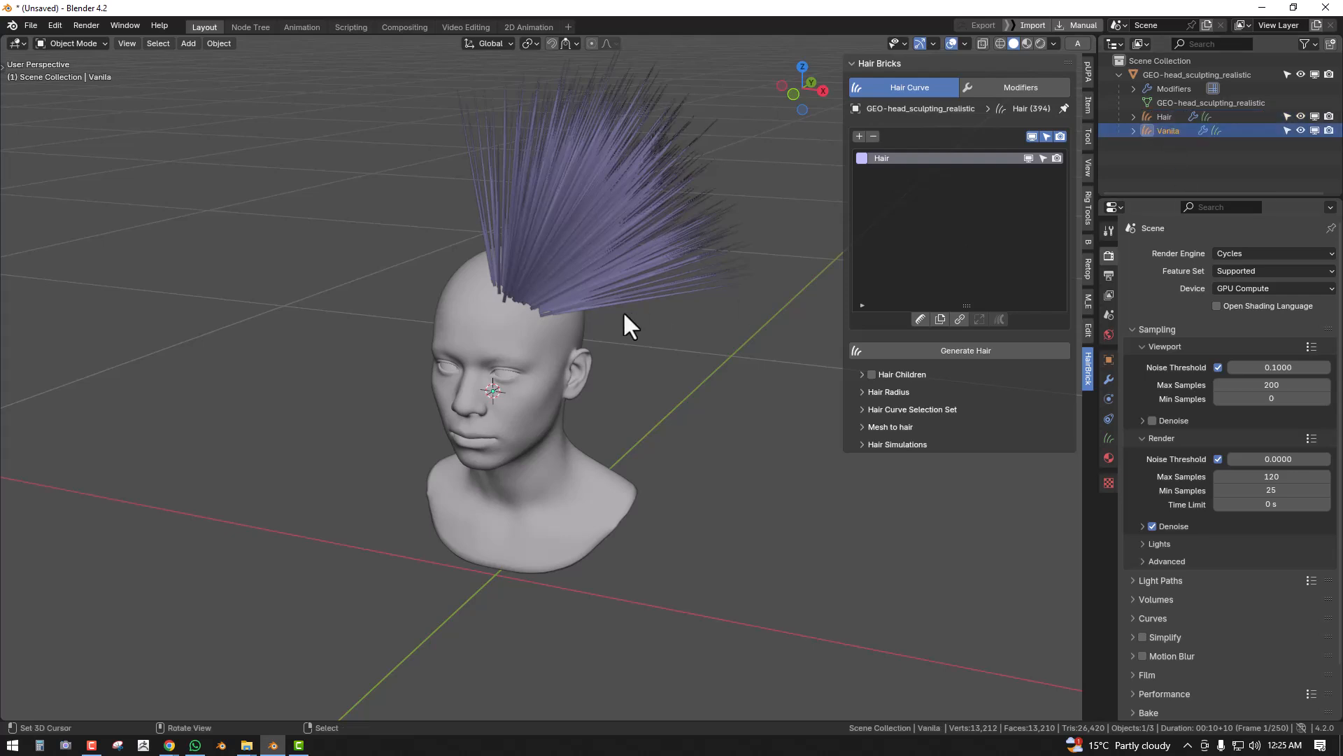
- Switch the Vanila curve to Sculpt Mode and paint a patch of strands on the bare side of the upper head
{"action": "key", "text": "ctrl+Tab"}
{"action": "left_click", "coordinate": [552, 372]}
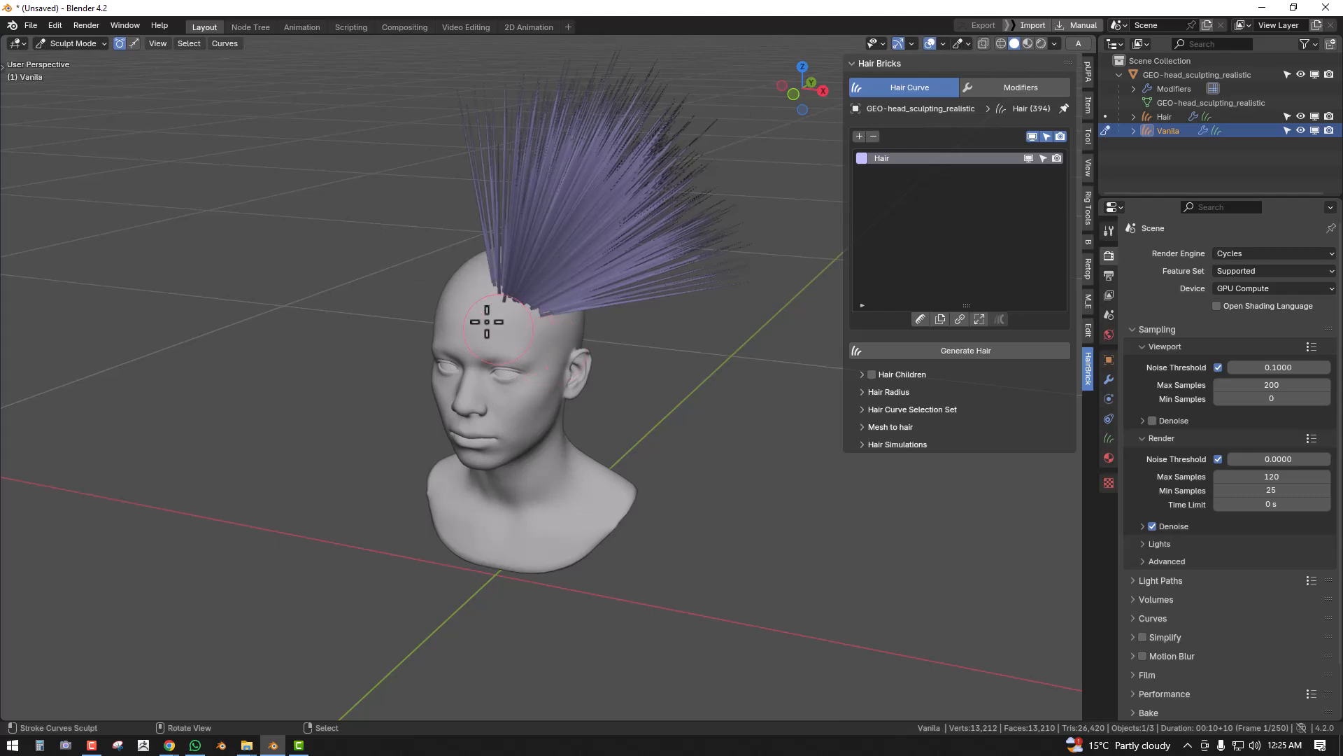
{"action": "middle_click_drag", "start_coordinate": [455, 309], "coordinate": [486, 301]}
{"action": "left_click_drag", "start_coordinate": [487, 305], "coordinate": [491, 318]}
- Resize the Comb brush, comb the Vanila strands sideways away from the head, and return to Object Mode with nothing selected
{"action": "key", "text": "shift+space"}
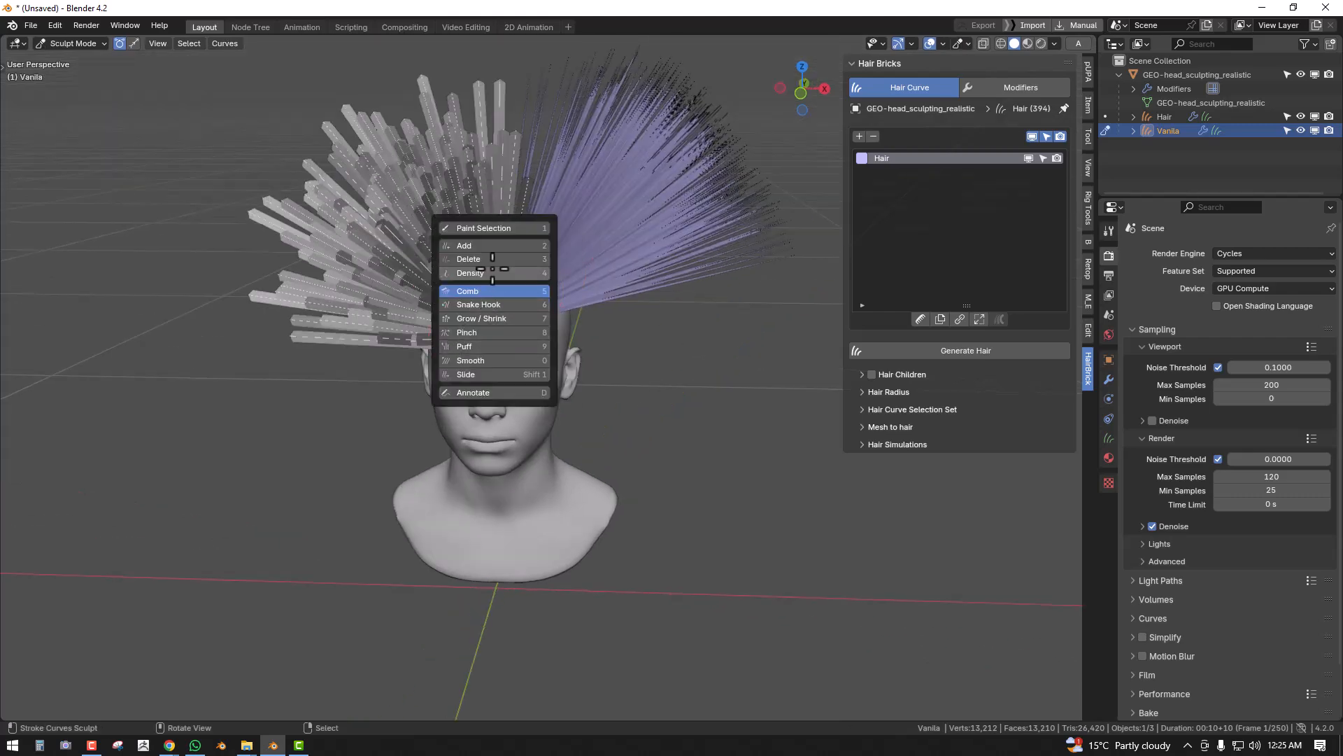
{"action": "left_click", "coordinate": [504, 306]}
{"action": "key", "text": "shift+space"}
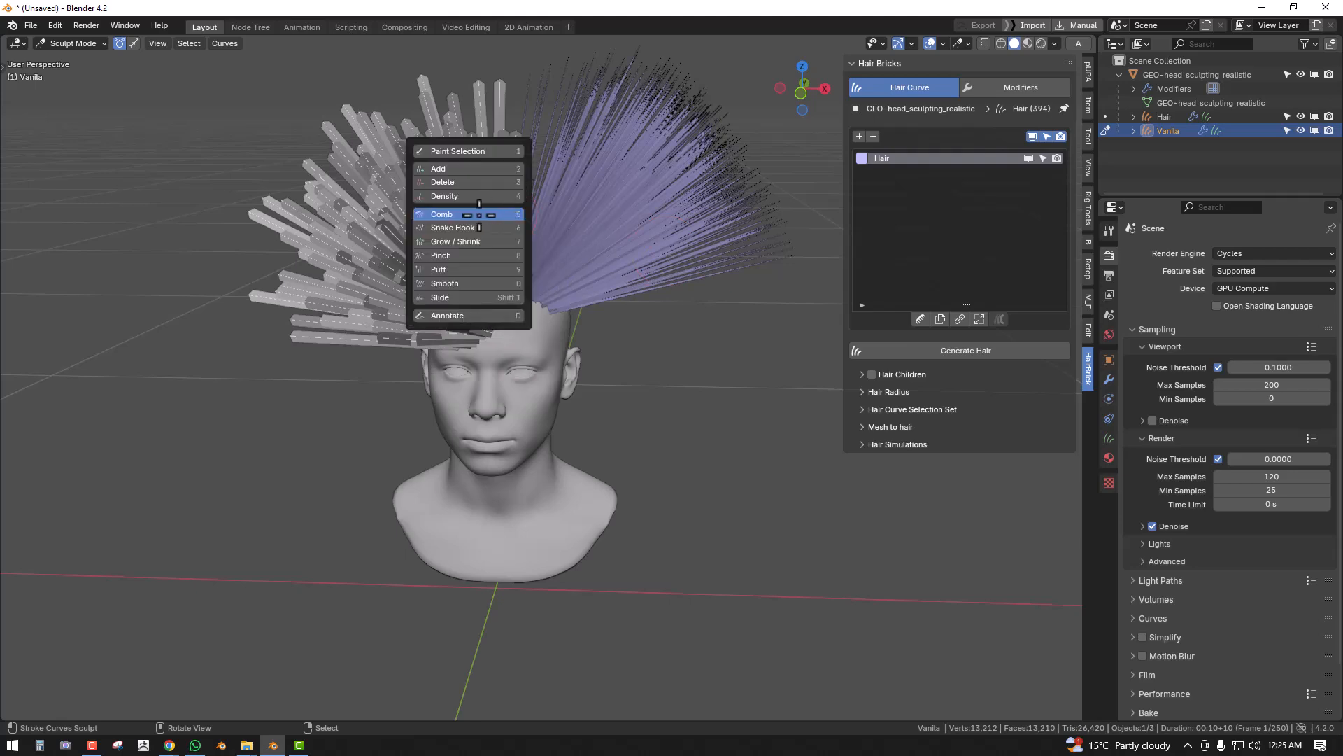
{"action": "left_click", "coordinate": [479, 215]}
{"action": "key", "text": "f"}
{"action": "left_click", "coordinate": [719, 276]}
{"action": "mouse_move", "coordinate": [542, 227]}
{"action": "left_mouse_down"}
{"action": "mouse_move", "coordinate": [444, 216]}
{"action": "mouse_move", "coordinate": [324, 153]}
{"action": "mouse_move", "coordinate": [339, 375]}
{"action": "left_mouse_up"}
{"action": "mouse_move", "coordinate": [494, 343]}
{"action": "middle_mouse_down"}
{"action": "mouse_move", "coordinate": [401, 351]}
{"action": "mouse_move", "coordinate": [486, 329]}
{"action": "middle_mouse_up"}
{"action": "key", "text": "ctrl+Tab"}
{"action": "left_click", "coordinate": [408, 333]}
{"action": "middle_click_drag", "start_coordinate": [581, 311], "coordinate": [556, 312]}
{"action": "key", "text": "alt+a"}
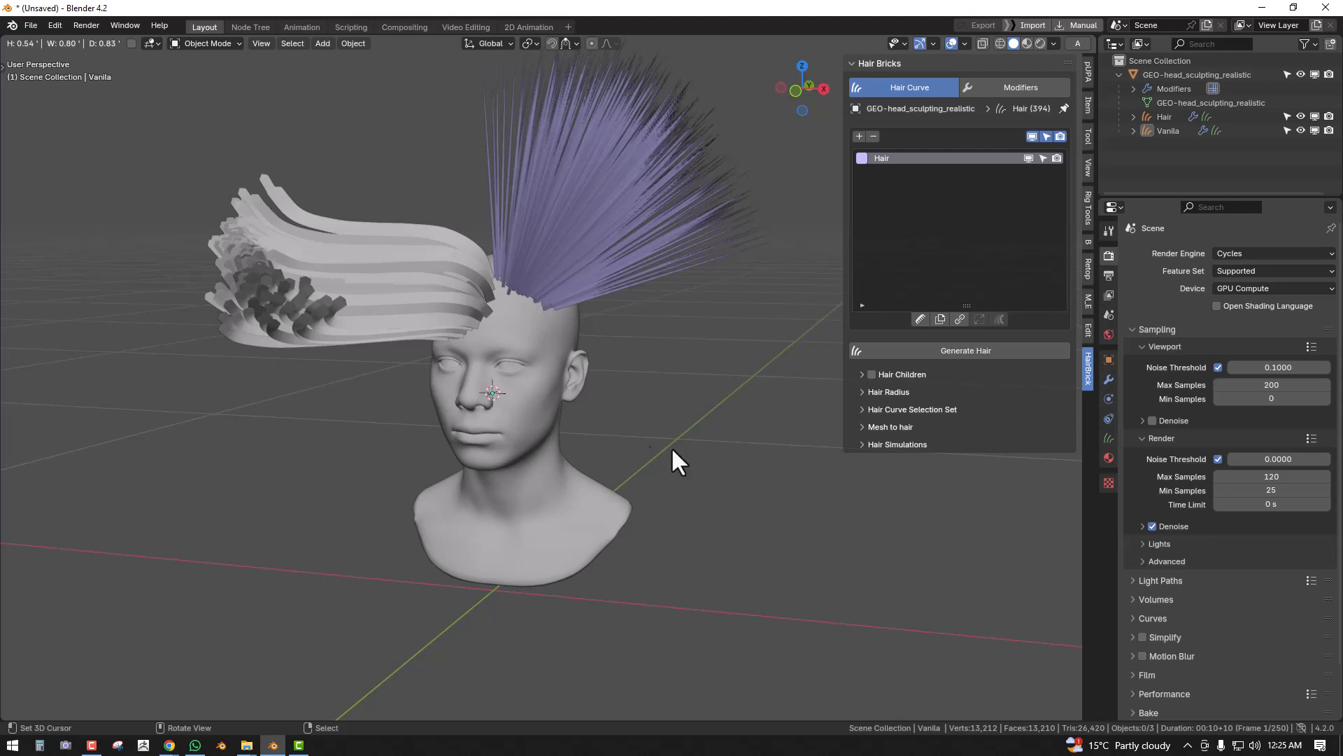
- Add the Vanila hair to the Hair Bricks list as an existing curve, with Remove Modifiers and Unique Modifiers off
{"action": "middle_click_drag", "start_coordinate": [312, 308], "coordinate": [431, 262]}
{"action": "left_click", "coordinate": [431, 262]}
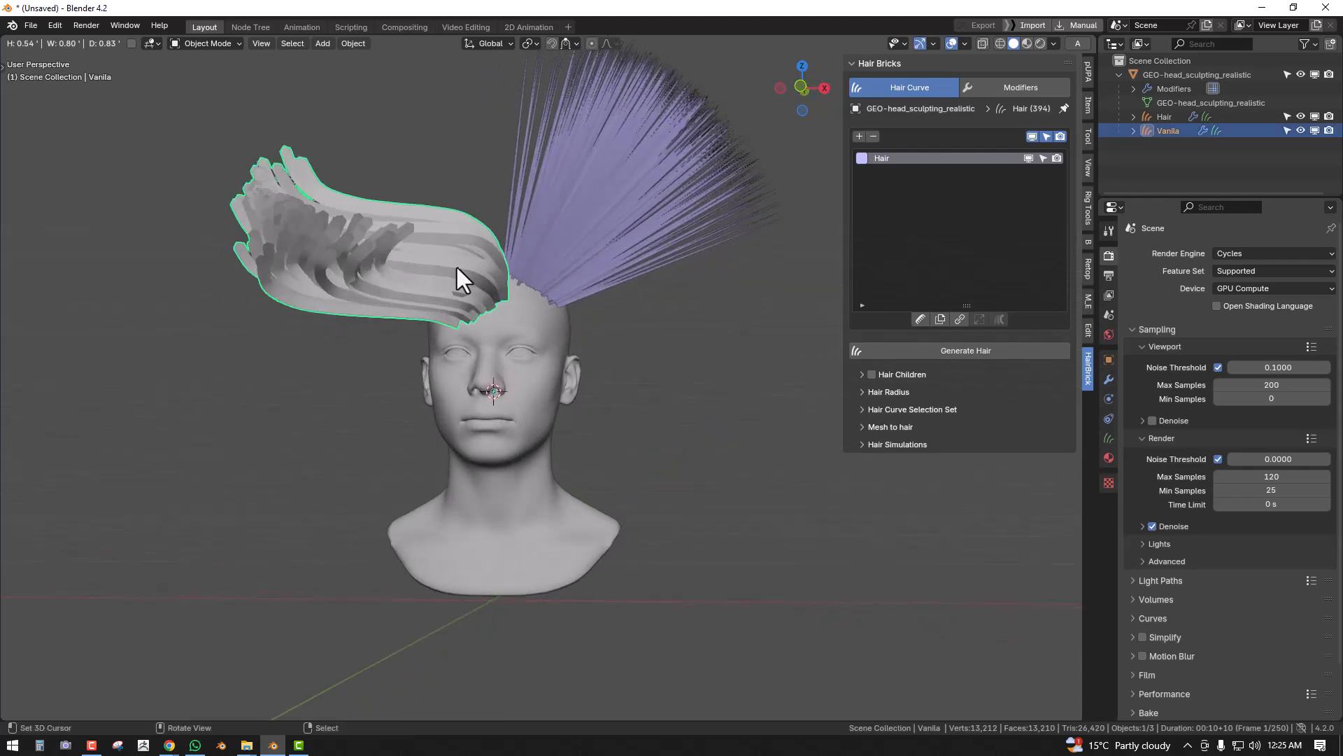
{"action": "key", "text": "KP_1"}
{"action": "mouse_move", "coordinate": [647, 348]}
{"action": "middle_mouse_down"}
{"action": "mouse_move", "coordinate": [585, 339]}
{"action": "mouse_move", "coordinate": [657, 343]}
{"action": "middle_mouse_up"}
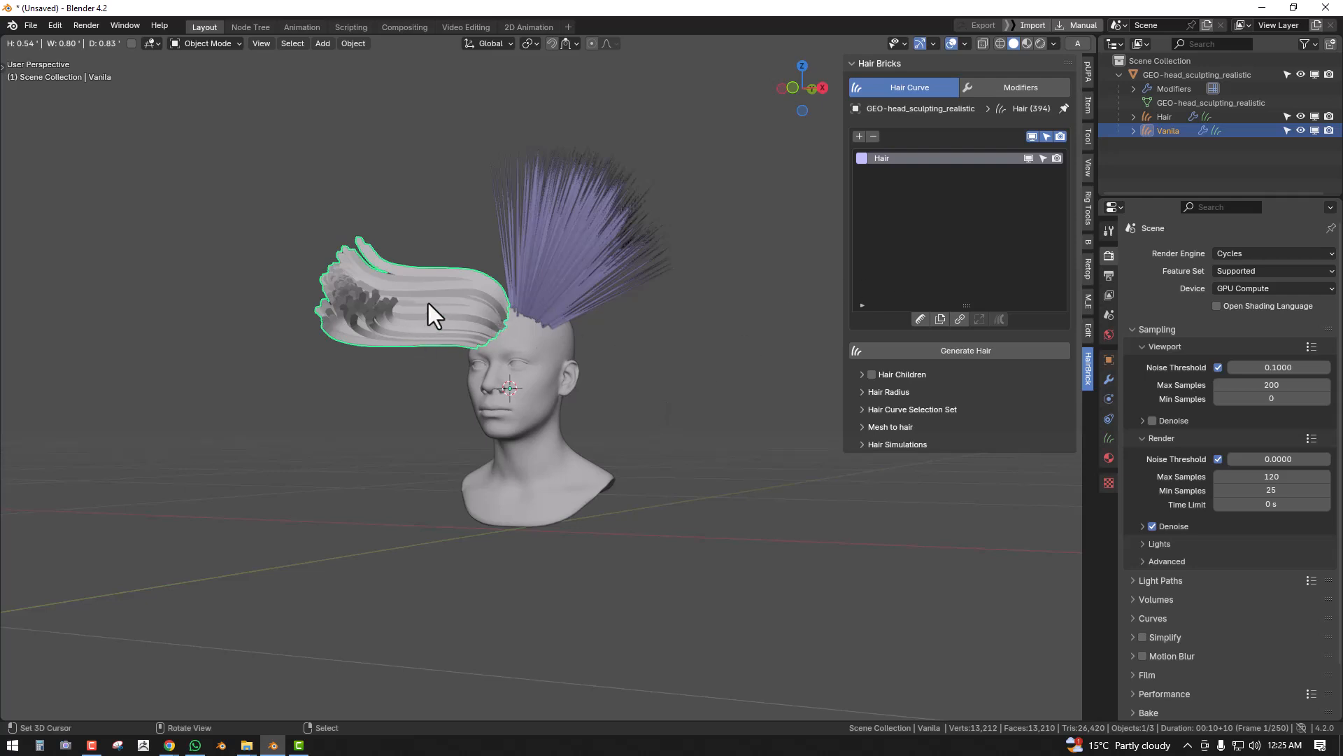
{"action": "middle_click_drag", "start_coordinate": [426, 303], "coordinate": [543, 291]}
{"action": "left_click", "coordinate": [960, 320]}
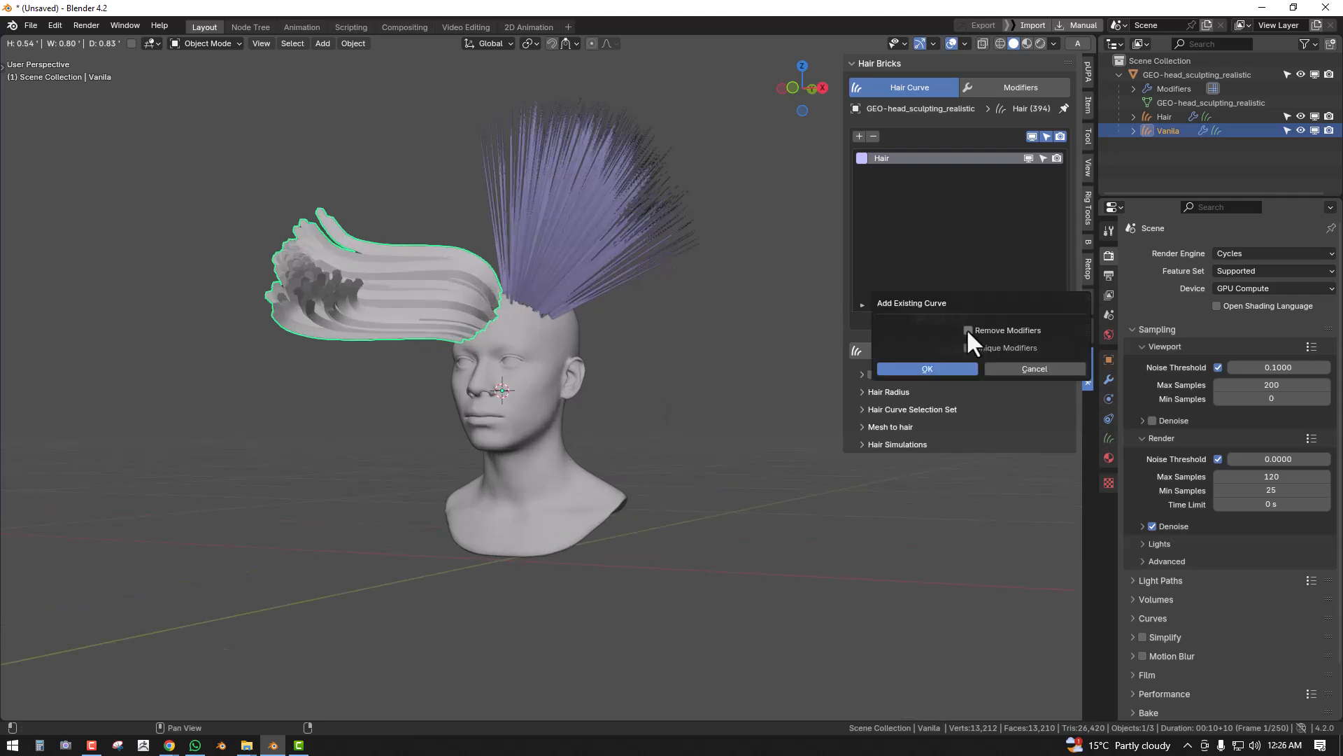
{"action": "left_click_drag", "start_coordinate": [959, 321], "coordinate": [794, 297]}
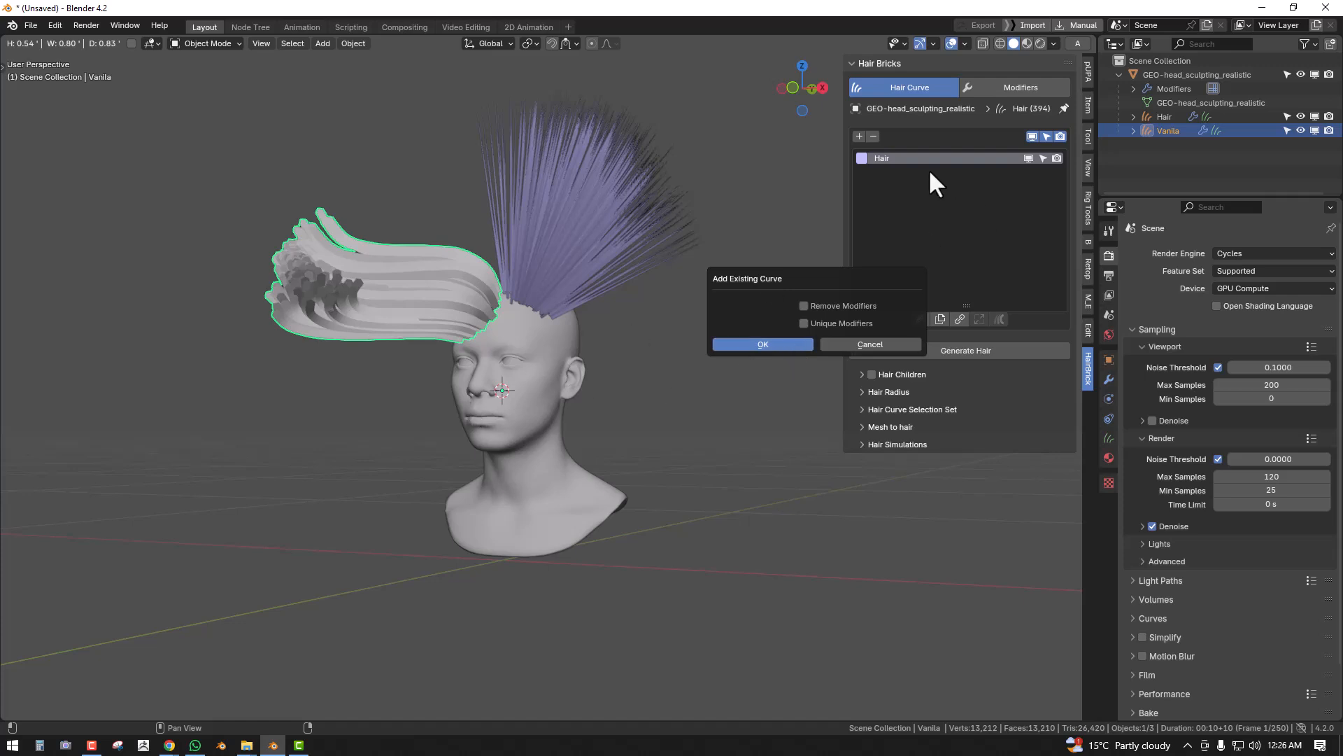
{"action": "key", "text": "Return"}
- Select the Vanila hair and enable Hair Children on it
{"action": "middle_click_drag", "start_coordinate": [460, 321], "coordinate": [420, 348]}
{"action": "key", "text": "alt+a"}
{"action": "right_click", "coordinate": [367, 282]}
{"action": "left_click", "coordinate": [871, 375]}
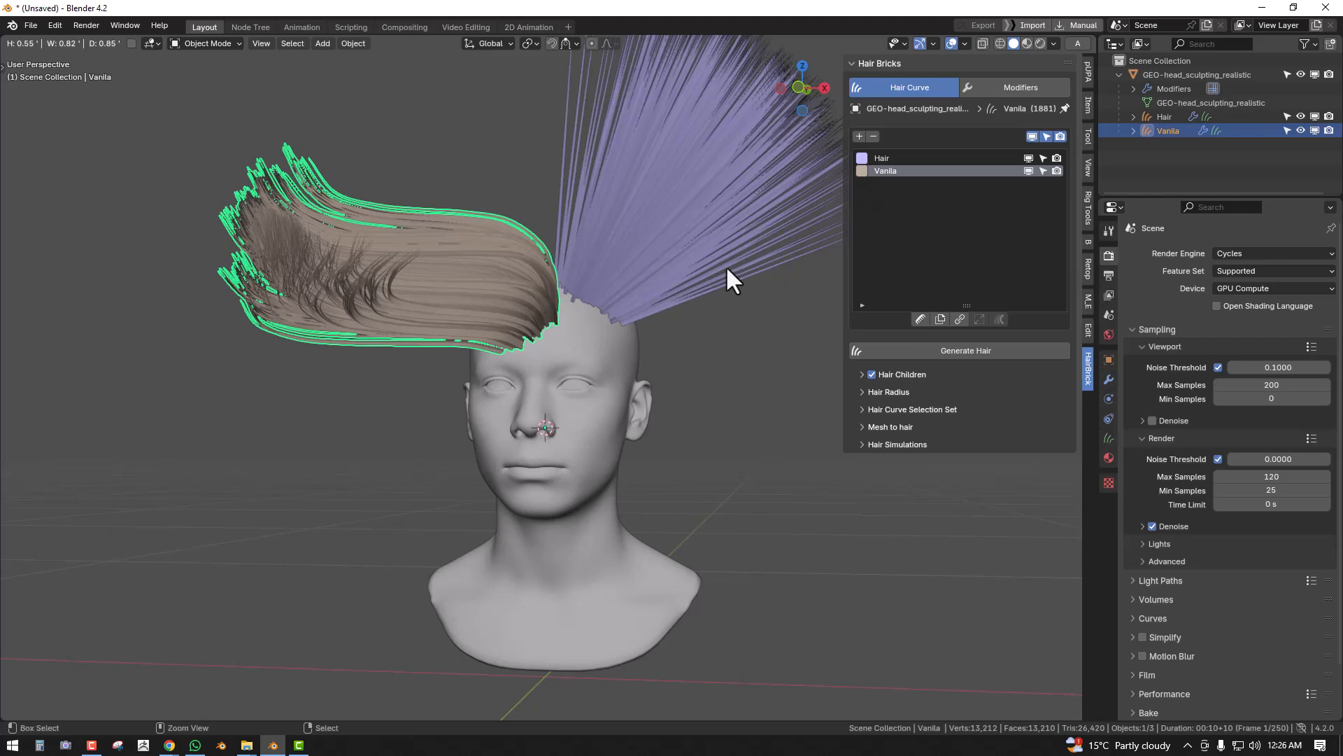
- Undo the Hair Children option and the addition of Vanila to the Hair Bricks list
{"action": "key", "text": "ctrl+z"}
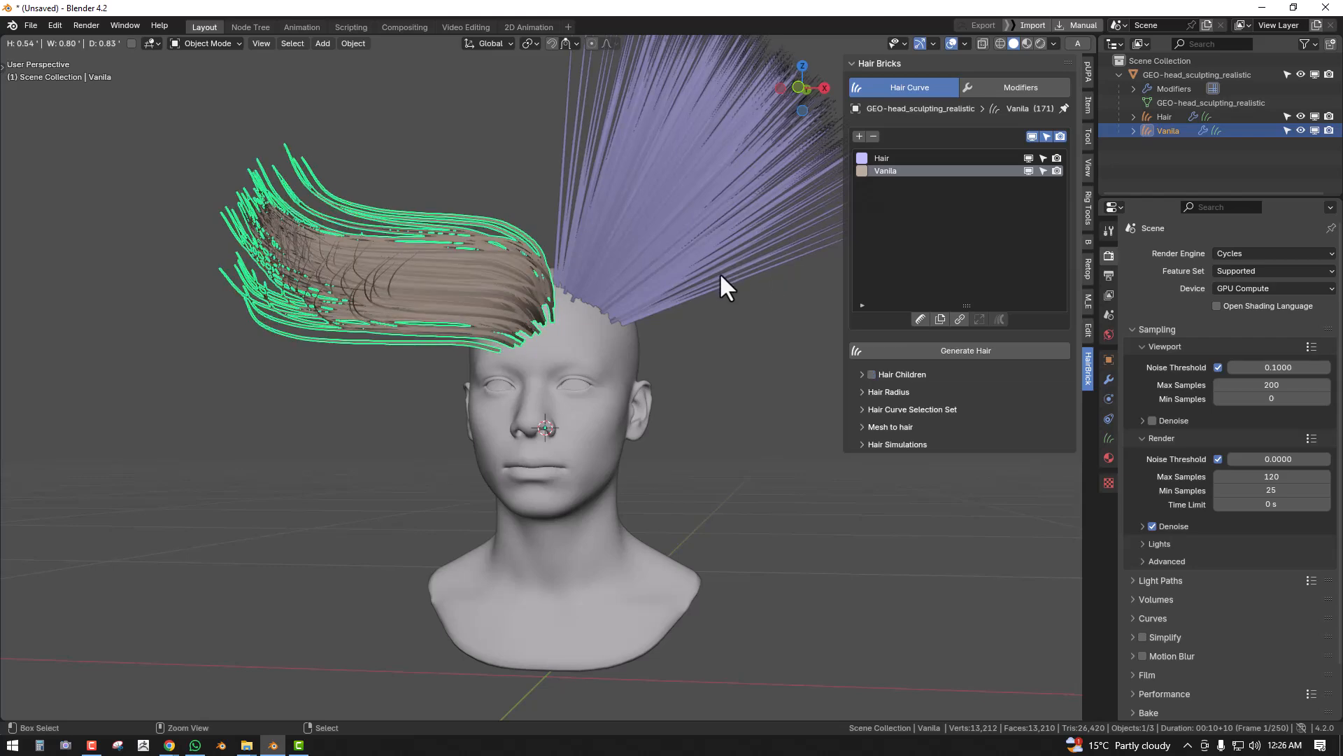
{"action": "key", "text": "ctrl+z"}
{"action": "scroll", "coordinate": [708, 294], "scroll_direction": "down", "scroll_amount": 2}
- Add a UV sphere beside the head in front view, with nothing else selected, and scale it down
{"action": "key", "text": "alt+a"}
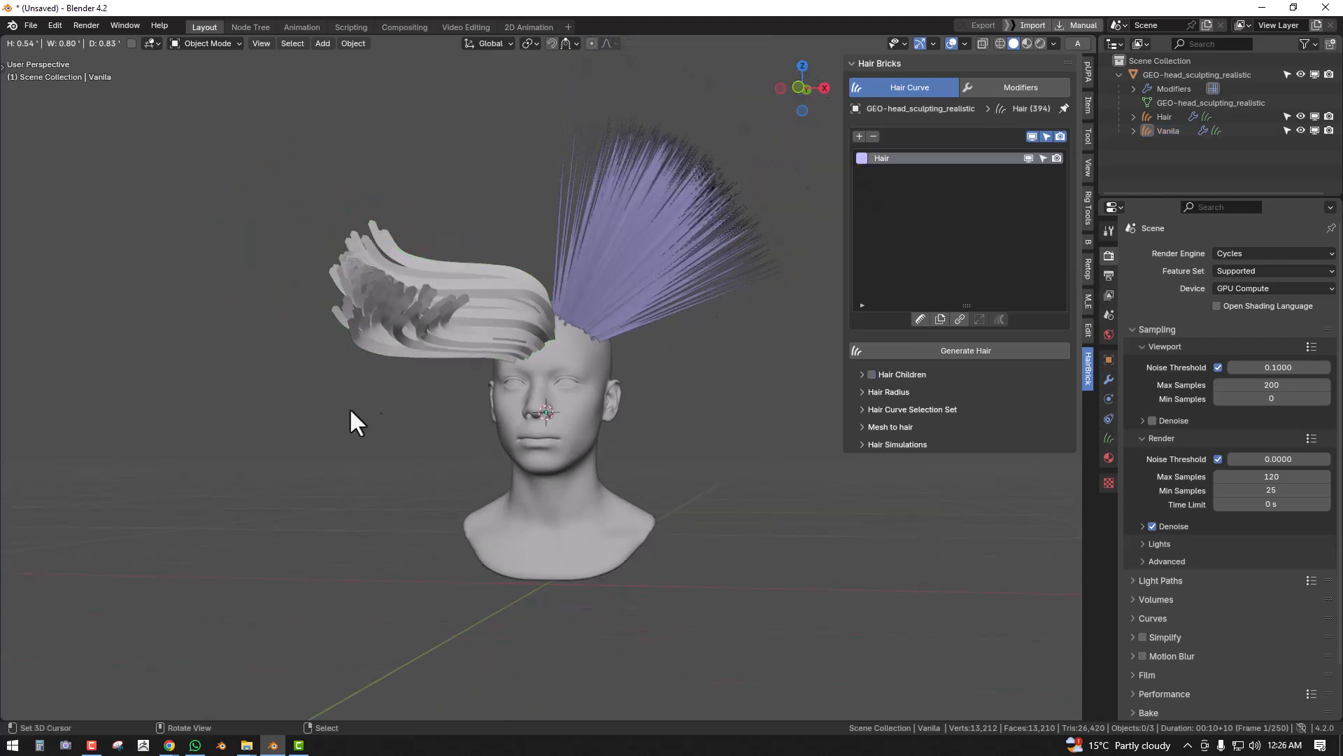
{"action": "key", "text": "KP_1"}
{"action": "left_click", "coordinate": [319, 390]}
{"action": "key", "text": "shift+a"}
{"action": "mouse_move", "coordinate": [461, 245]}
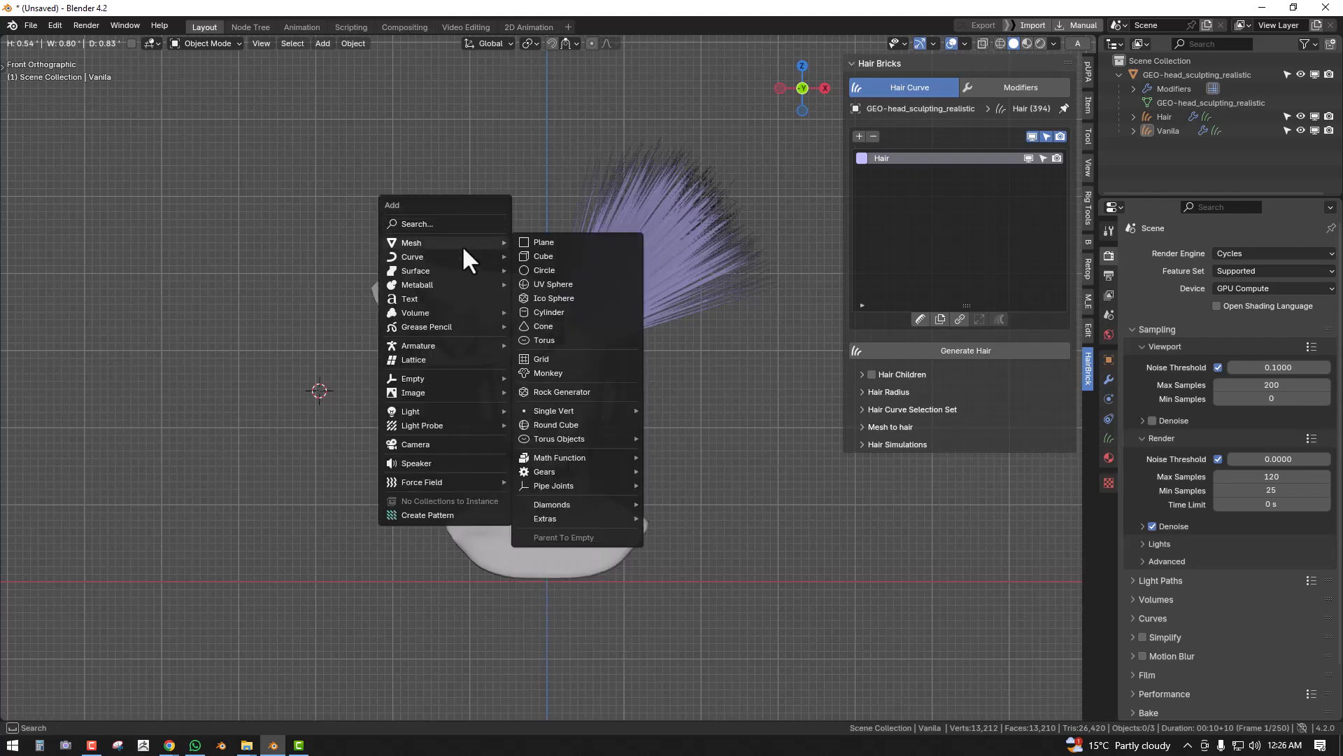
{"action": "left_click", "coordinate": [548, 286]}
{"action": "key", "text": "s"}
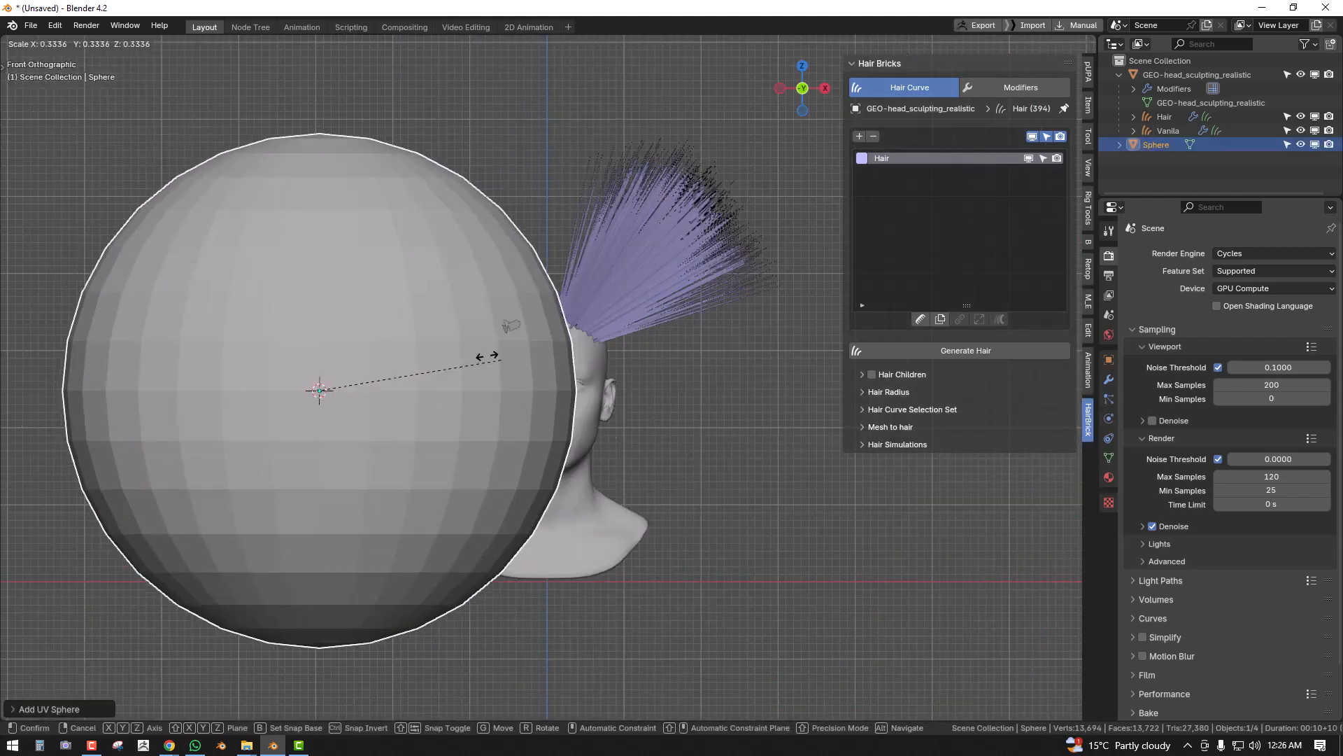
{"action": "left_click", "coordinate": [409, 320]}
- Move the Vanila hair off the head and onto the top of the sphere
{"action": "left_click", "coordinate": [516, 309]}
{"action": "key", "text": "g"}
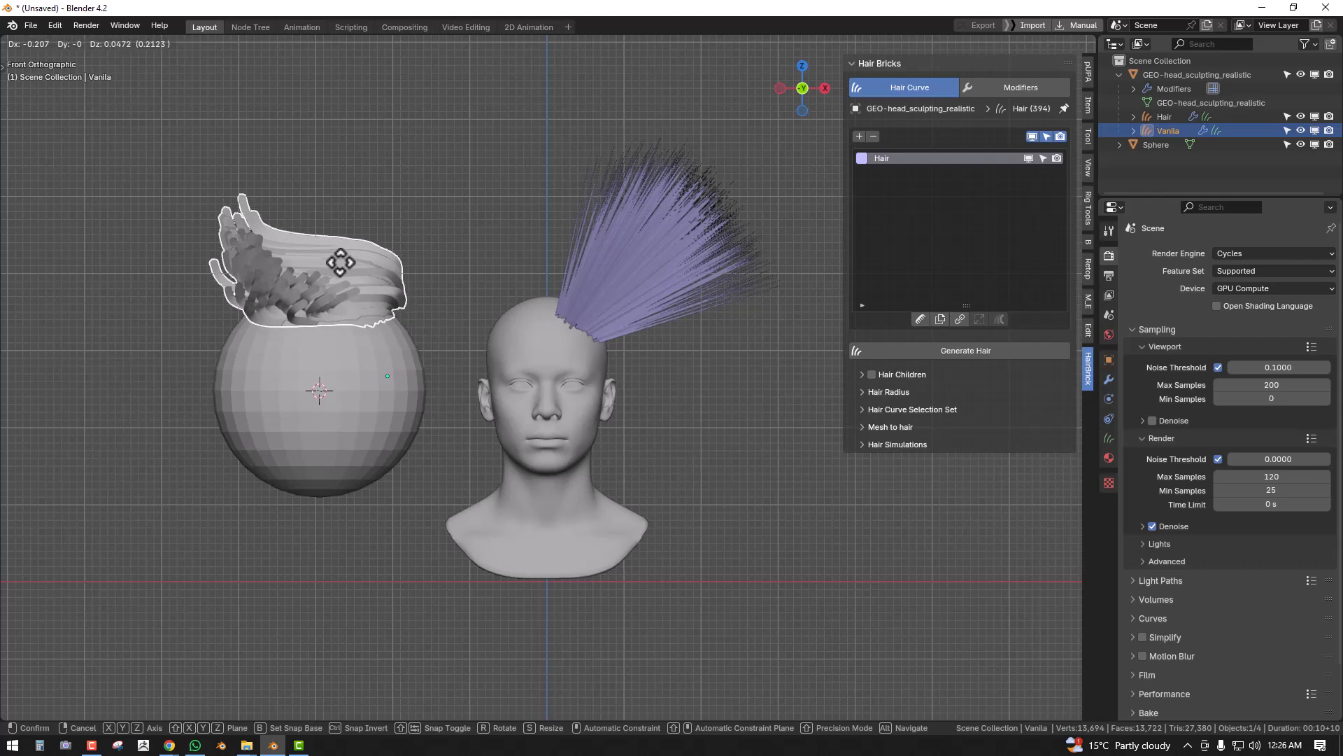
{"action": "left_click", "coordinate": [312, 254]}
- Apply Shade Smooth to the sphere
{"action": "middle_click_drag", "start_coordinate": [375, 291], "coordinate": [363, 362]}
{"action": "left_click", "coordinate": [362, 362]}
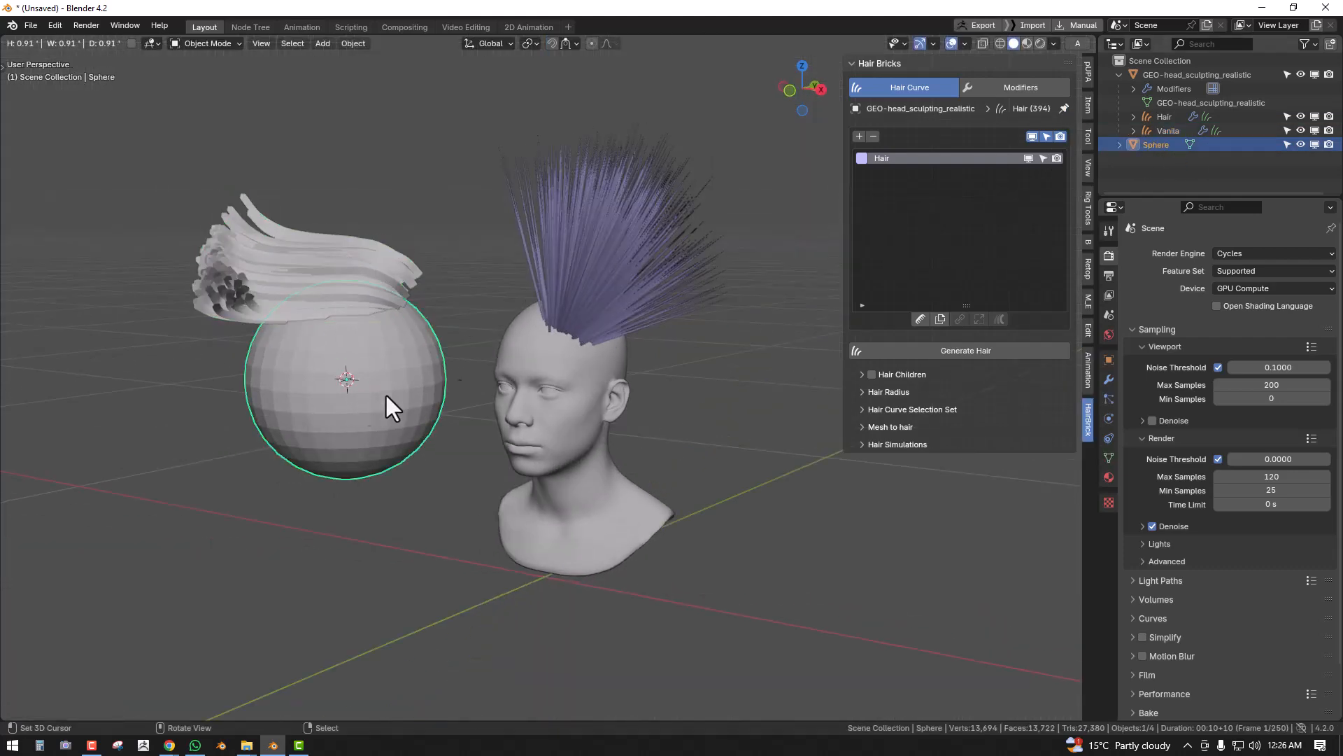
{"action": "right_click", "coordinate": [457, 341]}
{"action": "left_click", "coordinate": [494, 276]}
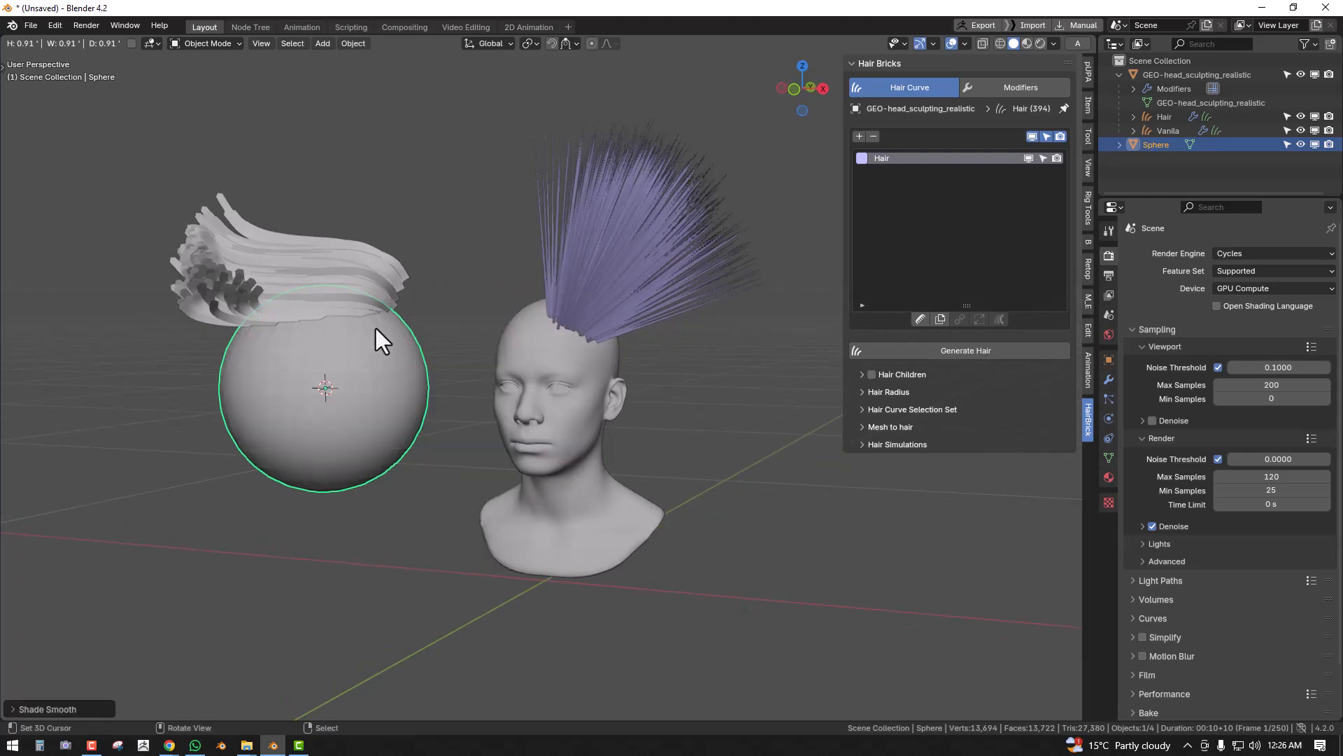
{"action": "middle_click_drag", "start_coordinate": [406, 322], "coordinate": [406, 326]}
- Select the Vanila hair, the head and the sphere in turn to compare their Hair Bricks lists
{"action": "left_click", "coordinate": [299, 252]}
{"action": "key", "text": "KP_1"}
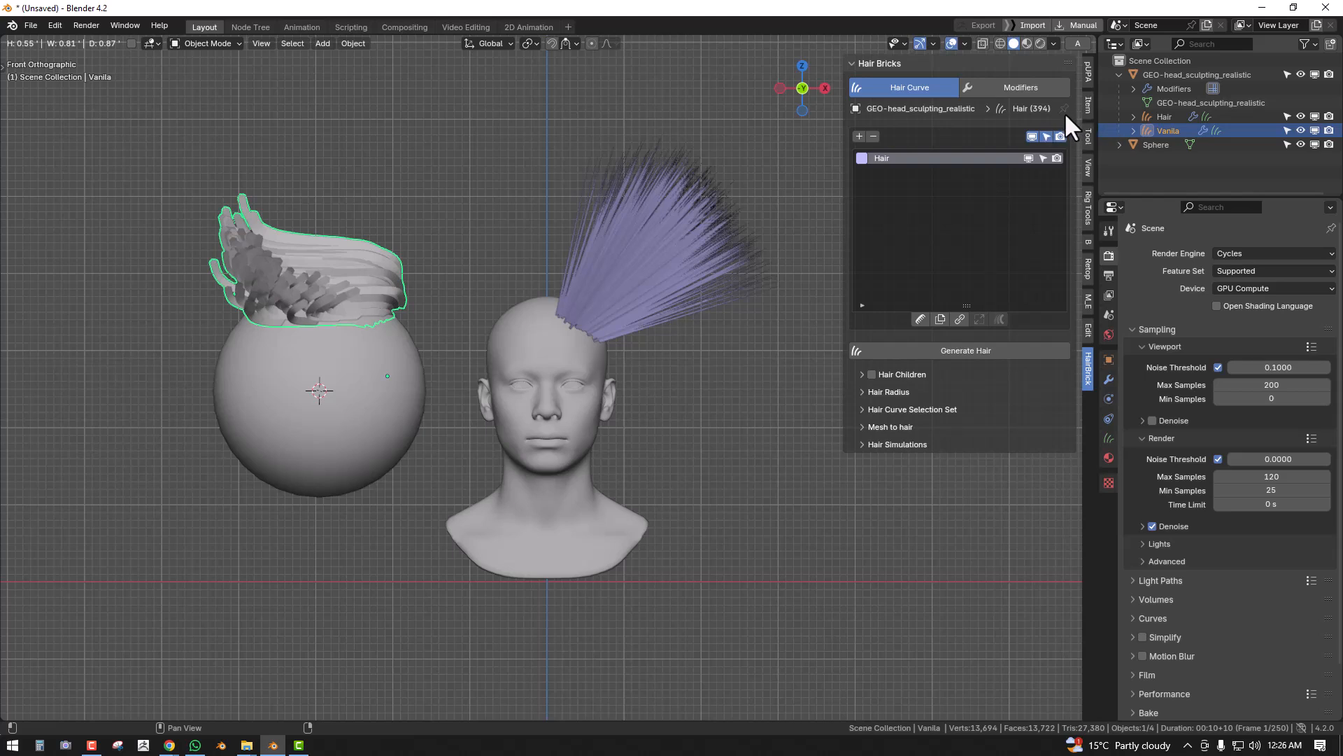
{"action": "left_click", "coordinate": [552, 368]}
{"action": "left_click", "coordinate": [346, 418]}
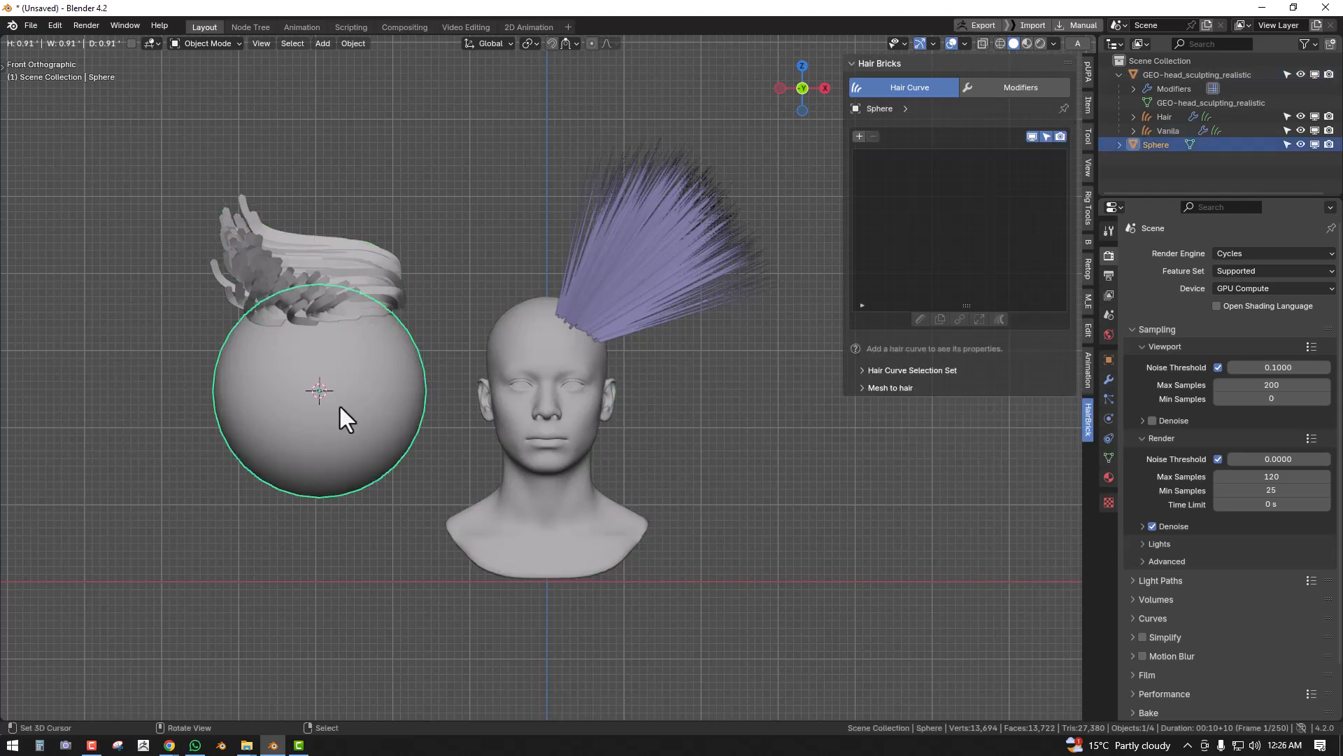
- Pin the head mesh in Hair Bricks, select the sphere to check the pinned list, and unpin it again
{"action": "left_click", "coordinate": [570, 343]}
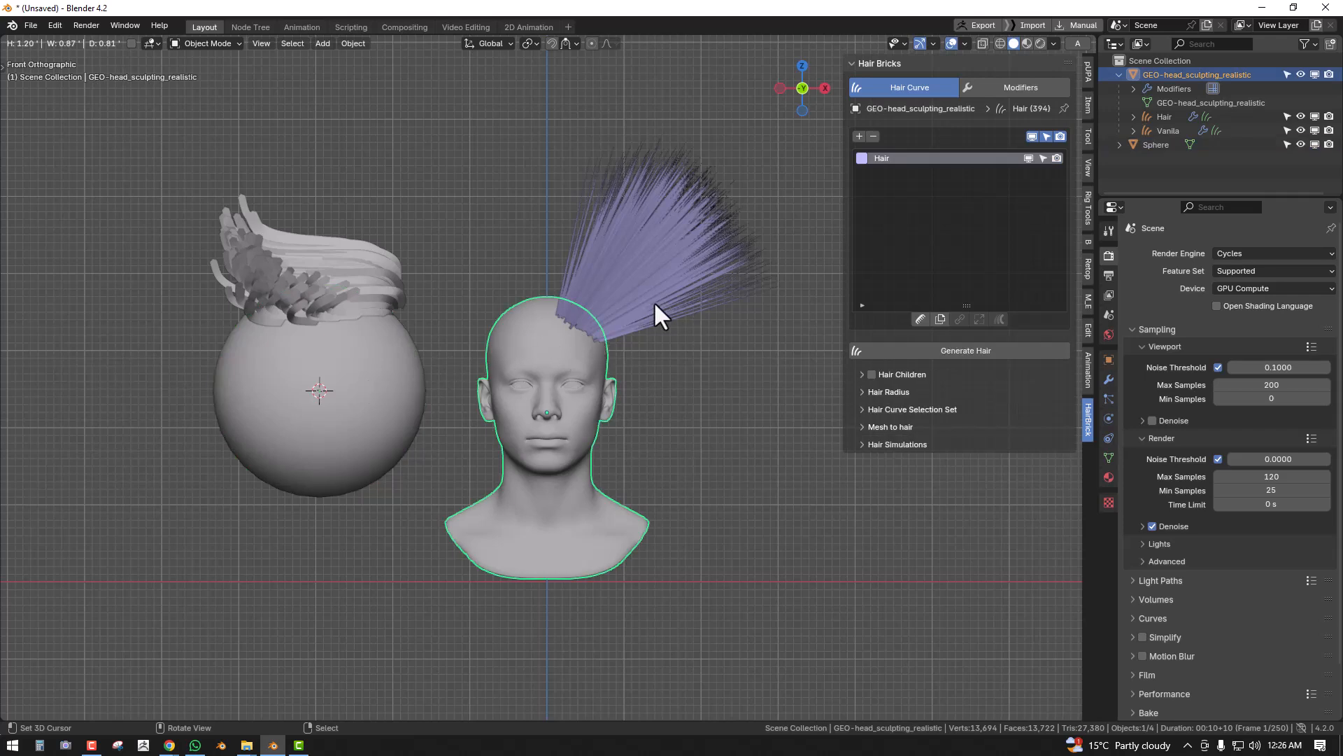
{"action": "left_click", "coordinate": [1063, 109]}
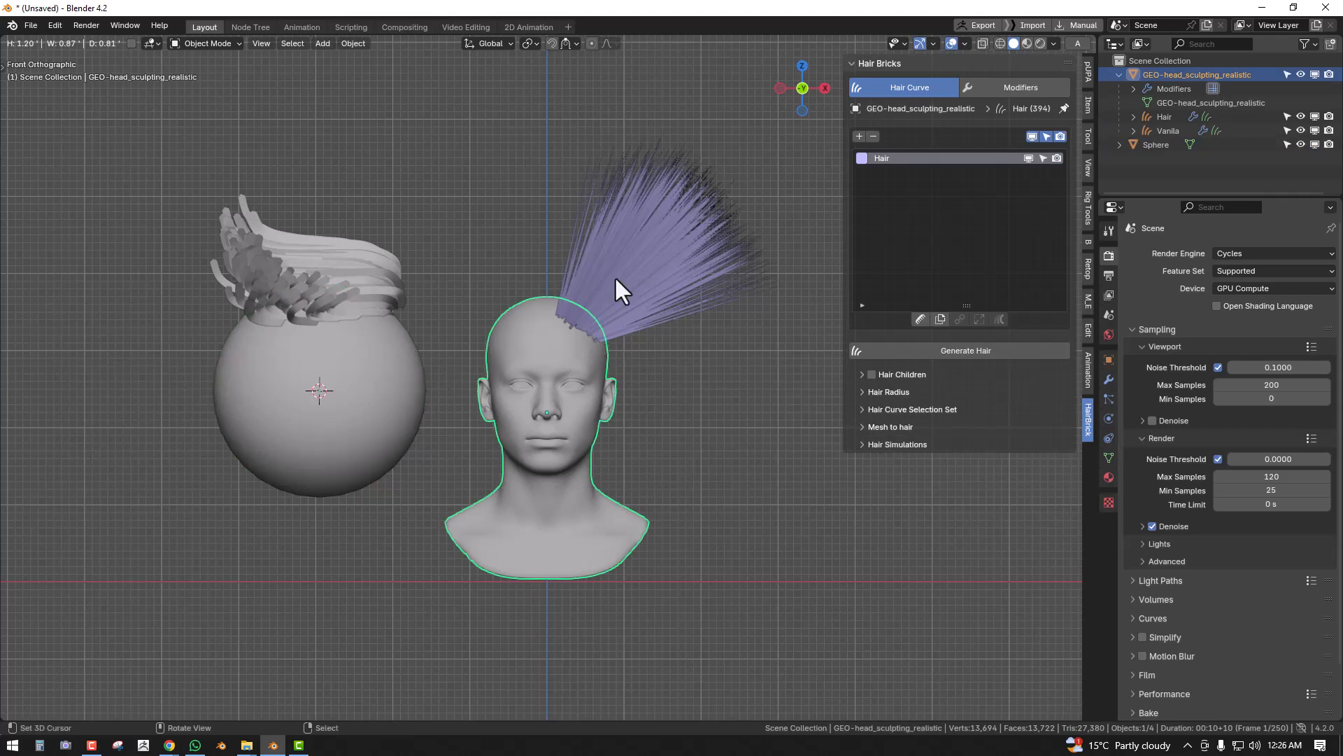
{"action": "left_click", "coordinate": [321, 389]}
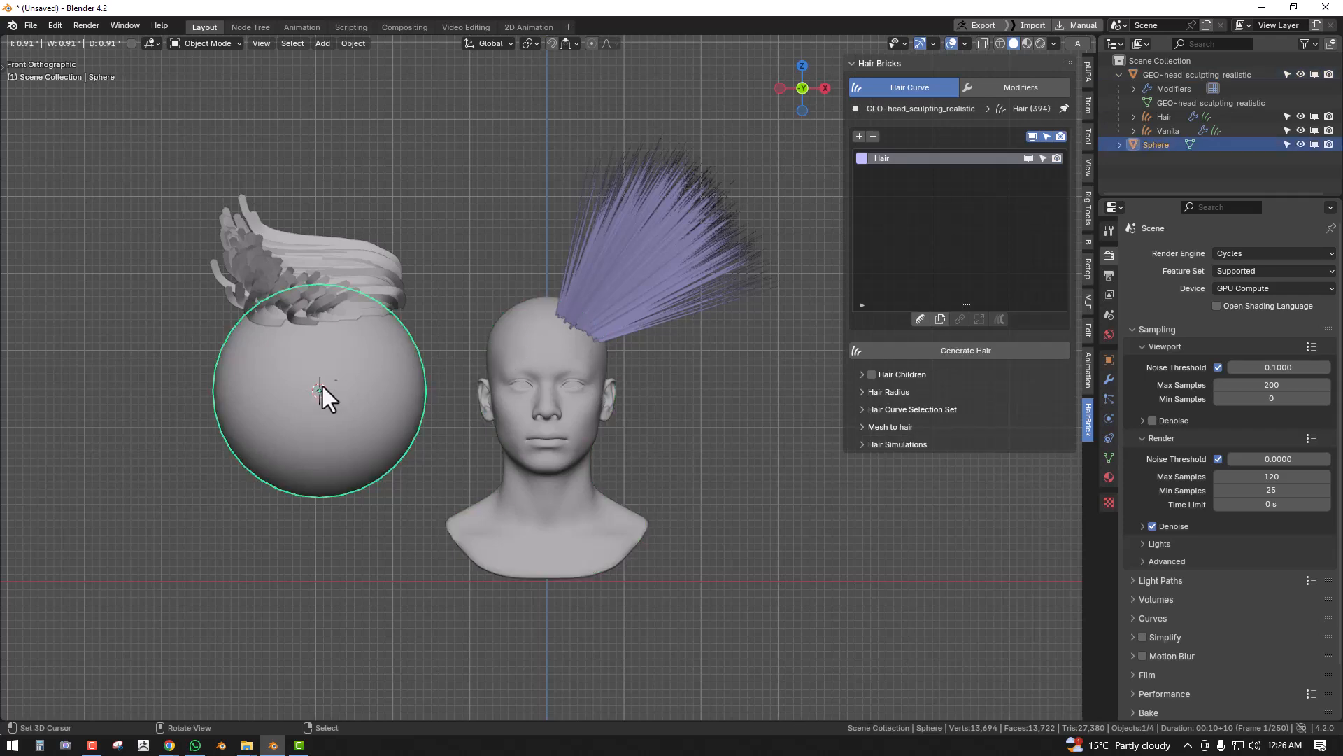
{"action": "left_click", "coordinate": [1064, 108]}
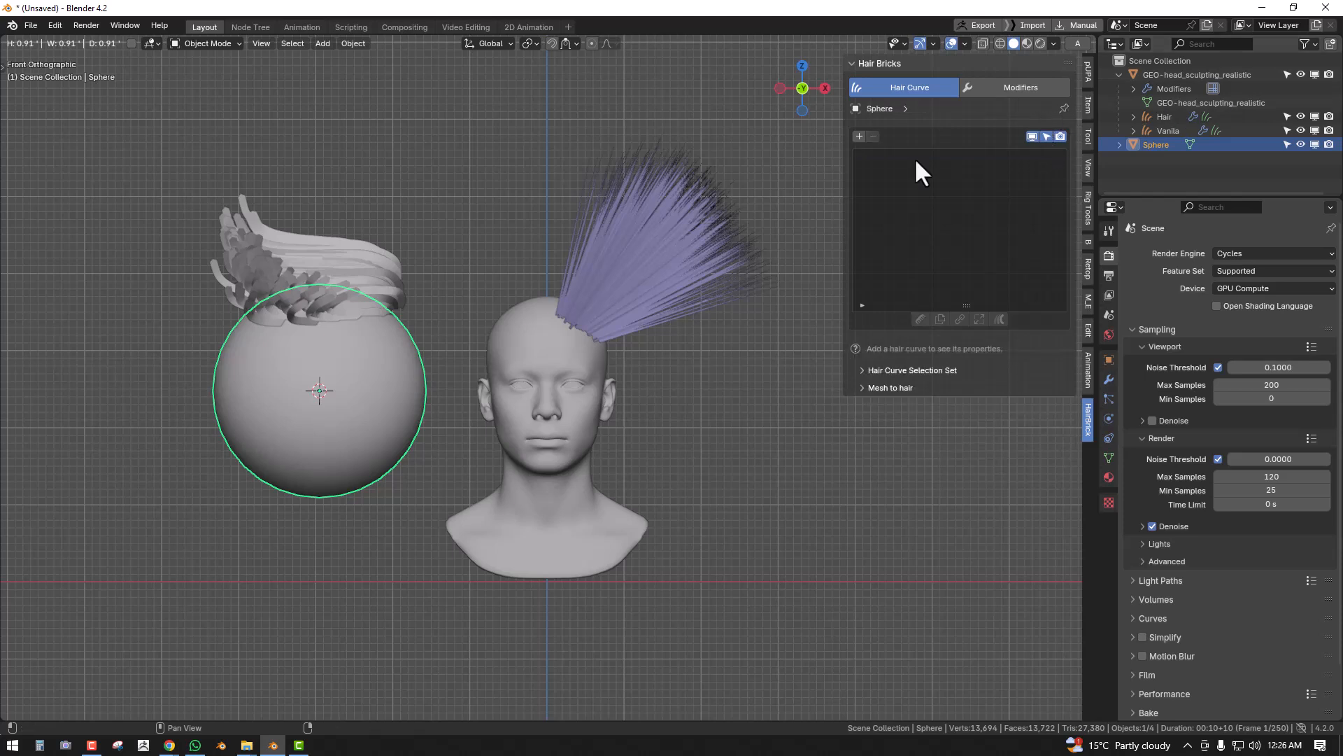
{"action": "left_click", "coordinate": [556, 347]}
{"action": "left_click", "coordinate": [345, 374]}
- Parent the Vanila hair to the sphere with Object (Keep Transform)
{"action": "middle_click_drag", "start_coordinate": [489, 325], "coordinate": [364, 363]}
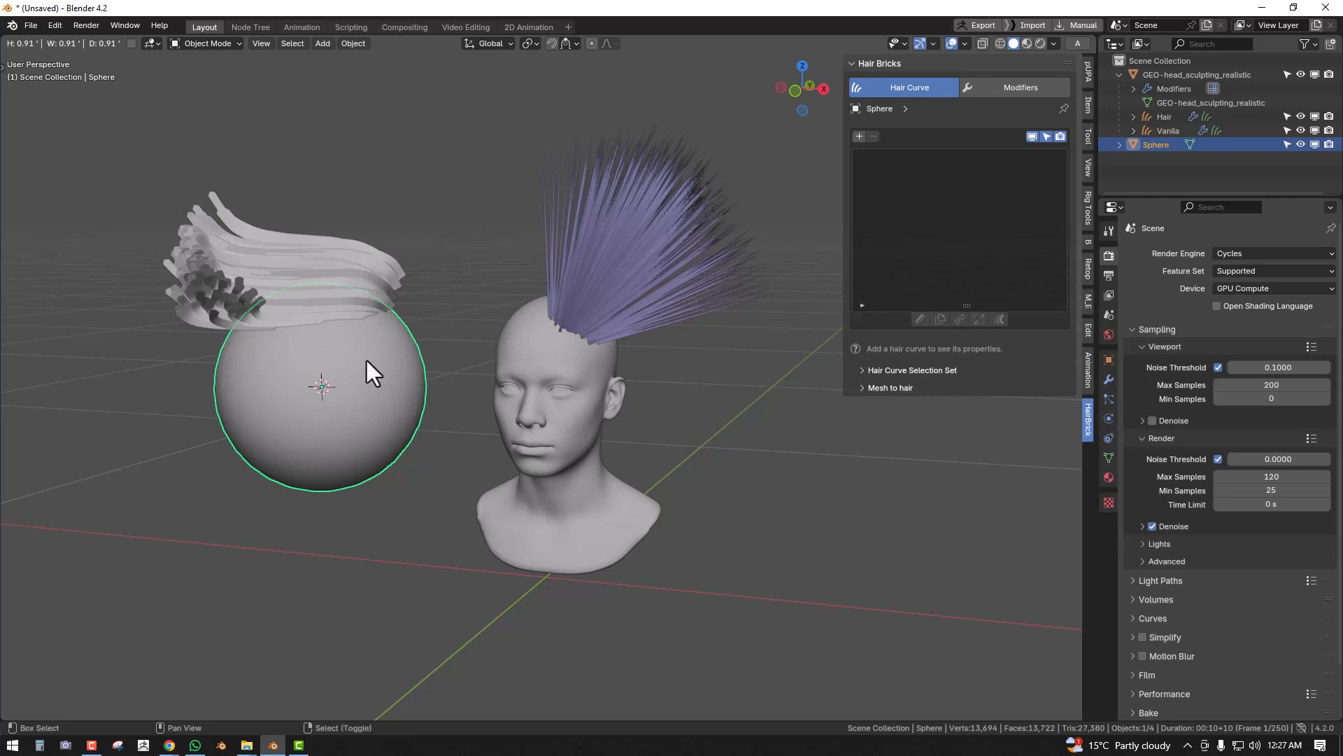
{"action": "left_click", "coordinate": [372, 270], "text": "shift"}
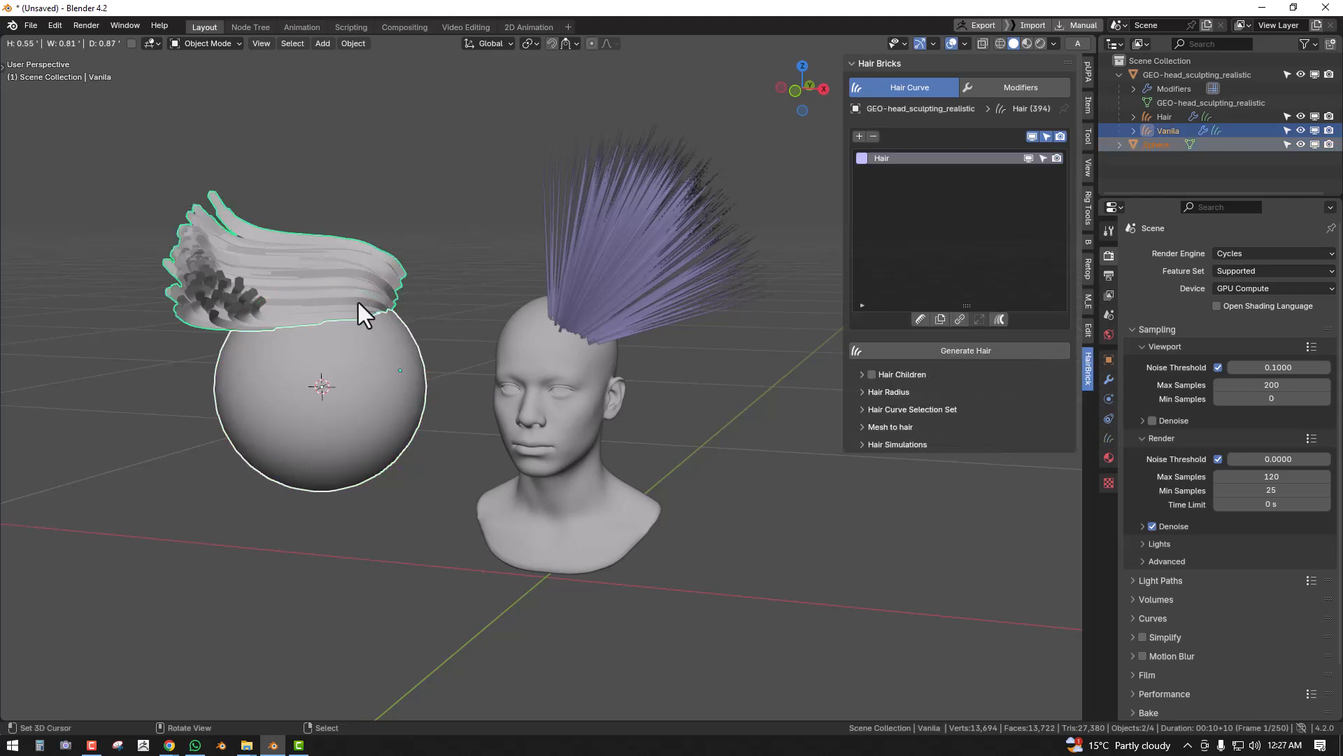
{"action": "middle_click_drag", "start_coordinate": [384, 283], "coordinate": [373, 284]}
{"action": "right_click", "coordinate": [365, 259]}
{"action": "right_click", "coordinate": [388, 370]}
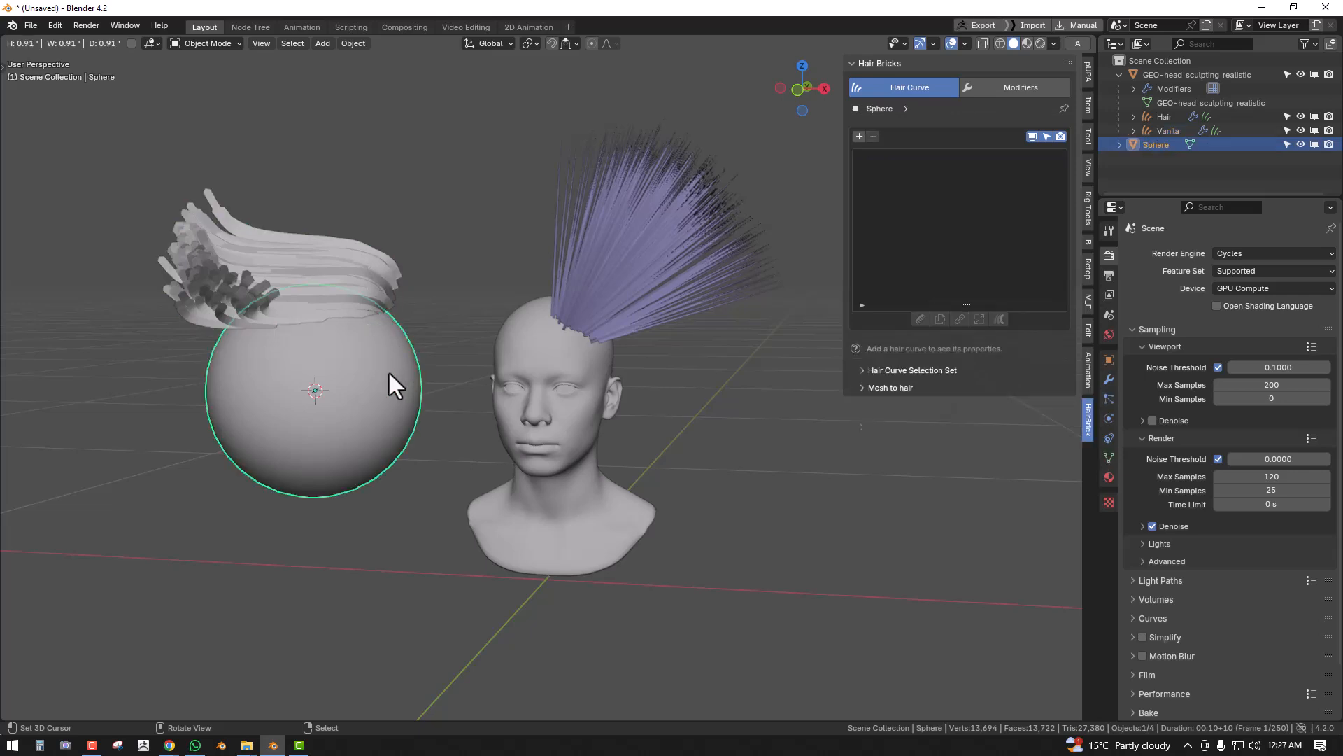
{"action": "right_click", "coordinate": [366, 279]}
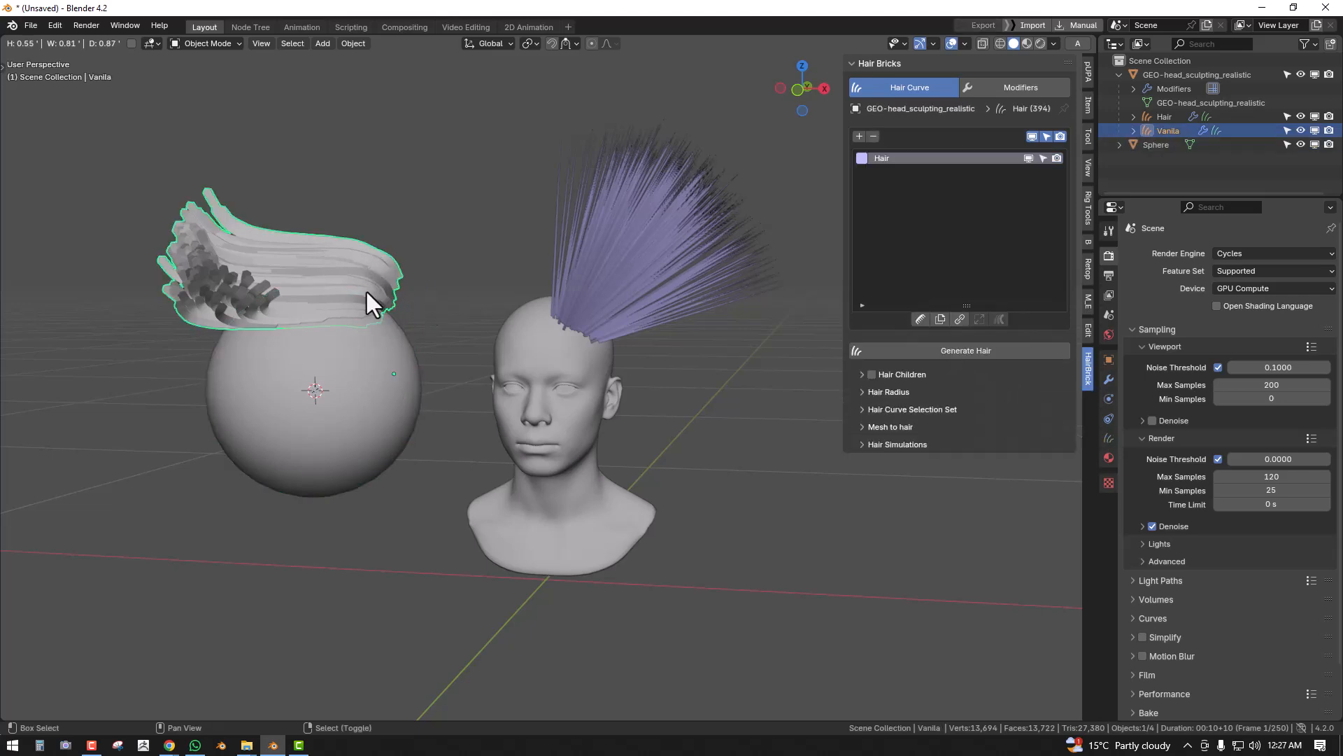
{"action": "right_click", "coordinate": [347, 359], "text": "shift"}
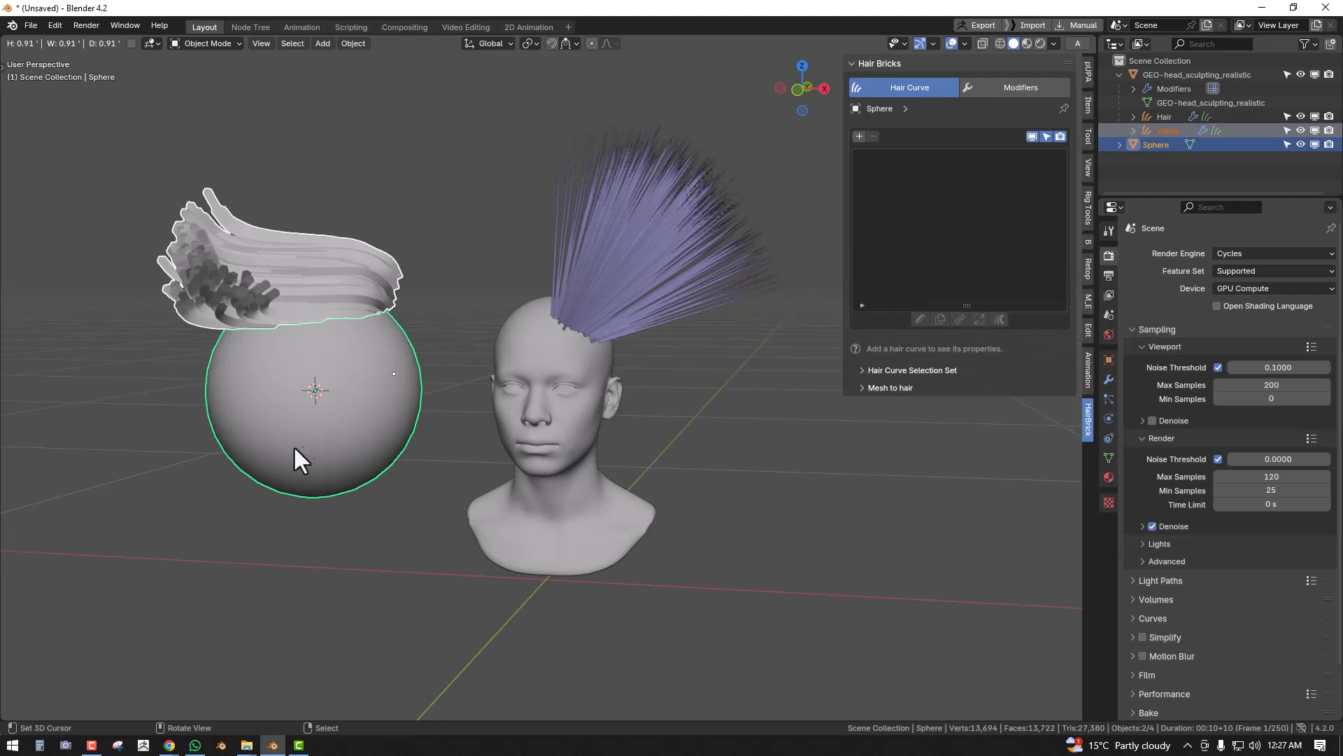
{"action": "key", "text": "ctrl+p"}
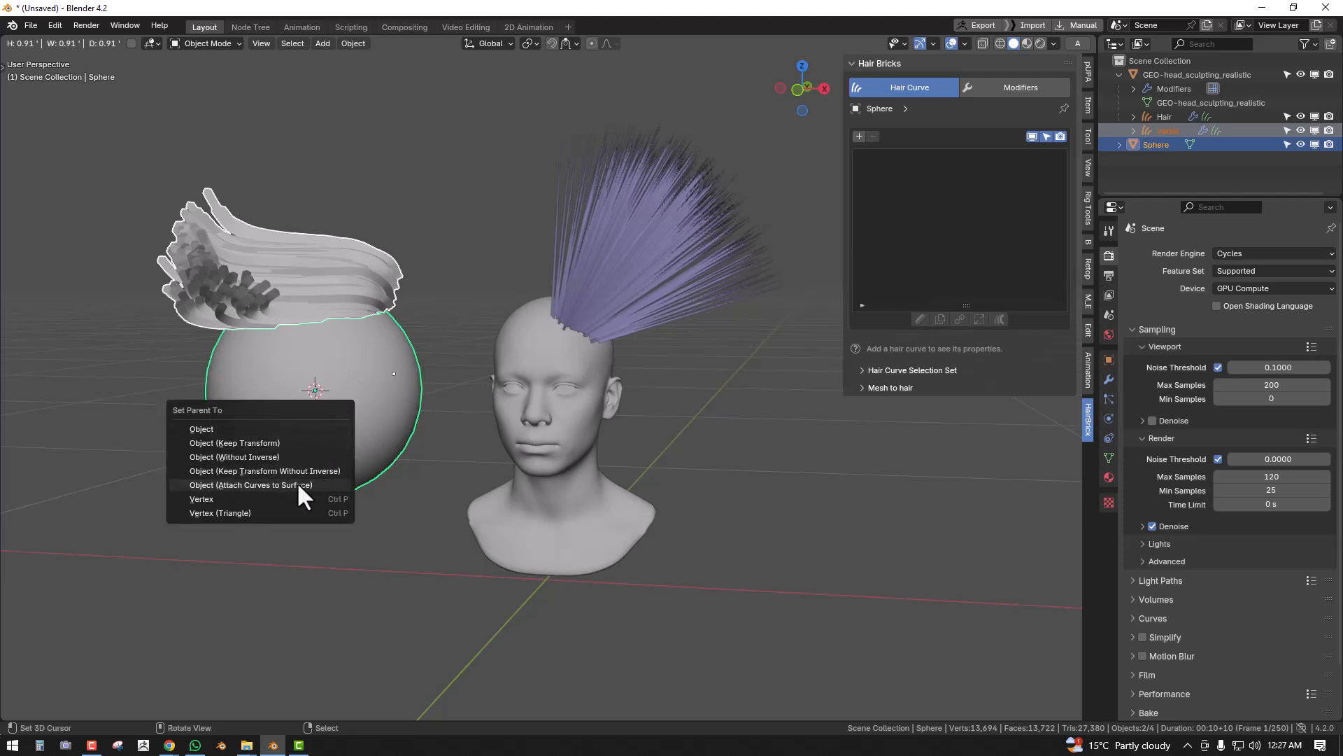
{"action": "left_click", "coordinate": [275, 444]}
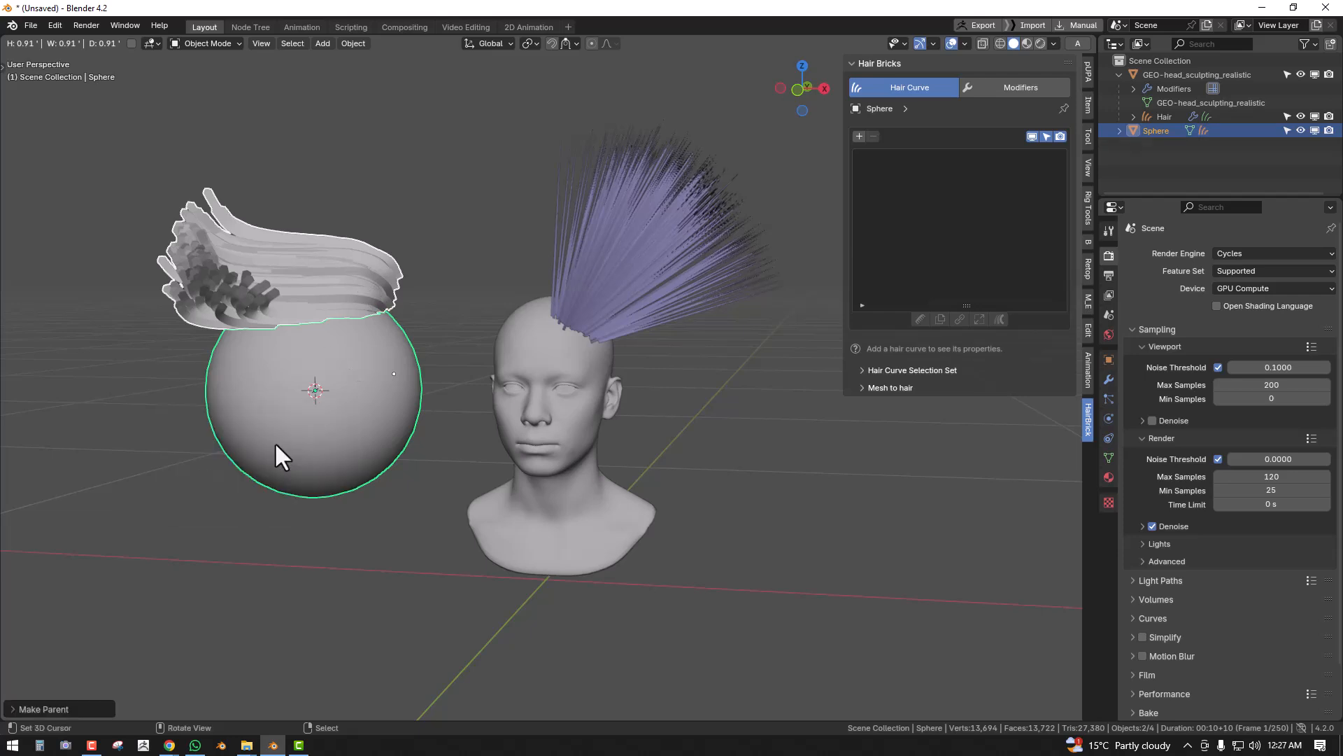
- Delete the Vanila hair together with the sphere and return to the front view
{"action": "left_click", "coordinate": [322, 240]}
{"action": "middle_click_drag", "start_coordinate": [386, 340], "coordinate": [350, 346]}
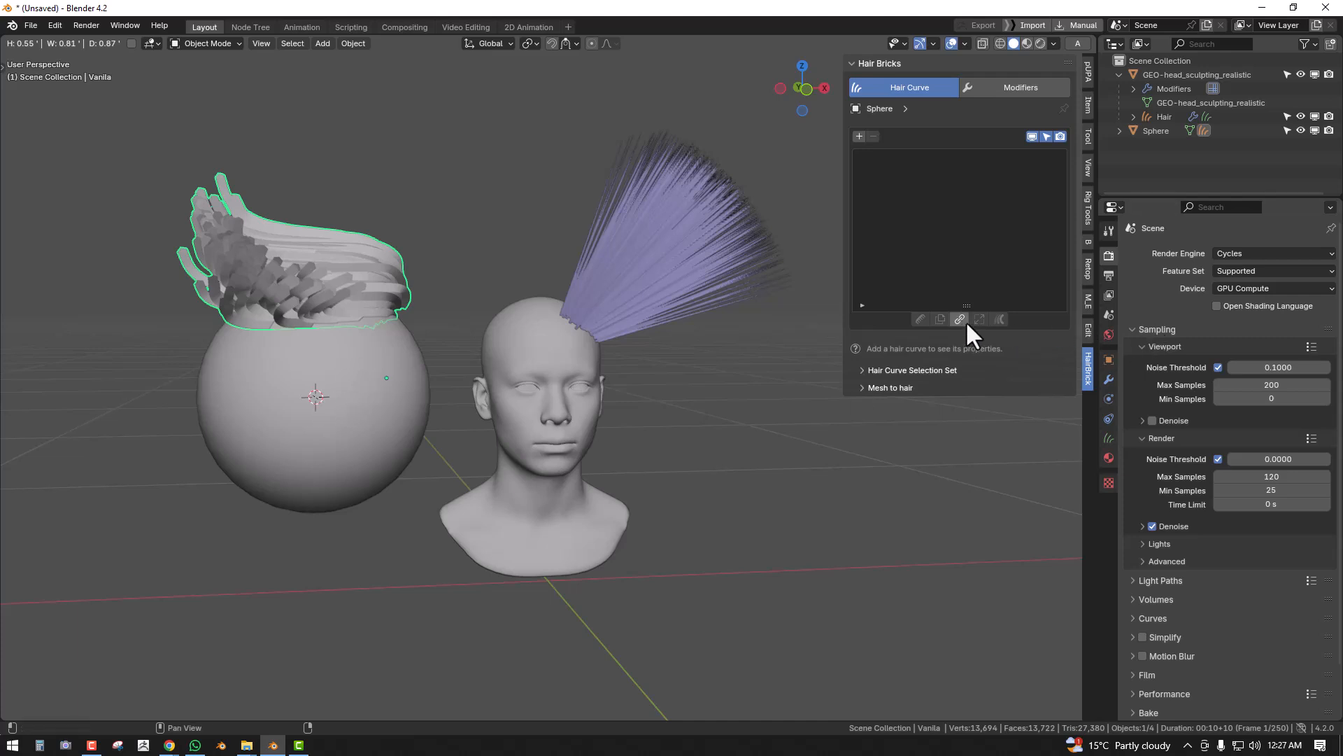
{"action": "middle_click_drag", "start_coordinate": [200, 261], "coordinate": [266, 322]}
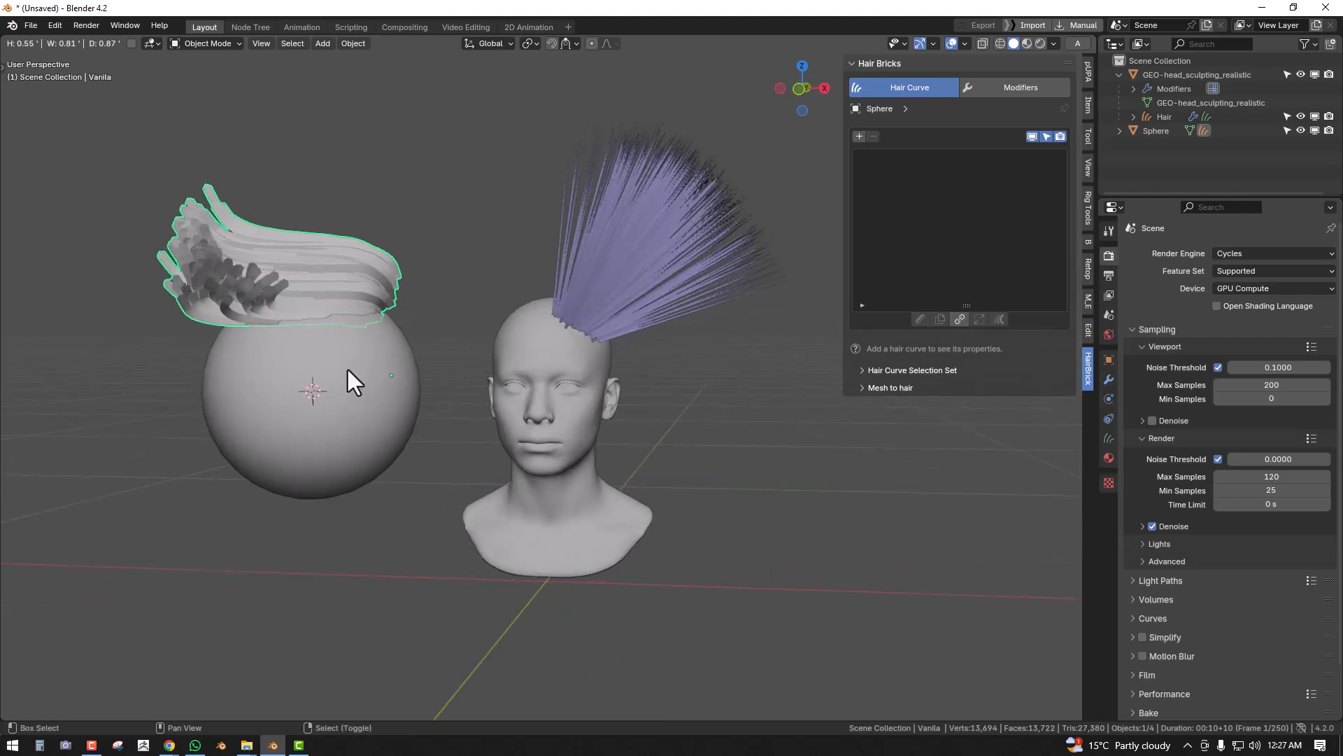
{"action": "left_click", "coordinate": [350, 368], "text": "shift"}
{"action": "key", "text": "x"}
{"action": "left_click", "coordinate": [572, 236]}
{"action": "key", "text": "KP_1"}
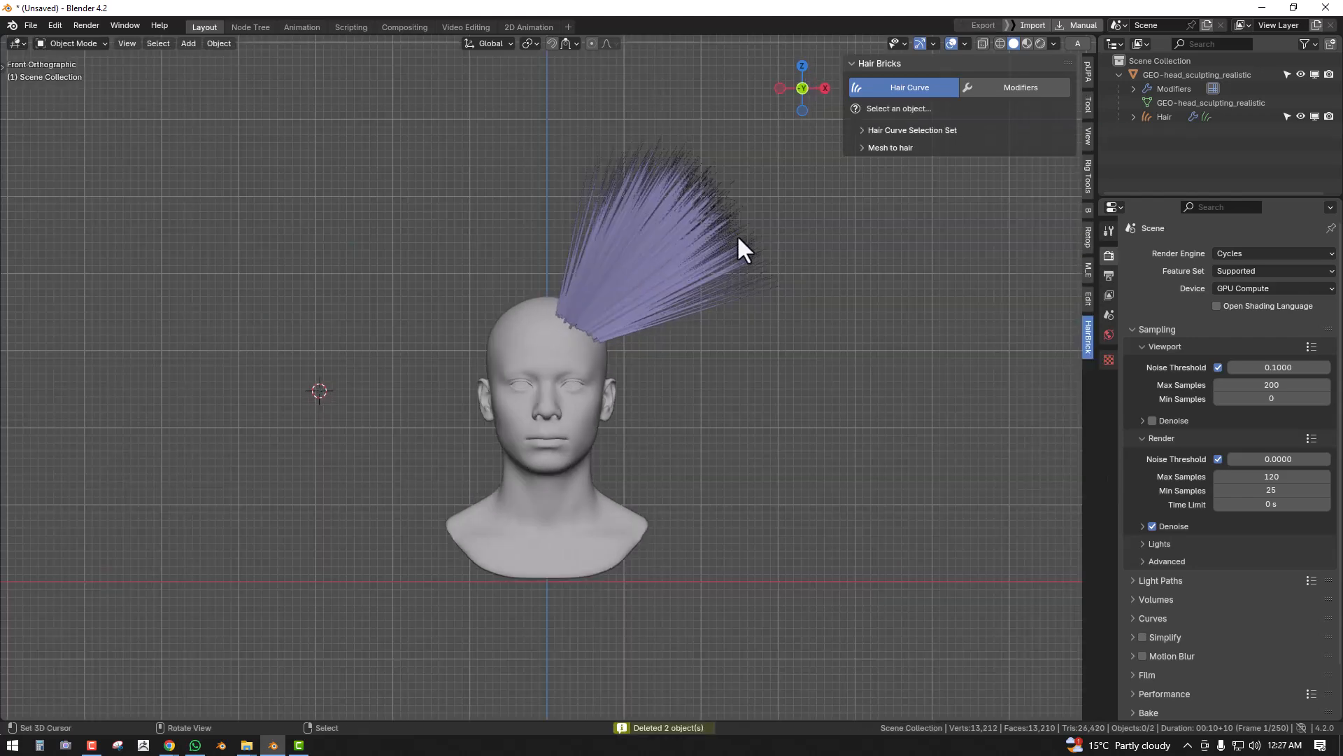
- Pin the head mesh in Hair Bricks and select its Hair curve
{"action": "left_click", "coordinate": [633, 263]}
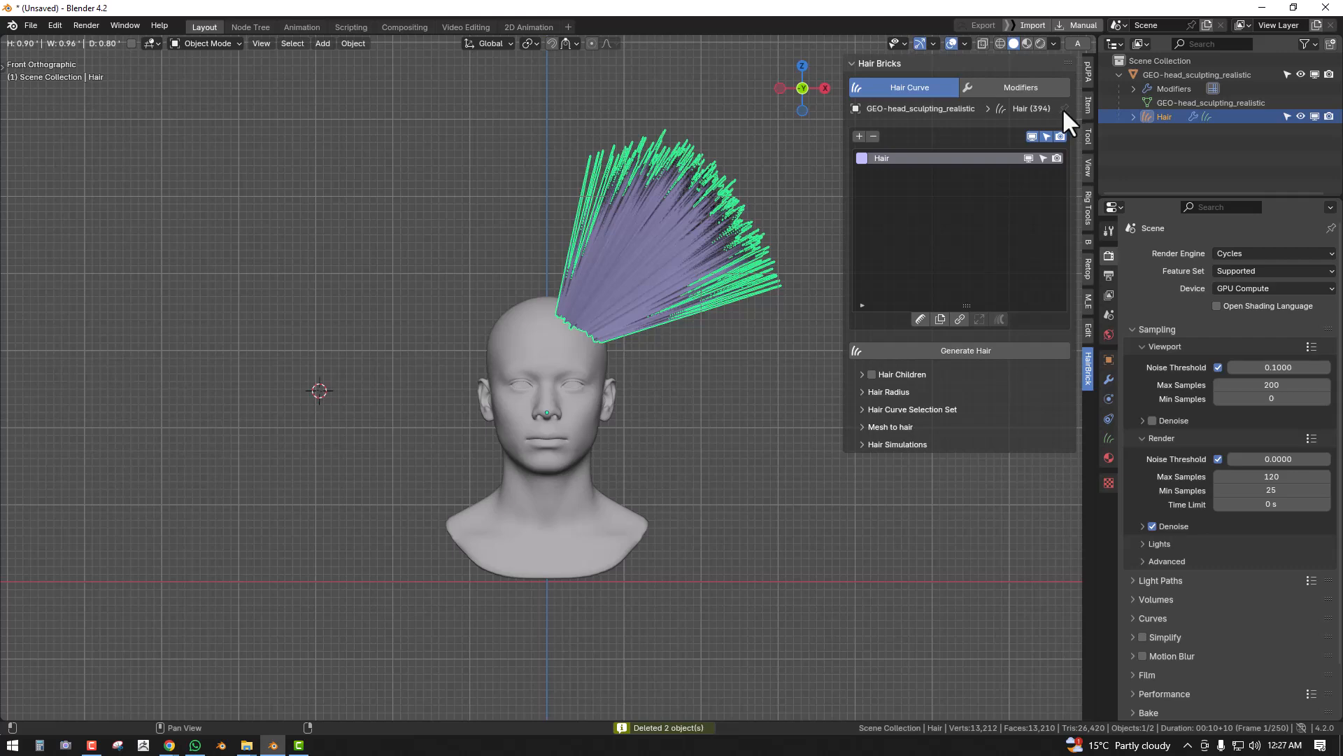
{"action": "left_click", "coordinate": [540, 367]}
{"action": "left_click", "coordinate": [1064, 109]}
{"action": "middle_click_drag", "start_coordinate": [805, 231], "coordinate": [813, 325]}
{"action": "left_click", "coordinate": [649, 276]}
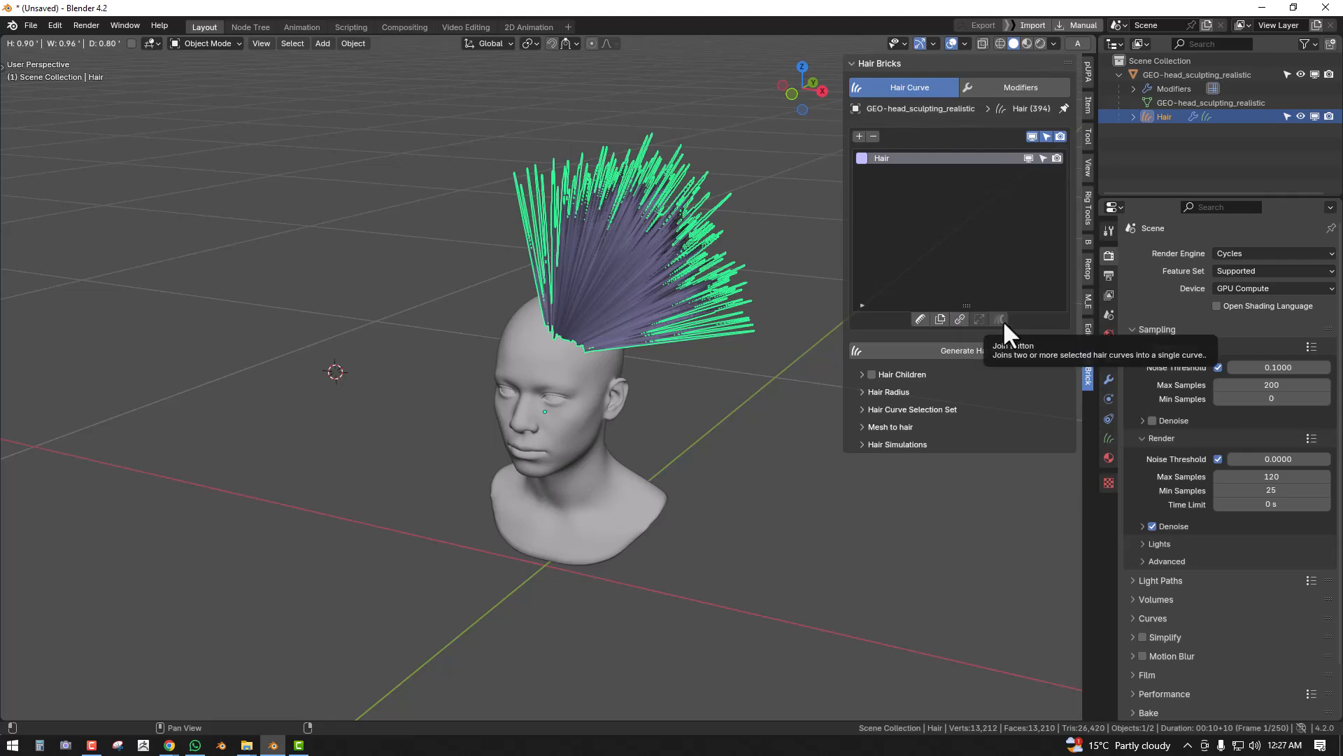
- Duplicate the Hair curve, place the copy lower beside the head, and select both hair curves
{"action": "middle_click_drag", "start_coordinate": [686, 328], "coordinate": [630, 319]}
{"action": "key", "text": "shift+d"}
{"action": "left_click", "coordinate": [719, 406]}
{"action": "left_click", "coordinate": [598, 249], "text": "shift"}
{"action": "middle_click_drag", "start_coordinate": [699, 371], "coordinate": [692, 322]}
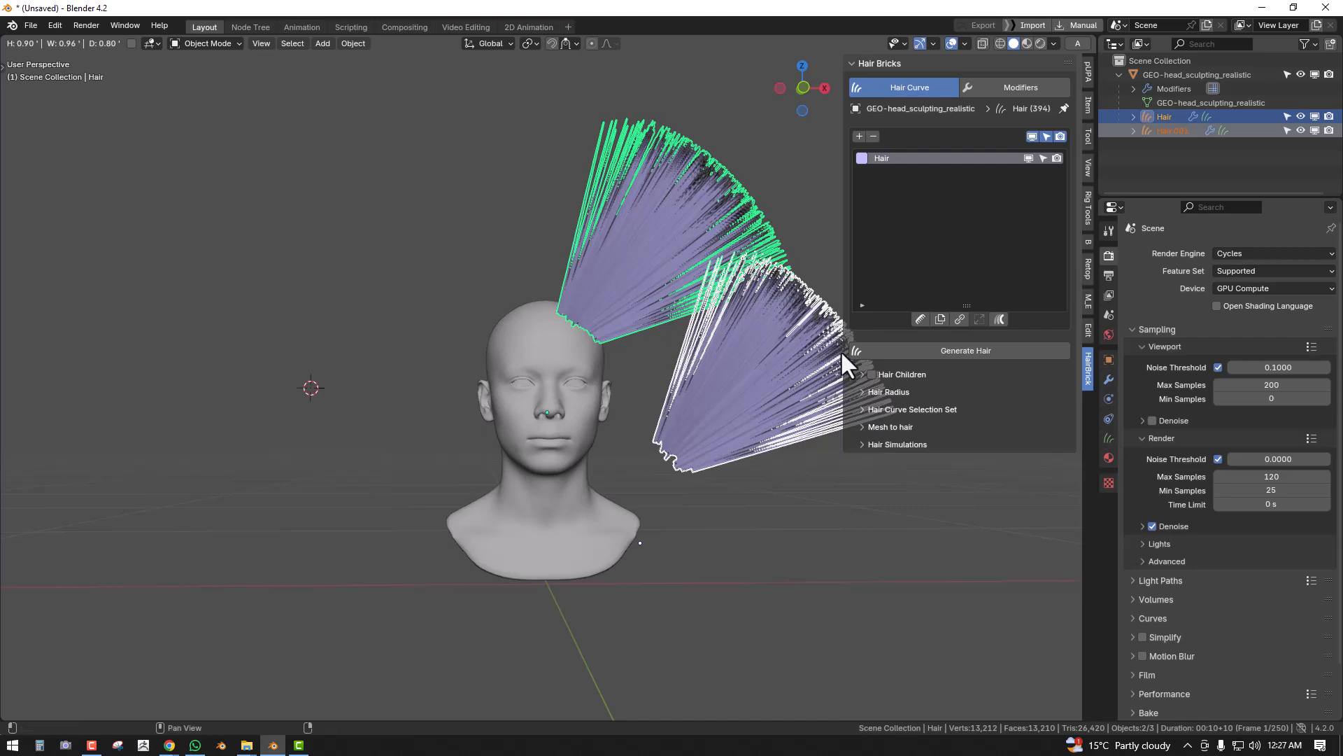
- Delete the duplicated hair curve beside the head
{"action": "middle_click_drag", "start_coordinate": [444, 390], "coordinate": [585, 359]}
{"action": "right_click", "coordinate": [598, 288]}
{"action": "right_click", "coordinate": [686, 397]}
{"action": "key", "text": "x"}
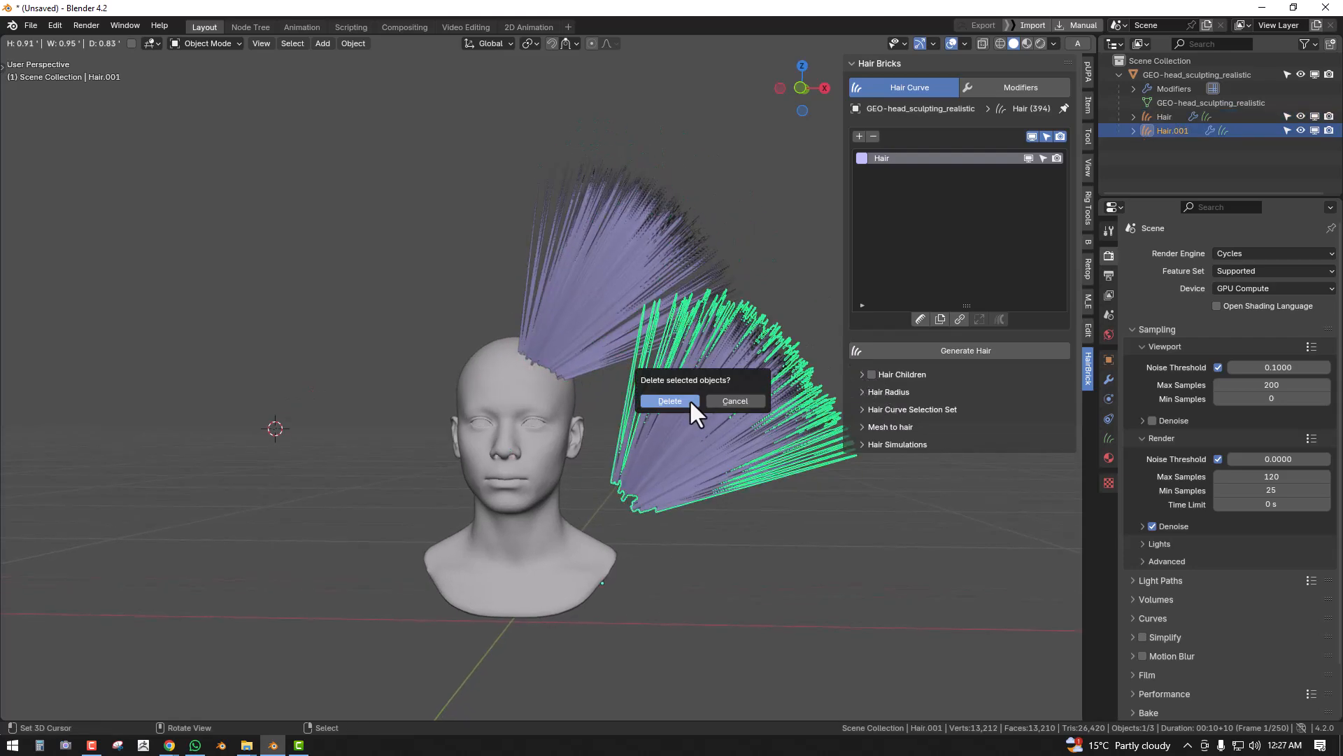
{"action": "left_click", "coordinate": [690, 400]}
- Put the Hair curve in Edit Mode from the front with nothing selected and show it in wireframe
{"action": "right_click", "coordinate": [623, 285]}
{"action": "key", "text": "KP_1"}
{"action": "key", "text": "Tab"}
{"action": "scroll", "coordinate": [660, 294], "scroll_direction": "up", "scroll_amount": 1}
{"action": "key", "text": "alt+a"}
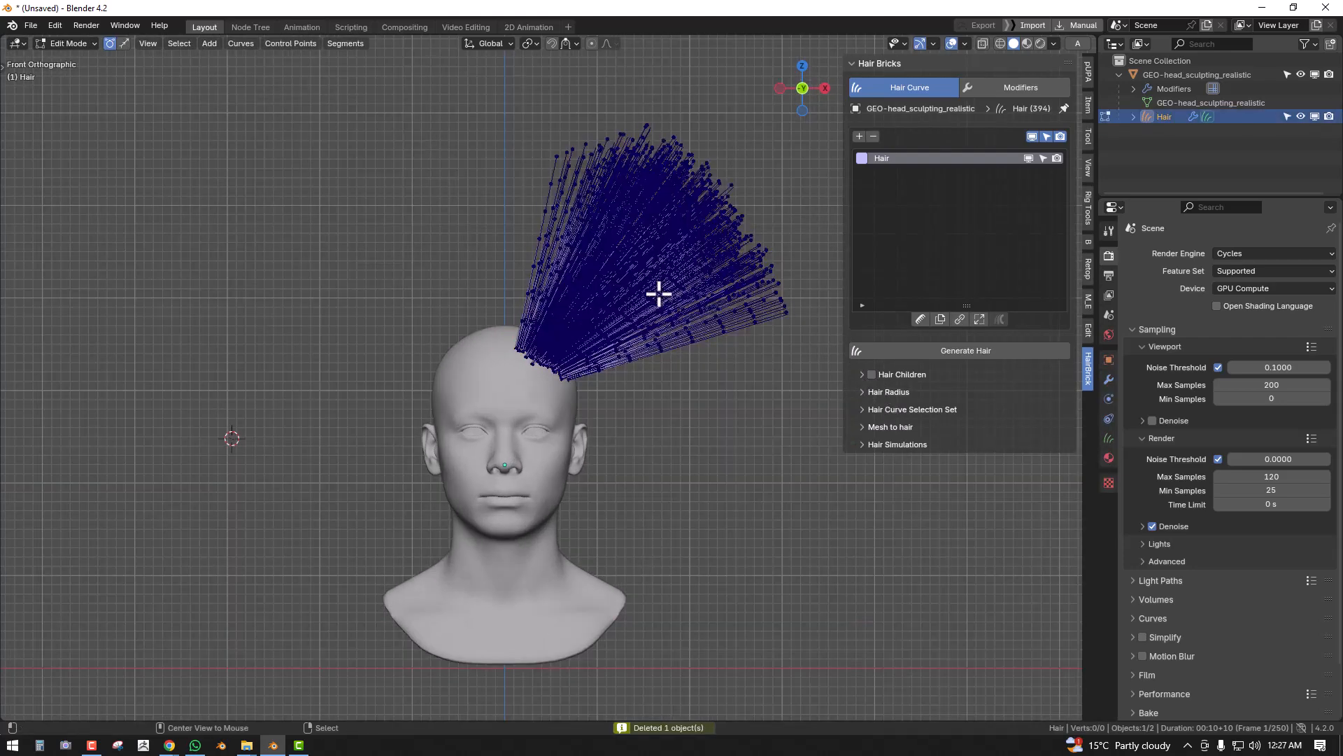
{"action": "middle_click_drag", "start_coordinate": [693, 264], "coordinate": [627, 291], "text": "shift"}
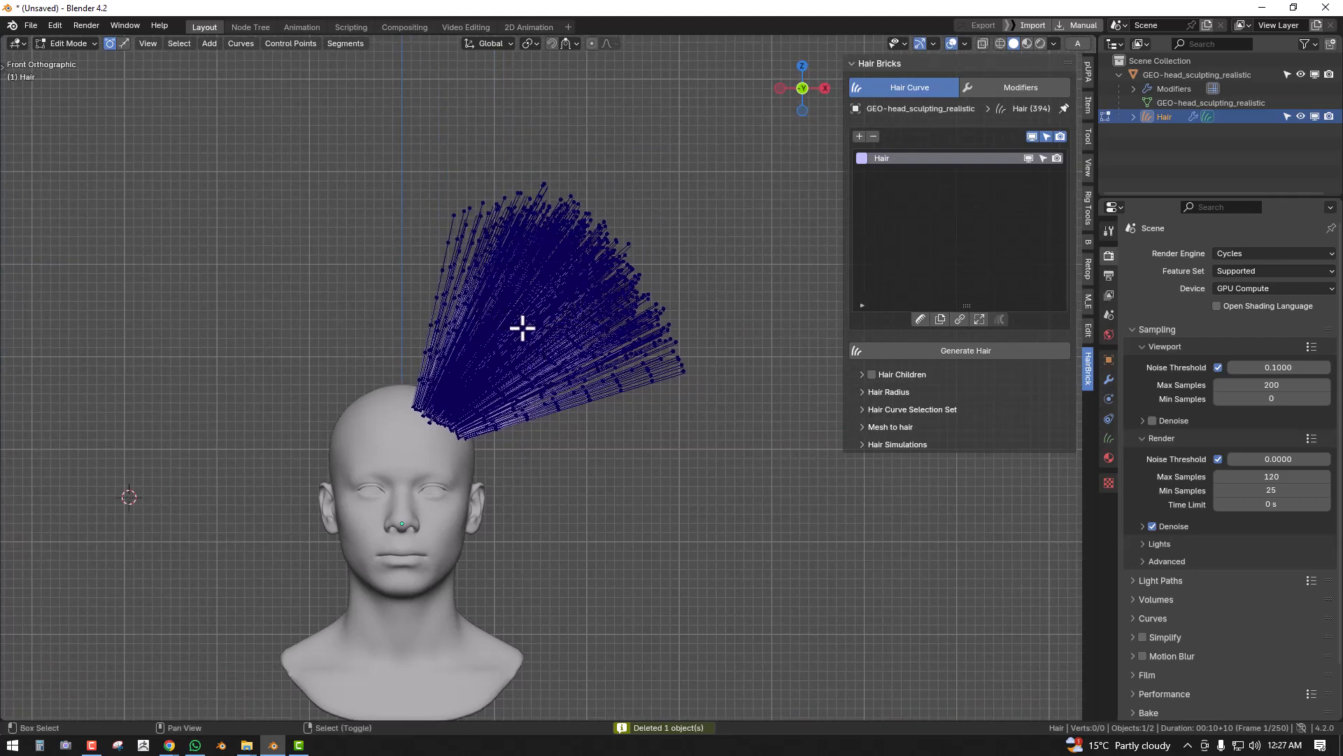
{"action": "key", "text": "shift+z"}
- Switch to Select Lasso and select the complete lower outer strands on the side of the Hair curve
{"action": "left_click_drag", "start_coordinate": [431, 429], "coordinate": [776, 188]}
{"action": "key", "text": "t"}
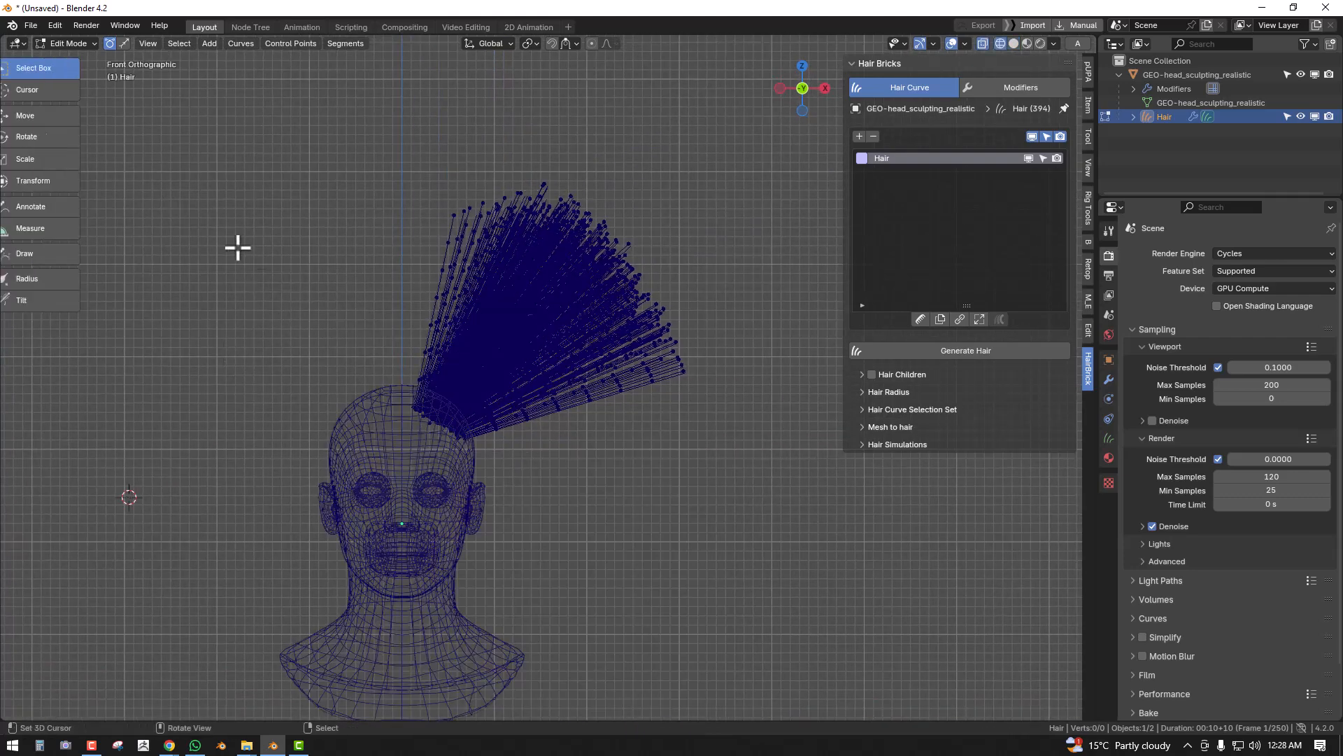
{"action": "left_click_drag", "start_coordinate": [45, 69], "coordinate": [35, 175]}
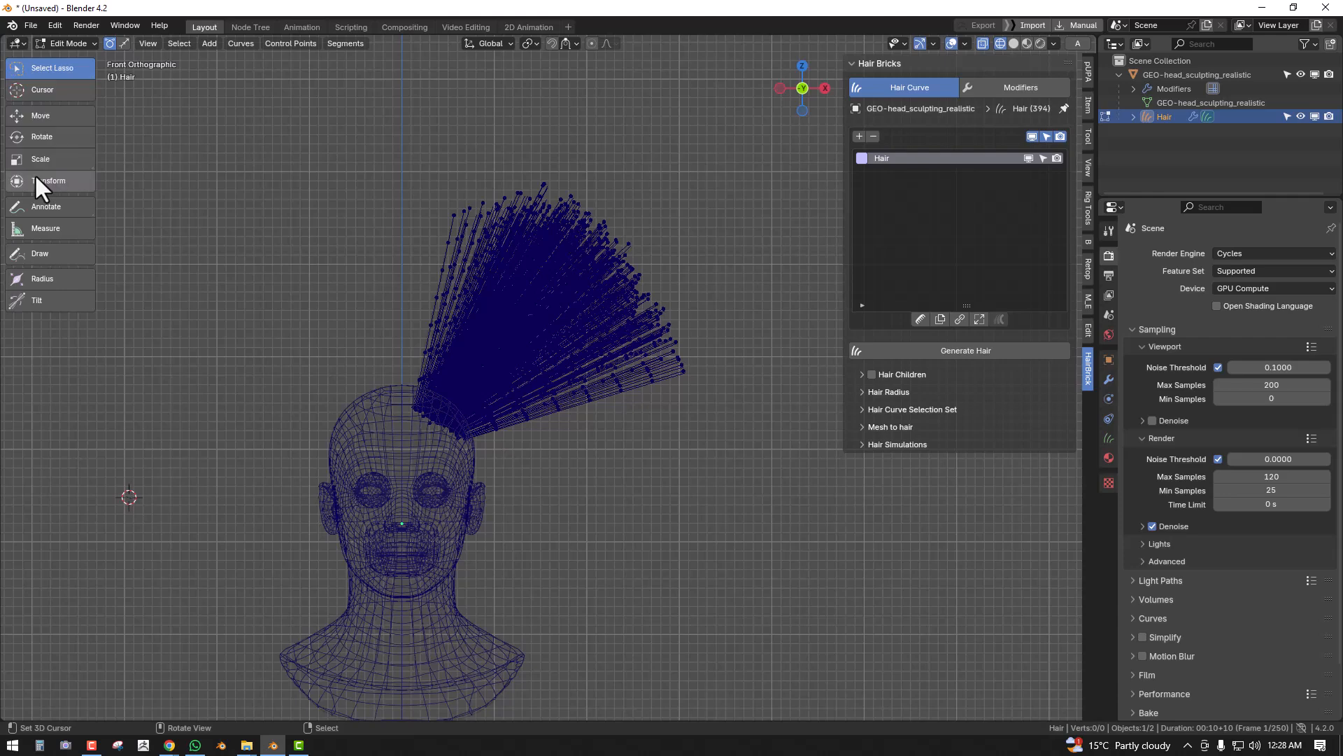
{"action": "mouse_move", "coordinate": [426, 465]}
{"action": "left_mouse_down"}
{"action": "mouse_move", "coordinate": [753, 219]}
{"action": "mouse_move", "coordinate": [813, 322]}
{"action": "left_mouse_up"}
{"action": "key", "text": "q"}
{"action": "left_click", "coordinate": [678, 200]}
{"action": "mouse_move", "coordinate": [652, 262]}
{"action": "middle_mouse_down"}
{"action": "mouse_move", "coordinate": [614, 288]}
{"action": "mouse_move", "coordinate": [652, 278]}
{"action": "middle_mouse_up"}
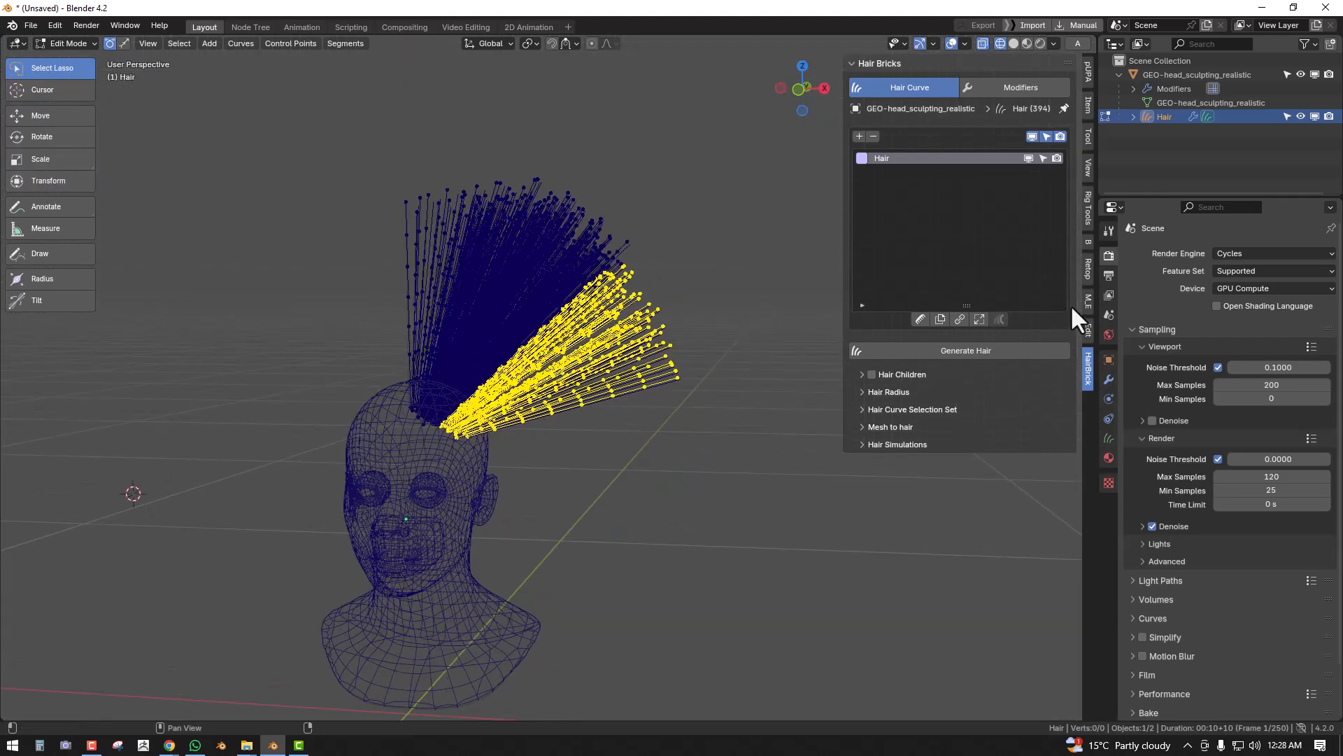
- Split the selected strands into a separate hair curve with Hair Bricks and return to solid shading
{"action": "left_click", "coordinate": [979, 319]}
{"action": "key", "text": "shift+z"}
{"action": "middle_click_drag", "start_coordinate": [636, 350], "coordinate": [615, 372]}
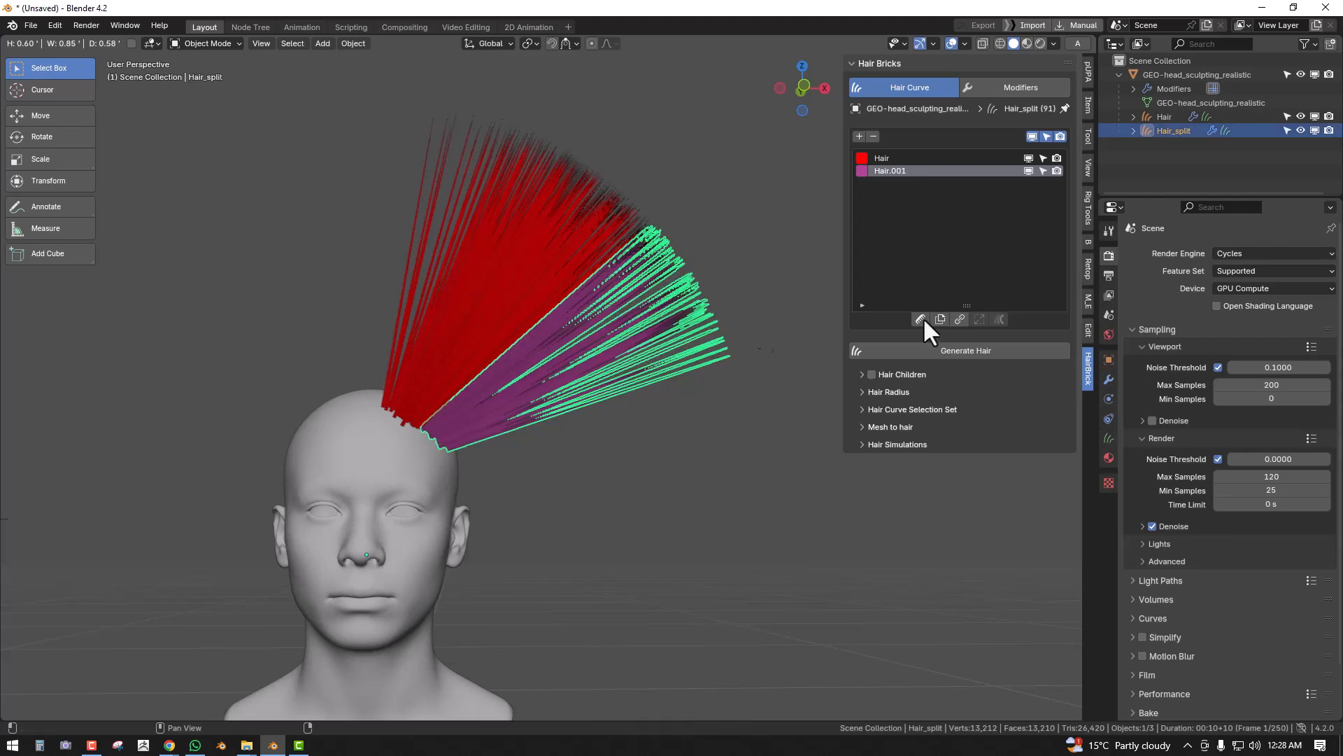
{"action": "middle_click_drag", "start_coordinate": [804, 334], "coordinate": [988, 198]}
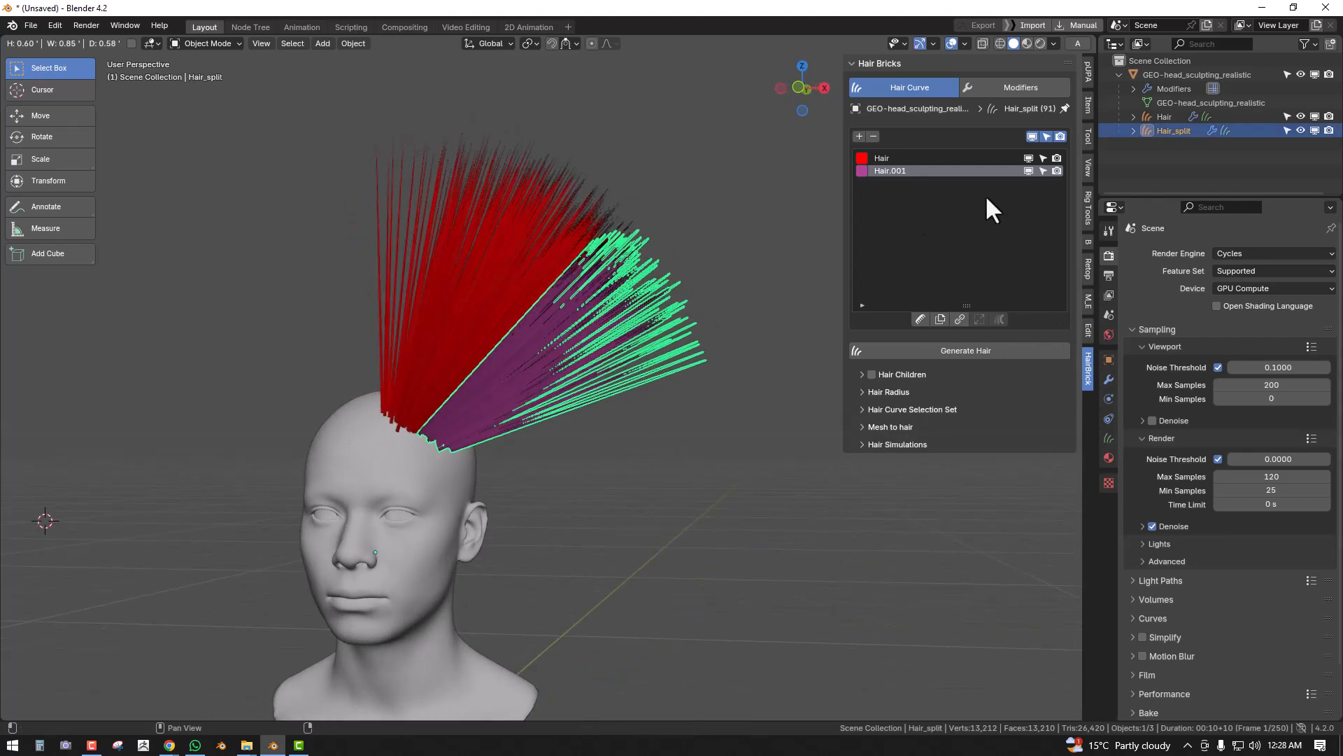
- Open the split hair curve for sculpting, choose the Comb brush, and comb its strands downward beside the head
{"action": "left_click", "coordinate": [923, 315]}
{"action": "key", "text": "shift+space"}
{"action": "left_click", "coordinate": [589, 302]}
{"action": "left_click_drag", "start_coordinate": [593, 305], "coordinate": [677, 418]}
{"action": "mouse_move", "coordinate": [616, 387]}
{"action": "left_mouse_down"}
{"action": "mouse_move", "coordinate": [743, 504]}
{"action": "mouse_move", "coordinate": [645, 530]}
{"action": "left_mouse_up"}
{"action": "left_click_drag", "start_coordinate": [596, 413], "coordinate": [602, 543]}
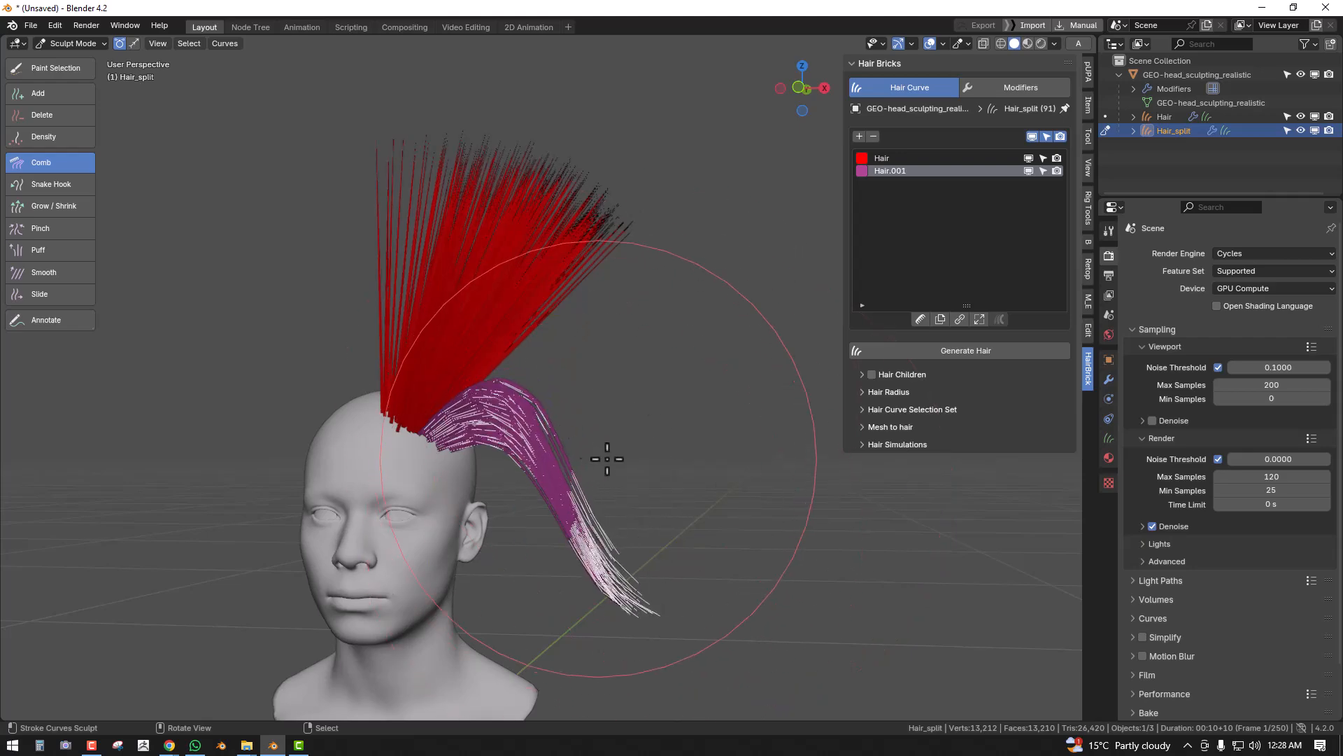
- Comb the split strands closer around the side of the head and return to Object Mode
{"action": "mouse_move", "coordinate": [591, 459]}
{"action": "middle_mouse_down"}
{"action": "mouse_move", "coordinate": [549, 554]}
{"action": "mouse_move", "coordinate": [490, 483]}
{"action": "middle_mouse_up"}
{"action": "mouse_move", "coordinate": [490, 483]}
{"action": "left_mouse_down"}
{"action": "mouse_move", "coordinate": [546, 623]}
{"action": "mouse_move", "coordinate": [495, 492]}
{"action": "mouse_move", "coordinate": [471, 489]}
{"action": "mouse_move", "coordinate": [493, 553]}
{"action": "mouse_move", "coordinate": [669, 518]}
{"action": "mouse_move", "coordinate": [640, 423]}
{"action": "left_mouse_up"}
{"action": "middle_click_drag", "start_coordinate": [640, 424], "coordinate": [569, 408]}
{"action": "scroll", "coordinate": [422, 381], "scroll_direction": "down", "scroll_amount": 3}
{"action": "middle_click_drag", "start_coordinate": [483, 411], "coordinate": [570, 367]}
{"action": "key", "text": "ctrl+Tab"}
{"action": "left_click", "coordinate": [259, 356]}
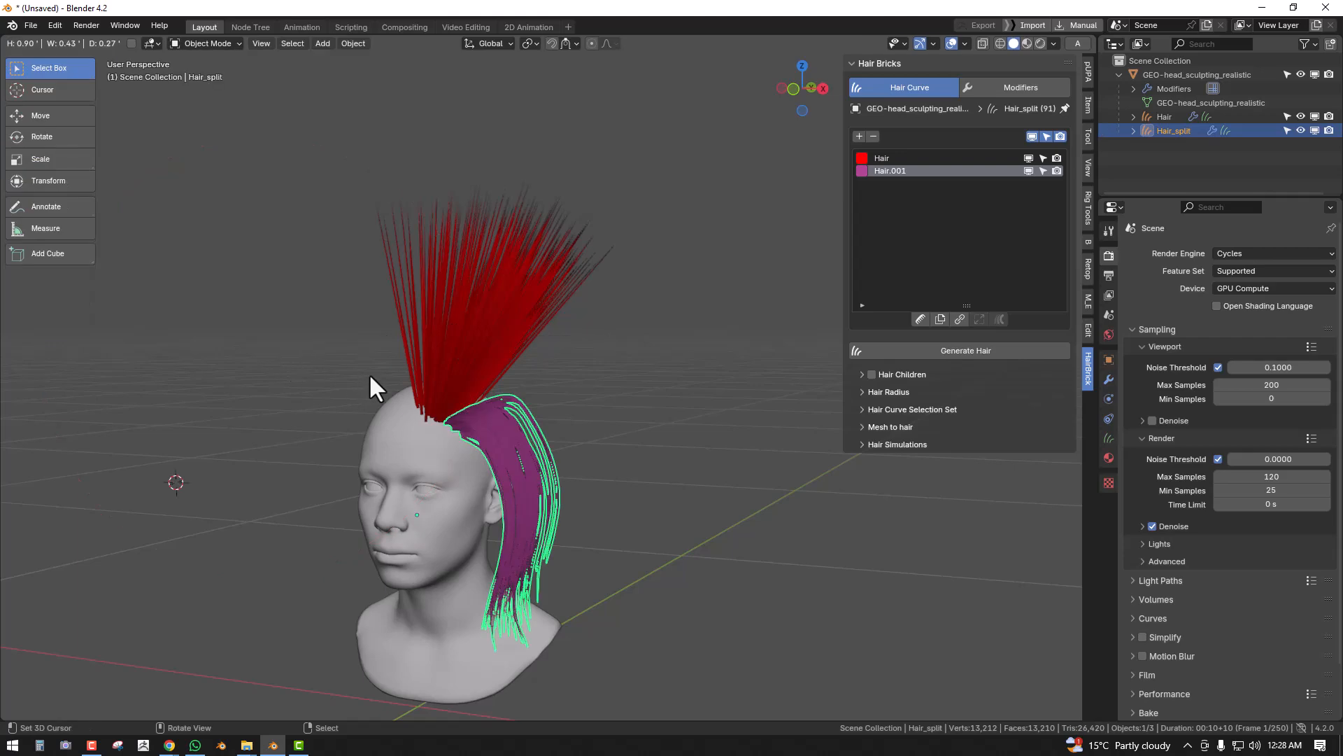
- Join the main hair and the split side hair into one hair curve with Hair Bricks and select the joined hair
{"action": "middle_click_drag", "start_coordinate": [390, 390], "coordinate": [657, 280]}
{"action": "left_click", "coordinate": [558, 306], "text": "shift"}
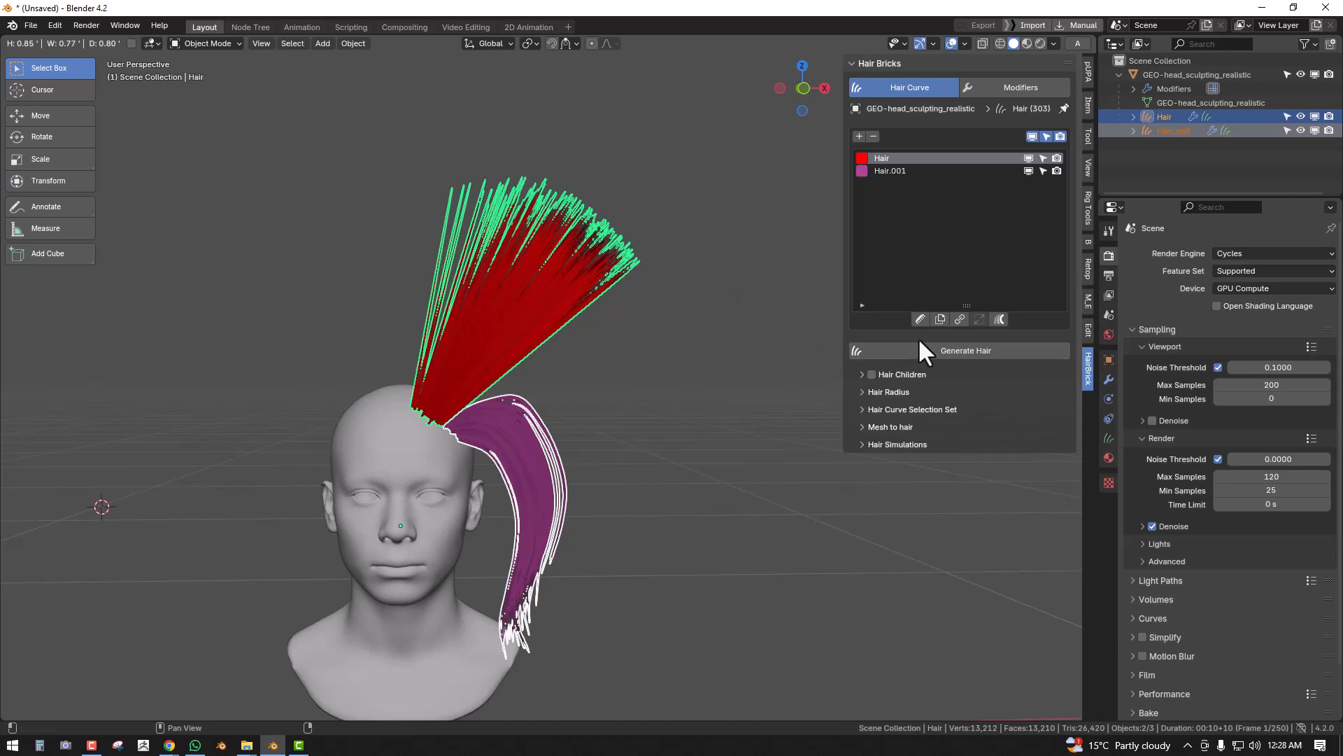
{"action": "left_click", "coordinate": [1001, 319]}
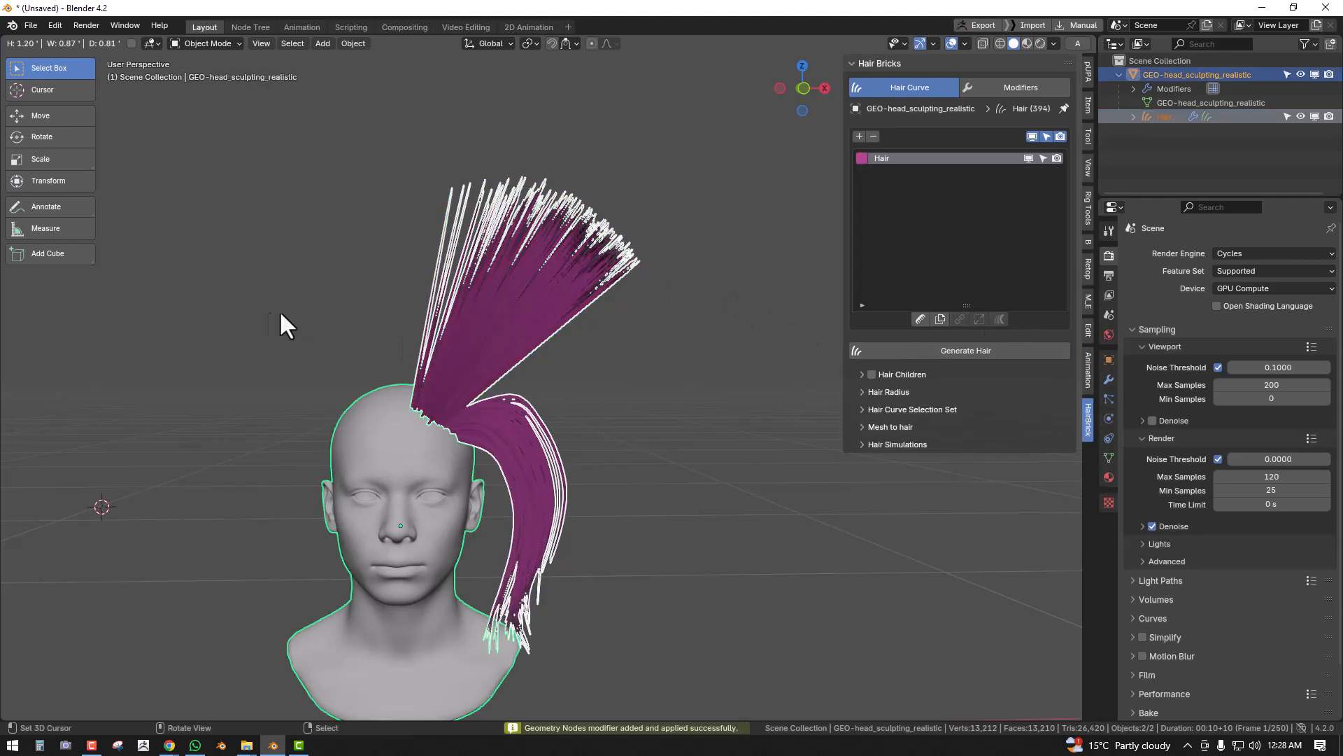
{"action": "middle_click_drag", "start_coordinate": [270, 324], "coordinate": [463, 386]}
{"action": "left_click", "coordinate": [483, 432]}
{"action": "middle_click_drag", "start_coordinate": [498, 429], "coordinate": [665, 392]}
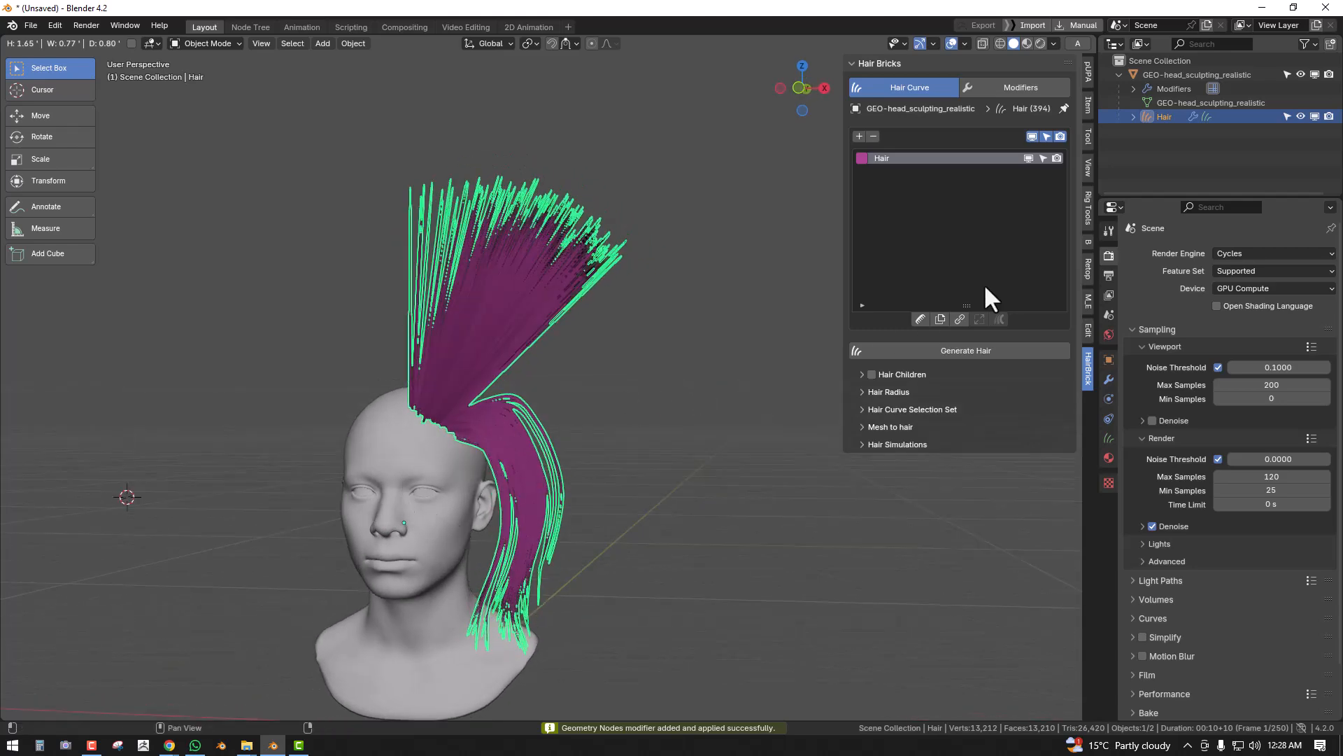
{"action": "middle_click_drag", "start_coordinate": [542, 430], "coordinate": [655, 370]}
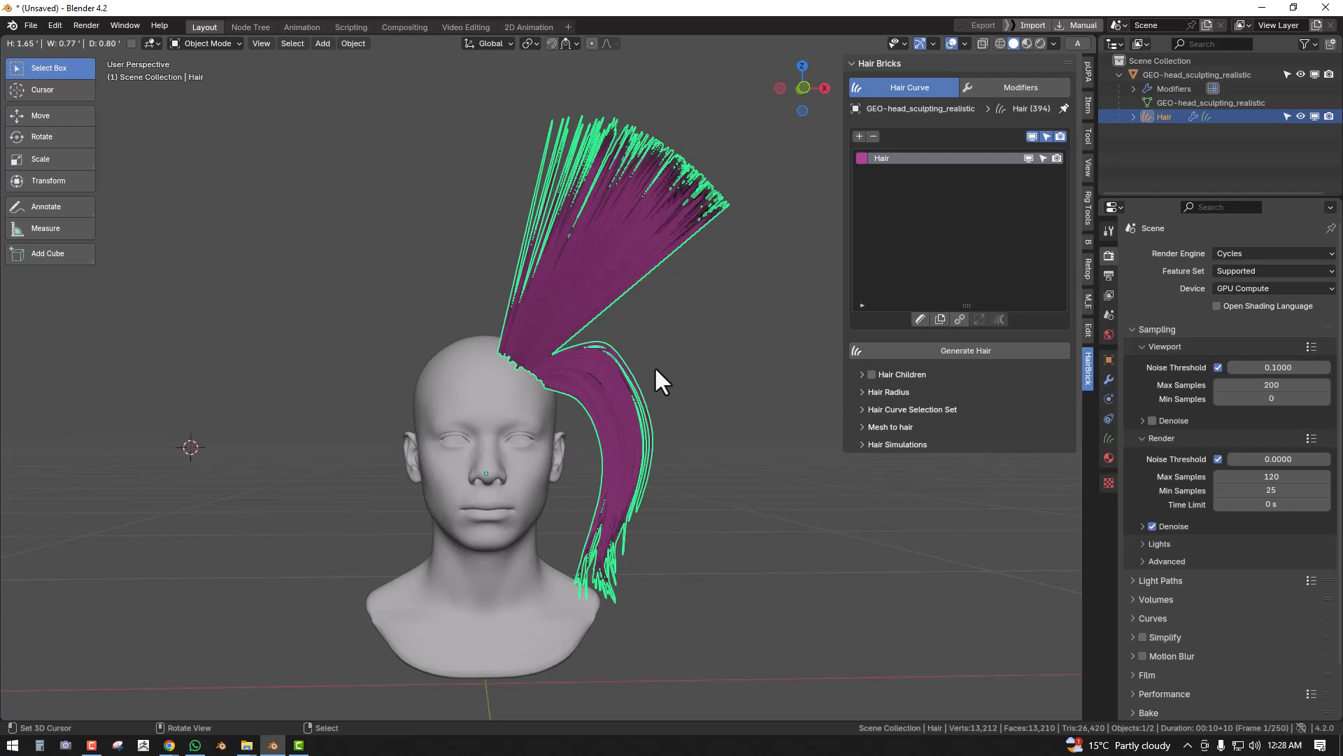
- Deselect all strands of the joined hair in Edit Mode and return to Object Mode
{"action": "middle_click_drag", "start_coordinate": [653, 330], "coordinate": [558, 273]}
{"action": "key", "text": "Tab"}
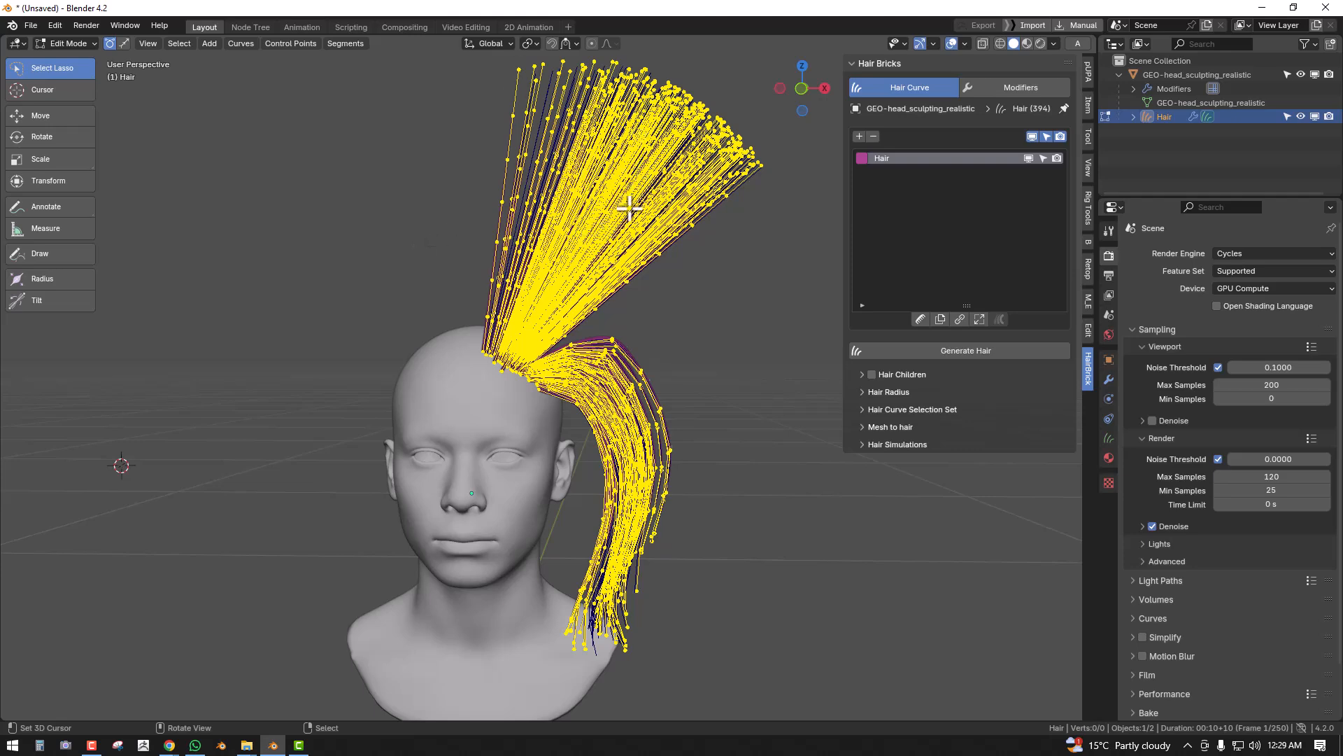
{"action": "key", "text": "Tab"}
{"action": "middle_click_drag", "start_coordinate": [670, 240], "coordinate": [576, 244]}
{"action": "key", "text": "Tab"}
{"action": "key", "text": "alt+a"}
{"action": "key", "text": "Tab"}
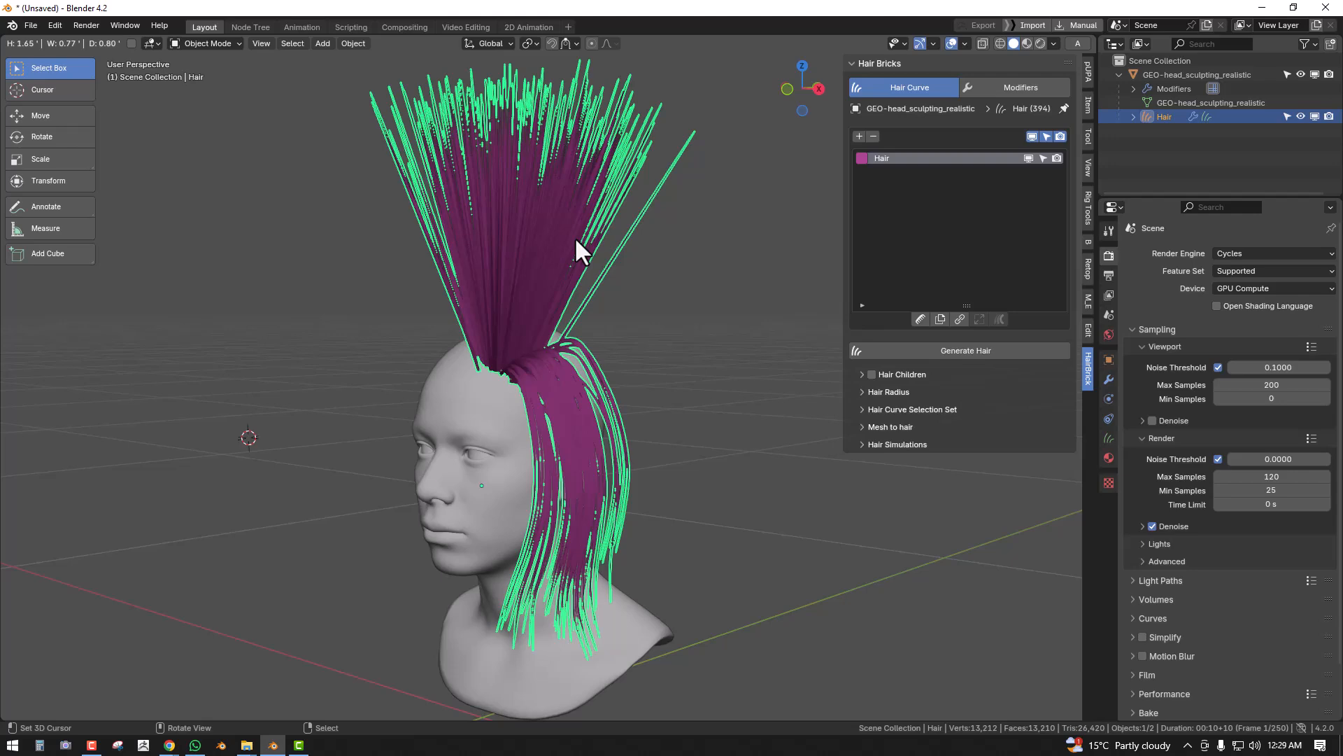
- Enable Hair Children on the joined hair and set the Simple Duplicate amount to 7
{"action": "middle_click_drag", "start_coordinate": [569, 238], "coordinate": [627, 217]}
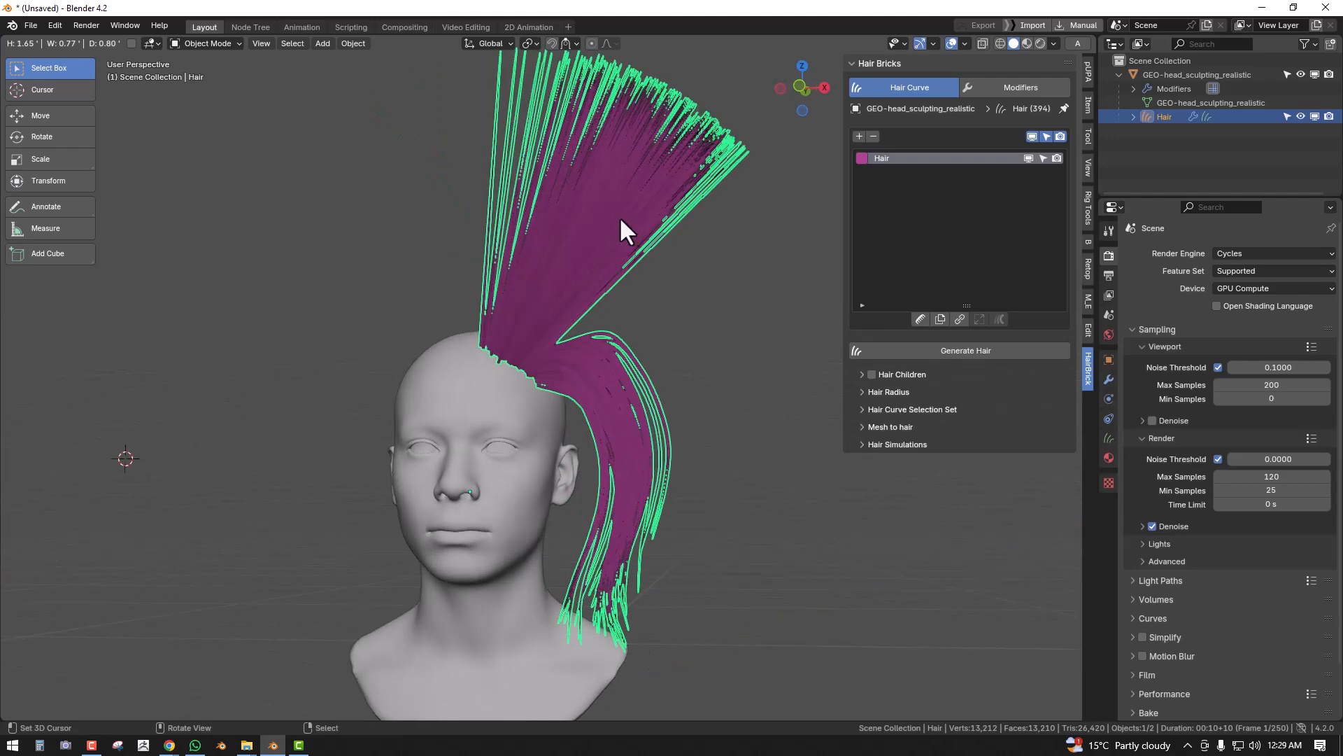
{"action": "middle_click_drag", "start_coordinate": [631, 234], "coordinate": [598, 236]}
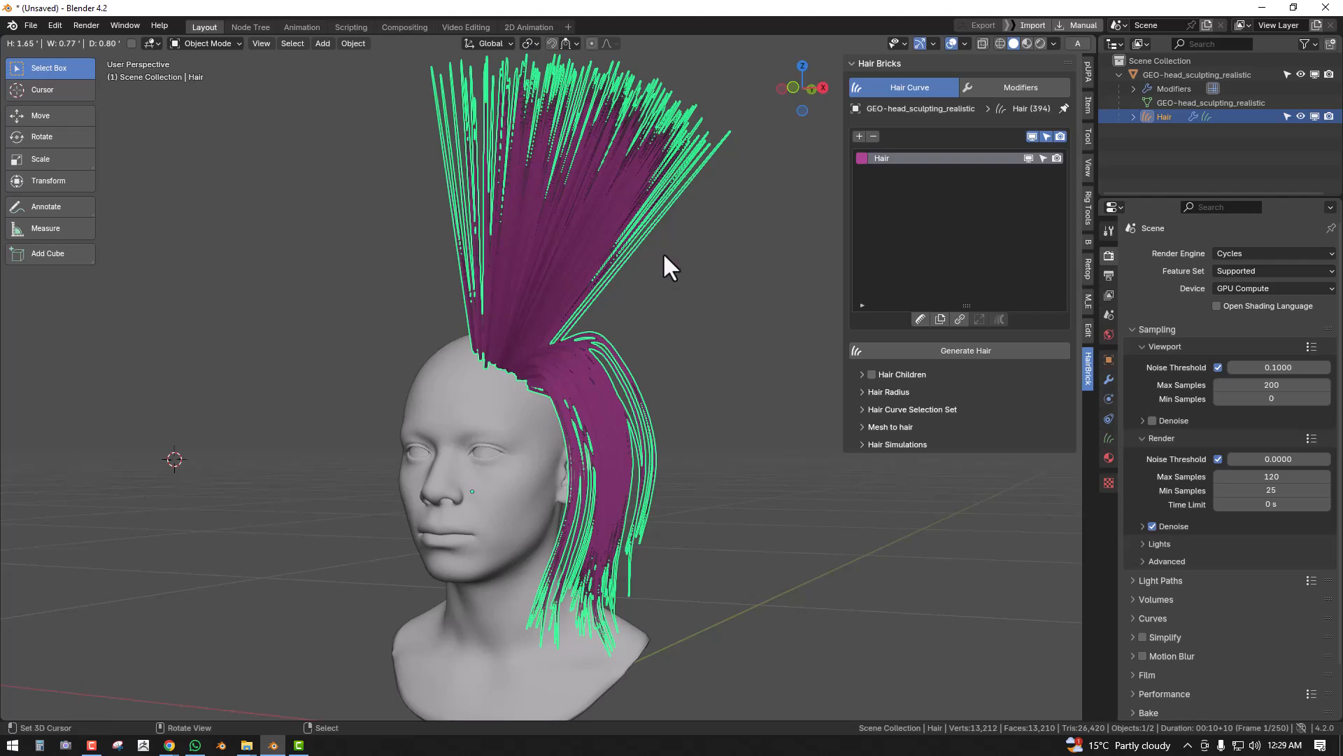
{"action": "middle_click_drag", "start_coordinate": [619, 315], "coordinate": [548, 338]}
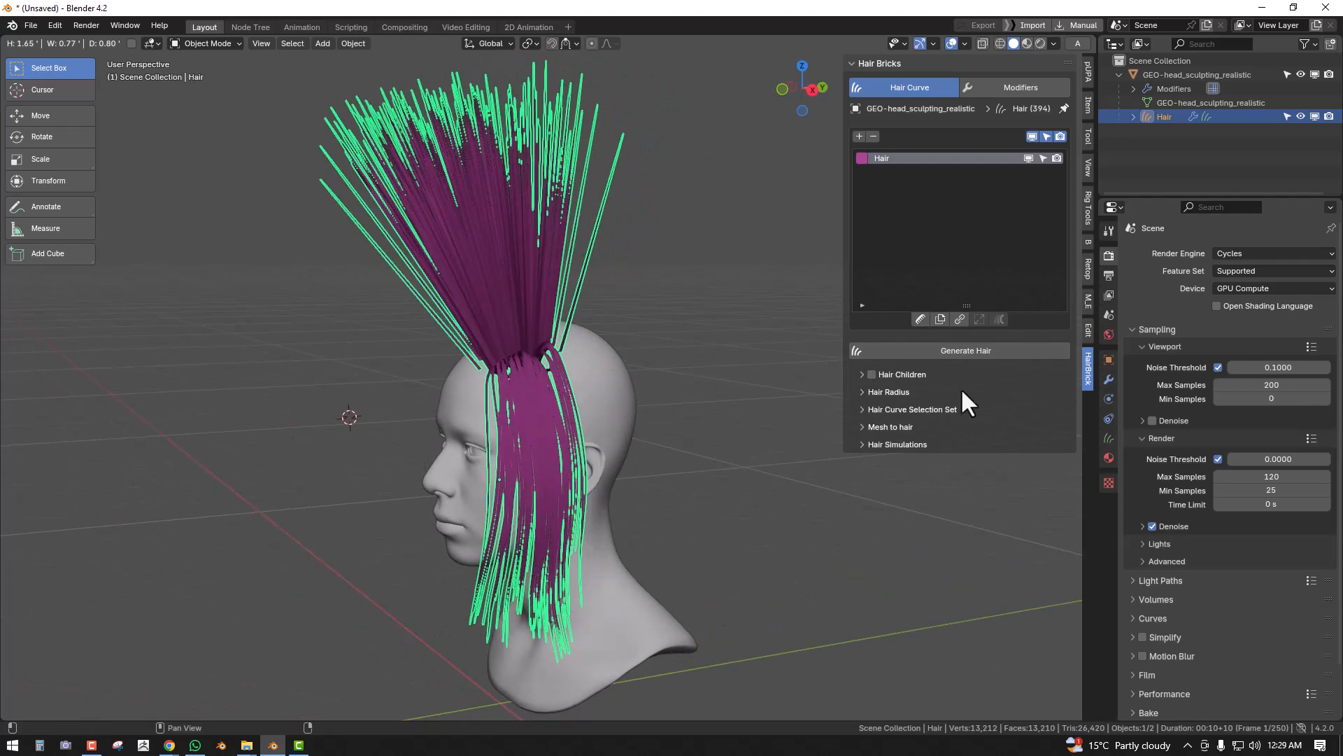
{"action": "left_click", "coordinate": [872, 375]}
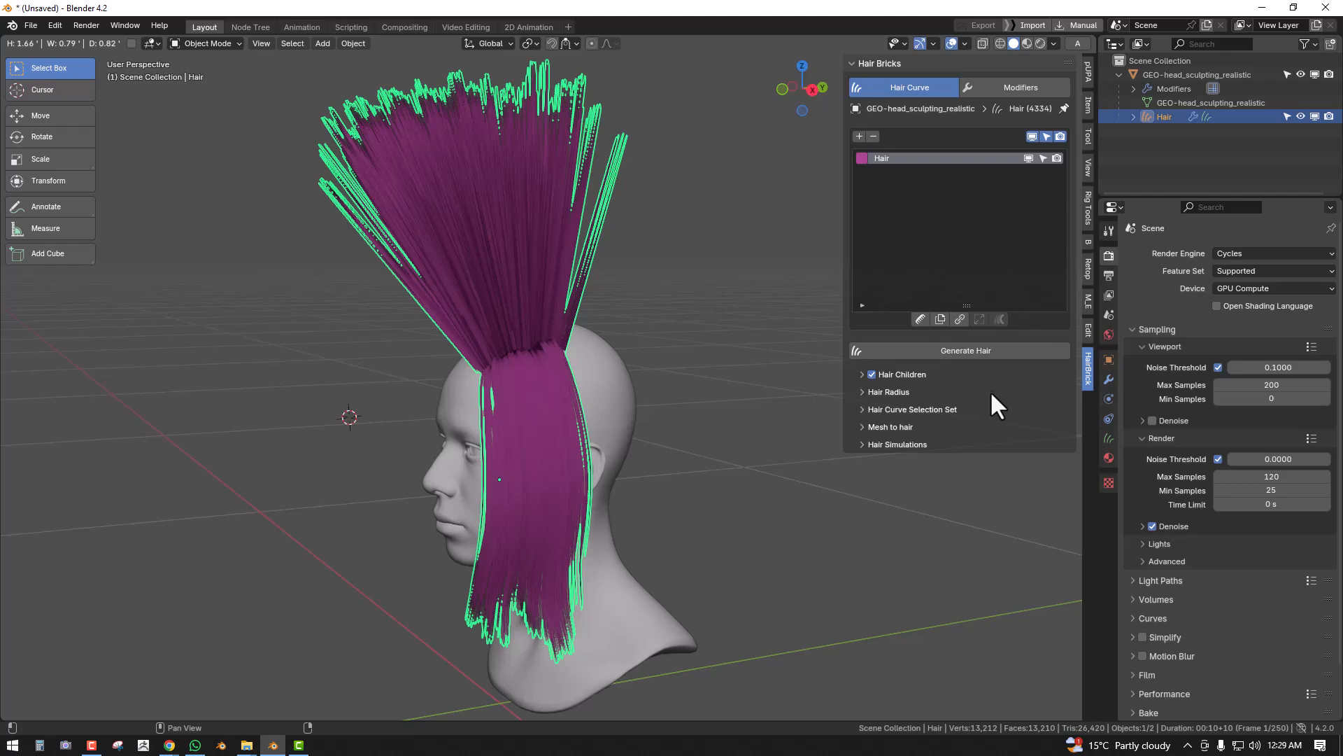
{"action": "left_click", "coordinate": [902, 376]}
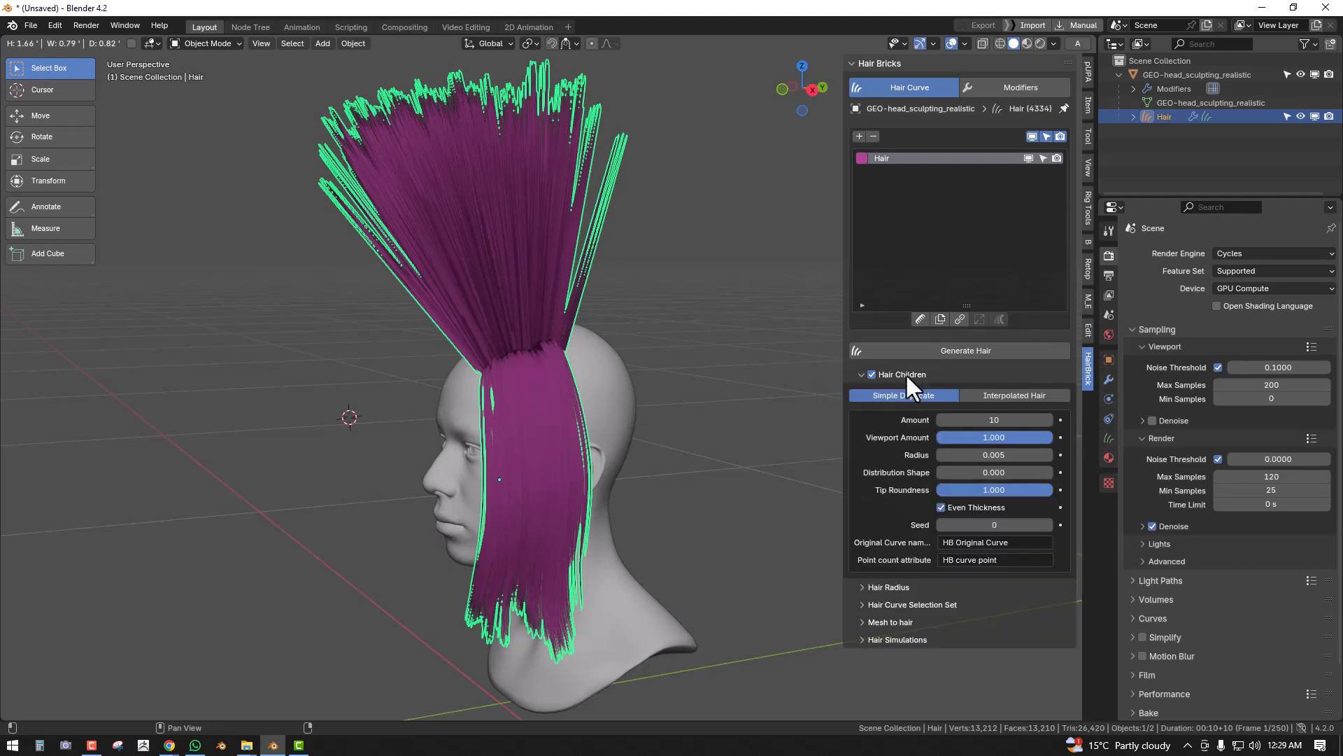
{"action": "middle_click_drag", "start_coordinate": [516, 357], "coordinate": [619, 205]}
{"action": "middle_click_drag", "start_coordinate": [630, 252], "coordinate": [511, 230]}
{"action": "mouse_move", "coordinate": [988, 450]}
{"action": "left_mouse_down"}
{"action": "mouse_move", "coordinate": [1039, 450]}
{"action": "mouse_move", "coordinate": [988, 451]}
{"action": "mouse_move", "coordinate": [986, 417]}
{"action": "mouse_move", "coordinate": [937, 441]}
{"action": "mouse_move", "coordinate": [893, 441]}
{"action": "mouse_move", "coordinate": [1011, 437]}
{"action": "left_mouse_up"}
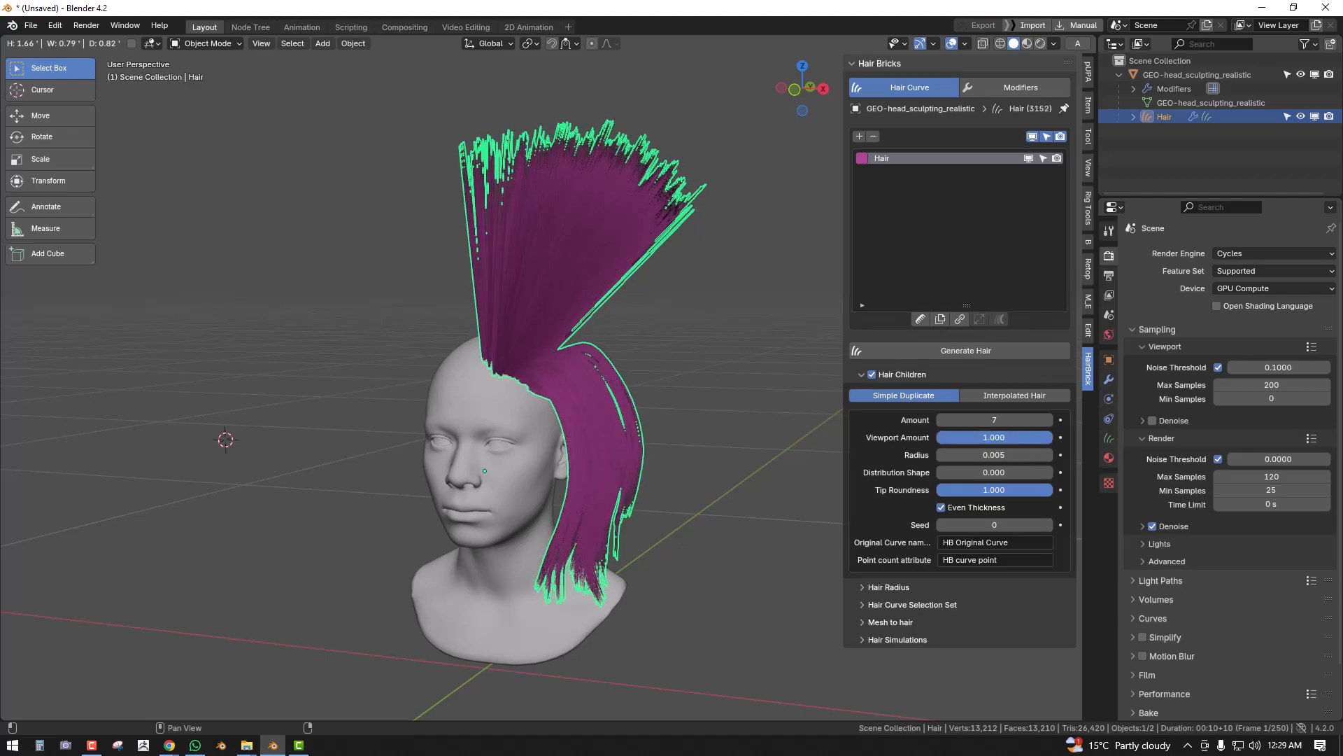
- Switch the hair children to Interpolated Hair, enable the vertex group mask, and create a vertex group for painting on the head
{"action": "left_click", "coordinate": [1016, 395]}
{"action": "middle_click_drag", "start_coordinate": [668, 390], "coordinate": [651, 359]}
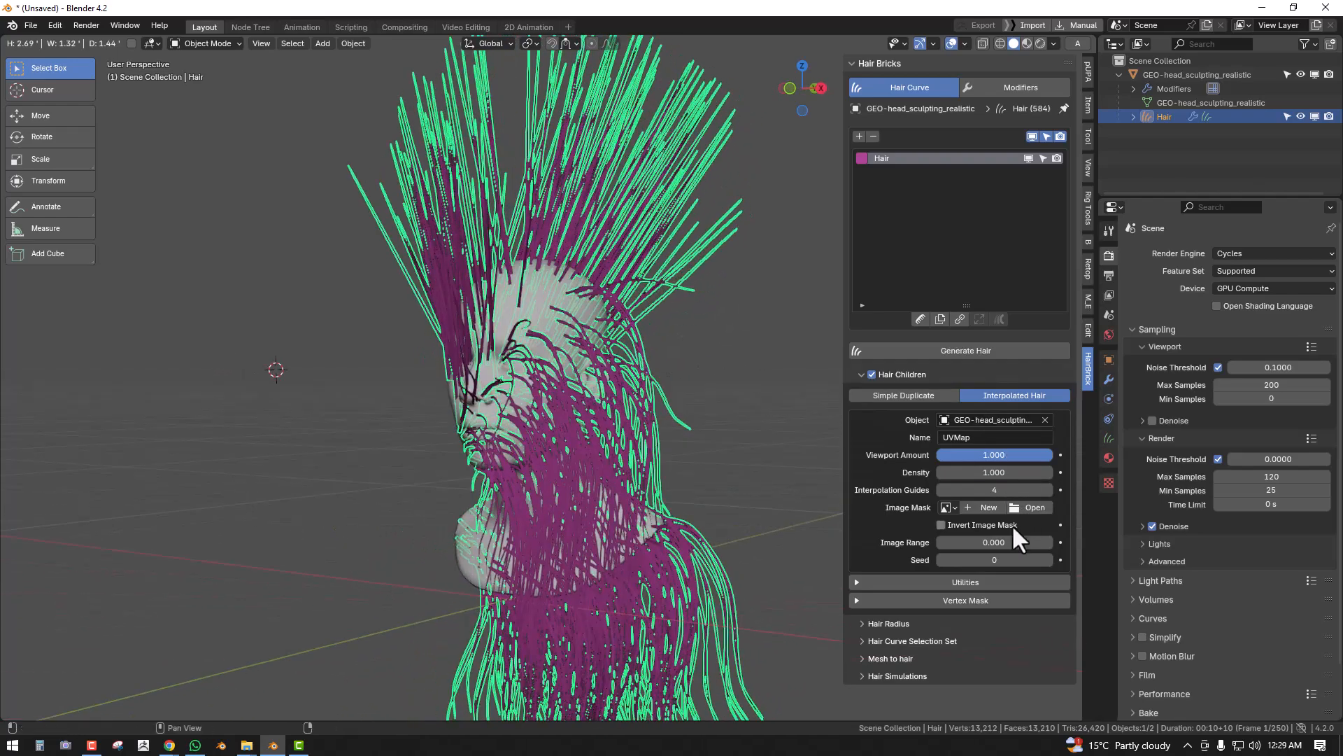
{"action": "middle_click_drag", "start_coordinate": [676, 425], "coordinate": [811, 490]}
{"action": "left_click", "coordinate": [921, 602]}
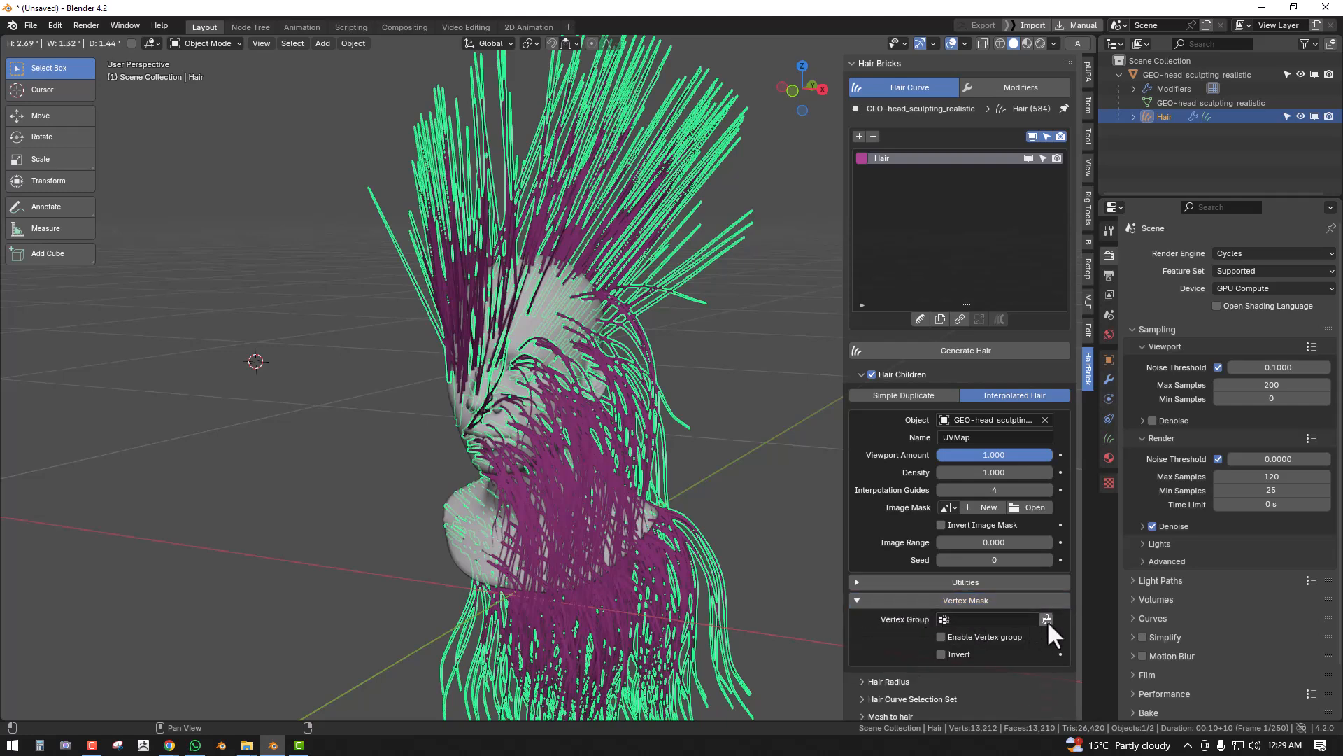
{"action": "left_click", "coordinate": [942, 637]}
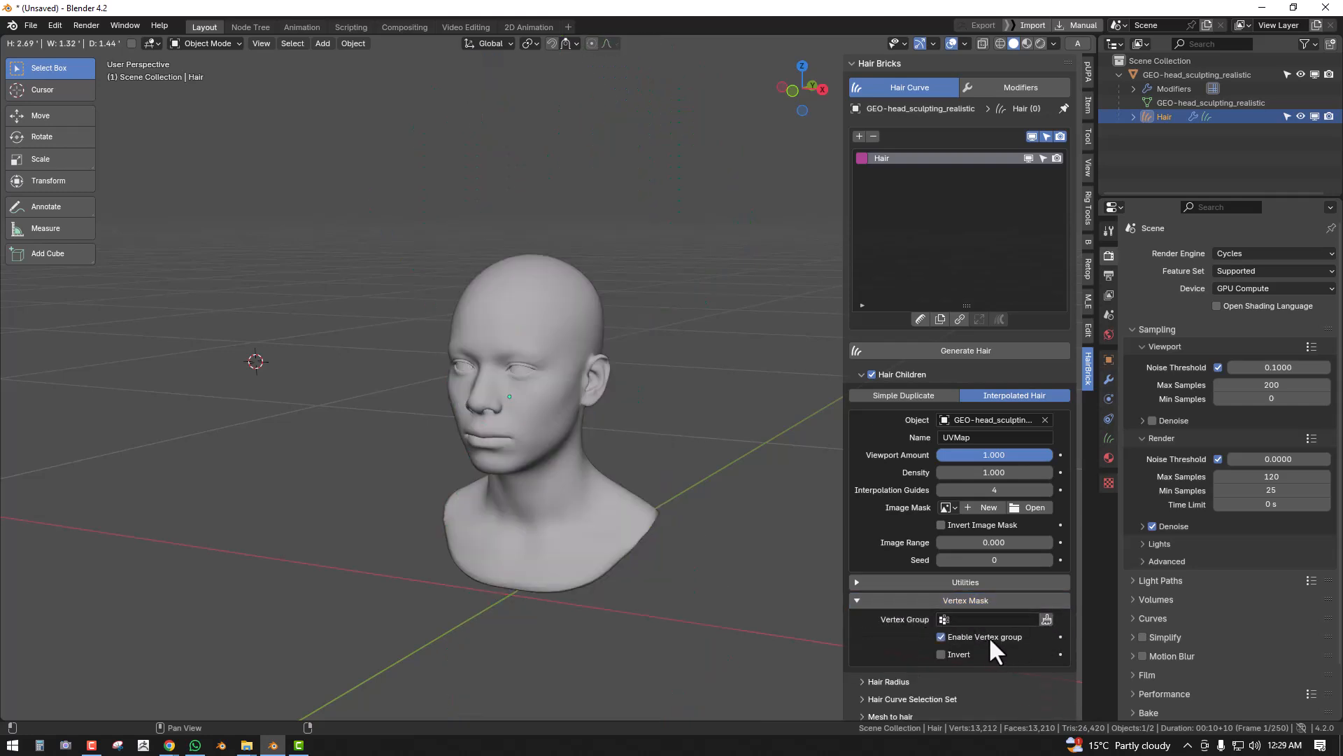
{"action": "left_click", "coordinate": [1045, 621]}
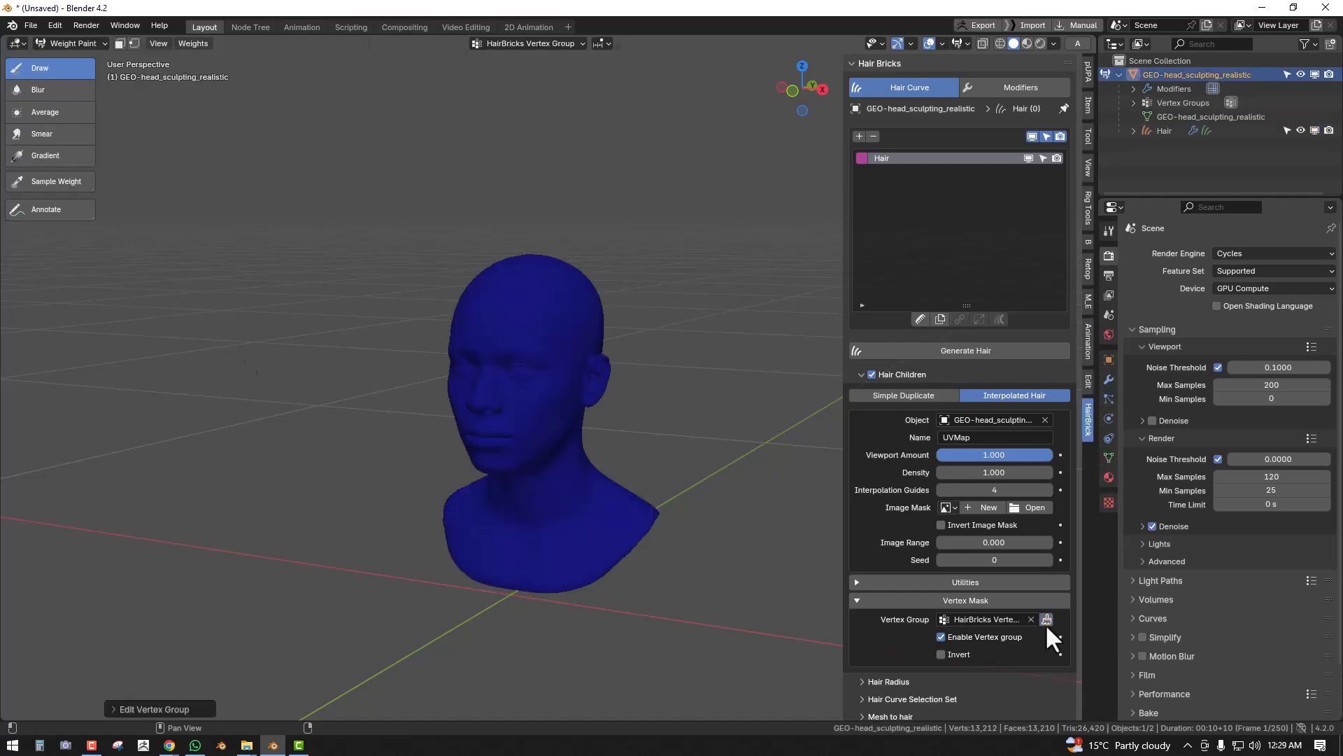
- Set the weight paint brush radius to about 95 px for painting the scalp
{"action": "middle_click_drag", "start_coordinate": [522, 294], "coordinate": [590, 351]}
{"action": "scroll", "coordinate": [607, 315], "scroll_direction": "up", "scroll_amount": 2}
{"action": "key", "text": "f"}
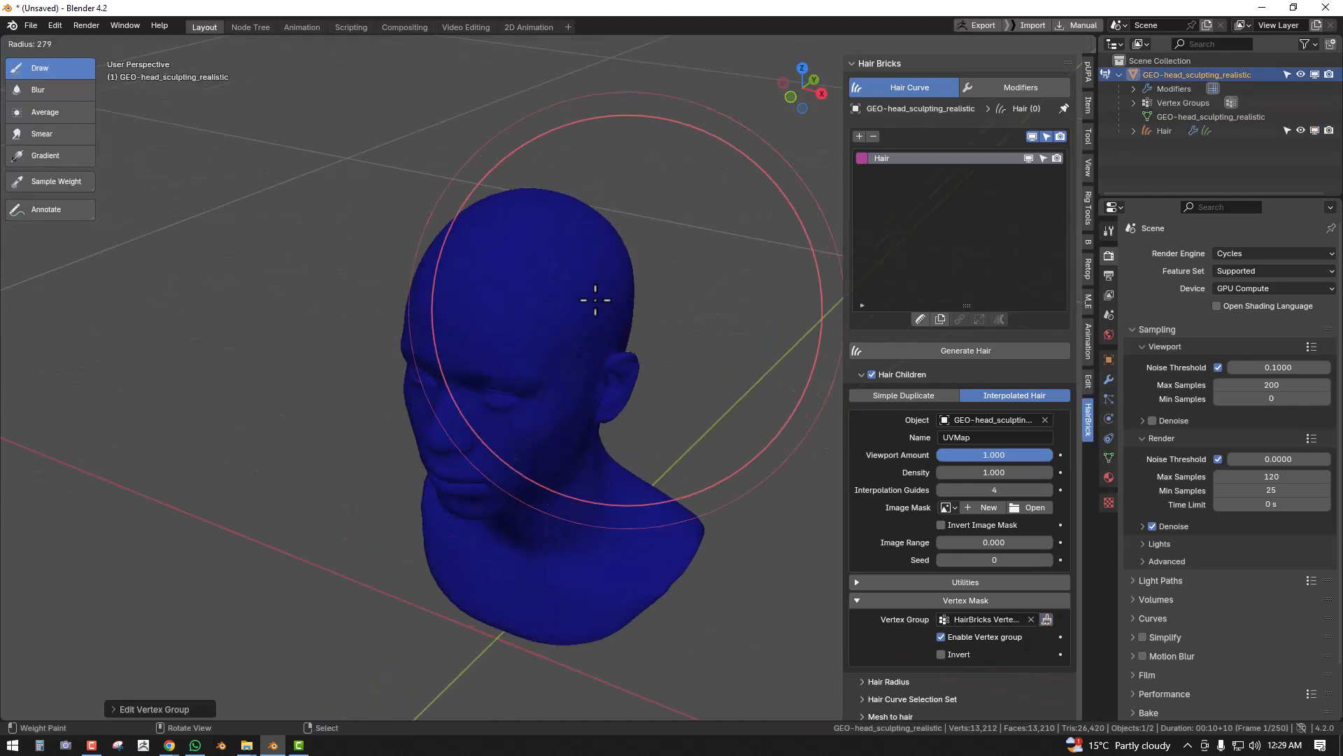
{"action": "left_click", "coordinate": [478, 287]}
{"action": "middle_click_drag", "start_coordinate": [659, 292], "coordinate": [623, 302]}
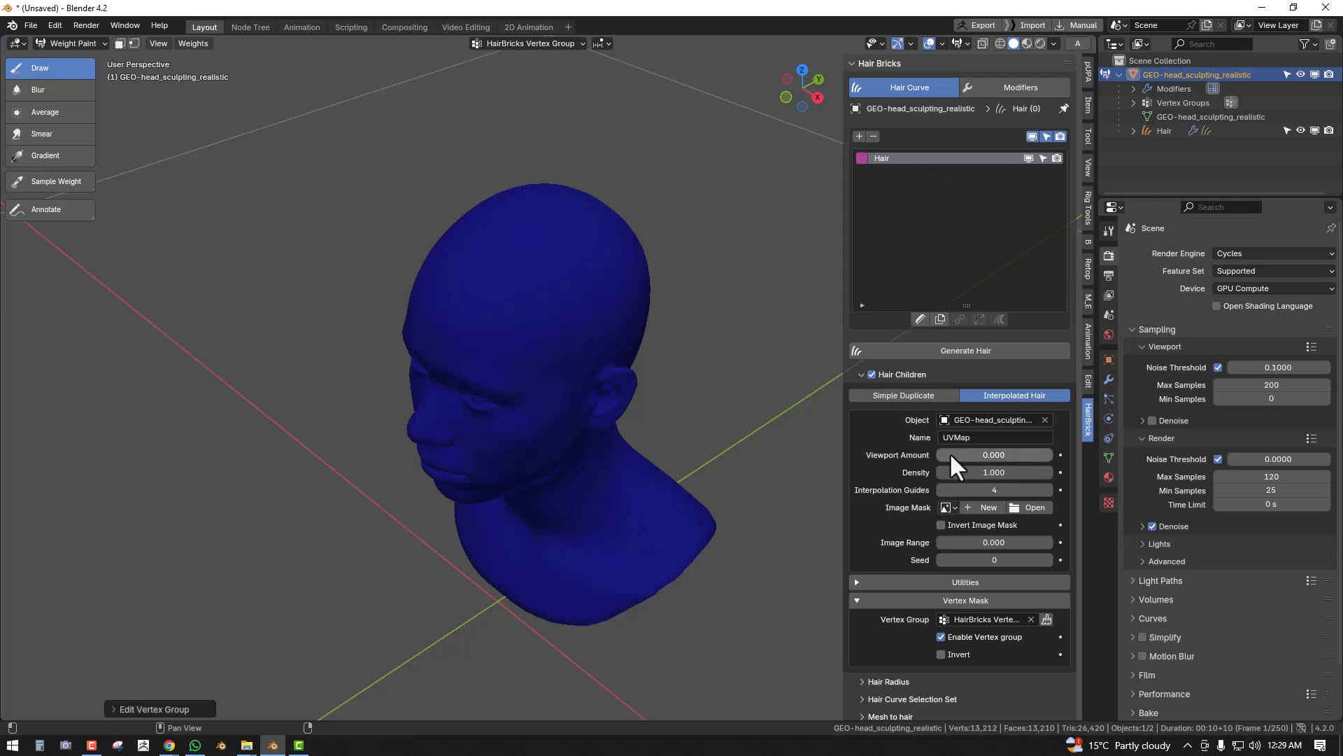
- Try lowering the interpolated hair's viewport amount to 0 and toggling the vertex group mask
{"action": "mouse_move", "coordinate": [956, 454]}
{"action": "left_mouse_down"}
{"action": "mouse_move", "coordinate": [1035, 453]}
{"action": "mouse_move", "coordinate": [955, 454]}
{"action": "left_mouse_up"}
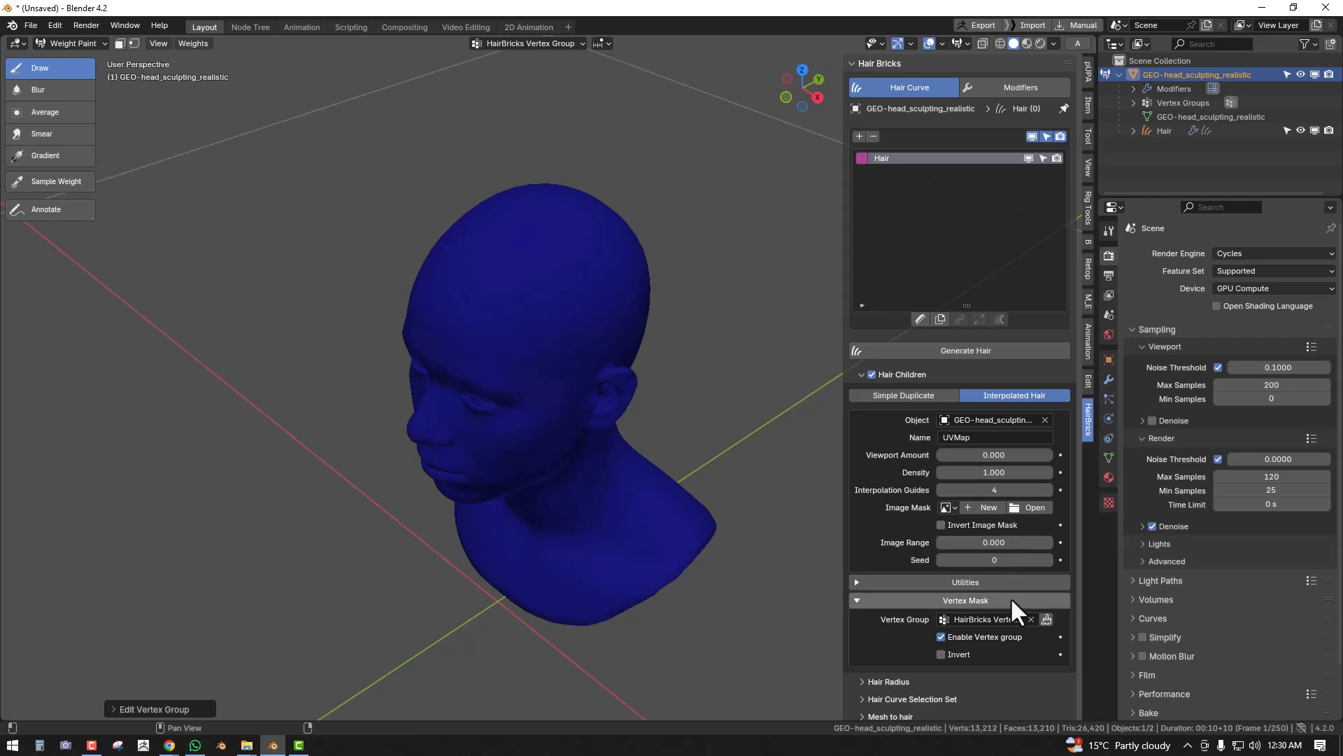
{"action": "left_click", "coordinate": [941, 636]}
{"action": "mouse_move", "coordinate": [572, 257]}
{"action": "middle_mouse_down"}
{"action": "mouse_move", "coordinate": [615, 261]}
{"action": "mouse_move", "coordinate": [509, 234]}
{"action": "middle_mouse_up"}
{"action": "scroll", "coordinate": [615, 261], "scroll_direction": "up", "scroll_amount": 5}
{"action": "left_click_drag", "start_coordinate": [509, 233], "coordinate": [572, 229]}
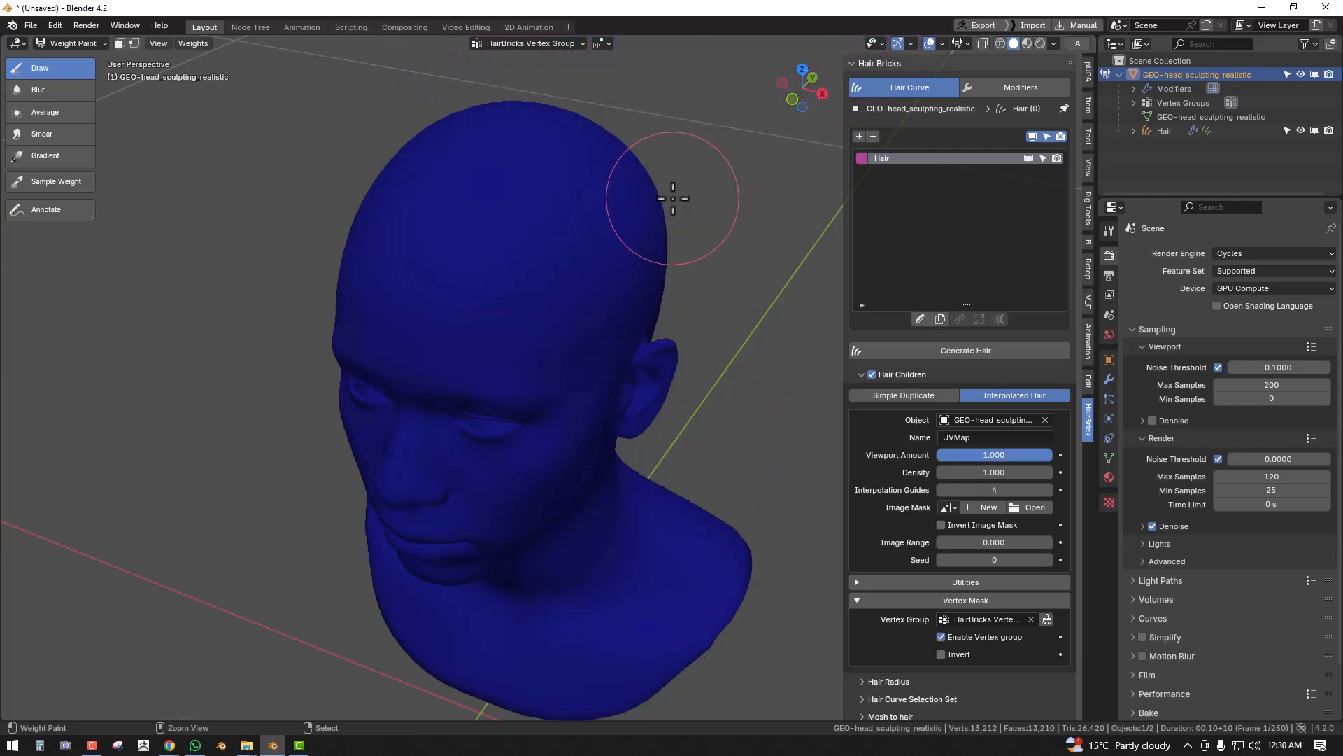
{"action": "scroll", "coordinate": [700, 189], "scroll_direction": "down", "scroll_amount": 3}
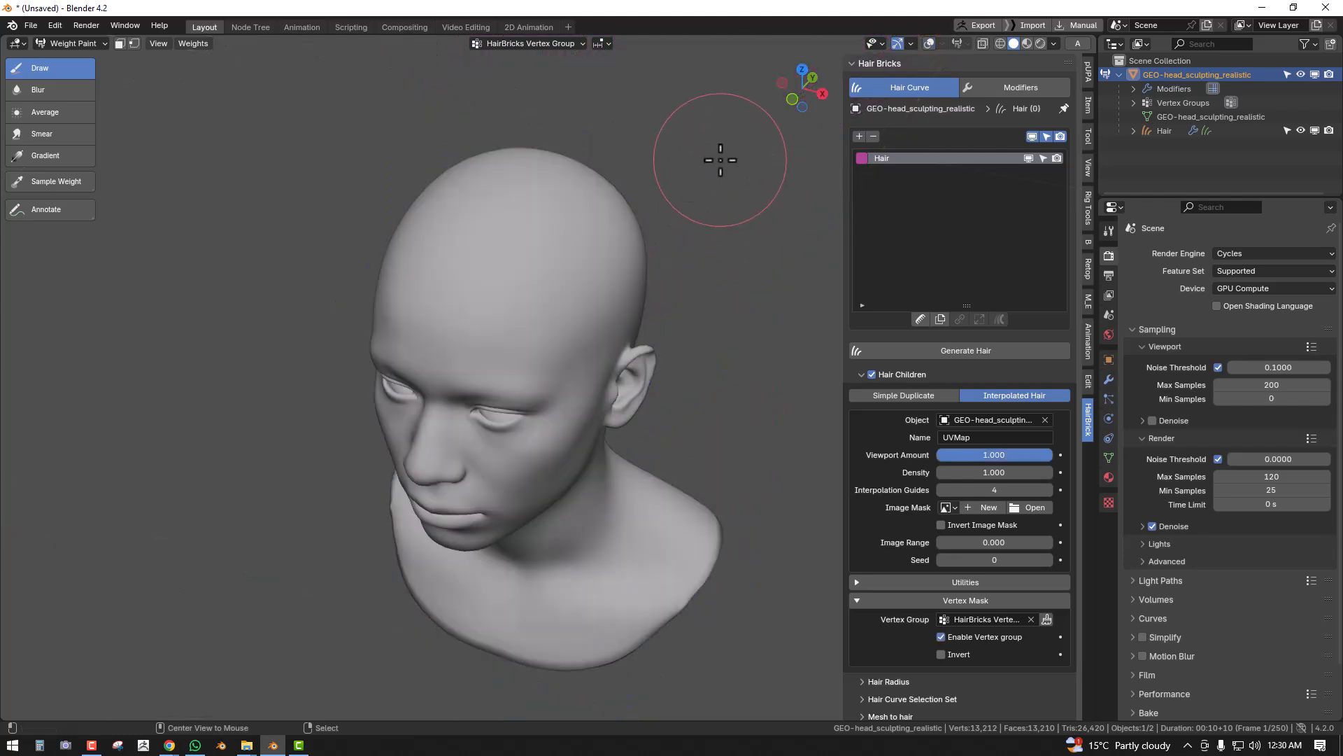
- Disable the vertex group mask and set the interpolated hair's viewport amount to 0
{"action": "key", "text": "alt+shift+z"}
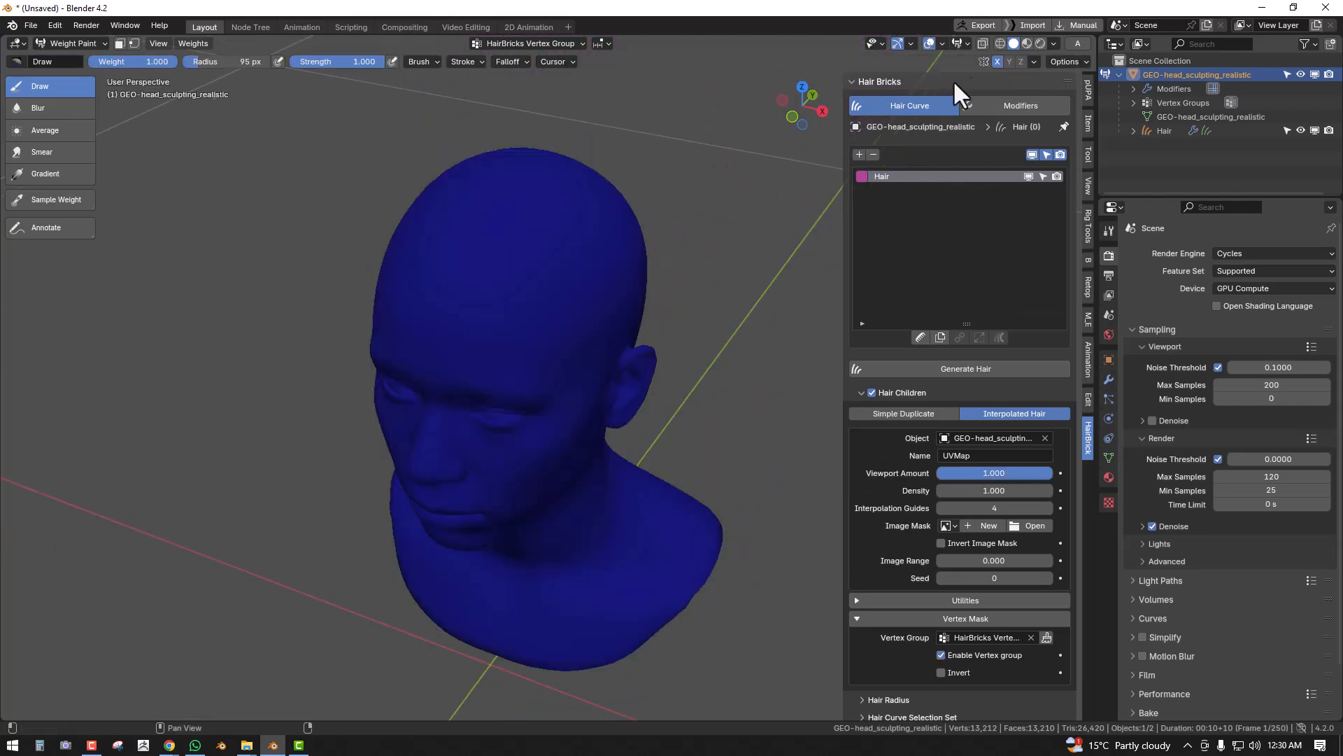
{"action": "scroll", "coordinate": [981, 622], "scroll_direction": "down", "scroll_amount": 2}
{"action": "left_click", "coordinate": [972, 613]}
{"action": "middle_click_drag", "start_coordinate": [480, 297], "coordinate": [484, 301]}
{"action": "left_click", "coordinate": [964, 609]}
{"action": "left_click", "coordinate": [964, 609]}
{"action": "left_click_drag", "start_coordinate": [1008, 433], "coordinate": [891, 434]}
{"action": "middle_click_drag", "start_coordinate": [521, 289], "coordinate": [574, 307]}
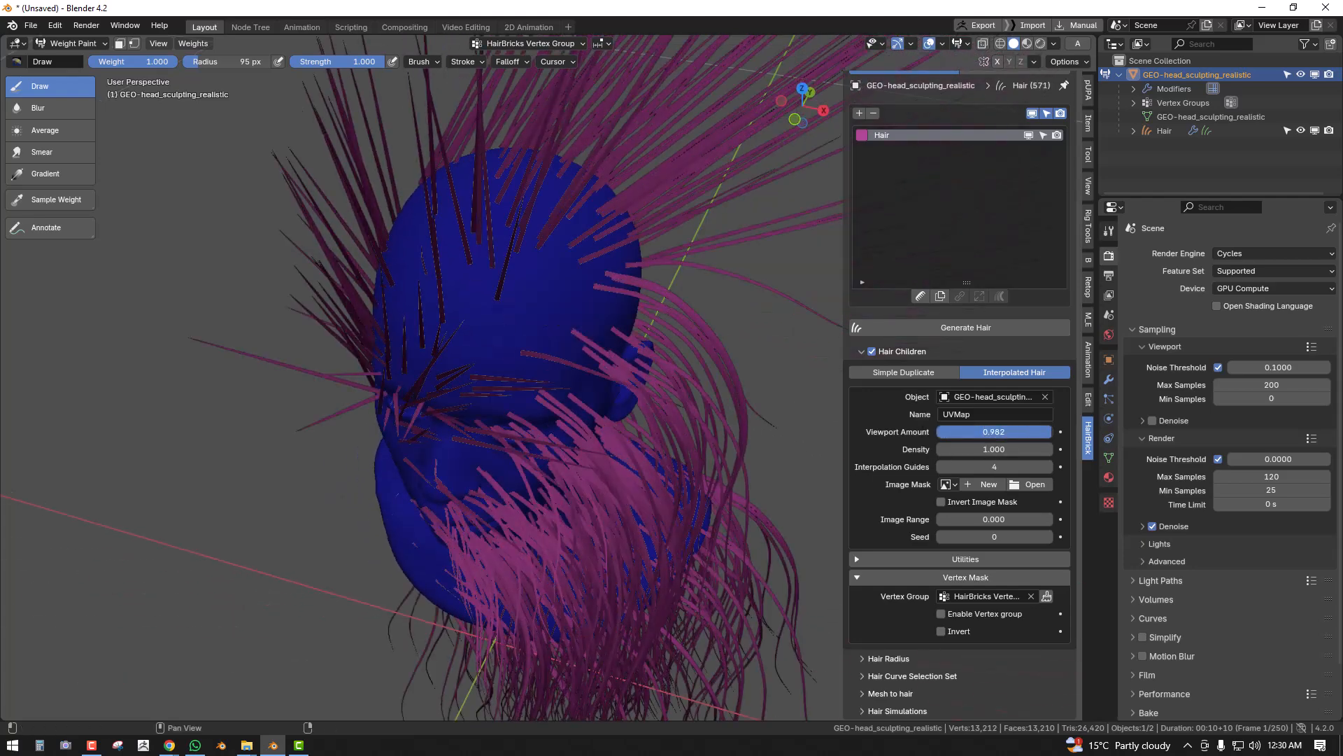
- Paint the mask vertex group on the scalp around the hair roots and return to Object Mode
{"action": "middle_click_drag", "start_coordinate": [480, 299], "coordinate": [535, 278]}
{"action": "scroll", "coordinate": [534, 279], "scroll_direction": "up", "scroll_amount": 3}
{"action": "left_click_drag", "start_coordinate": [532, 350], "coordinate": [497, 346]}
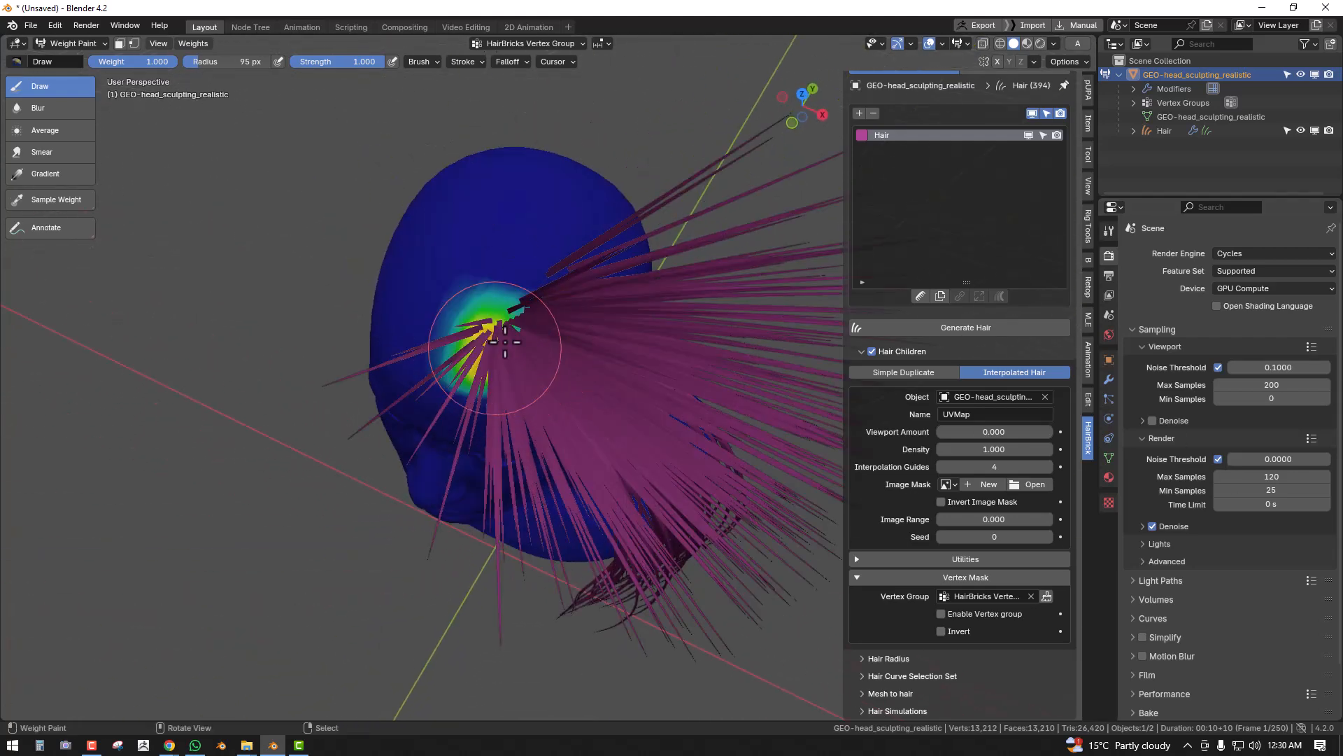
{"action": "middle_click_drag", "start_coordinate": [514, 319], "coordinate": [524, 285]}
{"action": "left_click_drag", "start_coordinate": [163, 61], "coordinate": [70, 62]}
{"action": "left_click_drag", "start_coordinate": [426, 268], "coordinate": [588, 334]}
{"action": "middle_click_drag", "start_coordinate": [598, 337], "coordinate": [749, 395]}
{"action": "key", "text": "ctrl+Tab"}
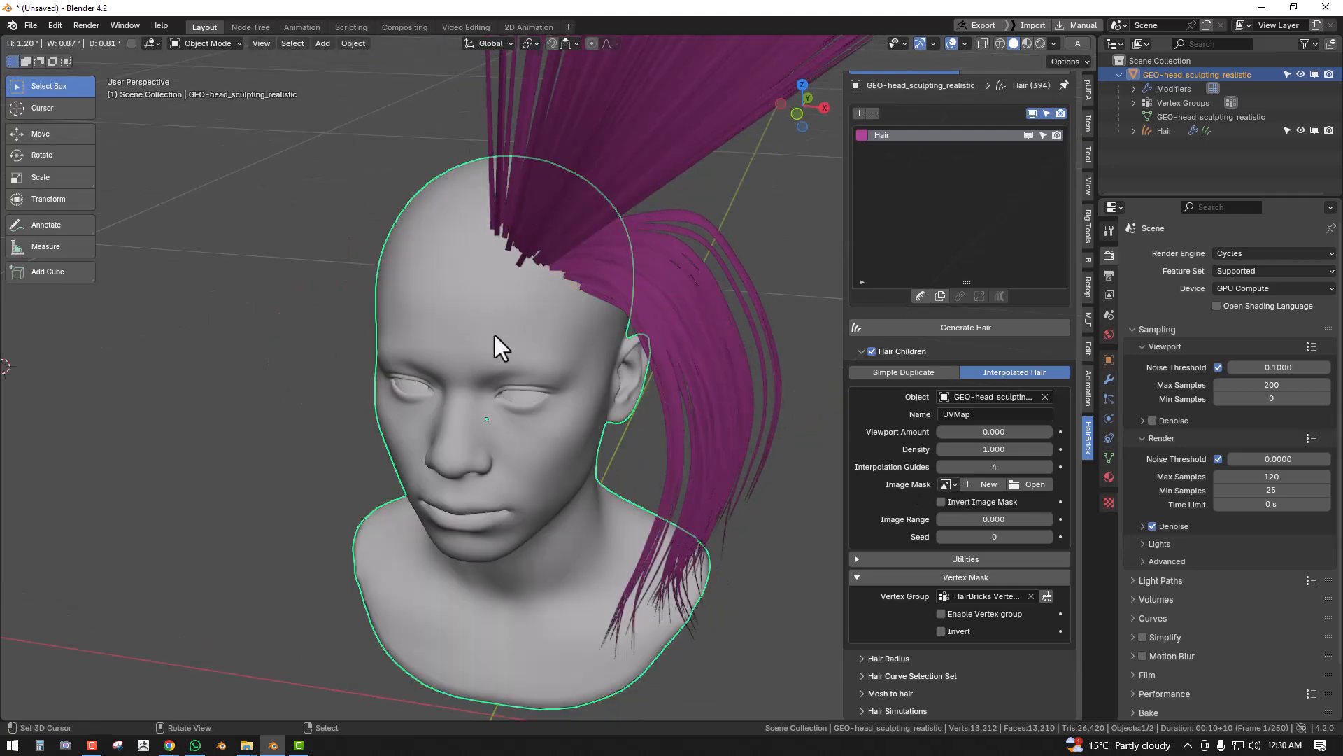
- Enable the vertex group mask and set the interpolated hair's viewport amount to 1 and density to 107.8
{"action": "left_click", "coordinate": [944, 609]}
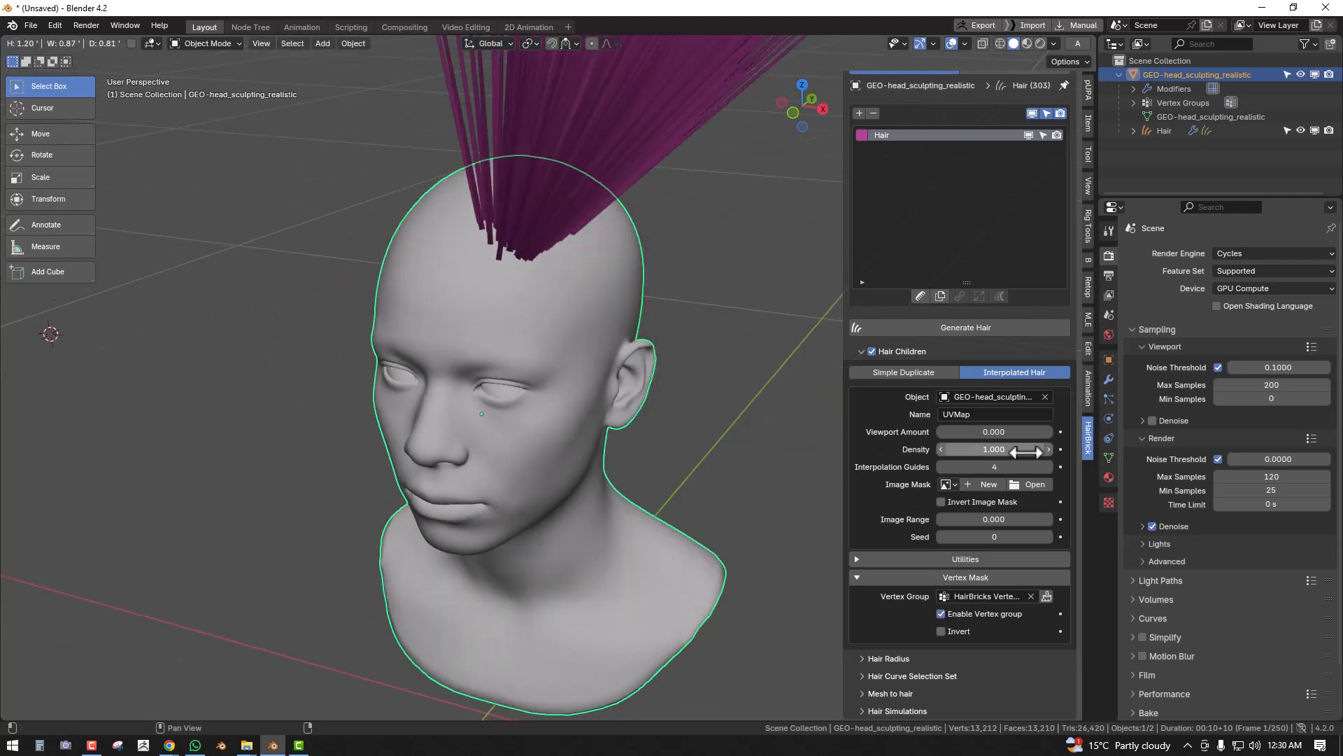
{"action": "left_click_drag", "start_coordinate": [989, 433], "coordinate": [1078, 433]}
{"action": "middle_click_drag", "start_coordinate": [563, 300], "coordinate": [532, 300]}
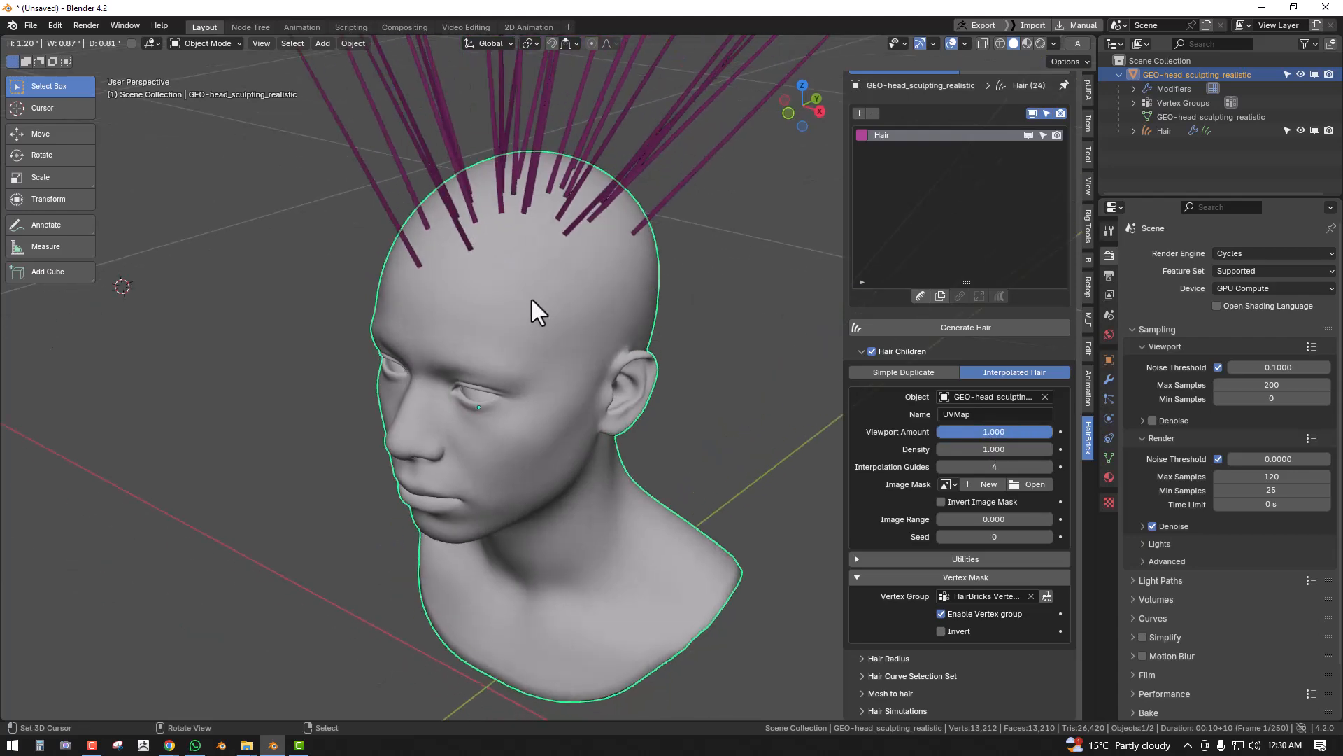
{"action": "left_click_drag", "start_coordinate": [994, 449], "coordinate": [1064, 449]}
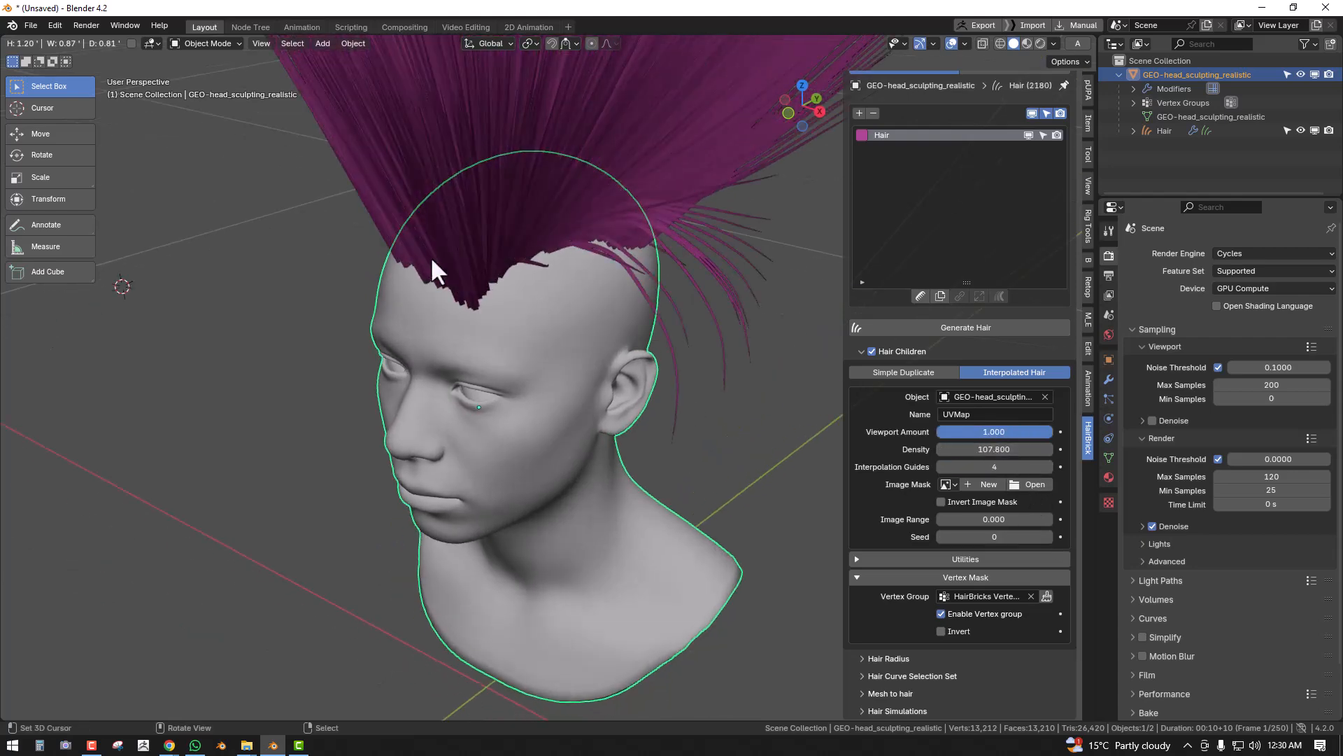
- Extend the painted mask across the upper front of the scalp, check it in wireframe, and return to Object Mode
{"action": "left_click", "coordinate": [1047, 596]}
{"action": "middle_click_drag", "start_coordinate": [500, 313], "coordinate": [538, 299]}
{"action": "left_click_drag", "start_coordinate": [494, 250], "coordinate": [476, 278]}
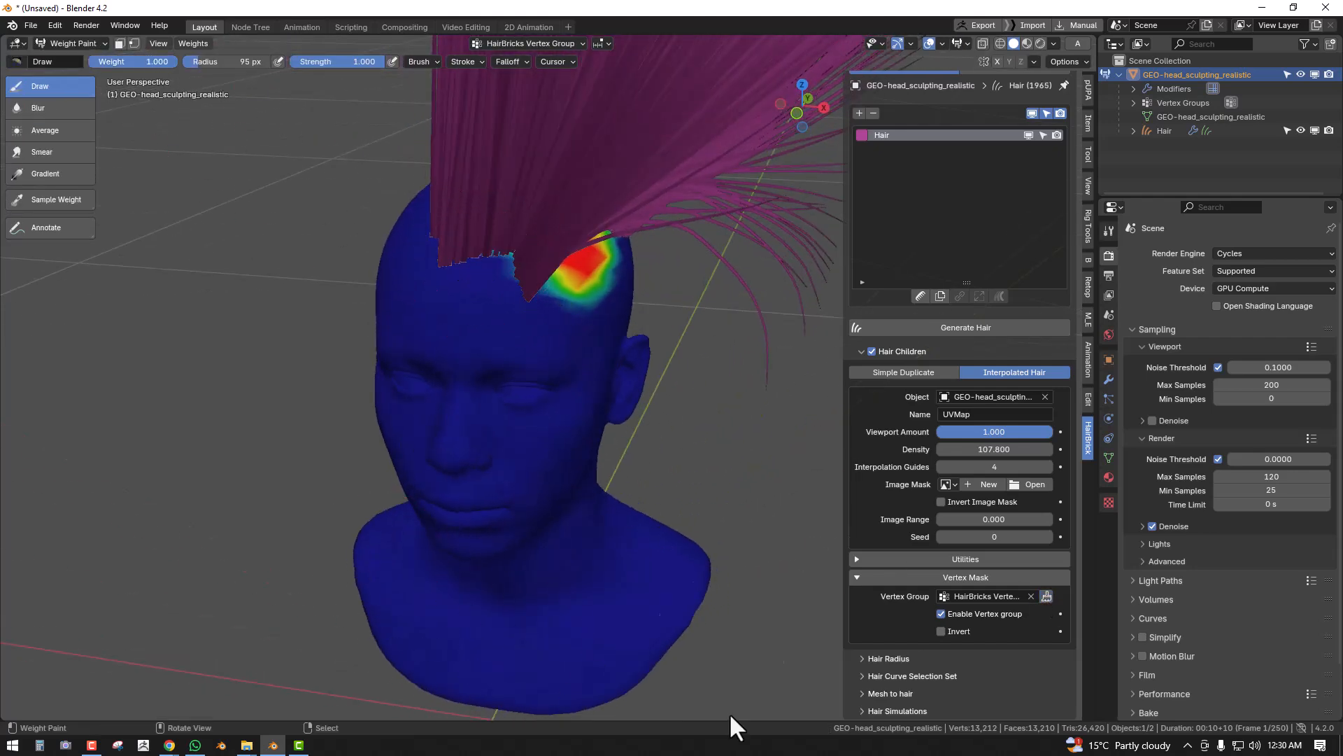
{"action": "mouse_move", "coordinate": [570, 263]}
{"action": "left_mouse_down"}
{"action": "mouse_move", "coordinate": [495, 275]}
{"action": "mouse_move", "coordinate": [465, 264]}
{"action": "left_mouse_up"}
{"action": "mouse_move", "coordinate": [465, 264]}
{"action": "middle_mouse_down"}
{"action": "mouse_move", "coordinate": [569, 298]}
{"action": "mouse_move", "coordinate": [494, 282]}
{"action": "mouse_move", "coordinate": [468, 293]}
{"action": "middle_mouse_up"}
{"action": "key", "text": "shift+z"}
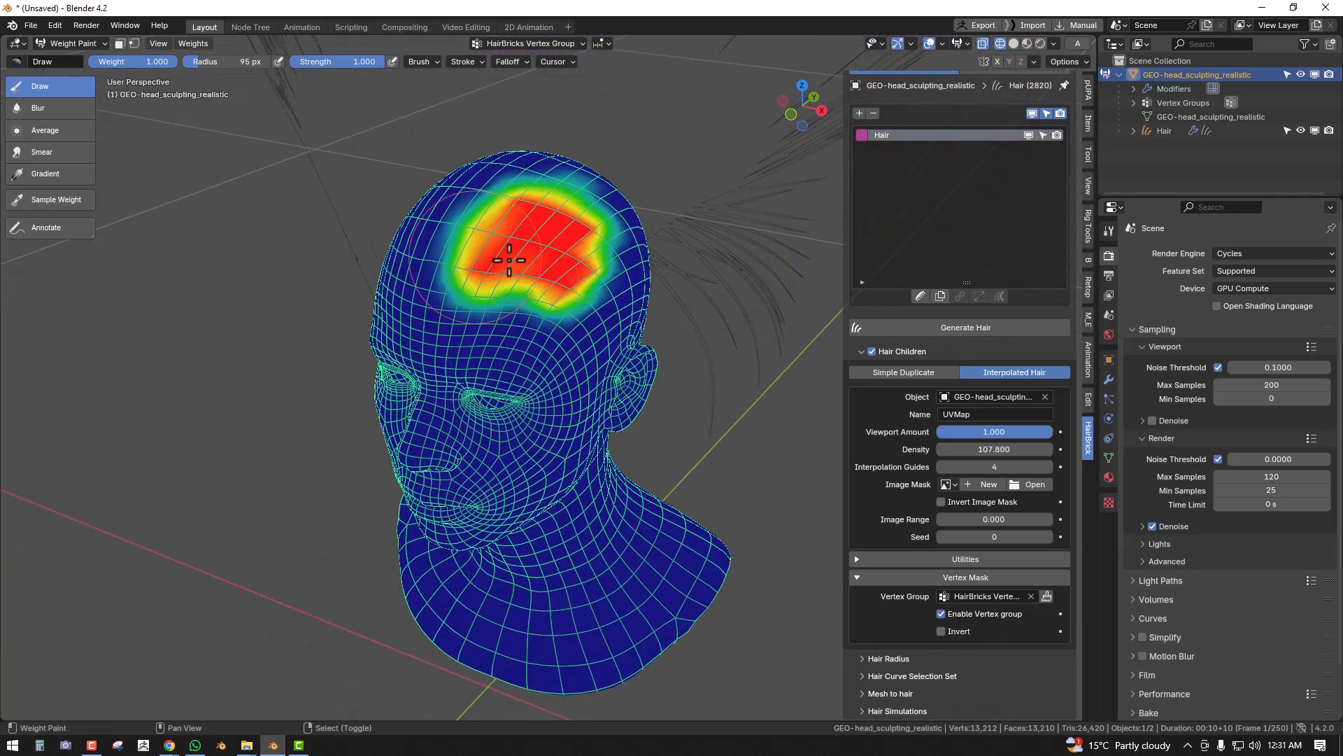
{"action": "key", "text": "shift+z"}
{"action": "middle_click_drag", "start_coordinate": [528, 249], "coordinate": [454, 256]}
{"action": "scroll", "coordinate": [526, 273], "scroll_direction": "down", "scroll_amount": 2}
{"action": "middle_click_drag", "start_coordinate": [525, 280], "coordinate": [607, 278]}
{"action": "key", "text": "ctrl+Tab"}
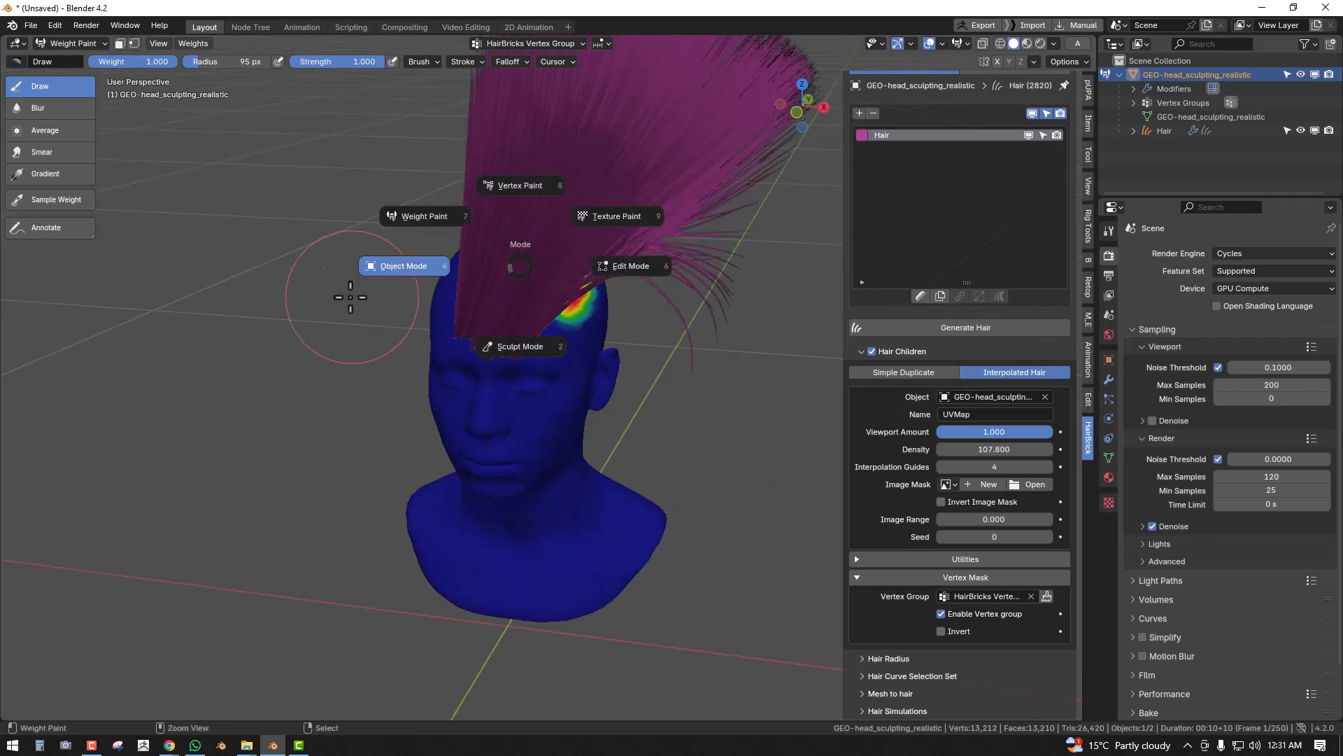
{"action": "left_click", "coordinate": [385, 292]}
- Disable the vertex group mask for the interpolated hair and collapse the Vertex Mask settings
{"action": "middle_click_drag", "start_coordinate": [502, 296], "coordinate": [846, 204]}
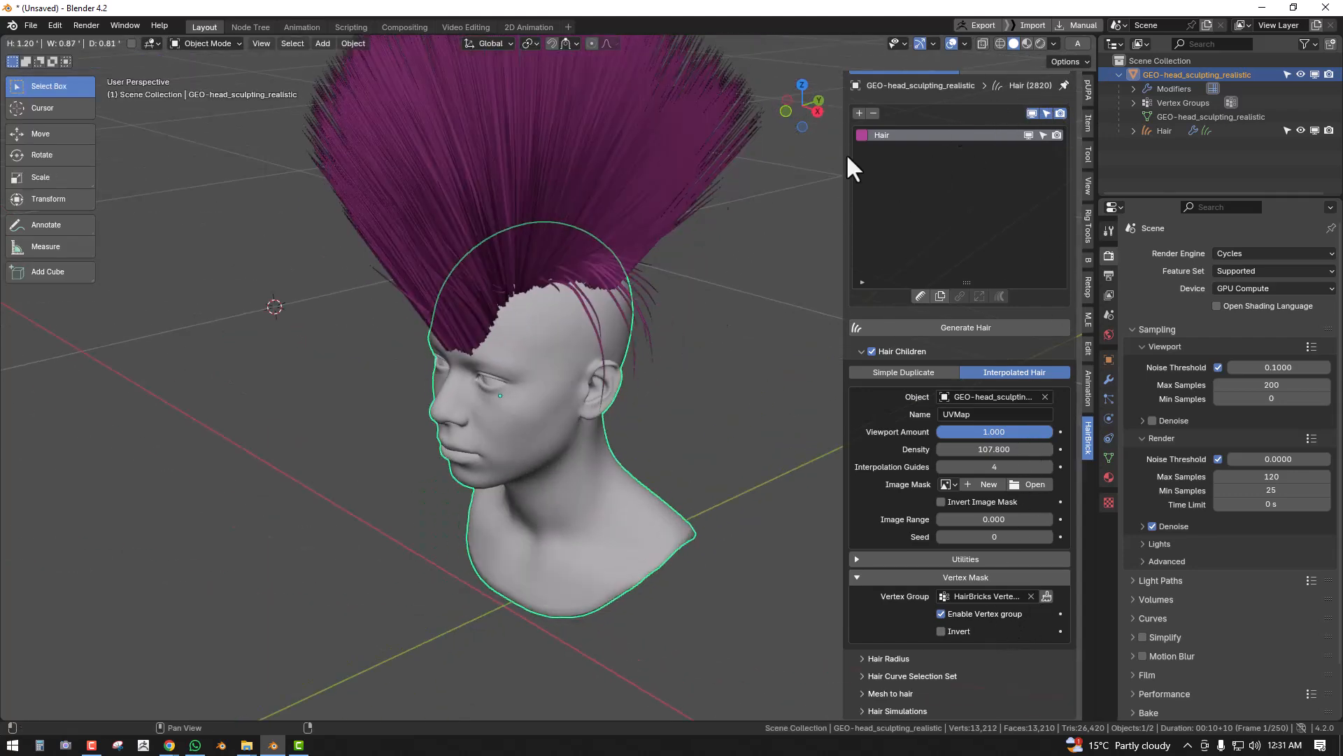
{"action": "middle_click_drag", "start_coordinate": [629, 352], "coordinate": [481, 302]}
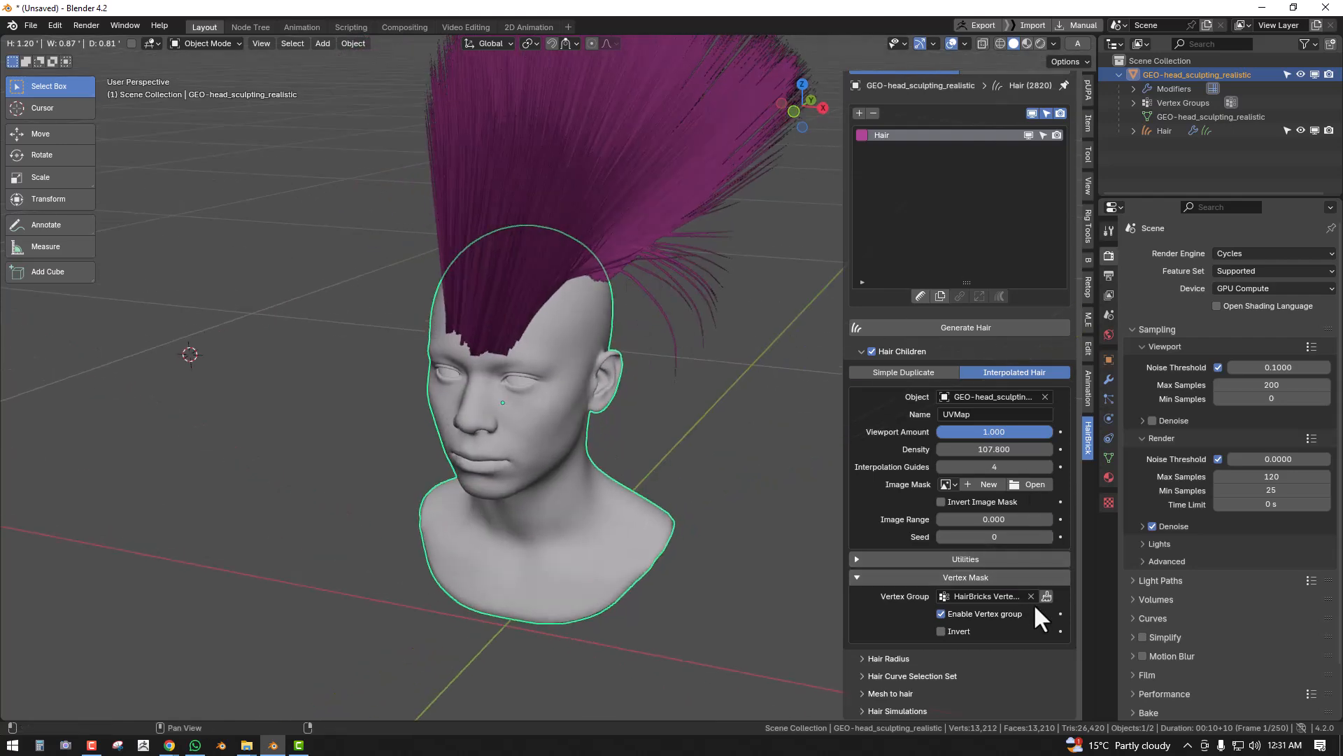
{"action": "left_click", "coordinate": [942, 614]}
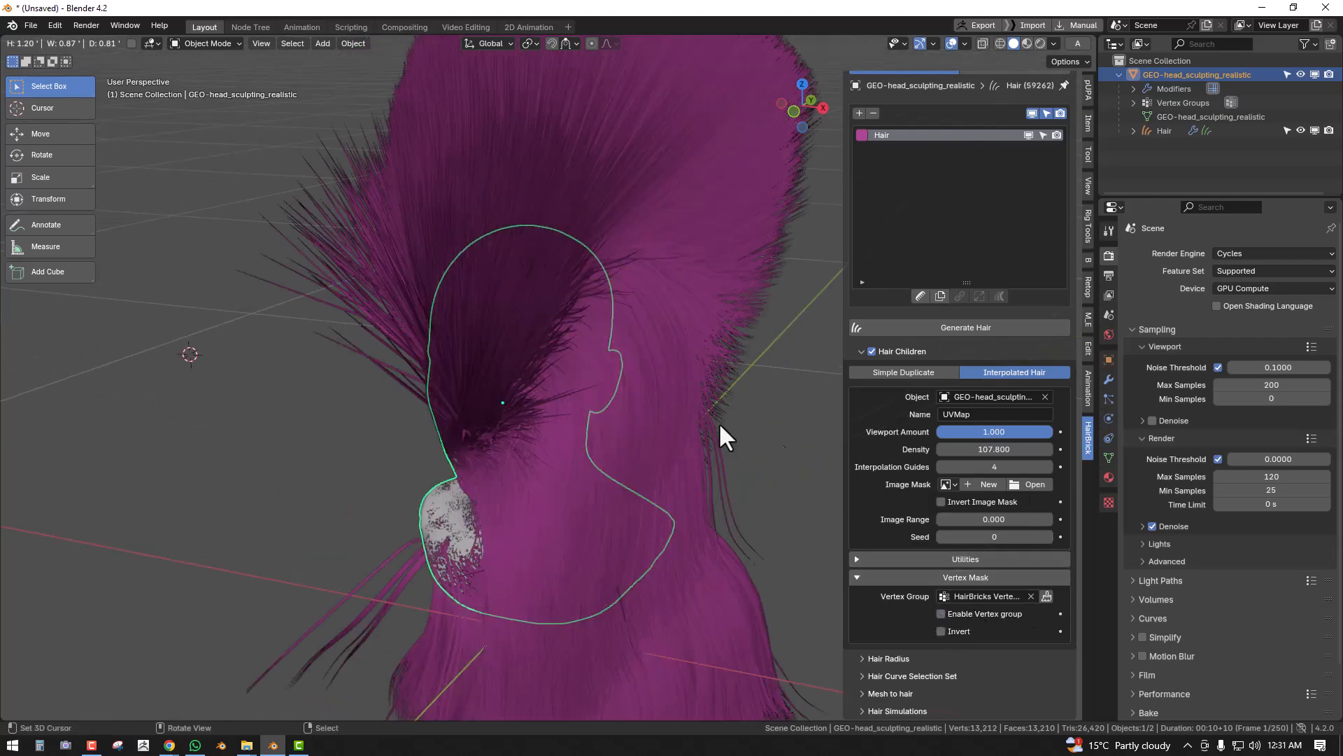
{"action": "left_click", "coordinate": [900, 577]}
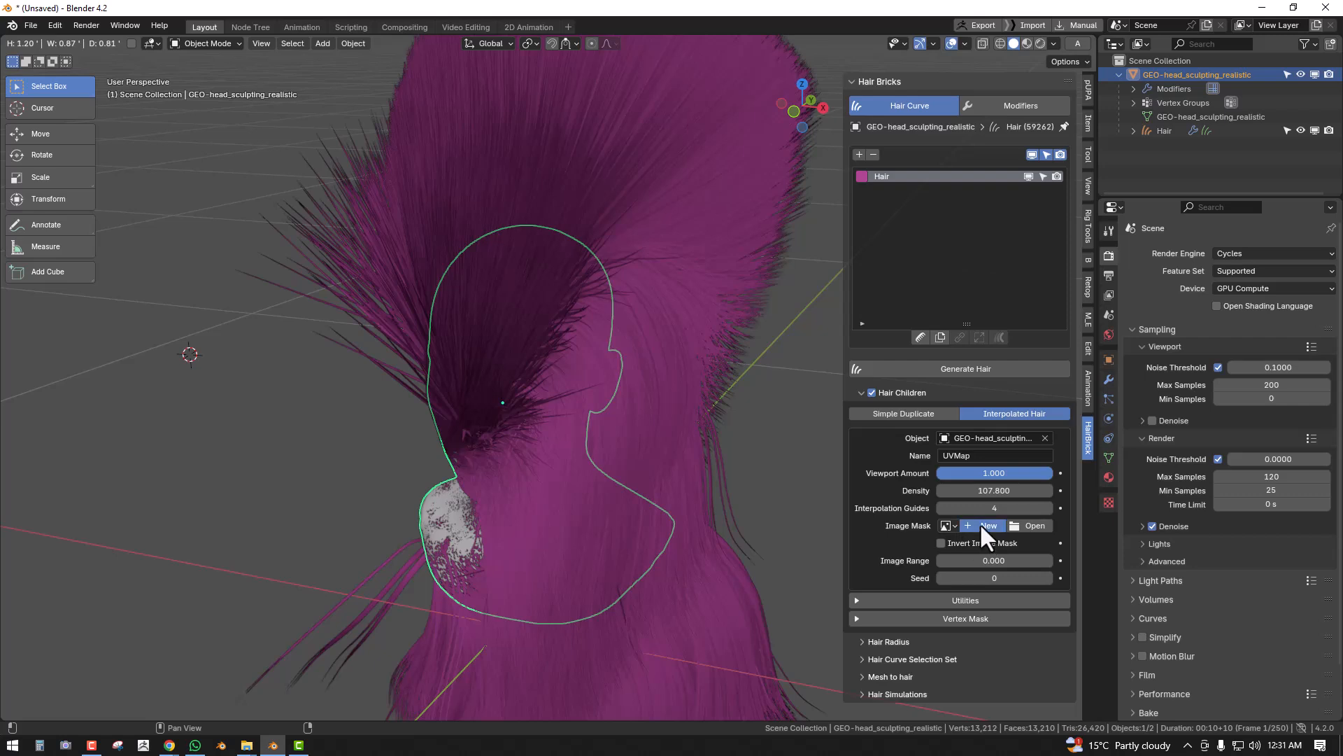
- Create a new white image named Untitled as the interpolated hair's image mask
{"action": "left_click", "coordinate": [981, 525]}
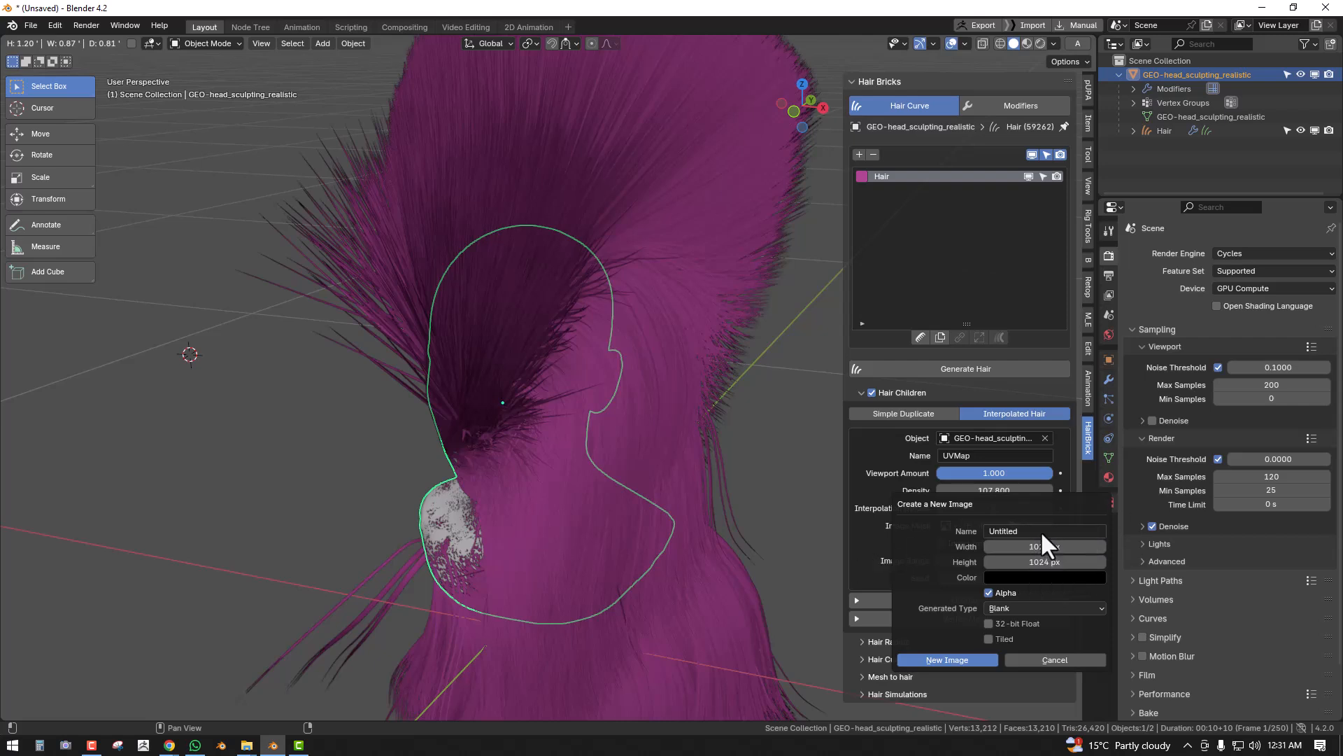
{"action": "left_click", "coordinate": [1050, 531]}
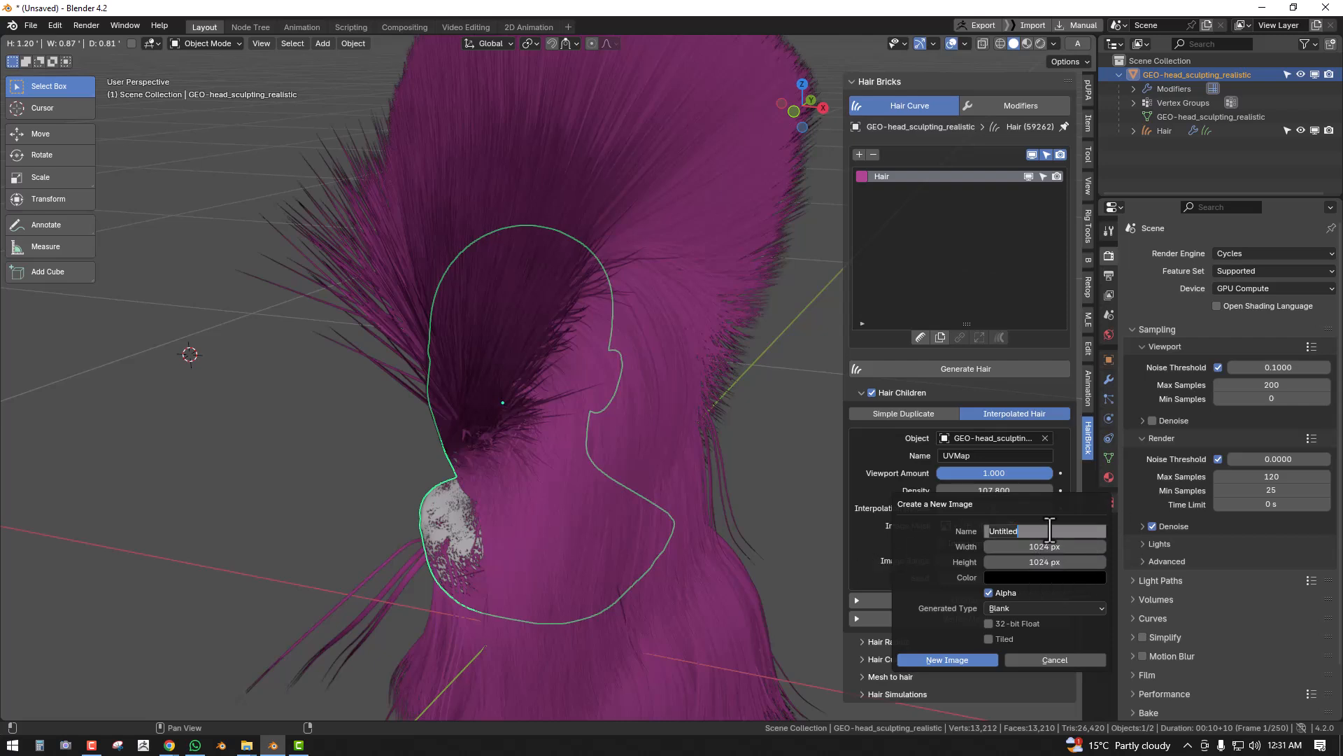
{"action": "left_click", "coordinate": [1060, 578]}
{"action": "left_click", "coordinate": [1060, 578]}
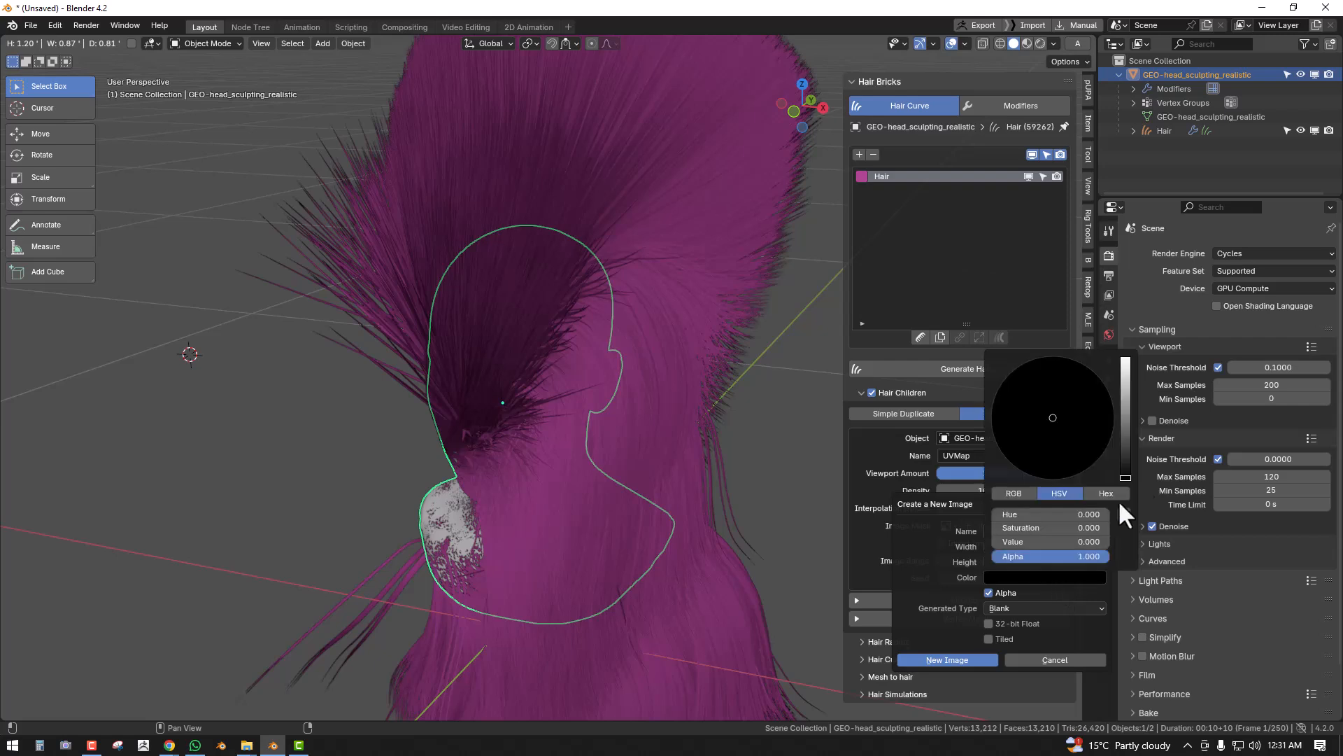
{"action": "left_click_drag", "start_coordinate": [1125, 476], "coordinate": [1125, 361]}
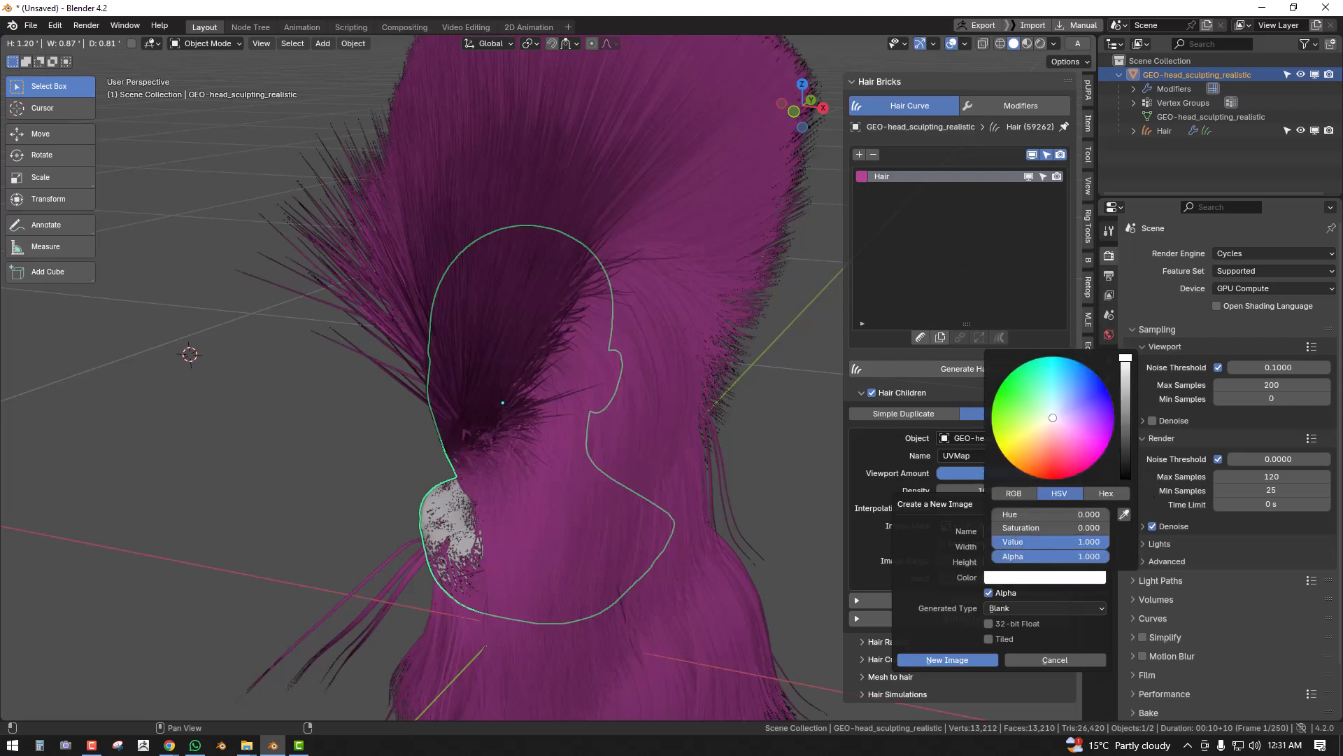
{"action": "left_click", "coordinate": [967, 656]}
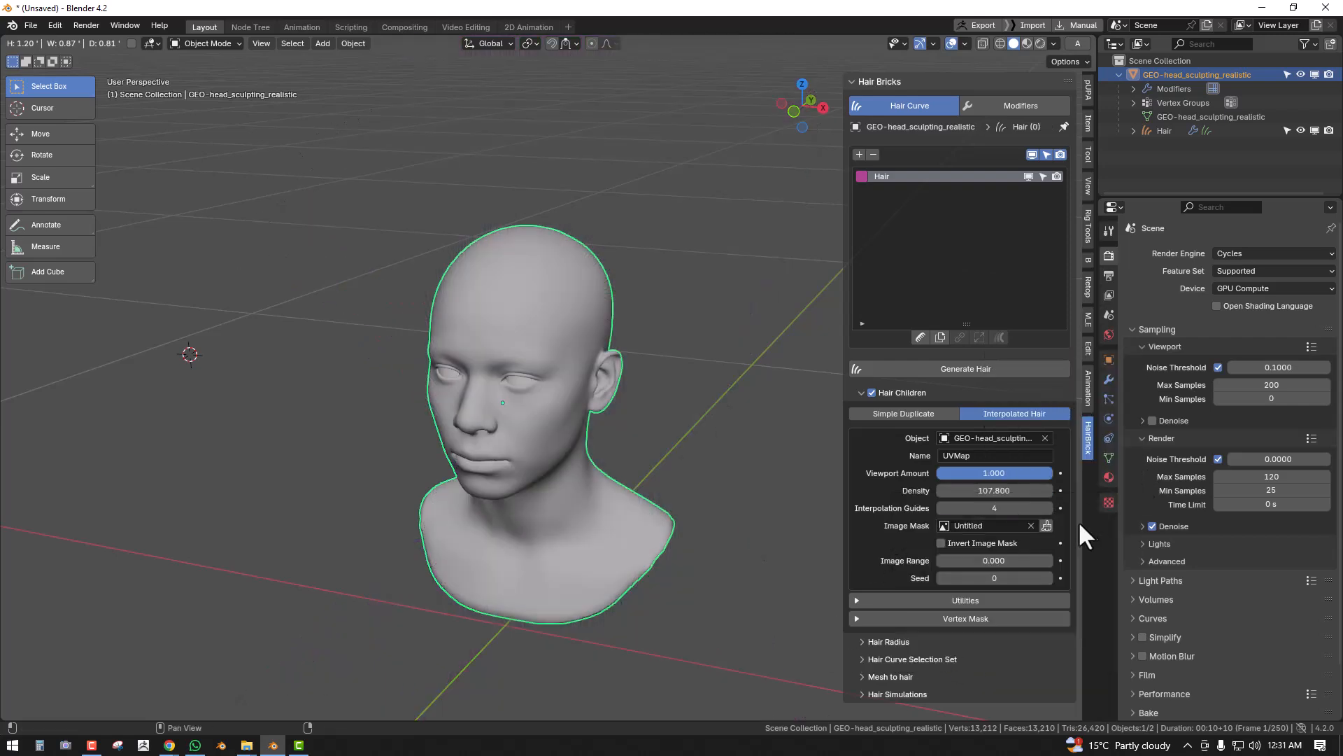
- Set the interpolated hair's viewport amount to 0 and start texture painting the mask image with the Draw brush
{"action": "left_click", "coordinate": [1048, 526]}
{"action": "left_click_drag", "start_coordinate": [1030, 472], "coordinate": [937, 473]}
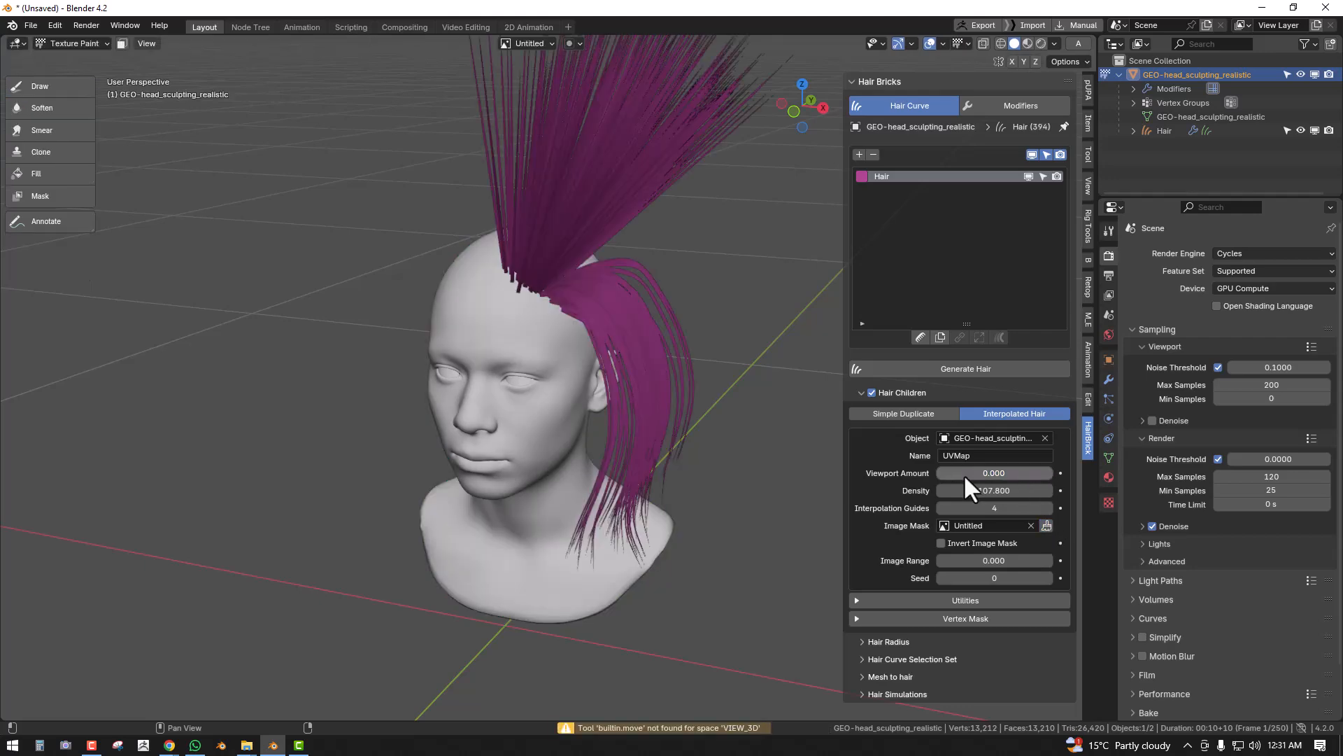
{"action": "left_click", "coordinate": [1047, 525]}
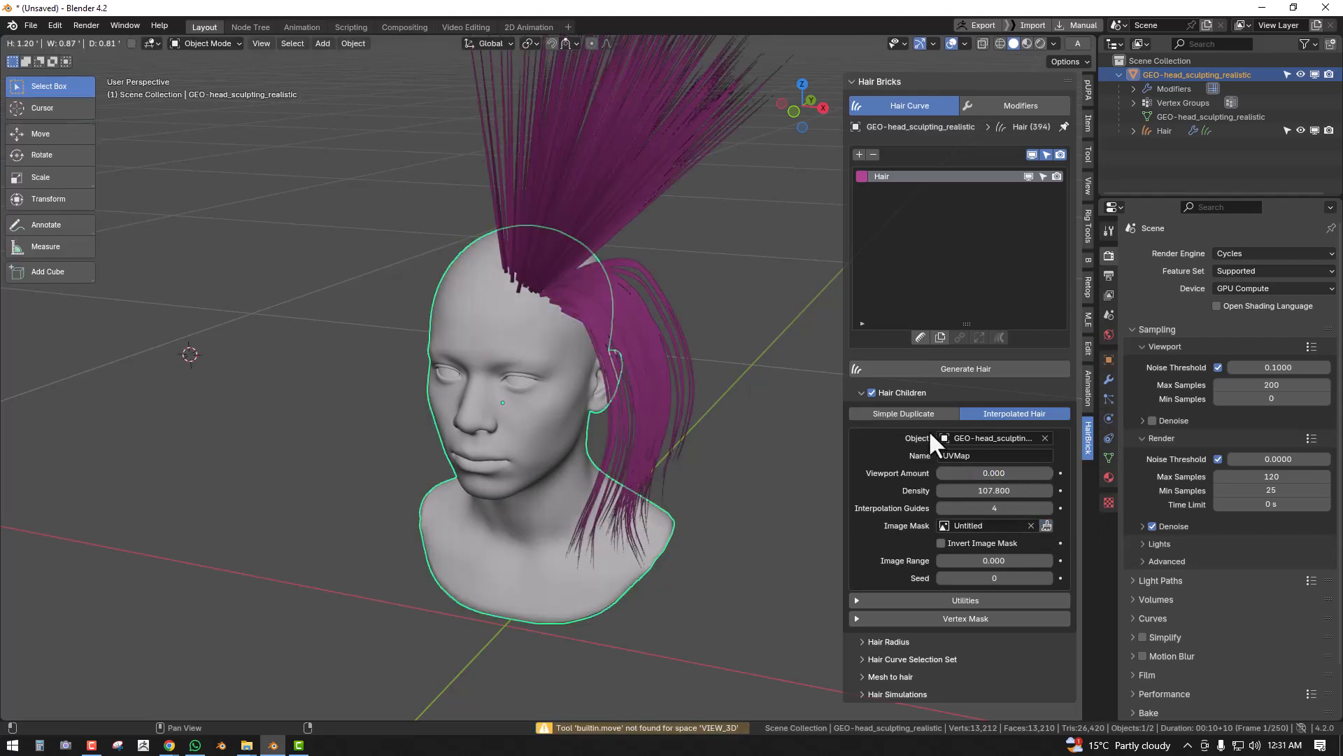
{"action": "left_click", "coordinate": [1047, 526]}
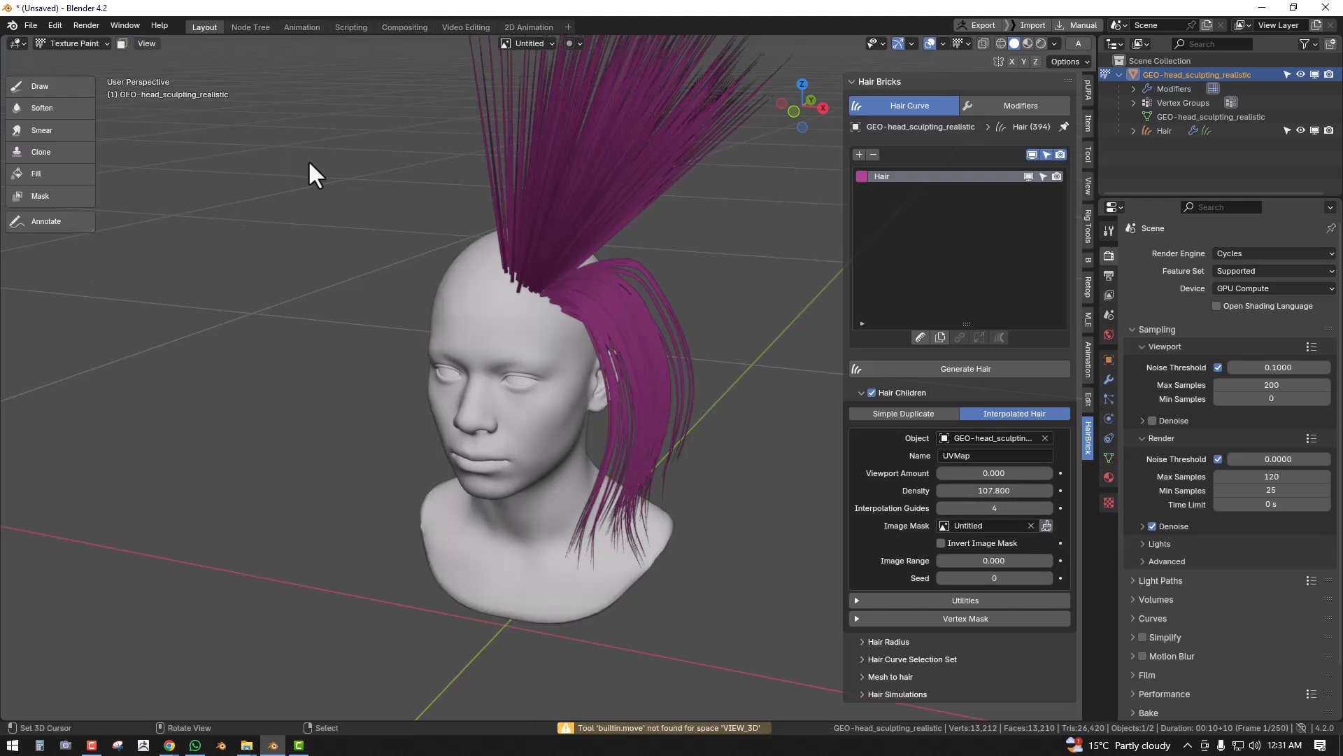
{"action": "left_click", "coordinate": [58, 88]}
{"action": "middle_click_drag", "start_coordinate": [548, 221], "coordinate": [533, 253]}
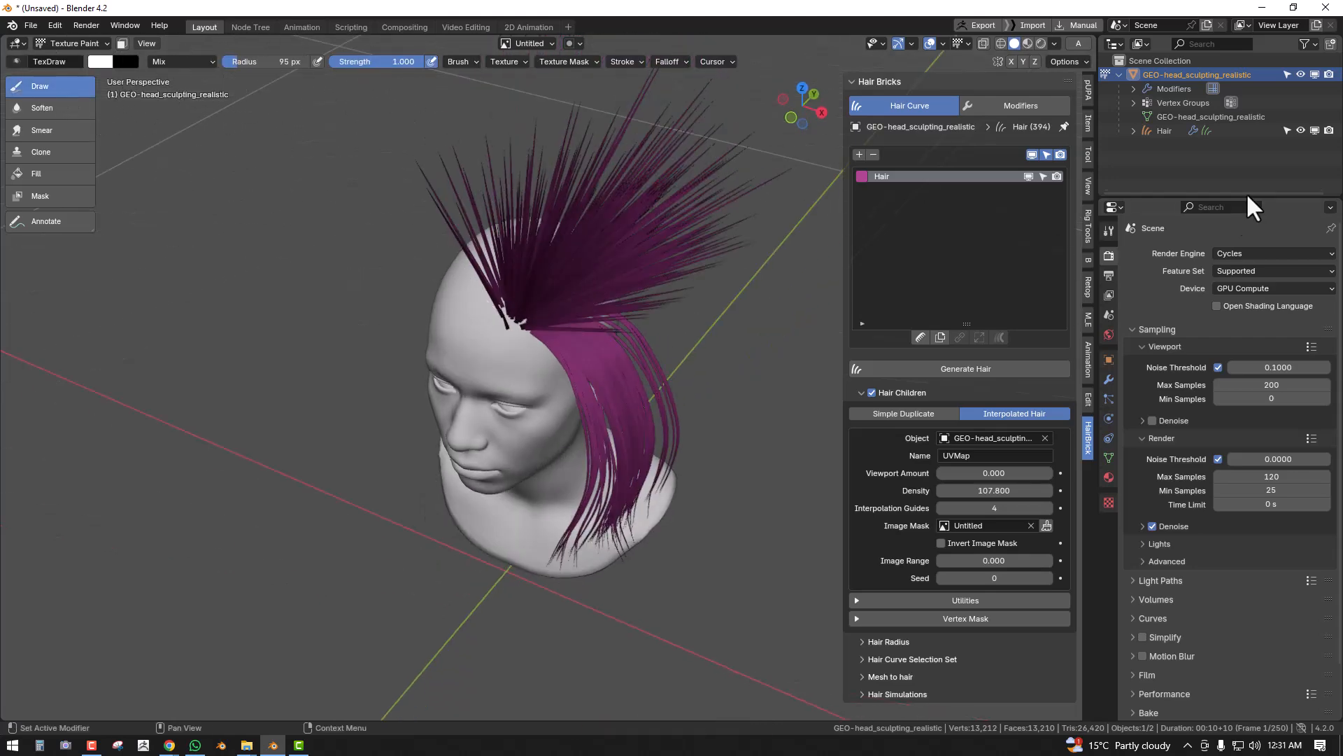
- Add a Trim hair modifier from the effects and set its intensity to 0.020
{"action": "left_click", "coordinate": [1002, 105]}
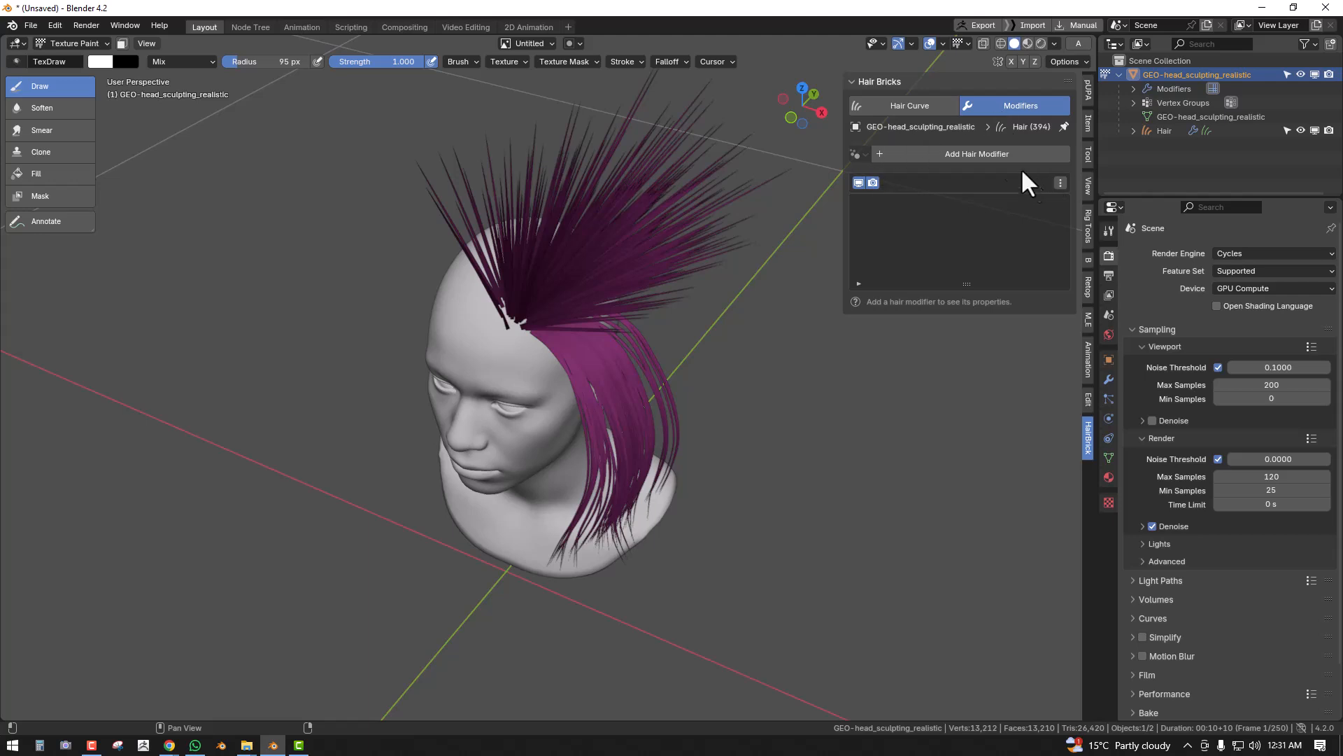
{"action": "left_click", "coordinate": [959, 153]}
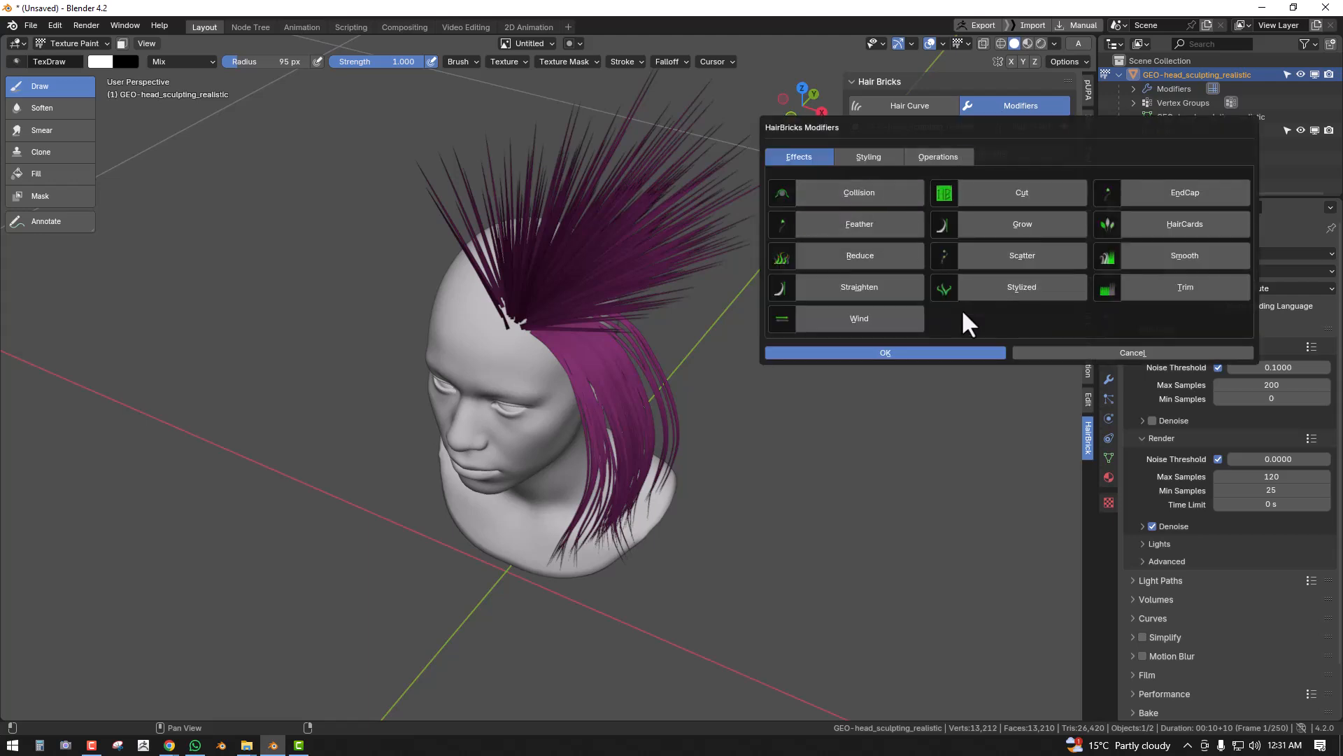
{"action": "left_click", "coordinate": [932, 161]}
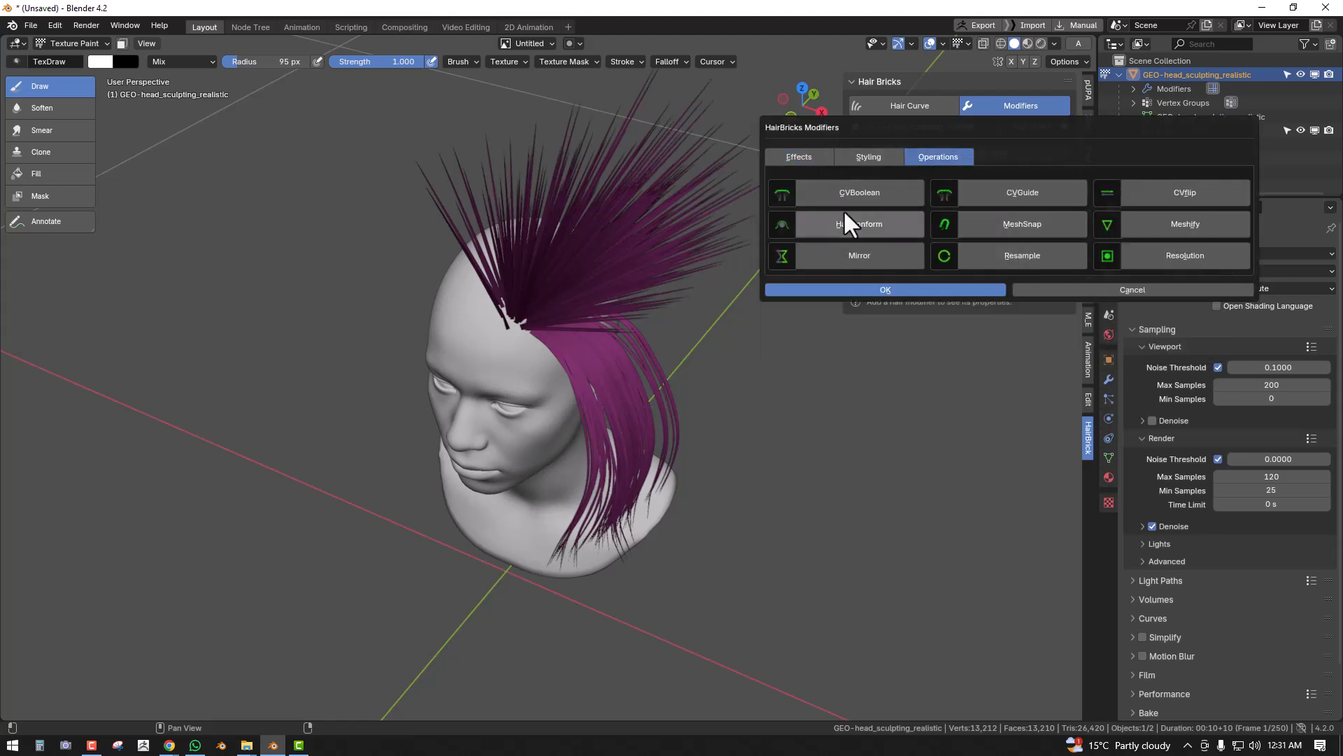
{"action": "left_click", "coordinate": [897, 154]}
{"action": "left_click", "coordinate": [804, 171]}
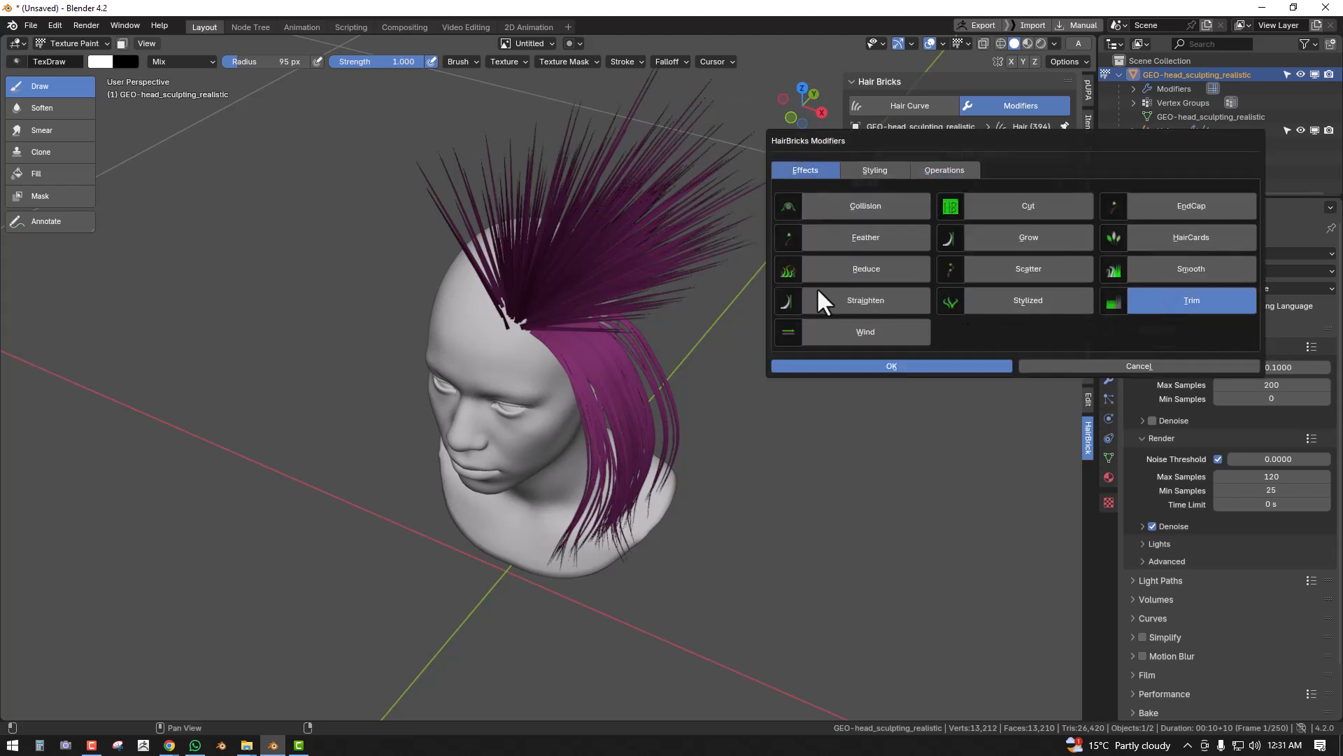
{"action": "key", "text": "Return"}
{"action": "left_click_drag", "start_coordinate": [1000, 337], "coordinate": [937, 338]}
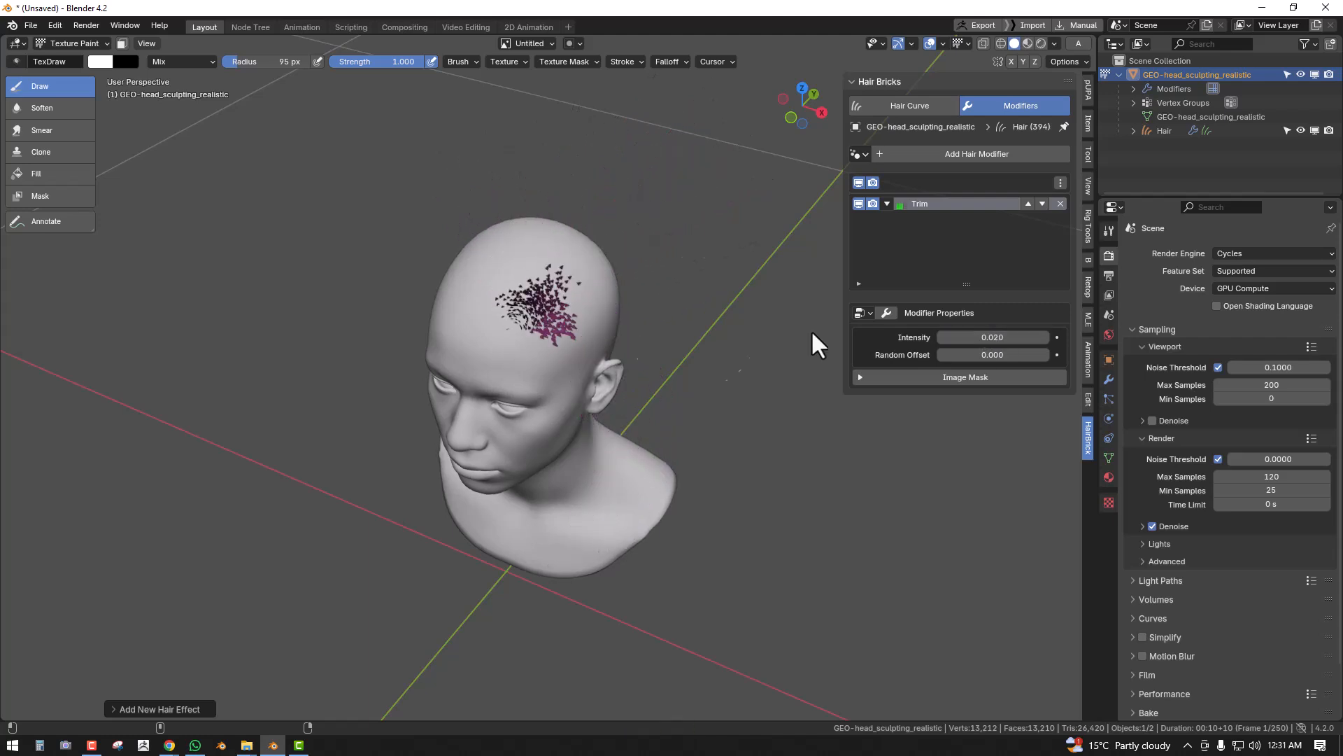
- Set the paint brush radius to 66 px and its colour to black
{"action": "scroll", "coordinate": [608, 283], "scroll_direction": "up", "scroll_amount": 4}
{"action": "middle_click_drag", "start_coordinate": [610, 279], "coordinate": [589, 288]}
{"action": "key", "text": "f"}
{"action": "left_click", "coordinate": [458, 257]}
{"action": "right_click", "coordinate": [507, 177]}
{"action": "left_click_drag", "start_coordinate": [498, 130], "coordinate": [503, 147]}
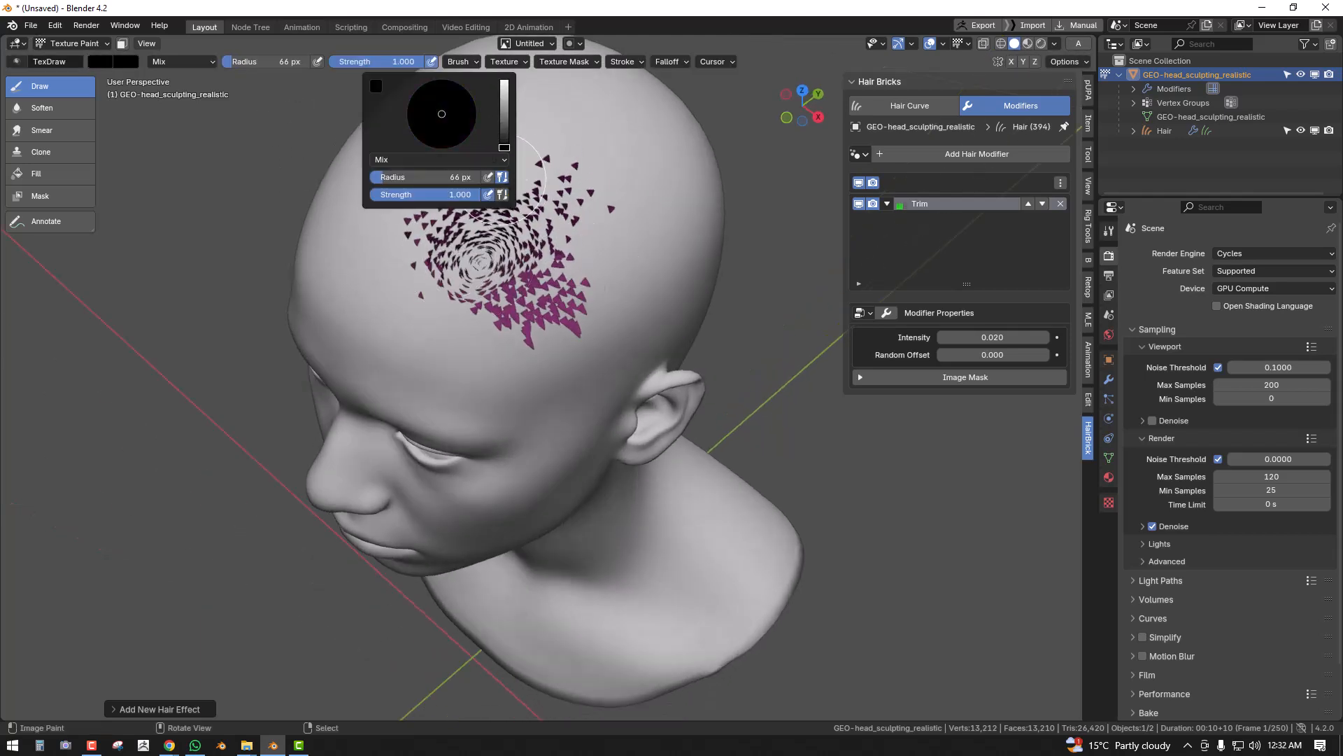
- Paint the scalp black around all the trimmed hair roots on the mask image
{"action": "mouse_move", "coordinate": [428, 304]}
{"action": "left_mouse_down"}
{"action": "mouse_move", "coordinate": [435, 274]}
{"action": "mouse_move", "coordinate": [418, 233]}
{"action": "mouse_move", "coordinate": [507, 214]}
{"action": "mouse_move", "coordinate": [569, 180]}
{"action": "mouse_move", "coordinate": [442, 277]}
{"action": "mouse_move", "coordinate": [470, 279]}
{"action": "left_mouse_up"}
{"action": "middle_click_drag", "start_coordinate": [535, 315], "coordinate": [487, 265]}
{"action": "mouse_move", "coordinate": [485, 264]}
{"action": "left_mouse_down"}
{"action": "mouse_move", "coordinate": [524, 282]}
{"action": "mouse_move", "coordinate": [507, 230]}
{"action": "mouse_move", "coordinate": [532, 261]}
{"action": "mouse_move", "coordinate": [521, 293]}
{"action": "mouse_move", "coordinate": [493, 312]}
{"action": "left_mouse_up"}
{"action": "mouse_move", "coordinate": [493, 312]}
{"action": "middle_mouse_down"}
{"action": "mouse_move", "coordinate": [604, 256]}
{"action": "mouse_move", "coordinate": [535, 236]}
{"action": "middle_mouse_up"}
{"action": "mouse_move", "coordinate": [541, 175]}
{"action": "middle_mouse_down"}
{"action": "mouse_move", "coordinate": [624, 193]}
{"action": "mouse_move", "coordinate": [606, 190]}
{"action": "middle_mouse_up"}
{"action": "mouse_move", "coordinate": [533, 193]}
{"action": "left_mouse_down"}
{"action": "mouse_move", "coordinate": [546, 160]}
{"action": "mouse_move", "coordinate": [522, 187]}
{"action": "mouse_move", "coordinate": [550, 160]}
{"action": "left_mouse_up"}
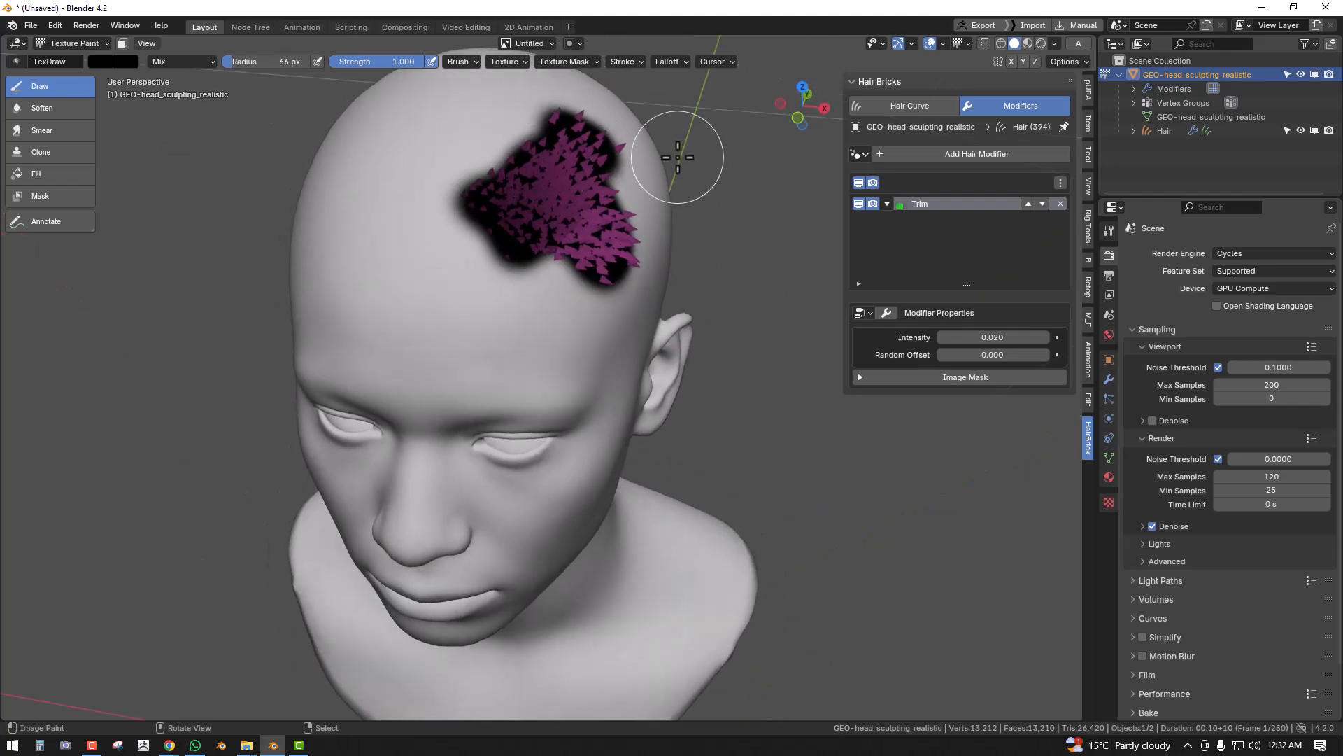
- Save all images from the texture slot settings, then return to Object Mode with nothing selected
{"action": "right_click", "coordinate": [655, 157]}
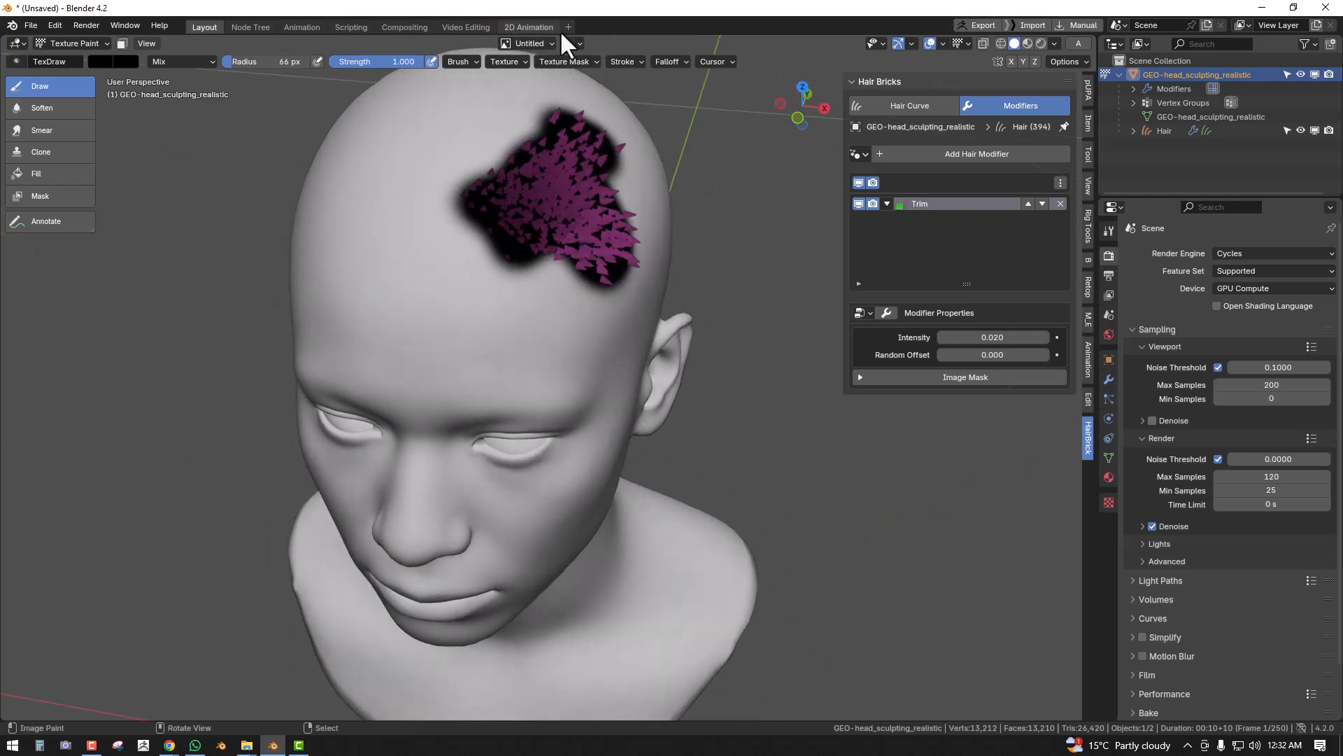
{"action": "left_click", "coordinate": [531, 43]}
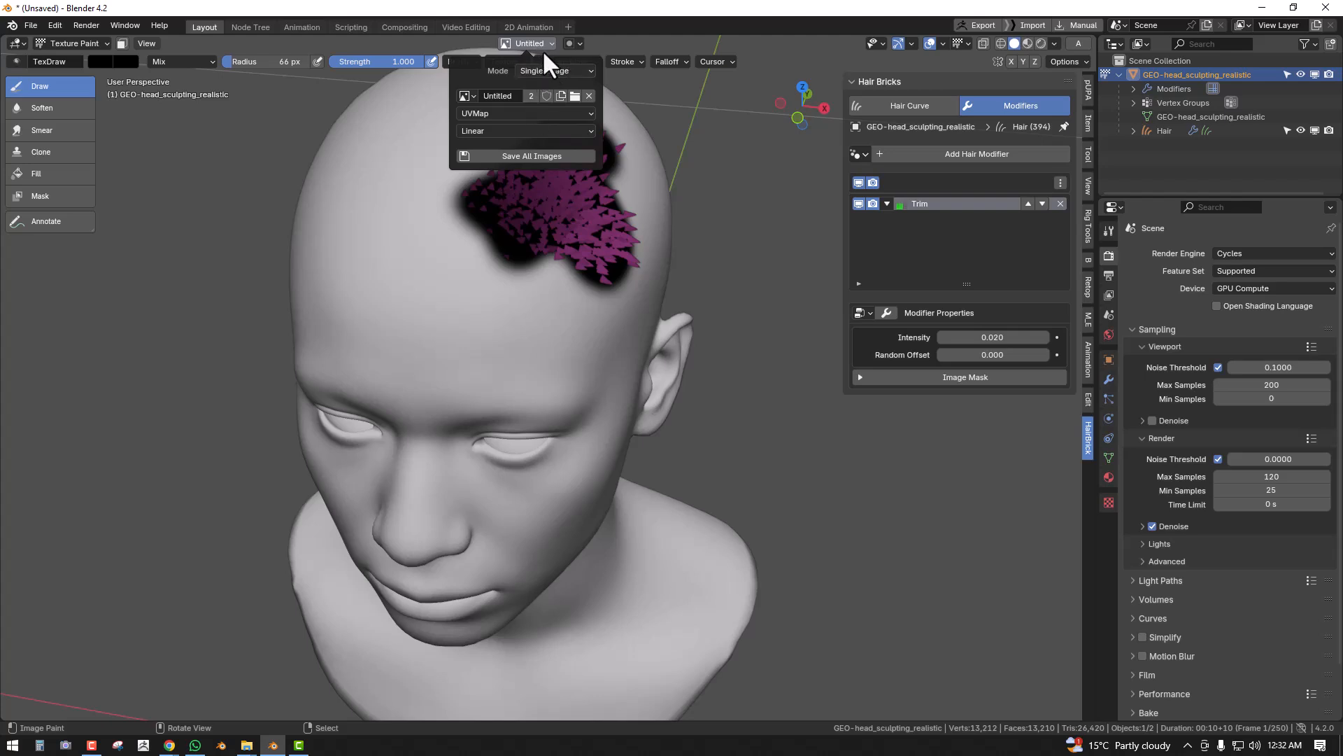
{"action": "left_click", "coordinate": [537, 158]}
{"action": "middle_click_drag", "start_coordinate": [642, 224], "coordinate": [585, 215]}
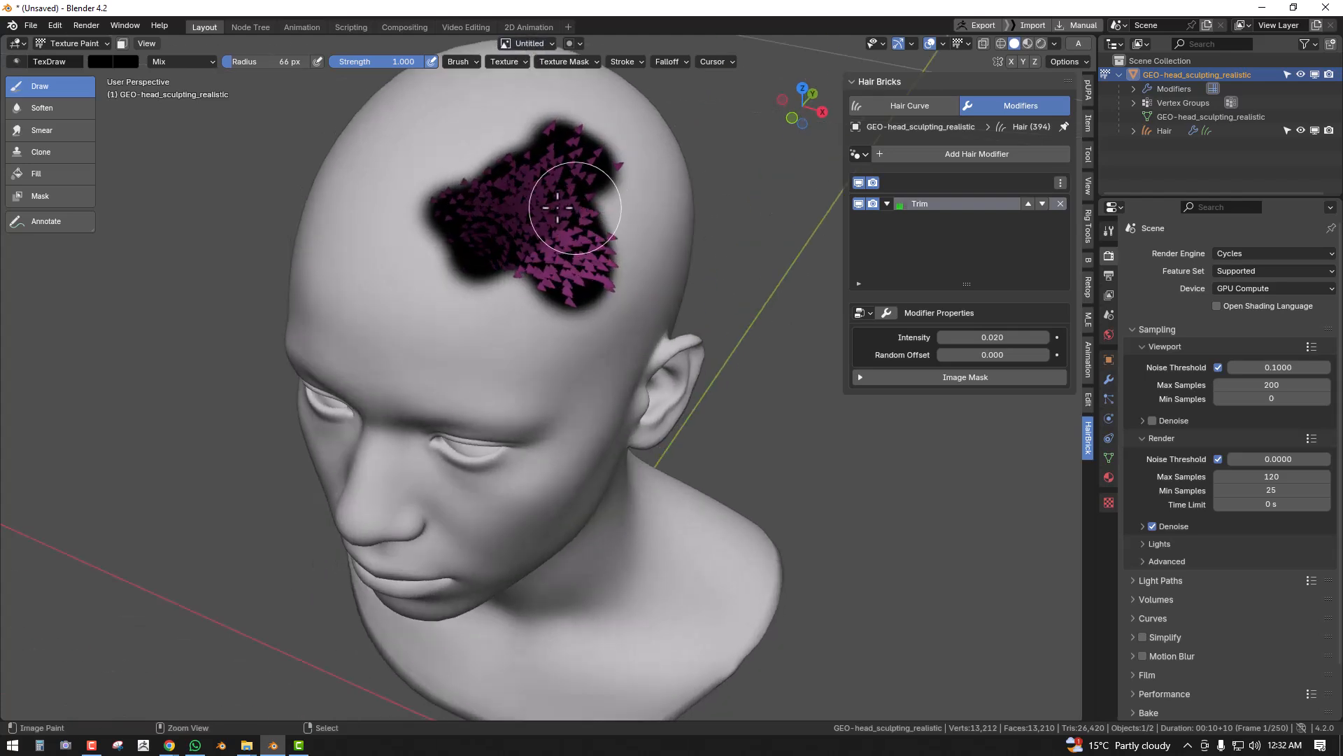
{"action": "key", "text": "ctrl+Tab"}
{"action": "left_click", "coordinate": [493, 210]}
{"action": "key", "text": "alt+a"}
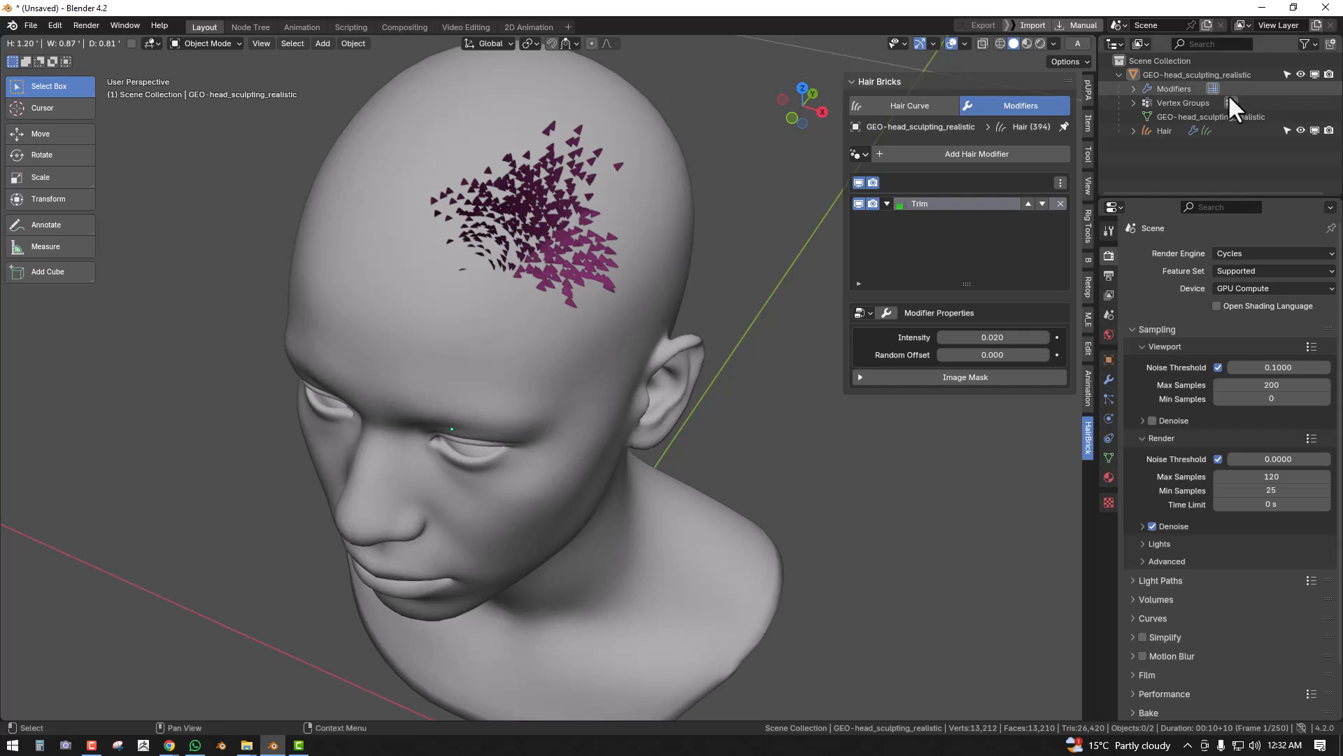
- Inspect the painted Untitled mask in an Image Editor, then restore the Outliner
{"action": "key", "text": "shift+F10"}
{"action": "scroll", "coordinate": [1294, 126], "scroll_direction": "down", "scroll_amount": 5}
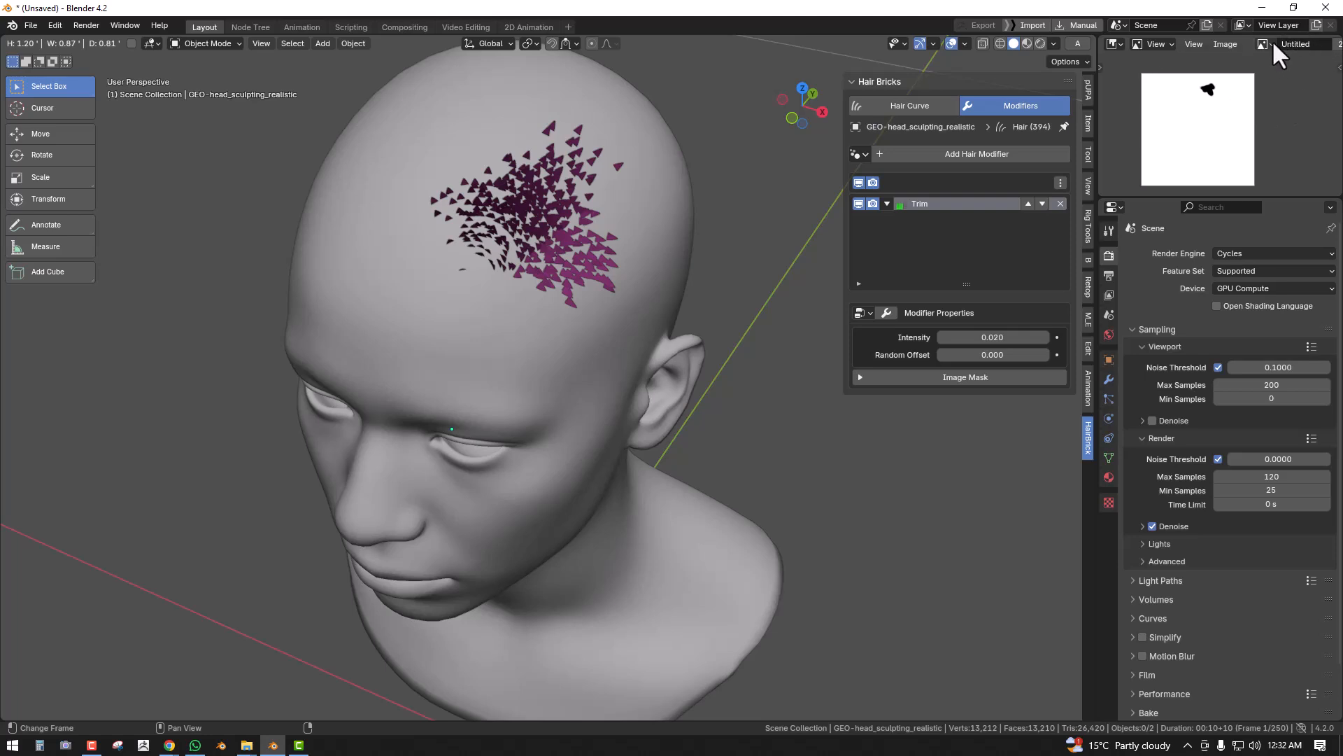
{"action": "scroll", "coordinate": [1286, 42], "scroll_direction": "right", "scroll_amount": 3}
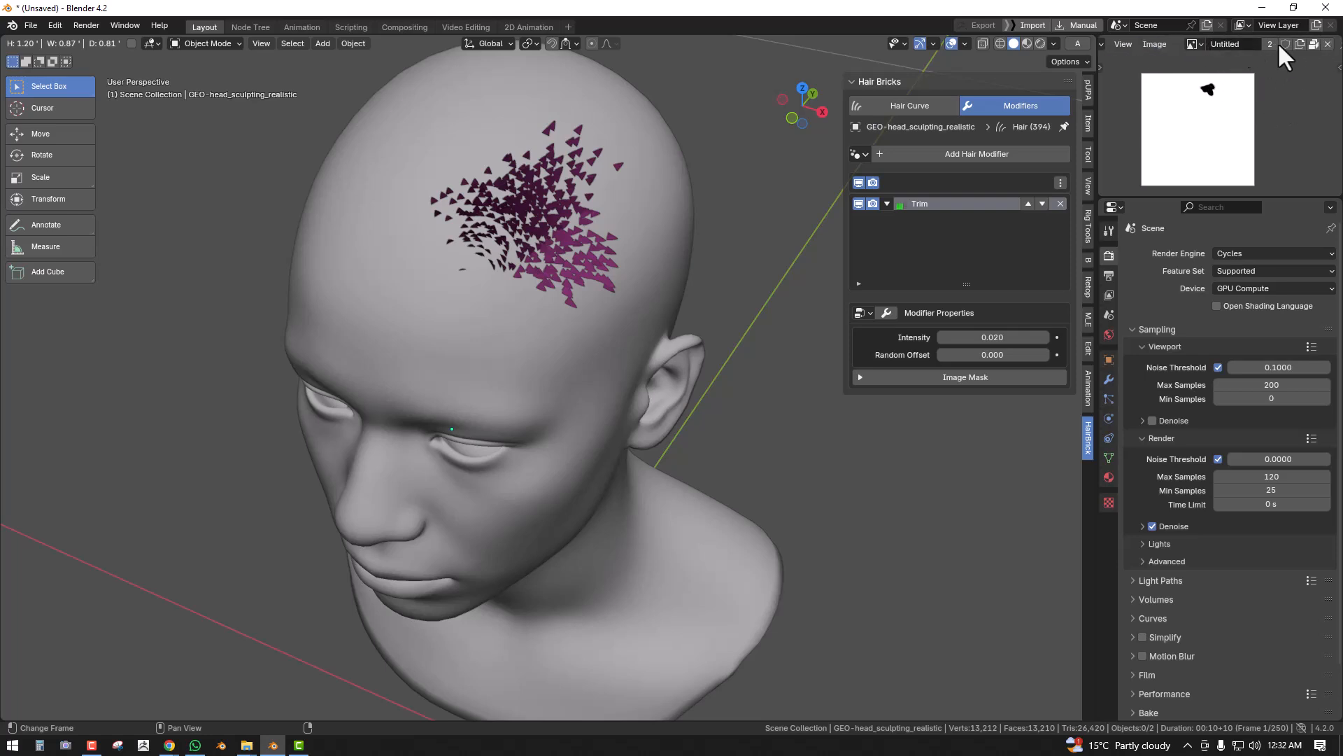
{"action": "scroll", "coordinate": [1211, 47], "scroll_direction": "left", "scroll_amount": 2}
{"action": "left_click", "coordinate": [1191, 43]}
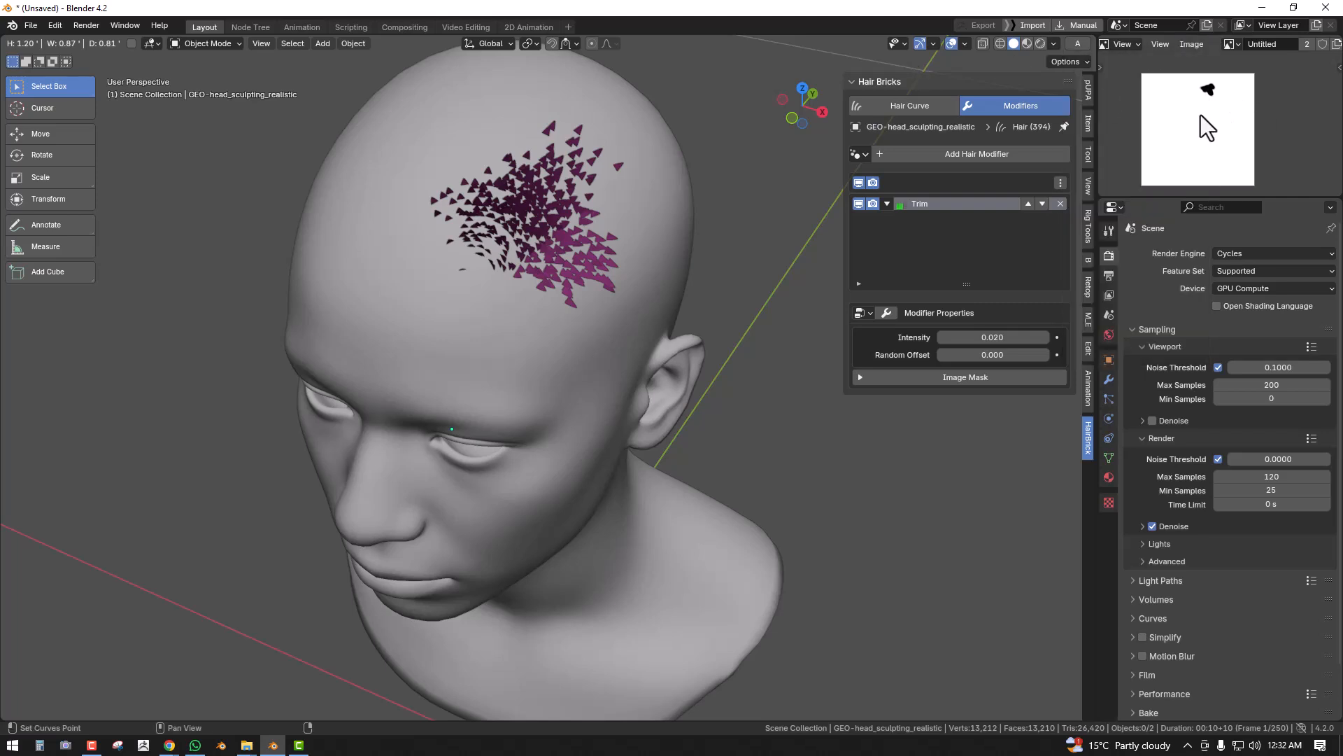
{"action": "key", "text": "shift+F9"}
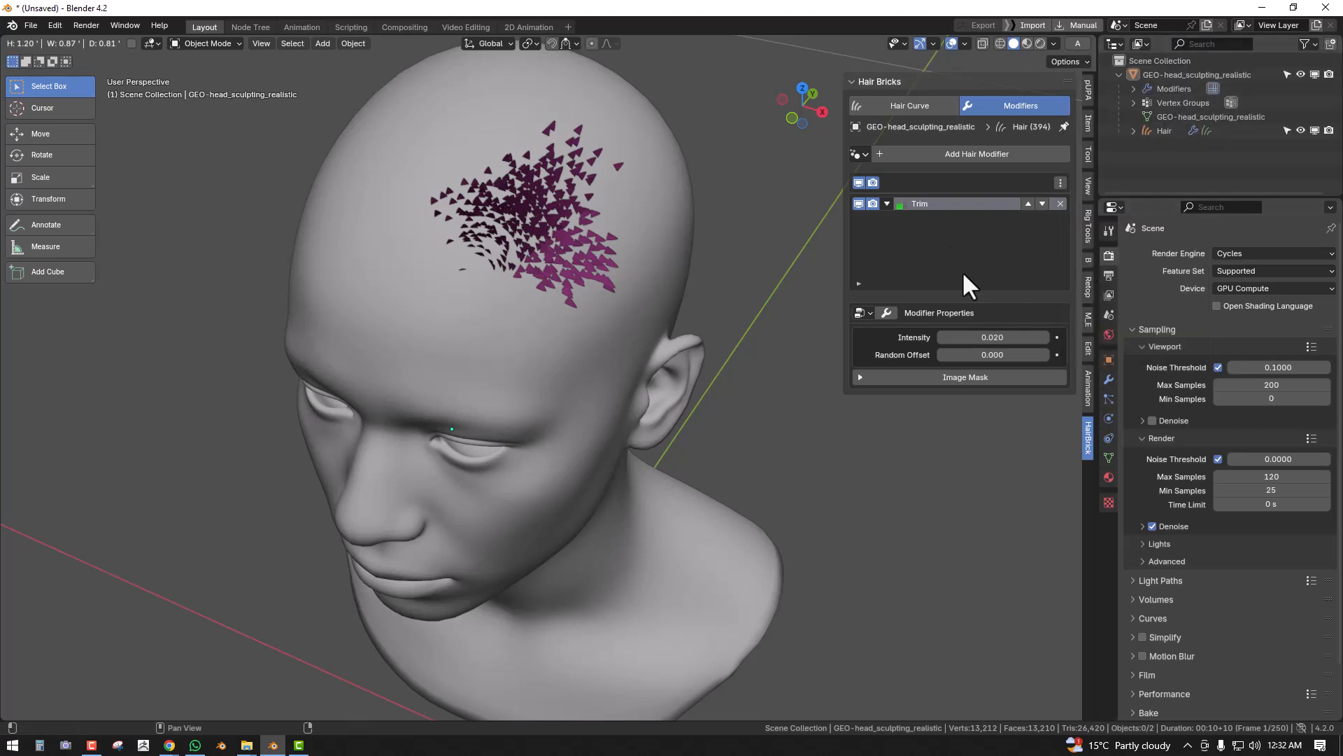
- Delete the Trim hair modifier and set the interpolated hair's viewport amount to 1
{"action": "left_click", "coordinate": [1060, 204]}
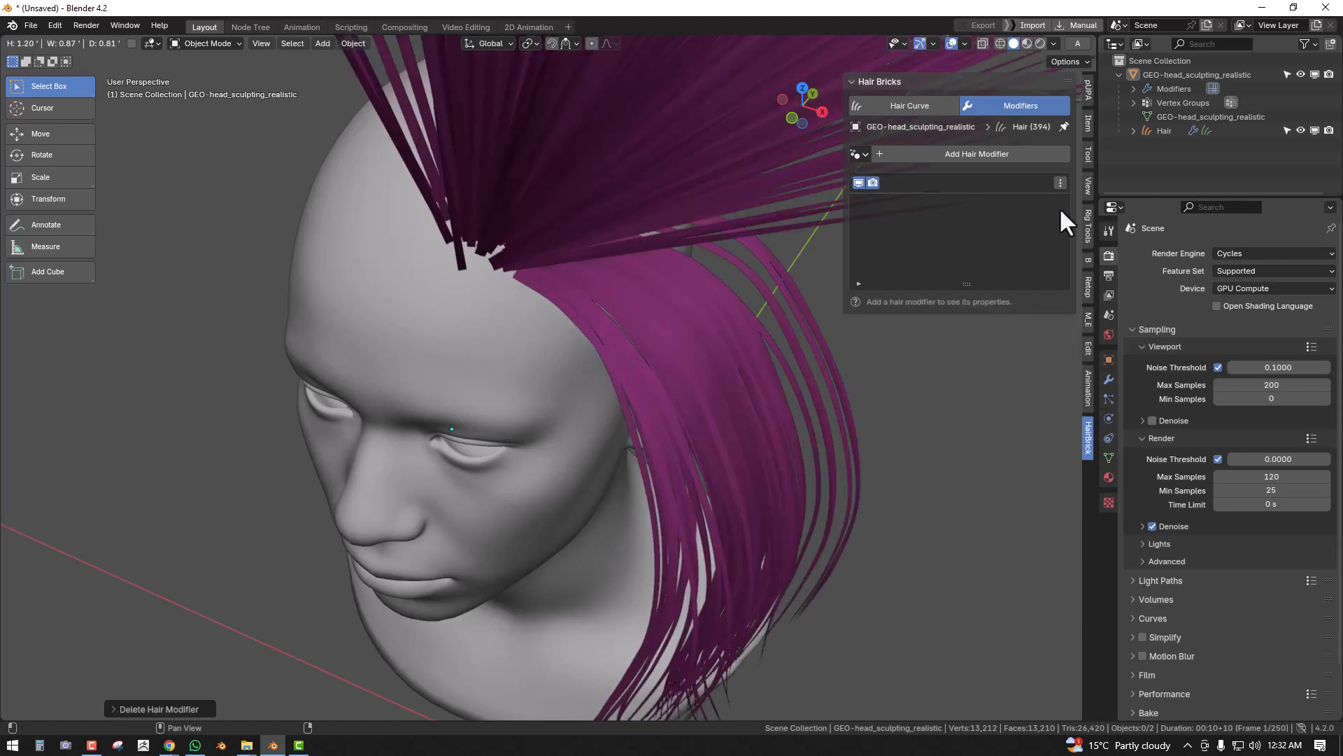
{"action": "left_click", "coordinate": [883, 95]}
{"action": "left_click_drag", "start_coordinate": [940, 473], "coordinate": [1052, 473]}
{"action": "scroll", "coordinate": [483, 345], "scroll_direction": "down", "scroll_amount": 5}
{"action": "key", "text": "KP_1"}
{"action": "mouse_move", "coordinate": [640, 325]}
{"action": "middle_mouse_down"}
{"action": "mouse_move", "coordinate": [665, 350]}
{"action": "mouse_move", "coordinate": [661, 334]}
{"action": "middle_mouse_up"}
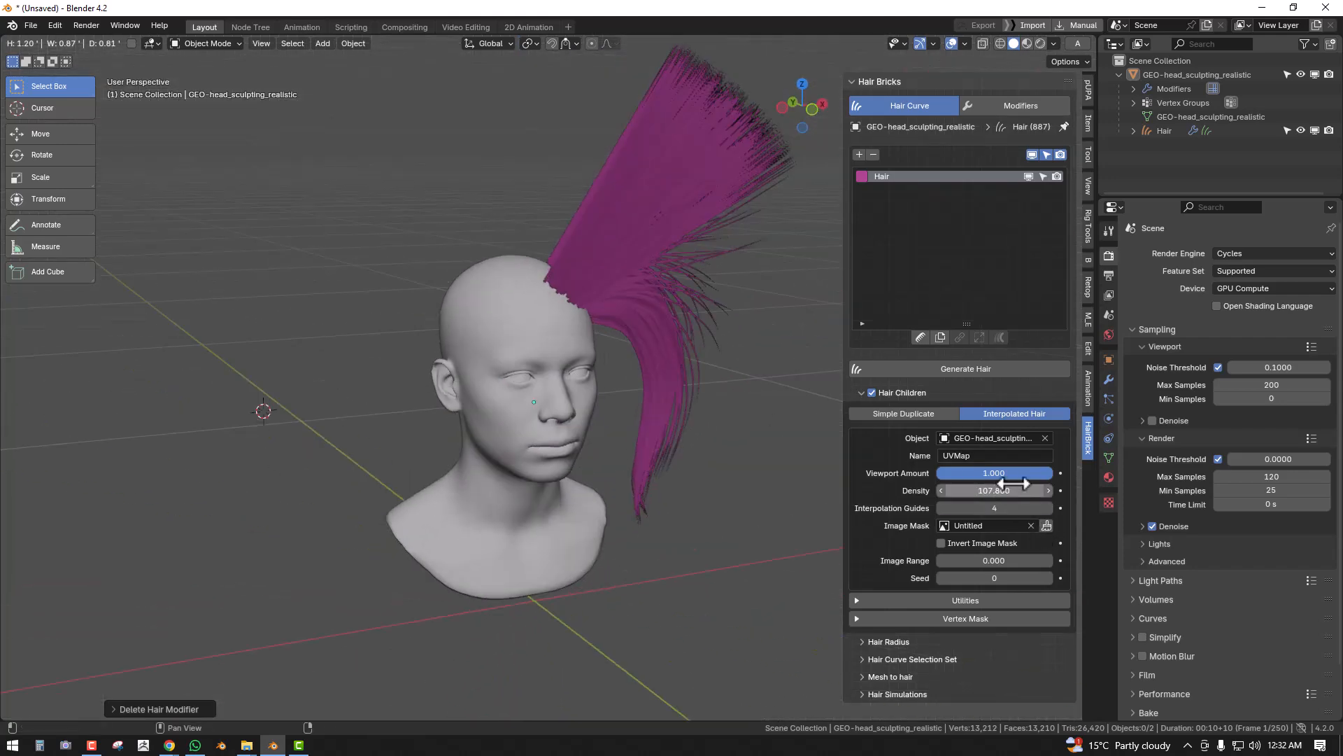
- Set the interpolated hair's density to 46.9 and check the masked hair from the side and back
{"action": "left_click_drag", "start_coordinate": [1007, 490], "coordinate": [931, 490]}
{"action": "middle_click_drag", "start_coordinate": [658, 402], "coordinate": [516, 381]}
{"action": "scroll", "coordinate": [652, 337], "scroll_direction": "up", "scroll_amount": 3}
{"action": "middle_click_drag", "start_coordinate": [687, 310], "coordinate": [653, 336]}
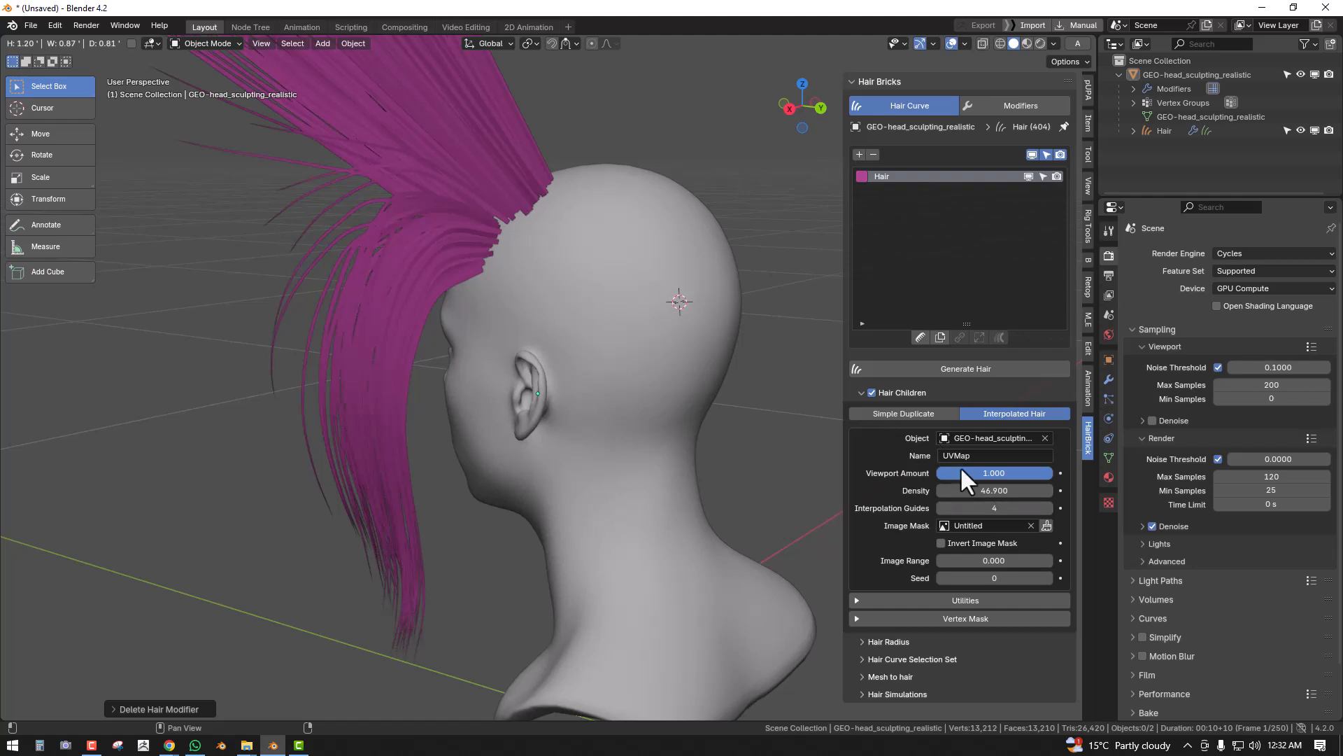
- Disable Hair Children, collapse its settings, and open the Hair Radius settings
{"action": "left_click", "coordinate": [872, 396]}
{"action": "left_click", "coordinate": [872, 393]}
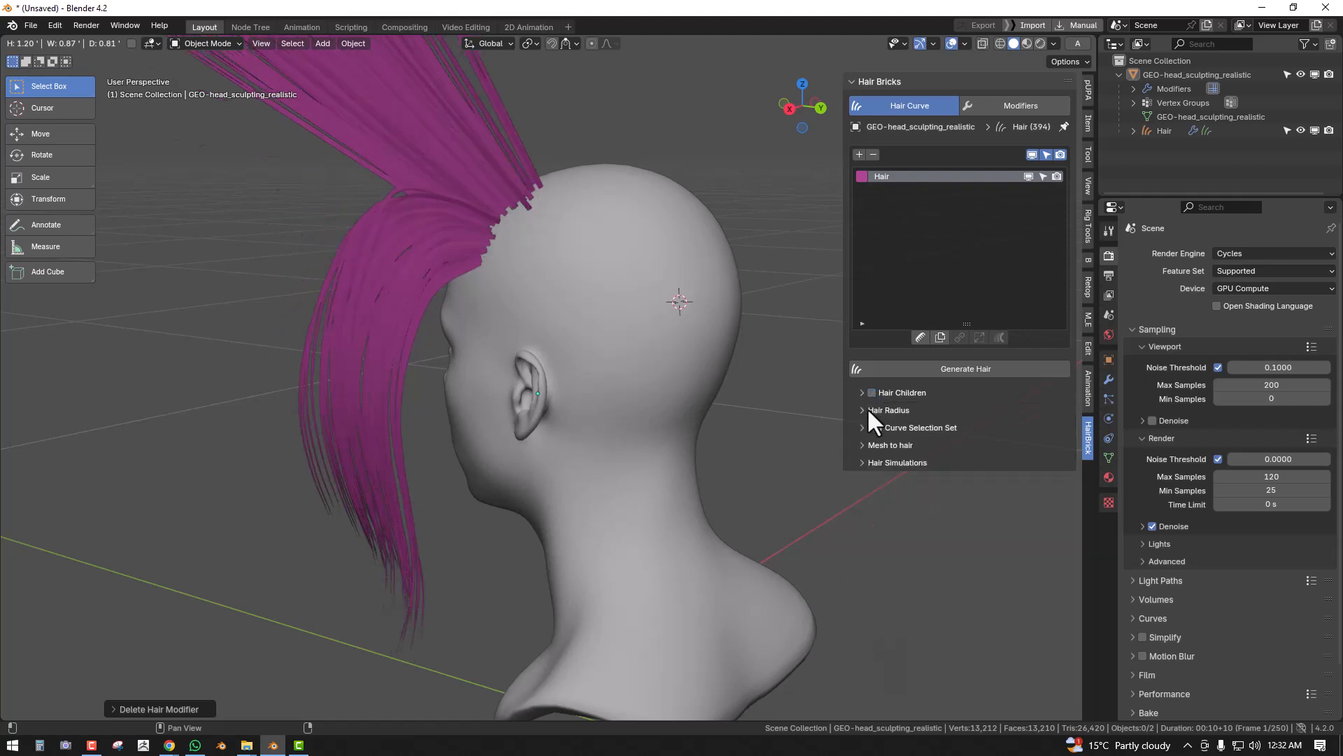
{"action": "left_click", "coordinate": [879, 407]}
{"action": "middle_click_drag", "start_coordinate": [657, 427], "coordinate": [745, 432]}
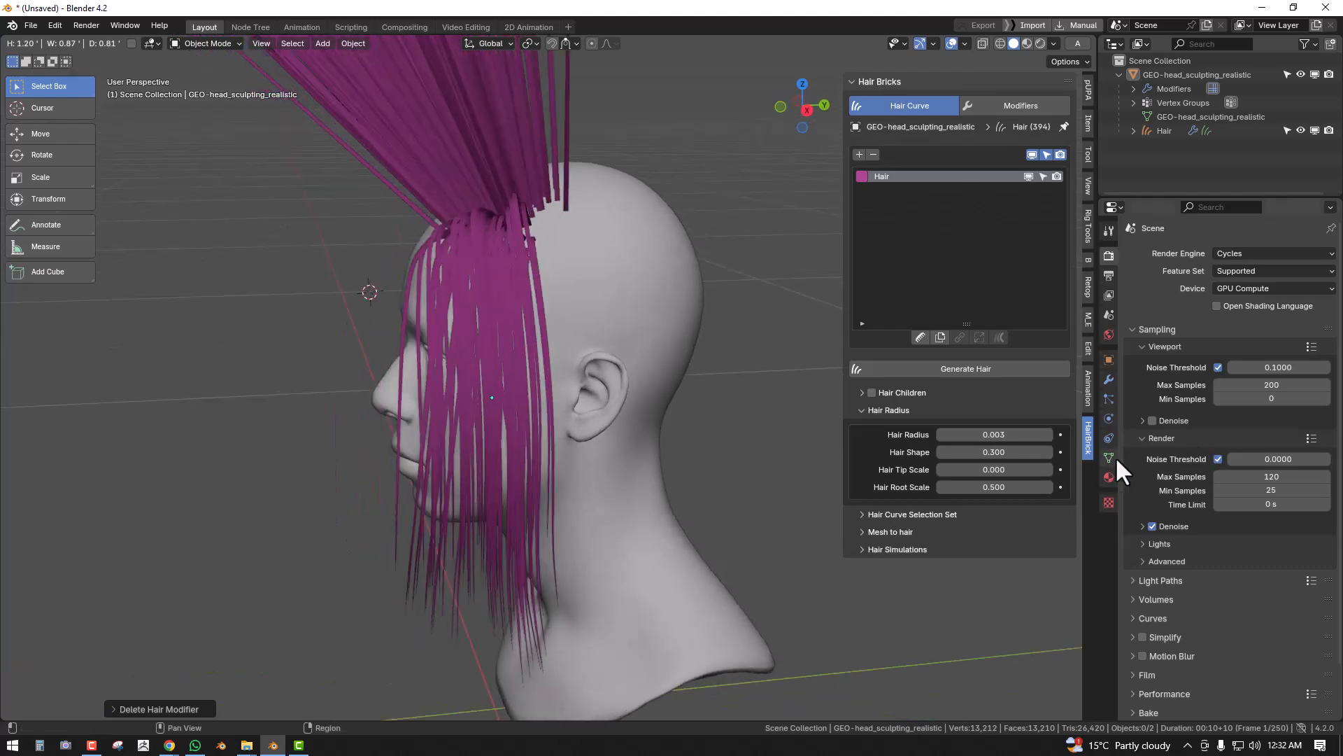
- Try hair radius values of 0.04 and 0.004 on the hair curves
{"action": "mouse_move", "coordinate": [1022, 438]}
{"action": "left_mouse_down"}
{"action": "mouse_move", "coordinate": [1049, 438]}
{"action": "mouse_move", "coordinate": [1000, 438]}
{"action": "left_mouse_up"}
{"action": "mouse_move", "coordinate": [1026, 438]}
{"action": "left_mouse_down"}
{"action": "mouse_move", "coordinate": [1043, 438]}
{"action": "mouse_move", "coordinate": [1025, 438]}
{"action": "left_mouse_up"}
{"action": "left_click", "coordinate": [1024, 438]}
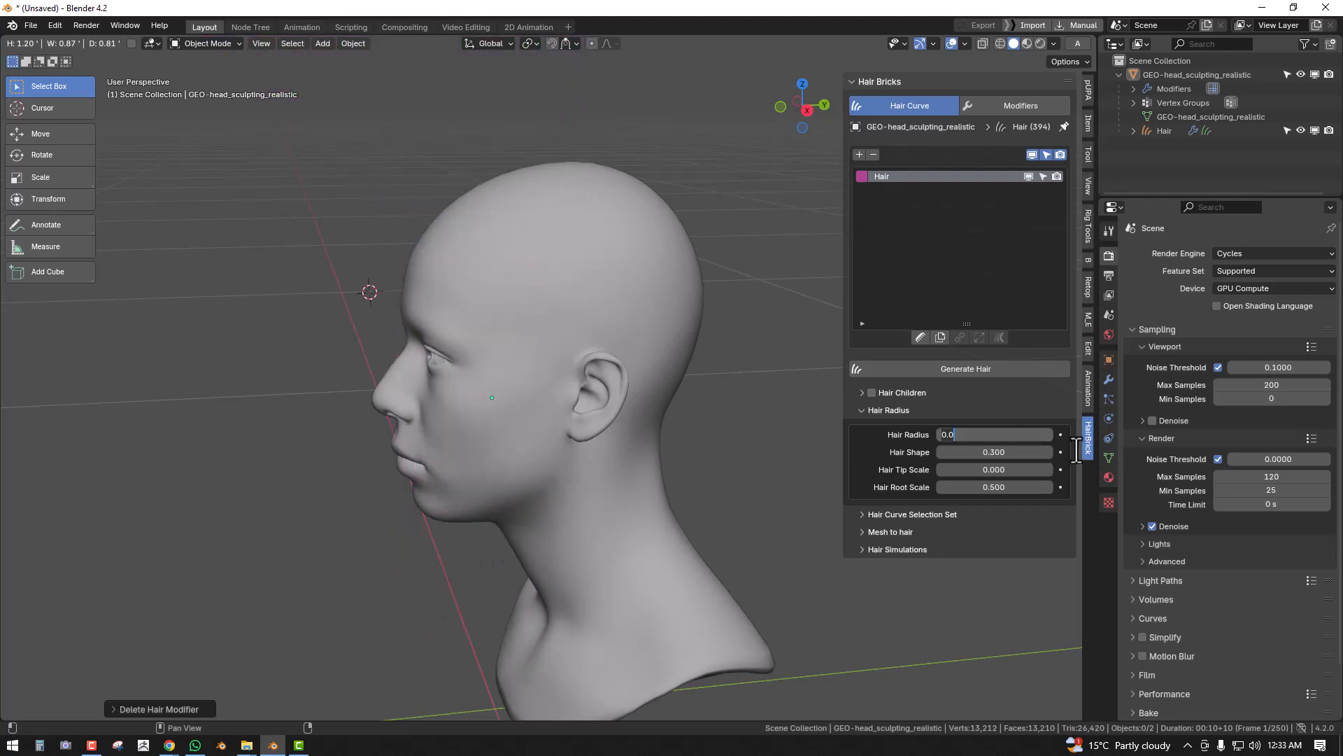
{"action": "type", "text": ".04"}
{"action": "key", "text": "Return"}
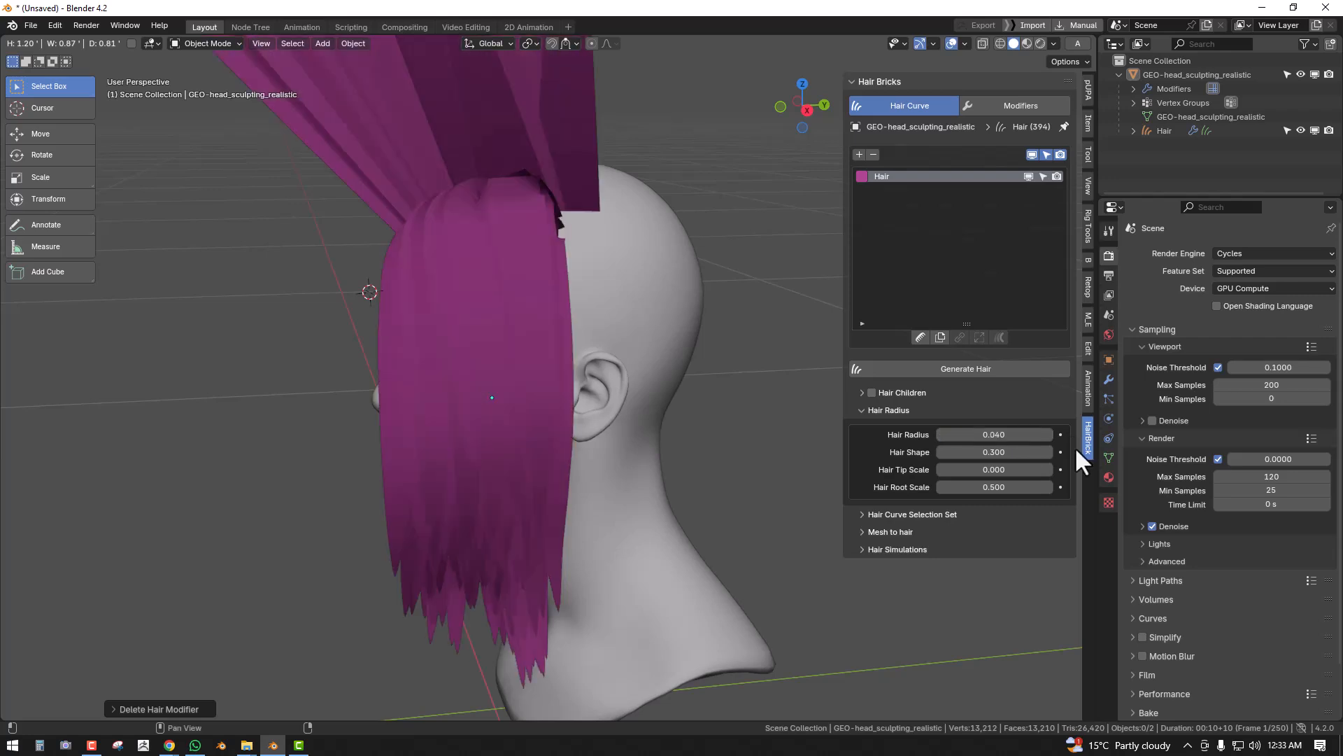
{"action": "left_click", "coordinate": [1023, 431]}
{"action": "type", "text": "0.004"}
{"action": "key", "text": "Return"}
- Set the hair radius to 0.002 and check the strand thickness from the front
{"action": "left_click", "coordinate": [1023, 431]}
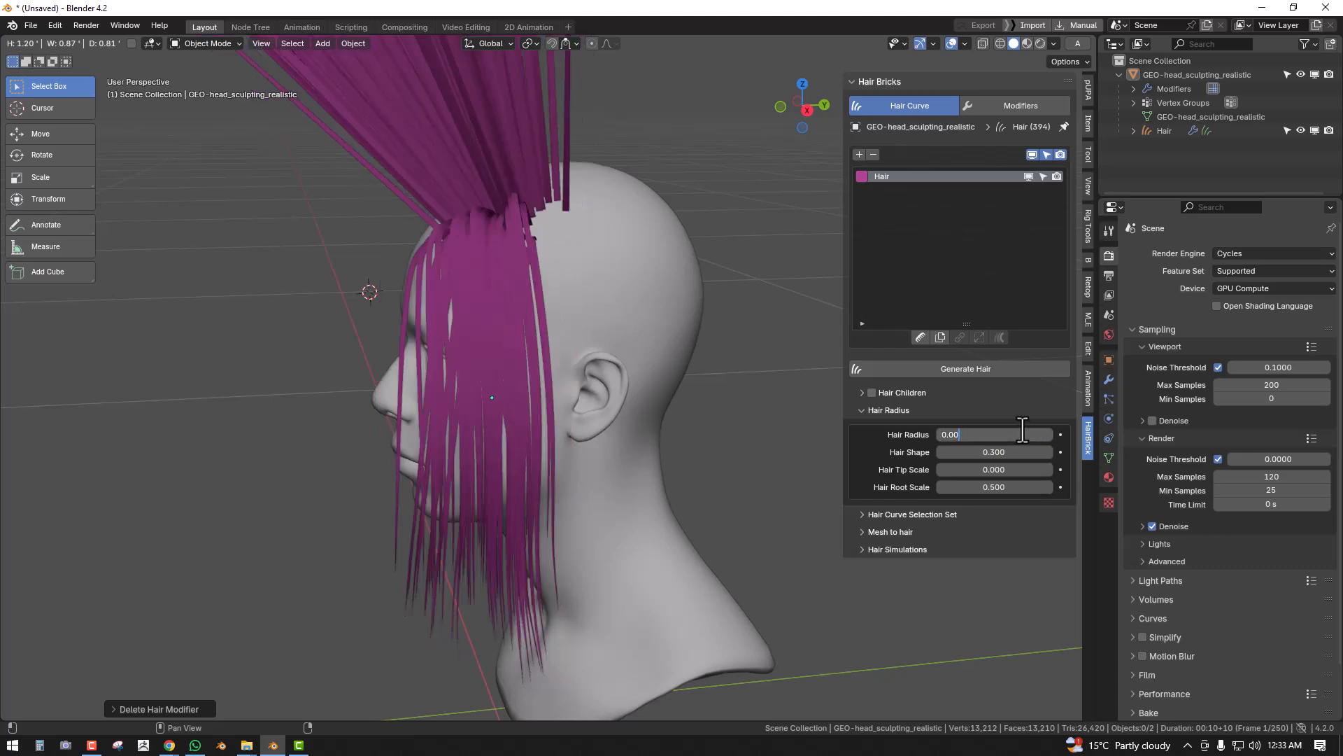
{"action": "type", "text": "2"}
{"action": "key", "text": "Return"}
{"action": "middle_click_drag", "start_coordinate": [812, 401], "coordinate": [755, 322]}
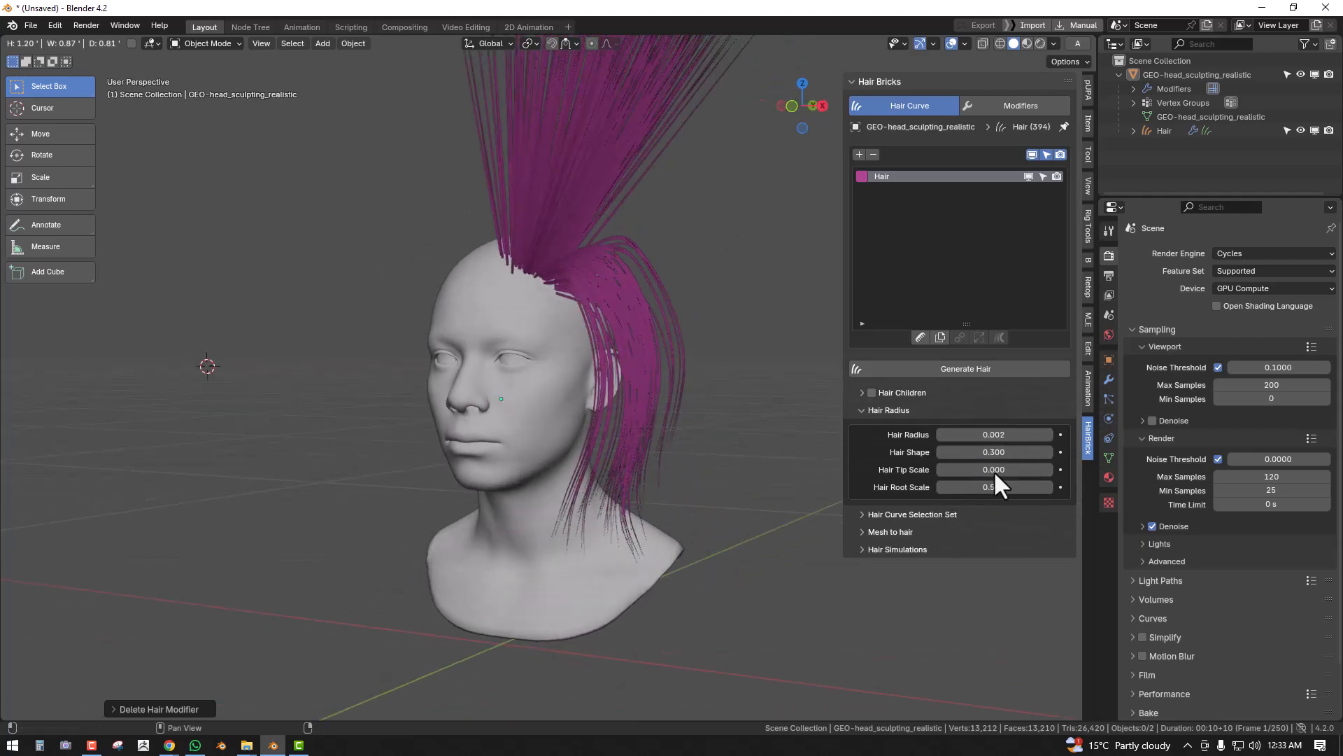
{"action": "middle_click_drag", "start_coordinate": [819, 402], "coordinate": [744, 229]}
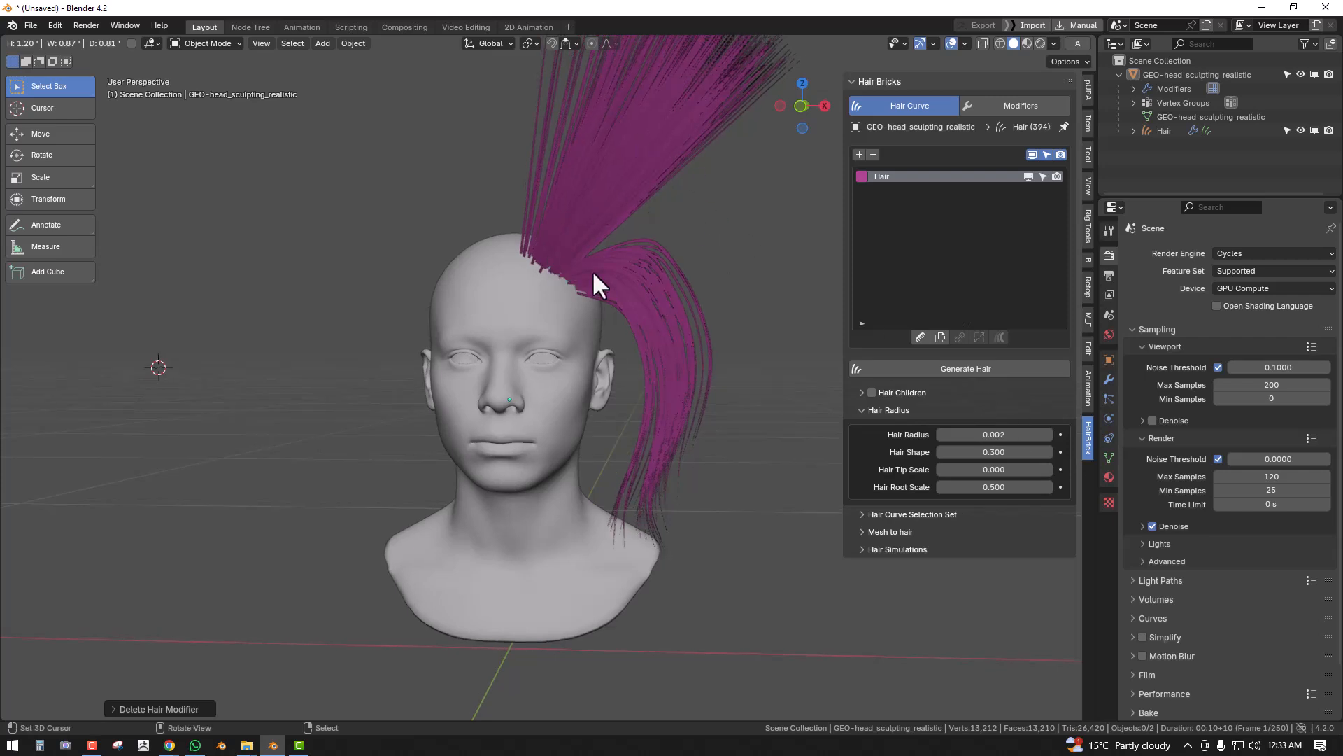
- Collapse the Hair Radius settings and briefly view the Mesh to hair options
{"action": "left_click", "coordinate": [918, 409]}
{"action": "left_click", "coordinate": [906, 445]}
{"action": "left_click", "coordinate": [905, 445]}
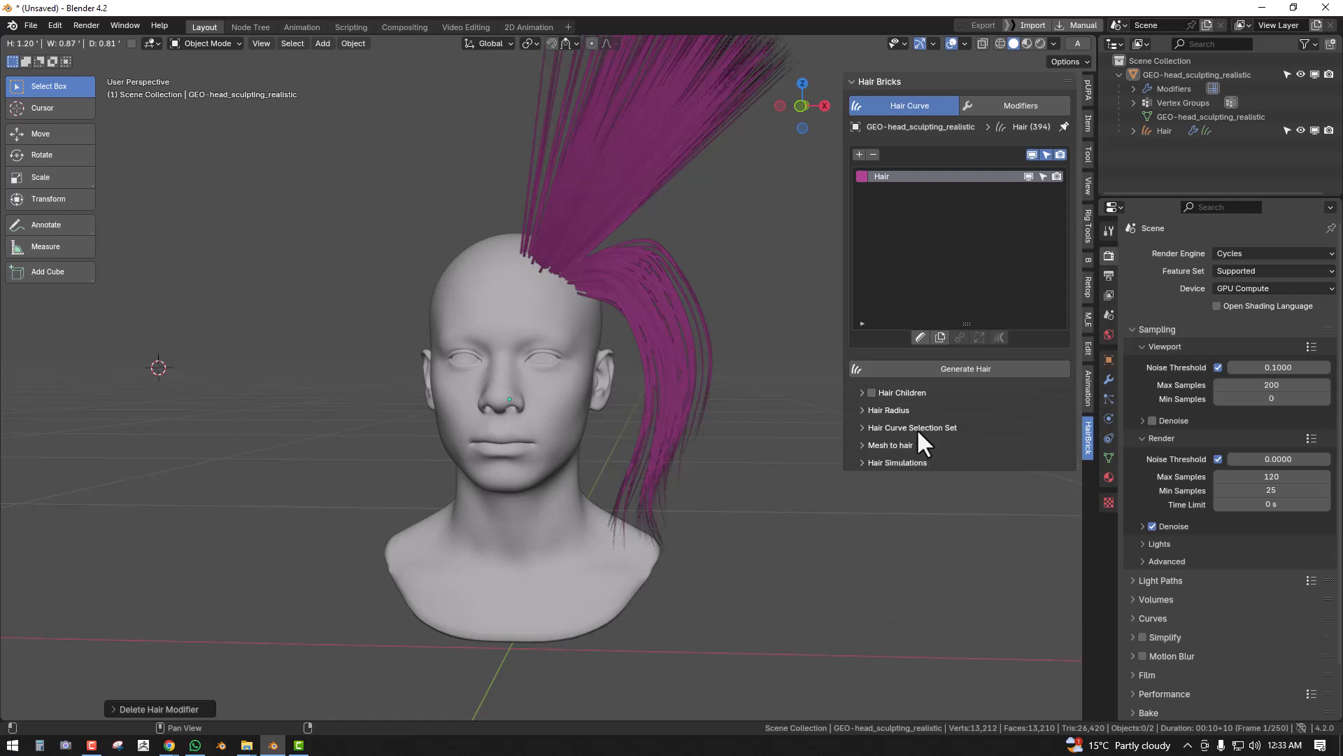
- Look through the Hair Curve Selection Set and Mesh to hair options
{"action": "left_click", "coordinate": [876, 426]}
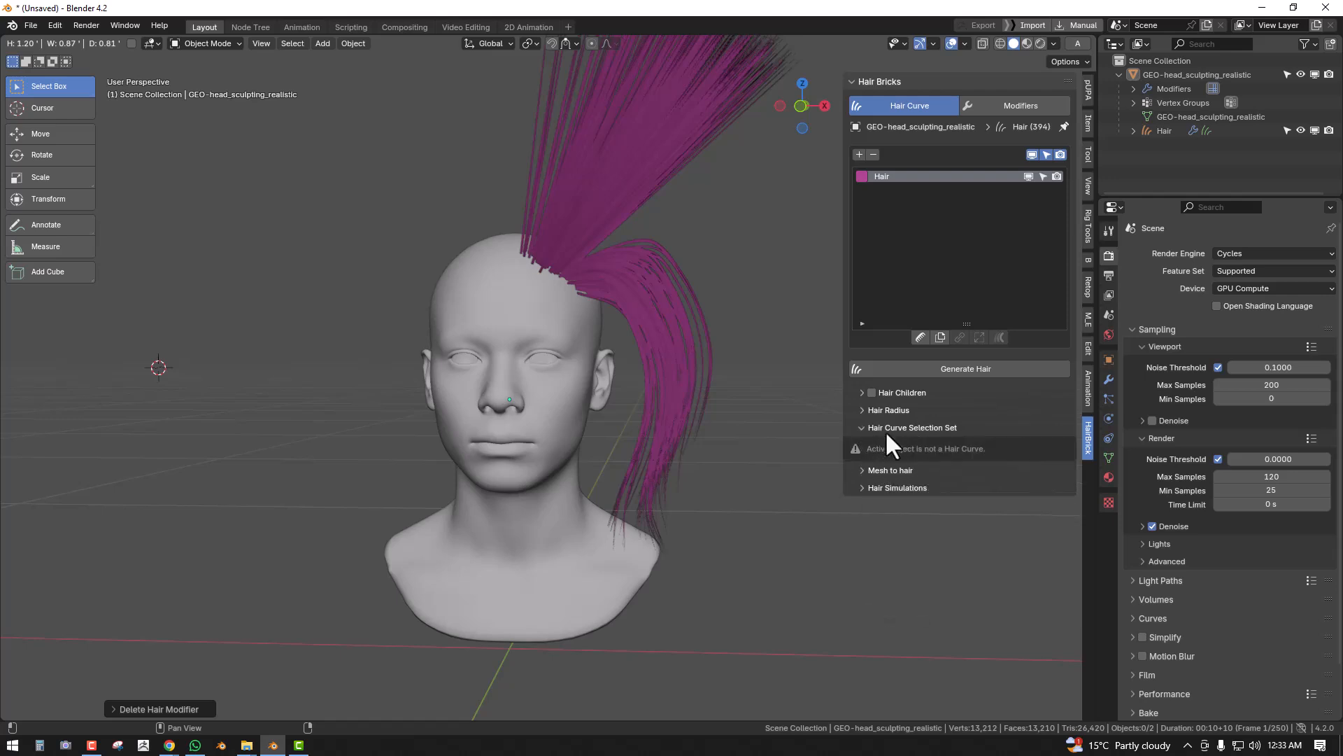
{"action": "left_click", "coordinate": [891, 470]}
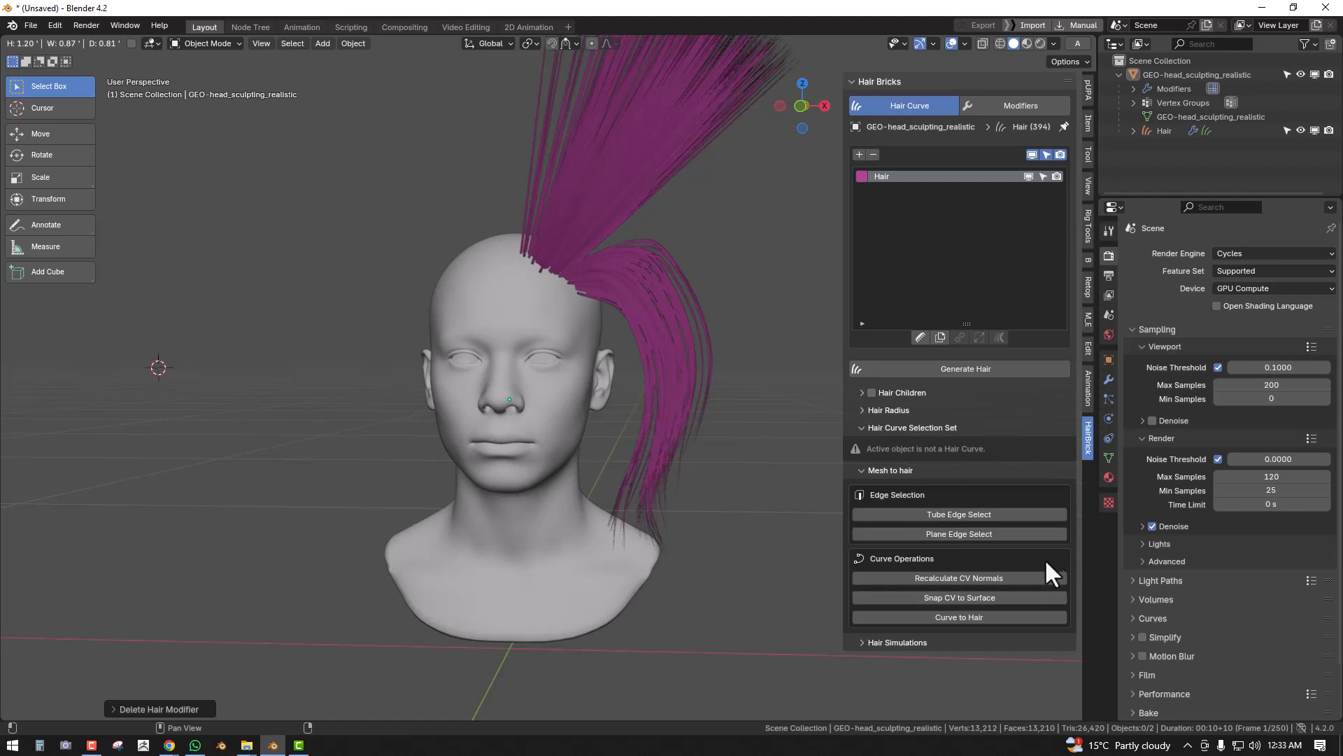
{"action": "left_click", "coordinate": [904, 470]}
{"action": "left_click", "coordinate": [909, 427]}
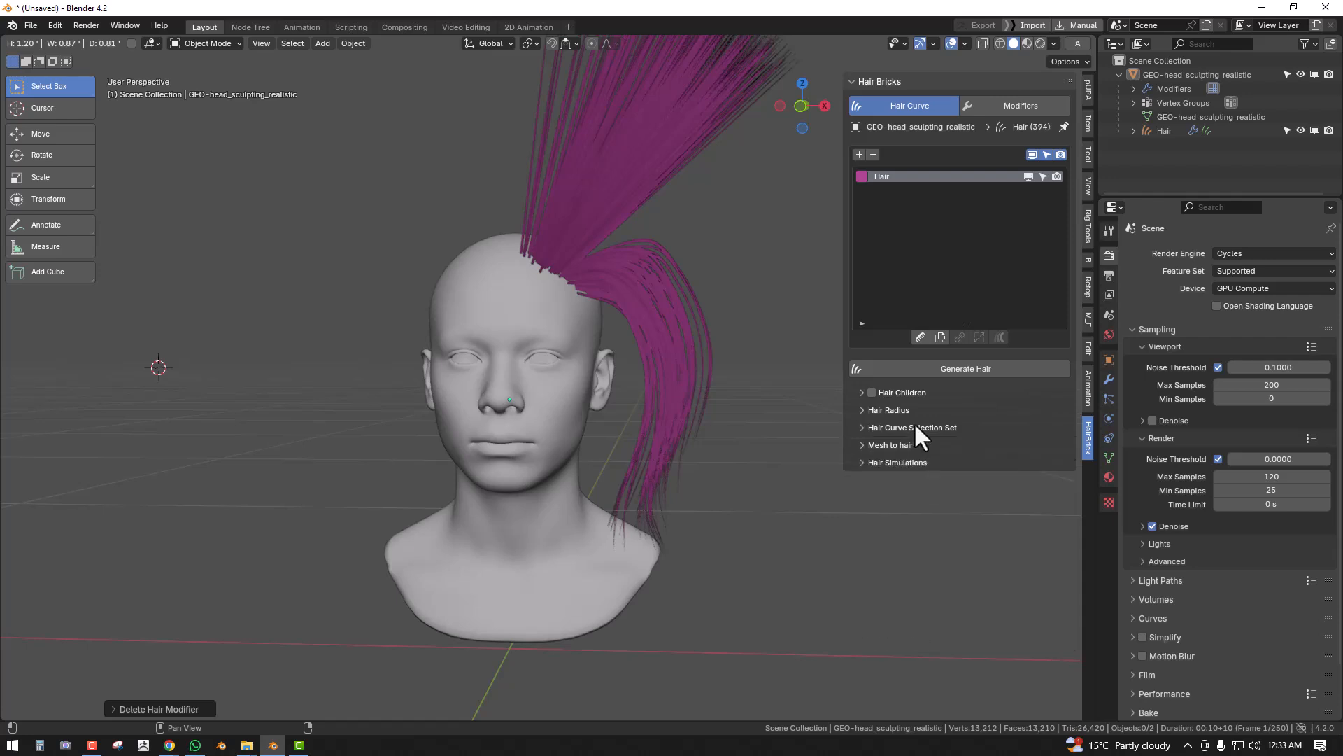
- Expand the Hair Curve Selection Set options and put the Hair curves on the head into Sculpt Mode
{"action": "left_click", "coordinate": [913, 427]}
{"action": "left_click", "coordinate": [657, 308]}
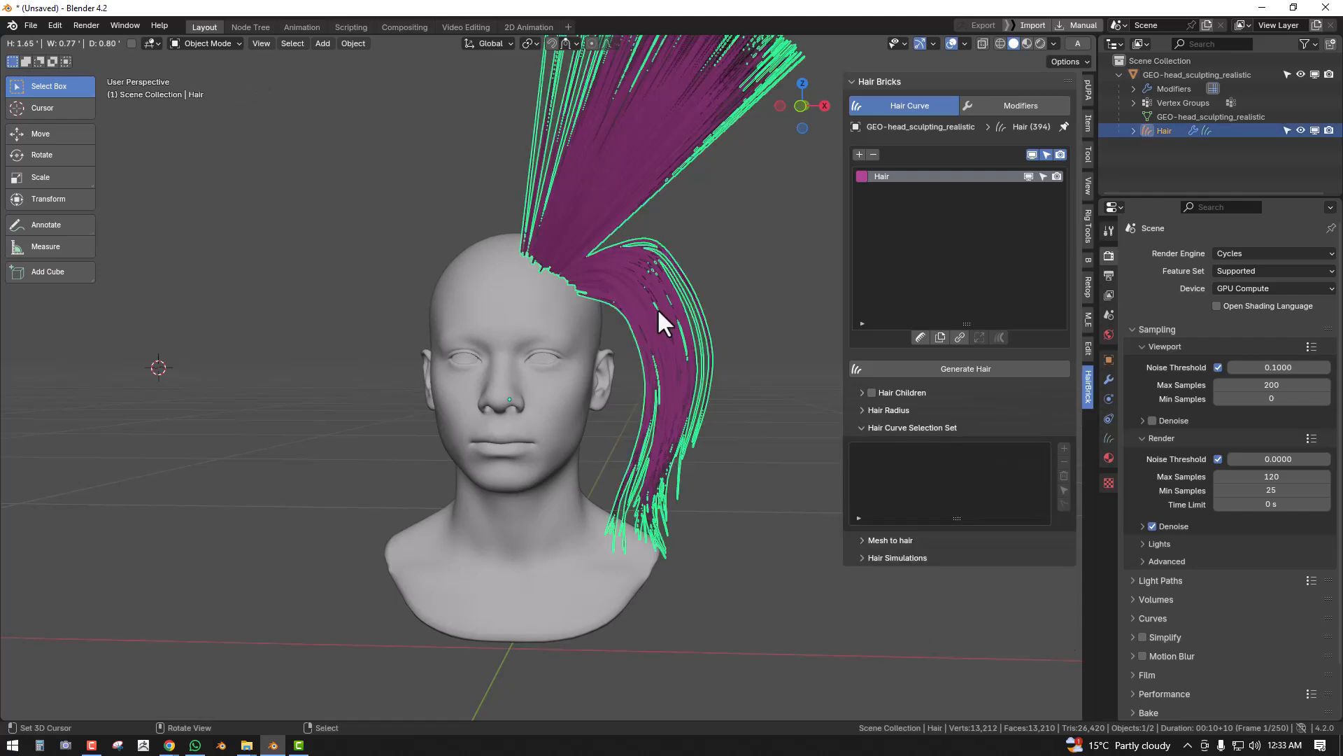
{"action": "middle_click_drag", "start_coordinate": [686, 322], "coordinate": [805, 357]}
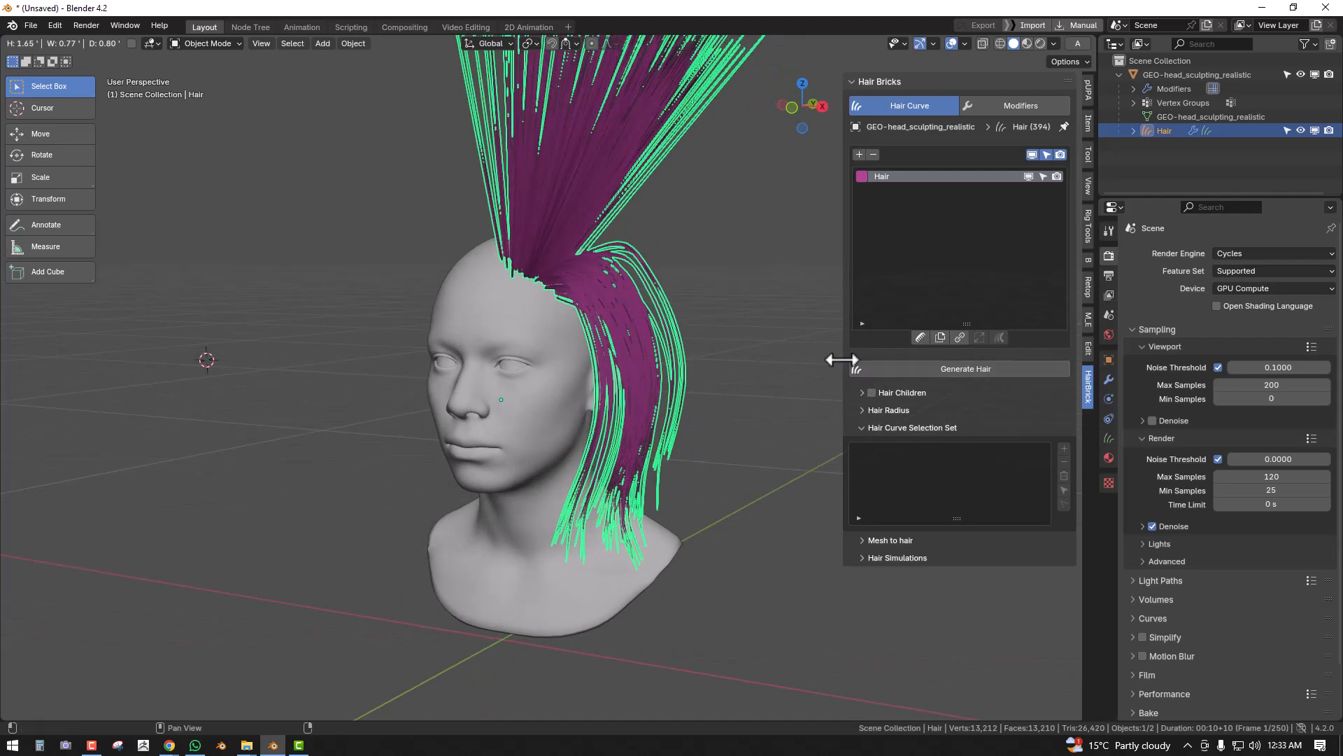
{"action": "left_click", "coordinate": [540, 338]}
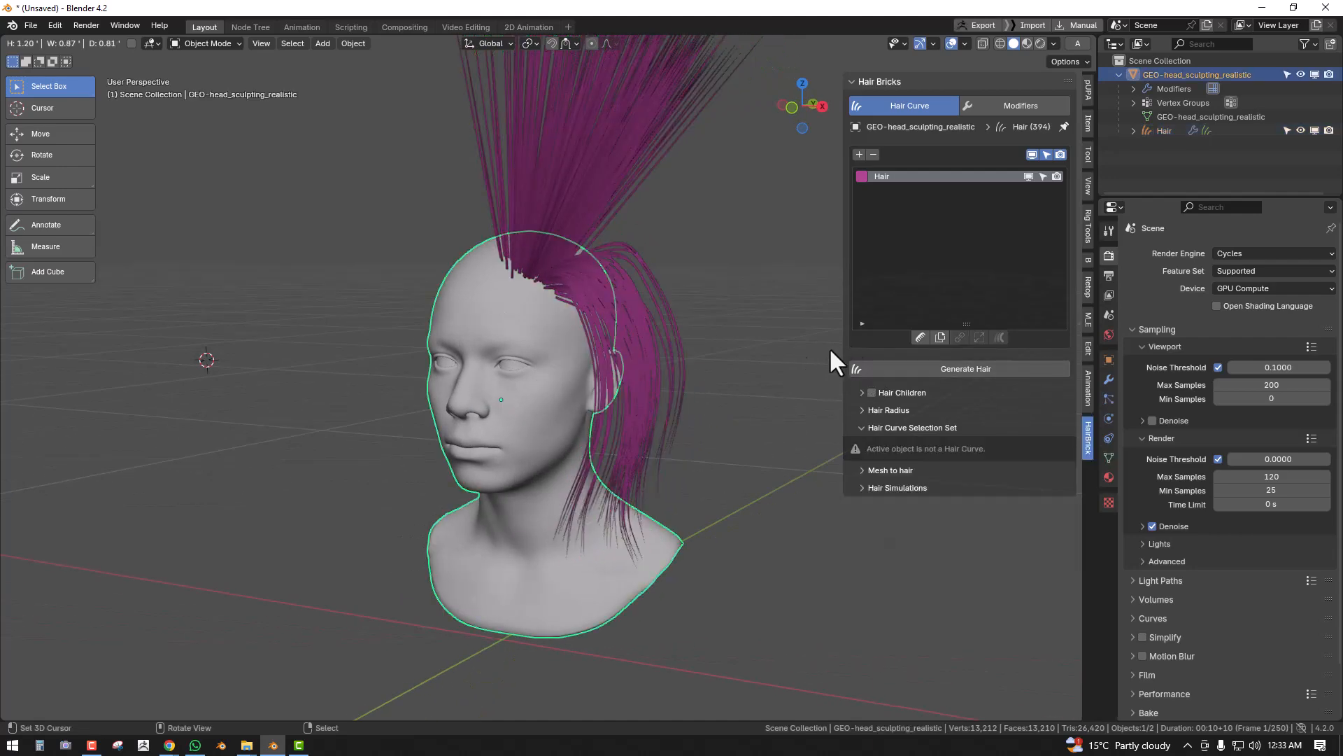
{"action": "left_click", "coordinate": [921, 337]}
{"action": "mouse_move", "coordinate": [540, 382]}
{"action": "middle_mouse_down"}
{"action": "mouse_move", "coordinate": [577, 372]}
{"action": "mouse_move", "coordinate": [538, 378]}
{"action": "middle_mouse_up"}
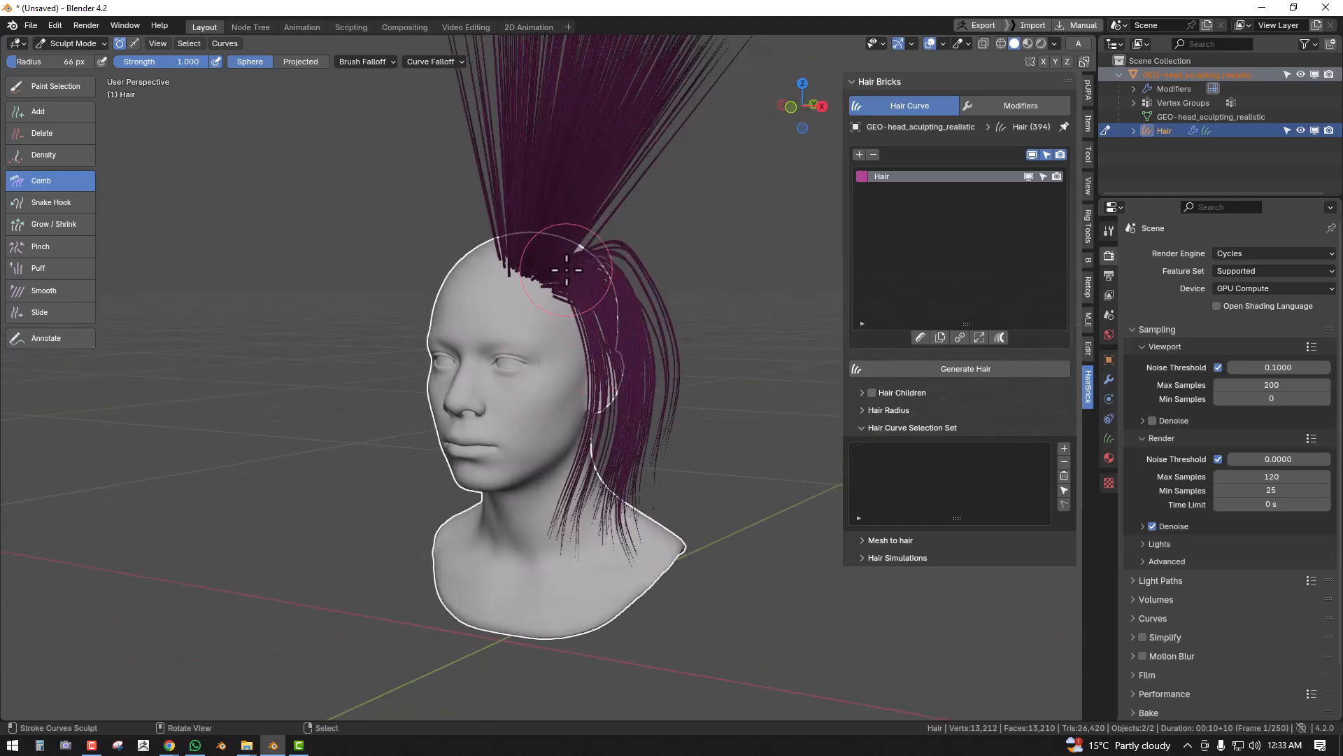
{"action": "scroll", "coordinate": [582, 273], "scroll_direction": "down", "scroll_amount": 1}
{"action": "middle_click_drag", "start_coordinate": [535, 291], "coordinate": [587, 289]}
{"action": "scroll", "coordinate": [608, 280], "scroll_direction": "up", "scroll_amount": 1}
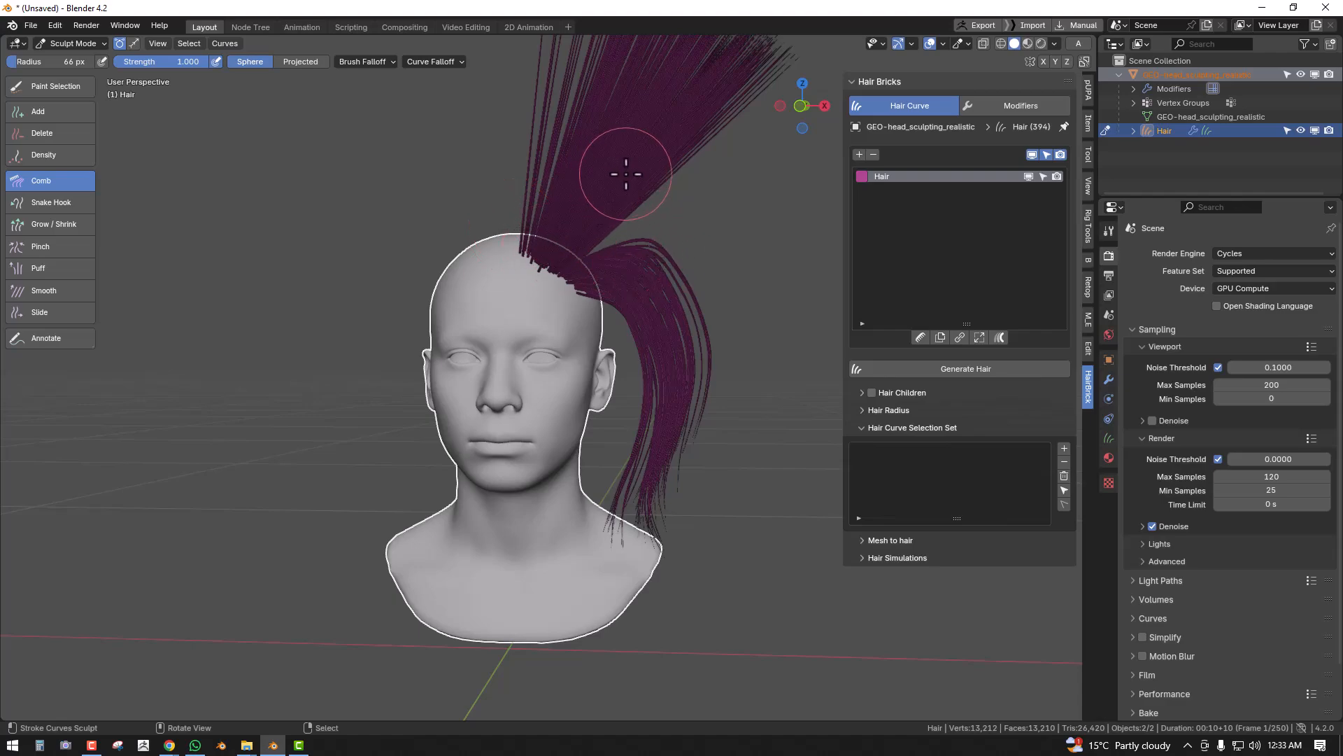
- Select all hair curves and clear the selection again
{"action": "key", "text": "a"}
{"action": "middle_click_drag", "start_coordinate": [689, 189], "coordinate": [644, 322], "text": "shift"}
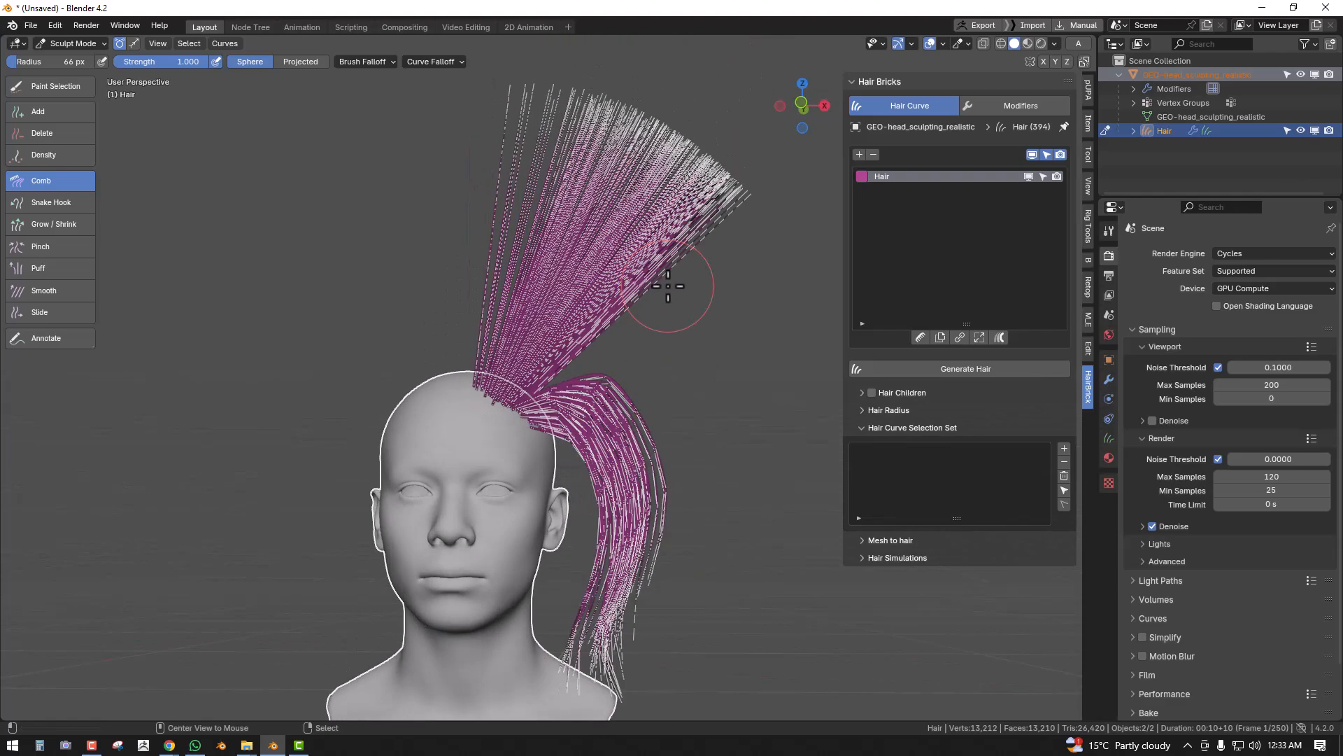
{"action": "key", "text": "alt+a"}
{"action": "middle_click_drag", "start_coordinate": [585, 279], "coordinate": [630, 285]}
{"action": "middle_click_drag", "start_coordinate": [545, 312], "coordinate": [526, 309]}
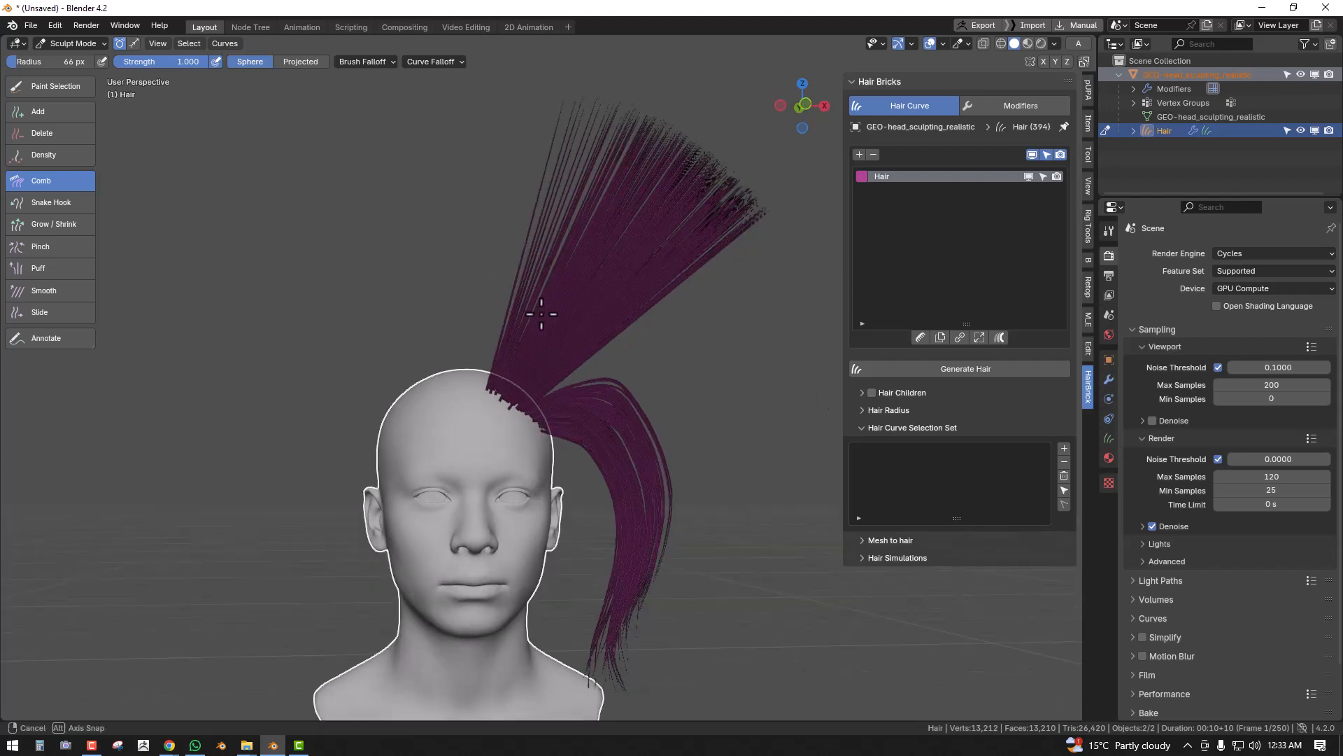
- Paint a selection over the upright hair on top of the head, using a 183 px brush in Projected mode
{"action": "left_click", "coordinate": [76, 94]}
{"action": "mouse_move", "coordinate": [735, 228]}
{"action": "left_mouse_down"}
{"action": "mouse_move", "coordinate": [579, 145]}
{"action": "mouse_move", "coordinate": [631, 195]}
{"action": "left_mouse_up"}
{"action": "key", "text": "f"}
{"action": "left_click", "coordinate": [775, 234]}
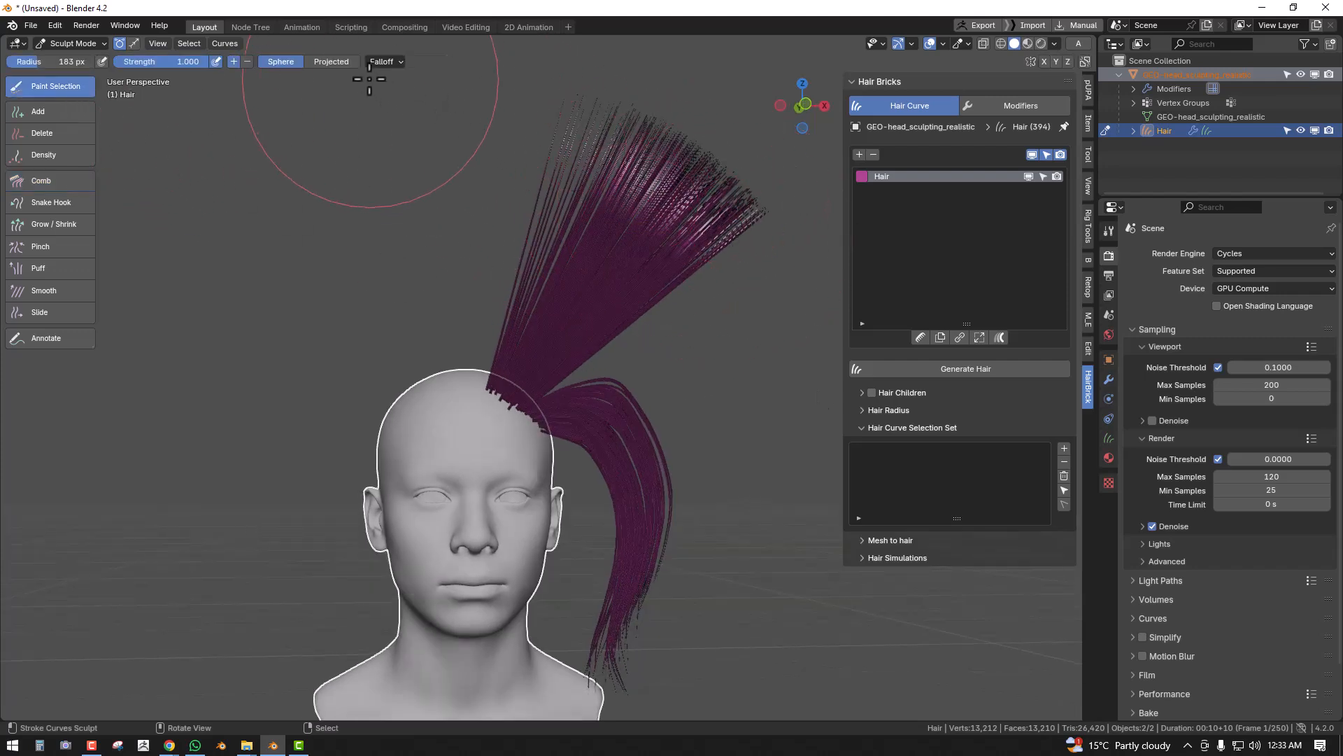
{"action": "left_click", "coordinate": [337, 61]}
{"action": "mouse_move", "coordinate": [719, 233]}
{"action": "left_mouse_down"}
{"action": "mouse_move", "coordinate": [711, 165]}
{"action": "mouse_move", "coordinate": [557, 105]}
{"action": "left_mouse_up"}
{"action": "mouse_move", "coordinate": [557, 105]}
{"action": "middle_mouse_down"}
{"action": "mouse_move", "coordinate": [486, 261]}
{"action": "mouse_move", "coordinate": [741, 291]}
{"action": "middle_mouse_up"}
{"action": "left_click", "coordinate": [1064, 447]}
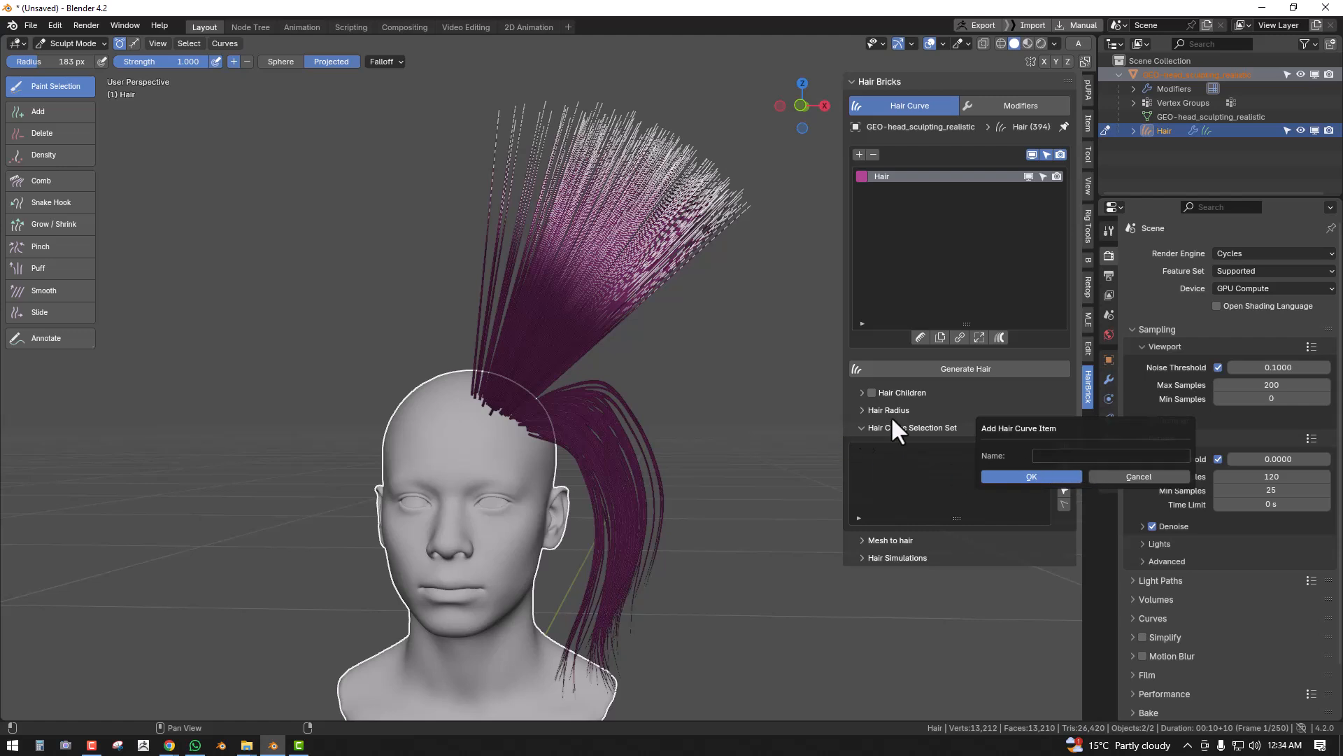
{"action": "left_click_drag", "start_coordinate": [1016, 422], "coordinate": [763, 372]}
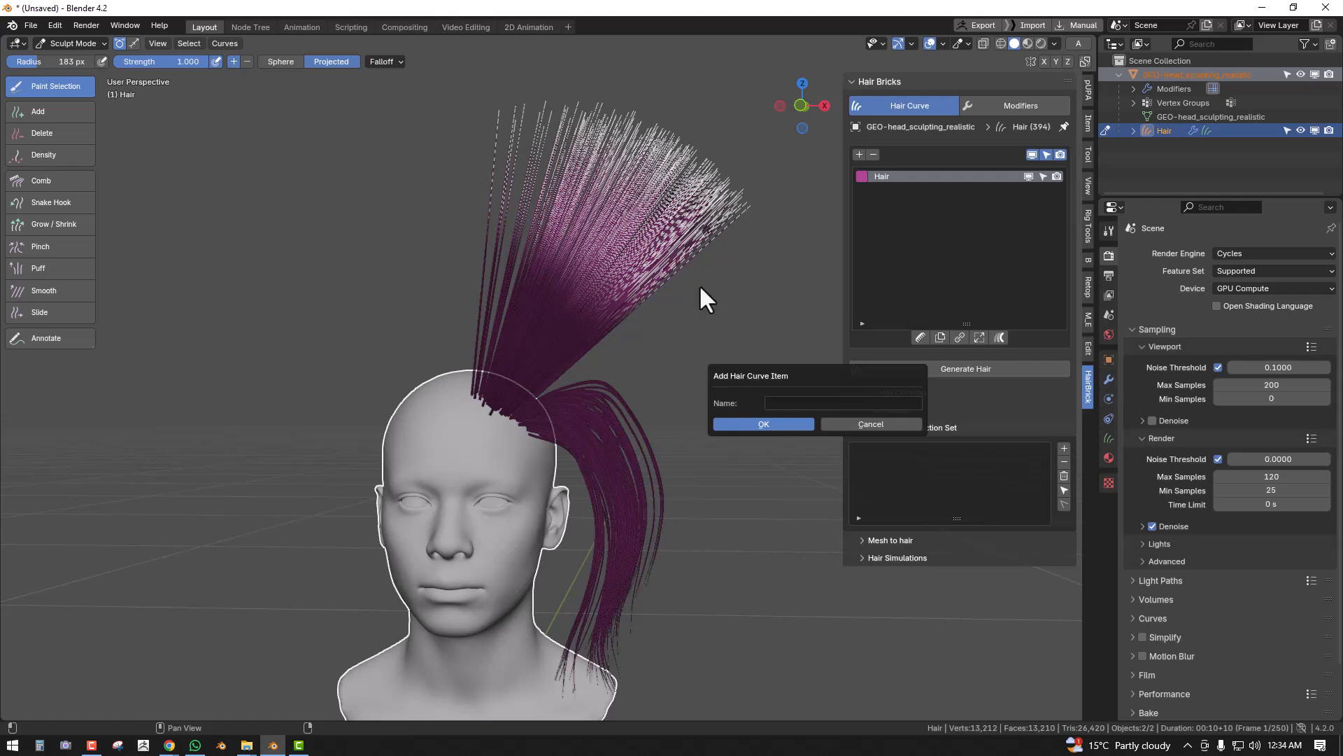
{"action": "left_click_drag", "start_coordinate": [800, 382], "coordinate": [868, 389]}
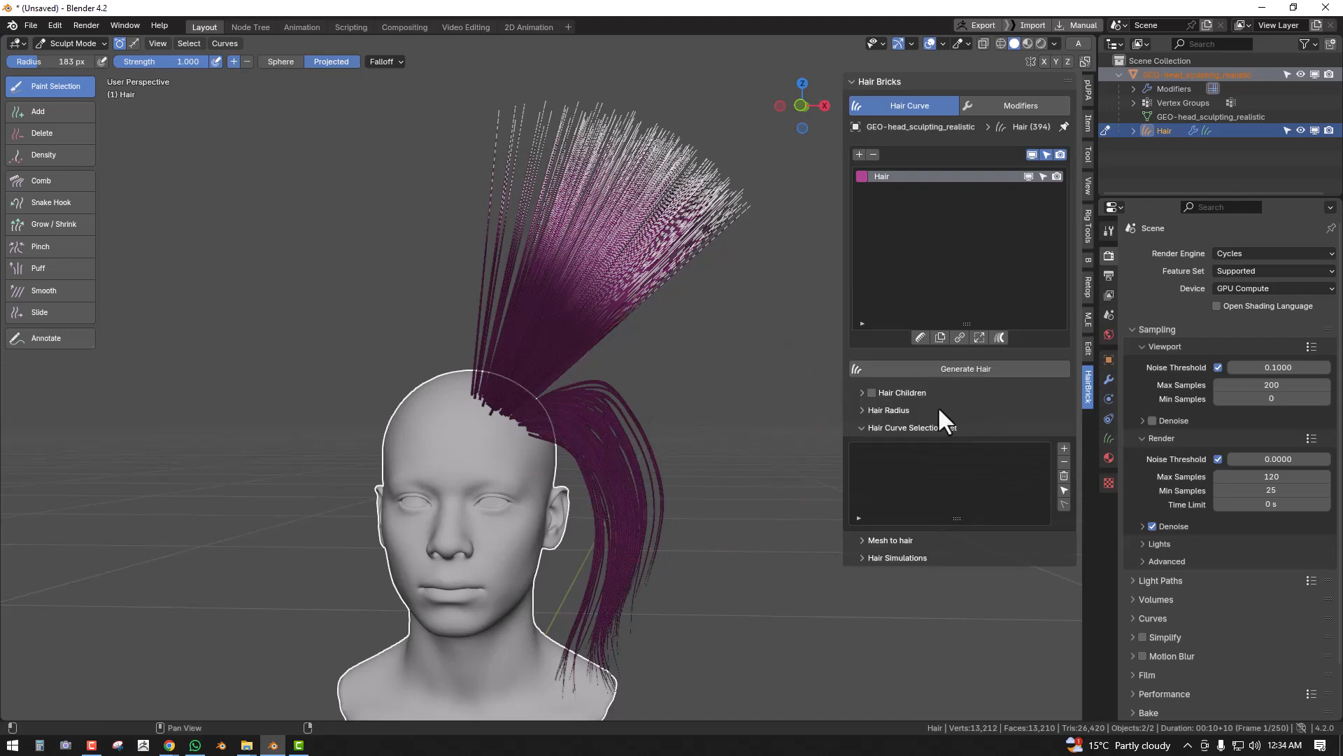
- Enable Hair Children and try to add a hair curve selection set named dsd
{"action": "left_click", "coordinate": [871, 393]}
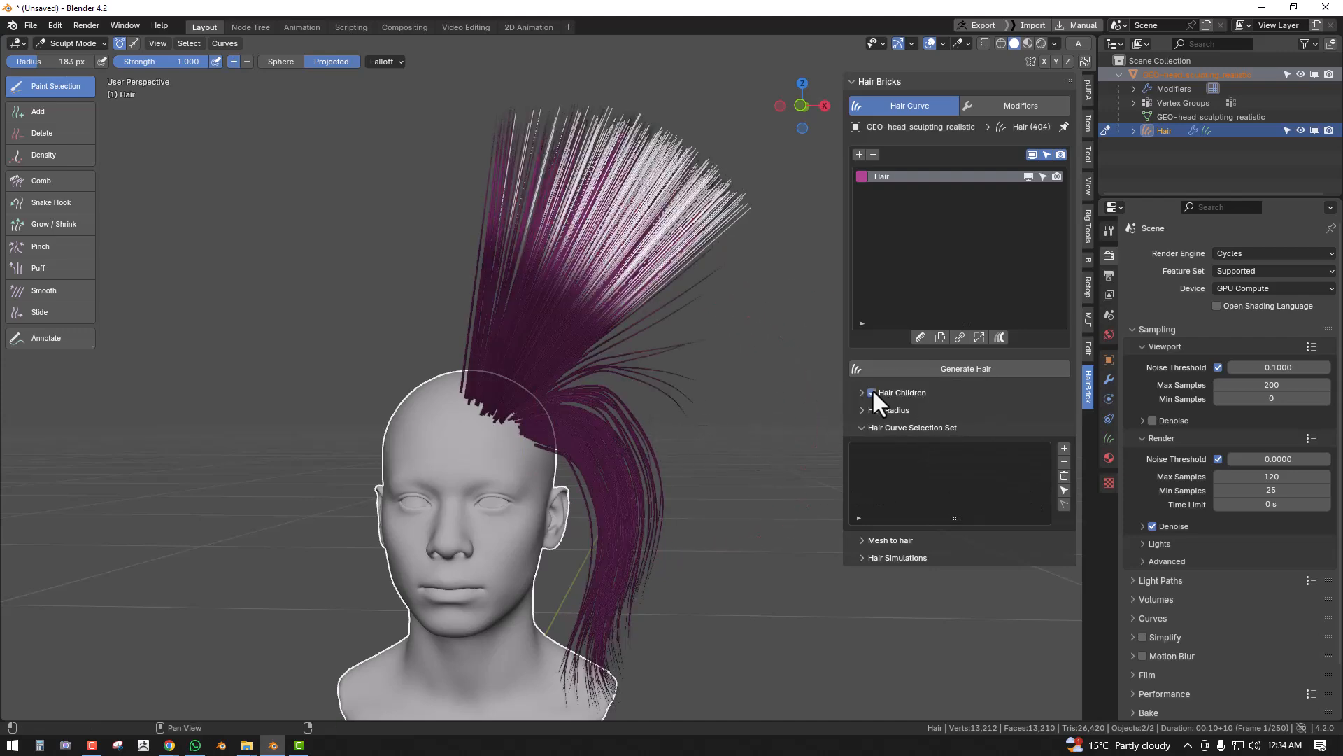
{"action": "middle_click_drag", "start_coordinate": [601, 259], "coordinate": [634, 242]}
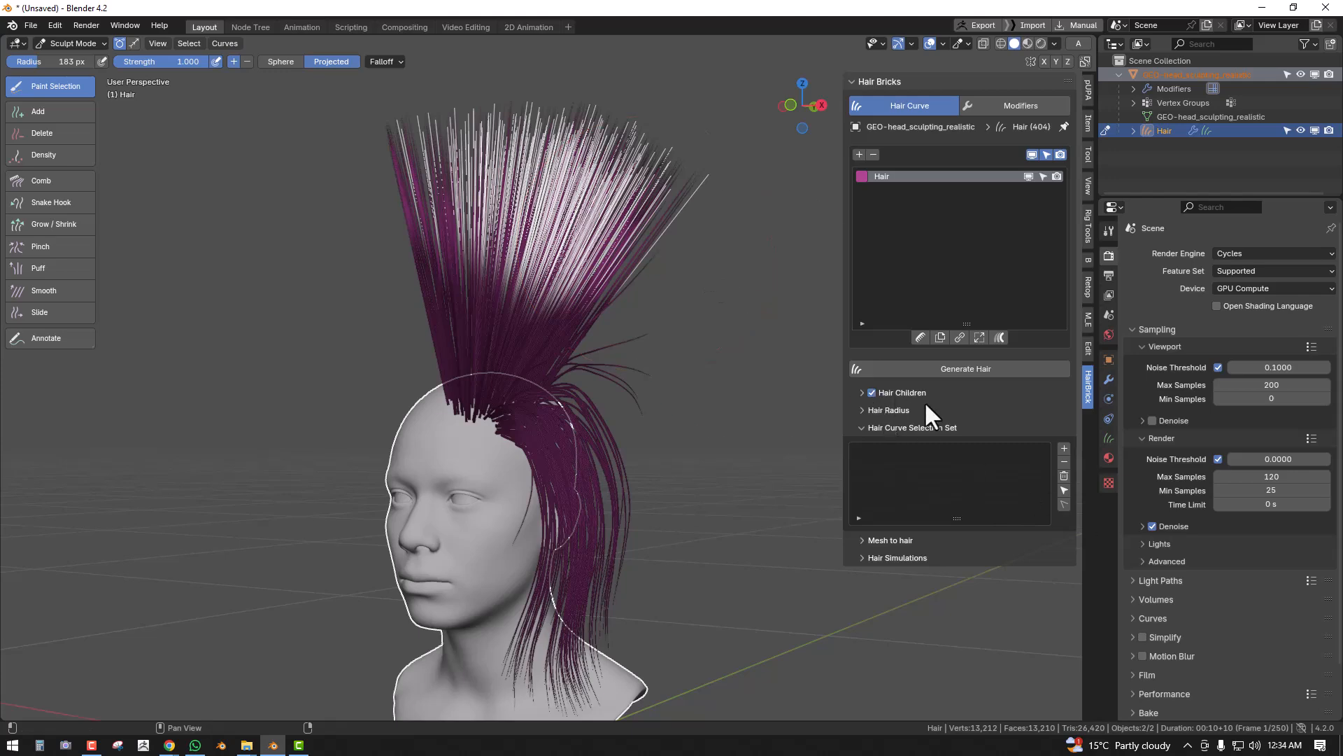
{"action": "key", "text": "KP_1"}
{"action": "left_click", "coordinate": [1063, 448]}
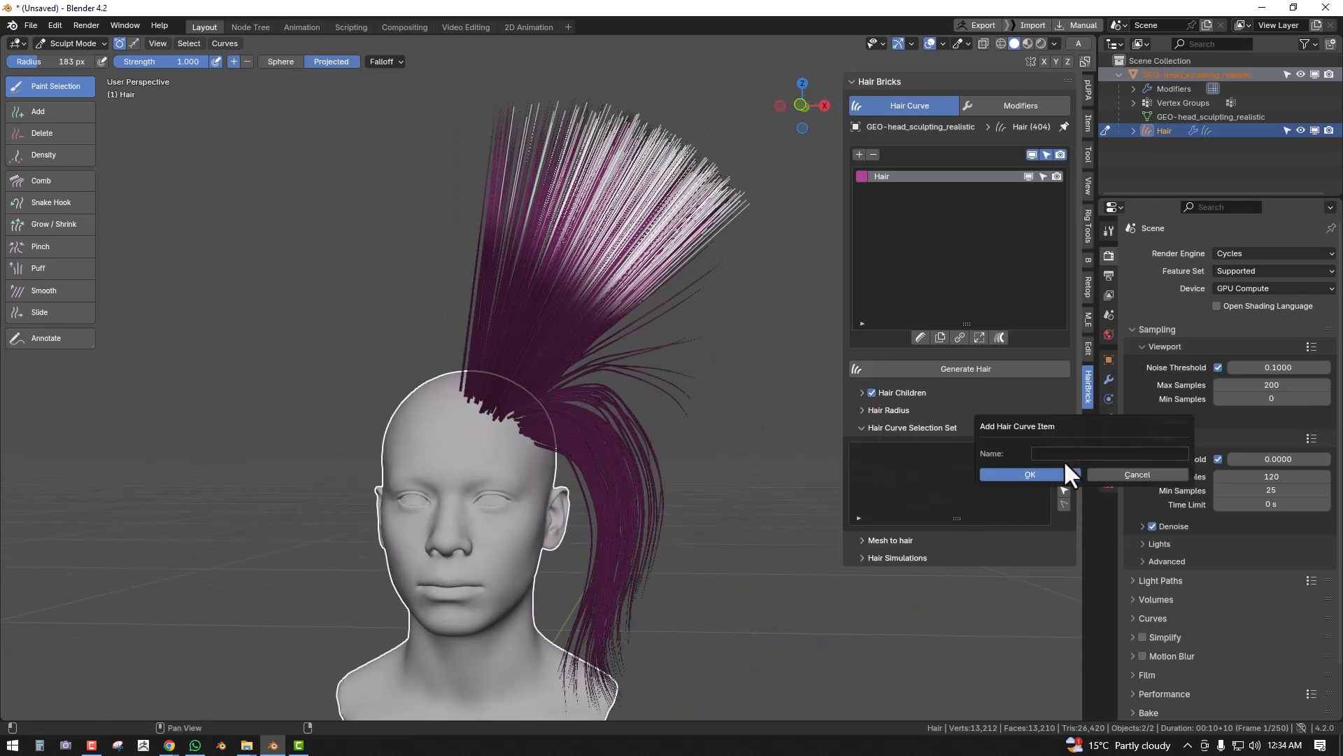
{"action": "left_click", "coordinate": [1058, 455]}
{"action": "type", "text": "dsd"}
{"action": "left_click", "coordinate": [1046, 474]}
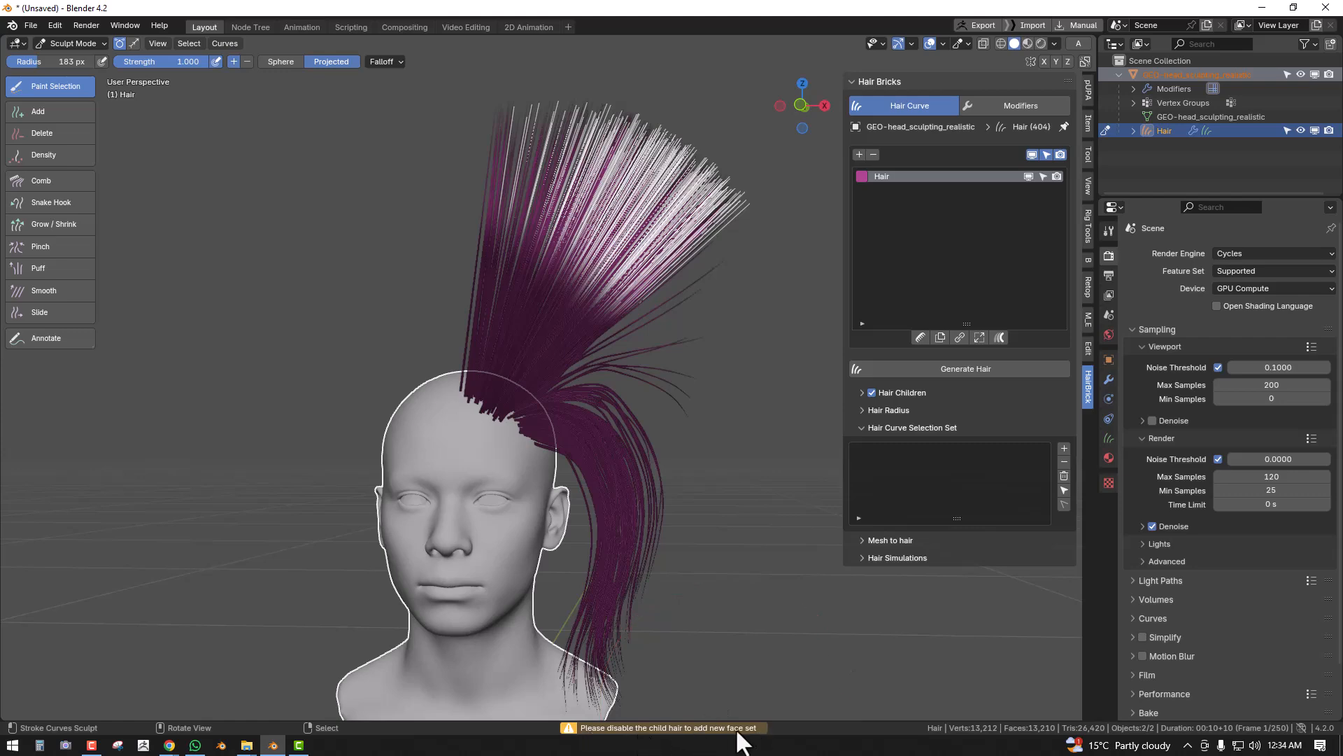
- Disable Hair Children and store the selected upright hair as a selection set named top
{"action": "left_click", "coordinate": [872, 392]}
{"action": "middle_click_drag", "start_coordinate": [615, 360], "coordinate": [705, 361]}
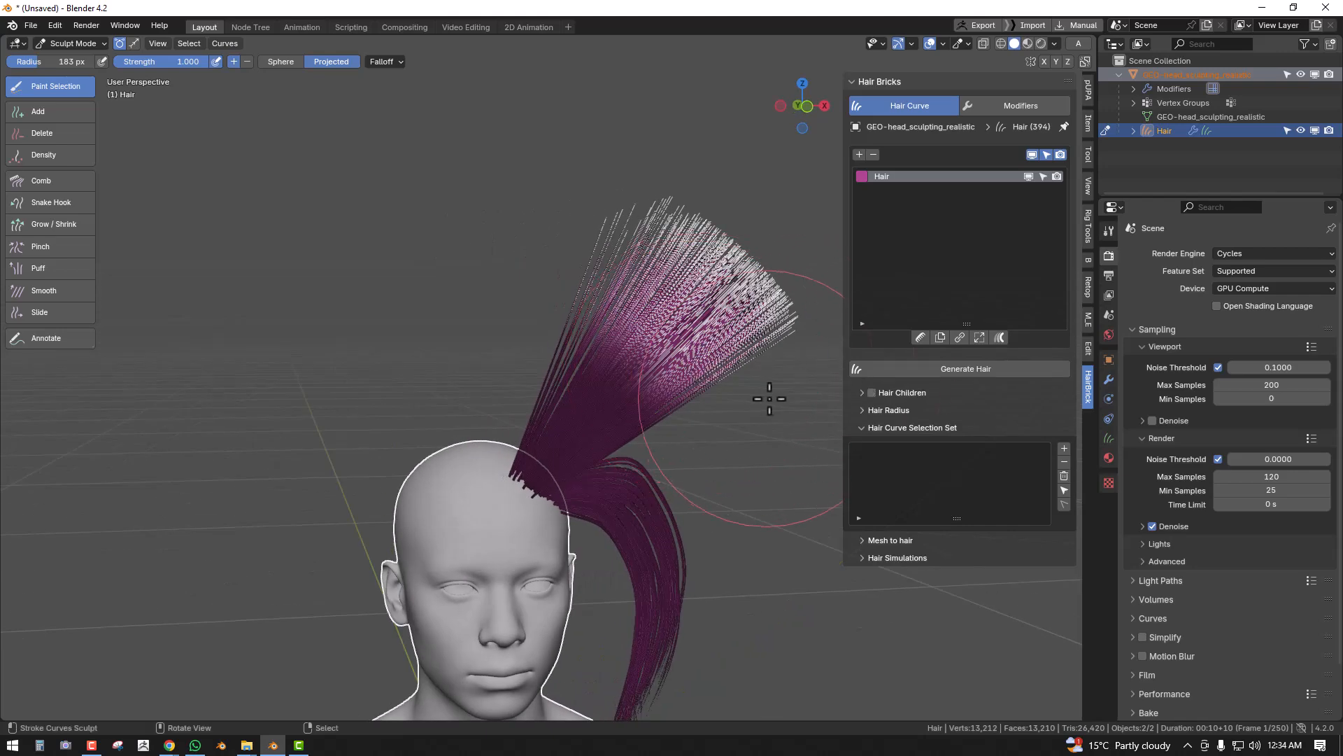
{"action": "left_click", "coordinate": [1064, 448]}
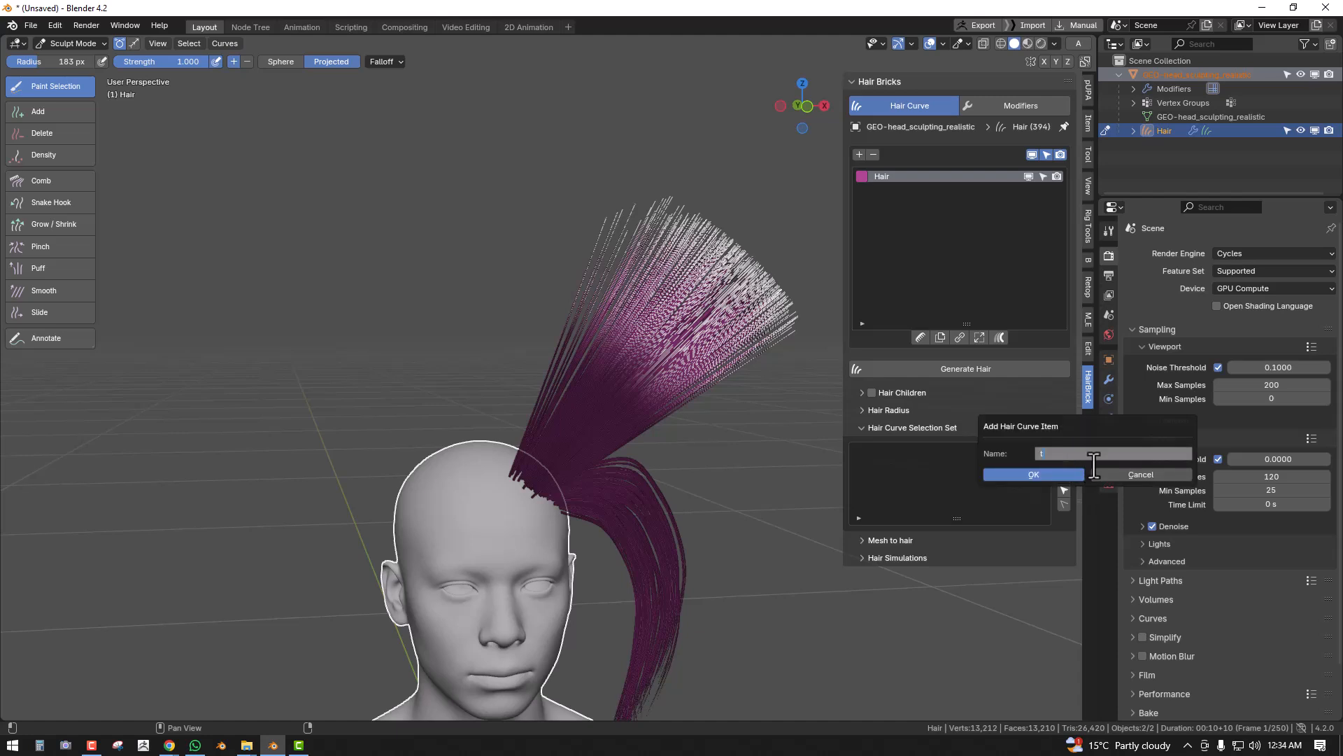
{"action": "key", "text": "Return"}
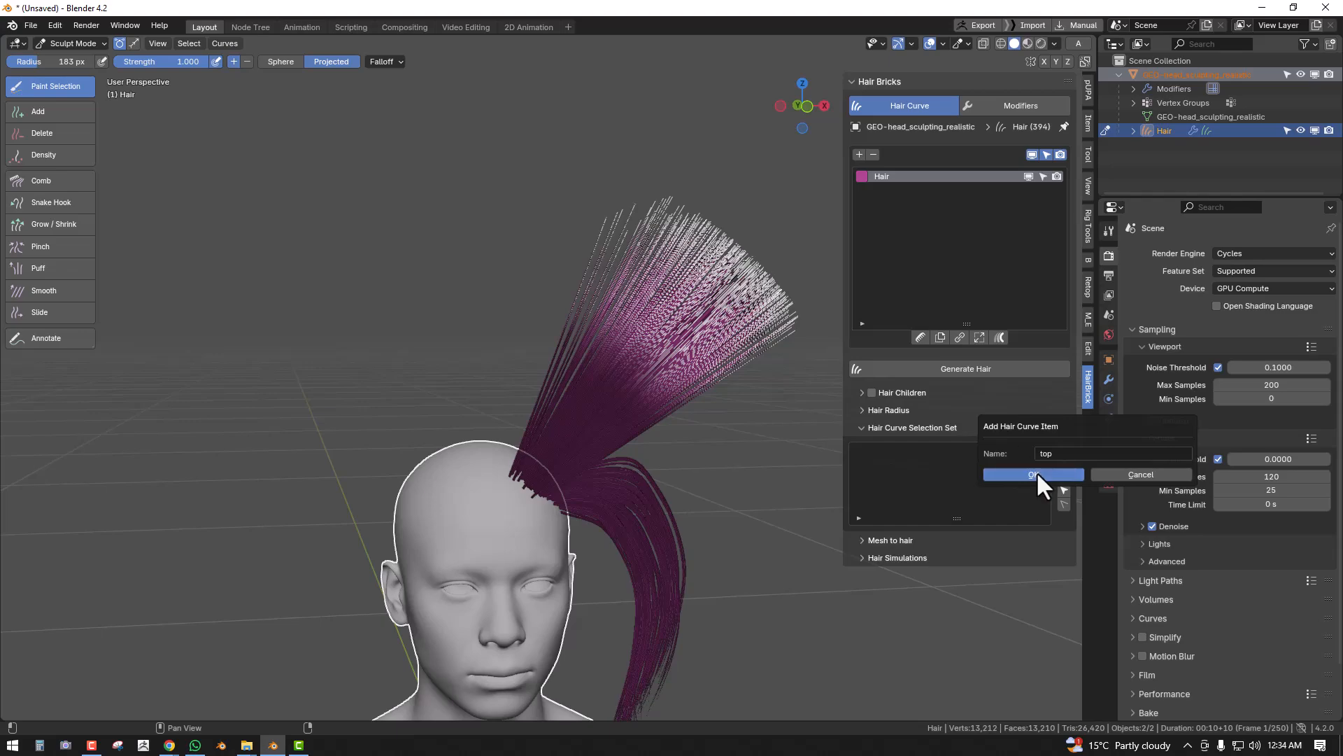
{"action": "left_click", "coordinate": [1037, 471]}
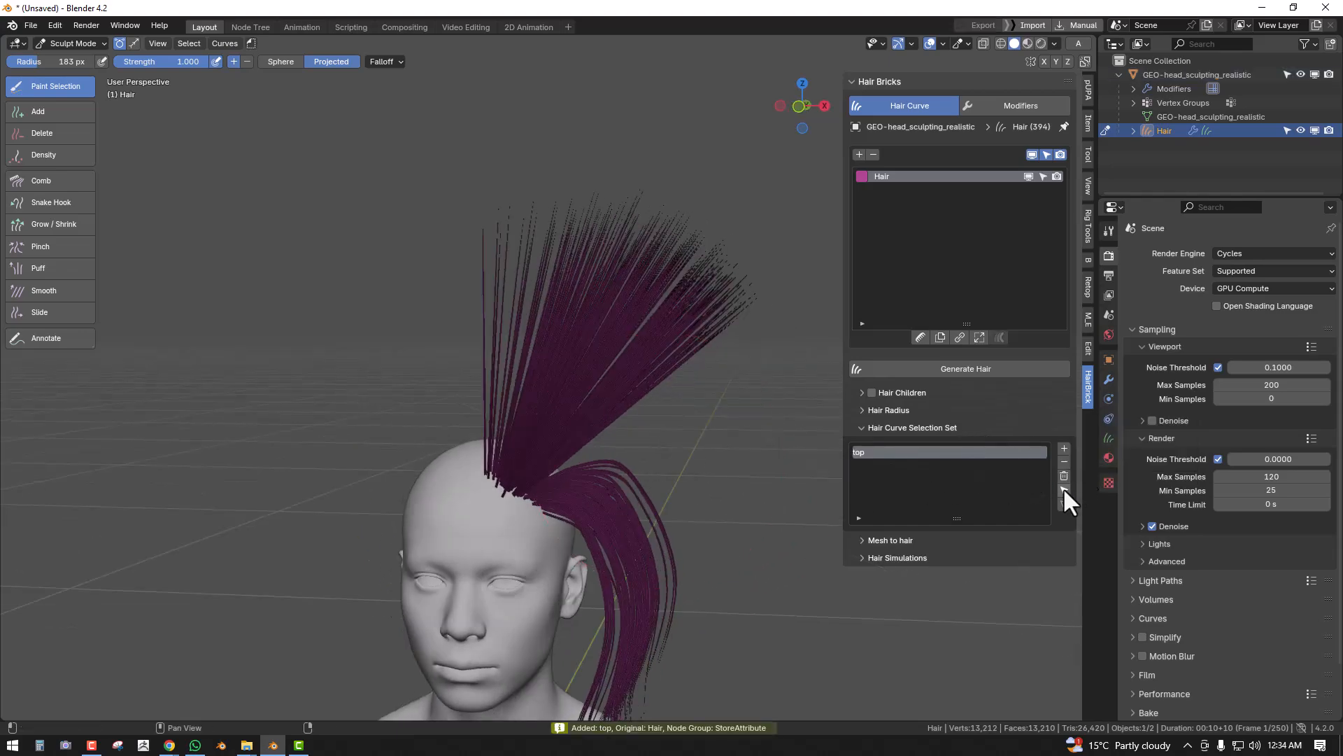
- Recall the top selection set and inspect the selected curves from several angles
{"action": "left_click", "coordinate": [1063, 487]}
{"action": "middle_click_drag", "start_coordinate": [647, 491], "coordinate": [556, 492]}
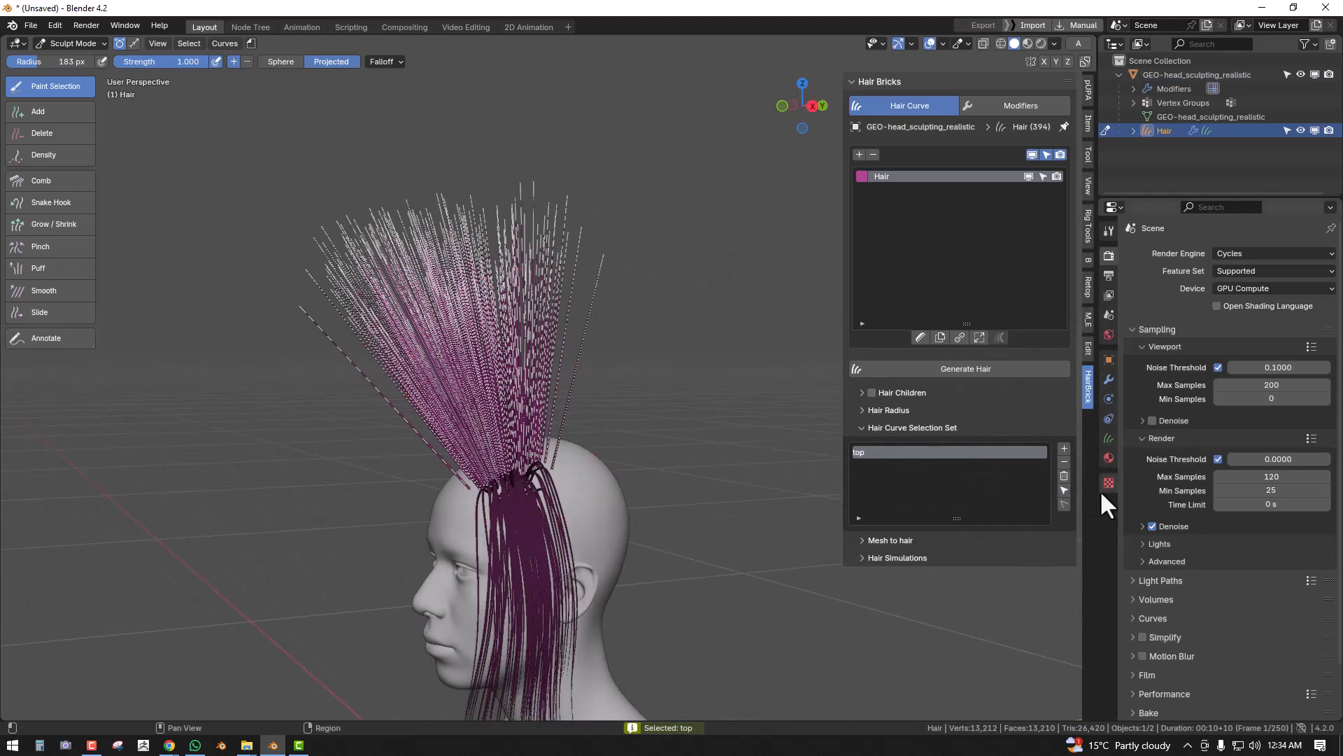
{"action": "mouse_move", "coordinate": [805, 455]}
{"action": "middle_mouse_down"}
{"action": "mouse_move", "coordinate": [660, 420]}
{"action": "mouse_move", "coordinate": [629, 384]}
{"action": "mouse_move", "coordinate": [704, 375]}
{"action": "middle_mouse_up"}
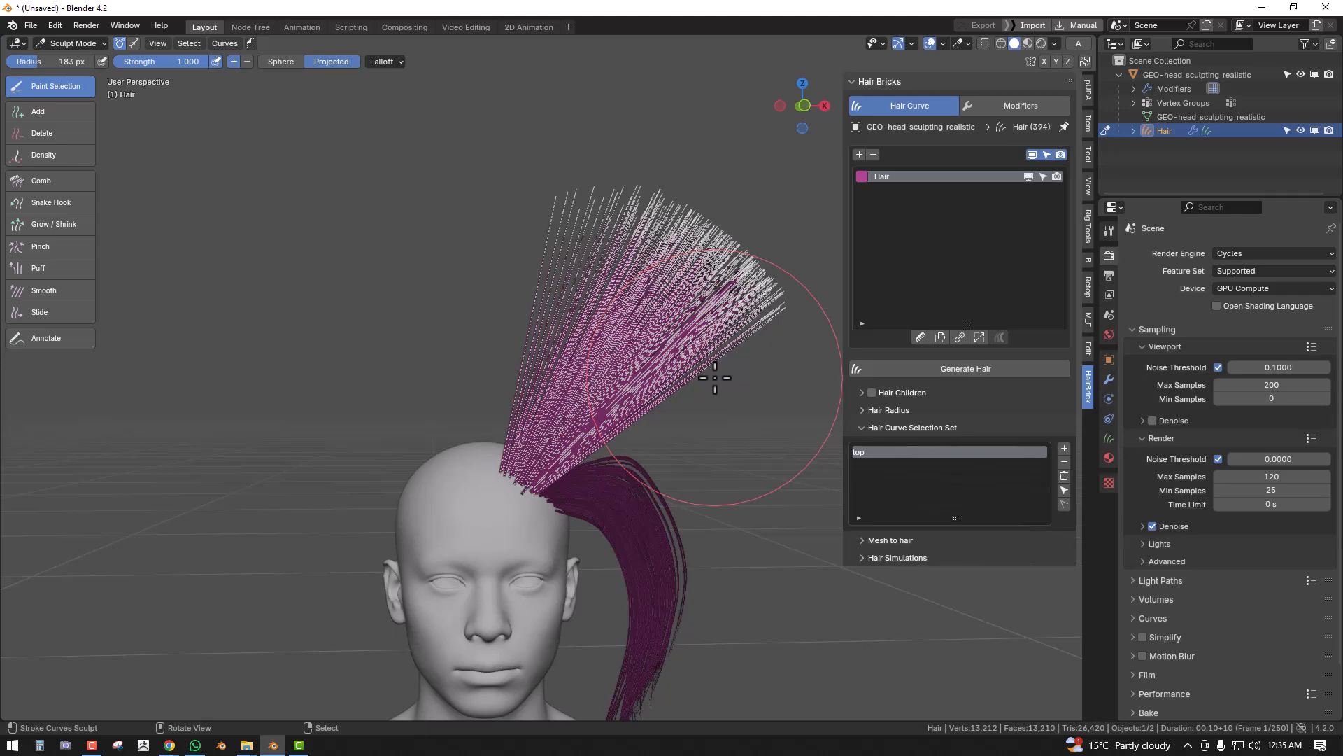
{"action": "middle_click_drag", "start_coordinate": [718, 375], "coordinate": [690, 322]}
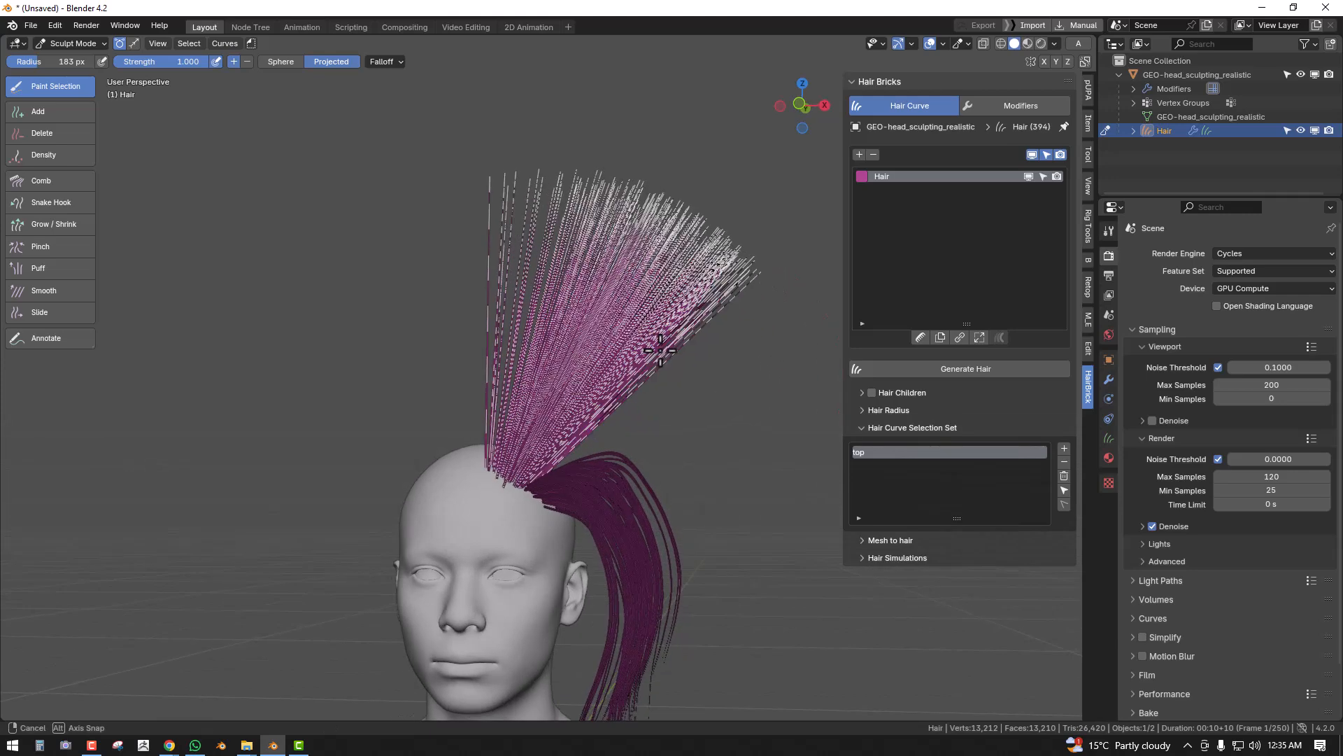
{"action": "middle_click_drag", "start_coordinate": [664, 269], "coordinate": [609, 246]}
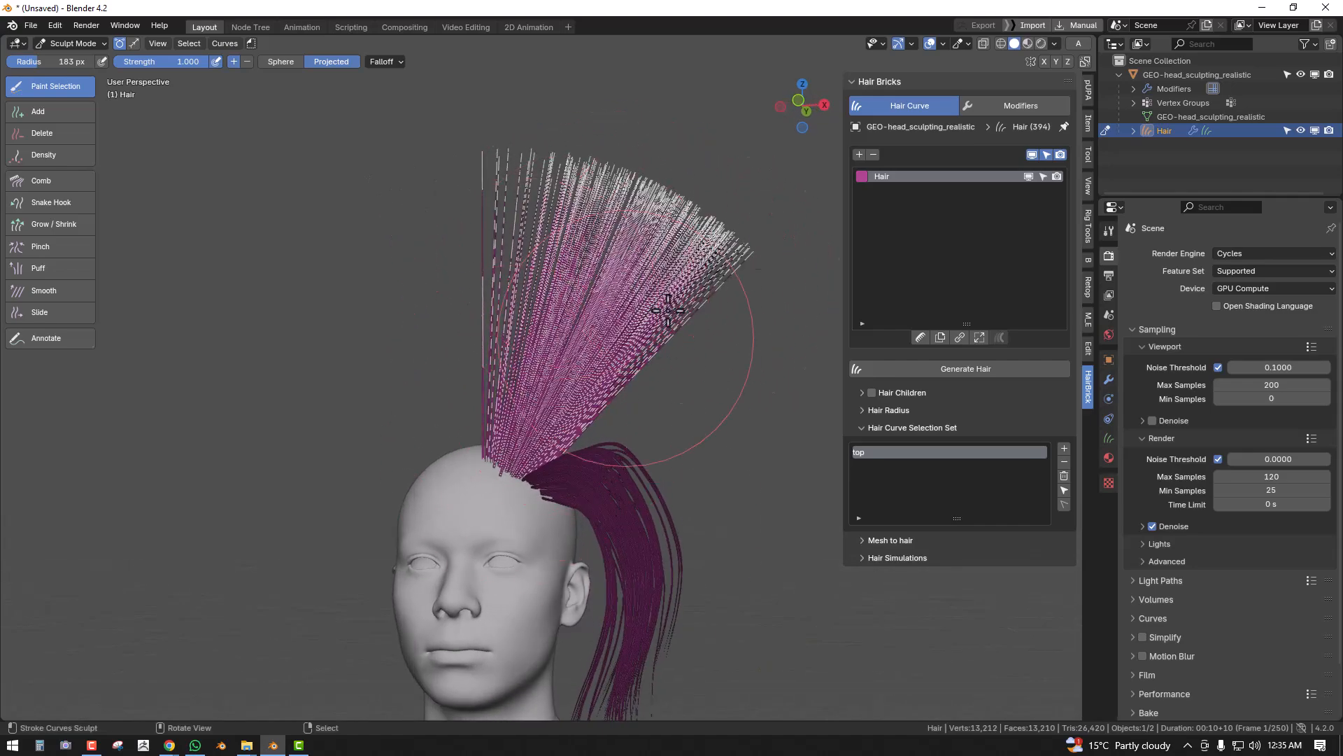
{"action": "middle_click_drag", "start_coordinate": [836, 273], "coordinate": [627, 268]}
{"action": "mouse_move", "coordinate": [642, 358]}
{"action": "middle_mouse_down"}
{"action": "mouse_move", "coordinate": [599, 348]}
{"action": "mouse_move", "coordinate": [483, 371]}
{"action": "mouse_move", "coordinate": [633, 374]}
{"action": "middle_mouse_up"}
- Select the curves of the top set and invert the selection to pick the hanging side hair instead
{"action": "left_click", "coordinate": [1060, 496]}
{"action": "left_click", "coordinate": [1063, 489]}
{"action": "middle_click_drag", "start_coordinate": [571, 437], "coordinate": [535, 389]}
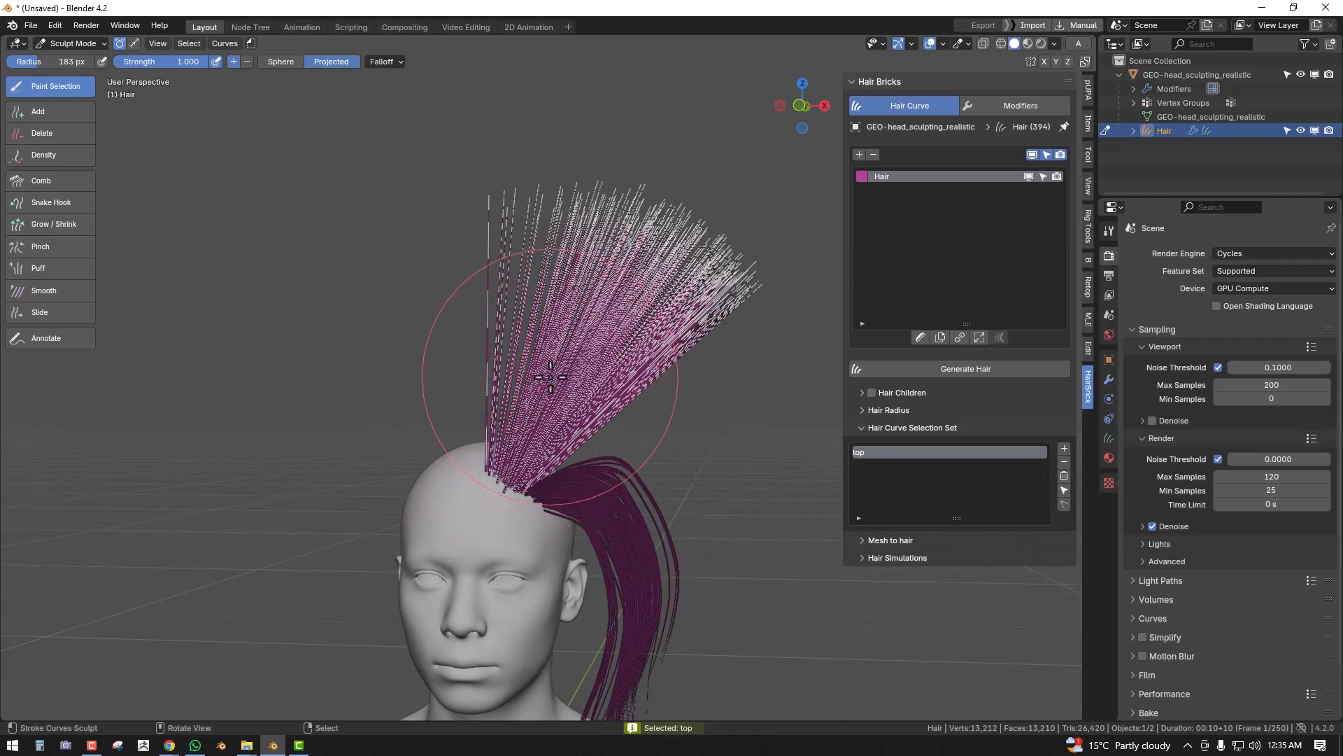
{"action": "middle_click_drag", "start_coordinate": [553, 378], "coordinate": [719, 247]}
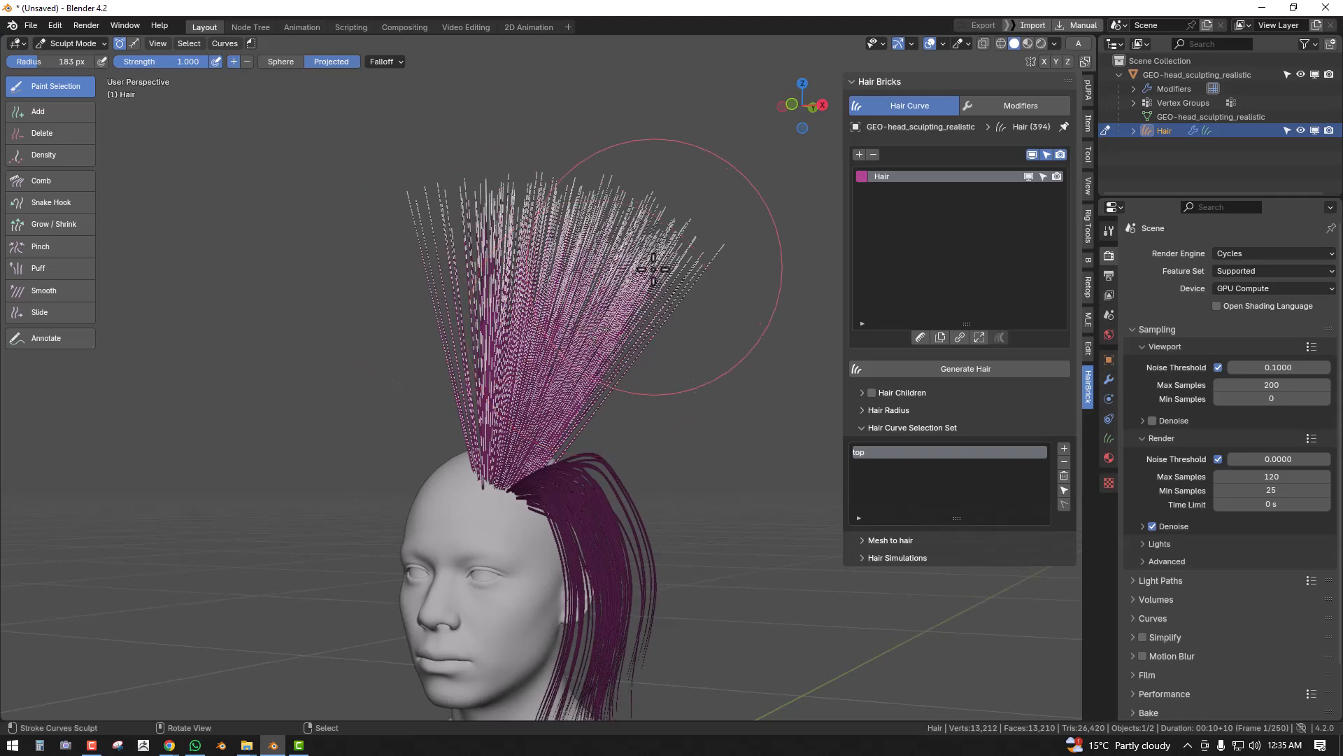
{"action": "scroll", "coordinate": [608, 392], "scroll_direction": "down", "scroll_amount": 1}
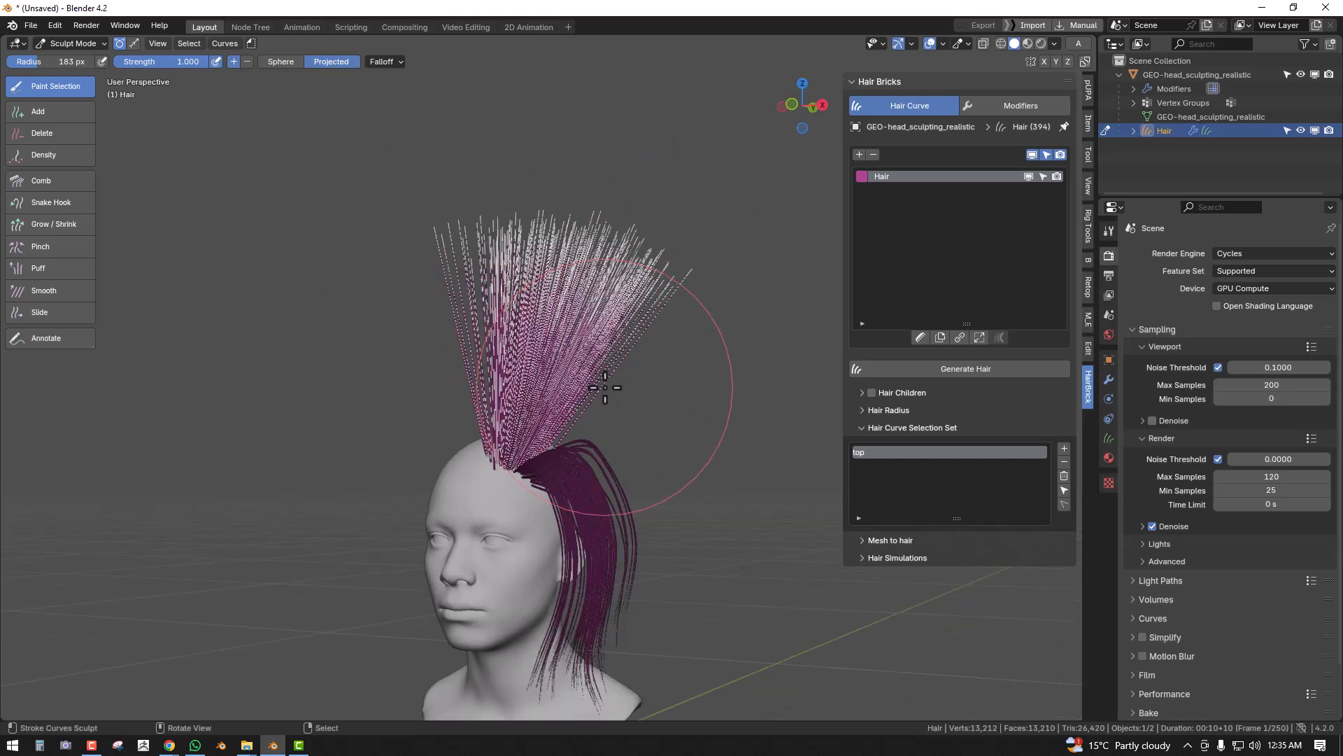
{"action": "middle_click_drag", "start_coordinate": [620, 466], "coordinate": [719, 419]}
{"action": "key", "text": "ctrl+i"}
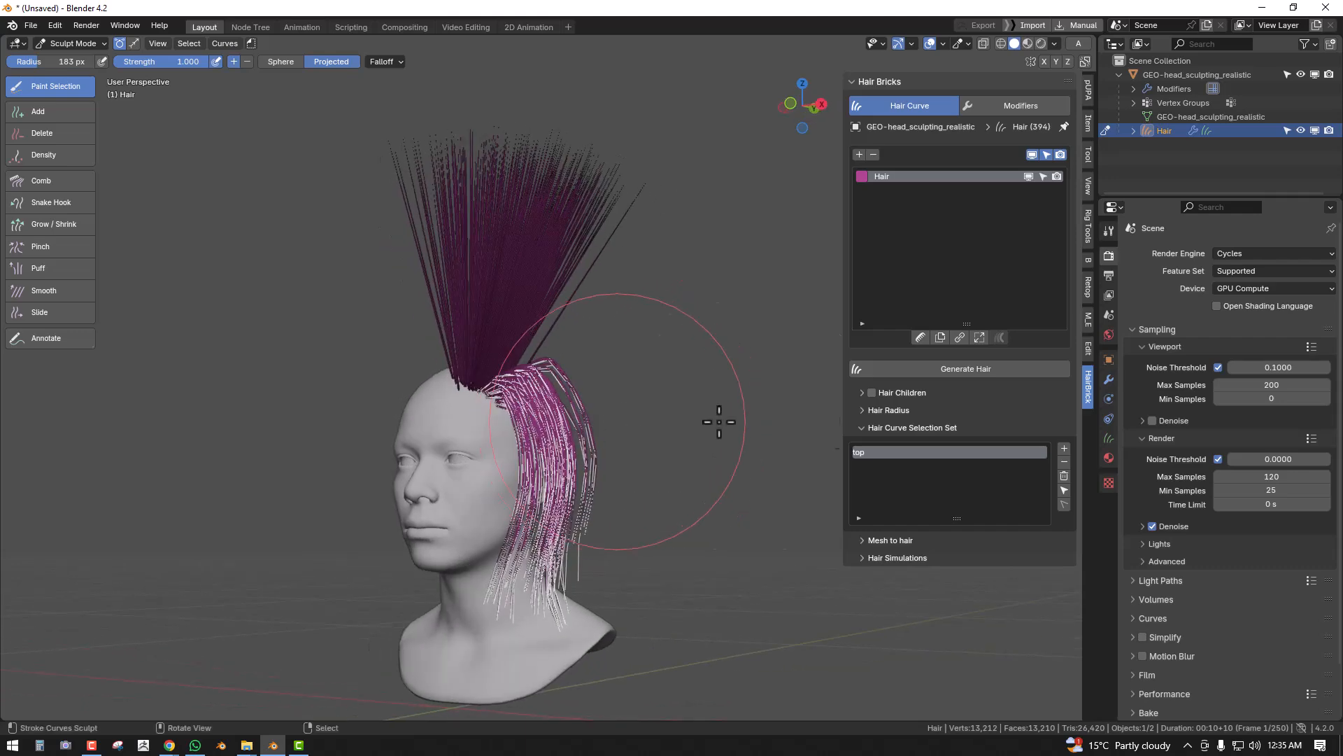
- Add the selected hanging hair as a selection set named side and undo that addition
{"action": "left_click", "coordinate": [1064, 449]}
{"action": "left_click", "coordinate": [1062, 453]}
{"action": "type", "text": "si"}
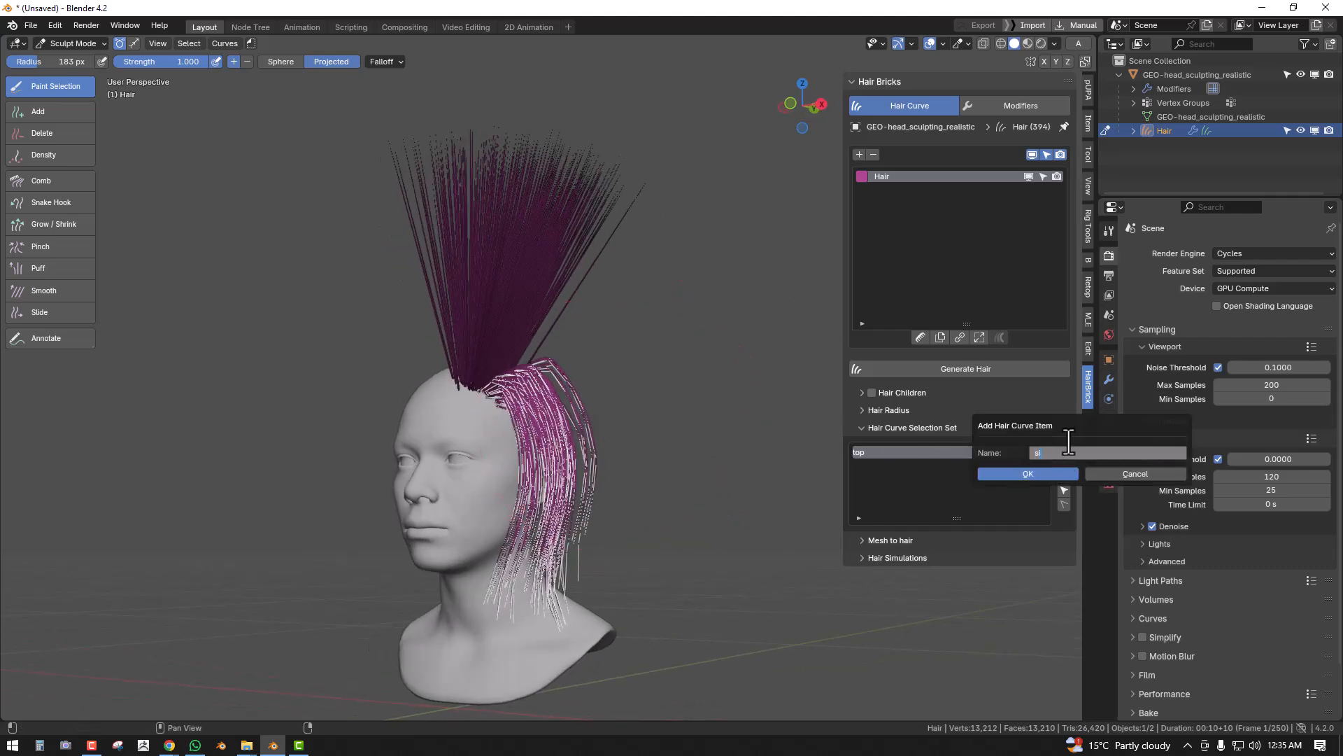
{"action": "type", "text": "de"}
{"action": "key", "text": "Return"}
{"action": "left_click", "coordinate": [1047, 476]}
{"action": "middle_click_drag", "start_coordinate": [611, 479], "coordinate": [665, 497]}
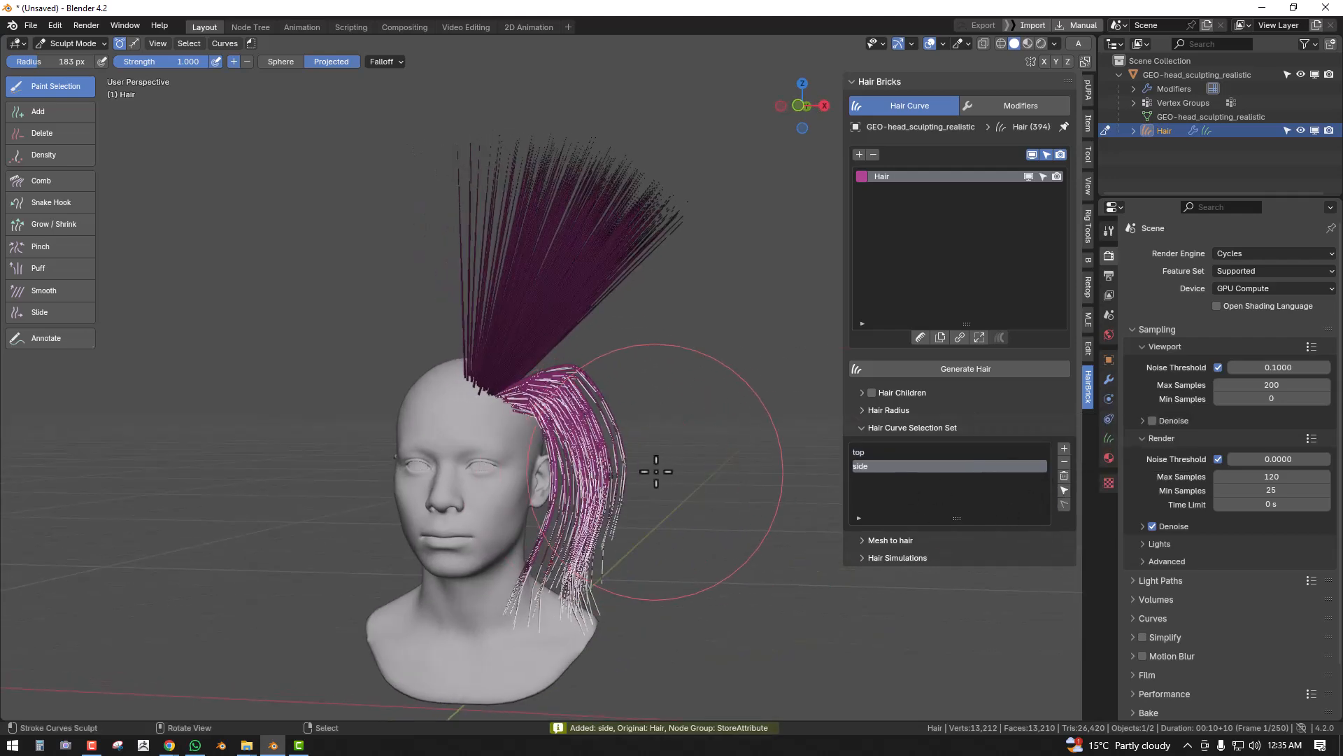
{"action": "key", "text": "ctrl+z"}
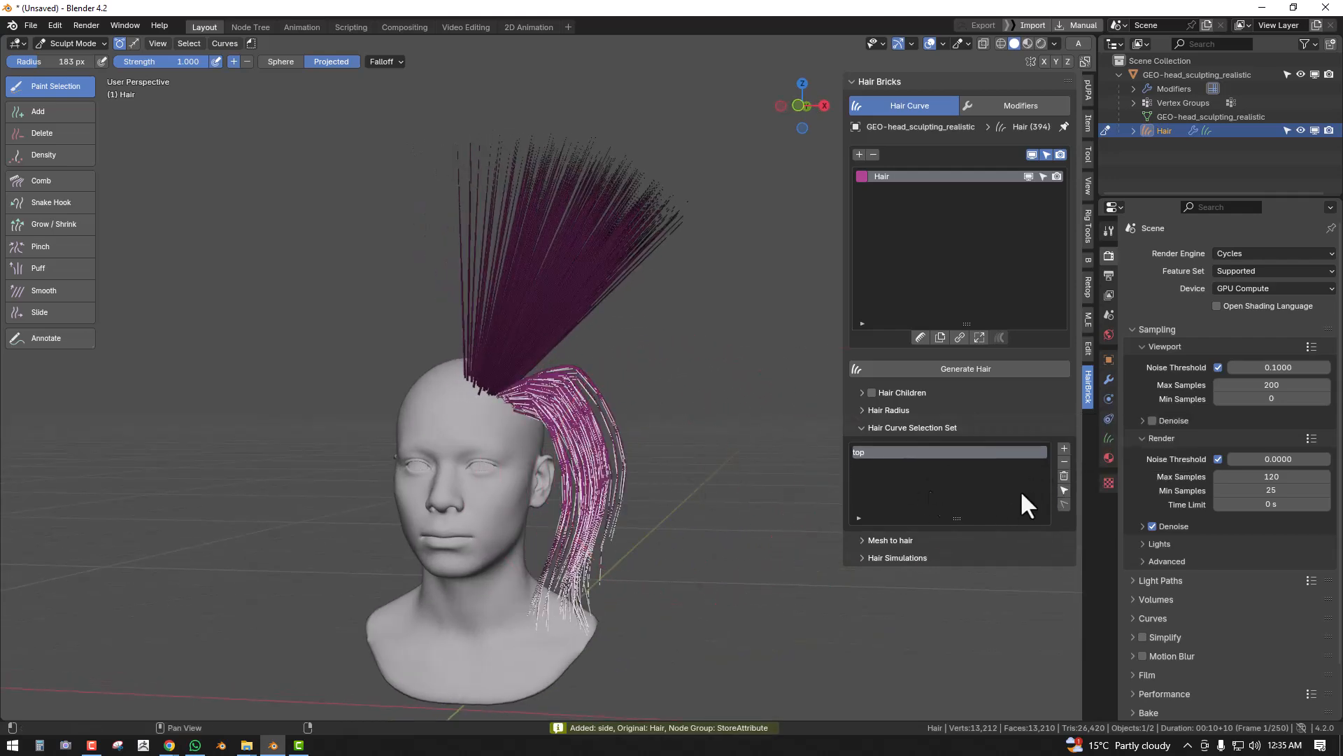
- Store the selected hanging hair as a hair curve selection set named side
{"action": "left_click", "coordinate": [1064, 449]}
{"action": "type", "text": "s"}
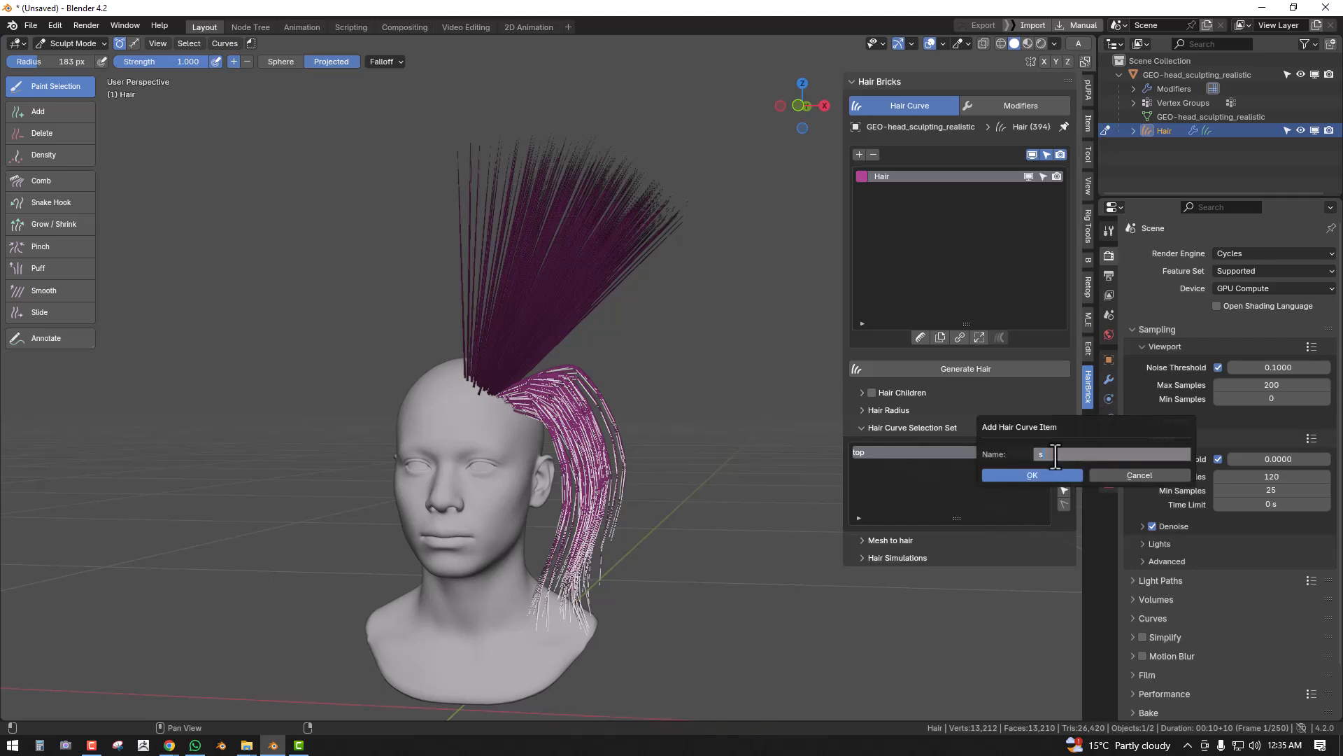
{"action": "key", "text": "Return"}
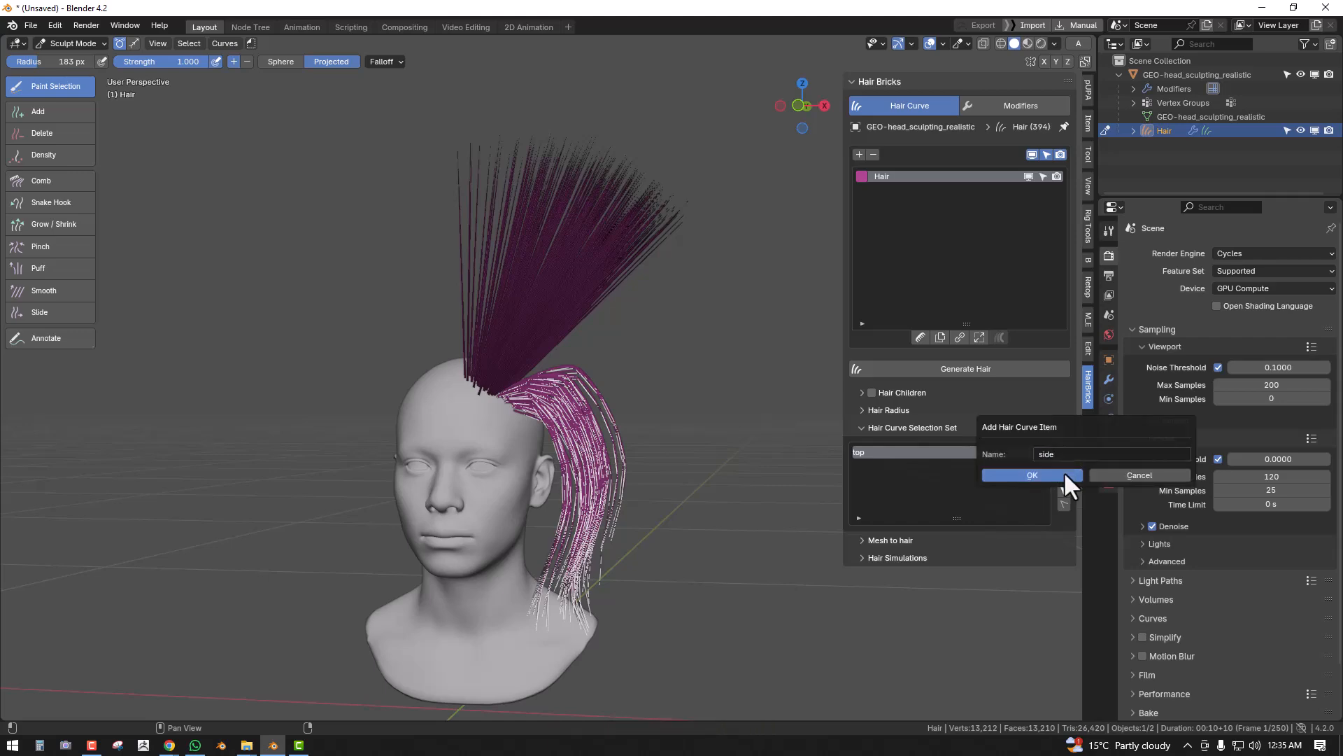
{"action": "left_click", "coordinate": [1065, 472]}
{"action": "middle_click_drag", "start_coordinate": [671, 463], "coordinate": [612, 462]}
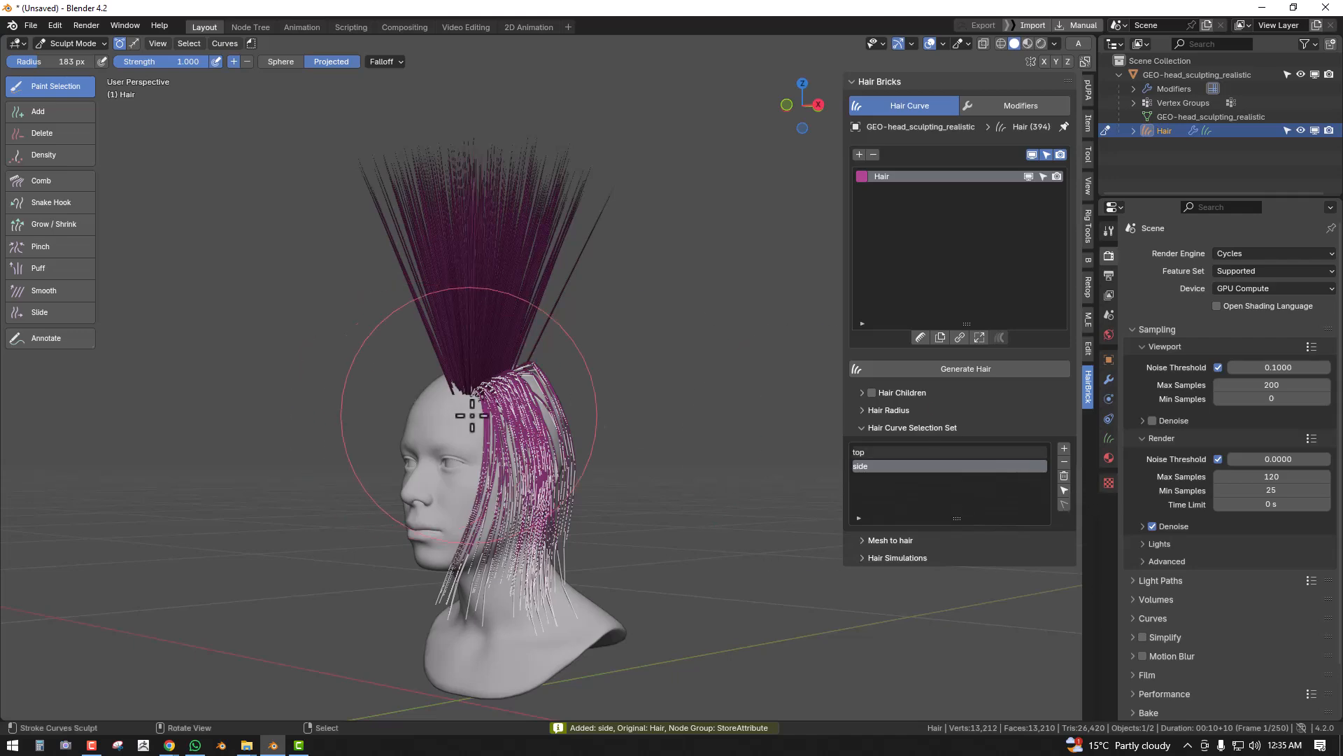
- Clear the curve selection, recall the side and top sets in turn, and deselect the curves of the side set
{"action": "key", "text": "alt+a"}
{"action": "left_click", "coordinate": [1064, 490]}
{"action": "middle_click_drag", "start_coordinate": [464, 490], "coordinate": [659, 434]}
{"action": "left_click", "coordinate": [973, 452]}
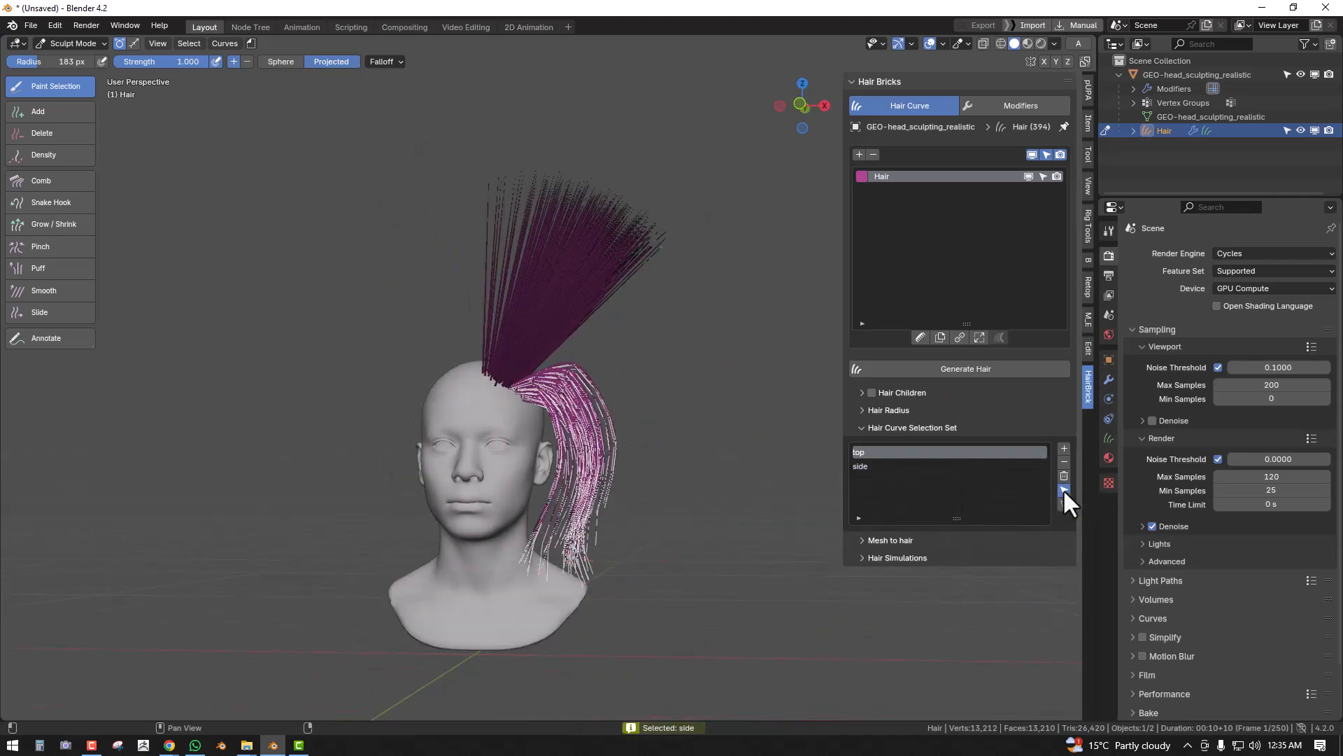
{"action": "left_click", "coordinate": [1064, 489]}
{"action": "left_click", "coordinate": [904, 465]}
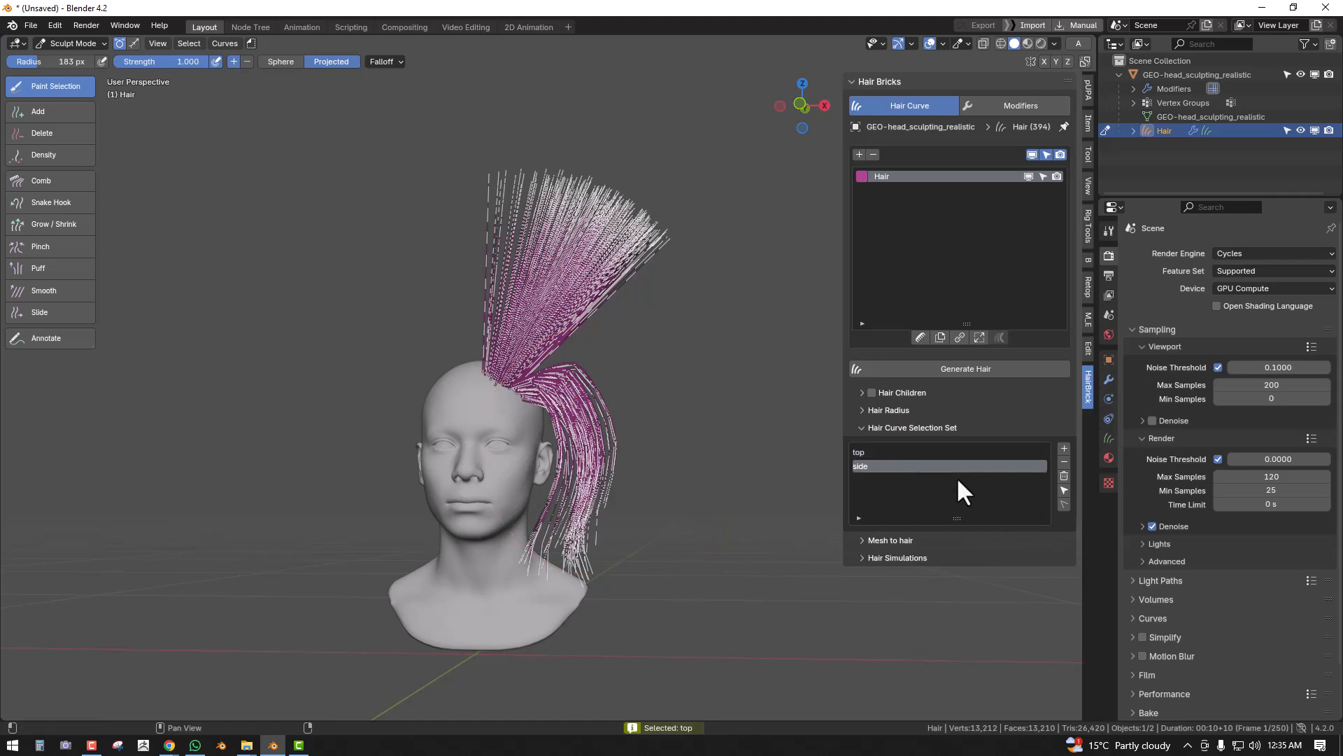
{"action": "left_click", "coordinate": [1063, 504]}
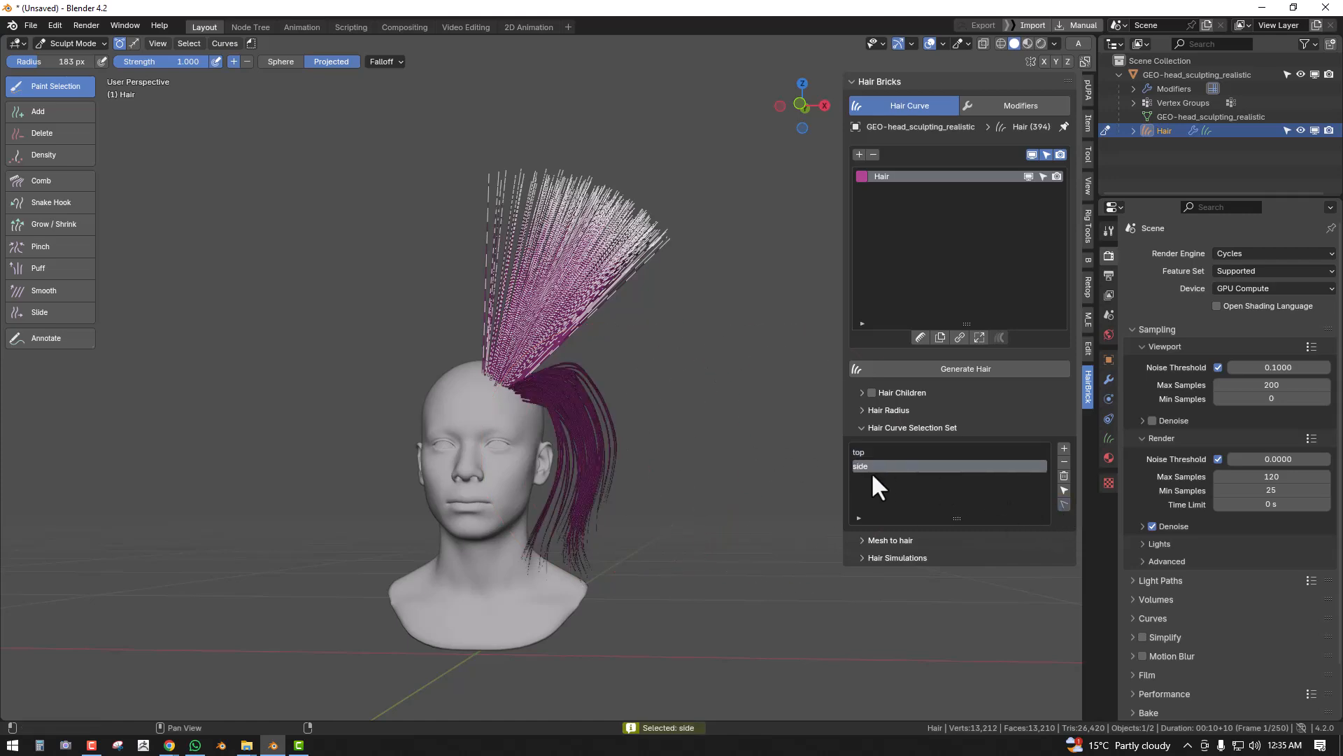
{"action": "mouse_move", "coordinate": [654, 360]}
{"action": "middle_mouse_down"}
{"action": "mouse_move", "coordinate": [573, 357]}
{"action": "mouse_move", "coordinate": [661, 368]}
{"action": "middle_mouse_up"}
- Switch to Object Mode and enlarge the hair data's attribute list to examine the top and side attributes
{"action": "key", "text": "ctrl+Tab"}
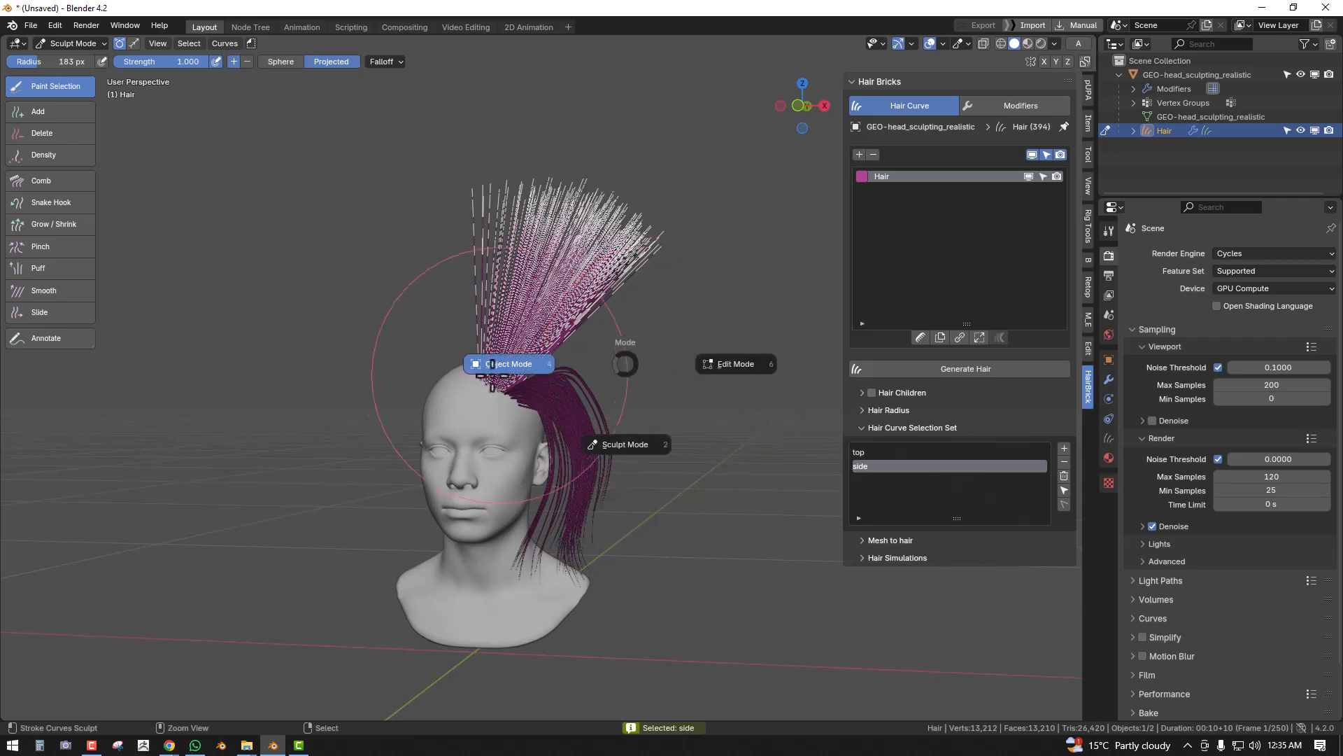
{"action": "left_click", "coordinate": [510, 364]}
{"action": "left_click", "coordinate": [1108, 438]}
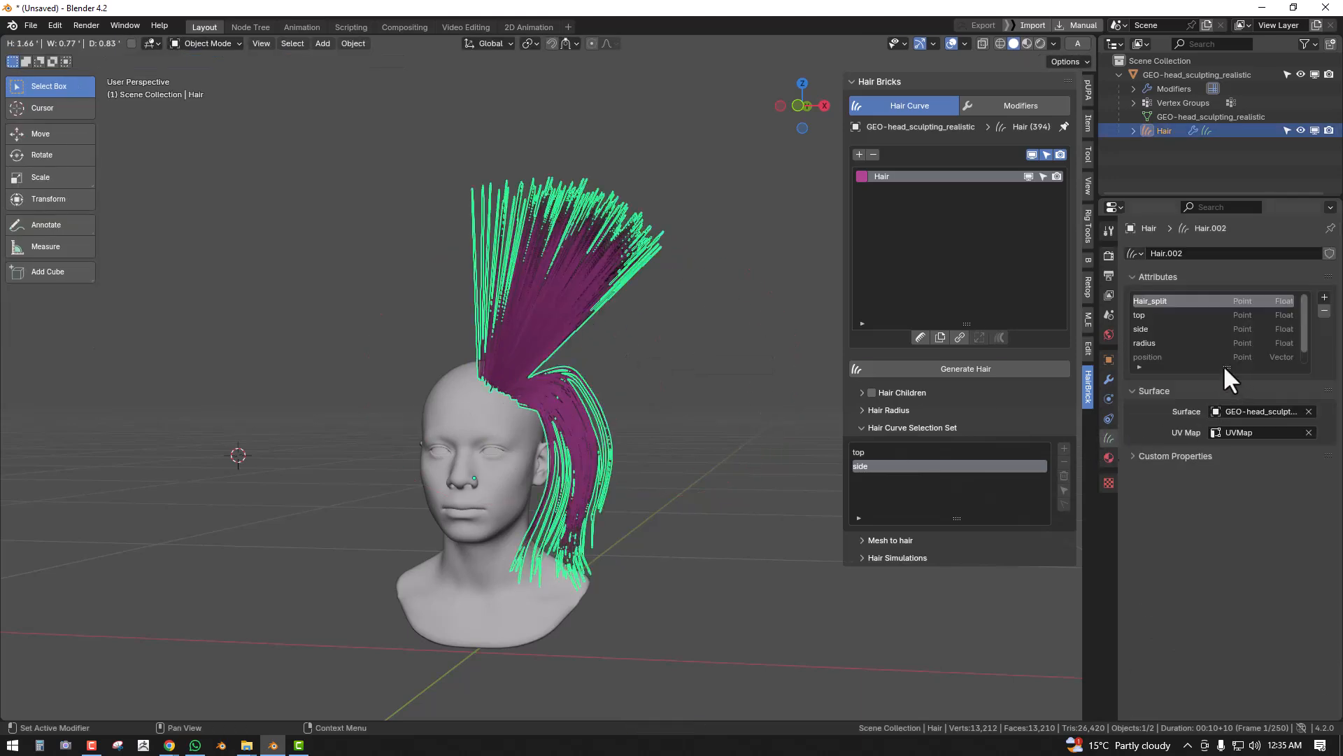
{"action": "left_click_drag", "start_coordinate": [1227, 368], "coordinate": [1244, 523]}
{"action": "left_click", "coordinate": [1151, 315]}
{"action": "left_click", "coordinate": [1156, 328]}
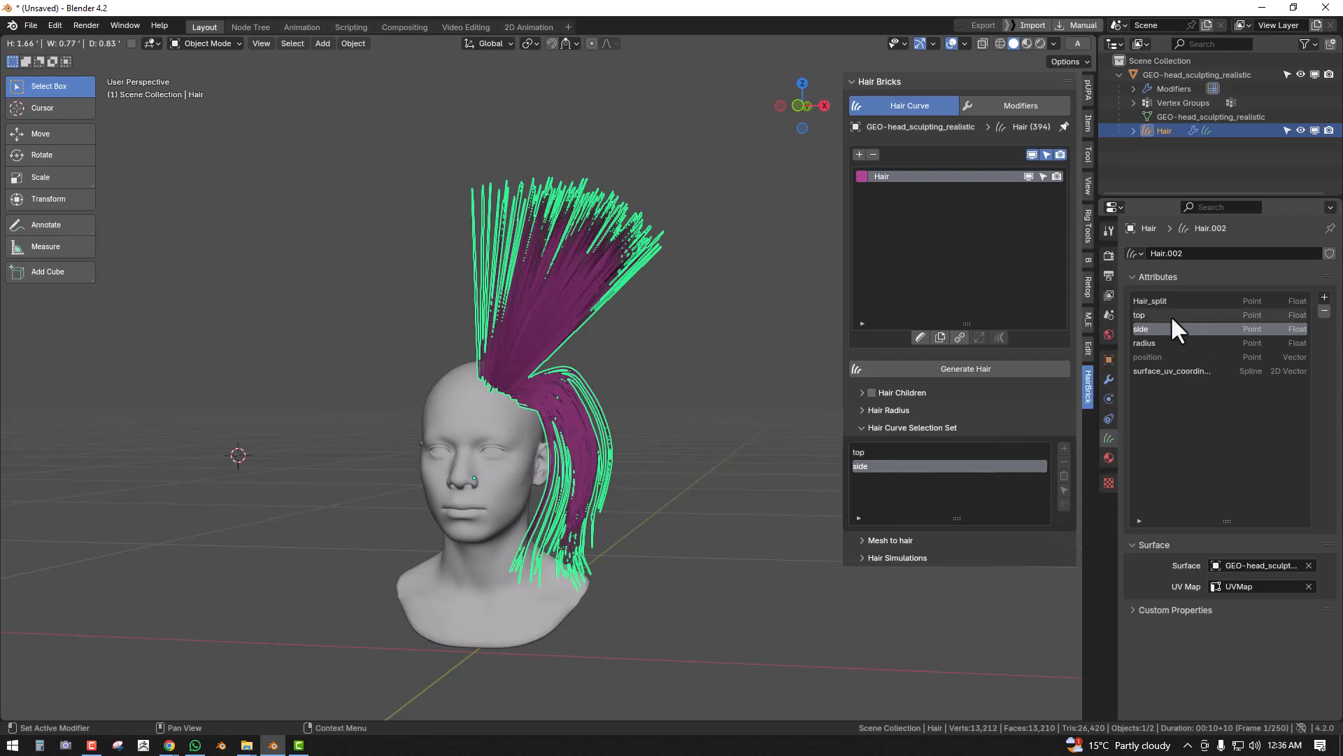
{"action": "left_click", "coordinate": [1193, 315]}
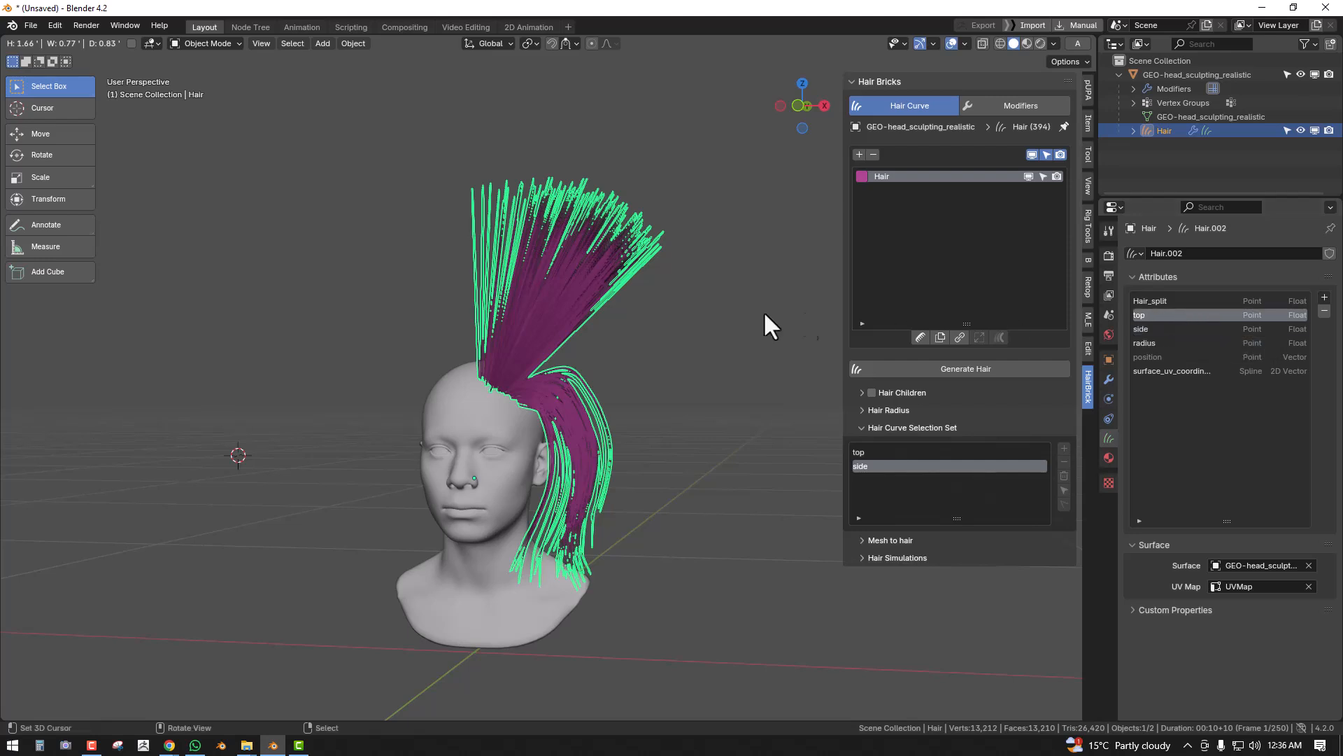
- Add the Frizz styling modifier to the Hair object
{"action": "middle_click_drag", "start_coordinate": [645, 310], "coordinate": [632, 325]}
{"action": "scroll", "coordinate": [633, 325], "scroll_direction": "up", "scroll_amount": 1}
{"action": "key", "text": "alt+a"}
{"action": "left_click", "coordinate": [585, 287]}
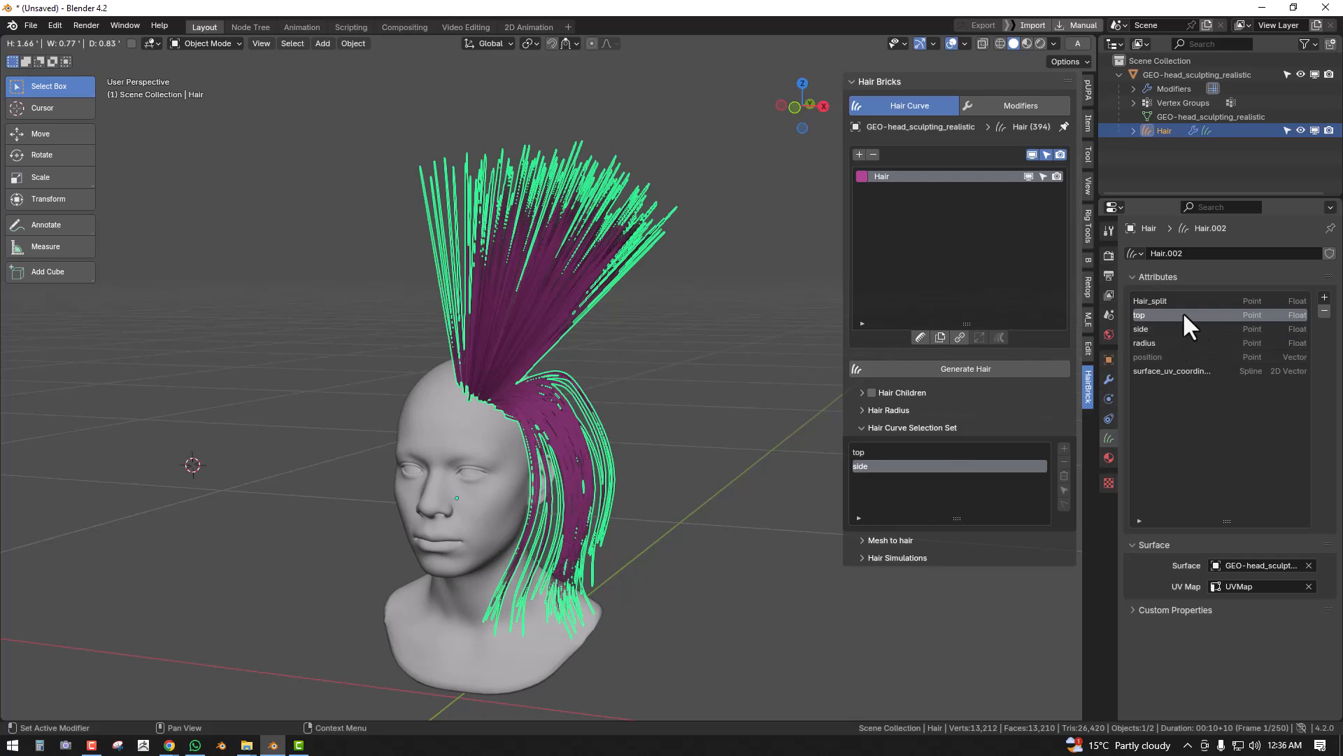
{"action": "left_click", "coordinate": [1026, 107]}
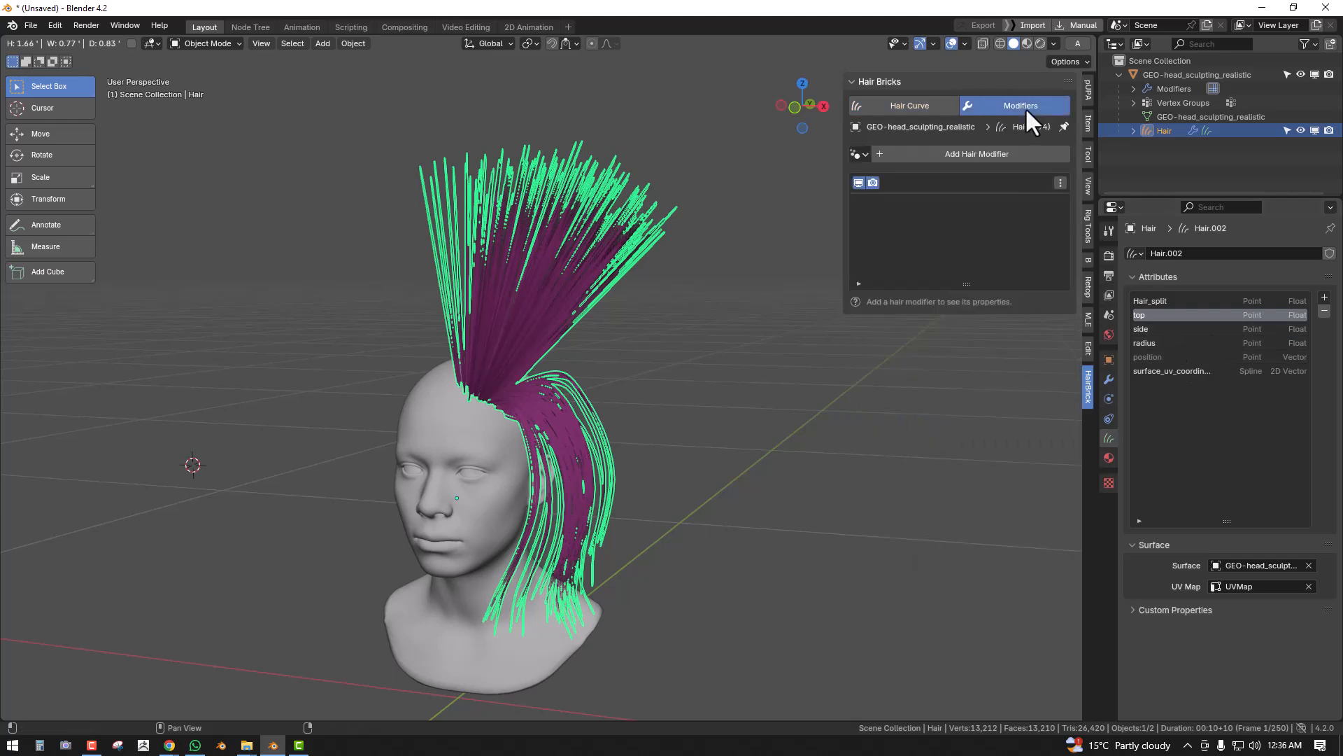
{"action": "left_click", "coordinate": [986, 155]}
{"action": "left_click", "coordinate": [897, 166]}
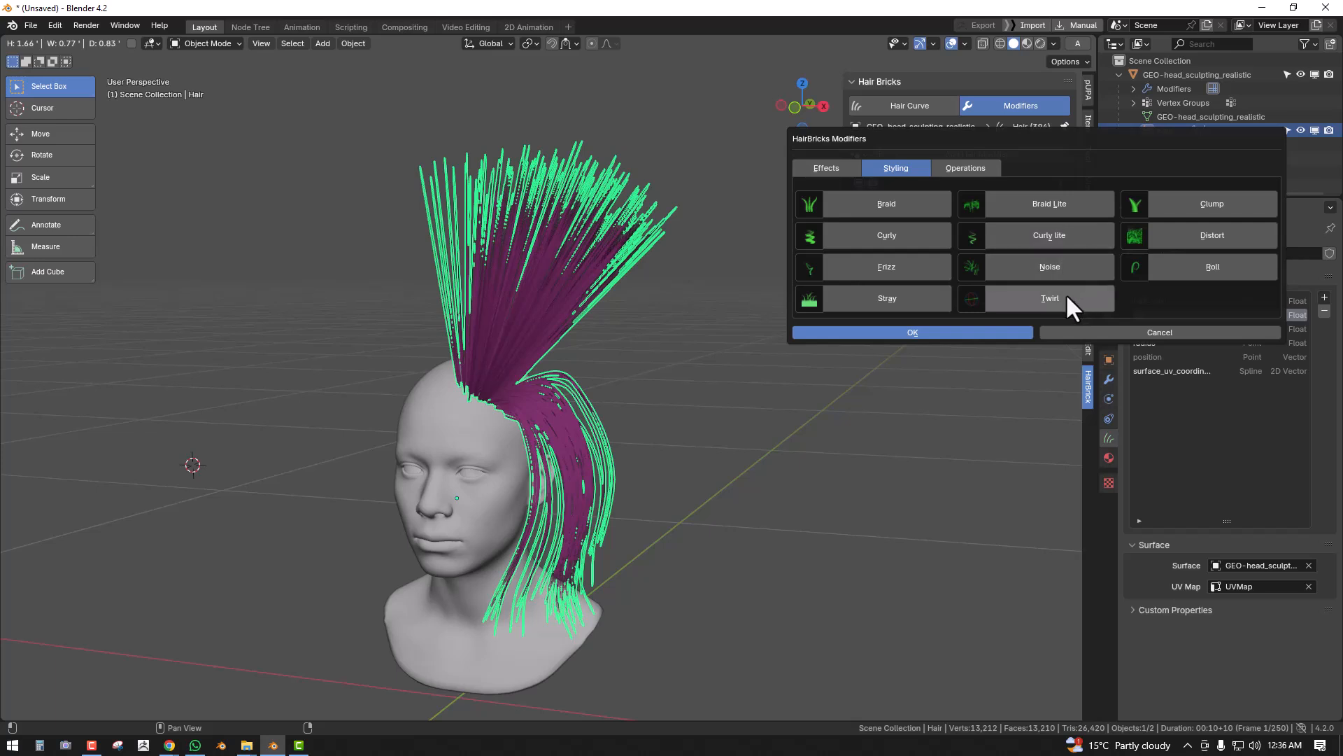
{"action": "left_click", "coordinate": [901, 269]}
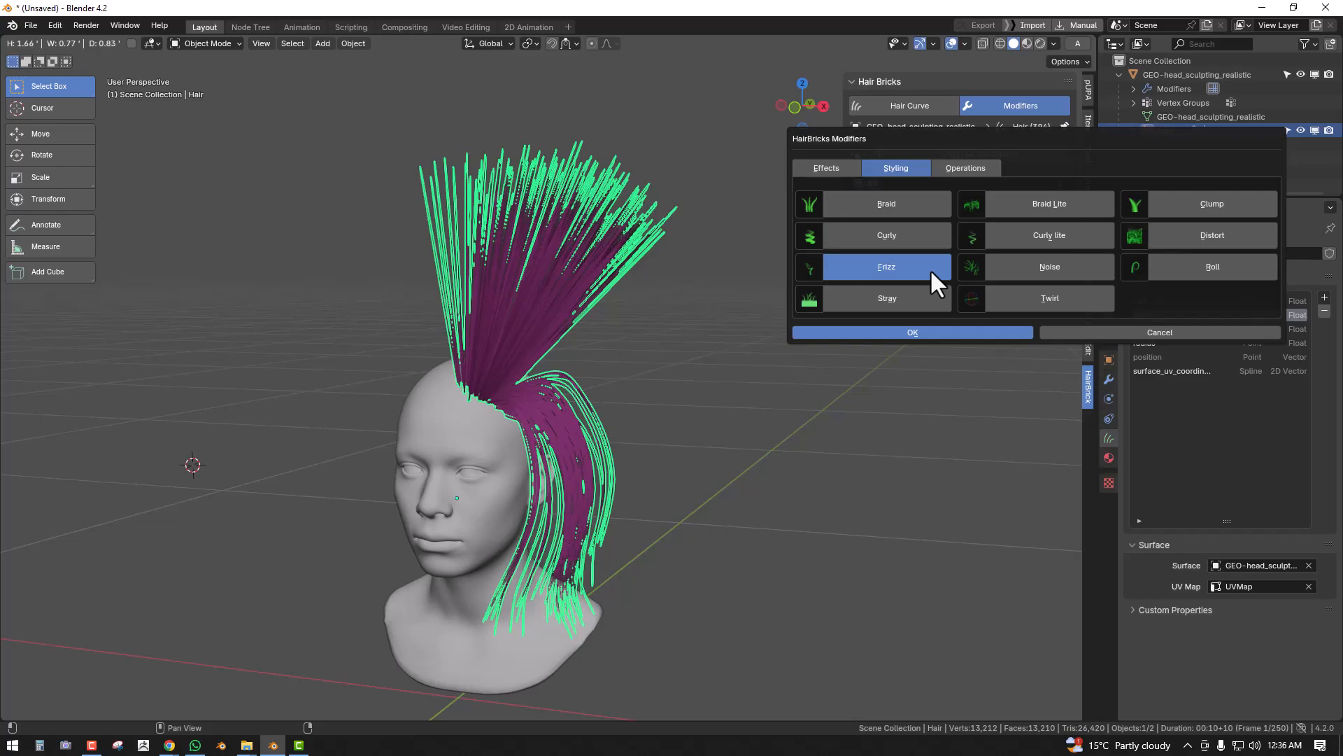
{"action": "key", "text": "Return"}
- Set the Frizz modifier's Factor to 4.430 and check the frizzed hair from several angles
{"action": "left_click_drag", "start_coordinate": [993, 372], "coordinate": [1113, 373]}
{"action": "middle_click_drag", "start_coordinate": [504, 314], "coordinate": [557, 363]}
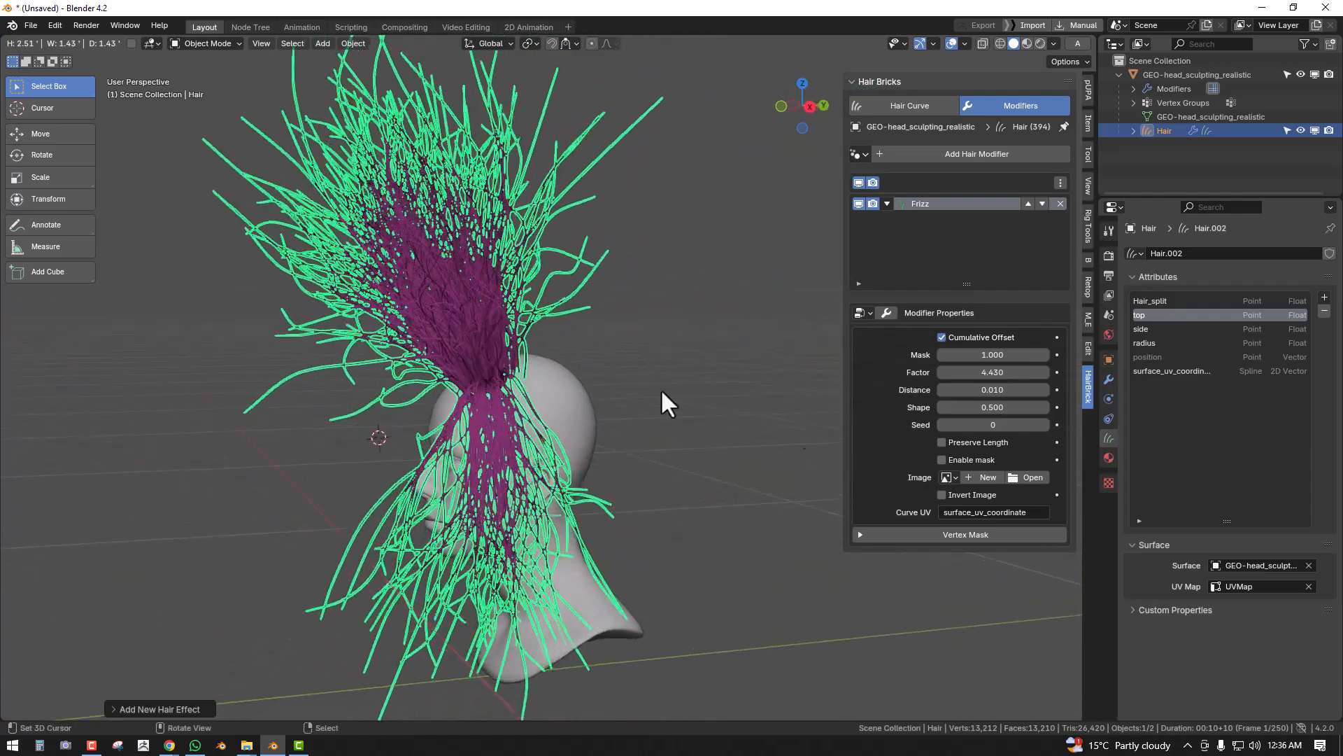
{"action": "middle_click_drag", "start_coordinate": [460, 325], "coordinate": [627, 338]}
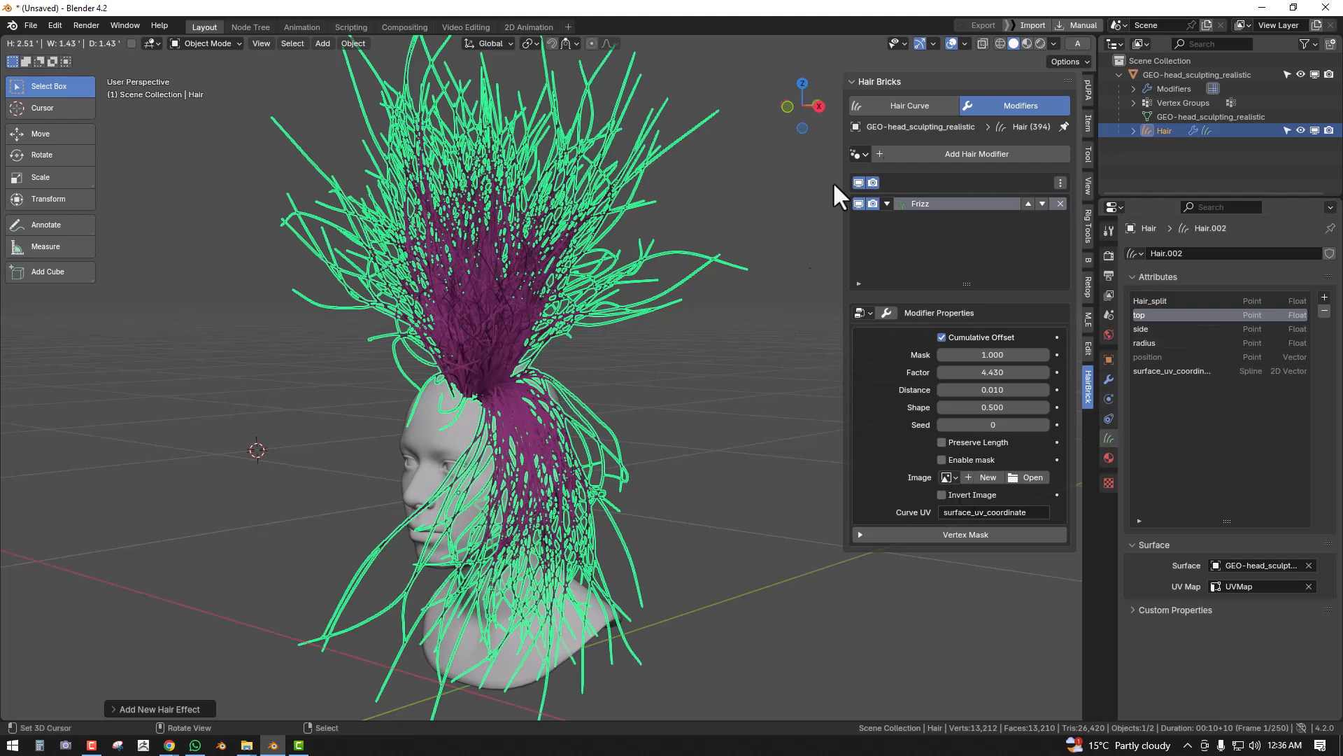
- Open the Frizz modifier's node tree in a separate window and shrink it to fit beside the modifier properties
{"action": "left_click", "coordinate": [909, 106]}
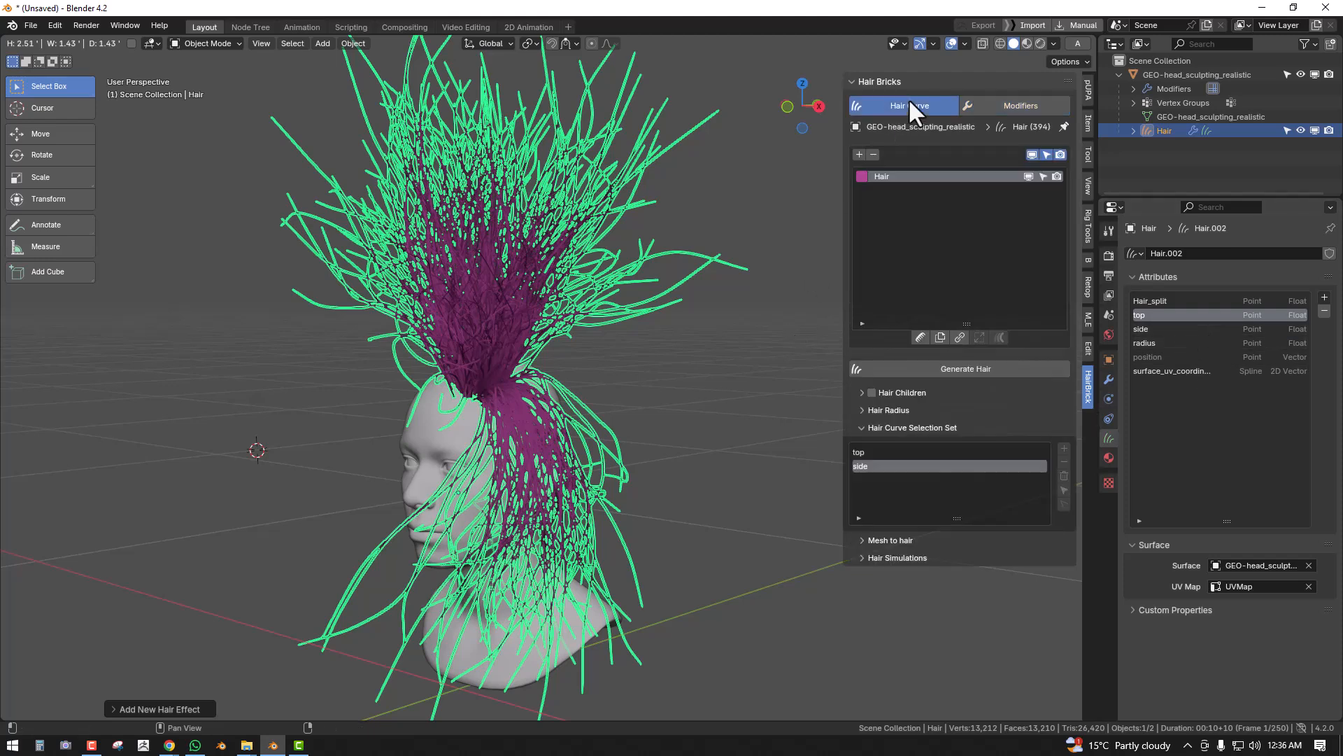
{"action": "left_click", "coordinate": [1021, 107]}
{"action": "left_click", "coordinate": [887, 313]}
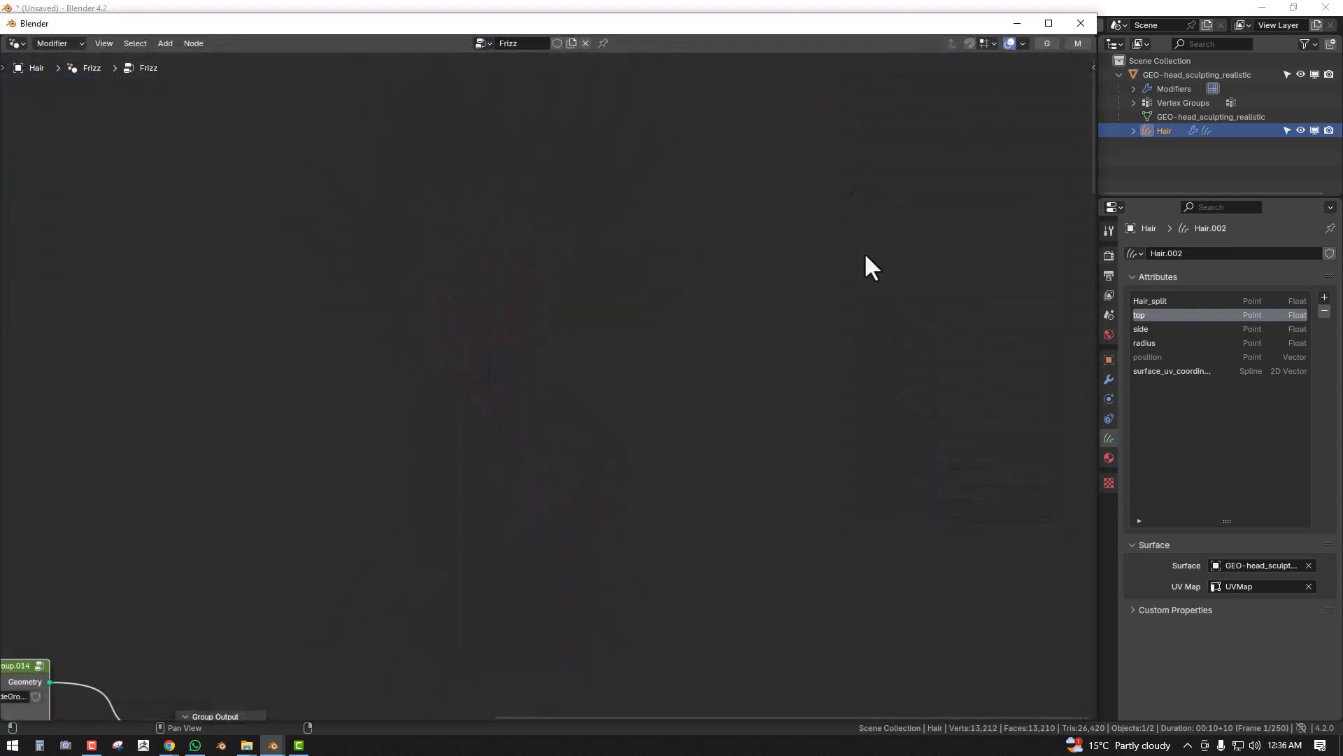
{"action": "left_click_drag", "start_coordinate": [761, 24], "coordinate": [998, 150]}
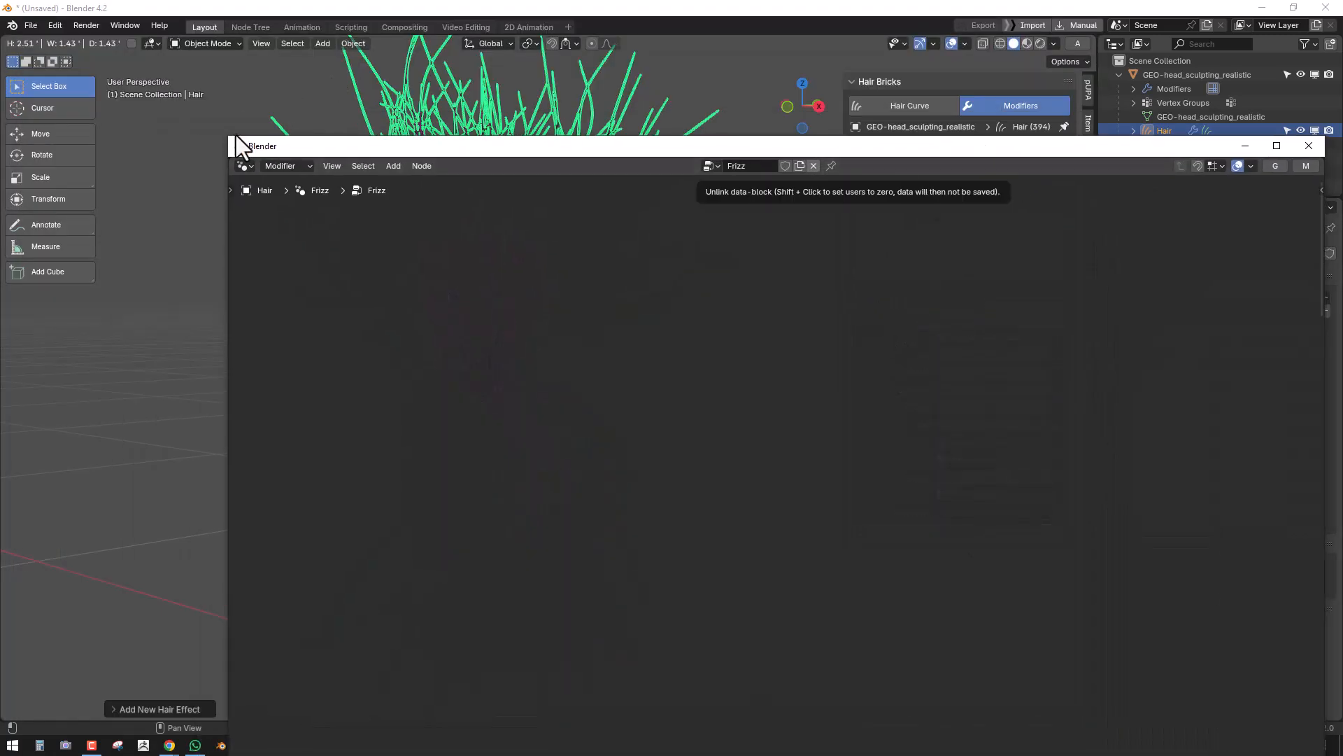
{"action": "left_click_drag", "start_coordinate": [223, 130], "coordinate": [801, 428]}
{"action": "left_click_drag", "start_coordinate": [897, 442], "coordinate": [479, 166]}
{"action": "scroll", "coordinate": [657, 382], "scroll_direction": "down", "scroll_amount": 8}
{"action": "middle_click_drag", "start_coordinate": [534, 403], "coordinate": [633, 300]}
{"action": "scroll", "coordinate": [696, 338], "scroll_direction": "up", "scroll_amount": 5}
{"action": "left_click_drag", "start_coordinate": [666, 154], "coordinate": [557, 144]}
- Add a Named Attribute node below the Group Input in the Frizz node tree
{"action": "scroll", "coordinate": [534, 333], "scroll_direction": "up", "scroll_amount": 8}
{"action": "middle_click_drag", "start_coordinate": [464, 326], "coordinate": [577, 312]}
{"action": "scroll", "coordinate": [577, 312], "scroll_direction": "up", "scroll_amount": 3}
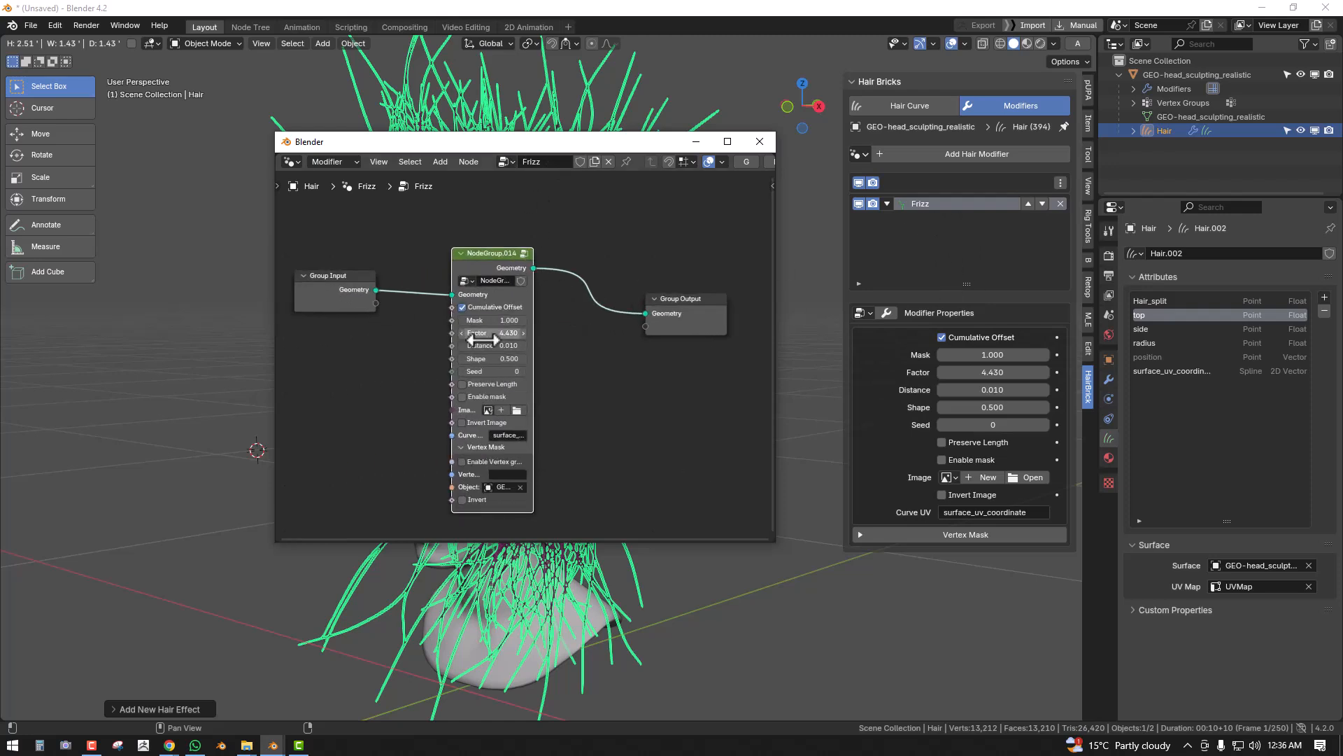
{"action": "middle_click_drag", "start_coordinate": [485, 334], "coordinate": [581, 312]}
{"action": "scroll", "coordinate": [575, 315], "scroll_direction": "up", "scroll_amount": 1}
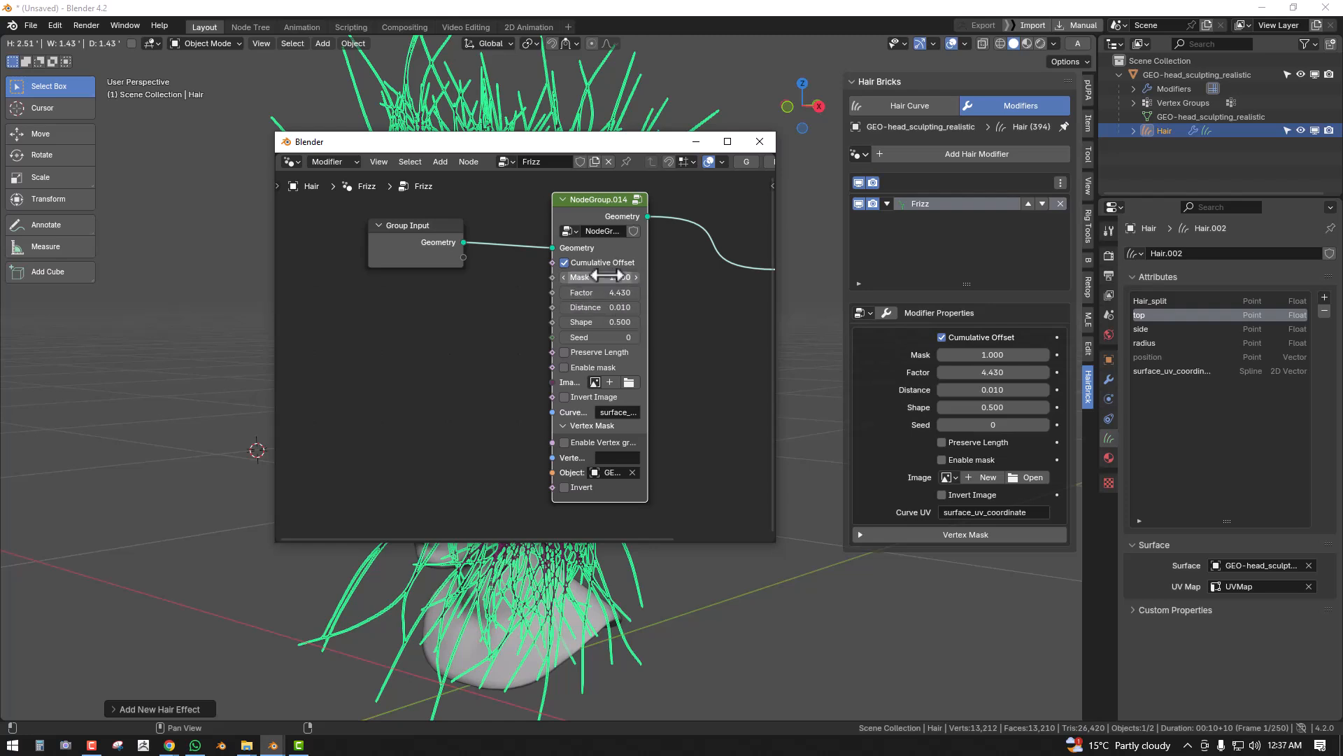
{"action": "middle_click_drag", "start_coordinate": [483, 314], "coordinate": [536, 300]}
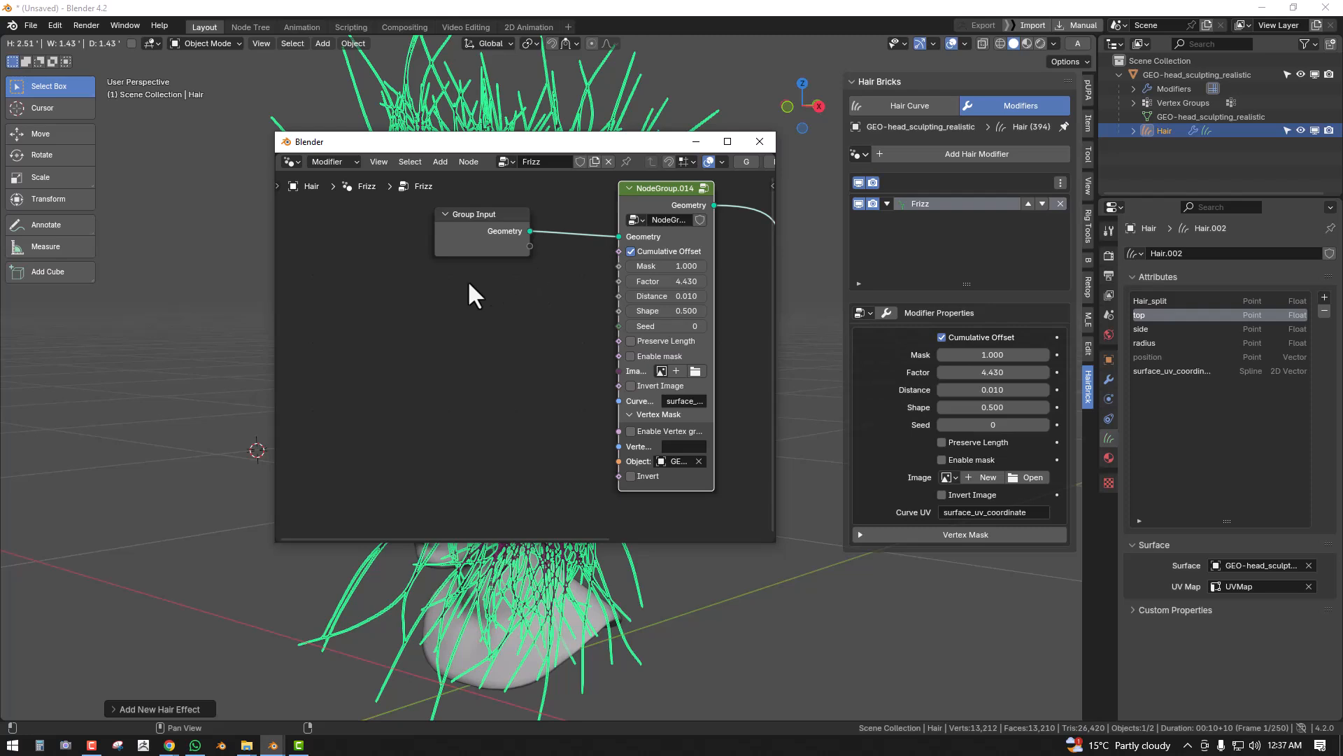
{"action": "key", "text": "shift+a"}
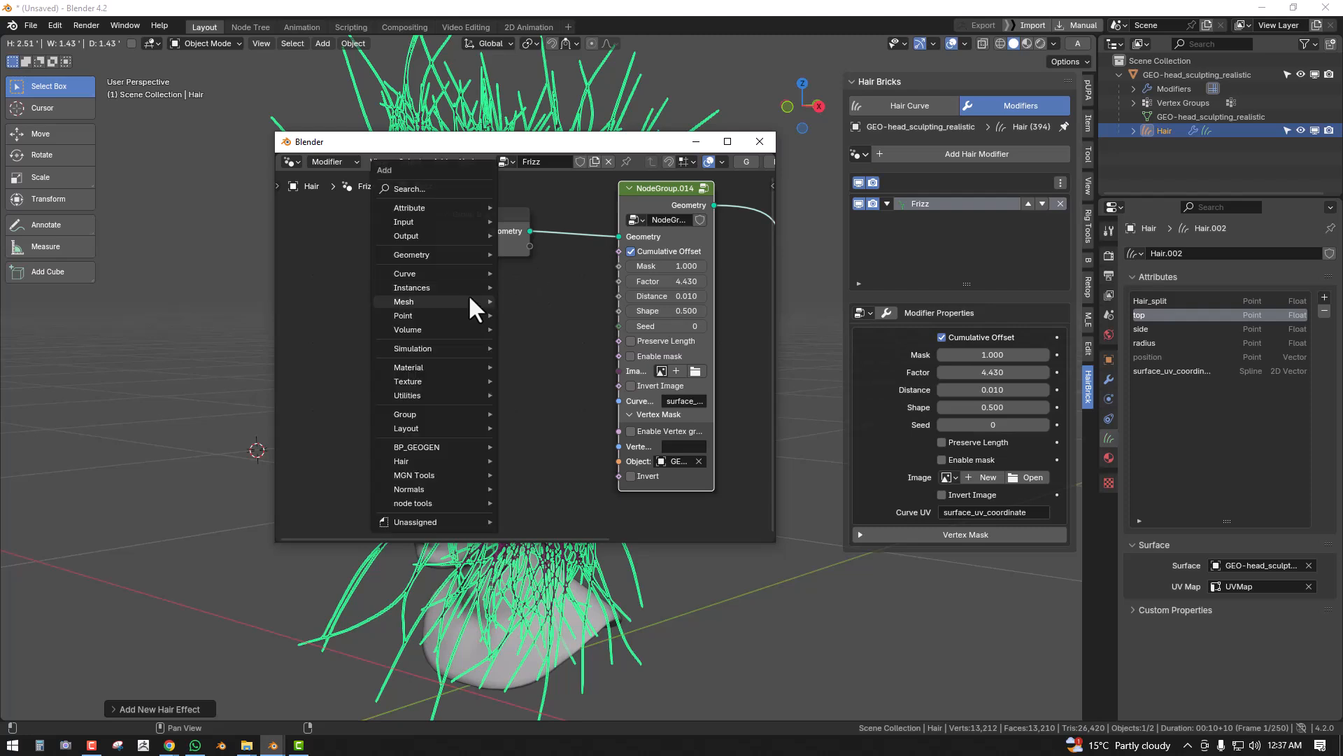
{"action": "left_click", "coordinate": [442, 189]}
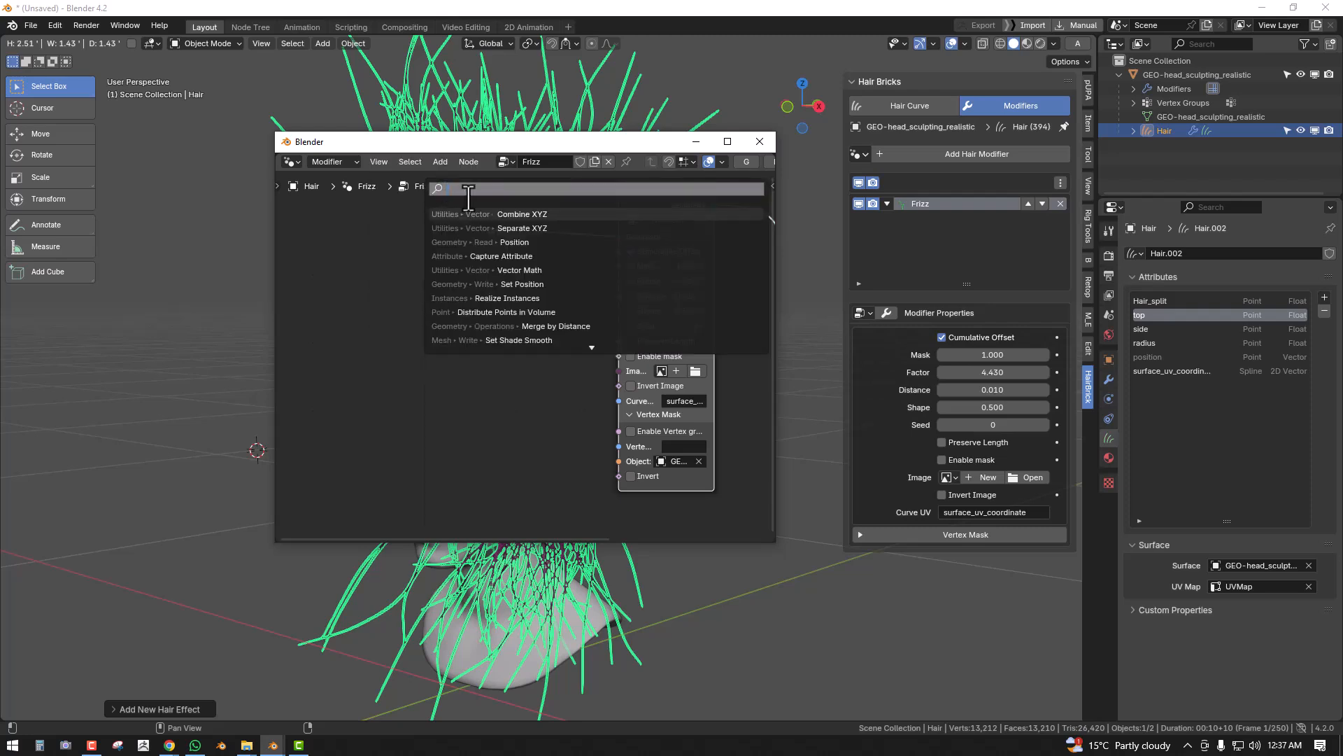
{"action": "type", "text": "an"}
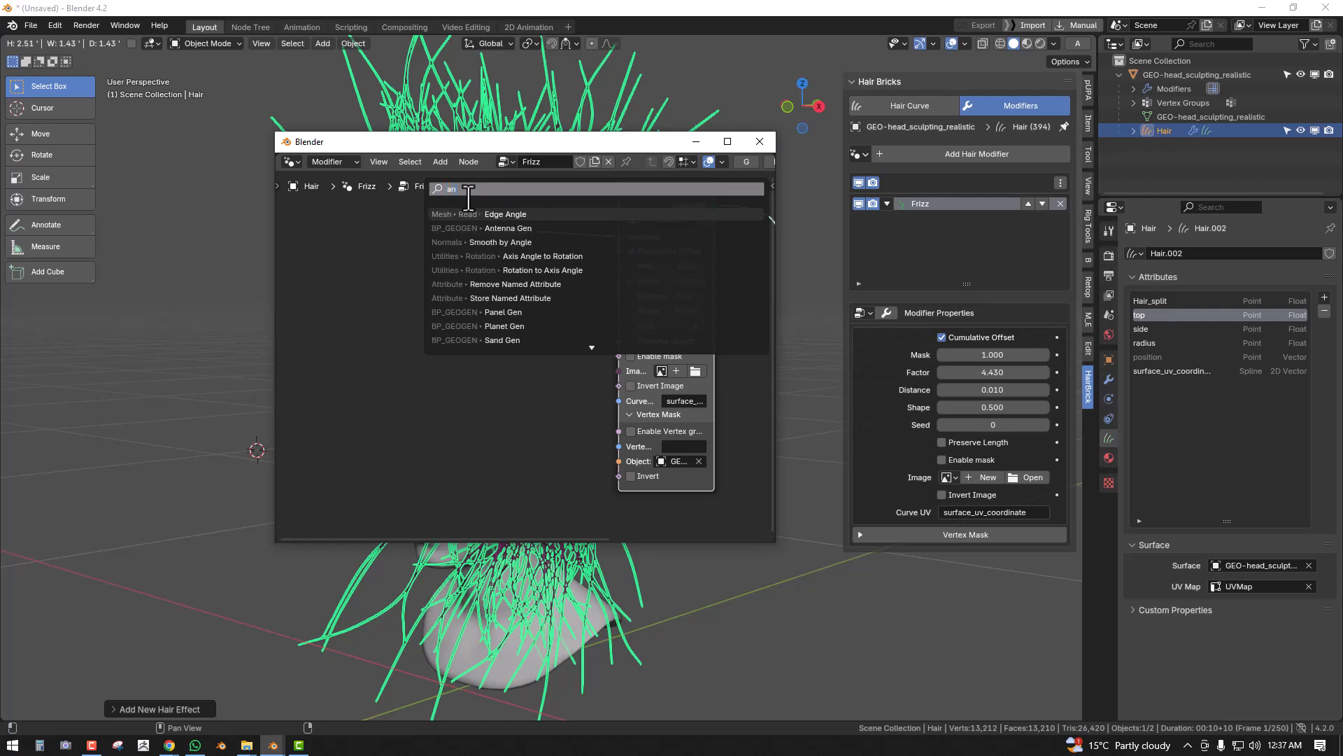
{"action": "type", "text": "name"}
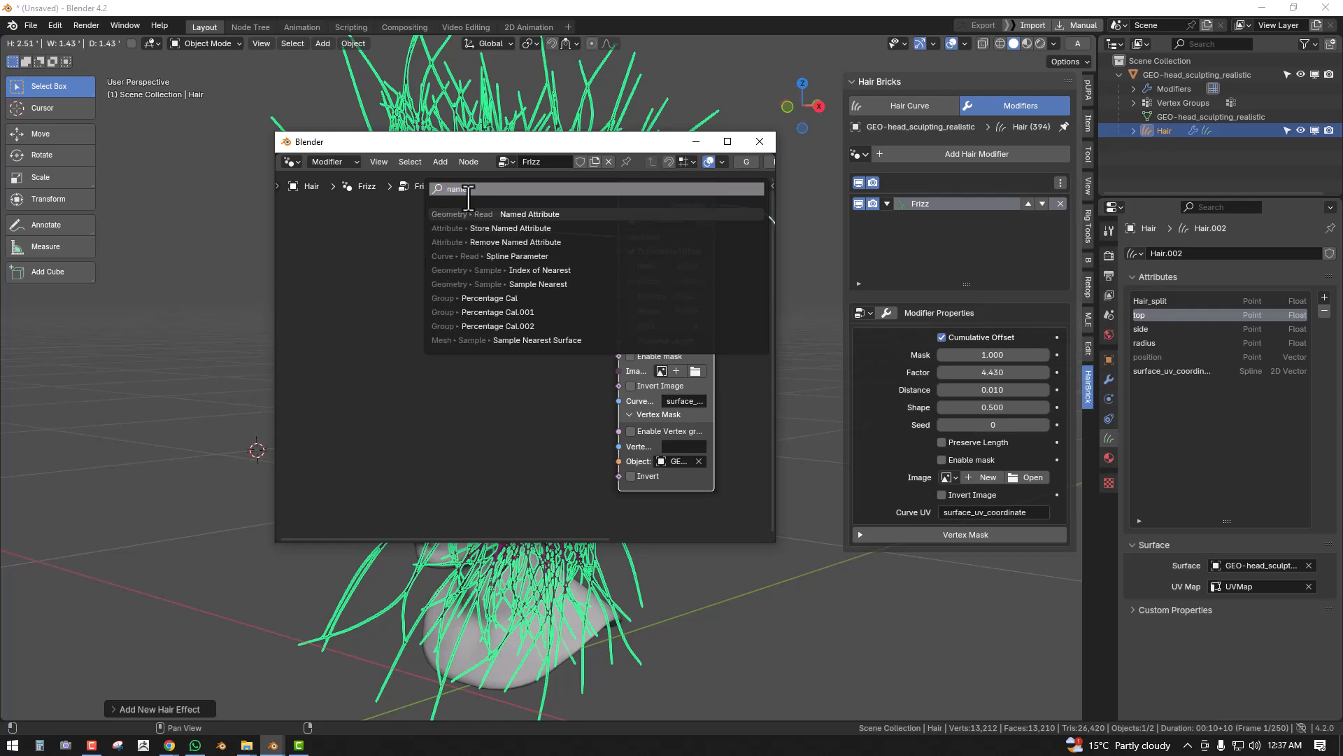
{"action": "left_click", "coordinate": [512, 216]}
{"action": "left_click", "coordinate": [488, 317]}
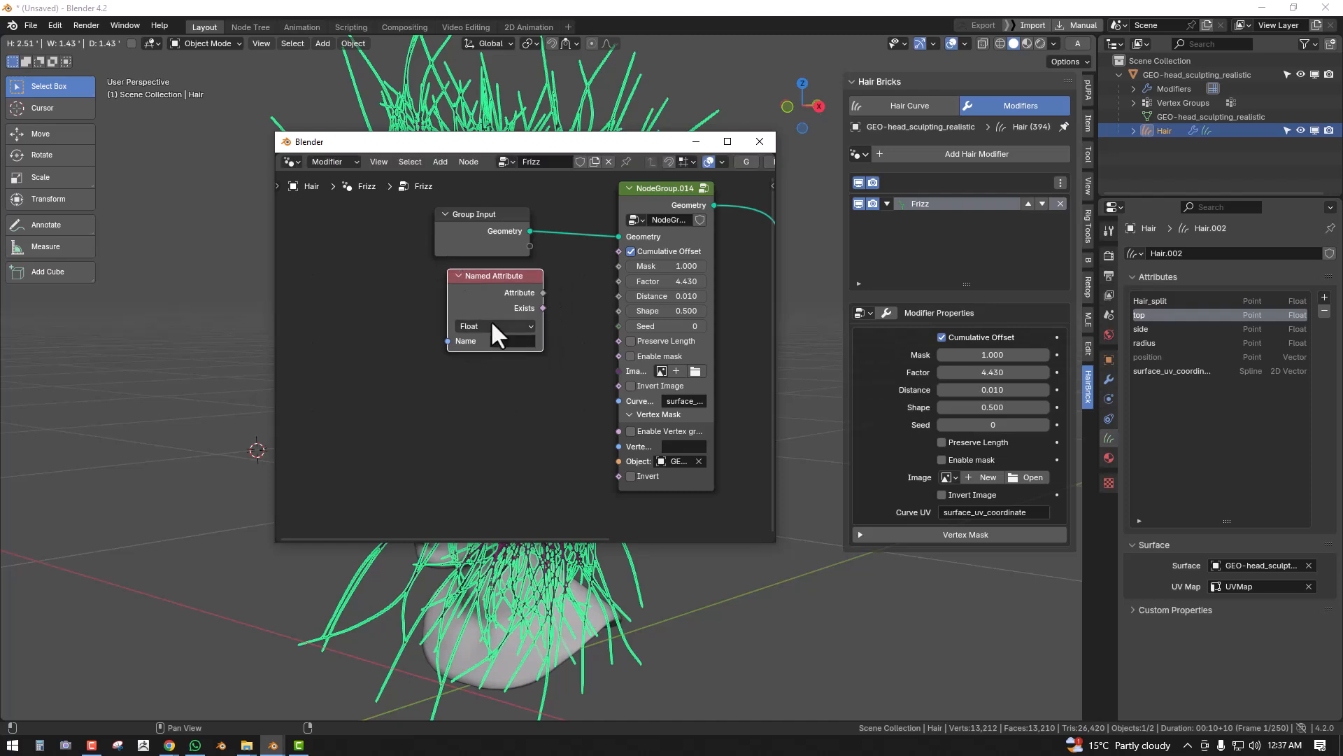
- Set the Named Attribute's name to top and connect its Attribute output to the Frizz node group's Mask input
{"action": "left_click", "coordinate": [513, 341]}
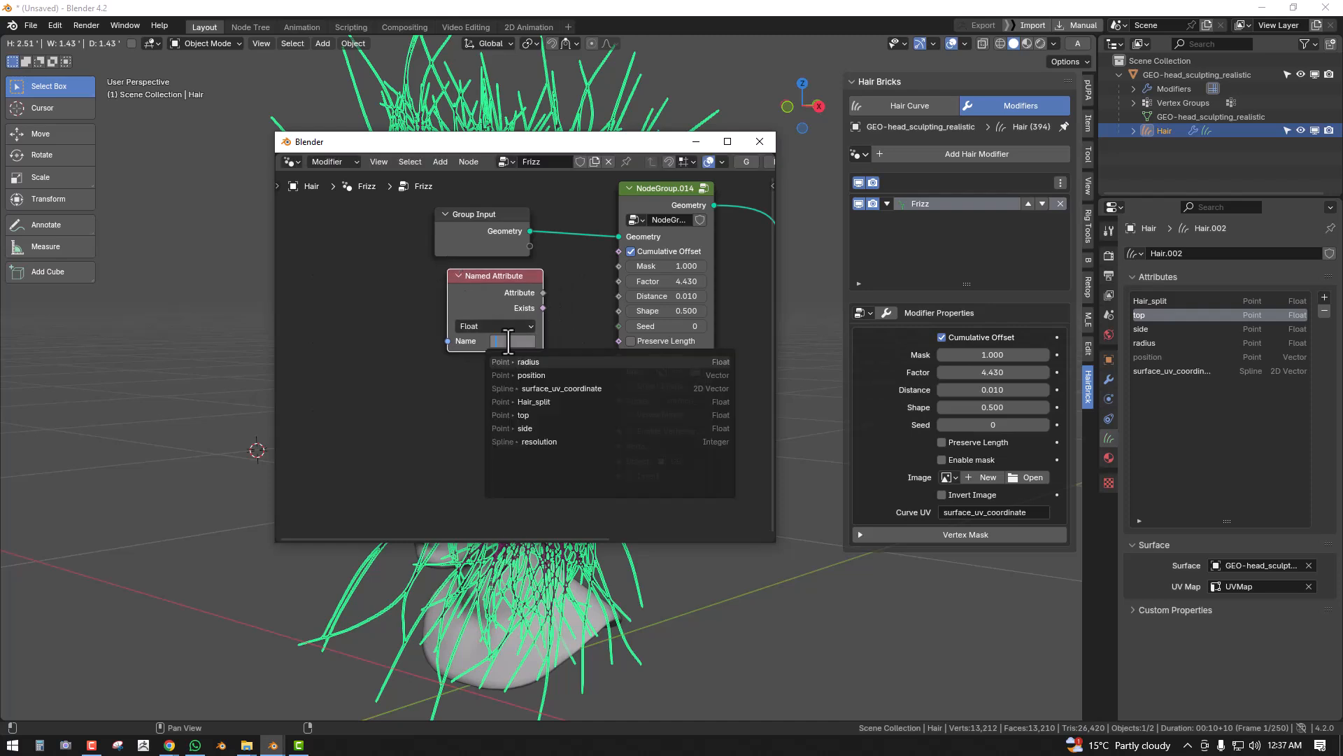
{"action": "left_click", "coordinate": [523, 415]}
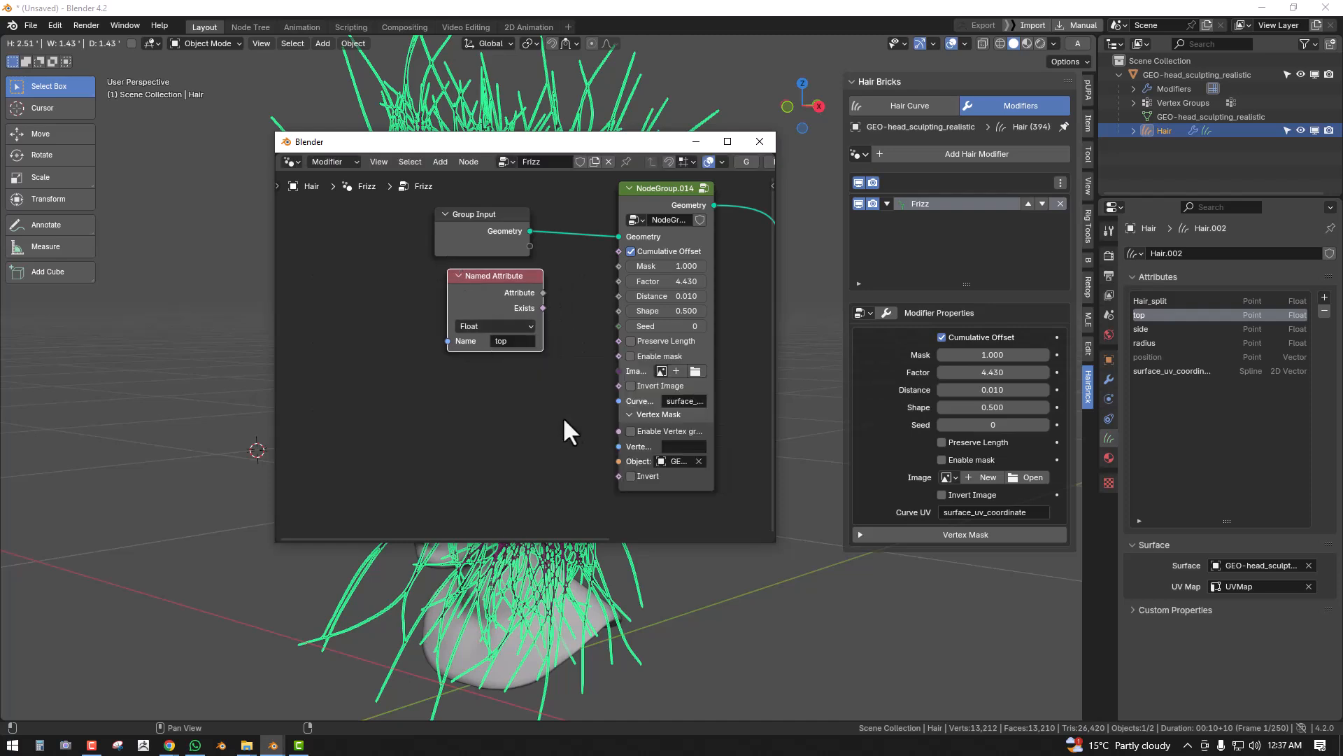
{"action": "left_click_drag", "start_coordinate": [603, 132], "coordinate": [606, 168]}
{"action": "left_click_drag", "start_coordinate": [512, 339], "coordinate": [507, 360]}
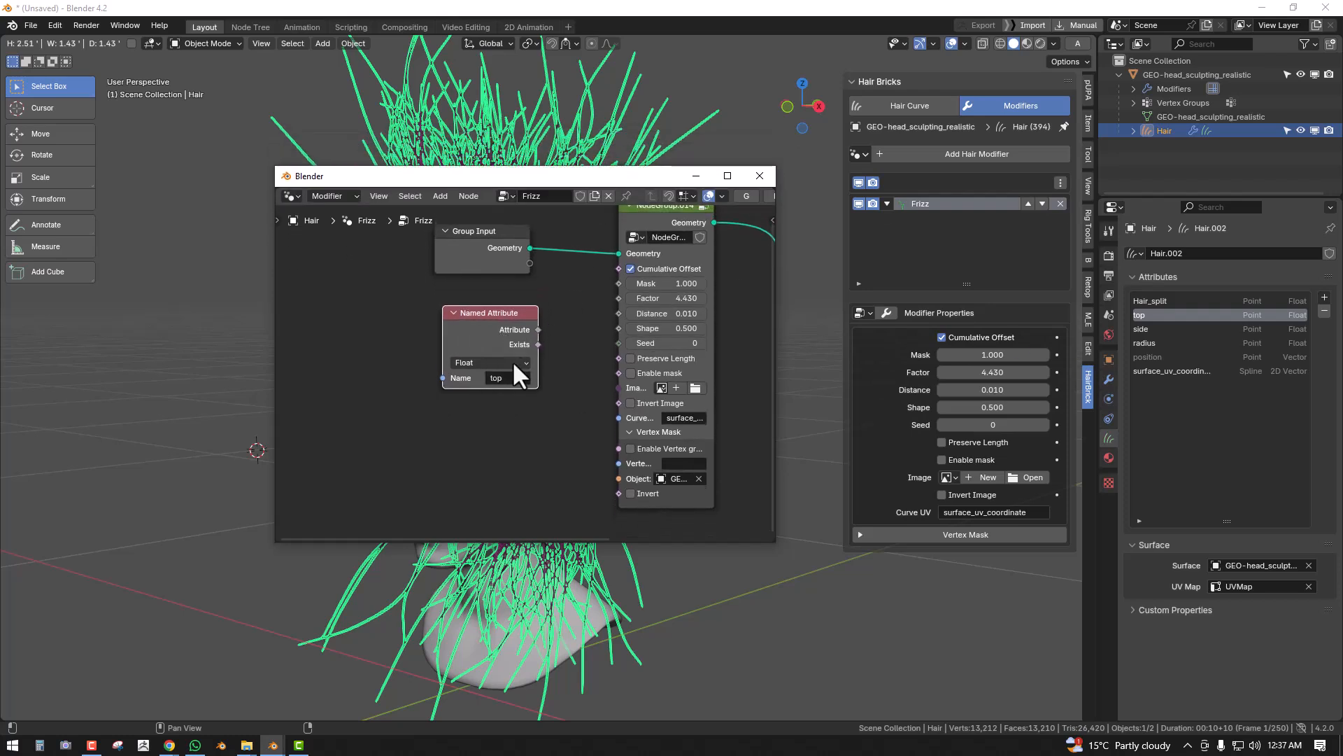
{"action": "left_click_drag", "start_coordinate": [603, 282], "coordinate": [614, 283]}
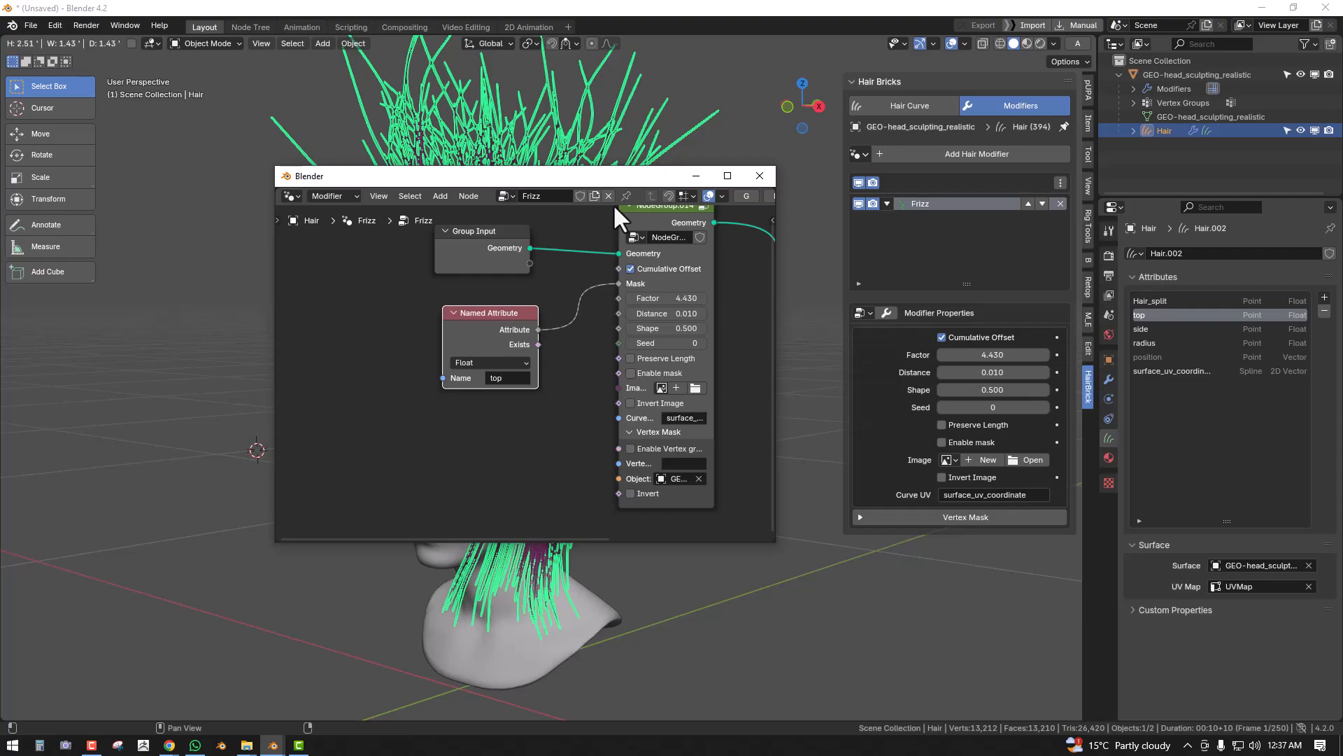
- Minimise the node editor window and examine the masked frizz on the hair alongside the selection sets and modifier properties
{"action": "left_click", "coordinate": [696, 176]}
{"action": "middle_click_drag", "start_coordinate": [677, 210], "coordinate": [691, 274]}
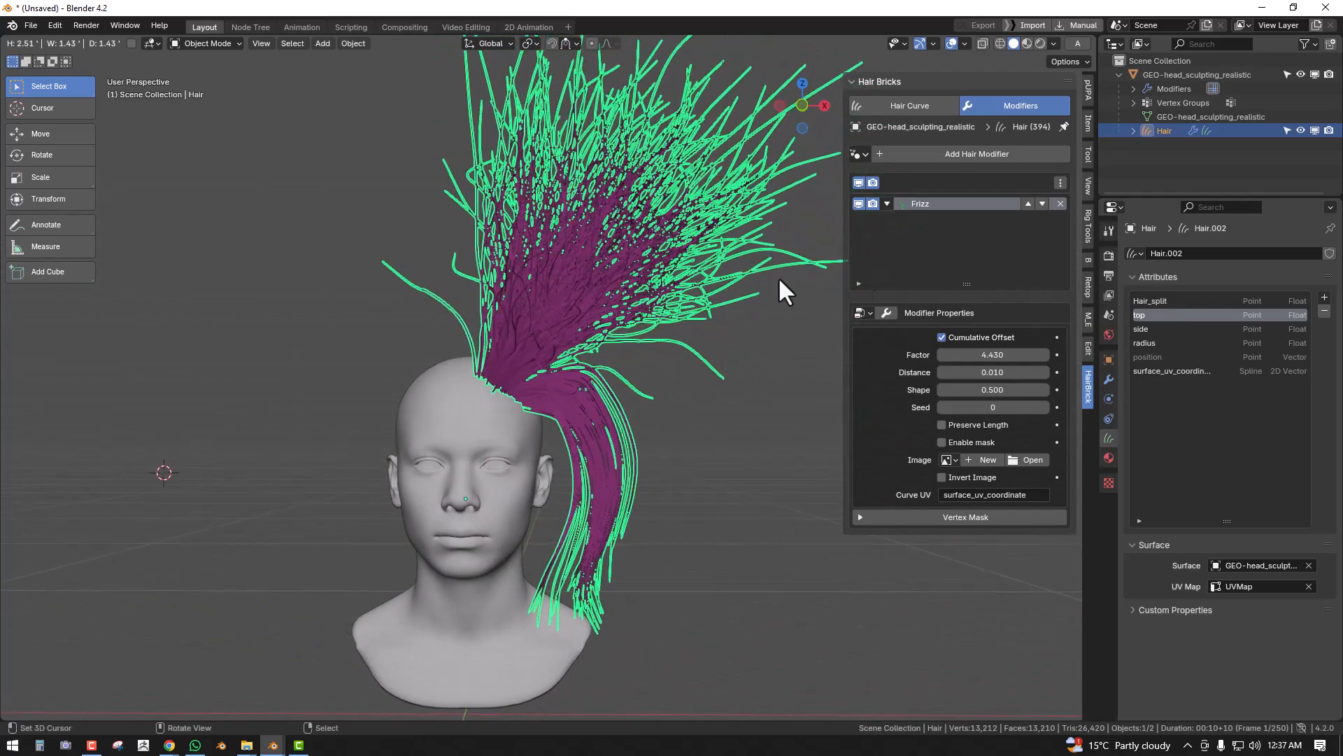
{"action": "left_click", "coordinate": [909, 106]}
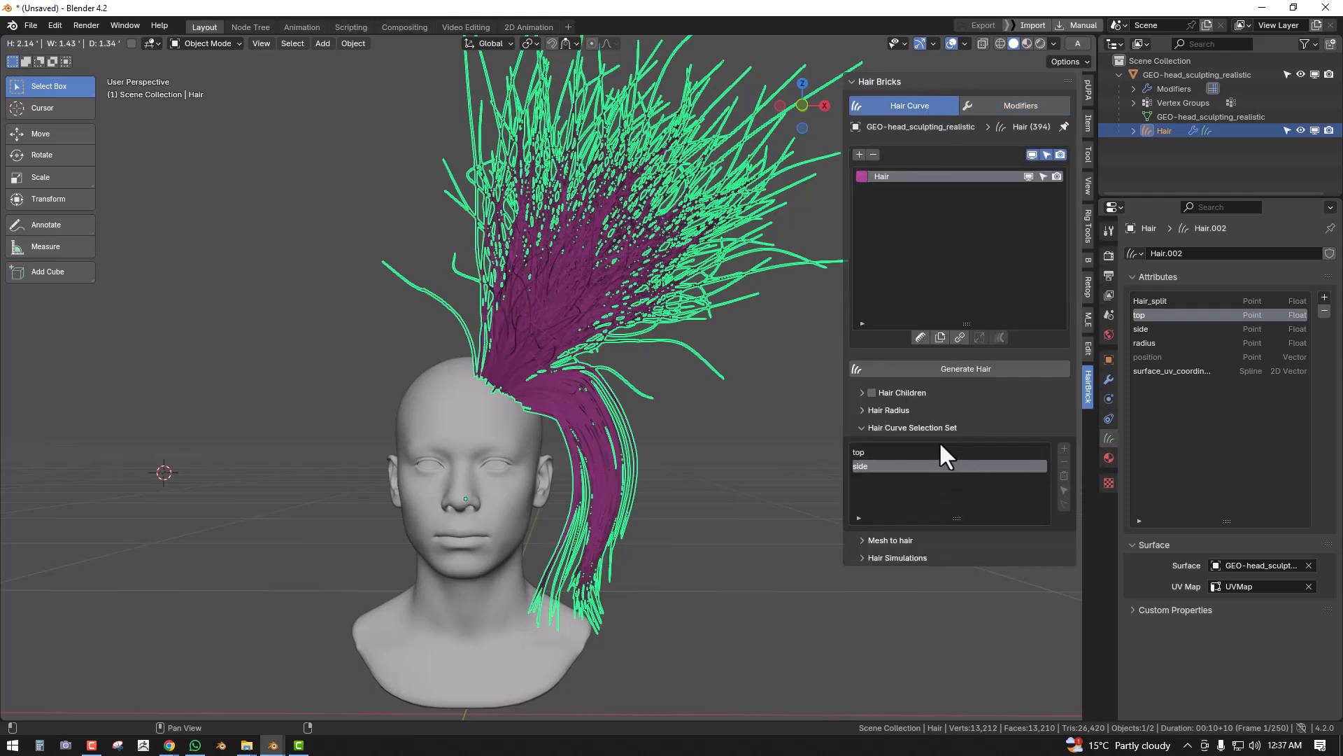
{"action": "middle_click_drag", "start_coordinate": [644, 330], "coordinate": [618, 330]}
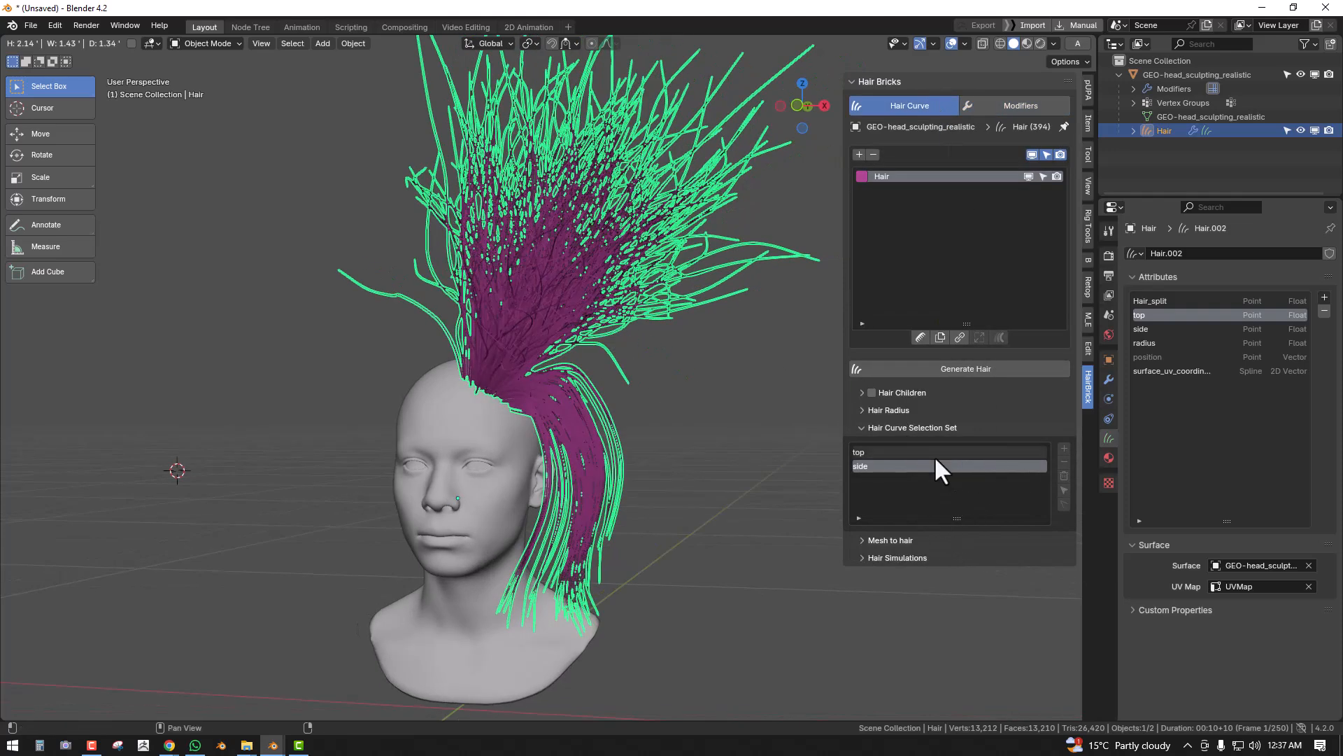
{"action": "left_click", "coordinate": [1008, 106]}
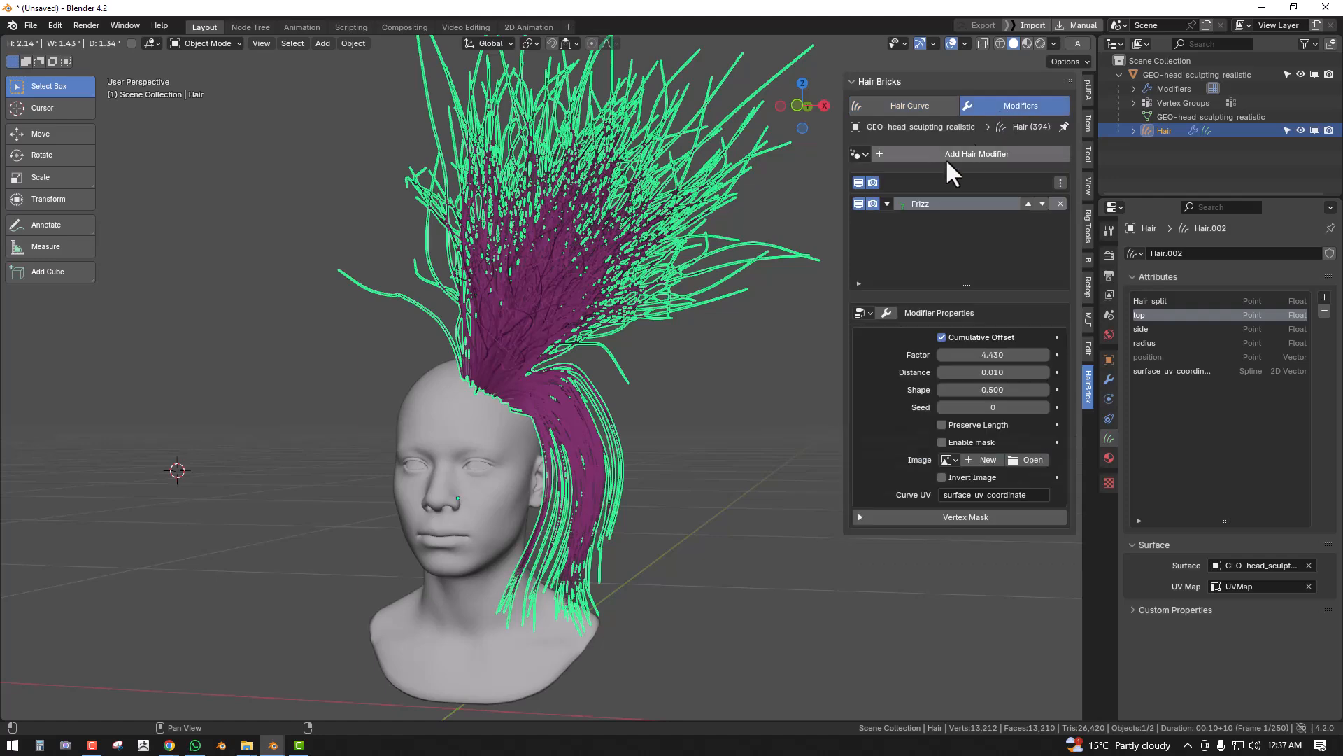
- Delete the Frizz modifier from the hair and hide the Hair object in the viewport
{"action": "left_click", "coordinate": [902, 108]}
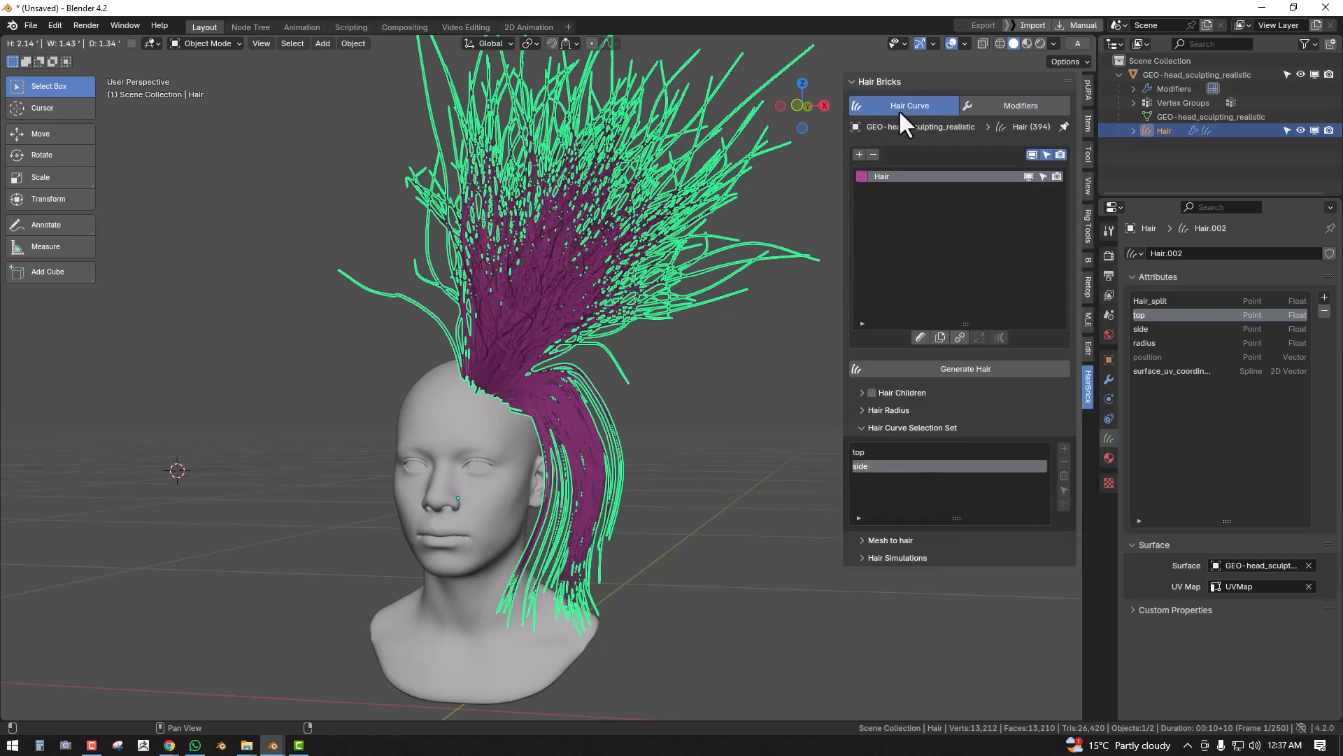
{"action": "left_click", "coordinate": [1008, 120]}
{"action": "left_click", "coordinate": [1061, 203]}
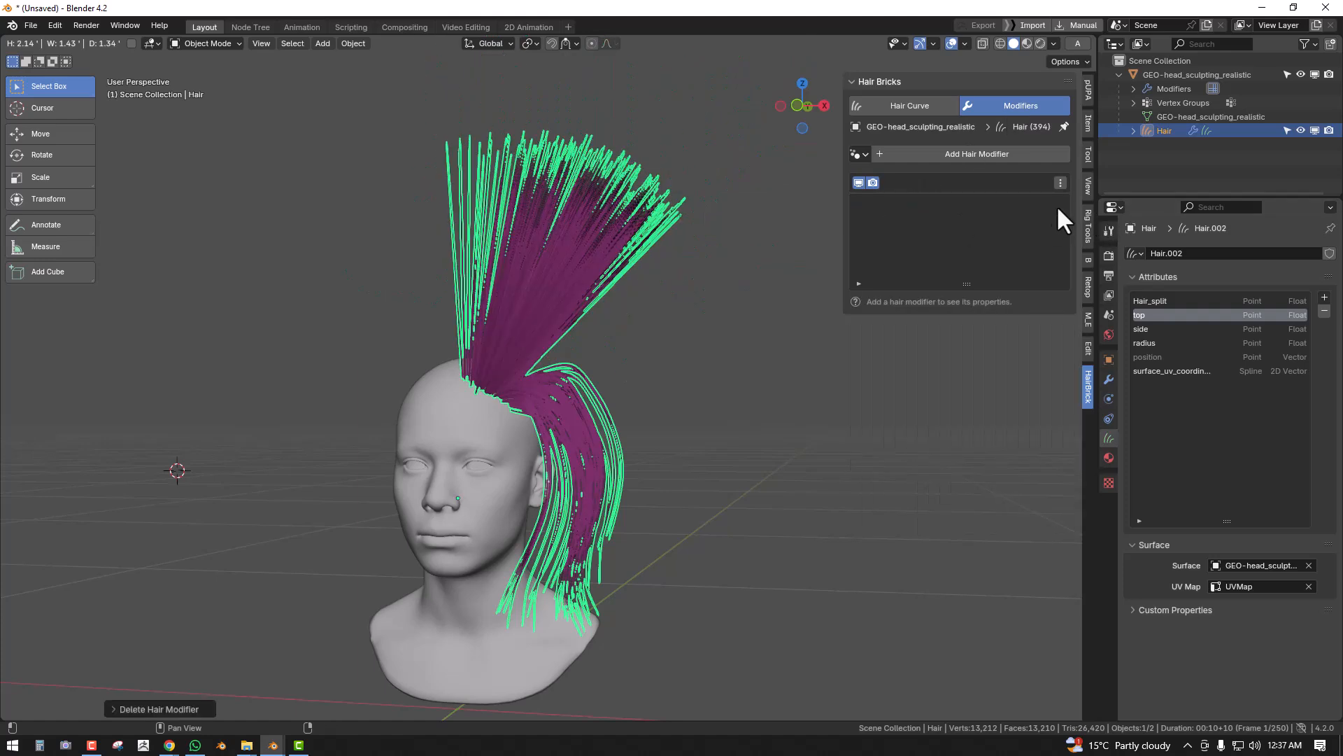
{"action": "left_click", "coordinate": [932, 105]}
{"action": "left_click", "coordinate": [1029, 177]}
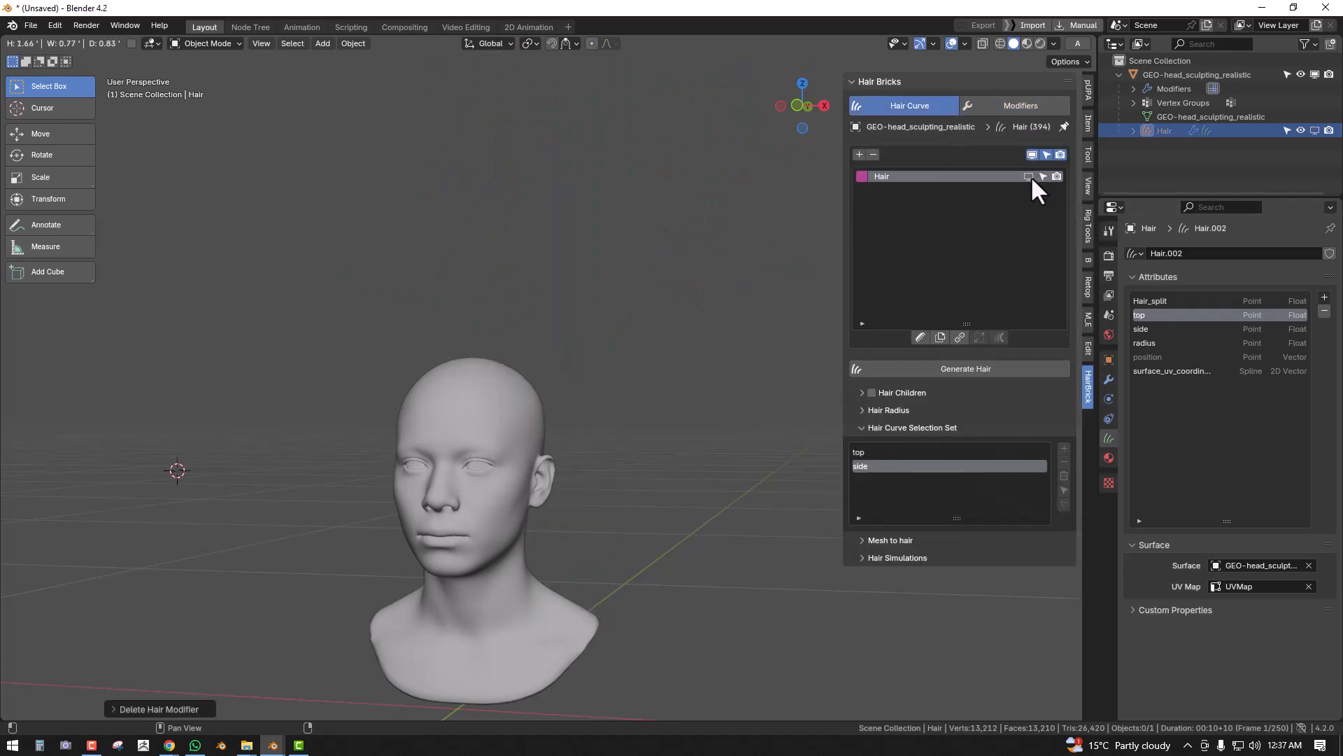
- Show the mesh-to-hair tools, place the 3D cursor at the top of the head, and add a Bézier curve there
{"action": "key", "text": "KP_1"}
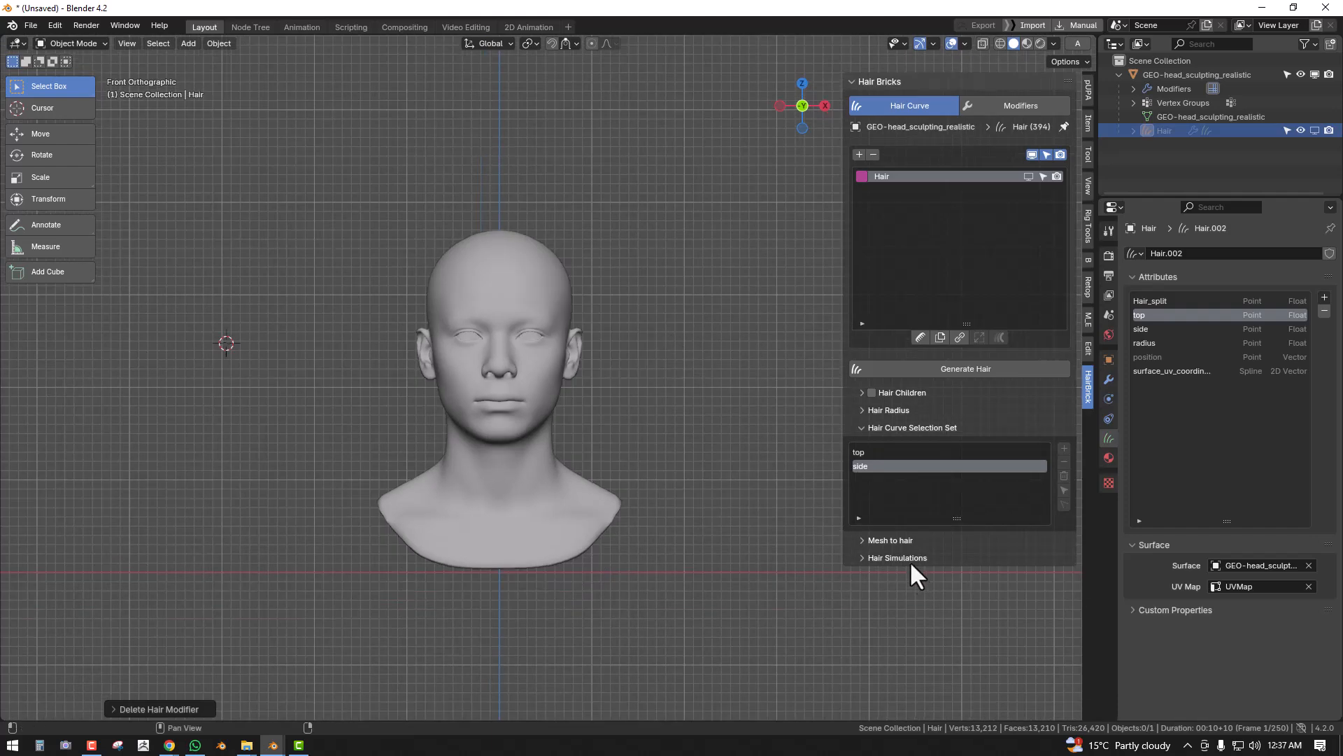
{"action": "left_click", "coordinate": [898, 540]}
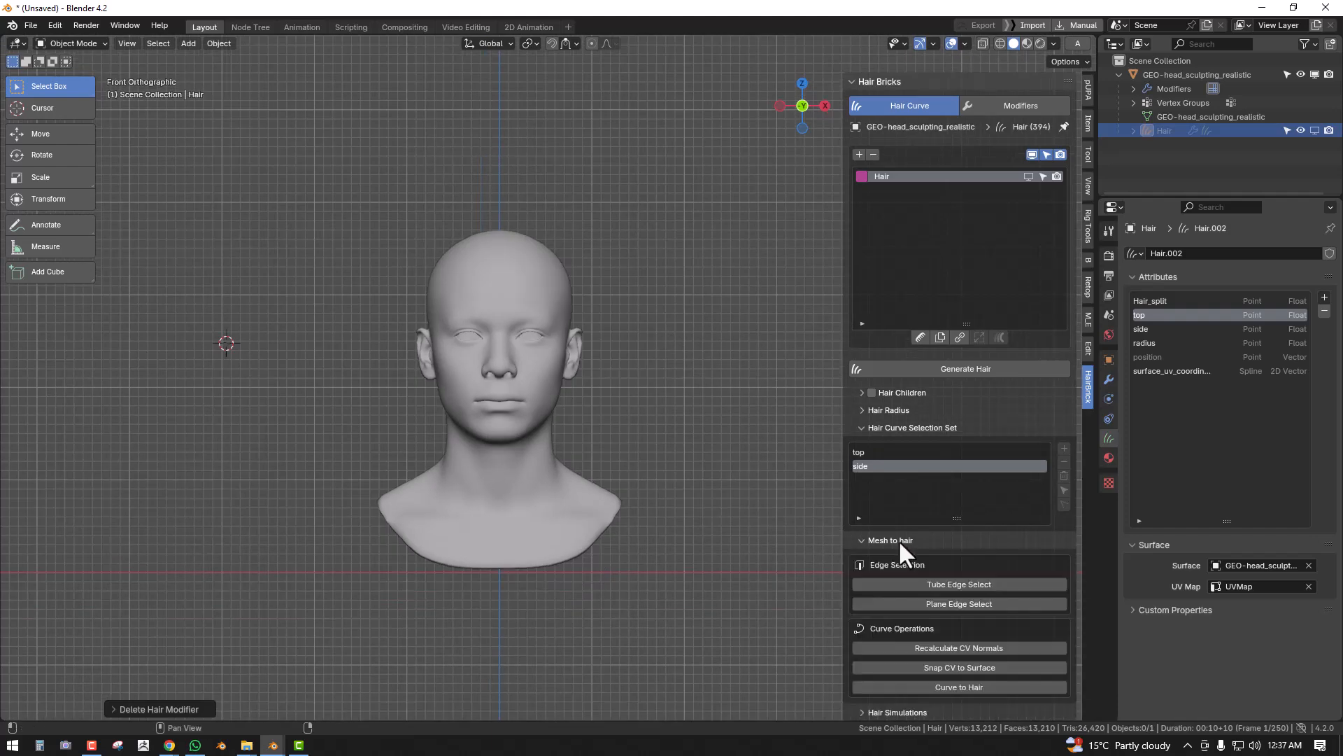
{"action": "left_click", "coordinate": [523, 240]}
{"action": "key", "text": "shift+a"}
{"action": "mouse_move", "coordinate": [632, 186]}
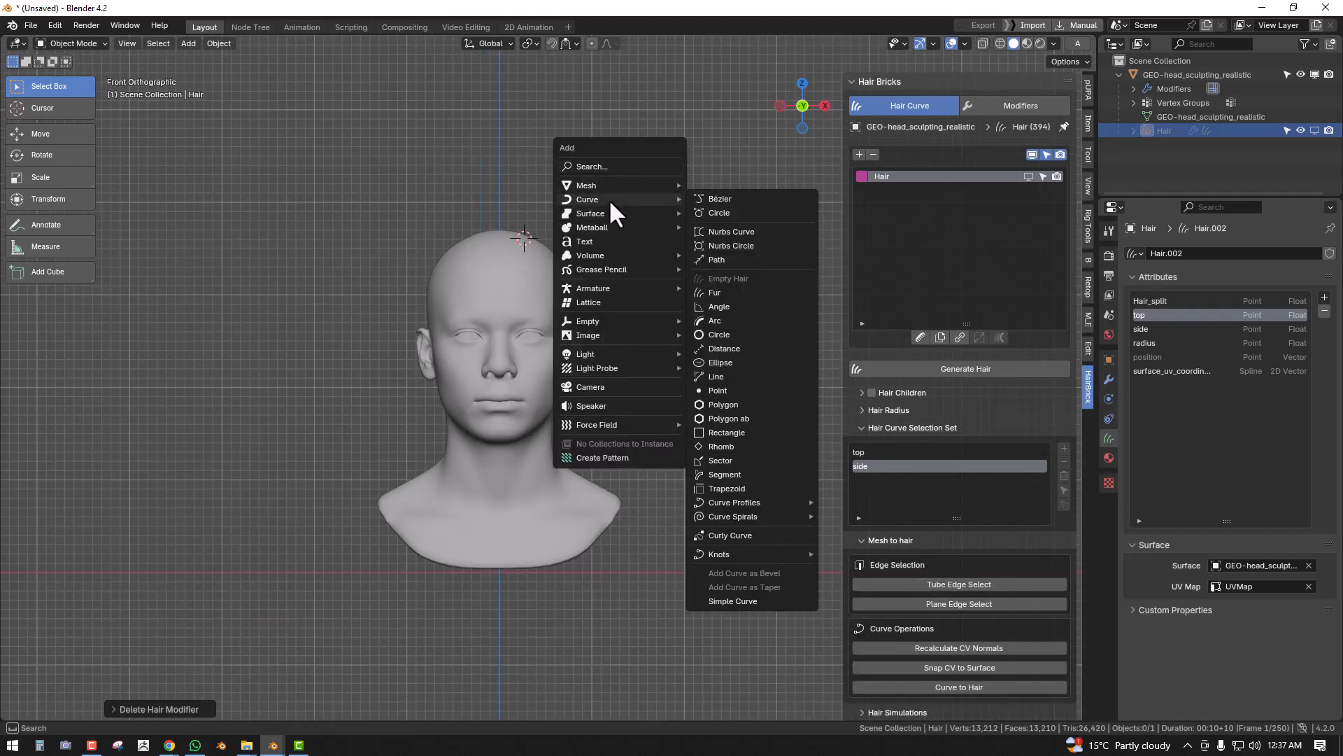
{"action": "left_click", "coordinate": [718, 200]}
- Resize the Bézier curve and move its points in front view so one end sits on top of the head
{"action": "scroll", "coordinate": [633, 235], "scroll_direction": "down", "scroll_amount": 3}
{"action": "middle_click_drag", "start_coordinate": [632, 240], "coordinate": [627, 312]}
{"action": "key", "text": "KP_1"}
{"action": "key", "text": "s"}
{"action": "left_click", "coordinate": [589, 333]}
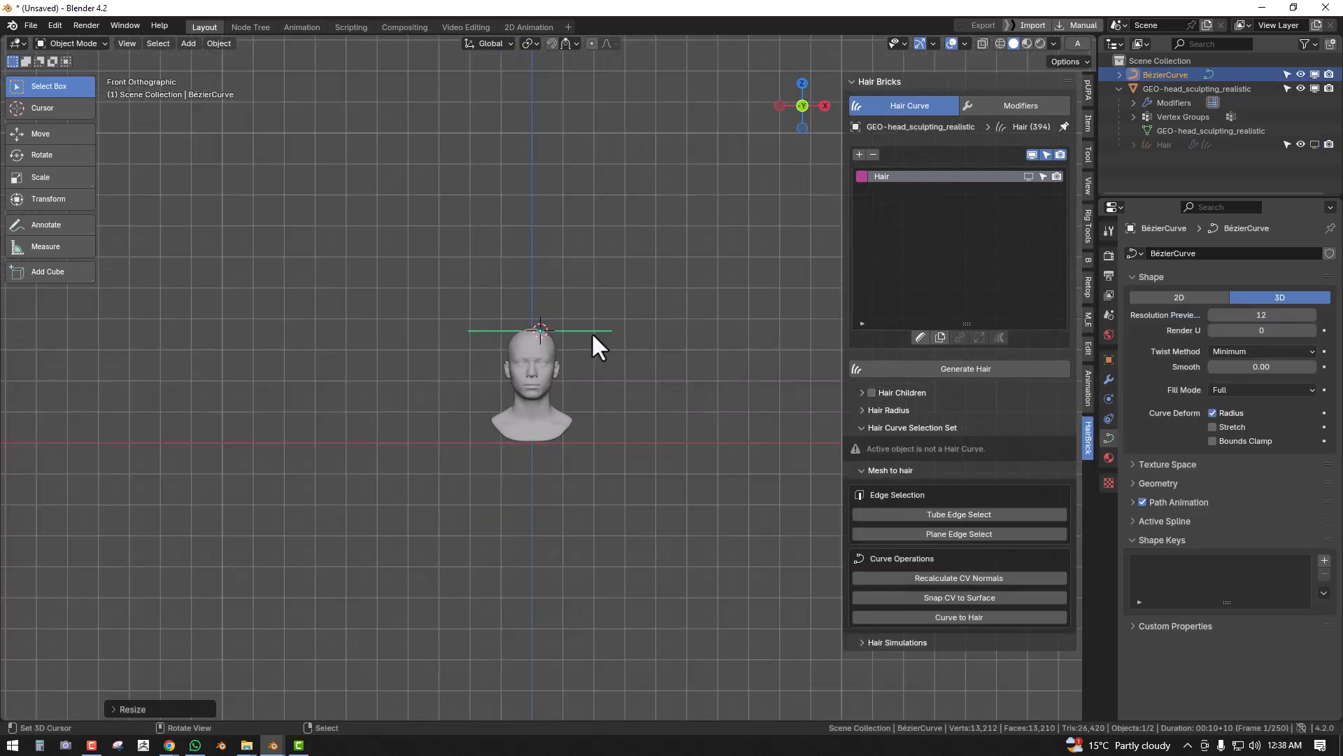
{"action": "key", "text": "Tab"}
{"action": "scroll", "coordinate": [608, 285], "scroll_direction": "up", "scroll_amount": 6}
{"action": "key", "text": "g"}
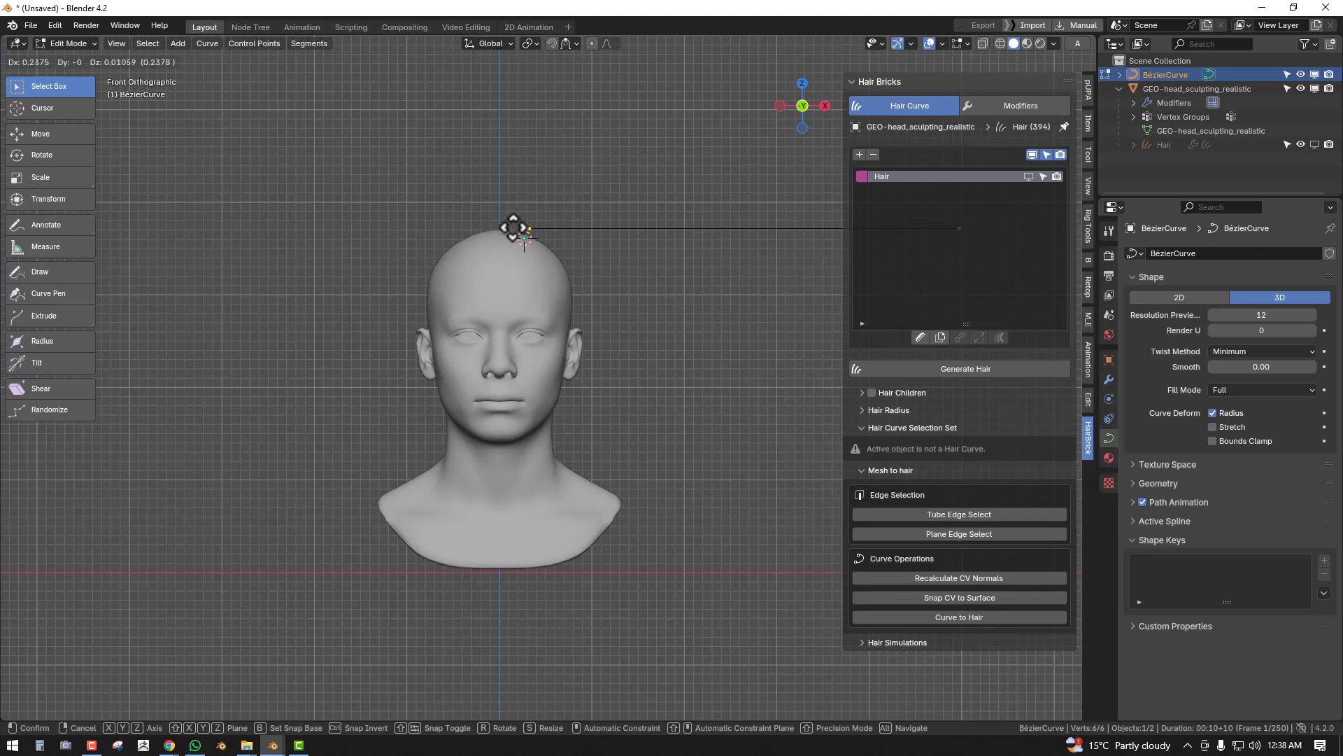
{"action": "left_click", "coordinate": [521, 228]}
{"action": "key", "text": "alt+a"}
{"action": "middle_click_drag", "start_coordinate": [534, 216], "coordinate": [532, 259]}
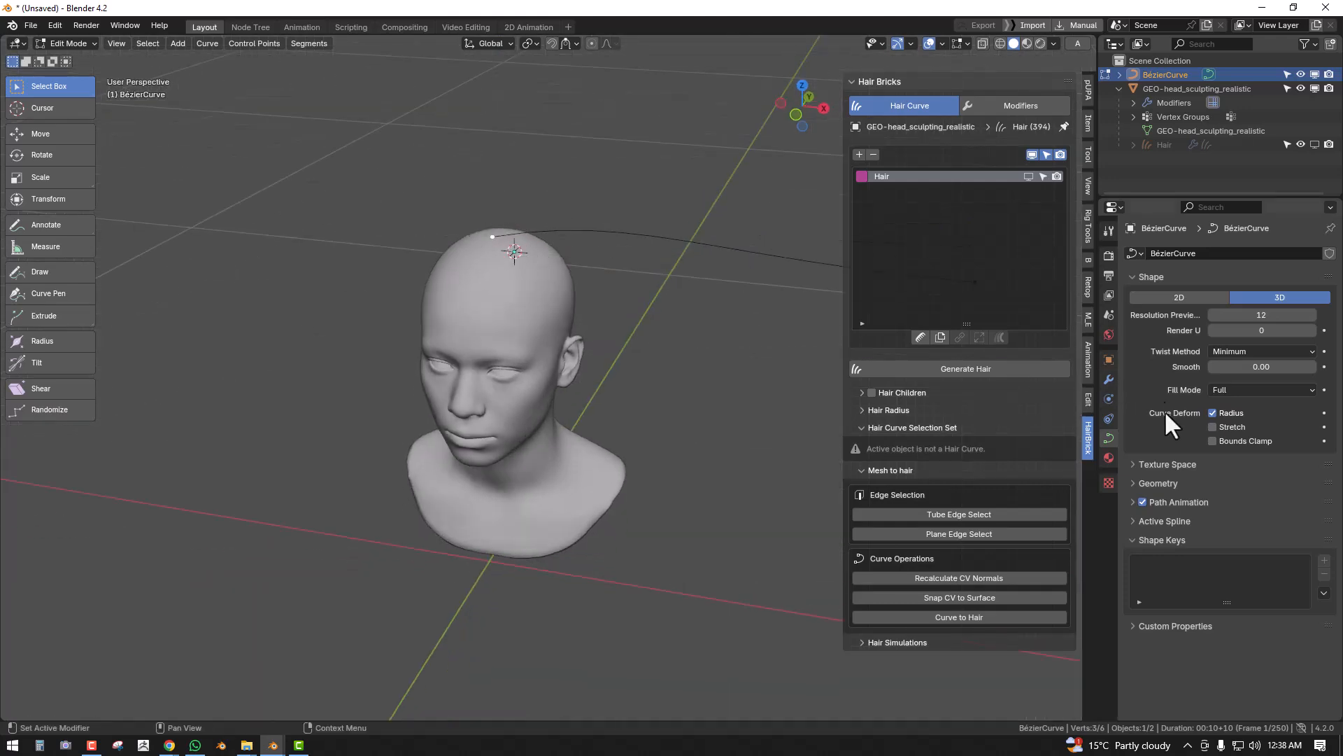
- Give the curve a round bevel with a depth of 0.236
{"action": "left_click", "coordinate": [1173, 483]}
{"action": "left_click_drag", "start_coordinate": [1261, 625], "coordinate": [1314, 625]}
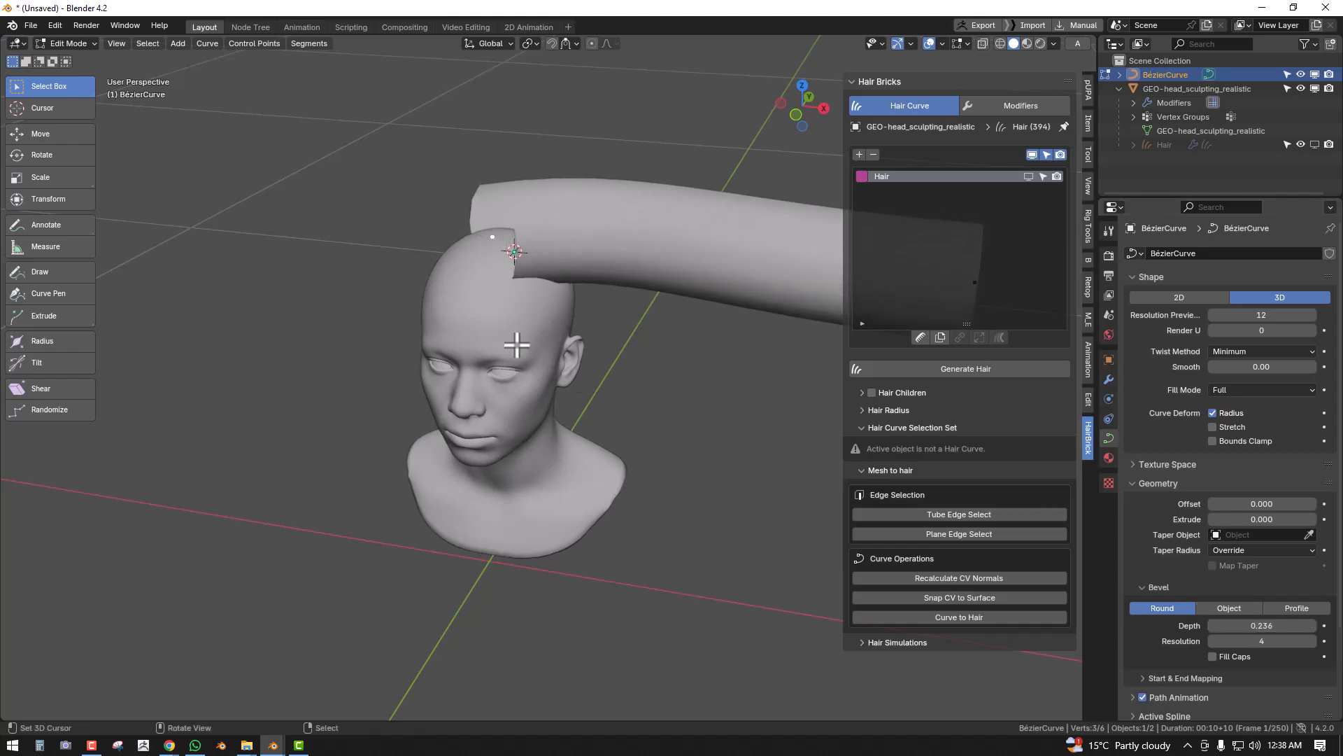
{"action": "scroll", "coordinate": [488, 290], "scroll_direction": "down", "scroll_amount": 3}
{"action": "middle_click_drag", "start_coordinate": [488, 290], "coordinate": [423, 287]}
{"action": "scroll", "coordinate": [593, 314], "scroll_direction": "up", "scroll_amount": 2}
- Change the handle type of all the curve's points and reduce their radius to make the tube thinner
{"action": "key", "text": "a"}
{"action": "key", "text": "v"}
{"action": "left_click", "coordinate": [691, 256]}
{"action": "key", "text": "KP_1"}
{"action": "key", "text": "alt+a"}
{"action": "key", "text": "a"}
{"action": "key", "text": "alt+s"}
{"action": "left_click", "coordinate": [728, 366]}
- Maximise the viewport and extrude the curve's start point down into the top of the head
{"action": "key", "text": "ctrl+space"}
{"action": "middle_click_drag", "start_coordinate": [664, 279], "coordinate": [623, 358], "text": "shift"}
{"action": "right_click", "coordinate": [629, 302]}
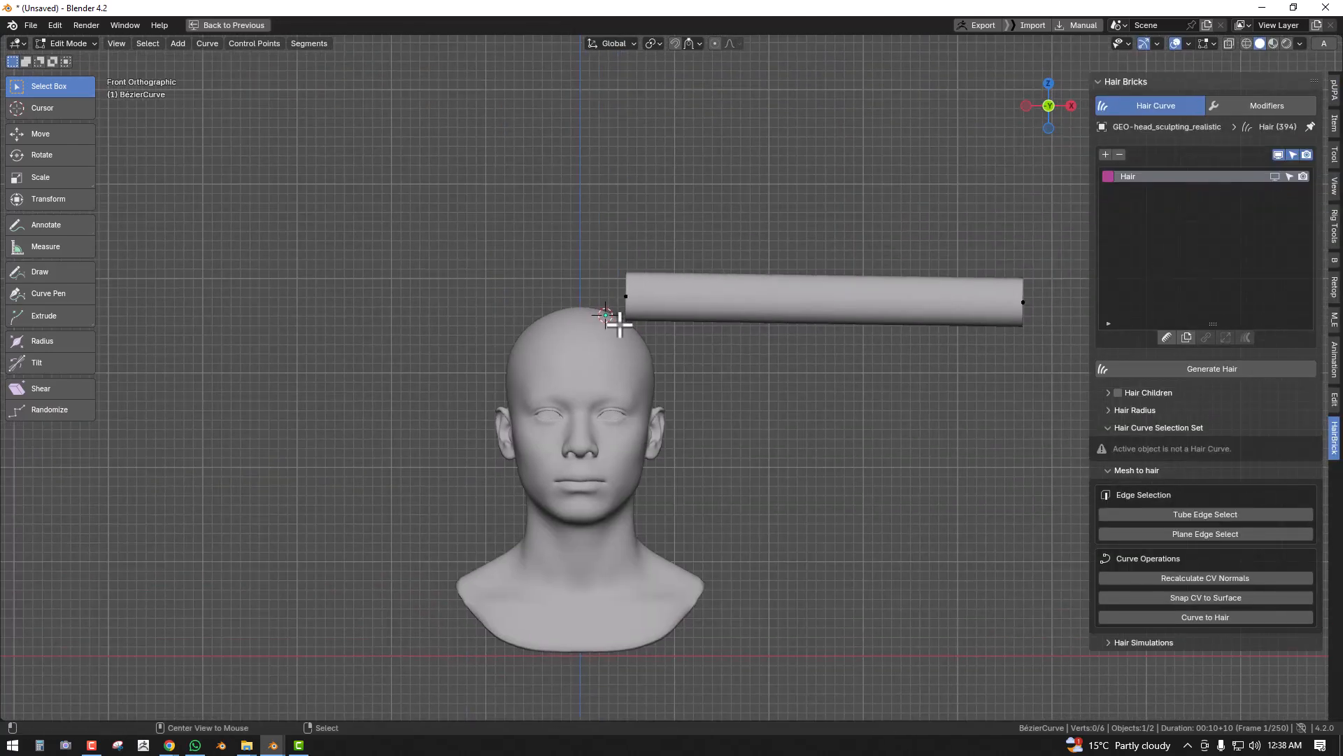
{"action": "key", "text": "e"}
{"action": "left_click", "coordinate": [590, 331]}
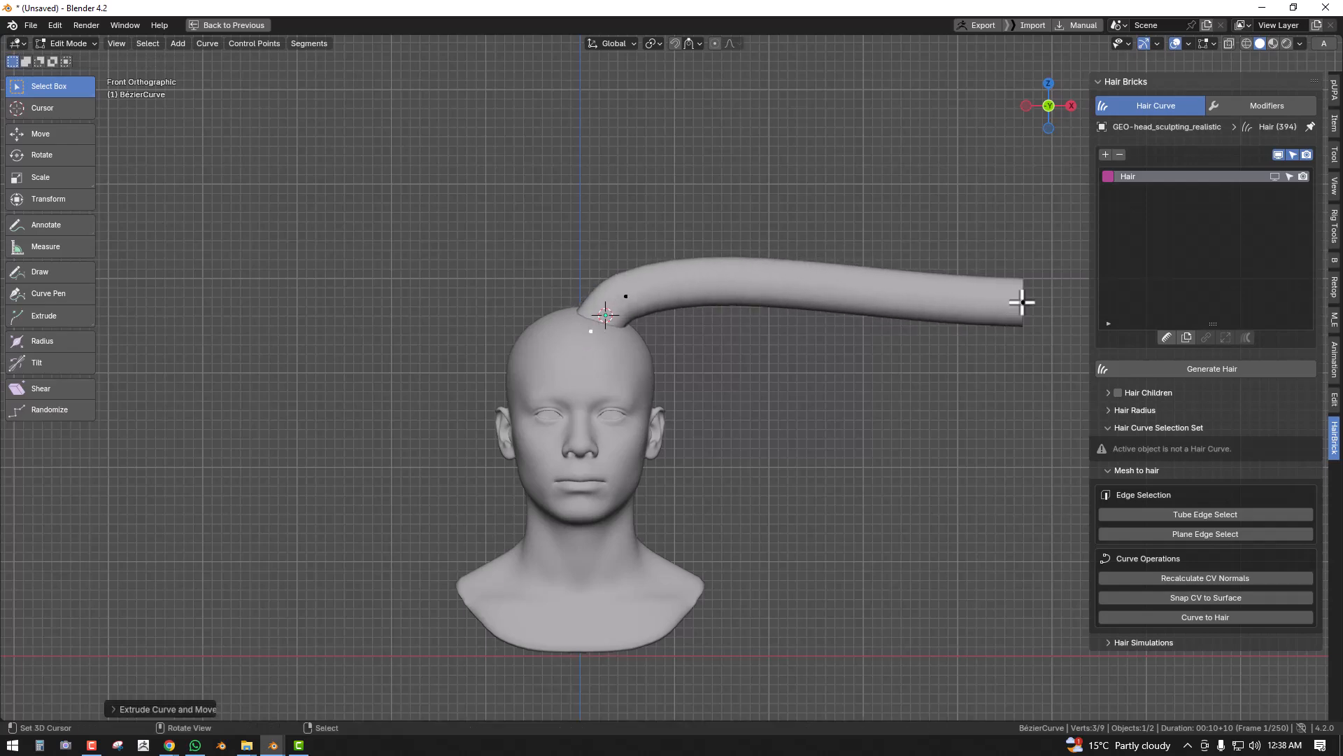
- Move the curve's far end point in beside the head and extrude it down to ear level
{"action": "right_click", "coordinate": [1023, 302]}
{"action": "key", "text": "g"}
{"action": "left_click", "coordinate": [694, 340]}
{"action": "key", "text": "e"}
{"action": "left_click", "coordinate": [700, 440]}
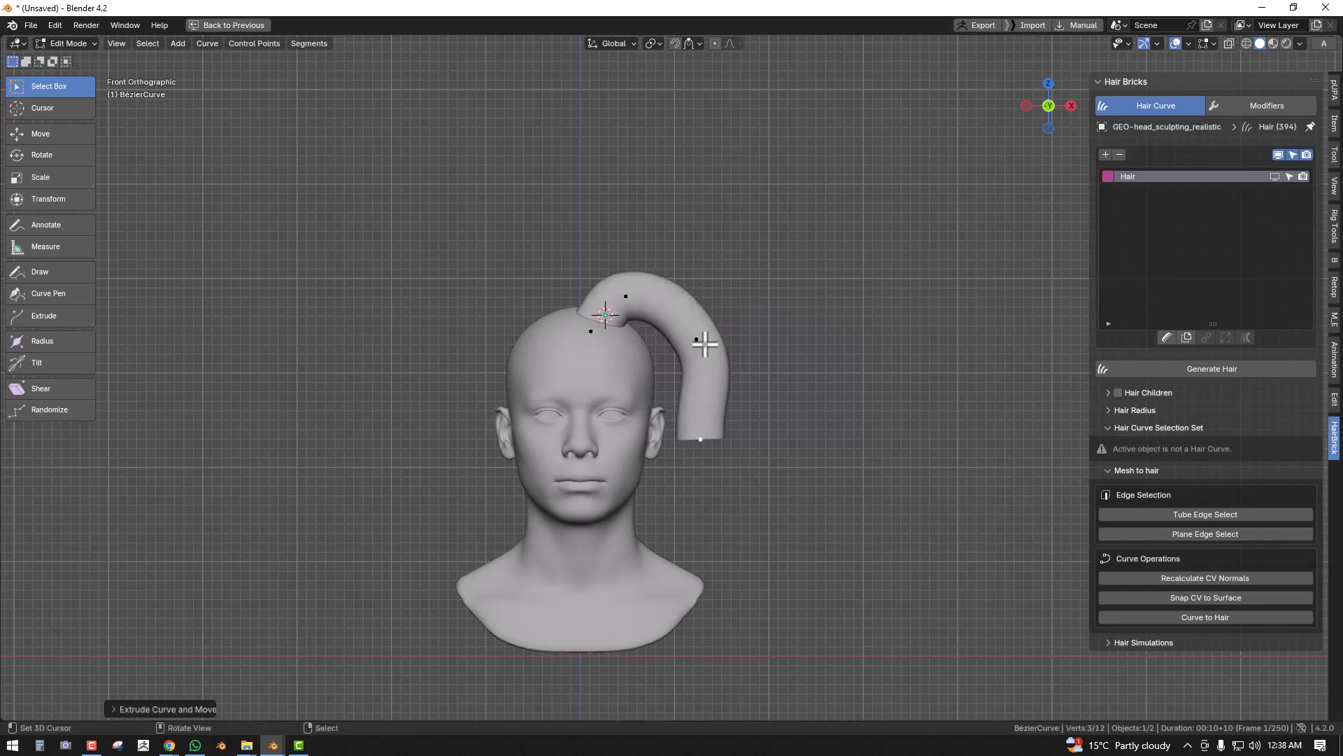
- Adjust the curve's side point in front view and shift its end point toward the back of the head in side view
{"action": "right_click", "coordinate": [700, 342]}
{"action": "key", "text": "g"}
{"action": "left_click", "coordinate": [674, 355]}
{"action": "key", "text": "KP_3"}
{"action": "right_click", "coordinate": [632, 436]}
{"action": "key", "text": "g"}
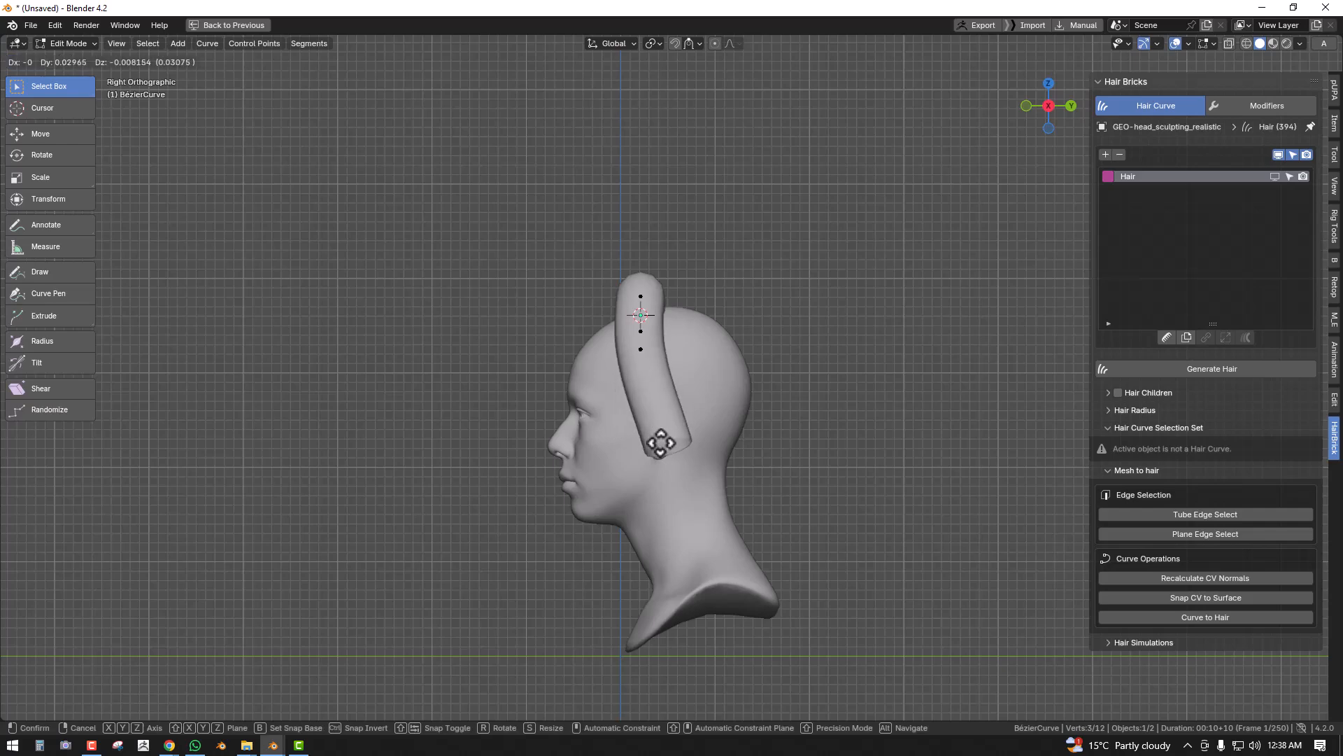
{"action": "left_click", "coordinate": [665, 443]}
{"action": "key", "text": "KP_1"}
{"action": "scroll", "coordinate": [703, 315], "scroll_direction": "up", "scroll_amount": 1}
{"action": "right_click", "coordinate": [663, 347]}
{"action": "key", "text": "g"}
{"action": "left_click", "coordinate": [680, 347]}
{"action": "key", "text": "ctrl+space"}
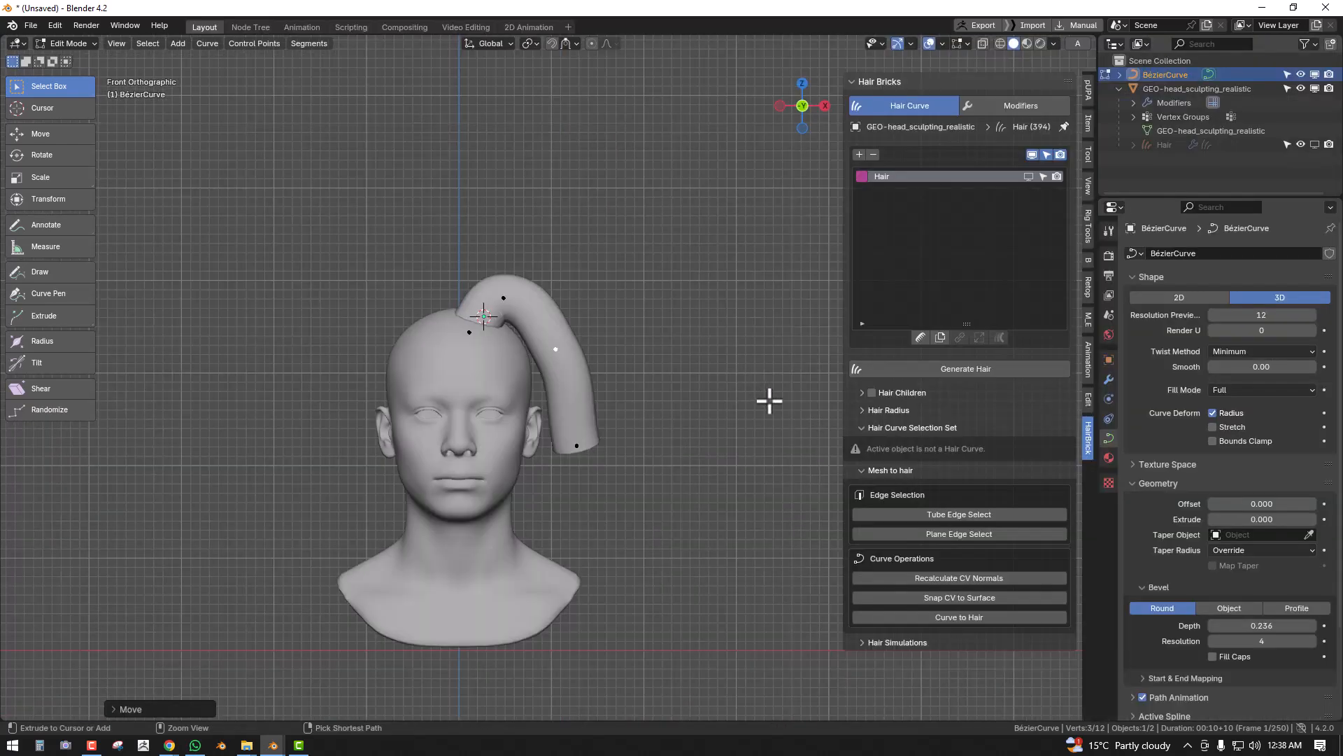
- Set the curve's extrude to 0.096 and its bevel depth to 0.174
{"action": "middle_click_drag", "start_coordinate": [765, 395], "coordinate": [671, 438]}
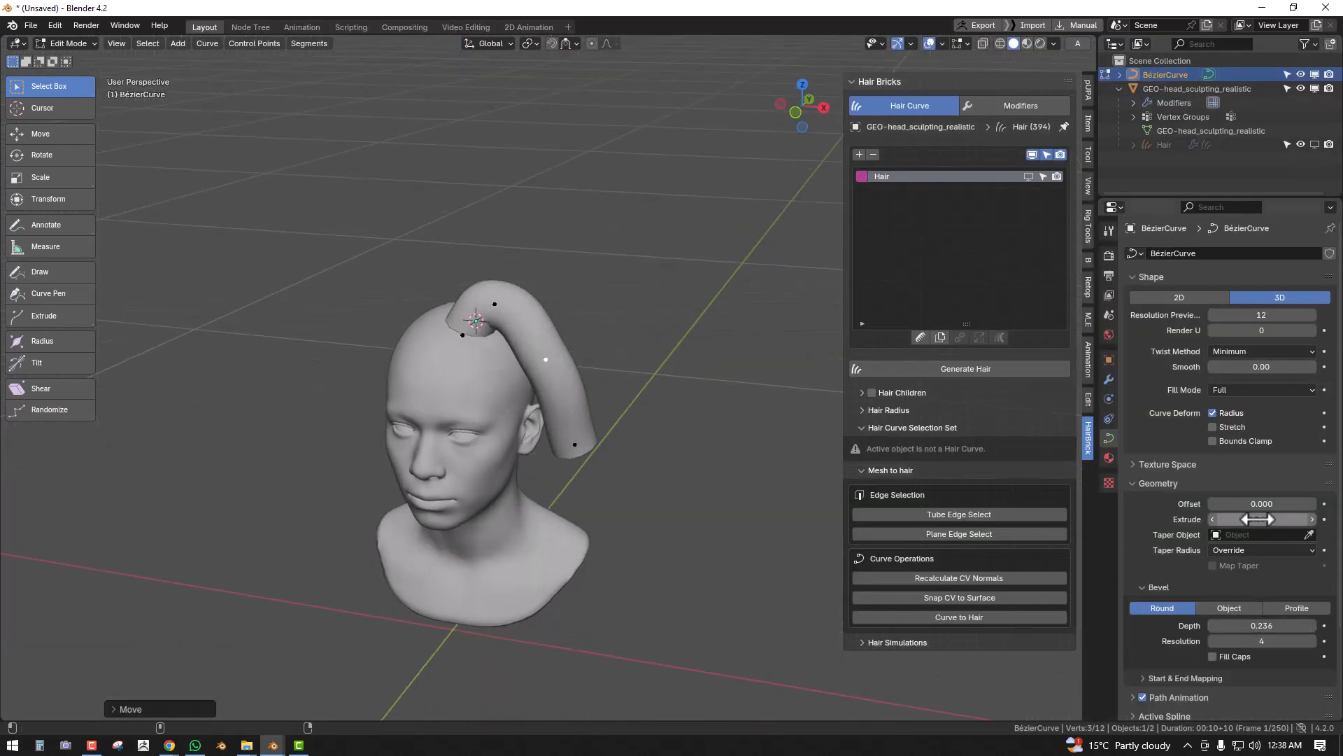
{"action": "left_click_drag", "start_coordinate": [1262, 519], "coordinate": [1298, 520]}
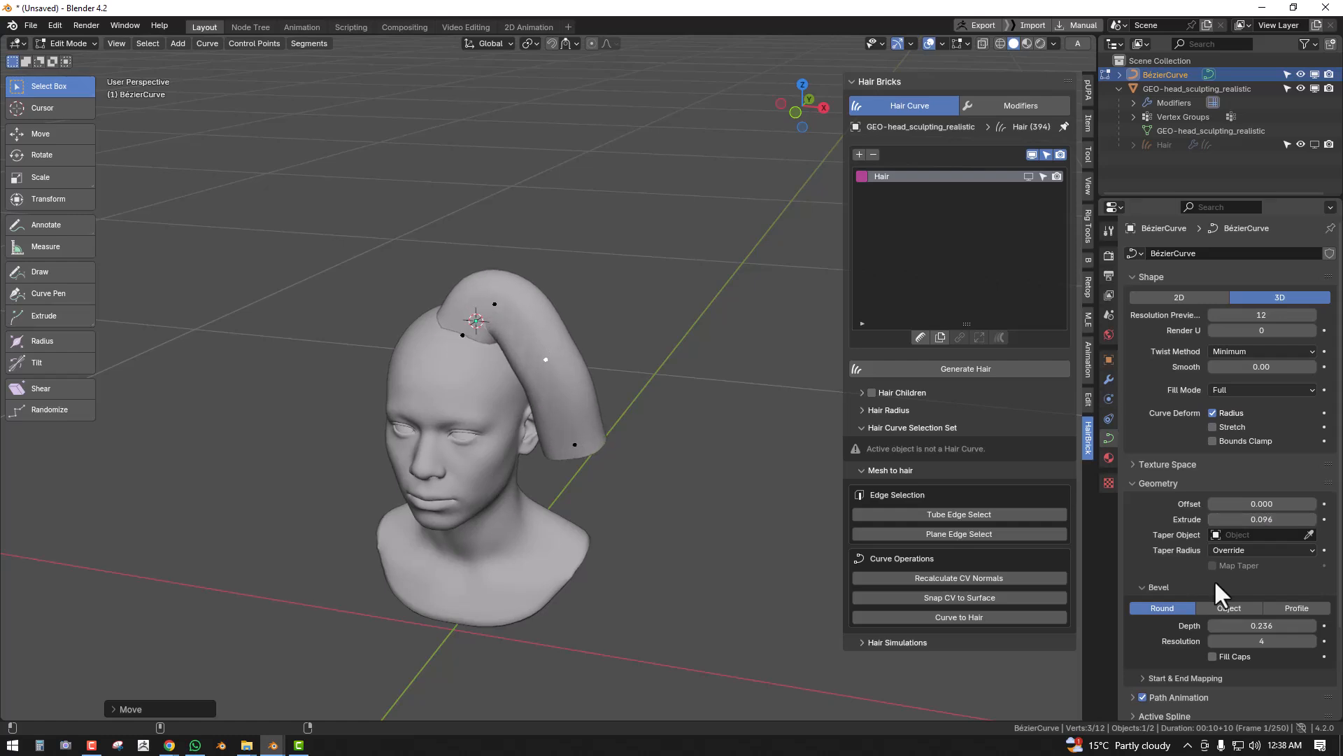
{"action": "left_click_drag", "start_coordinate": [1262, 626], "coordinate": [1244, 626]}
- Tilt all the curve's points to turn the flattened tube around its path
{"action": "middle_click_drag", "start_coordinate": [504, 378], "coordinate": [623, 435]}
{"action": "key", "text": "a"}
{"action": "key", "text": "ctrl+t"}
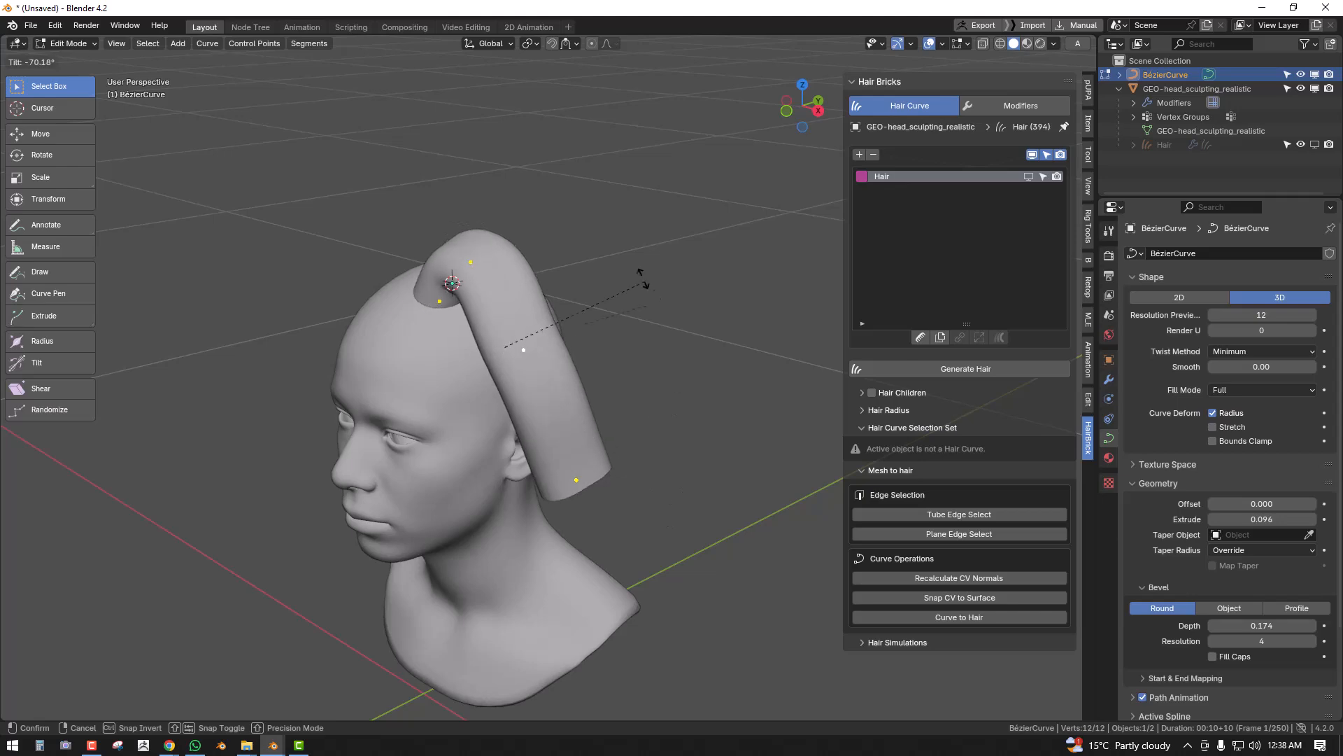
{"action": "left_click", "coordinate": [571, 250]}
- Move the curve's points closer to the head and shrink the end point's radius to taper the strand near the ear
{"action": "key", "text": "KP_1"}
{"action": "left_click", "coordinate": [483, 259]}
{"action": "key", "text": "g"}
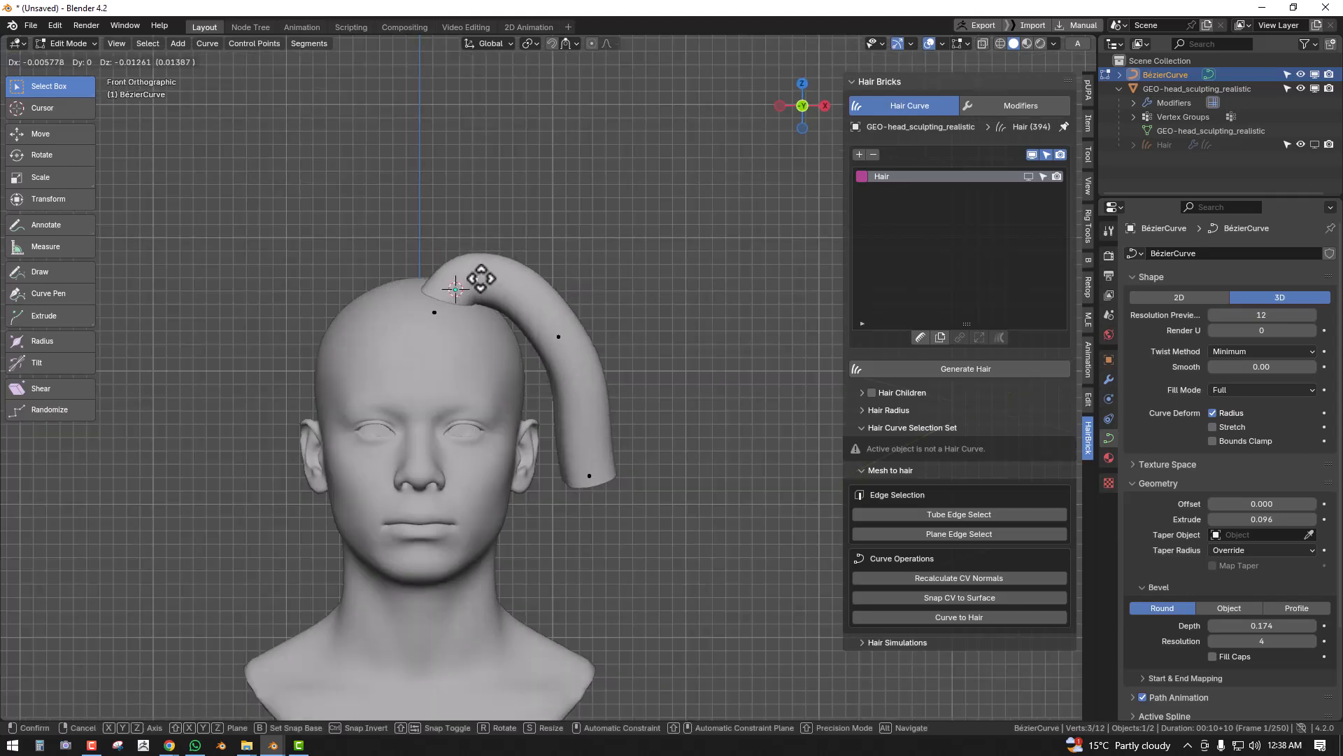
{"action": "left_click", "coordinate": [549, 485]}
{"action": "middle_click_drag", "start_coordinate": [550, 485], "coordinate": [558, 429]}
{"action": "key", "text": "g"}
{"action": "left_click", "coordinate": [573, 435]}
{"action": "key", "text": "alt+s"}
{"action": "left_click", "coordinate": [559, 471]}
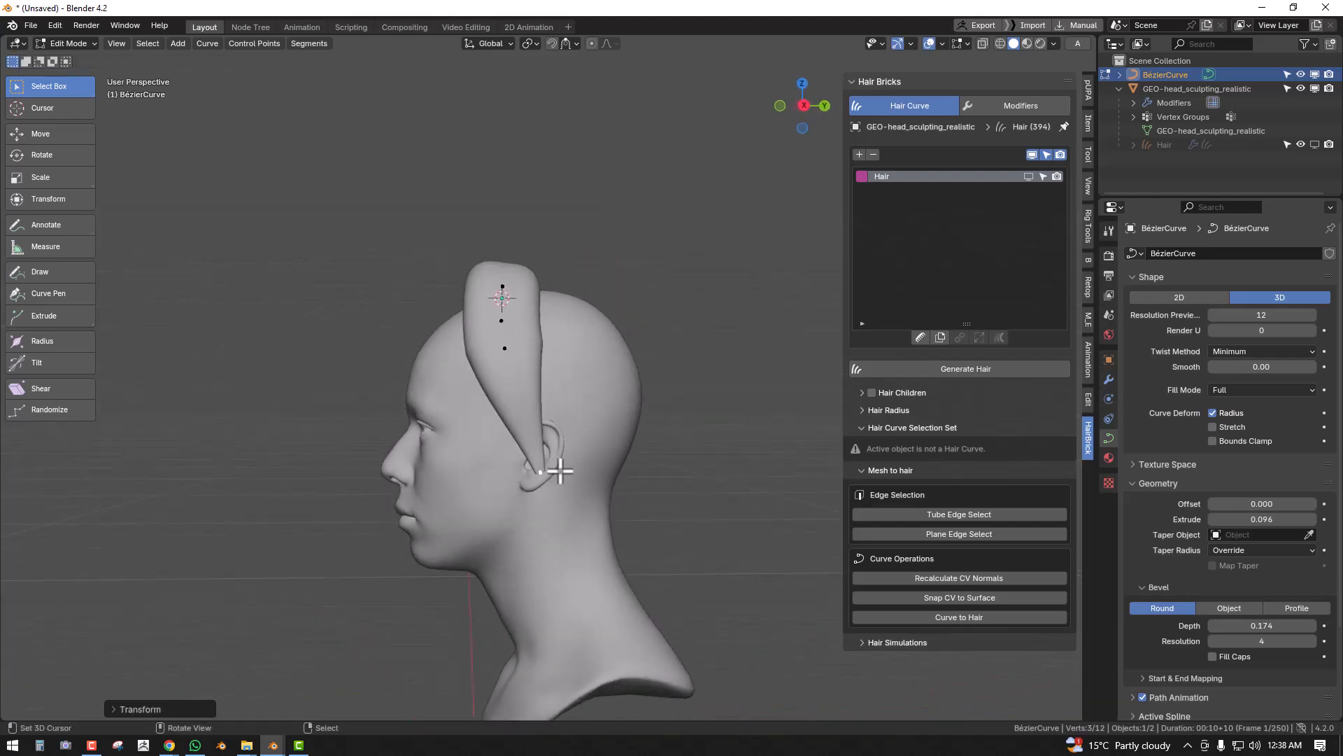
- Move, rotate and scale the strand's control points to curve it around the side of the head
{"action": "key", "text": "g"}
{"action": "left_click", "coordinate": [582, 428]}
{"action": "key", "text": "r"}
{"action": "left_click", "coordinate": [608, 408]}
{"action": "key", "text": "g"}
{"action": "left_click", "coordinate": [569, 435]}
{"action": "key", "text": "s"}
{"action": "left_click", "coordinate": [561, 488]}
{"action": "middle_click_drag", "start_coordinate": [561, 489], "coordinate": [608, 326]}
- Duplicate the strand behind the first one and reposition its points to follow the head
{"action": "key", "text": "shift+d"}
{"action": "left_click", "coordinate": [602, 336]}
{"action": "key", "text": "alt+a"}
{"action": "left_click", "coordinate": [608, 482]}
{"action": "key", "text": "g"}
{"action": "left_click", "coordinate": [571, 482]}
{"action": "right_click_drag", "start_coordinate": [598, 360], "coordinate": [583, 359]}
{"action": "right_click_drag", "start_coordinate": [574, 482], "coordinate": [554, 476]}
{"action": "middle_click_drag", "start_coordinate": [554, 476], "coordinate": [598, 431]}
{"action": "middle_click_drag", "start_coordinate": [601, 334], "coordinate": [603, 316]}
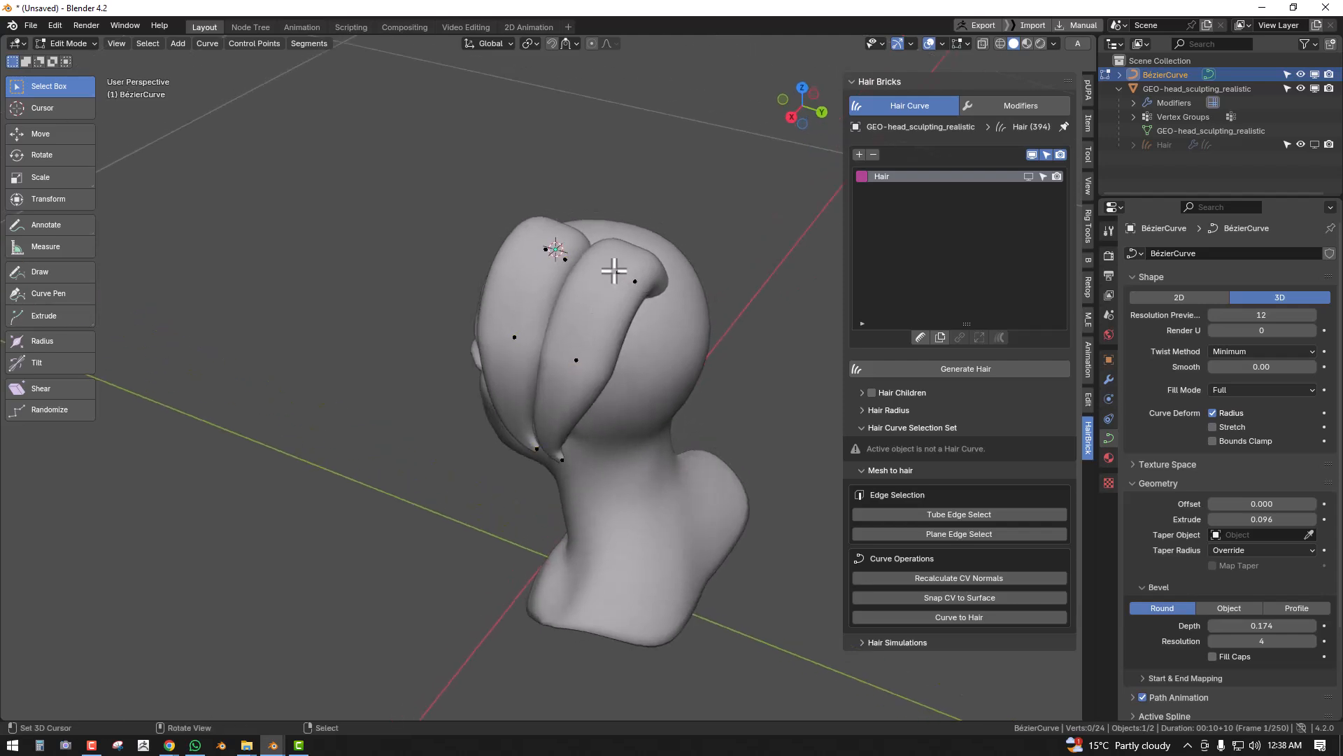
- Duplicate a third strand toward the back of the head, tilt it, and bring its tip in with the others
{"action": "key", "text": "shift+d"}
{"action": "left_click", "coordinate": [645, 354]}
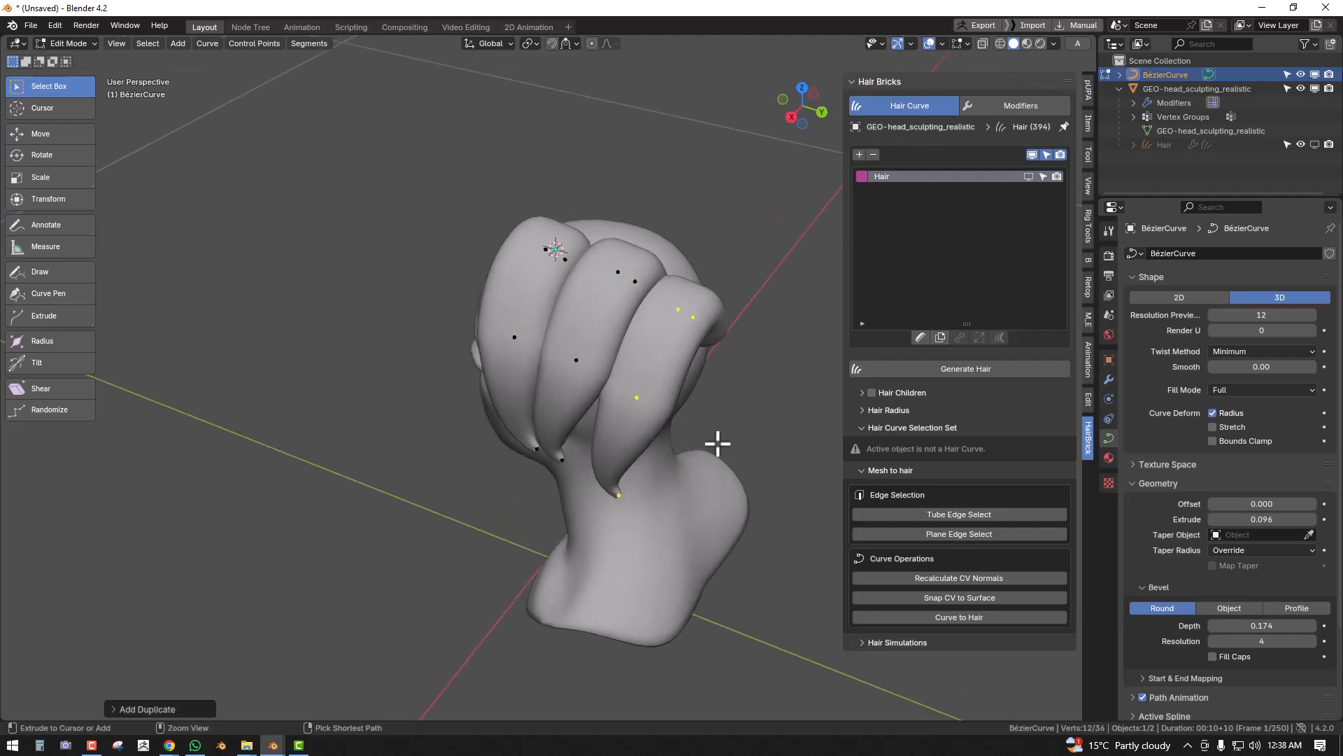
{"action": "key", "text": "ctrl+t"}
{"action": "left_click", "coordinate": [733, 356]}
{"action": "middle_click_drag", "start_coordinate": [628, 446], "coordinate": [708, 390]}
{"action": "left_click", "coordinate": [615, 521]}
{"action": "key", "text": "g"}
{"action": "left_click", "coordinate": [571, 510]}
{"action": "mouse_move", "coordinate": [656, 367]}
{"action": "right_mouse_down"}
{"action": "mouse_move", "coordinate": [662, 381]}
{"action": "mouse_move", "coordinate": [680, 363]}
{"action": "right_mouse_up"}
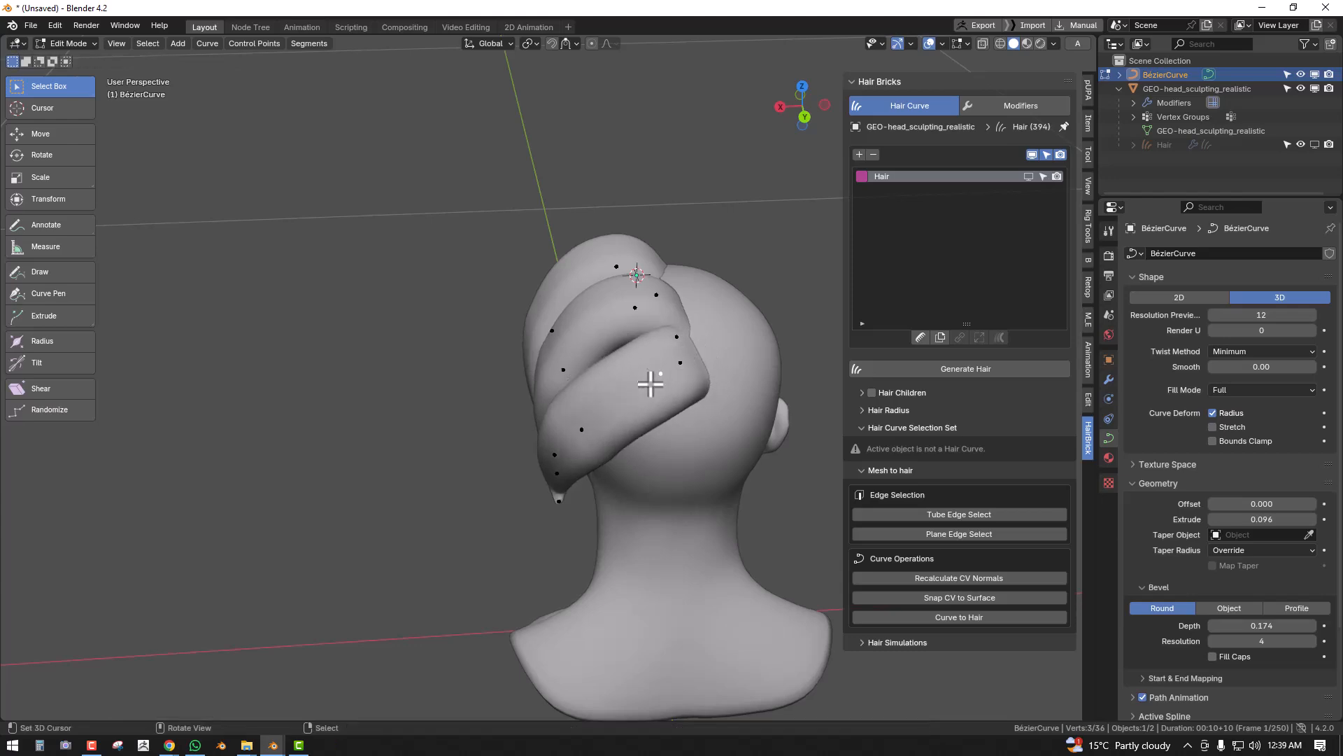
{"action": "middle_click_drag", "start_coordinate": [665, 369], "coordinate": [623, 415]}
- Leave Edit Mode and convert the Bézier curve object into a mesh
{"action": "key", "text": "Tab"}
{"action": "key", "text": "alt+a"}
{"action": "right_click", "coordinate": [592, 341]}
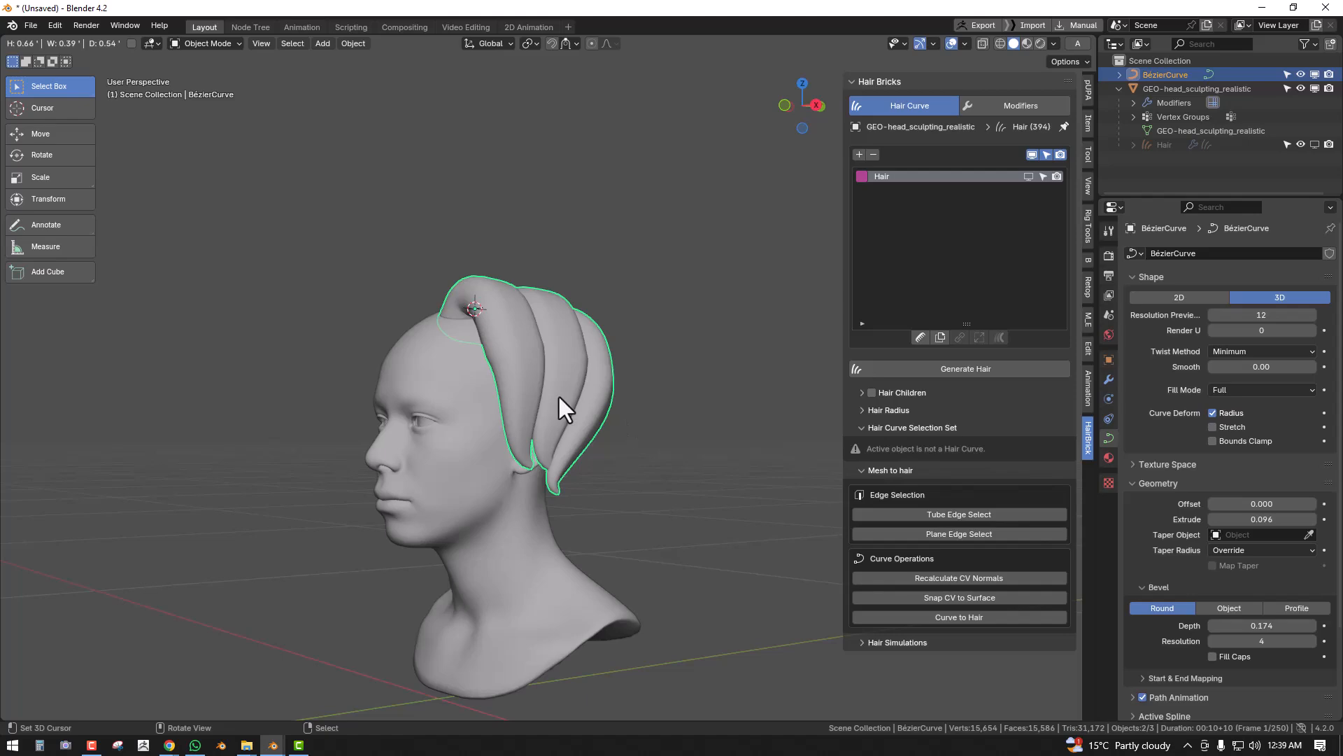
{"action": "middle_click_drag", "start_coordinate": [543, 413], "coordinate": [502, 297]}
{"action": "key", "text": "alt+a"}
{"action": "scroll", "coordinate": [502, 297], "scroll_direction": "up", "scroll_amount": 1}
{"action": "right_click", "coordinate": [501, 296]}
{"action": "scroll", "coordinate": [545, 302], "scroll_direction": "up", "scroll_amount": 2}
{"action": "key", "text": "q"}
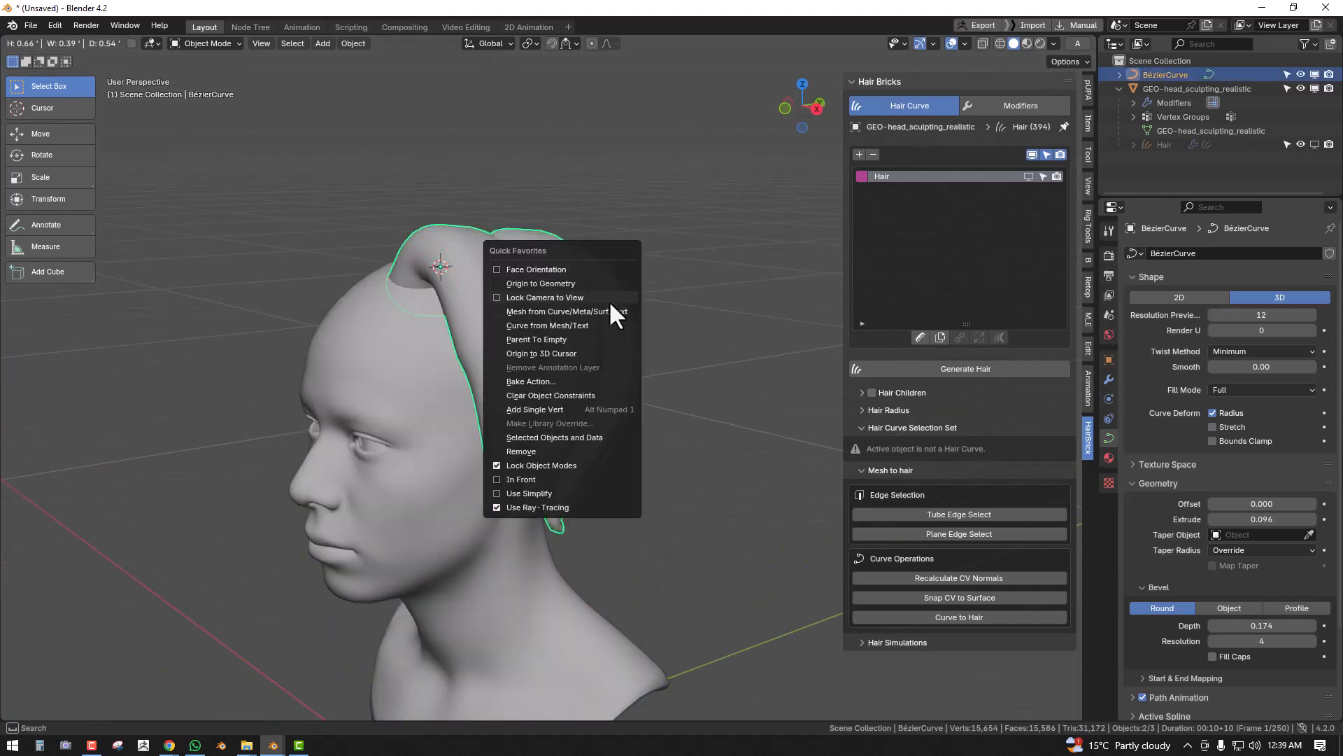
{"action": "left_click", "coordinate": [612, 312]}
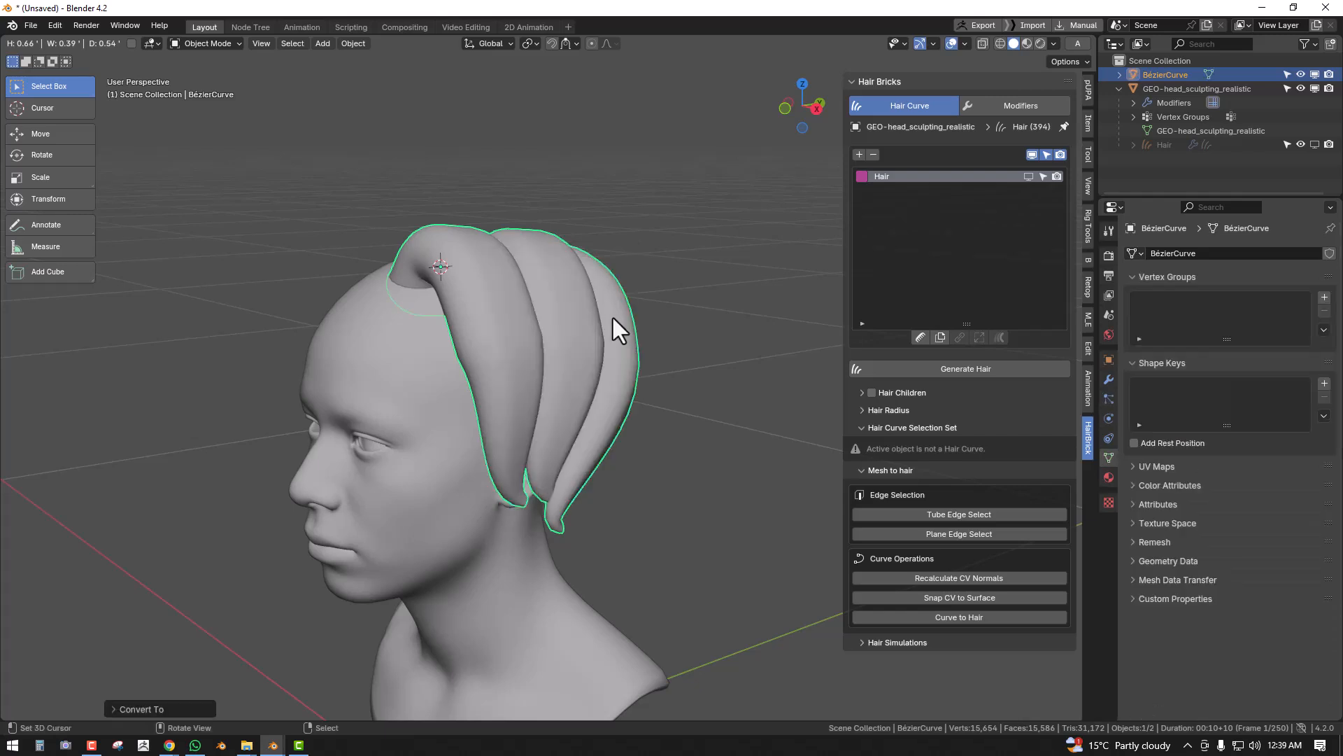
- Isolate the converted mesh in local view and inspect its three tubes from several sides
{"action": "key", "text": "KP_Divide"}
{"action": "middle_click_drag", "start_coordinate": [613, 317], "coordinate": [654, 338]}
{"action": "scroll", "coordinate": [653, 337], "scroll_direction": "down", "scroll_amount": 3}
{"action": "key", "text": "alt+a"}
{"action": "scroll", "coordinate": [626, 290], "scroll_direction": "up", "scroll_amount": 2}
{"action": "mouse_move", "coordinate": [626, 290]}
{"action": "middle_mouse_down"}
{"action": "mouse_move", "coordinate": [677, 264]}
{"action": "mouse_move", "coordinate": [628, 266]}
{"action": "mouse_move", "coordinate": [639, 270]}
{"action": "middle_mouse_up"}
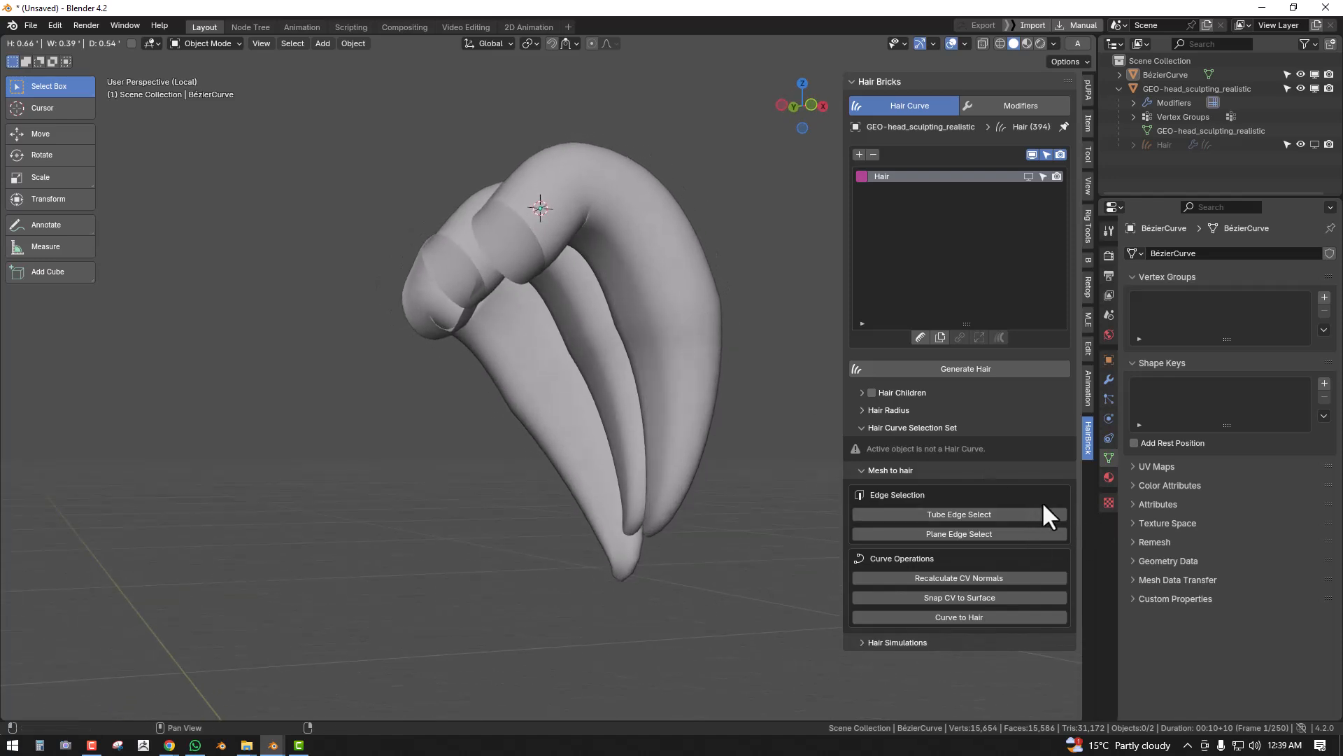
{"action": "middle_click_drag", "start_coordinate": [665, 354], "coordinate": [645, 332]}
{"action": "scroll", "coordinate": [716, 320], "scroll_direction": "up", "scroll_amount": 3}
{"action": "middle_click_drag", "start_coordinate": [702, 242], "coordinate": [569, 297]}
- Add loop cuts to the three hair tubes in the mesh's Edit Mode, and clear the selection
{"action": "left_click", "coordinate": [627, 186]}
{"action": "key", "text": "Tab"}
{"action": "key", "text": "ctrl+r"}
{"action": "scroll", "coordinate": [459, 265], "scroll_direction": "up", "scroll_amount": 1}
{"action": "left_click", "coordinate": [459, 265]}
{"action": "left_click", "coordinate": [458, 265]}
{"action": "key", "text": "alt+a"}
{"action": "key", "text": "ctrl+r"}
{"action": "left_click", "coordinate": [561, 264]}
{"action": "left_click", "coordinate": [562, 263]}
{"action": "key", "text": "alt+a"}
{"action": "key", "text": "ctrl+r"}
{"action": "scroll", "coordinate": [678, 339], "scroll_direction": "up", "scroll_amount": 2}
{"action": "left_click", "coordinate": [679, 338]}
{"action": "right_click", "coordinate": [680, 338]}
{"action": "key", "text": "alt+a"}
{"action": "middle_click_drag", "start_coordinate": [471, 346], "coordinate": [592, 353]}
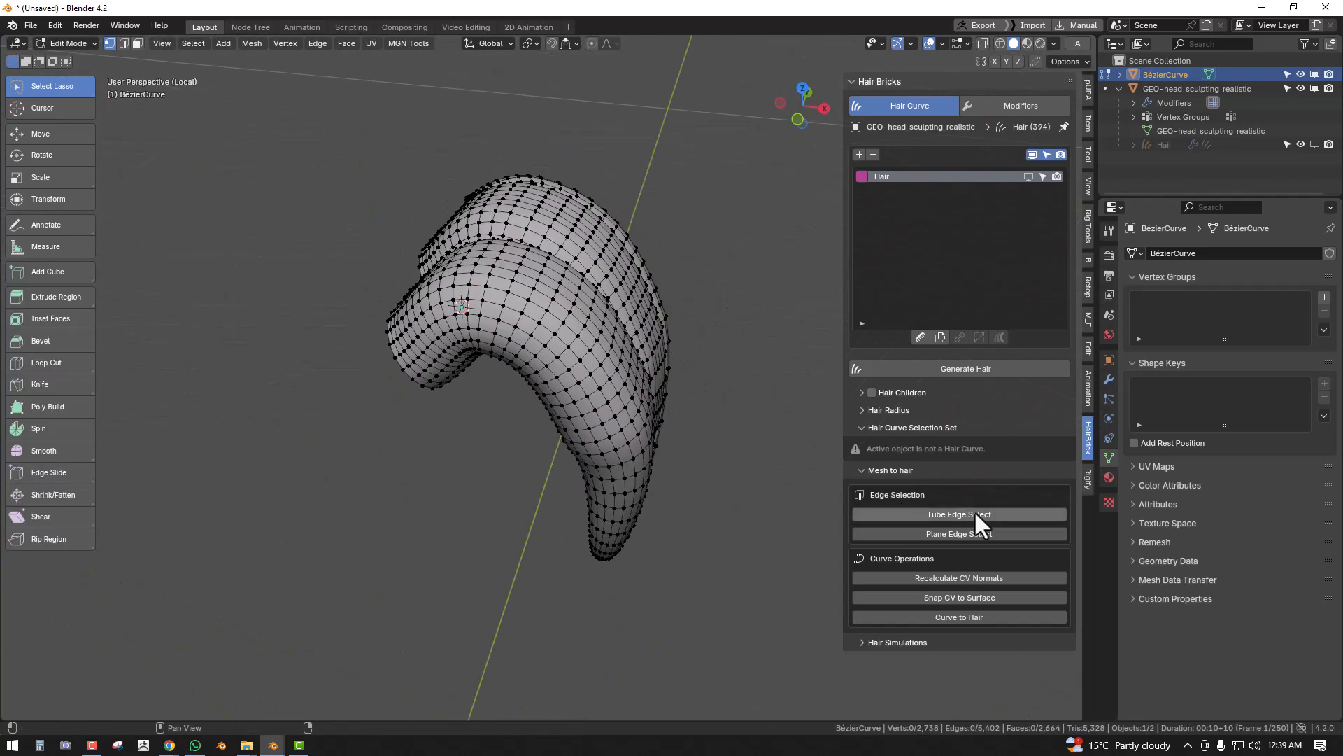
- Select the lengthwise edge loops of the tubes with Tube Edge Select and switch to edge selection mode
{"action": "left_click", "coordinate": [965, 511]}
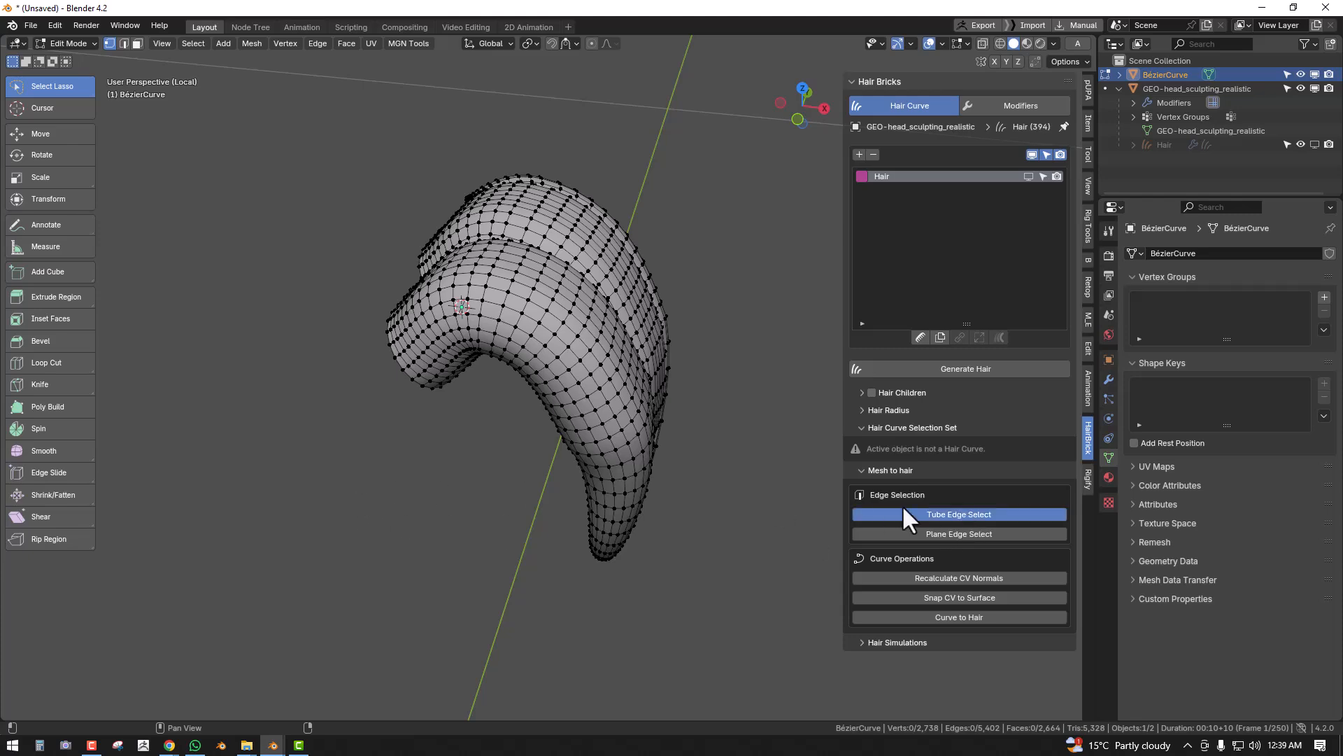
{"action": "middle_click_drag", "start_coordinate": [678, 366], "coordinate": [437, 216]}
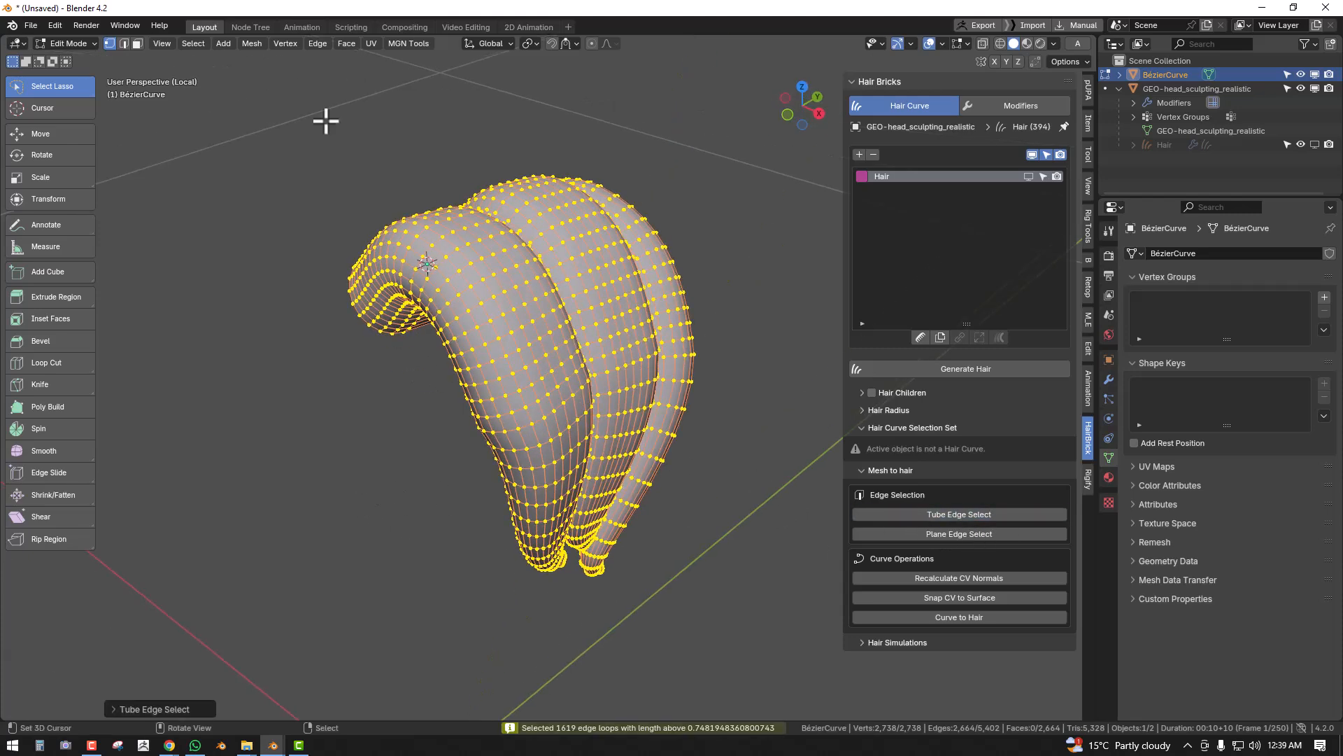
{"action": "left_click", "coordinate": [124, 43]}
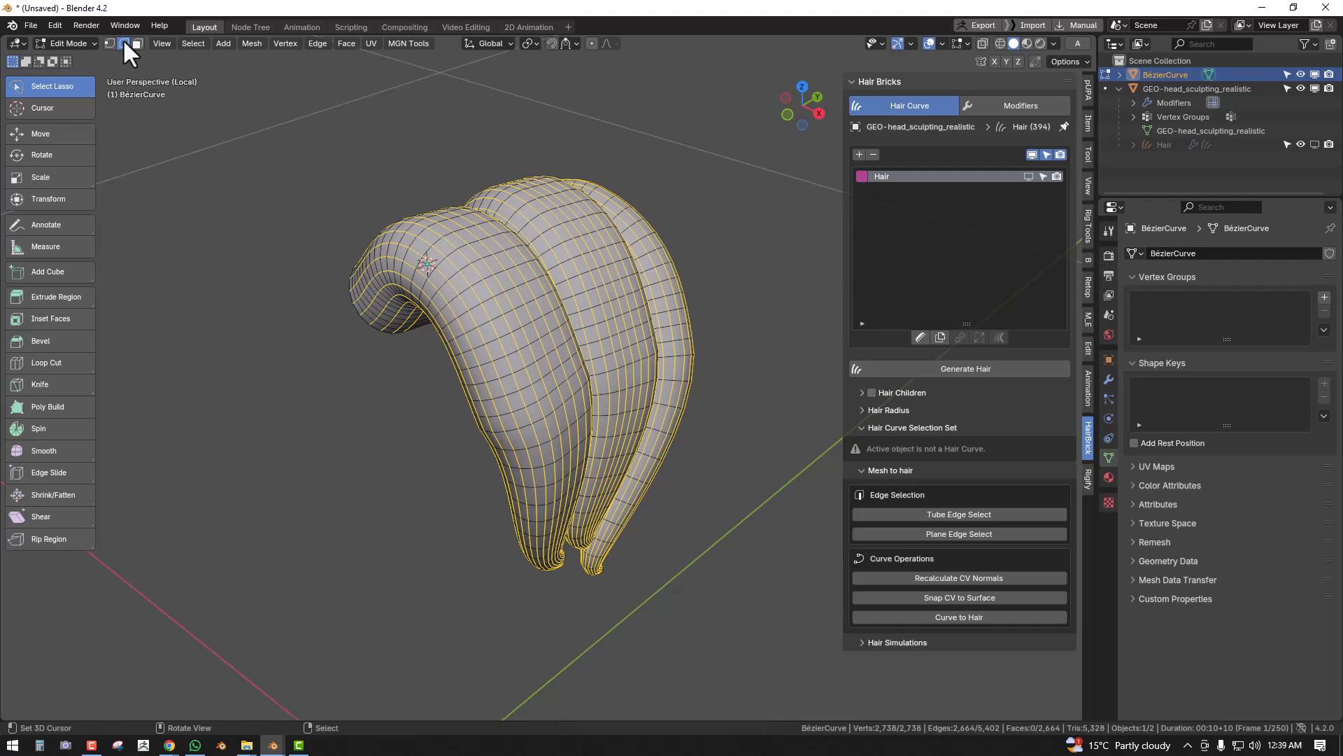
- Clear the edge selection and run Tube Edge Select again in edge mode
{"action": "middle_click_drag", "start_coordinate": [509, 336], "coordinate": [414, 210]}
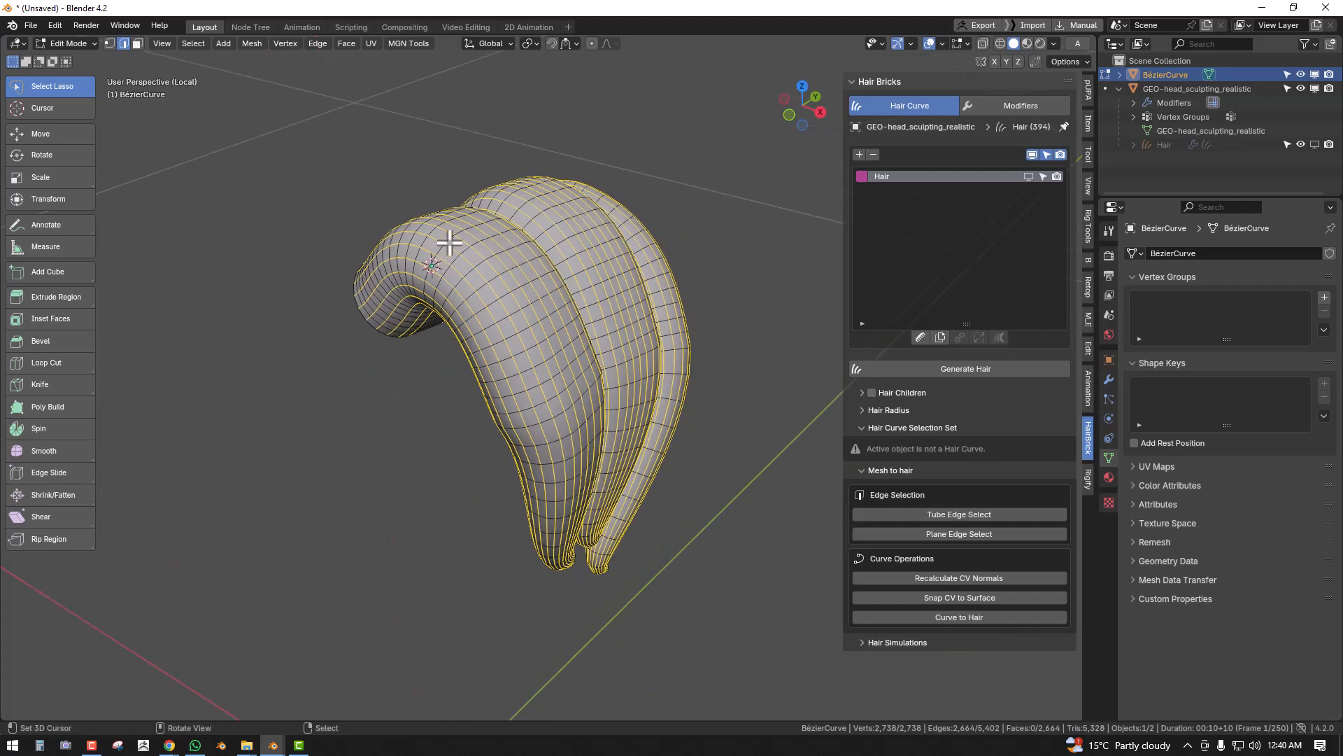
{"action": "middle_click_drag", "start_coordinate": [580, 240], "coordinate": [578, 234]}
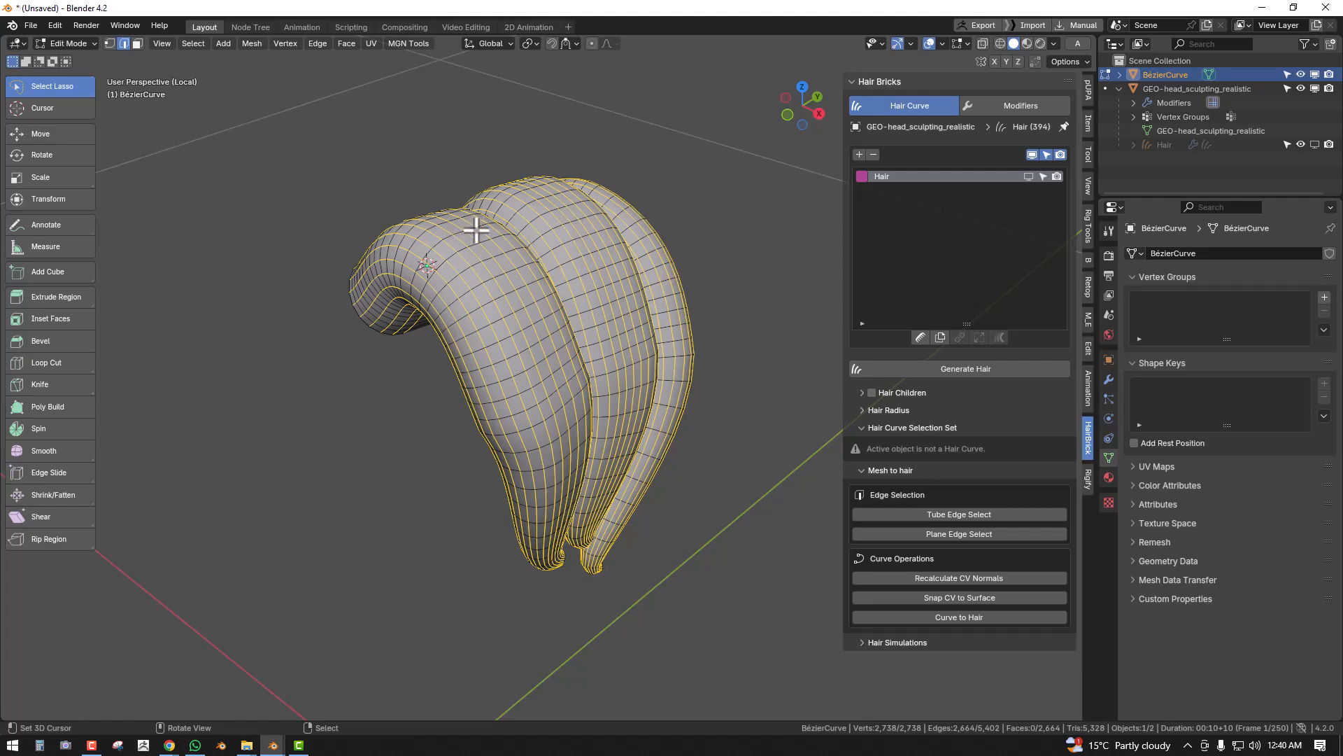
{"action": "mouse_move", "coordinate": [506, 216]}
{"action": "middle_mouse_down"}
{"action": "mouse_move", "coordinate": [544, 215]}
{"action": "mouse_move", "coordinate": [511, 217]}
{"action": "middle_mouse_up"}
{"action": "key", "text": "ctrl+Tab"}
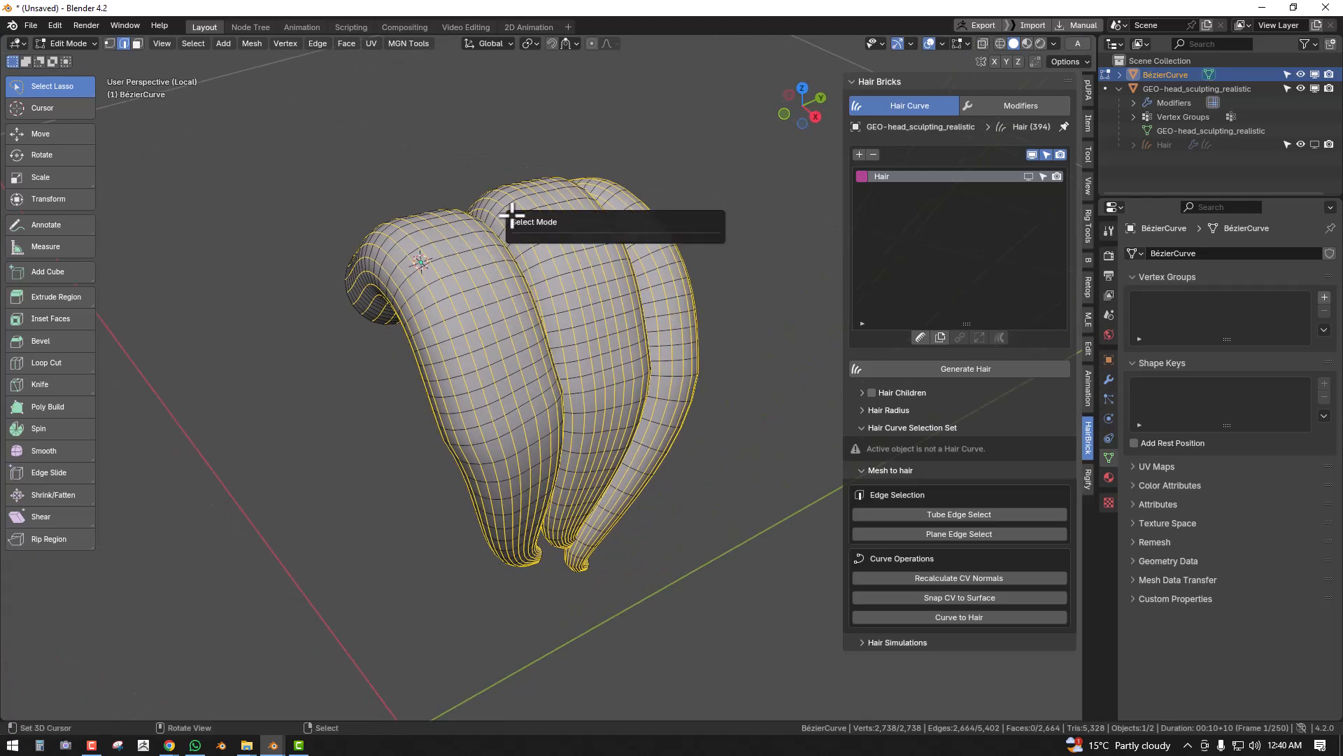
{"action": "key", "text": "alt+a"}
{"action": "middle_click_drag", "start_coordinate": [563, 390], "coordinate": [595, 371]}
{"action": "left_click", "coordinate": [953, 517]}
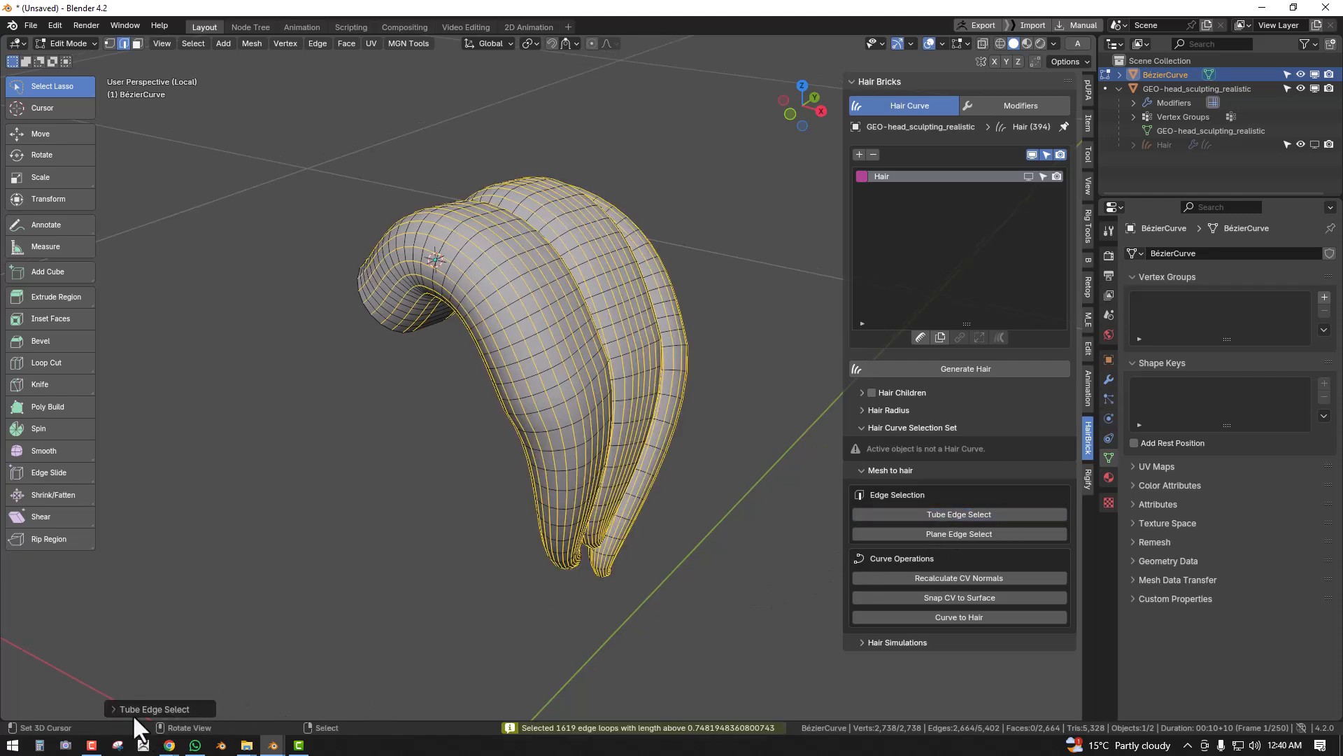
- Try lower Tube Edge Select threshold multipliers of 0.2 and 0.5 on the tube mesh
{"action": "left_click", "coordinate": [132, 711]}
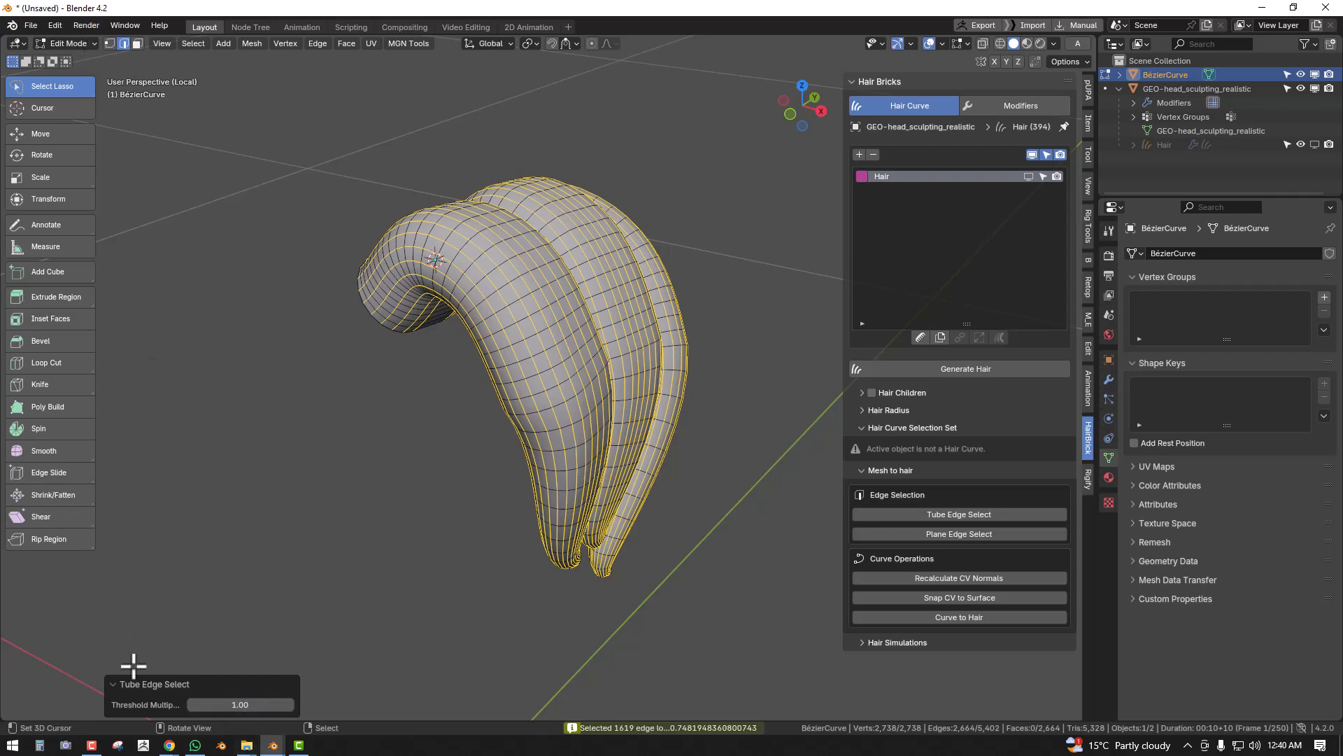
{"action": "left_click", "coordinate": [120, 683]}
{"action": "left_click", "coordinate": [50, 22]}
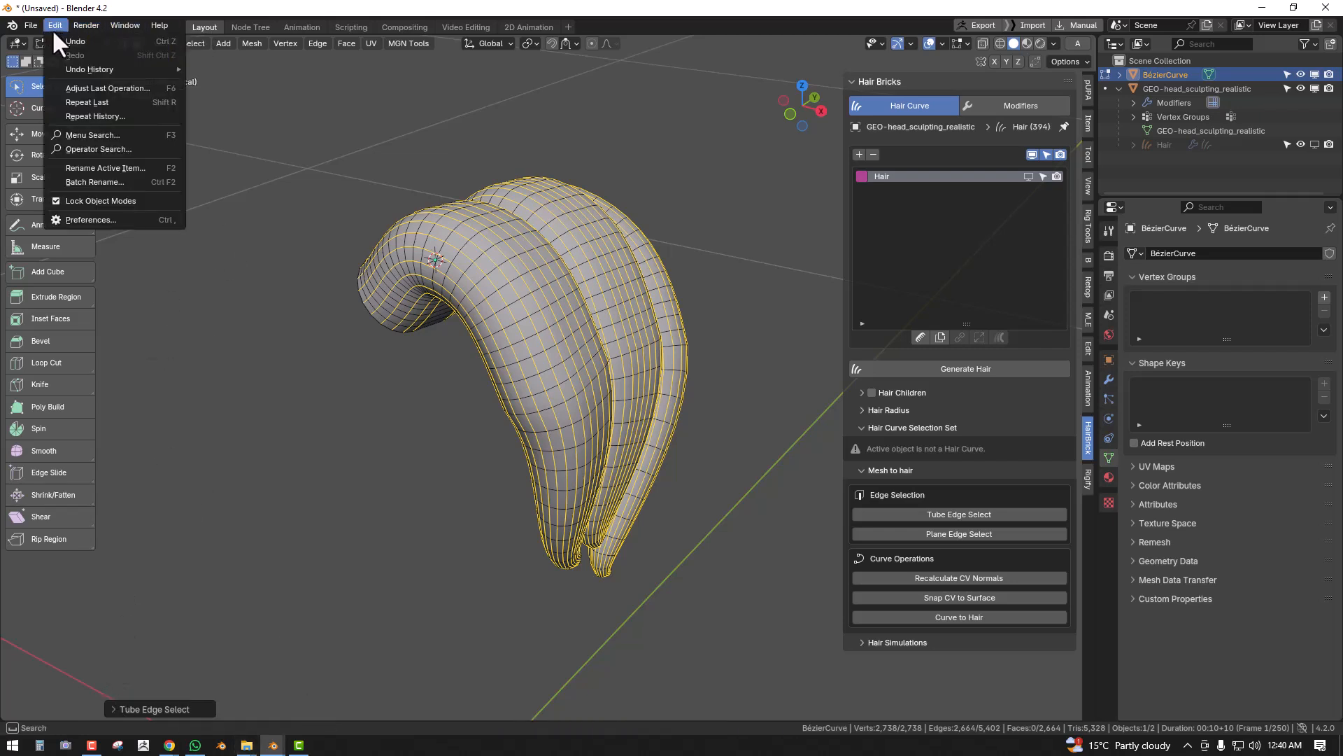
{"action": "left_click", "coordinate": [112, 89]}
{"action": "left_click_drag", "start_coordinate": [157, 110], "coordinate": [335, 126]}
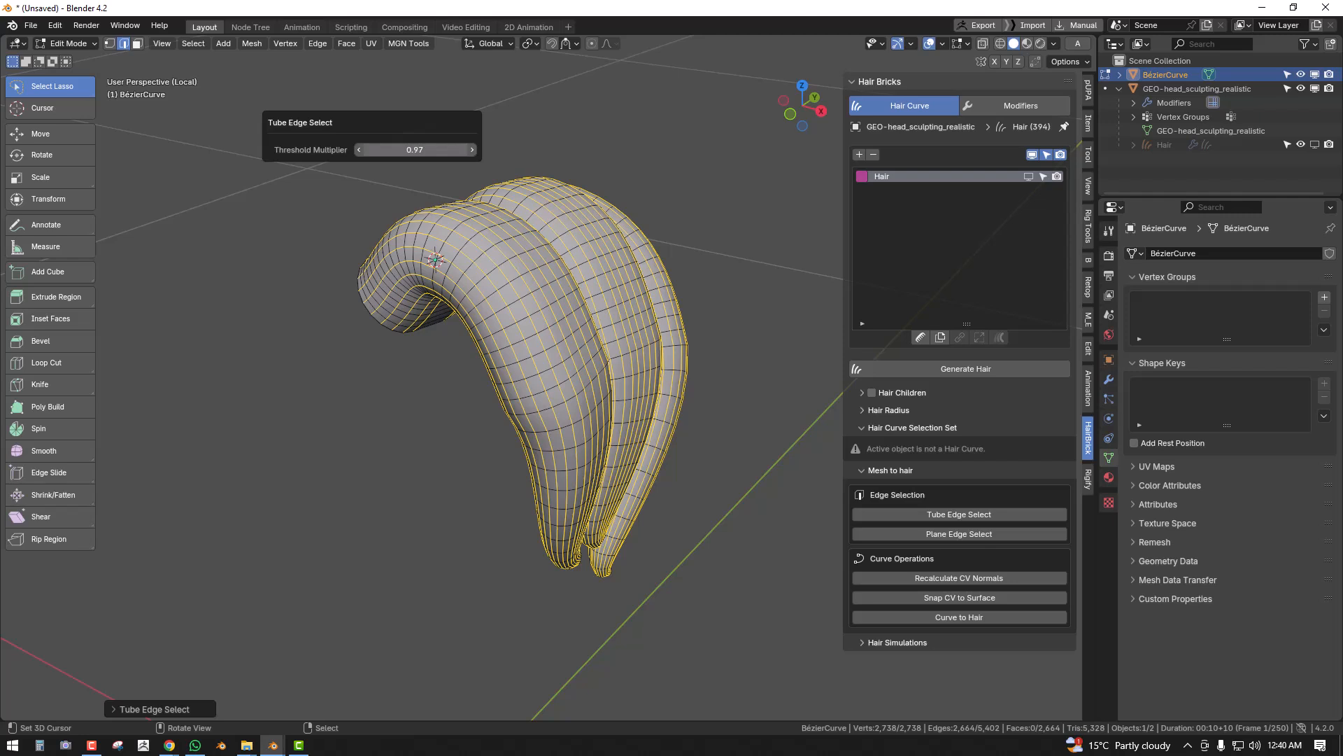
{"action": "left_click_drag", "start_coordinate": [438, 150], "coordinate": [427, 150]}
{"action": "left_click", "coordinate": [438, 150]}
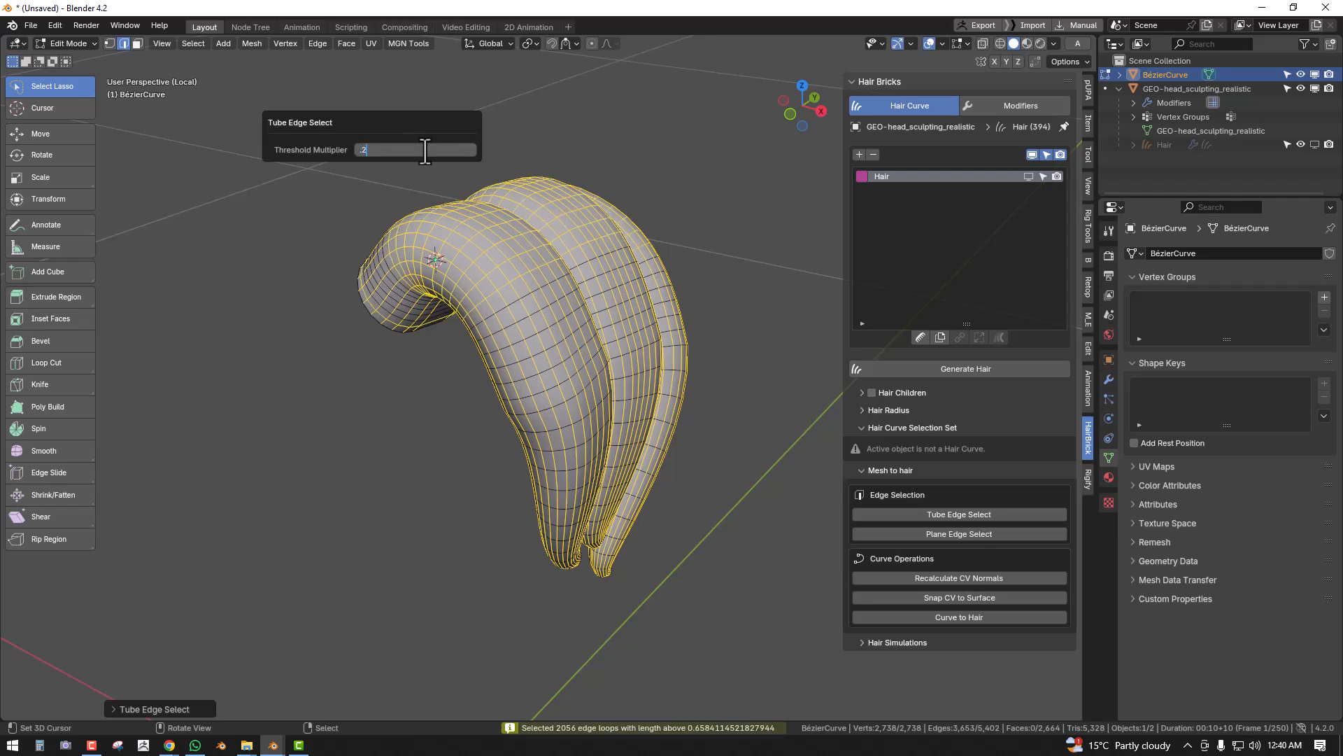
{"action": "key", "text": "Return"}
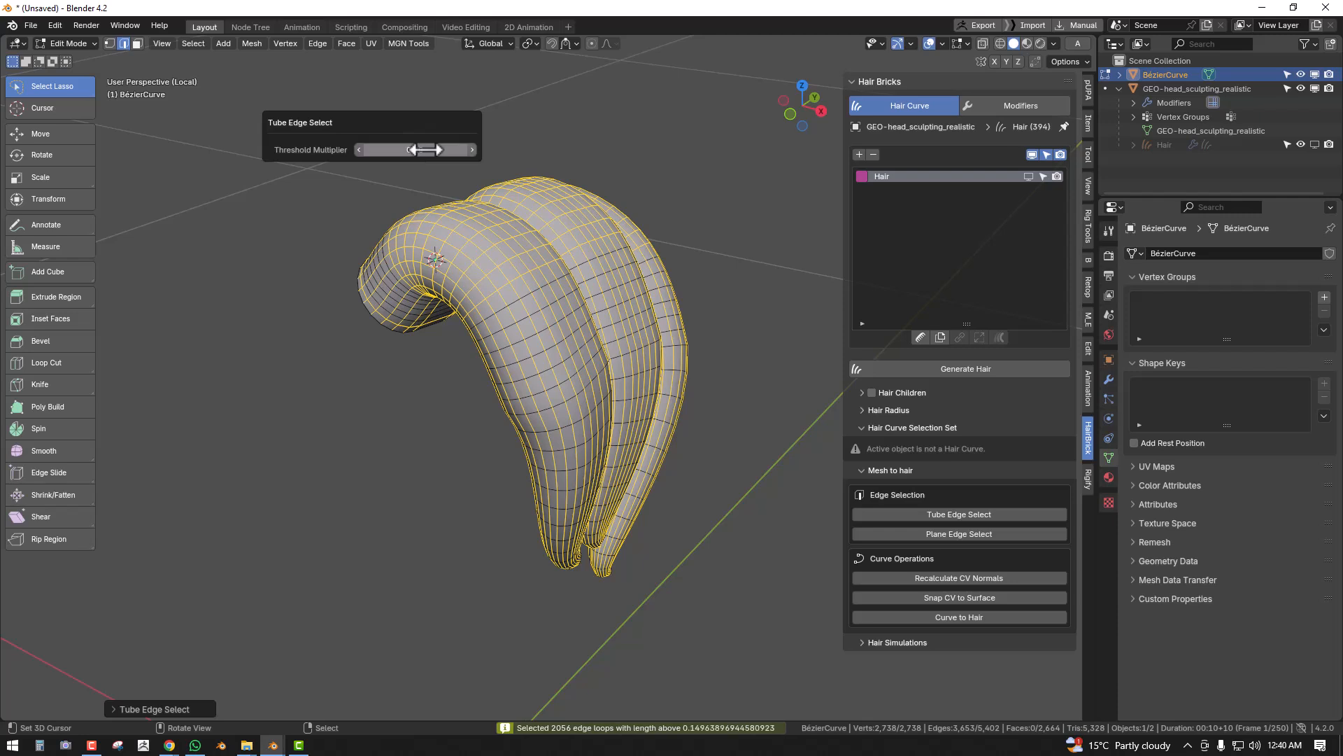
{"action": "left_click", "coordinate": [425, 150]}
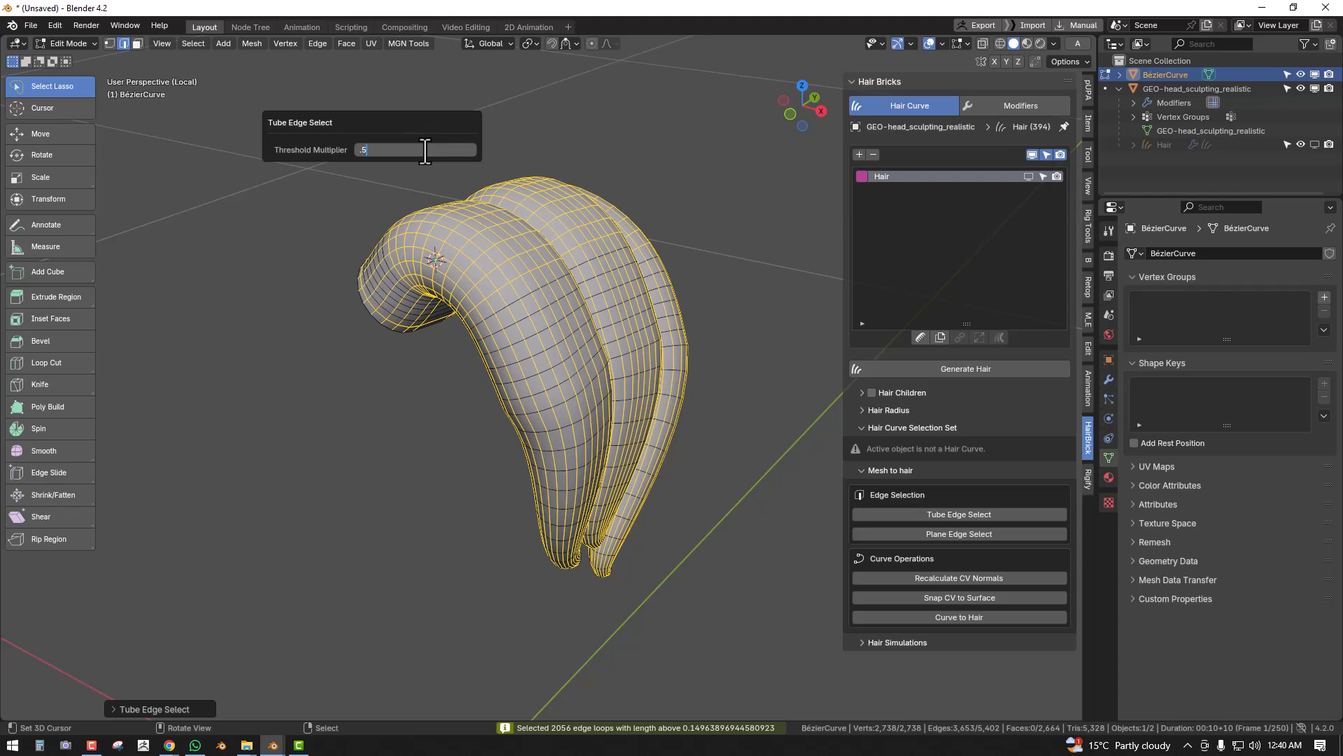
{"action": "key", "text": "Return"}
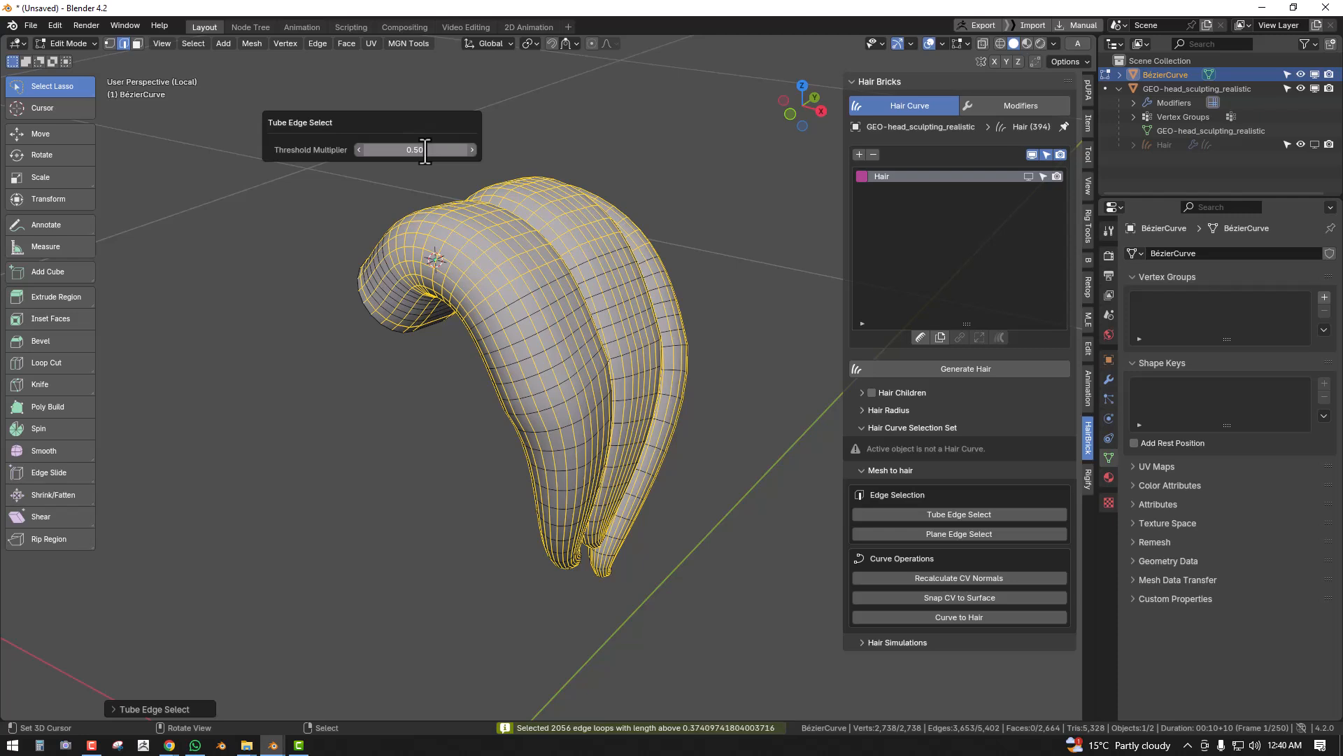
- Try higher Tube Edge Select threshold multipliers of 2 and 1.4, and check the selected loops from the front
{"action": "double_click", "coordinate": [425, 149]}
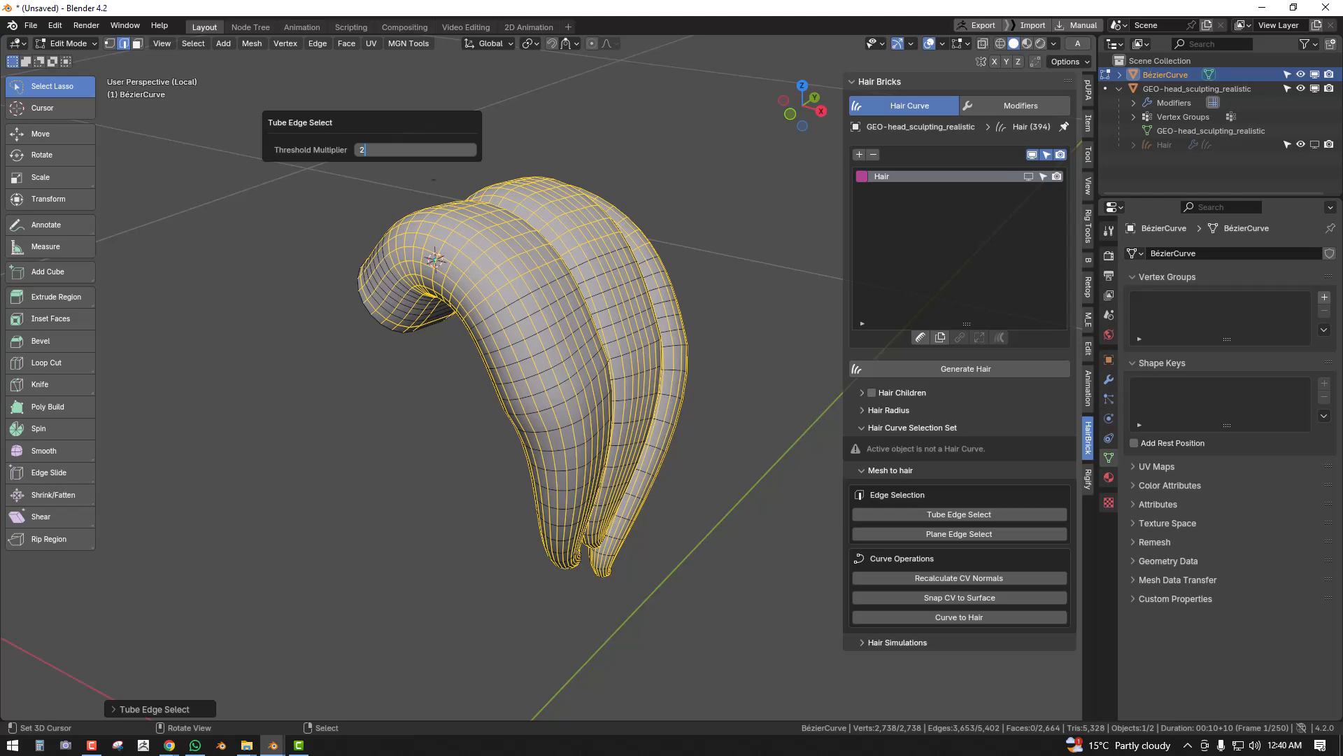
{"action": "type", "text": "2"}
{"action": "key", "text": "Return"}
{"action": "double_click", "coordinate": [455, 150]}
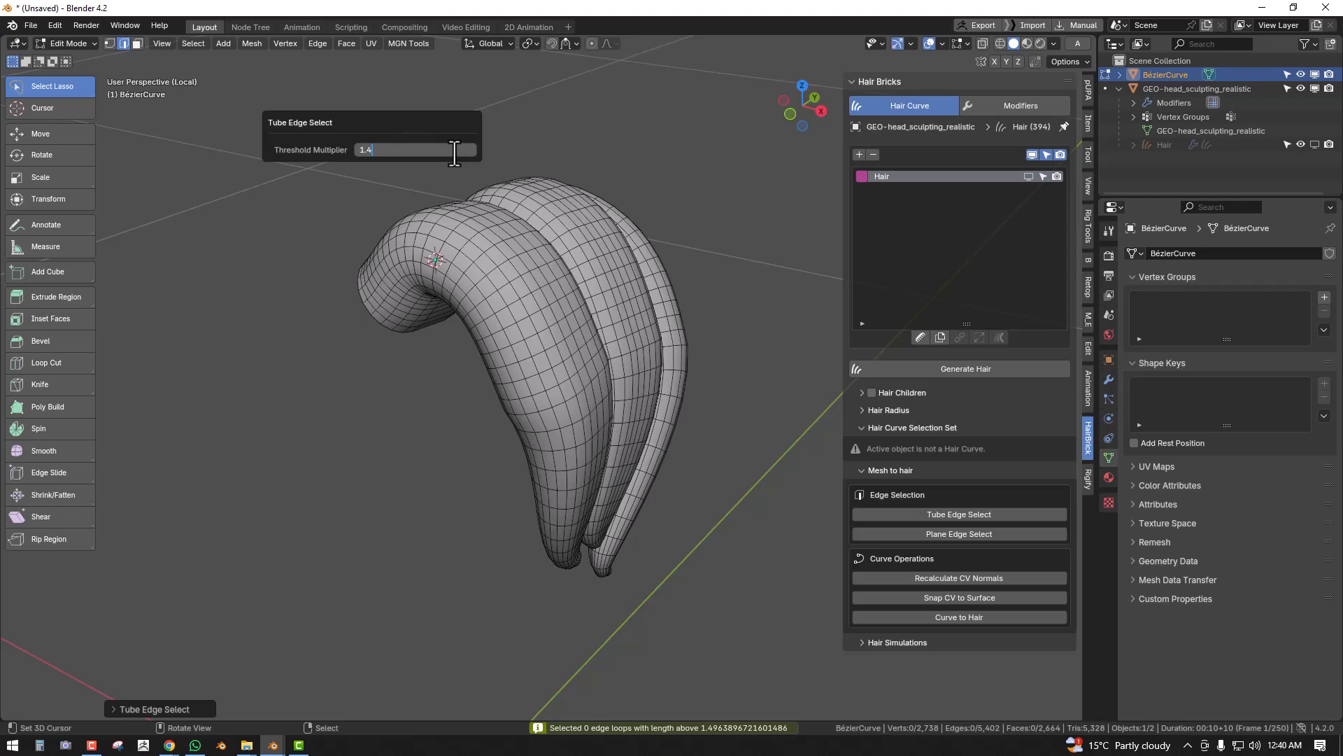
{"action": "key", "text": "Return"}
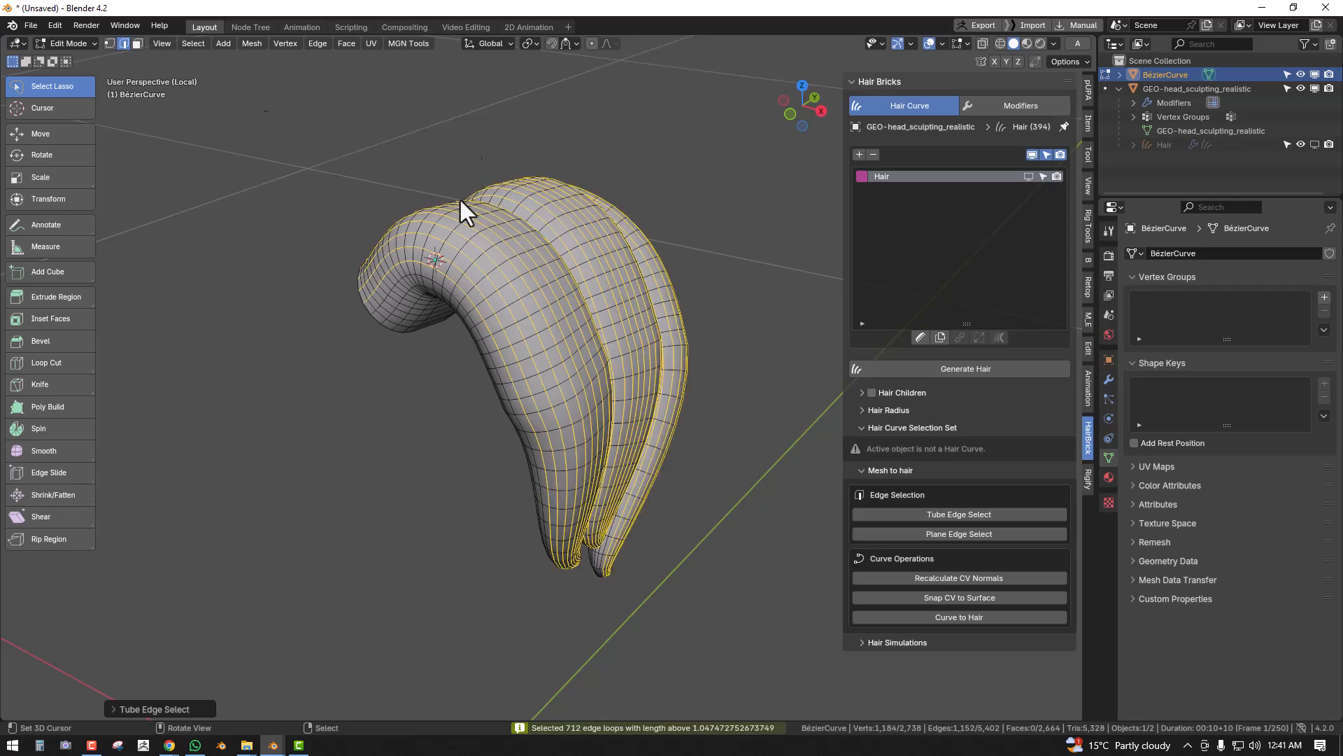
{"action": "middle_click_drag", "start_coordinate": [470, 285], "coordinate": [583, 219]}
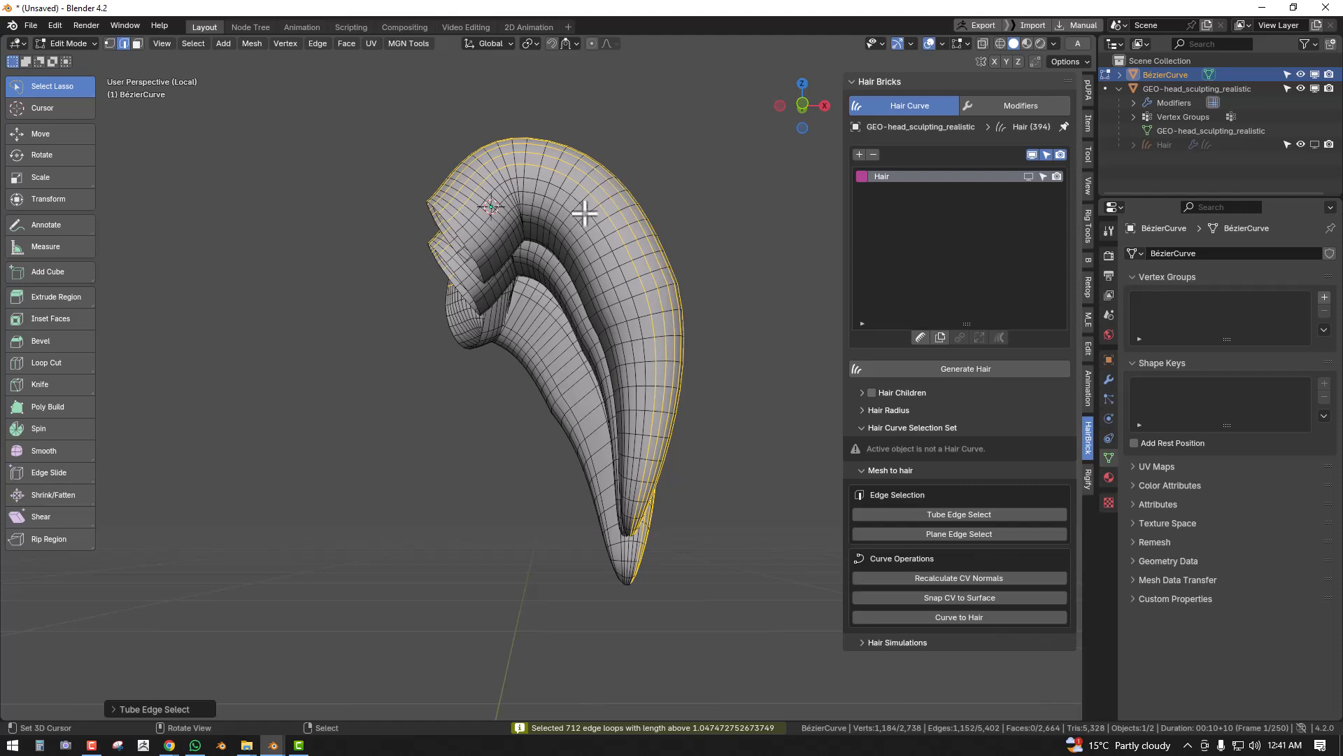
- Set the Tube Edge Select threshold multiplier to 1 and check the loops around all three tubes
{"action": "key", "text": "F9"}
{"action": "double_click", "coordinate": [716, 250]}
{"action": "type", "text": "1"}
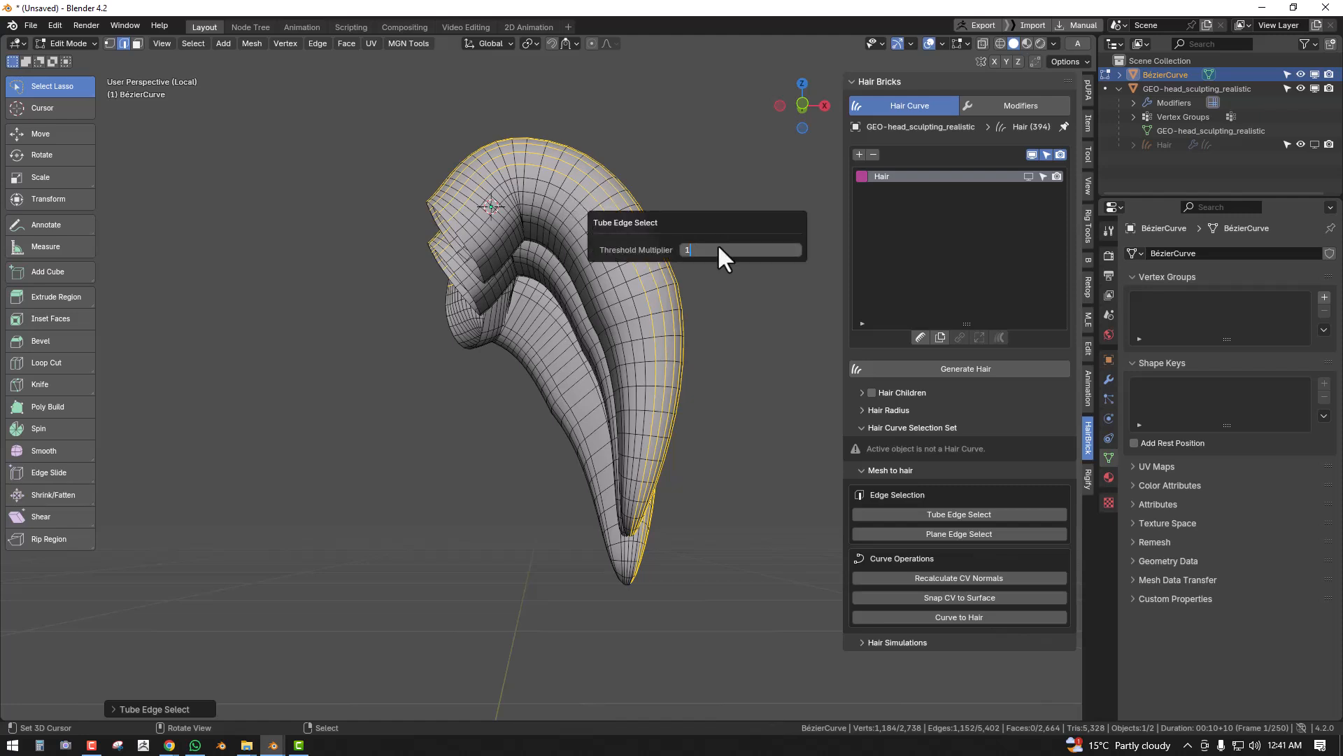
{"action": "key", "text": "Return"}
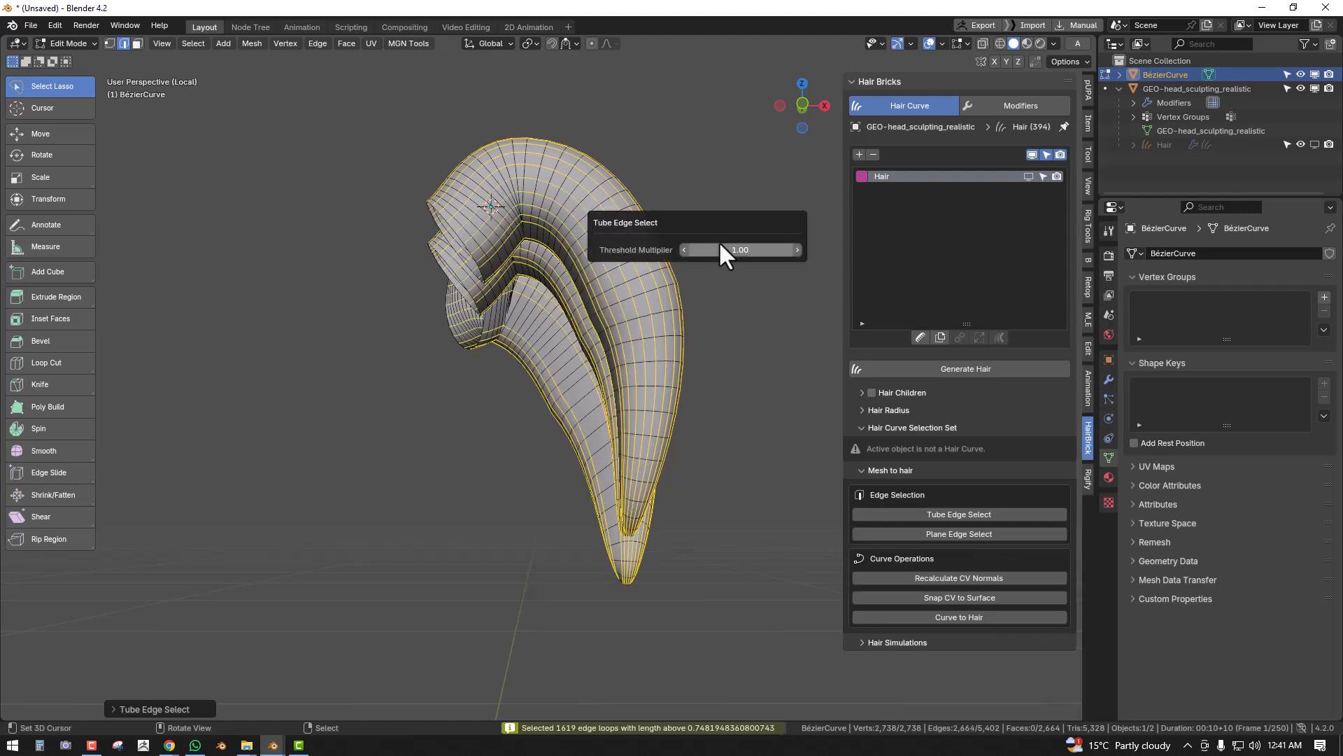
{"action": "middle_click_drag", "start_coordinate": [488, 308], "coordinate": [710, 294]}
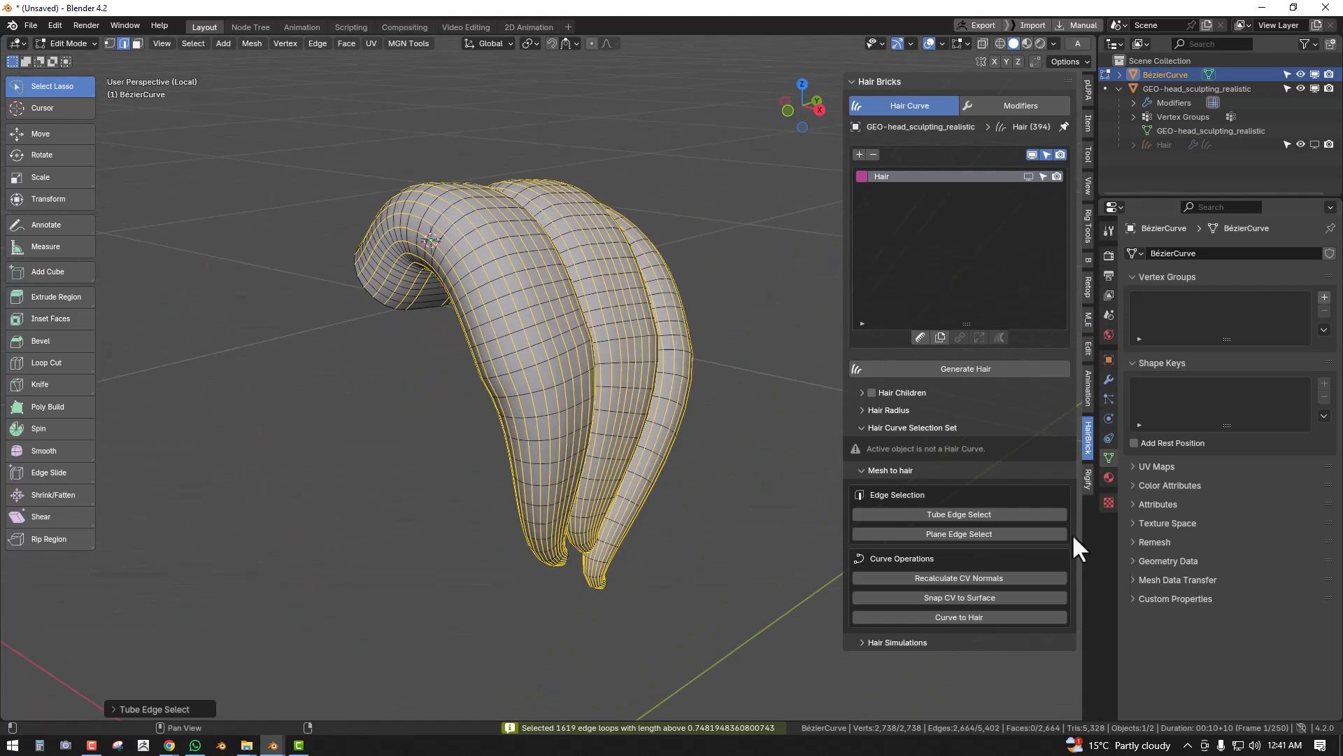
- Duplicate the selected lengthwise edges in place, separate them into their own object, and return to Object Mode
{"action": "middle_click_drag", "start_coordinate": [829, 370], "coordinate": [646, 317]}
{"action": "key", "text": "shift+d"}
{"action": "right_click", "coordinate": [720, 338]}
{"action": "key", "text": "p"}
{"action": "left_click", "coordinate": [791, 261]}
{"action": "key", "text": "Tab"}
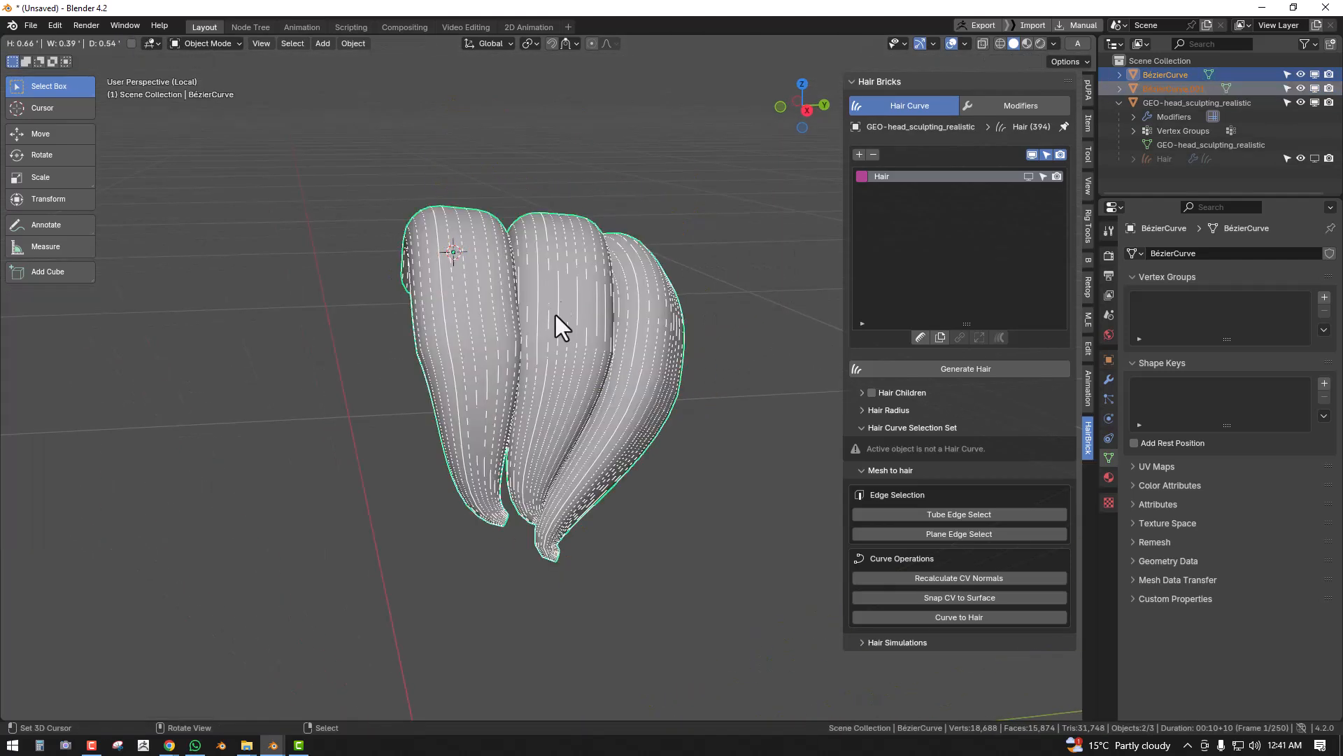
- Make the separated edge object the only selected one and disable the original tube mesh in the viewports
{"action": "left_click", "coordinate": [490, 289]}
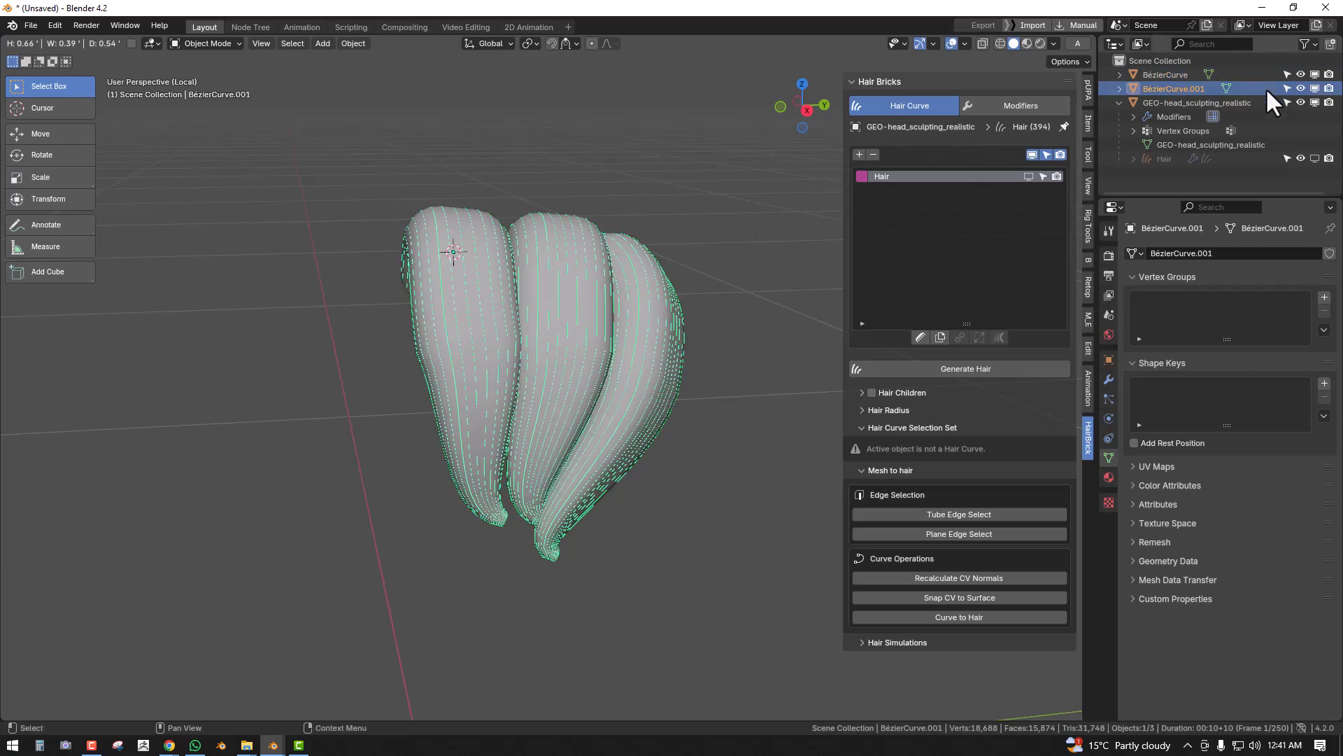
{"action": "left_click", "coordinate": [1314, 90]}
{"action": "left_click", "coordinate": [1314, 89]}
{"action": "left_click", "coordinate": [1315, 75]}
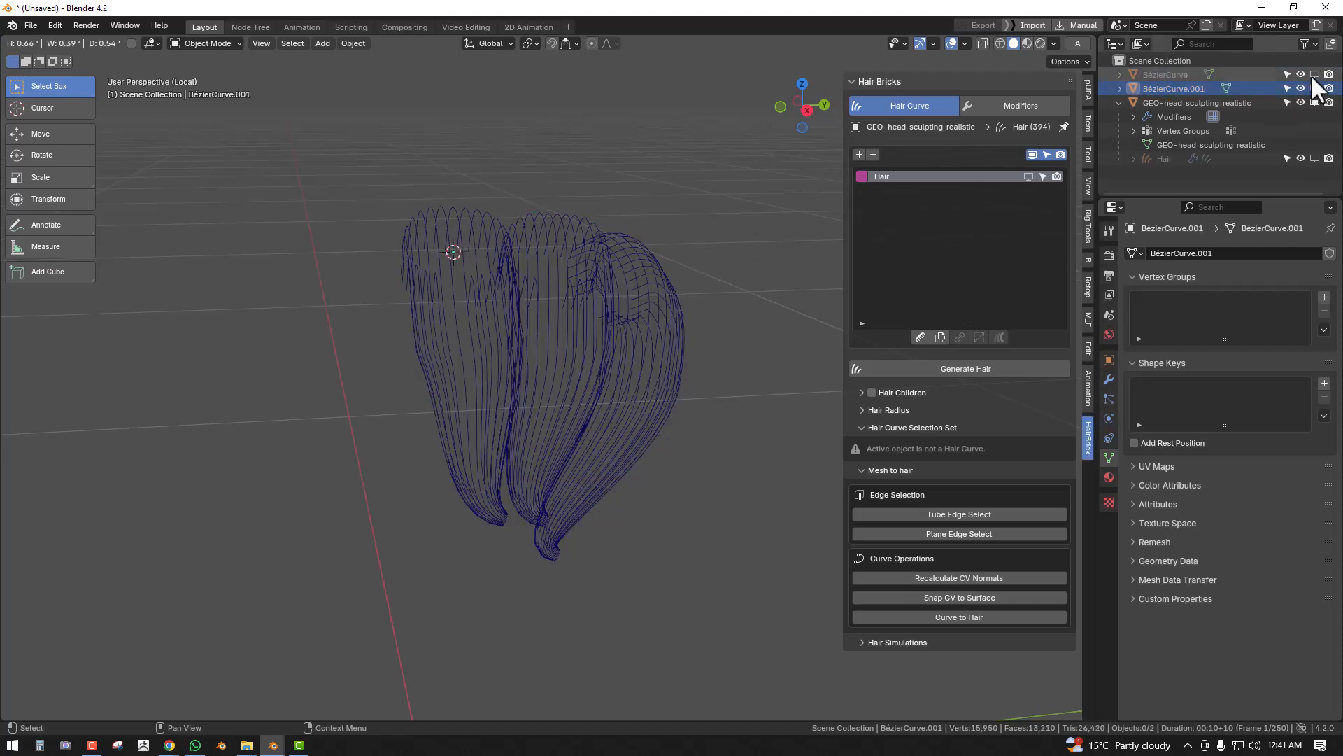
- Exit local view with the separated edge strands selected and inspect them against the head in wireframe shading
{"action": "mouse_move", "coordinate": [362, 313]}
{"action": "middle_mouse_down"}
{"action": "mouse_move", "coordinate": [512, 288]}
{"action": "mouse_move", "coordinate": [570, 318]}
{"action": "mouse_move", "coordinate": [571, 275]}
{"action": "mouse_move", "coordinate": [602, 299]}
{"action": "mouse_move", "coordinate": [577, 306]}
{"action": "mouse_move", "coordinate": [553, 347]}
{"action": "mouse_move", "coordinate": [392, 255]}
{"action": "mouse_move", "coordinate": [329, 240]}
{"action": "mouse_move", "coordinate": [290, 192]}
{"action": "mouse_move", "coordinate": [295, 163]}
{"action": "mouse_move", "coordinate": [334, 143]}
{"action": "middle_mouse_up"}
{"action": "left_click", "coordinate": [531, 283]}
{"action": "key", "text": "KP_Divide"}
{"action": "left_click", "coordinate": [527, 305]}
{"action": "left_click", "coordinate": [515, 317]}
{"action": "key", "text": "shift+z"}
{"action": "scroll", "coordinate": [492, 317], "scroll_direction": "up", "scroll_amount": 3}
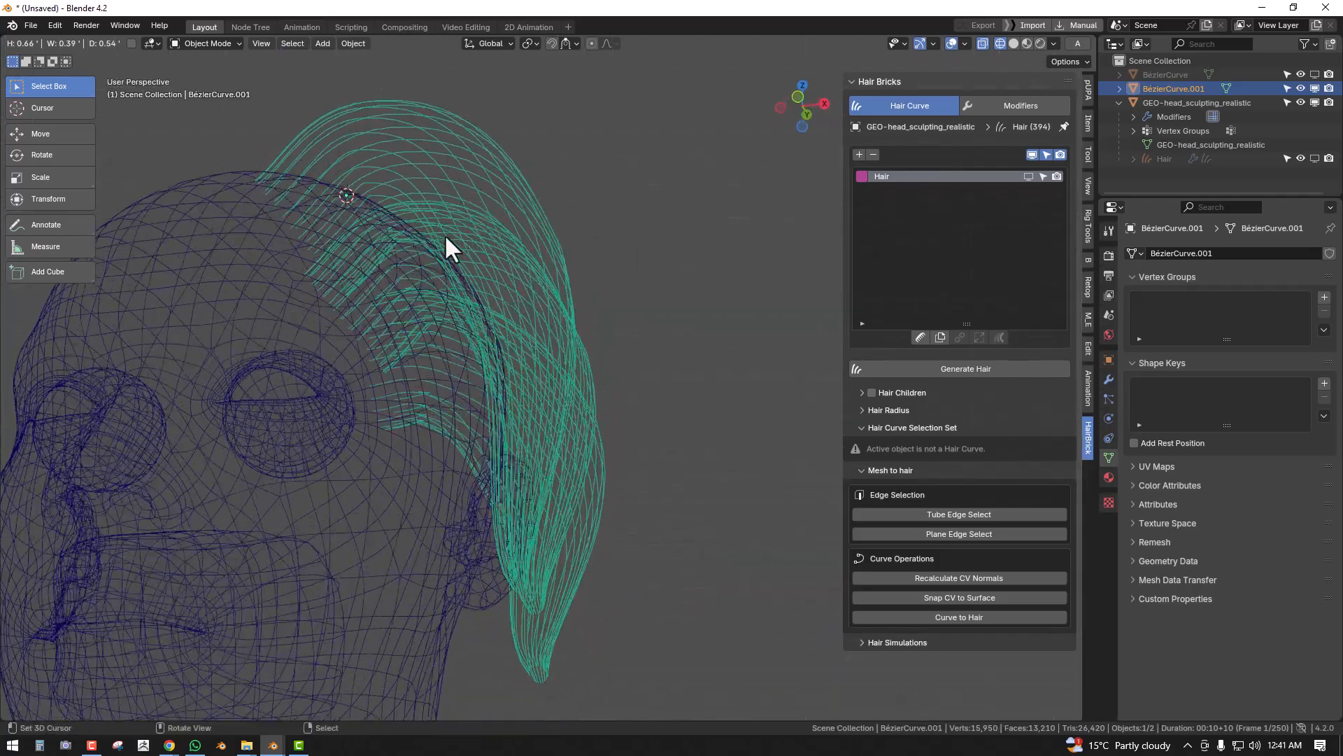
{"action": "middle_click_drag", "start_coordinate": [428, 175], "coordinate": [385, 245]}
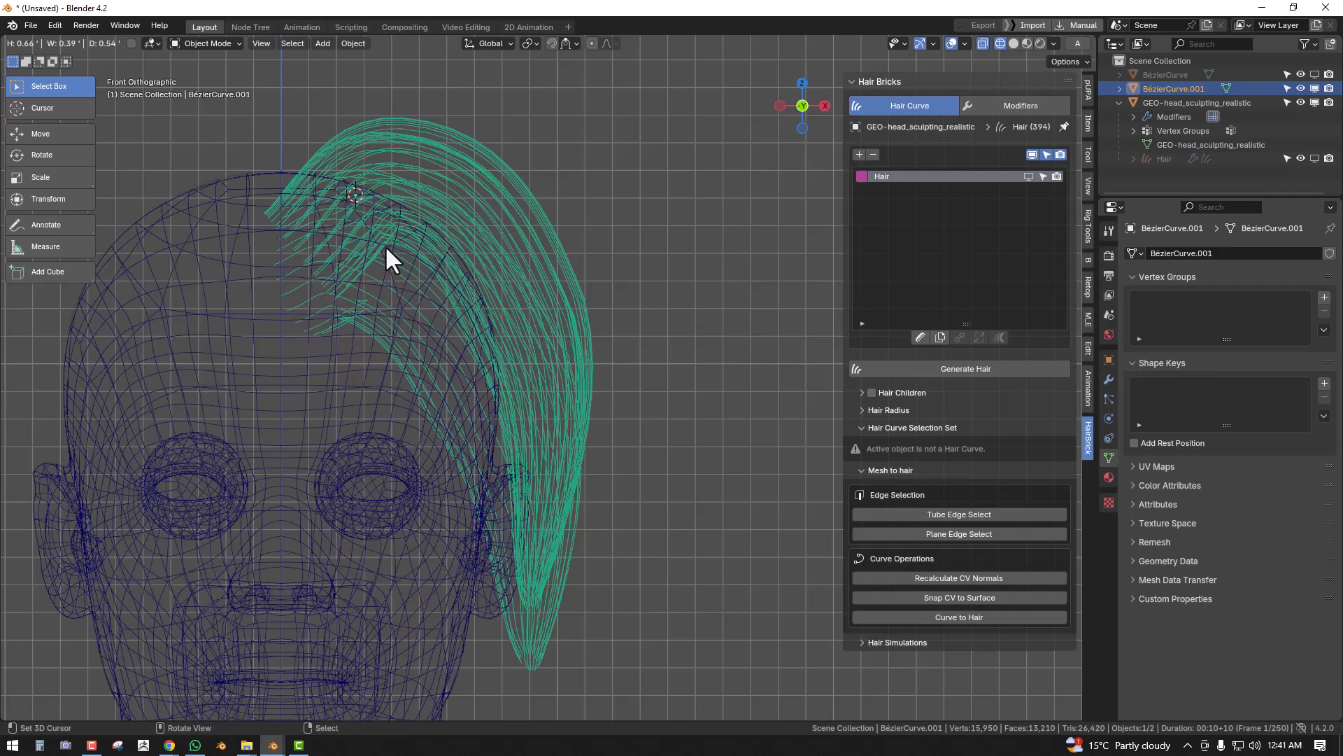
{"action": "scroll", "coordinate": [385, 245], "scroll_direction": "down", "scroll_amount": 5}
{"action": "key", "text": "shift+z"}
- Convert the separated edge mesh to a curve, and convert that curve to a hair Curves object
{"action": "middle_click_drag", "start_coordinate": [456, 250], "coordinate": [532, 218]}
{"action": "key", "text": "q"}
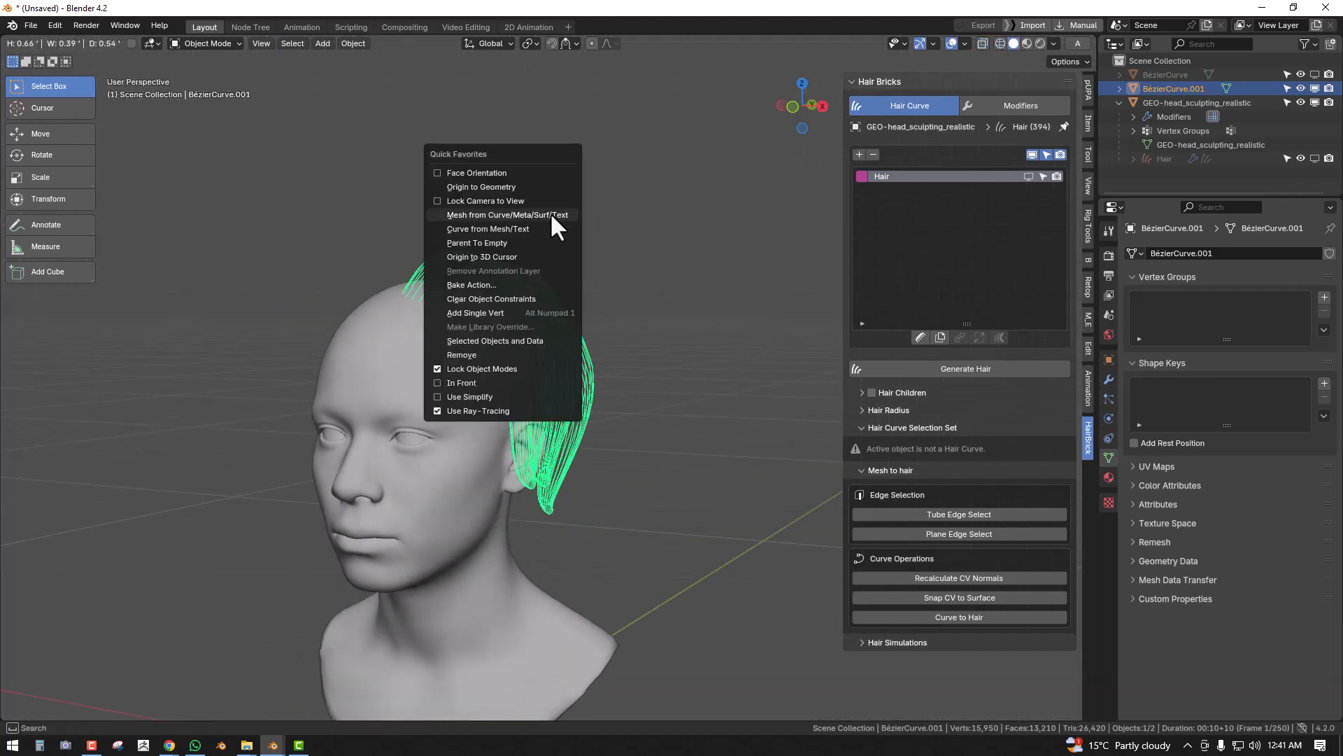
{"action": "left_click", "coordinate": [514, 229]}
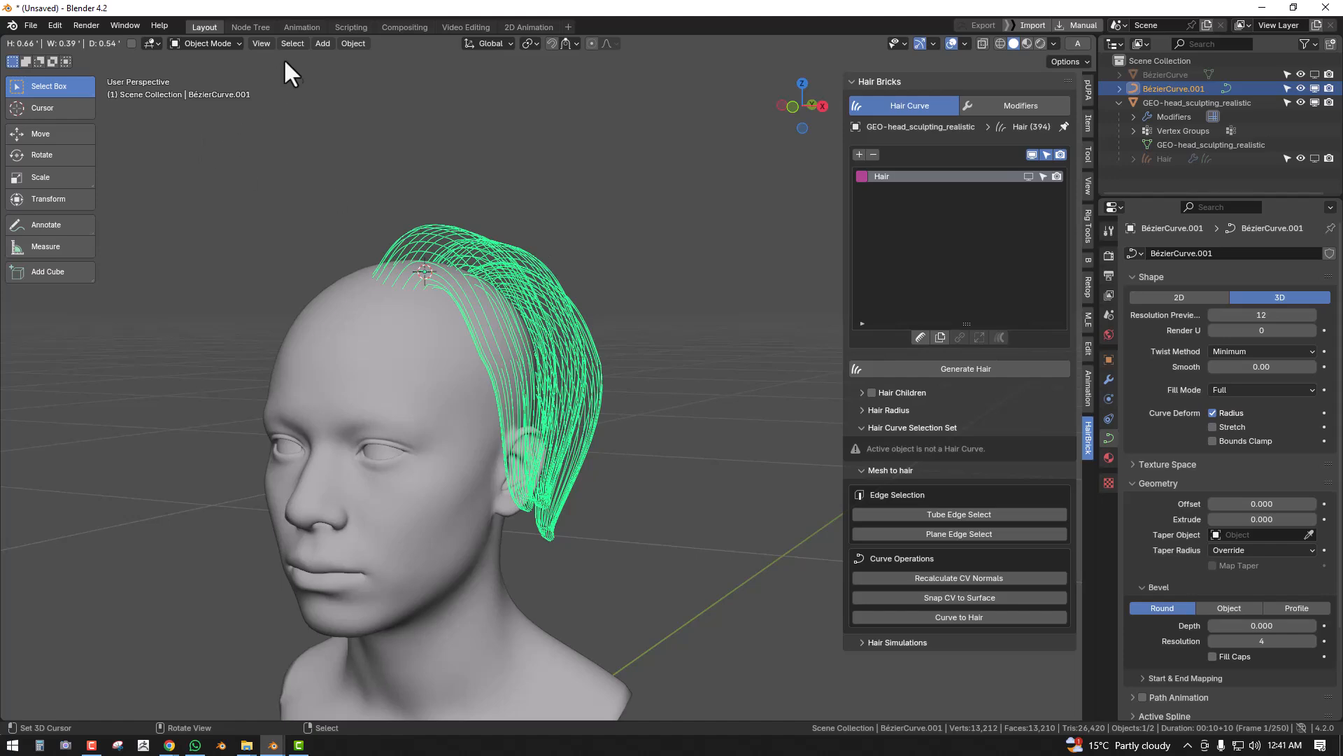
{"action": "mouse_move", "coordinate": [347, 43]}
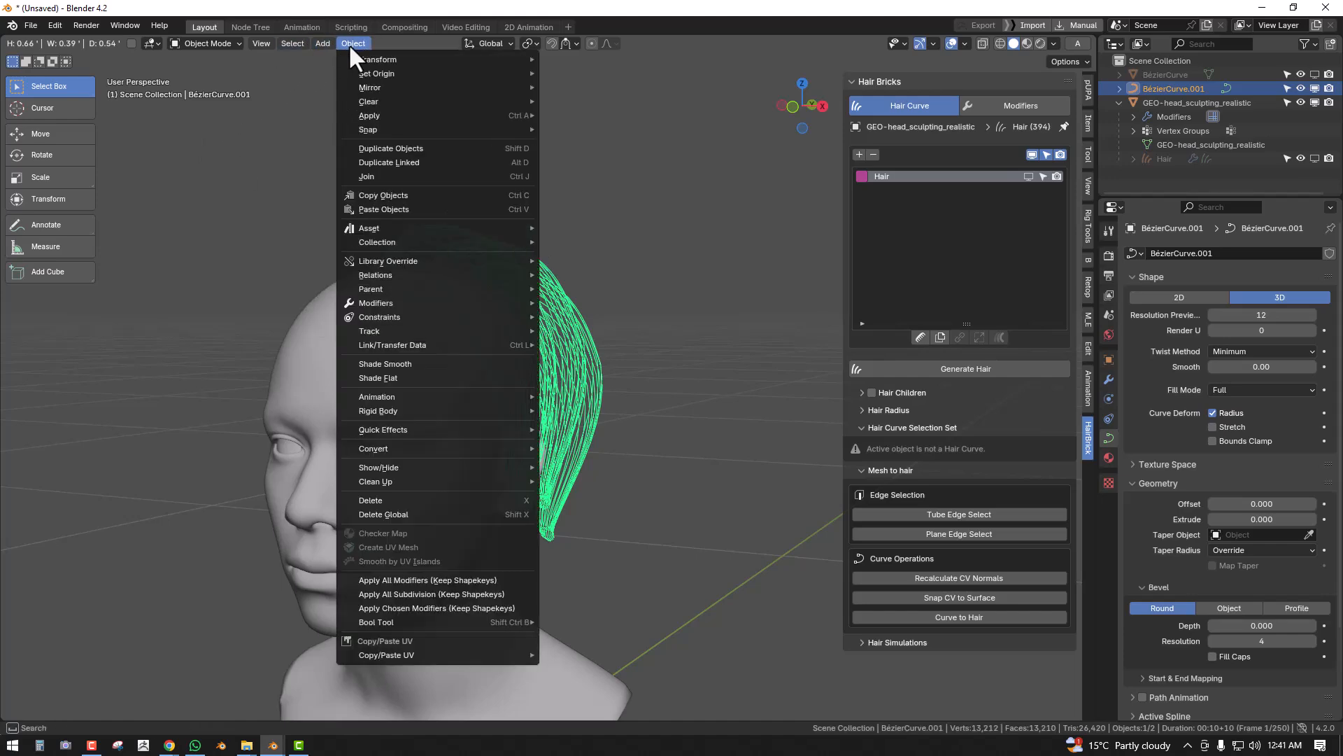
{"action": "mouse_move", "coordinate": [431, 449]}
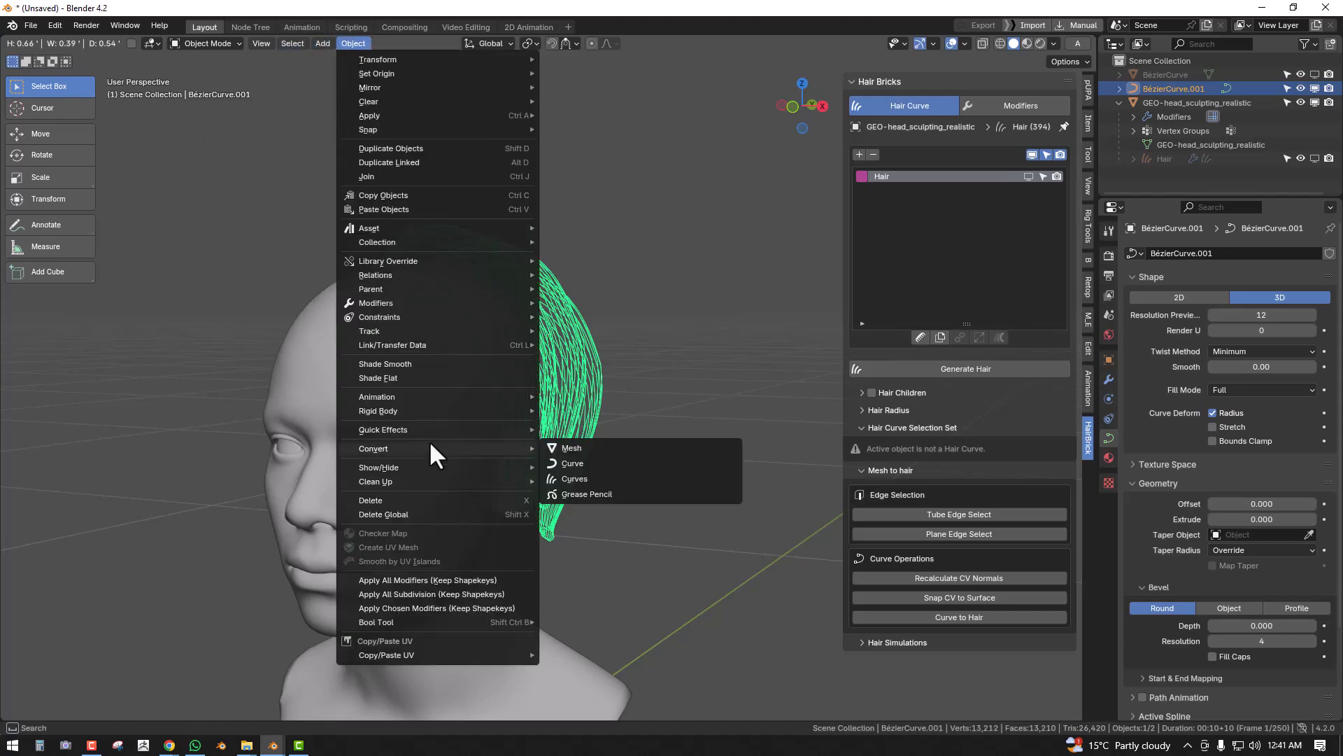
{"action": "left_click", "coordinate": [603, 476]}
- Set the display shape type of the hair curves to Strand after trying Strip
{"action": "middle_click_drag", "start_coordinate": [603, 473], "coordinate": [804, 392]}
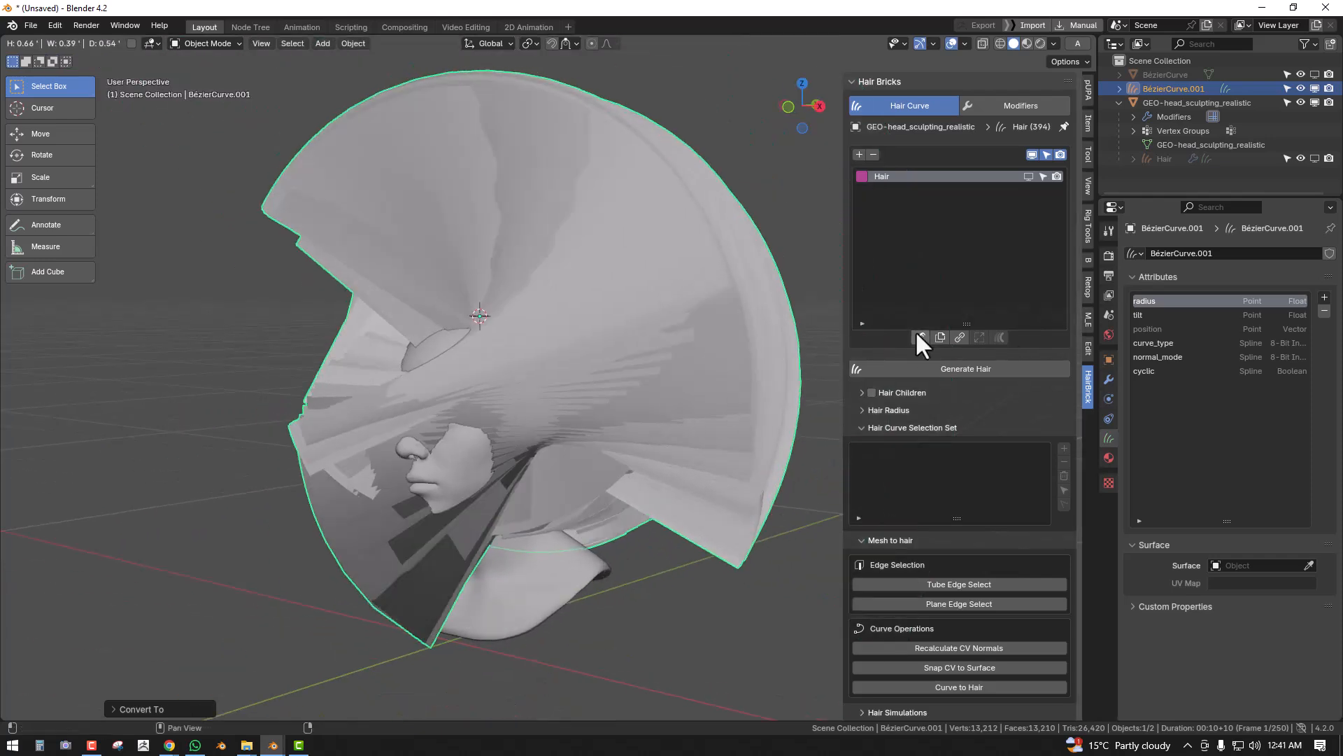
{"action": "key", "text": "F7"}
{"action": "key", "text": "F8"}
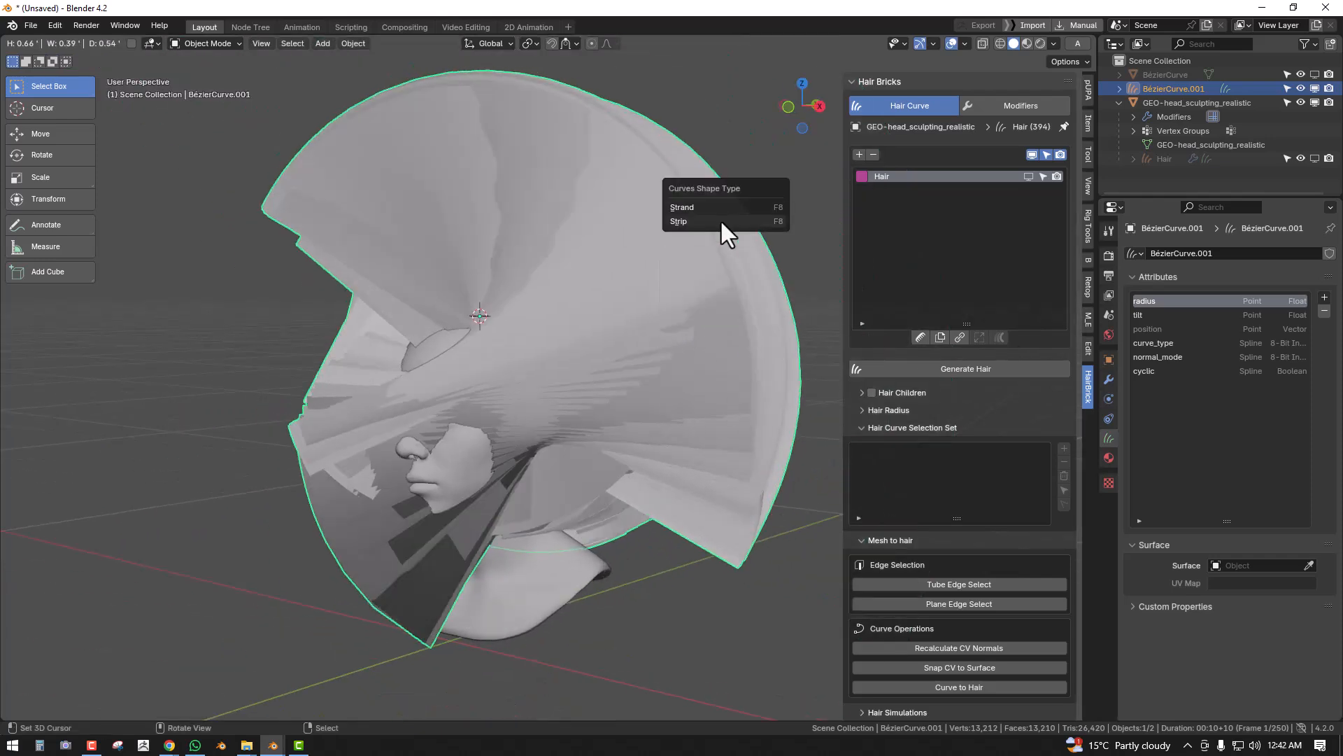
{"action": "left_click", "coordinate": [721, 222]}
{"action": "key", "text": "F8"}
{"action": "left_click", "coordinate": [751, 193]}
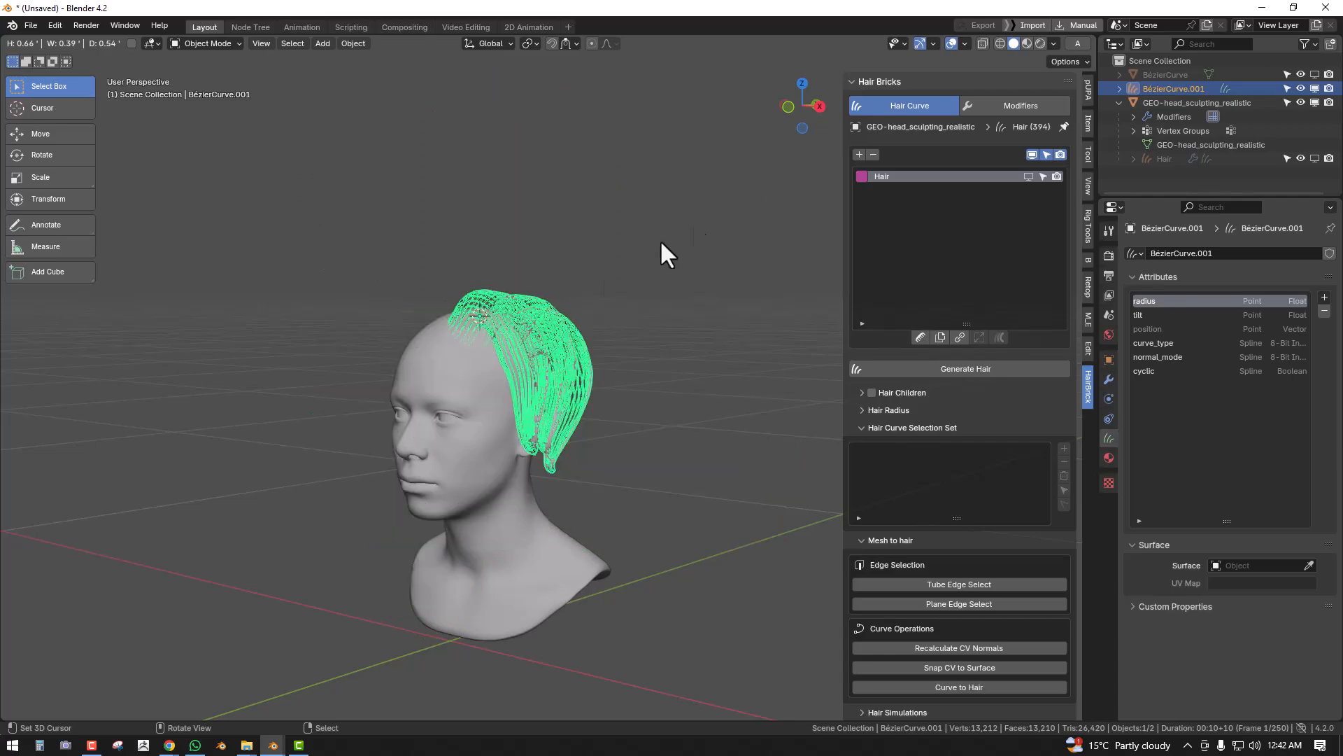
- Try to parent the hair curves to the head mesh with Object (Attach Curves to Surface)
{"action": "scroll", "coordinate": [525, 358], "scroll_direction": "up", "scroll_amount": 4}
{"action": "key", "text": "alt+a"}
{"action": "middle_click_drag", "start_coordinate": [525, 358], "coordinate": [530, 332]}
{"action": "scroll", "coordinate": [530, 329], "scroll_direction": "up", "scroll_amount": 2}
{"action": "left_click", "coordinate": [550, 261]}
{"action": "middle_click_drag", "start_coordinate": [550, 261], "coordinate": [524, 310]}
{"action": "key", "text": "alt+a"}
{"action": "left_click", "coordinate": [665, 249]}
{"action": "left_click", "coordinate": [360, 367], "text": "shift"}
{"action": "key", "text": "ctrl+p"}
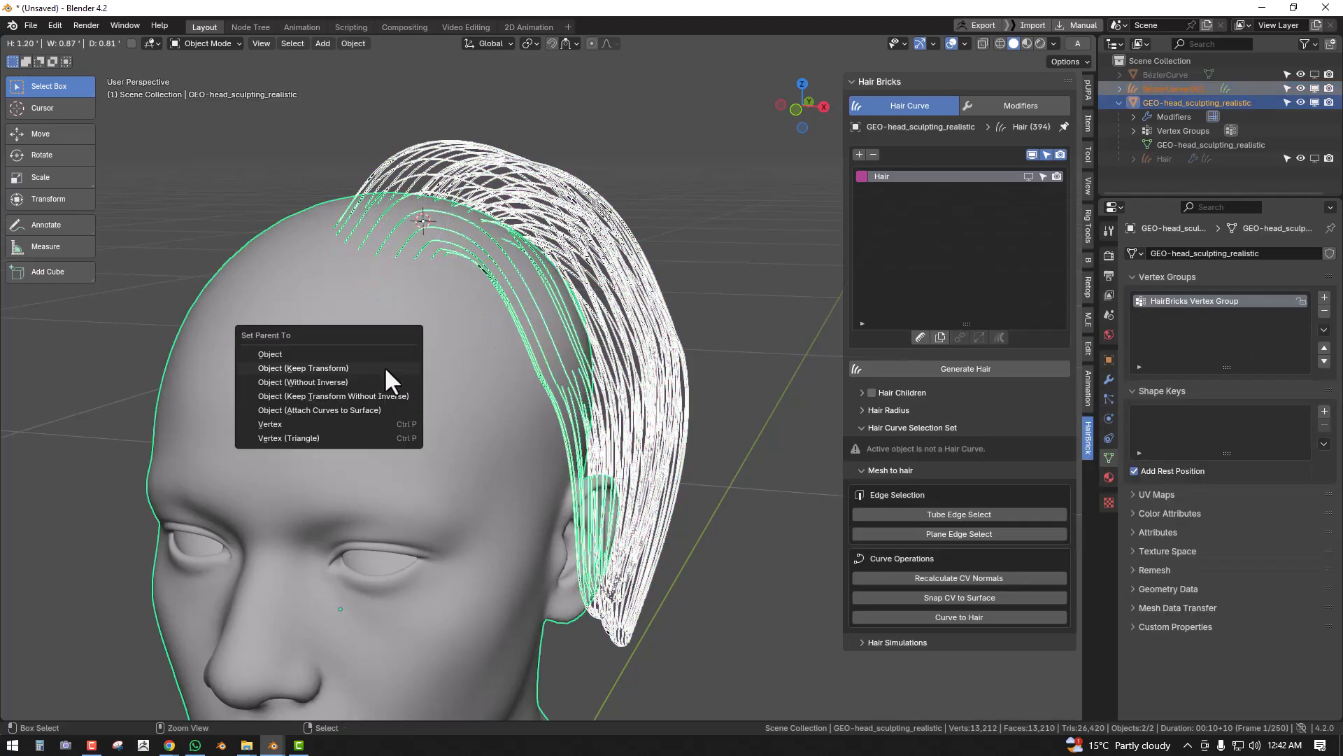
{"action": "left_click", "coordinate": [376, 411]}
{"action": "middle_click_drag", "start_coordinate": [376, 411], "coordinate": [514, 228]}
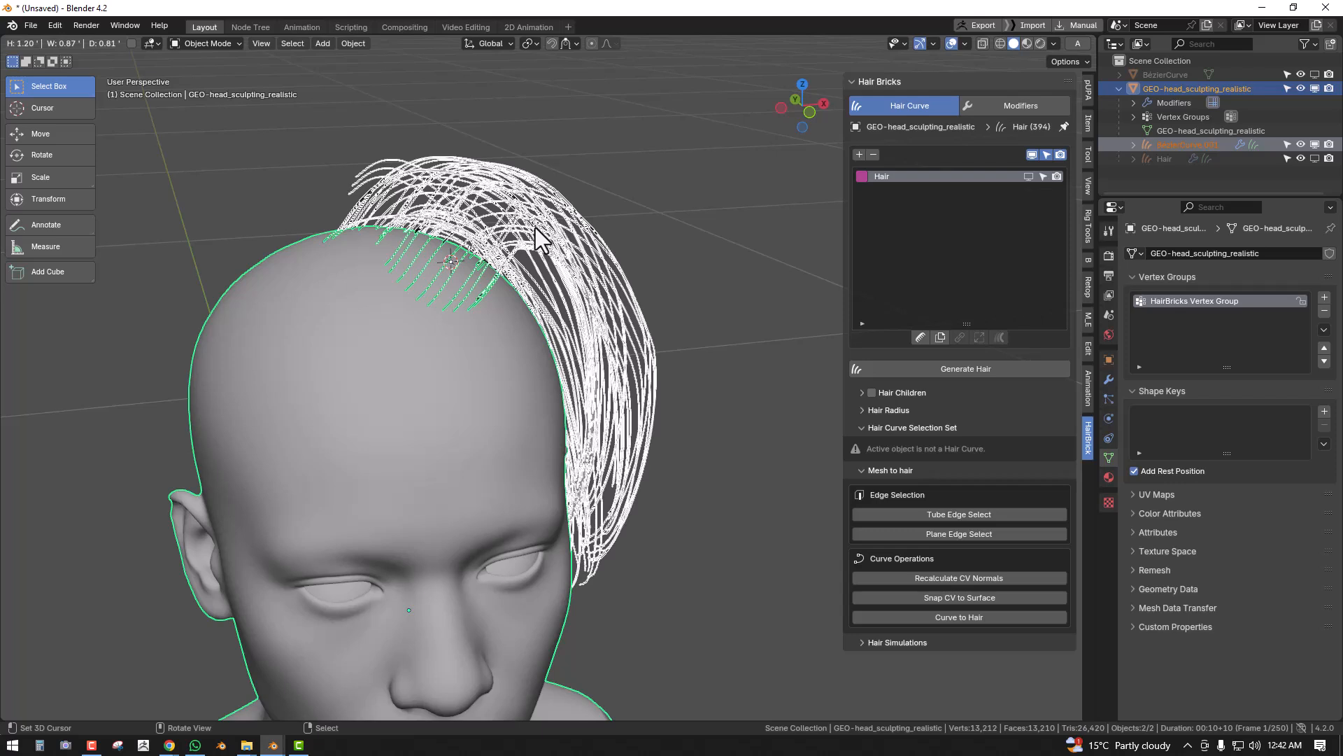
- Undo the surface attachment and the hair conversion, restoring the strands as a Bézier curve object
{"action": "left_click", "coordinate": [535, 228]}
{"action": "key", "text": "ctrl+z"}
{"action": "key", "text": "ctrl+z"}
{"action": "key", "text": "ctrl+z"}
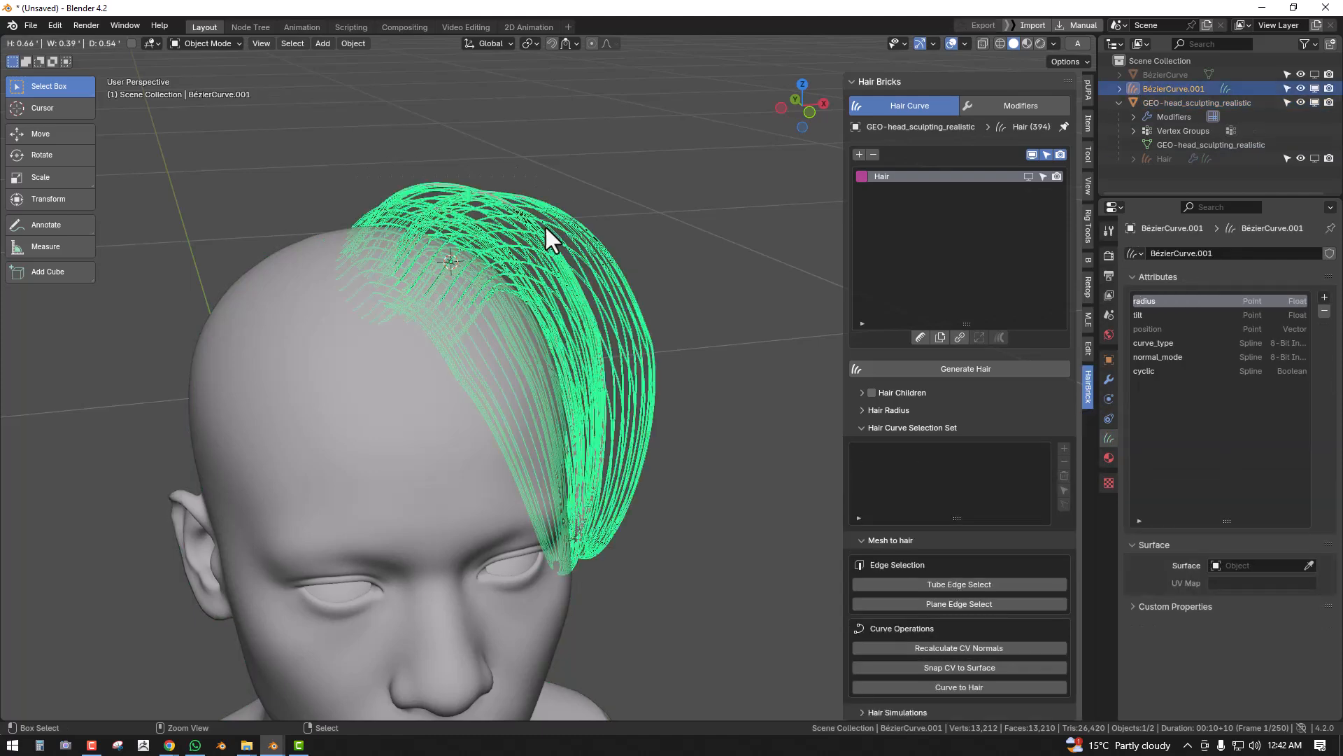
{"action": "scroll", "coordinate": [564, 239], "scroll_direction": "down", "scroll_amount": 5}
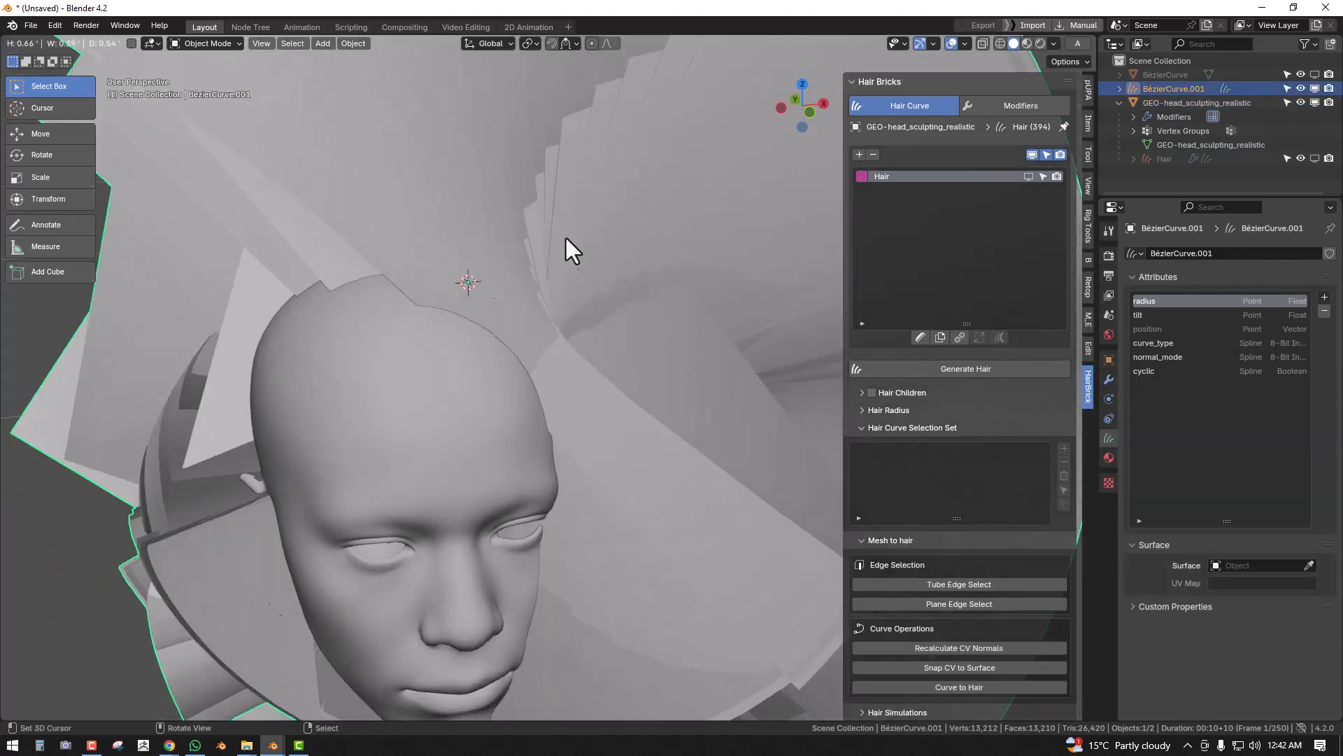
{"action": "key", "text": "ctrl+z"}
{"action": "key", "text": "Tab"}
{"action": "scroll", "coordinate": [581, 294], "scroll_direction": "up", "scroll_amount": 4}
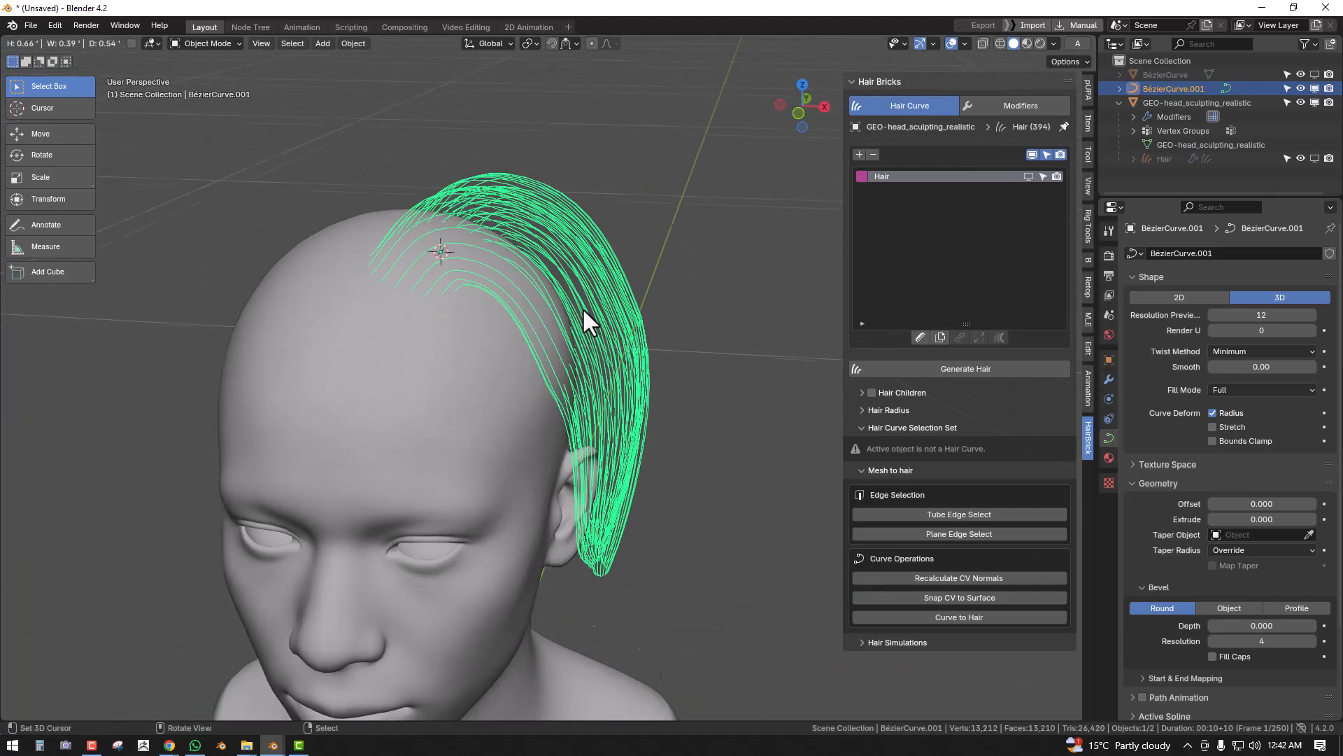
- Enter Edit Mode on the Bézier curve and select the first control point of every strand to check the roots
{"action": "key", "text": "alt+a"}
{"action": "middle_click_drag", "start_coordinate": [486, 255], "coordinate": [455, 235]}
{"action": "key", "text": "Tab"}
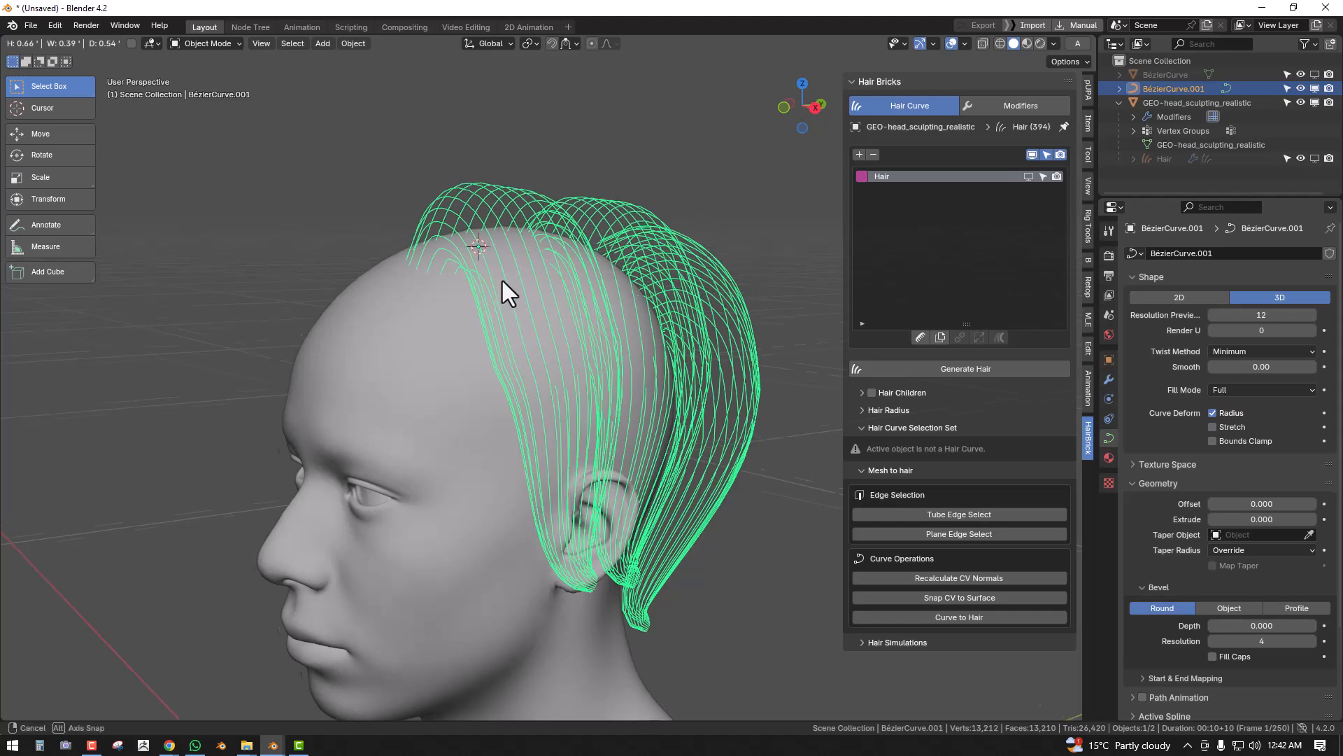
{"action": "middle_click_drag", "start_coordinate": [501, 281], "coordinate": [585, 275]}
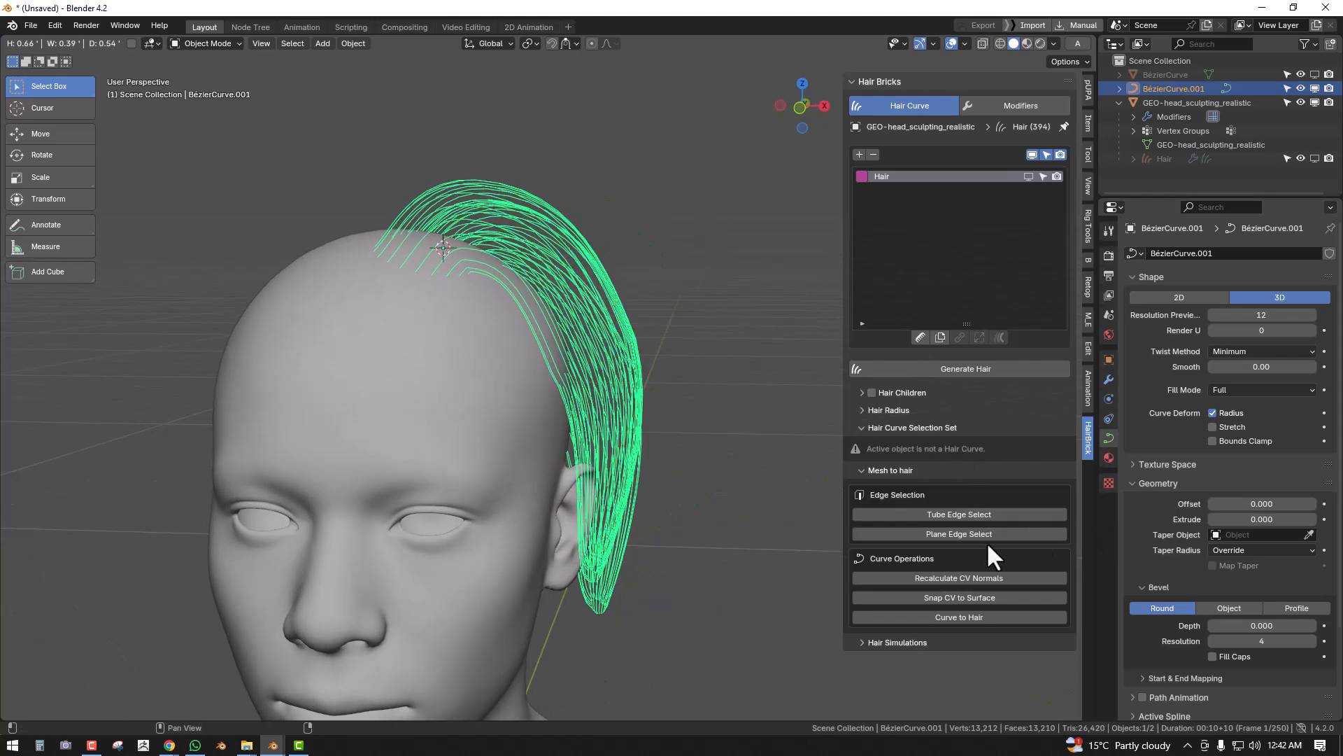
{"action": "key", "text": "Tab"}
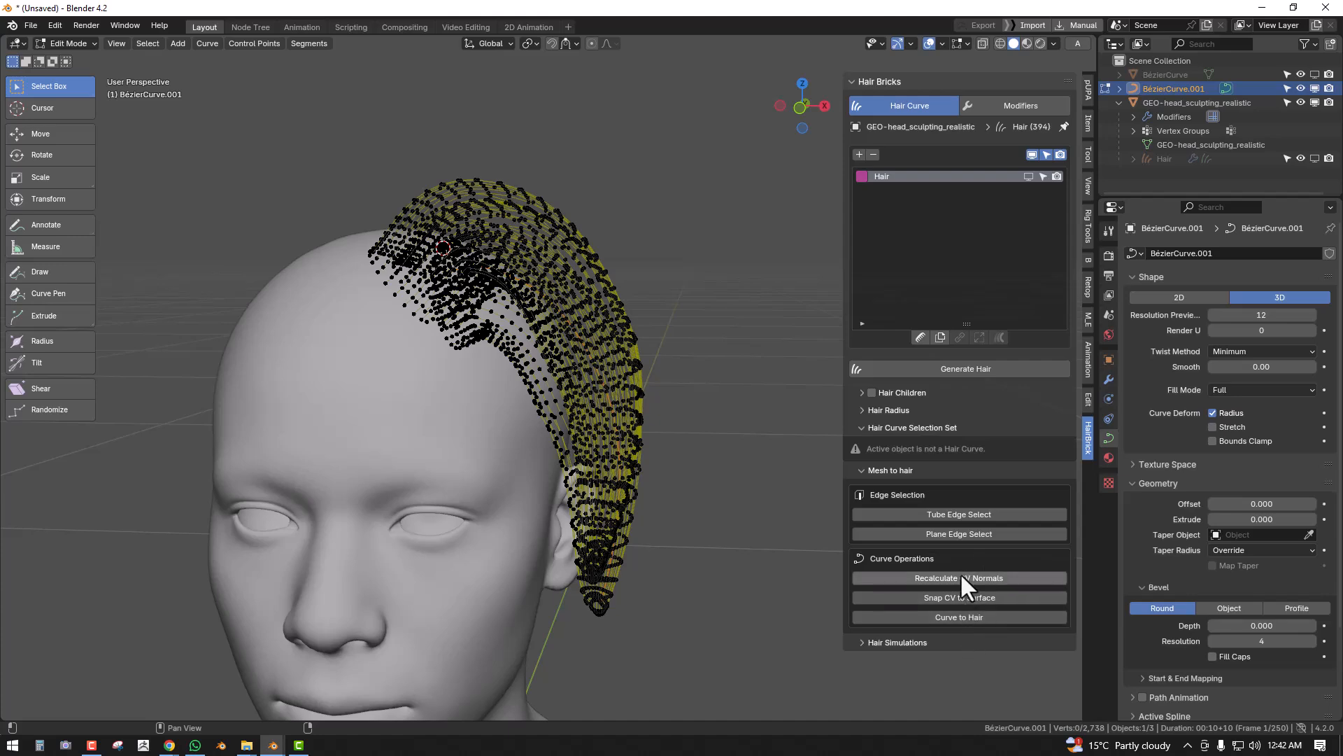
{"action": "middle_click_drag", "start_coordinate": [639, 317], "coordinate": [549, 279]}
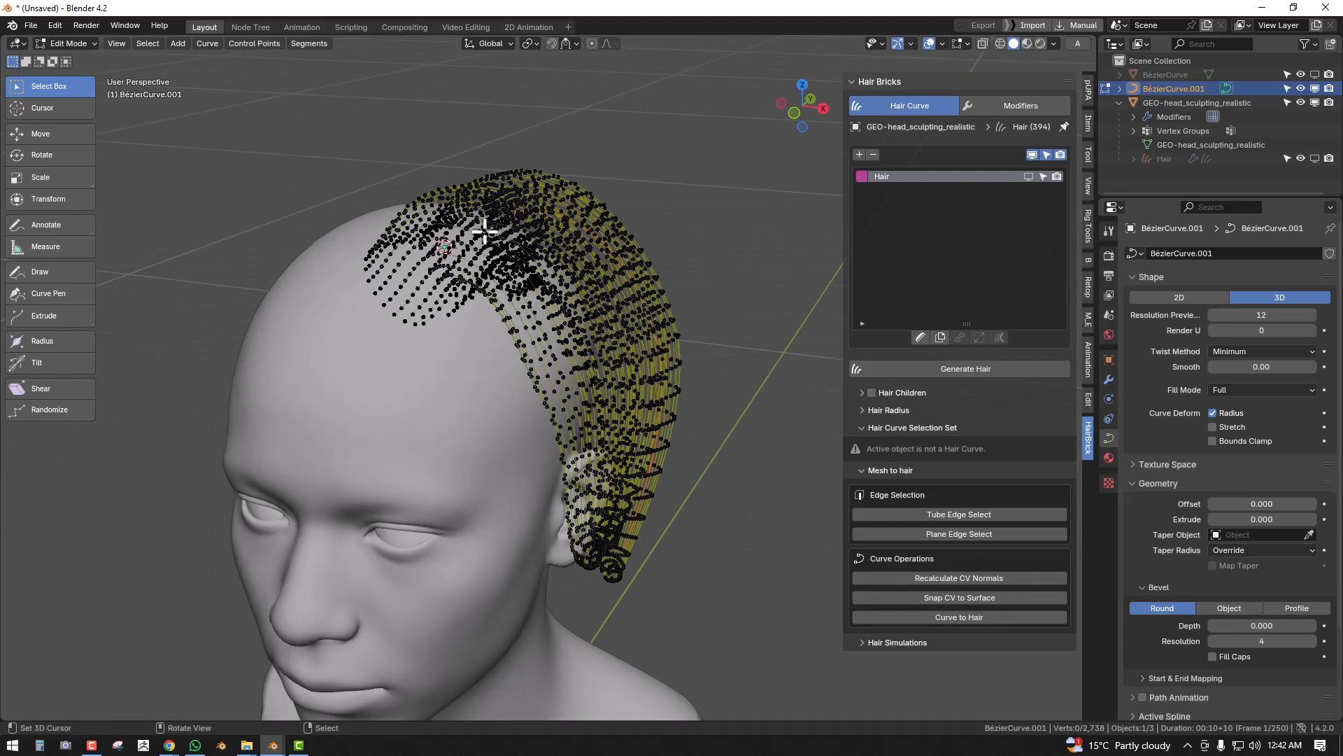
{"action": "key", "text": "q"}
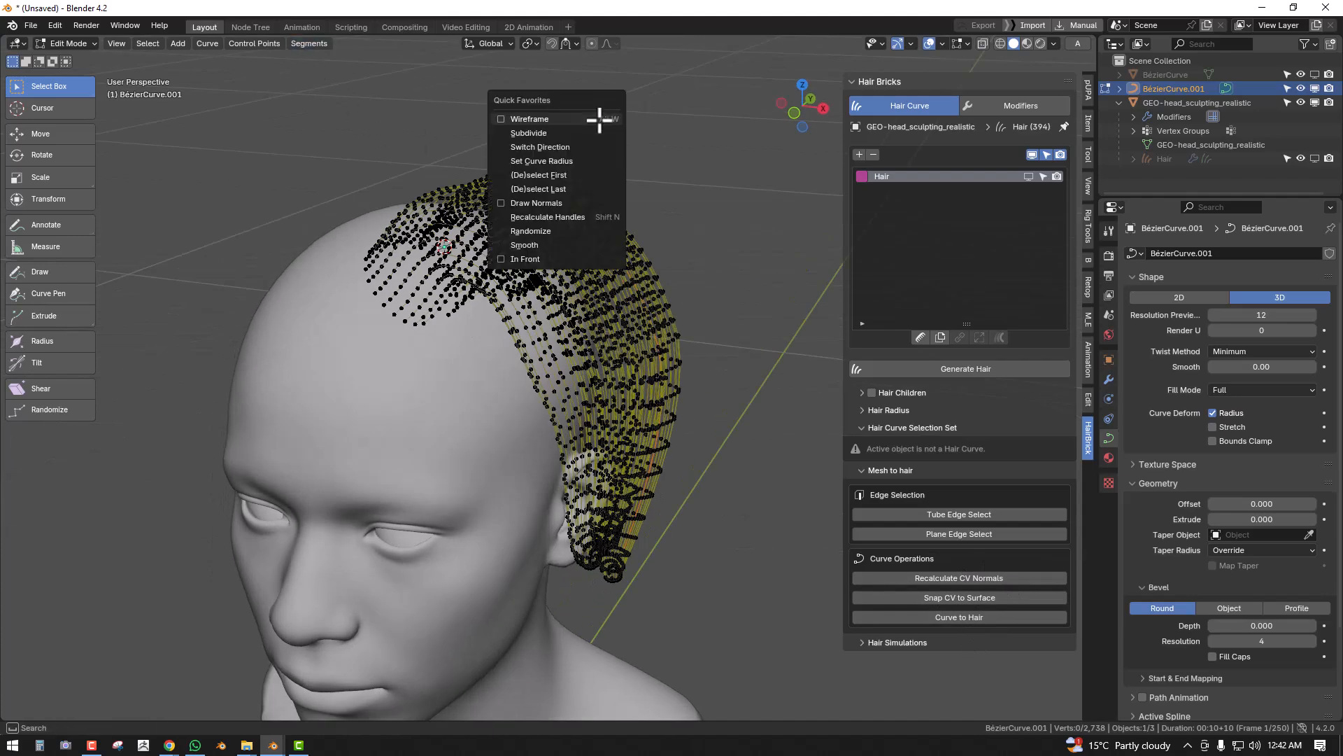
{"action": "left_click", "coordinate": [569, 175]}
{"action": "middle_click_drag", "start_coordinate": [569, 175], "coordinate": [382, 332]}
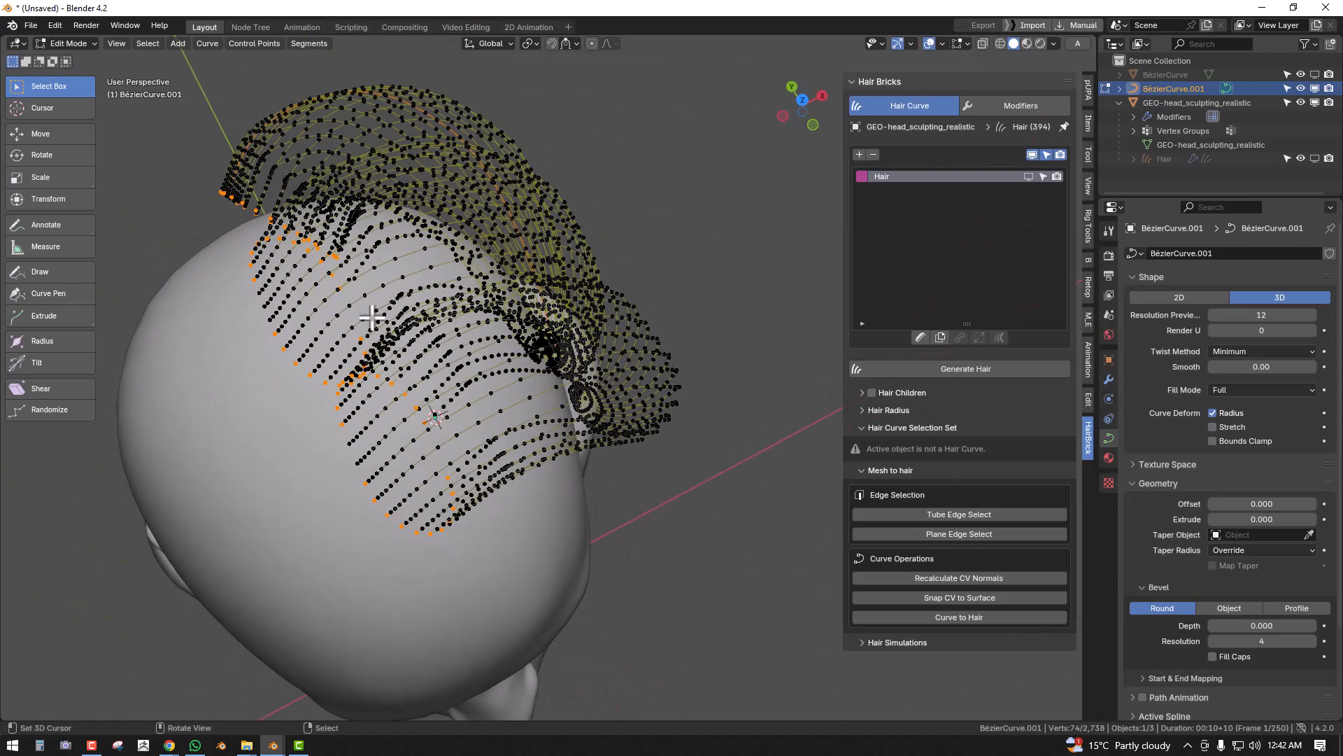
{"action": "mouse_move", "coordinate": [264, 196]}
{"action": "middle_mouse_down"}
{"action": "mouse_move", "coordinate": [308, 231]}
{"action": "mouse_move", "coordinate": [489, 301]}
{"action": "mouse_move", "coordinate": [378, 263]}
{"action": "middle_mouse_up"}
- Show the scene in wireframe, select all control points of the strands and recalculate their CV normals
{"action": "key", "text": "shift+z"}
{"action": "mouse_move", "coordinate": [638, 447]}
{"action": "middle_mouse_down"}
{"action": "mouse_move", "coordinate": [632, 512]}
{"action": "mouse_move", "coordinate": [623, 468]}
{"action": "mouse_move", "coordinate": [609, 480]}
{"action": "mouse_move", "coordinate": [710, 478]}
{"action": "mouse_move", "coordinate": [672, 474]}
{"action": "mouse_move", "coordinate": [684, 486]}
{"action": "mouse_move", "coordinate": [524, 342]}
{"action": "mouse_move", "coordinate": [605, 414]}
{"action": "middle_mouse_up"}
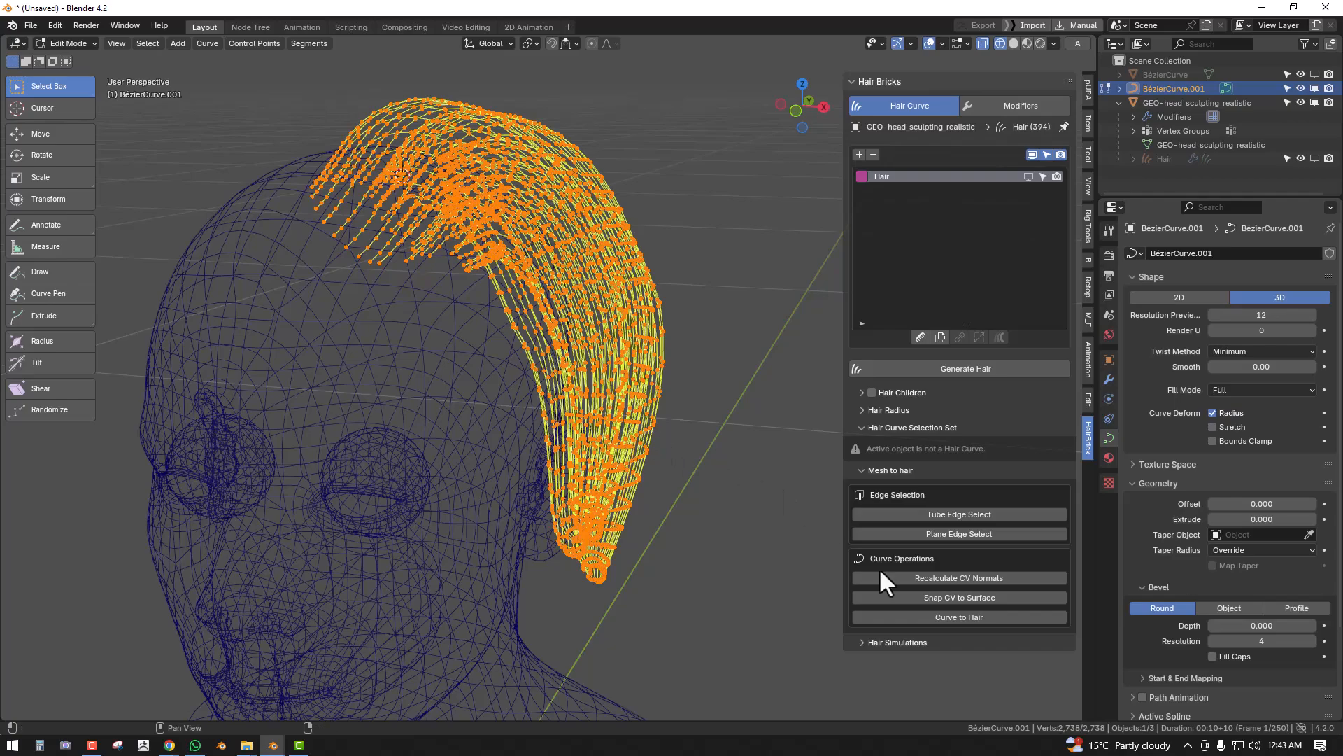
{"action": "left_click", "coordinate": [939, 577]}
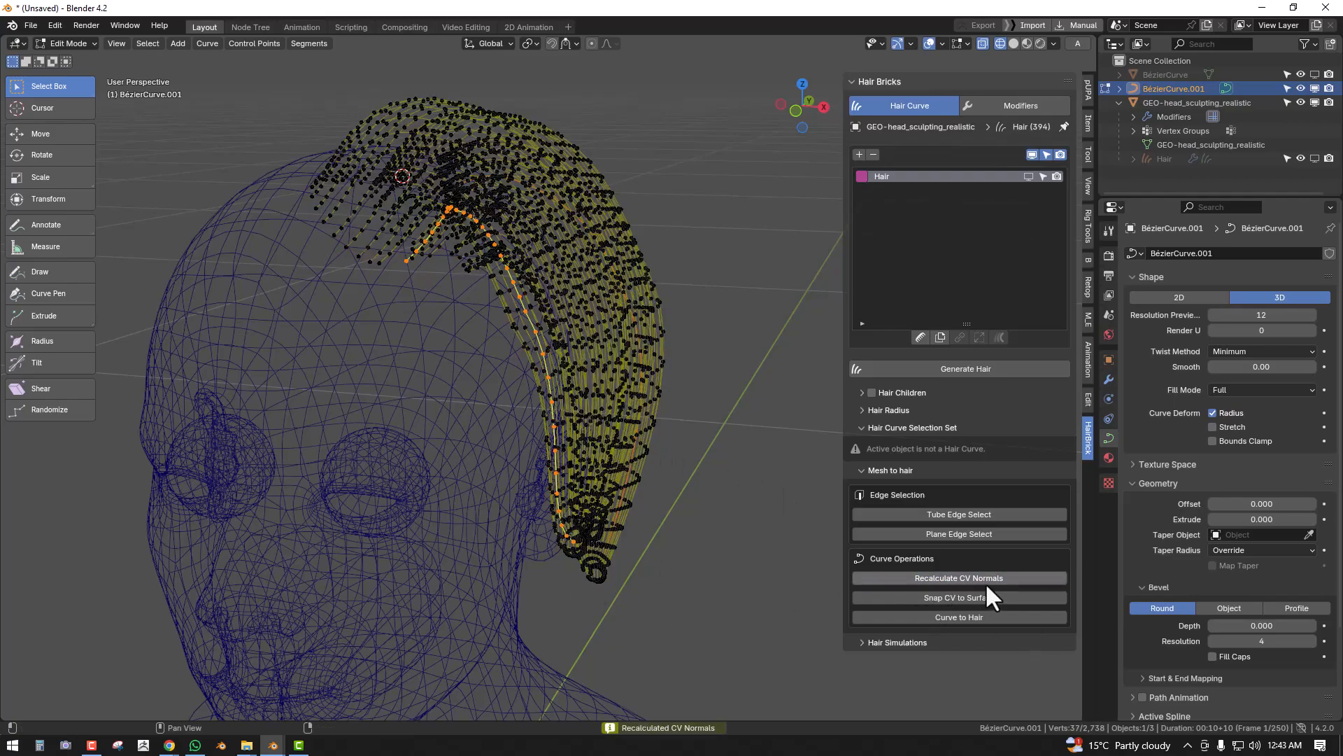
- Select only the end control points at the strand tips to check the curve direction
{"action": "middle_click_drag", "start_coordinate": [532, 412], "coordinate": [455, 384]}
{"action": "key", "text": "alt+a"}
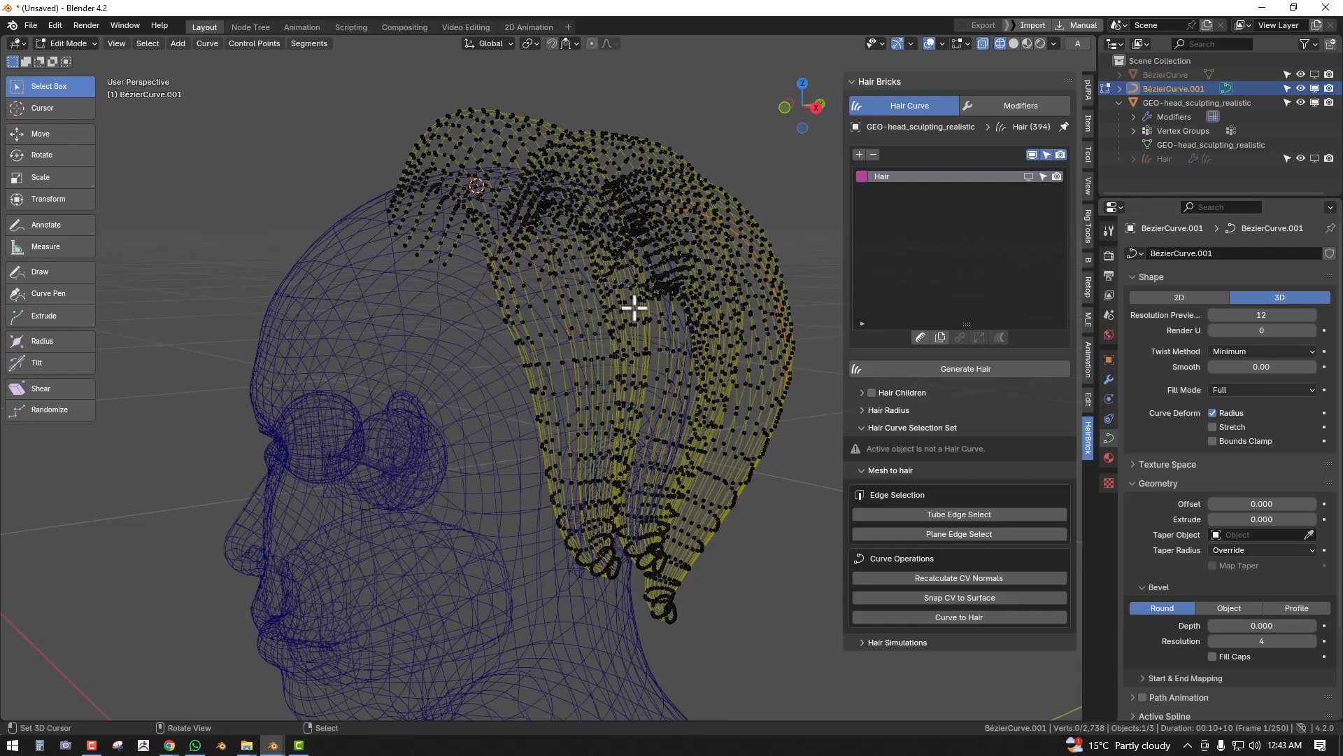
{"action": "key", "text": "q"}
{"action": "left_click", "coordinate": [628, 250]}
{"action": "middle_click_drag", "start_coordinate": [609, 279], "coordinate": [508, 257]}
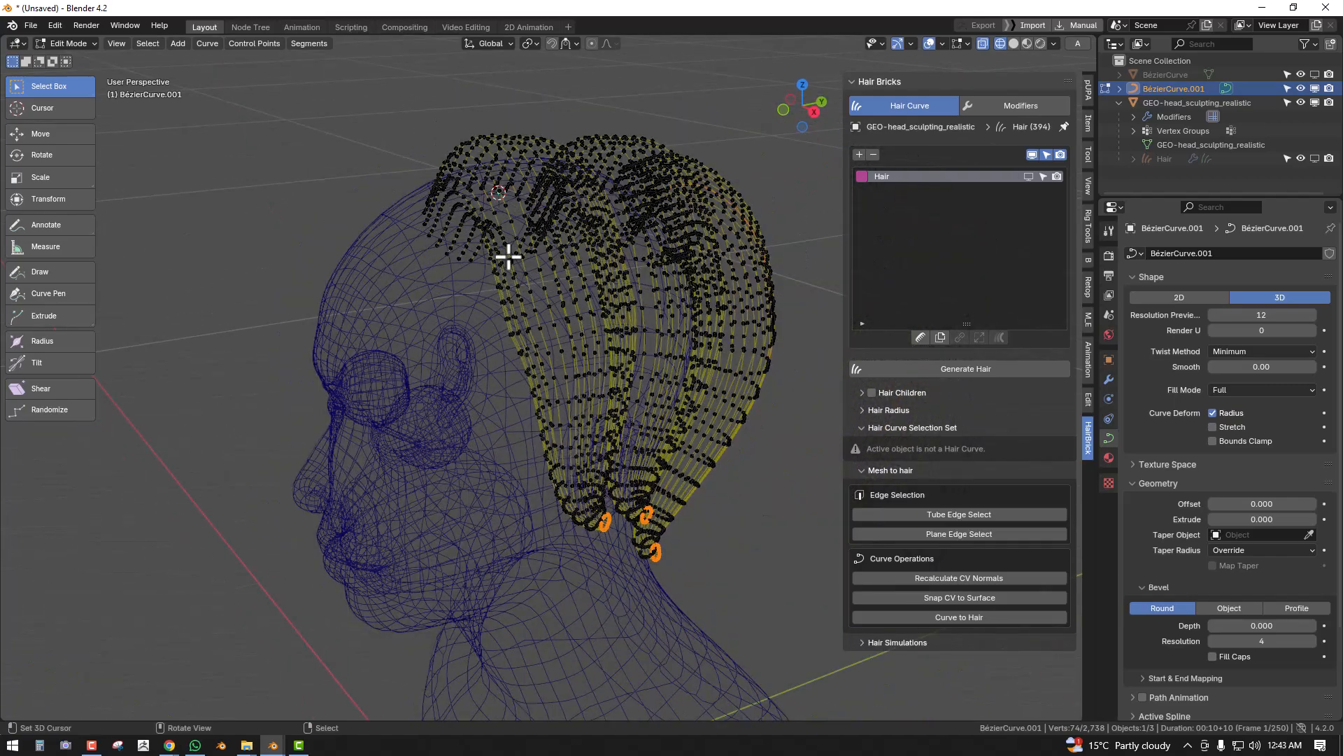
- Deselect all control points and return to Object Mode with solid shading
{"action": "key", "text": "a"}
{"action": "key", "text": "q"}
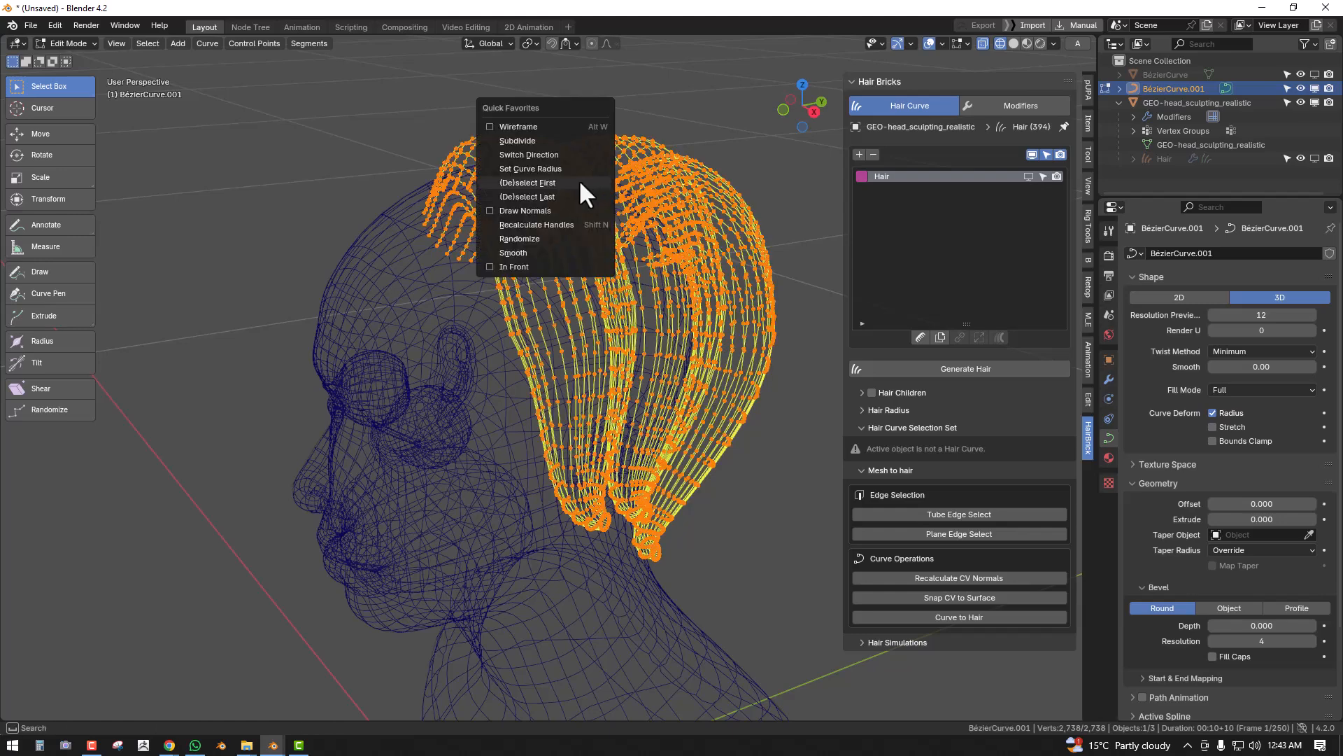
{"action": "key", "text": "Escape"}
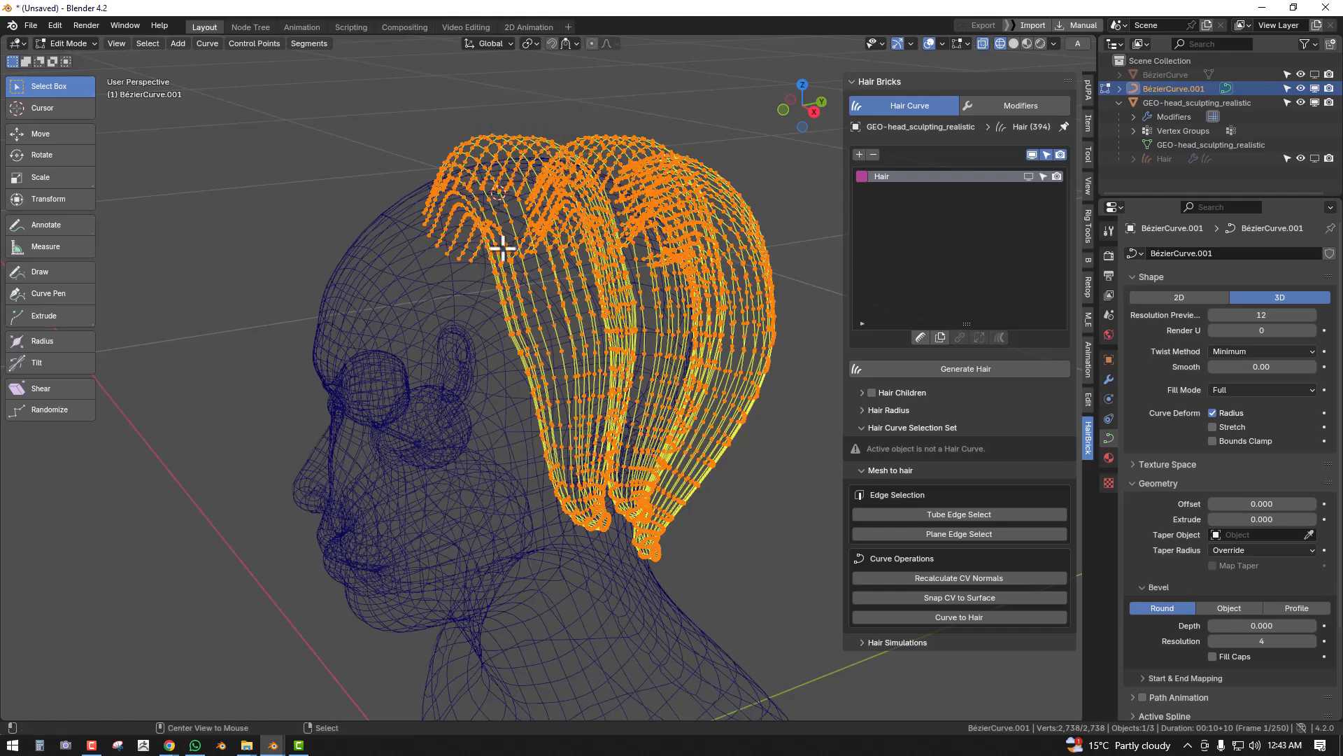
{"action": "key", "text": "alt+a"}
{"action": "key", "text": "q"}
{"action": "key", "text": "Escape"}
{"action": "middle_click_drag", "start_coordinate": [519, 255], "coordinate": [519, 283]}
{"action": "key", "text": "Tab"}
{"action": "key", "text": "shift+z"}
- Snap the strands' control points to the surface of GEO-head_sculpting_realistic
{"action": "middle_click_drag", "start_coordinate": [548, 362], "coordinate": [618, 325], "text": "shift"}
{"action": "middle_click_drag", "start_coordinate": [523, 308], "coordinate": [586, 323]}
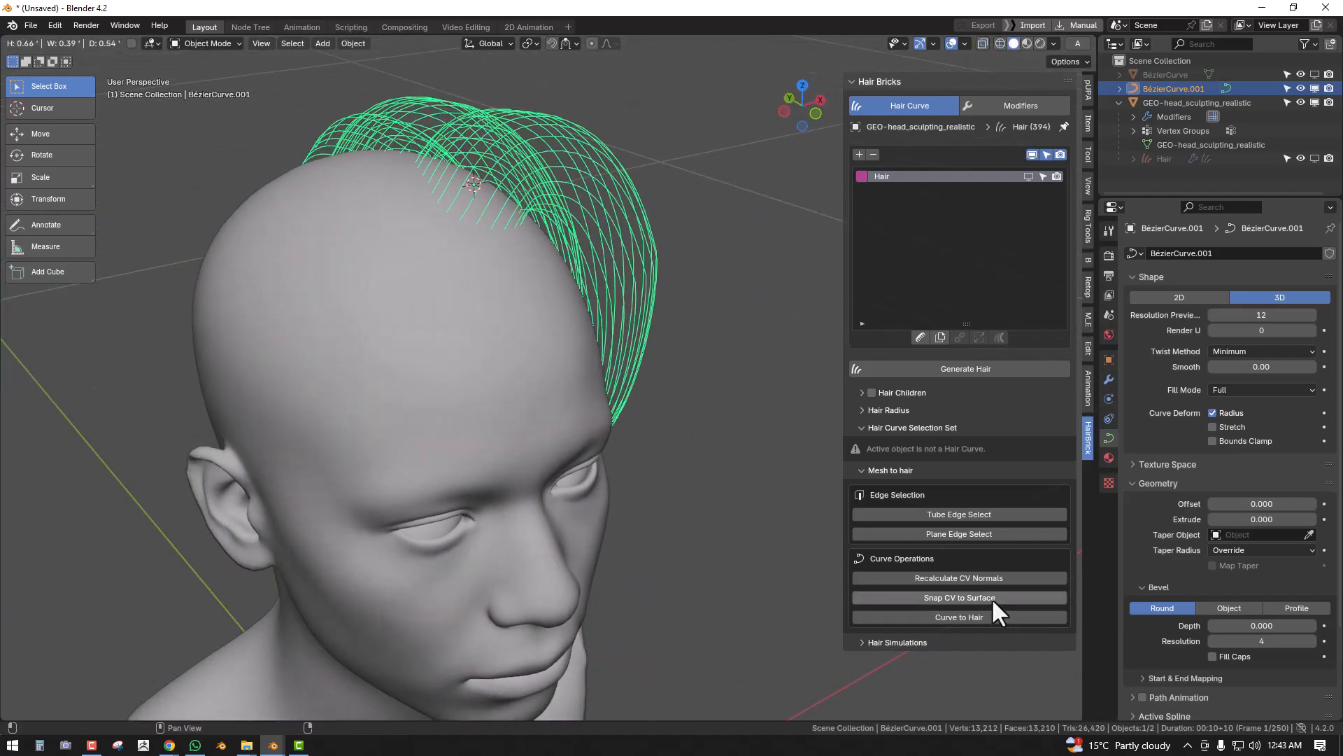
{"action": "left_click", "coordinate": [948, 598]}
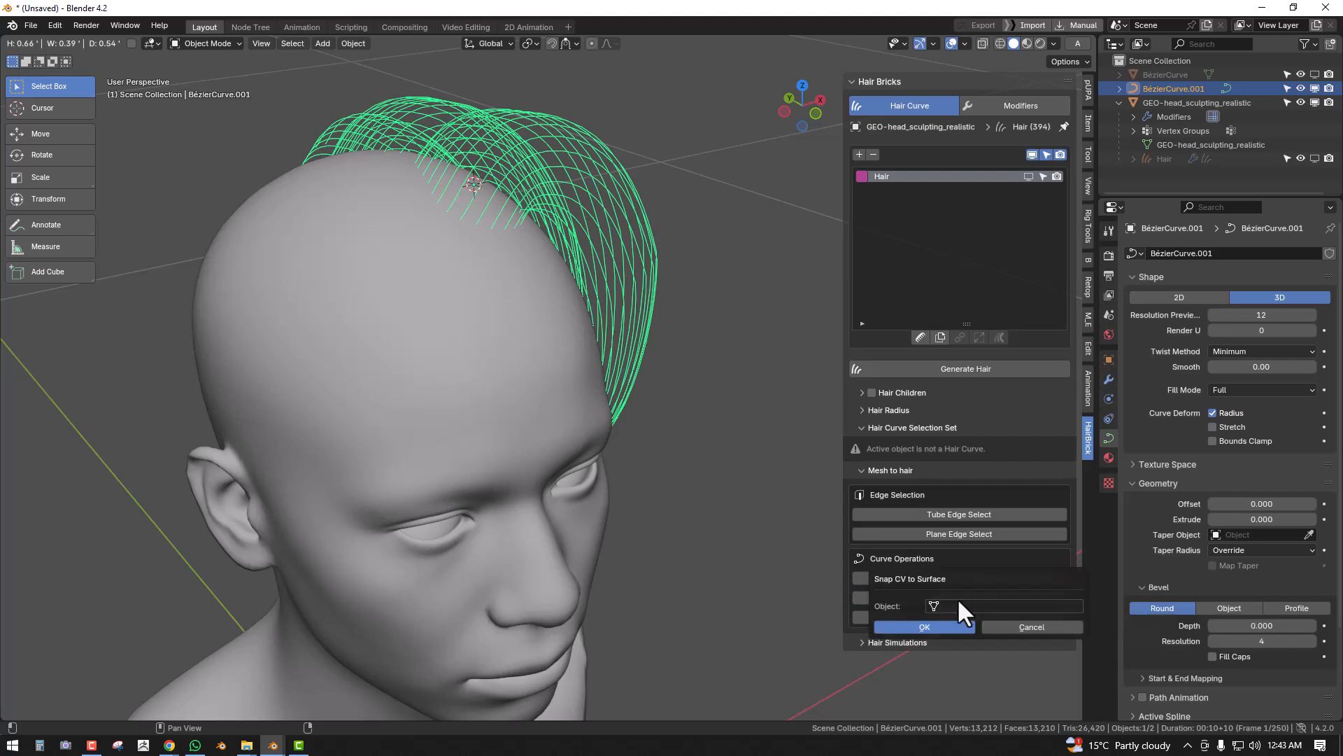
{"action": "left_click_drag", "start_coordinate": [955, 575], "coordinate": [918, 367]}
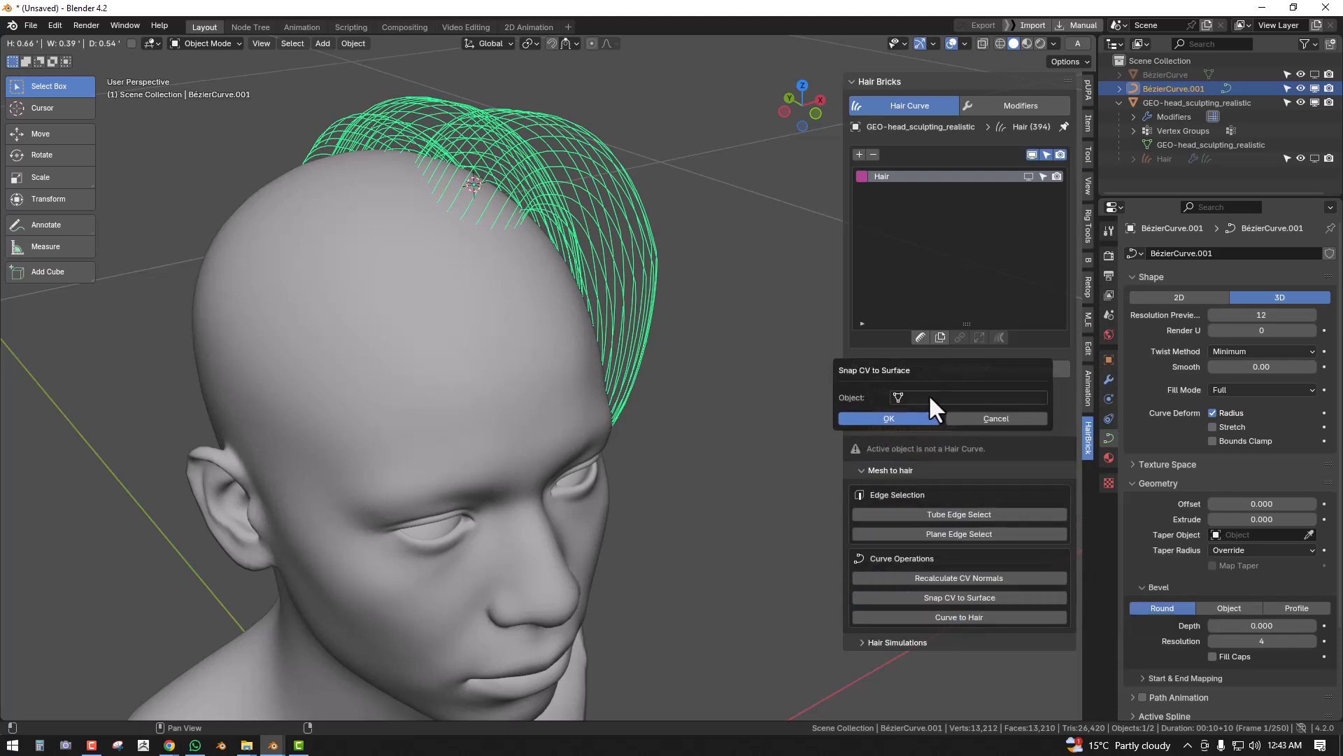
{"action": "left_click", "coordinate": [930, 397]}
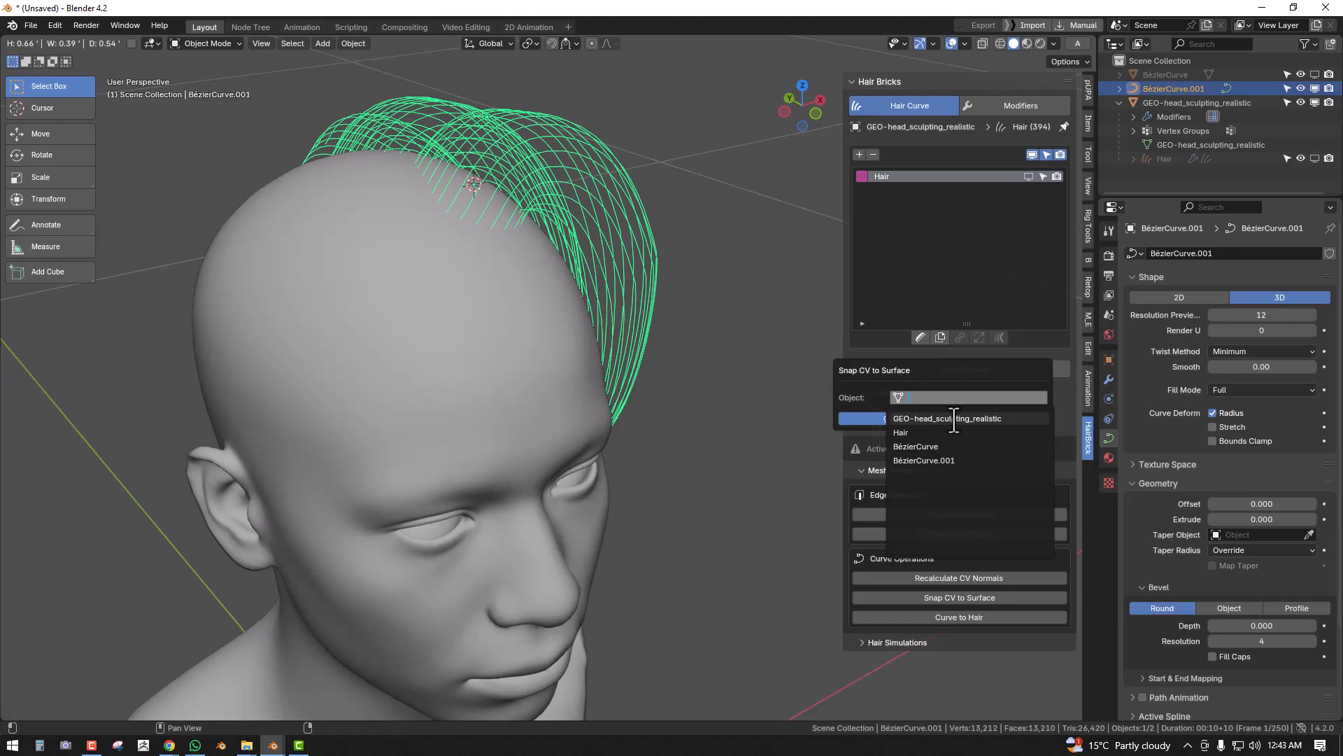
{"action": "left_click", "coordinate": [955, 418]}
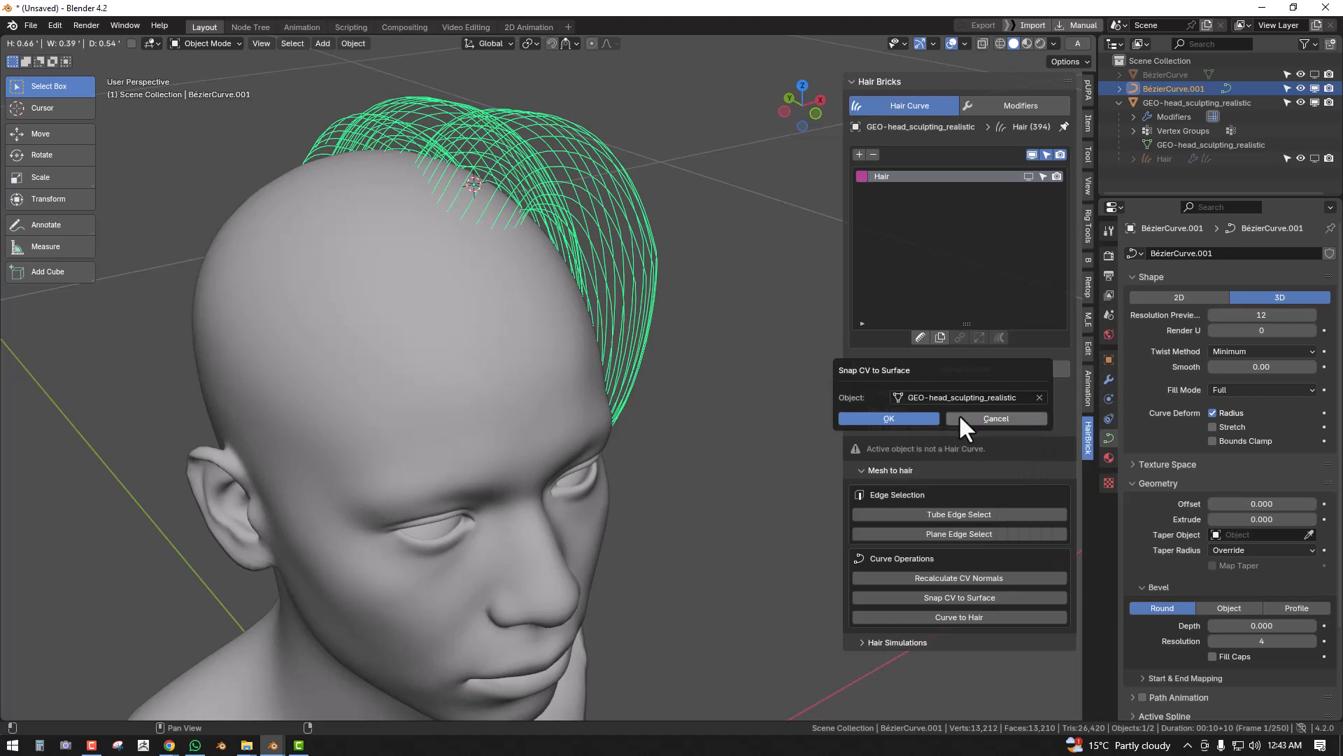
{"action": "left_click", "coordinate": [915, 418]}
- Examine how the strand roots meet the scalp in wireframe, from the front and other angles
{"action": "mouse_move", "coordinate": [770, 406]}
{"action": "middle_mouse_down"}
{"action": "mouse_move", "coordinate": [405, 354]}
{"action": "mouse_move", "coordinate": [519, 337]}
{"action": "mouse_move", "coordinate": [552, 272]}
{"action": "mouse_move", "coordinate": [544, 257]}
{"action": "mouse_move", "coordinate": [620, 190]}
{"action": "mouse_move", "coordinate": [518, 317]}
{"action": "mouse_move", "coordinate": [353, 364]}
{"action": "mouse_move", "coordinate": [247, 362]}
{"action": "mouse_move", "coordinate": [586, 225]}
{"action": "mouse_move", "coordinate": [554, 241]}
{"action": "mouse_move", "coordinate": [607, 224]}
{"action": "mouse_move", "coordinate": [572, 246]}
{"action": "mouse_move", "coordinate": [589, 237]}
{"action": "mouse_move", "coordinate": [621, 266]}
{"action": "middle_mouse_up"}
{"action": "key", "text": "shift+z"}
{"action": "key", "text": "shift+z"}
{"action": "key", "text": "shift+z"}
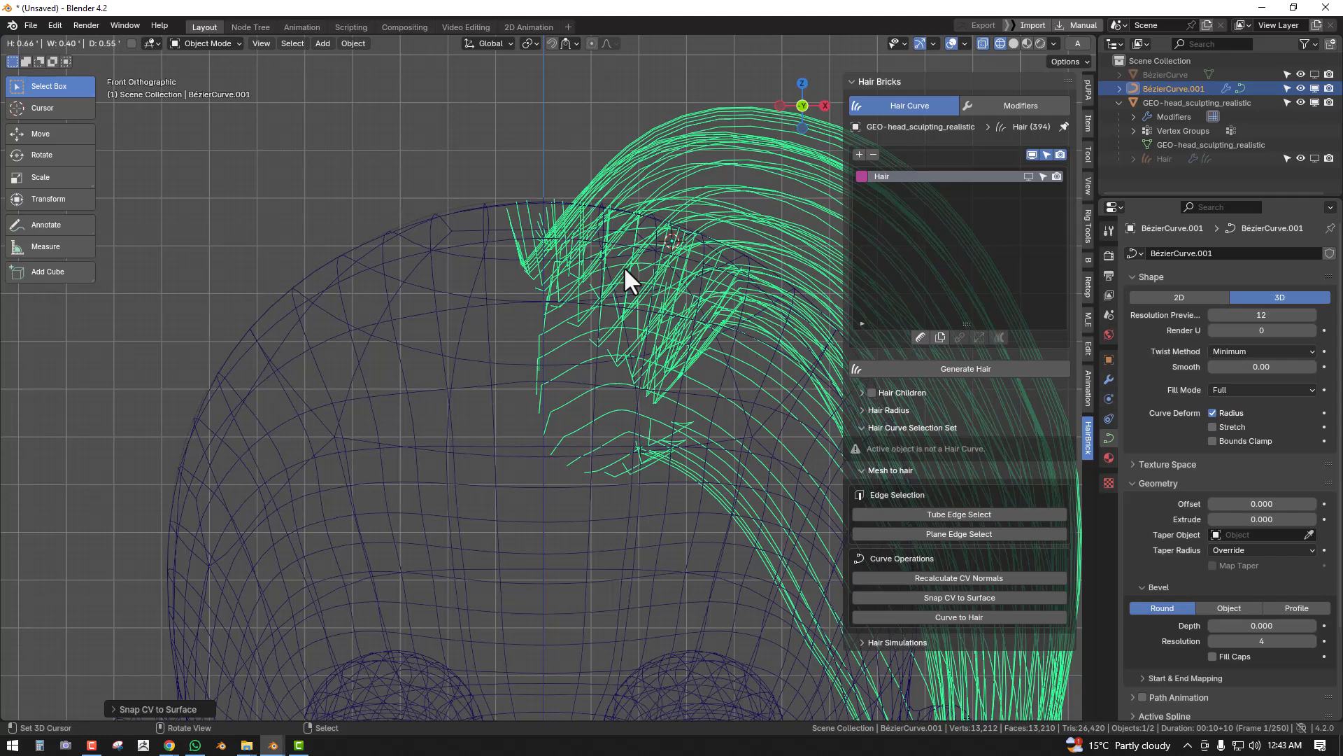
{"action": "mouse_move", "coordinate": [471, 249]}
{"action": "middle_mouse_down"}
{"action": "mouse_move", "coordinate": [483, 264]}
{"action": "mouse_move", "coordinate": [670, 231]}
{"action": "mouse_move", "coordinate": [455, 247]}
{"action": "middle_mouse_up"}
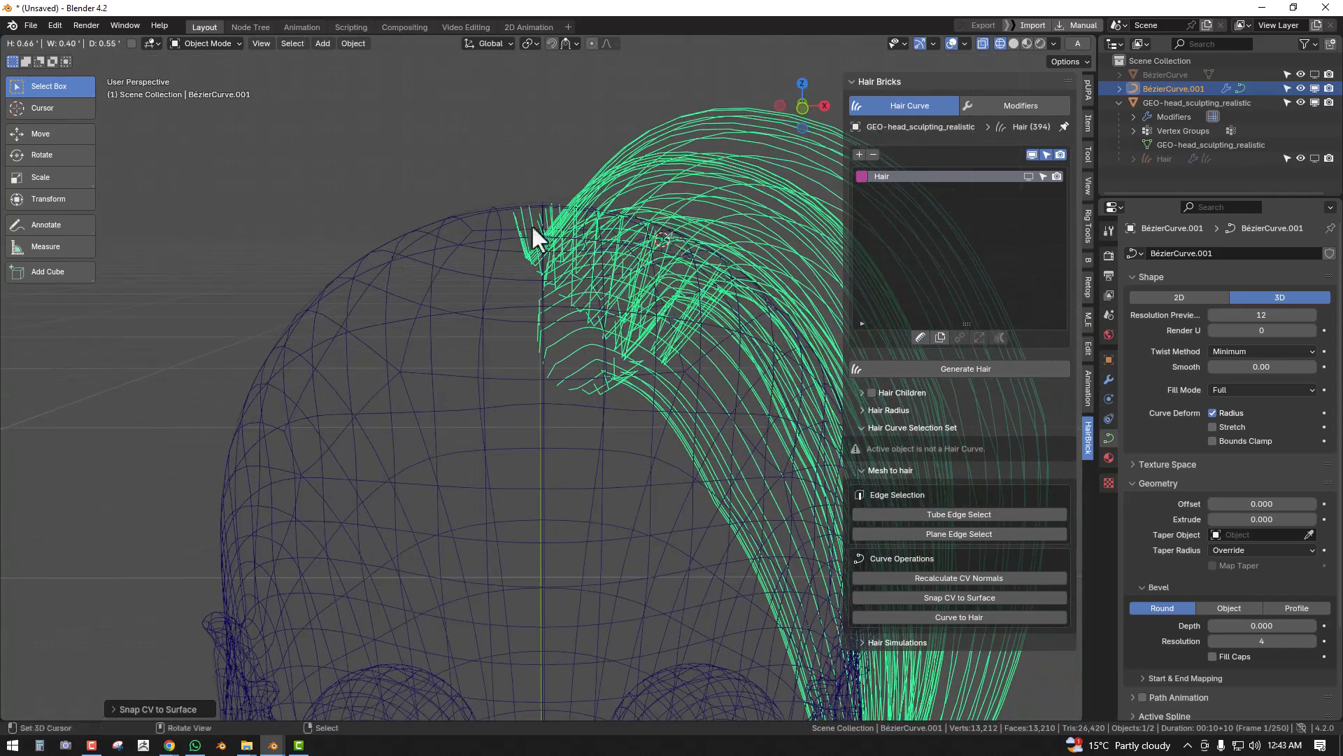
{"action": "middle_click_drag", "start_coordinate": [561, 220], "coordinate": [486, 273]}
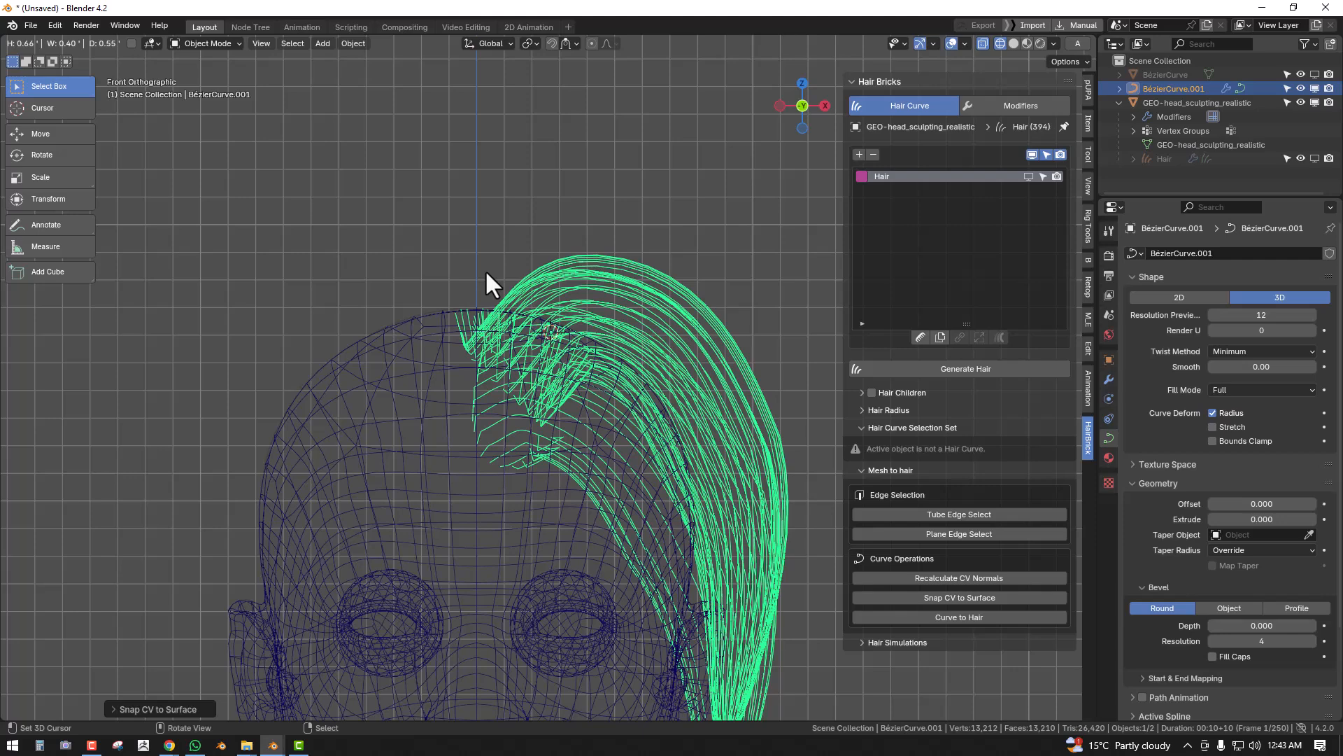
{"action": "key", "text": "shift+z"}
{"action": "mouse_move", "coordinate": [639, 350]}
{"action": "middle_mouse_down"}
{"action": "mouse_move", "coordinate": [656, 417]}
{"action": "mouse_move", "coordinate": [572, 393]}
{"action": "middle_mouse_up"}
- Reselect the Bézier strands and convert them to hair on GEO-head_sculpting_realistic with Curve to Hair
{"action": "key", "text": "alt+a"}
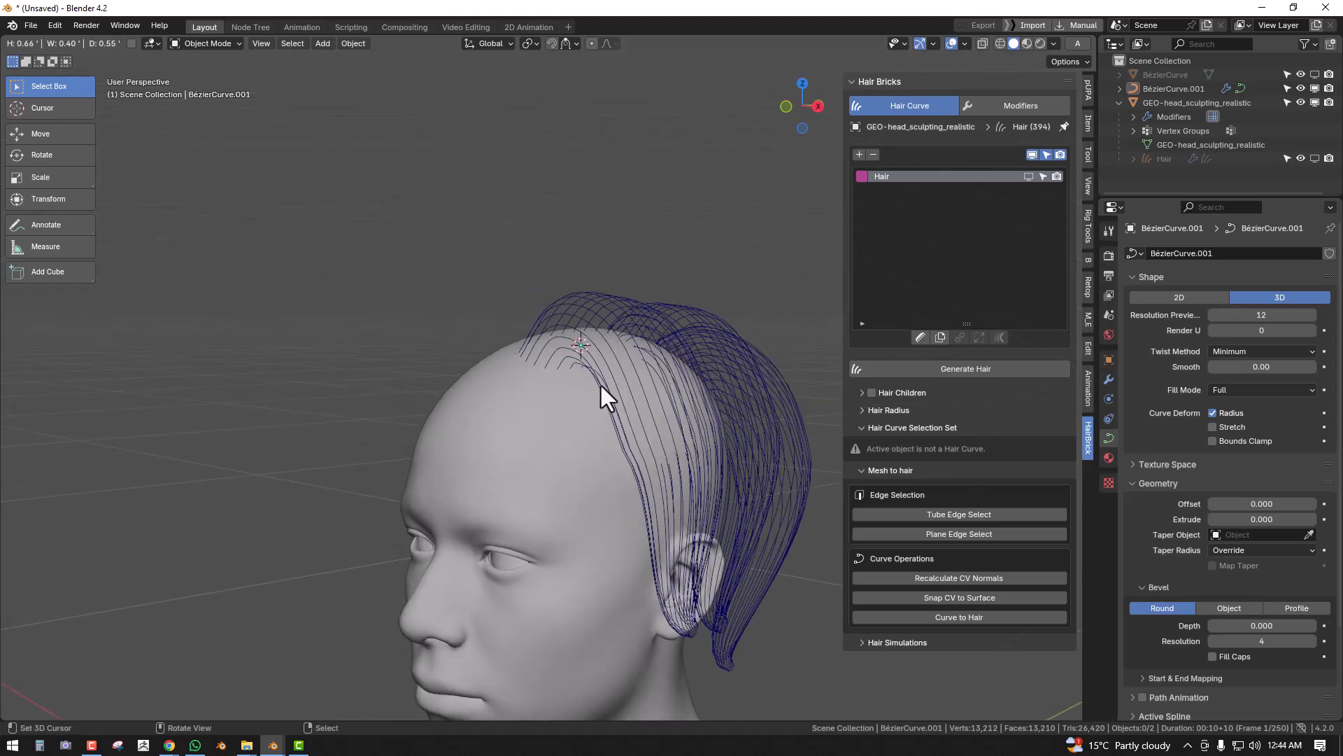
{"action": "left_click", "coordinate": [628, 312]}
{"action": "middle_click_drag", "start_coordinate": [628, 312], "coordinate": [637, 350]}
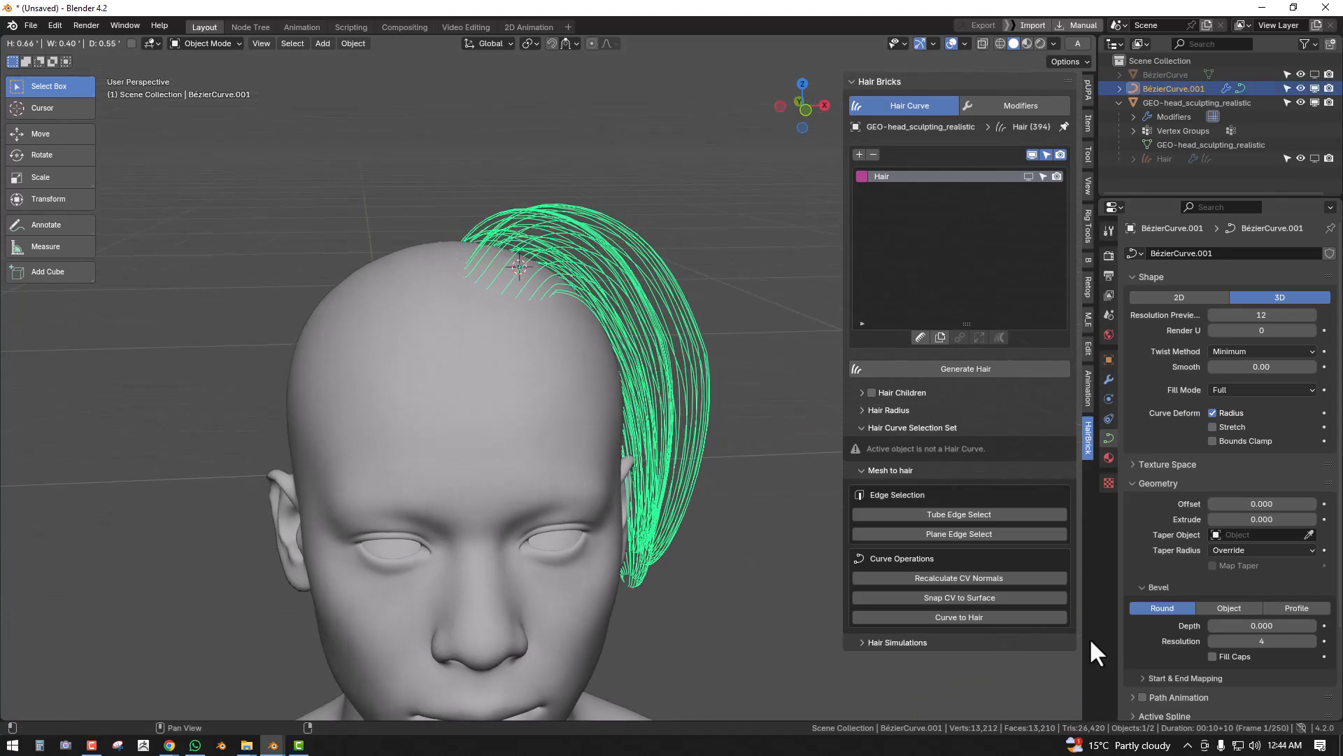
{"action": "left_click", "coordinate": [977, 616]}
{"action": "left_click", "coordinate": [990, 621]}
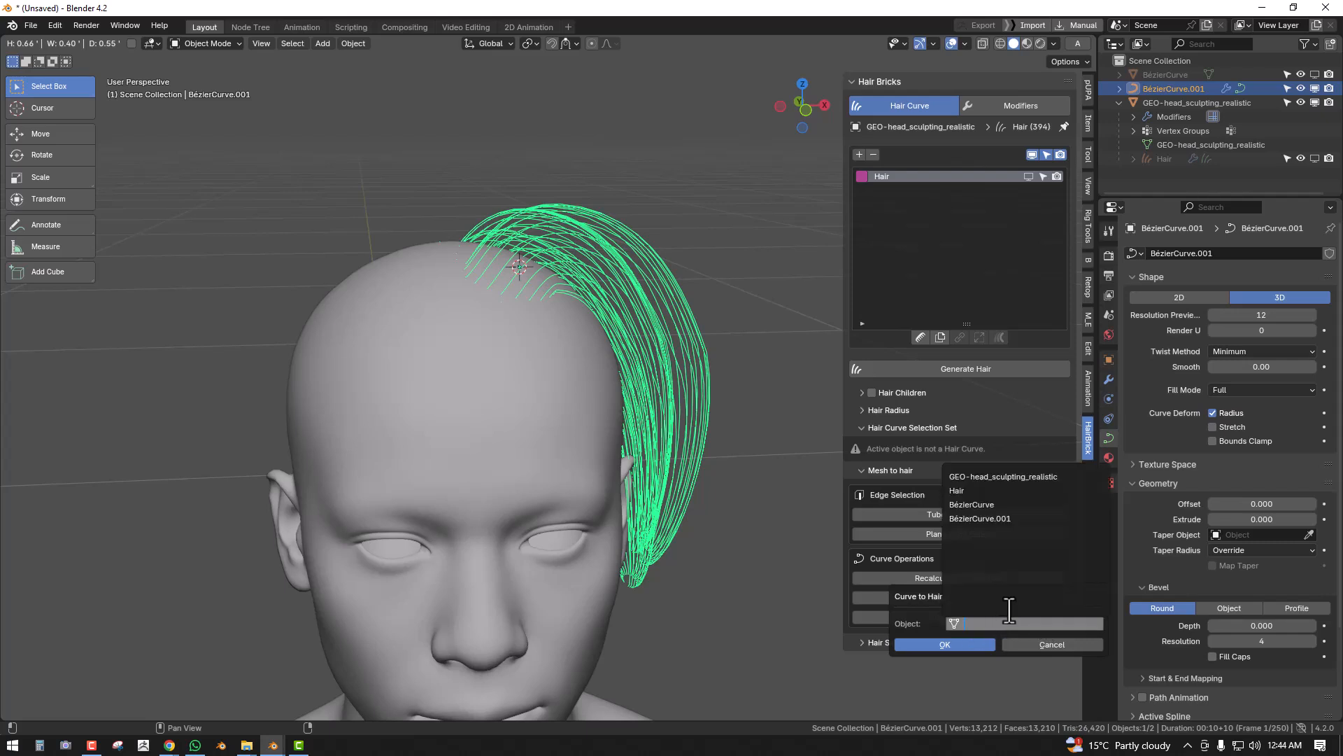
{"action": "left_click", "coordinate": [998, 477]}
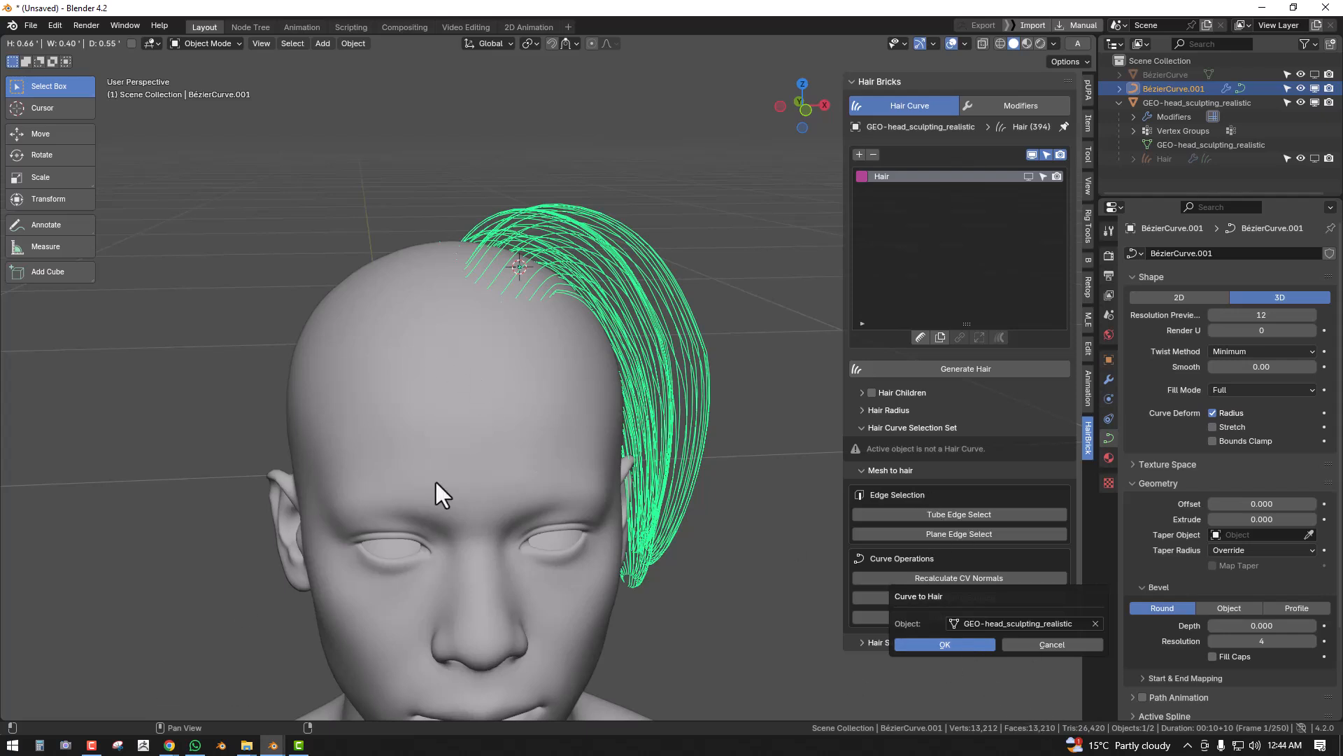
{"action": "key", "text": "Return"}
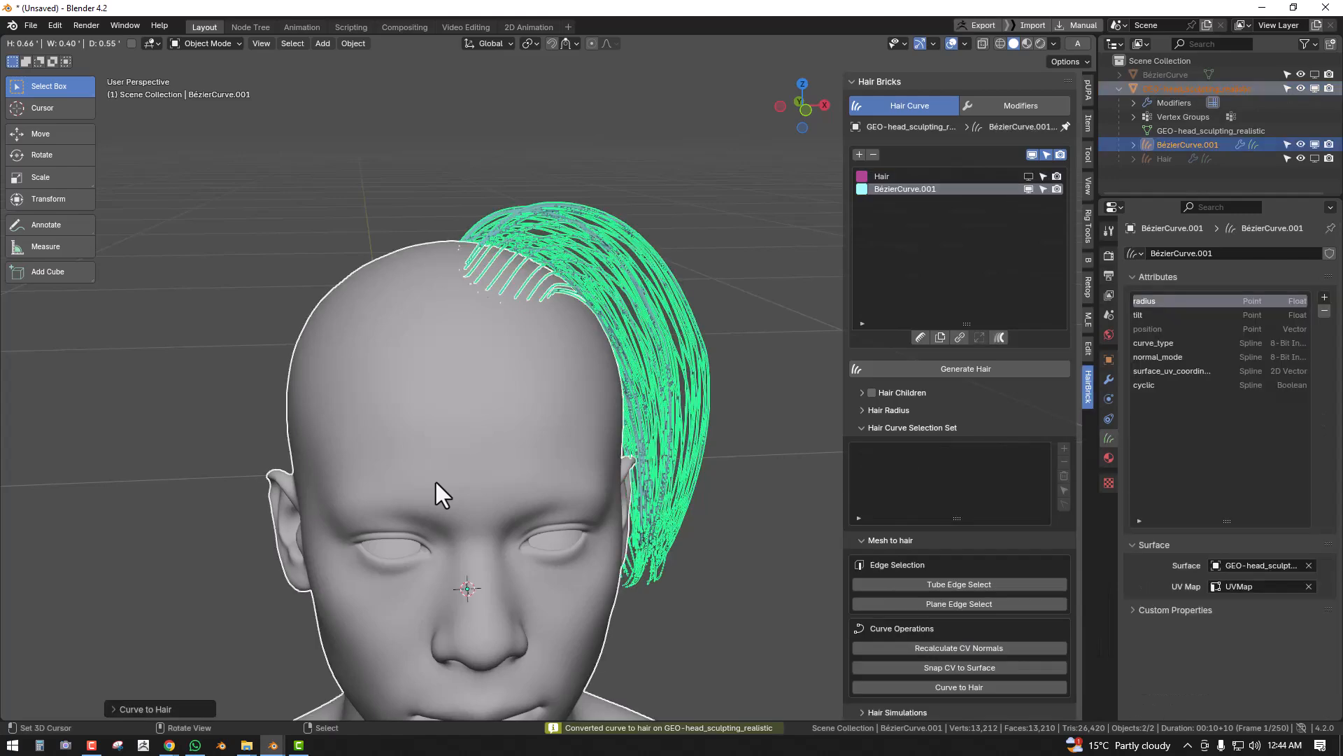
- Collapse the Hair Curve Selection Set and Mesh to hair settings and deselect the converted hair
{"action": "left_click", "coordinate": [549, 270]}
{"action": "middle_click_drag", "start_coordinate": [549, 270], "coordinate": [887, 422]}
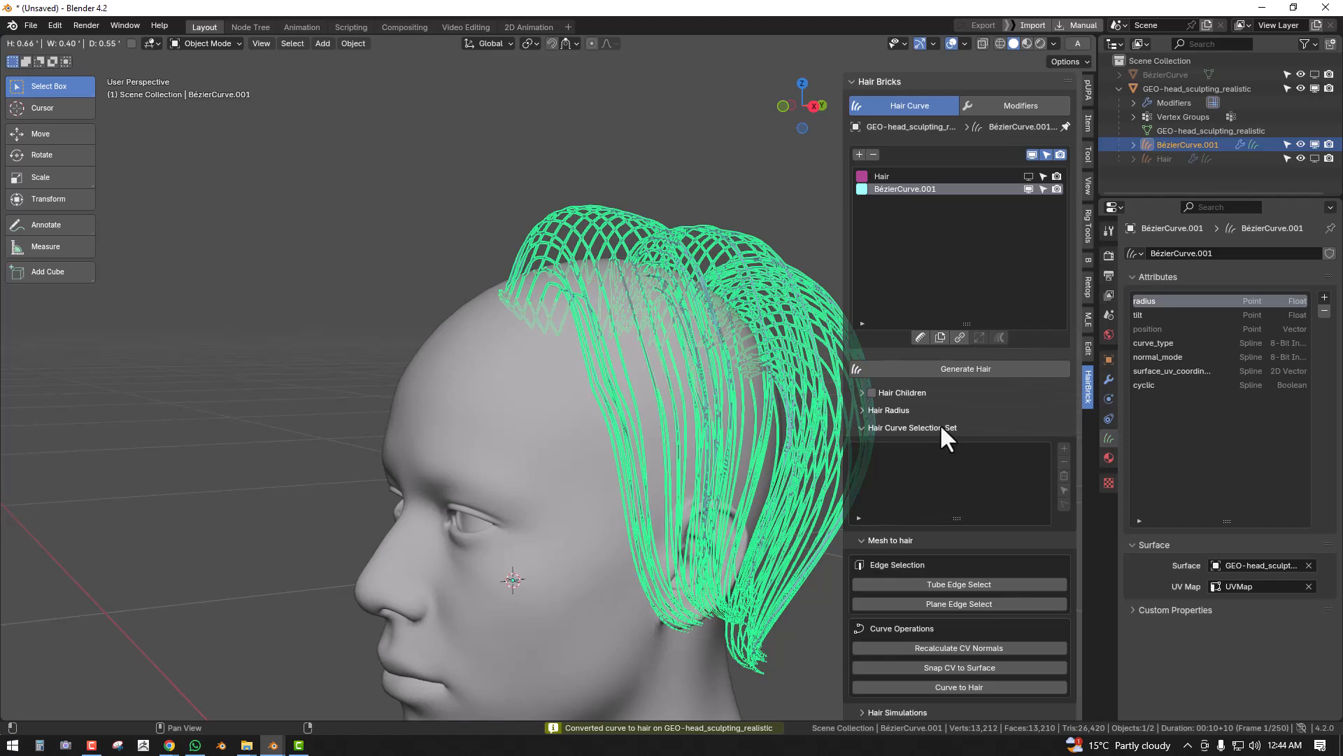
{"action": "left_click", "coordinate": [941, 428]}
{"action": "left_click", "coordinate": [908, 447]}
{"action": "key", "text": "alt+a"}
{"action": "middle_click_drag", "start_coordinate": [716, 460], "coordinate": [665, 396]}
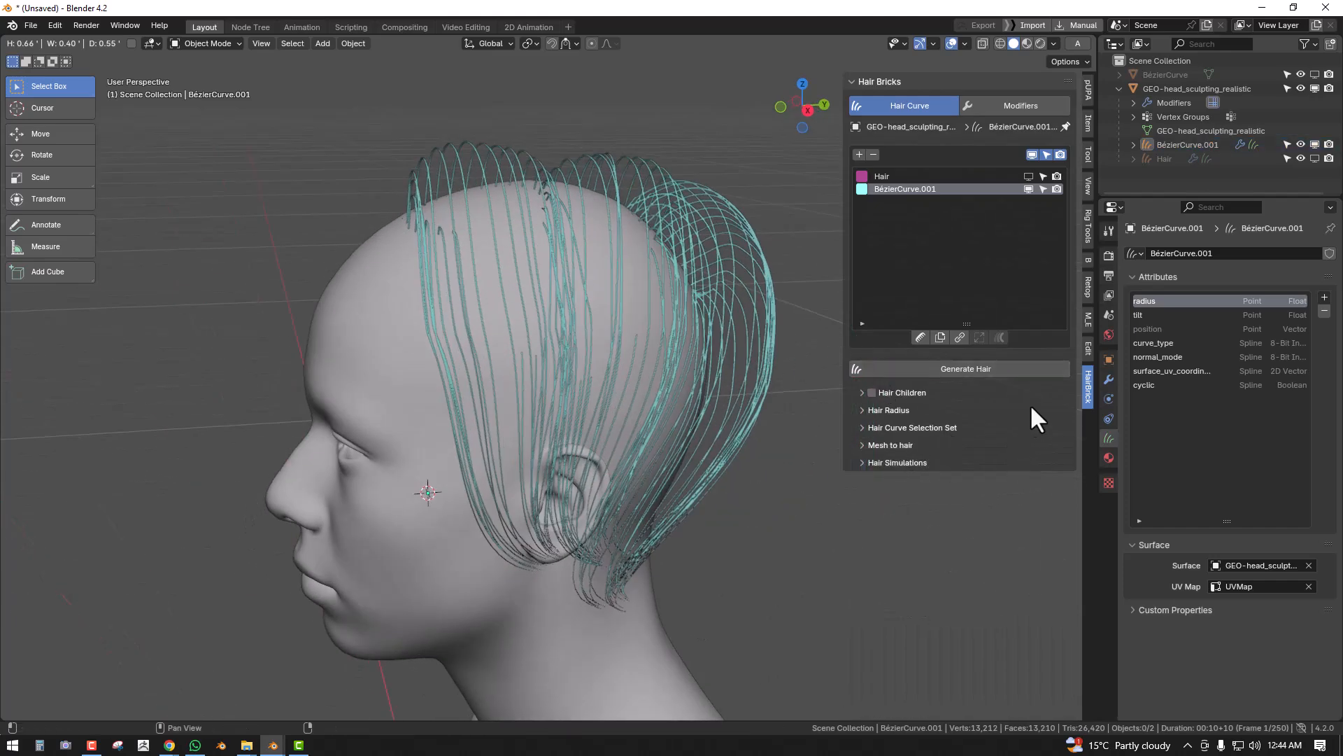
- Comb the strands around the ear in Sculpt Mode and return to Object Mode
{"action": "left_click", "coordinate": [921, 337]}
{"action": "key", "text": "shift+space"}
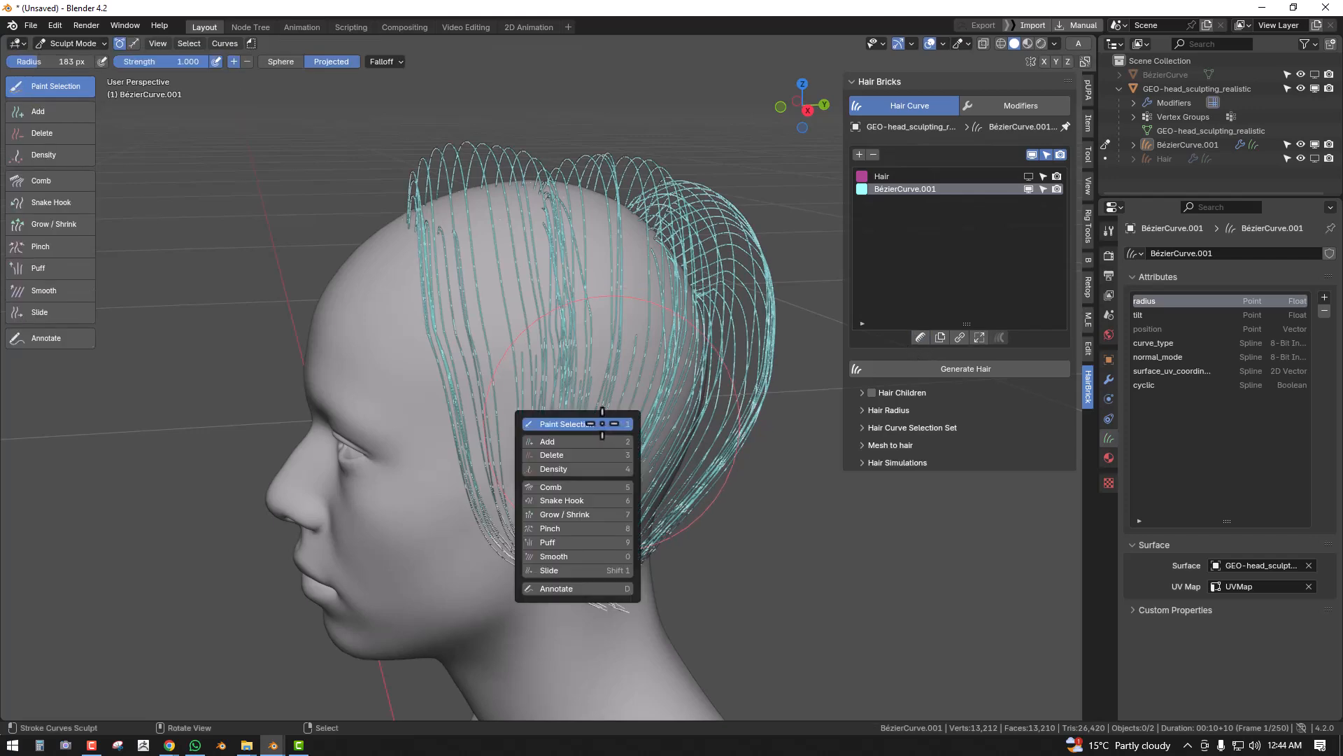
{"action": "left_click", "coordinate": [598, 486]}
{"action": "left_click", "coordinate": [598, 486]}
{"action": "mouse_move", "coordinate": [662, 526]}
{"action": "left_mouse_down"}
{"action": "mouse_move", "coordinate": [503, 516]}
{"action": "mouse_move", "coordinate": [490, 504]}
{"action": "mouse_move", "coordinate": [503, 490]}
{"action": "left_mouse_up"}
{"action": "key", "text": "ctrl+Tab"}
{"action": "left_click", "coordinate": [524, 471]}
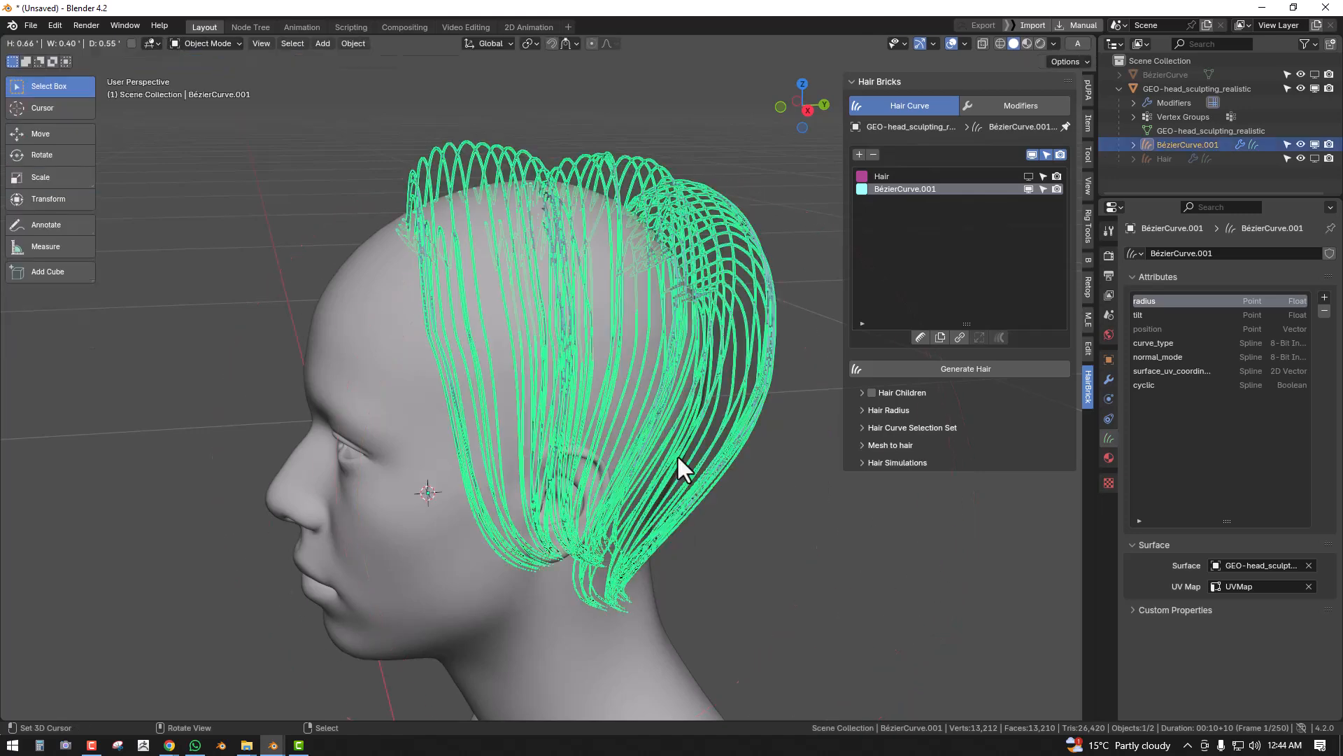
- Enable Hair Children on the converted hair and deselect it
{"action": "left_click", "coordinate": [872, 393]}
{"action": "left_click", "coordinate": [743, 419]}
{"action": "middle_click_drag", "start_coordinate": [743, 419], "coordinate": [692, 422]}
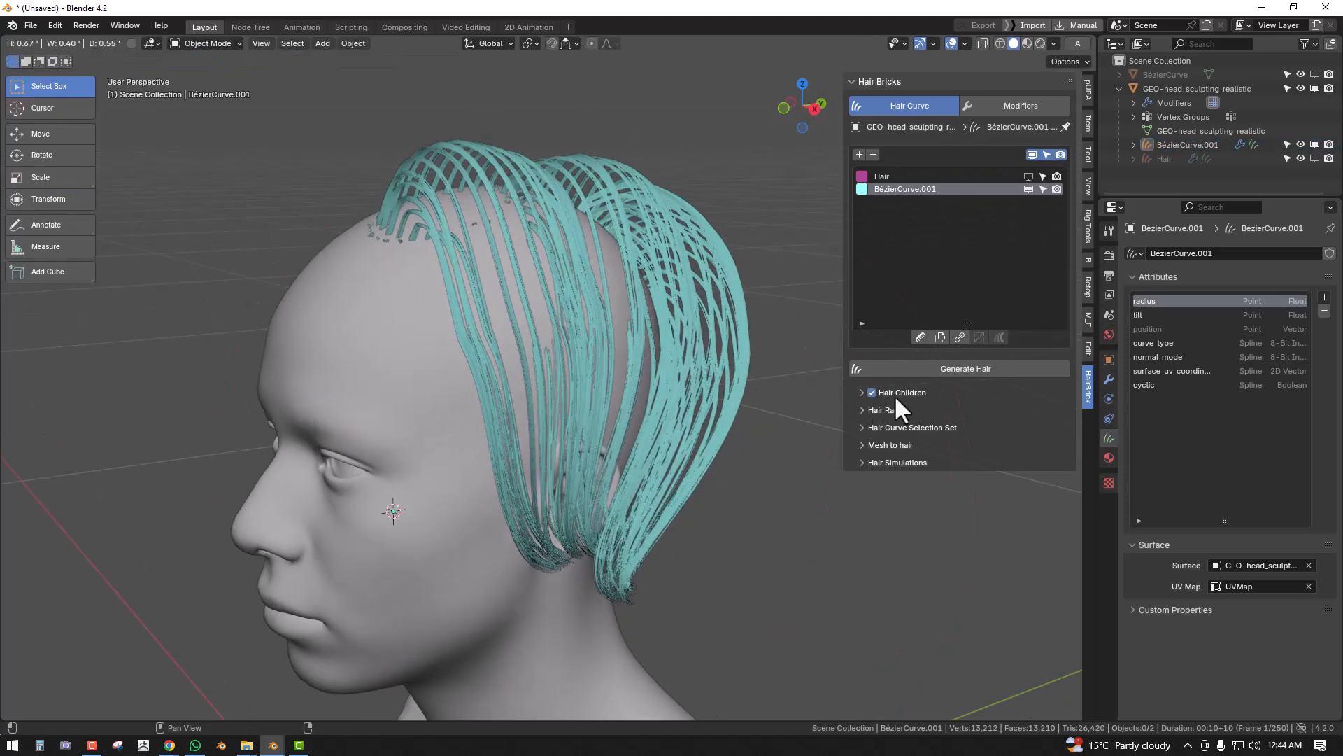
- Set the Hair Children amount to 58 and radius to 0.035 for the converted hair
{"action": "left_click", "coordinate": [894, 394]}
{"action": "mouse_move", "coordinate": [1007, 473]}
{"action": "left_mouse_down"}
{"action": "mouse_move", "coordinate": [979, 473]}
{"action": "mouse_move", "coordinate": [1011, 474]}
{"action": "mouse_move", "coordinate": [993, 490]}
{"action": "left_mouse_up"}
{"action": "left_click_drag", "start_coordinate": [994, 438], "coordinate": [1005, 441]}
{"action": "middle_click_drag", "start_coordinate": [448, 454], "coordinate": [297, 173]}
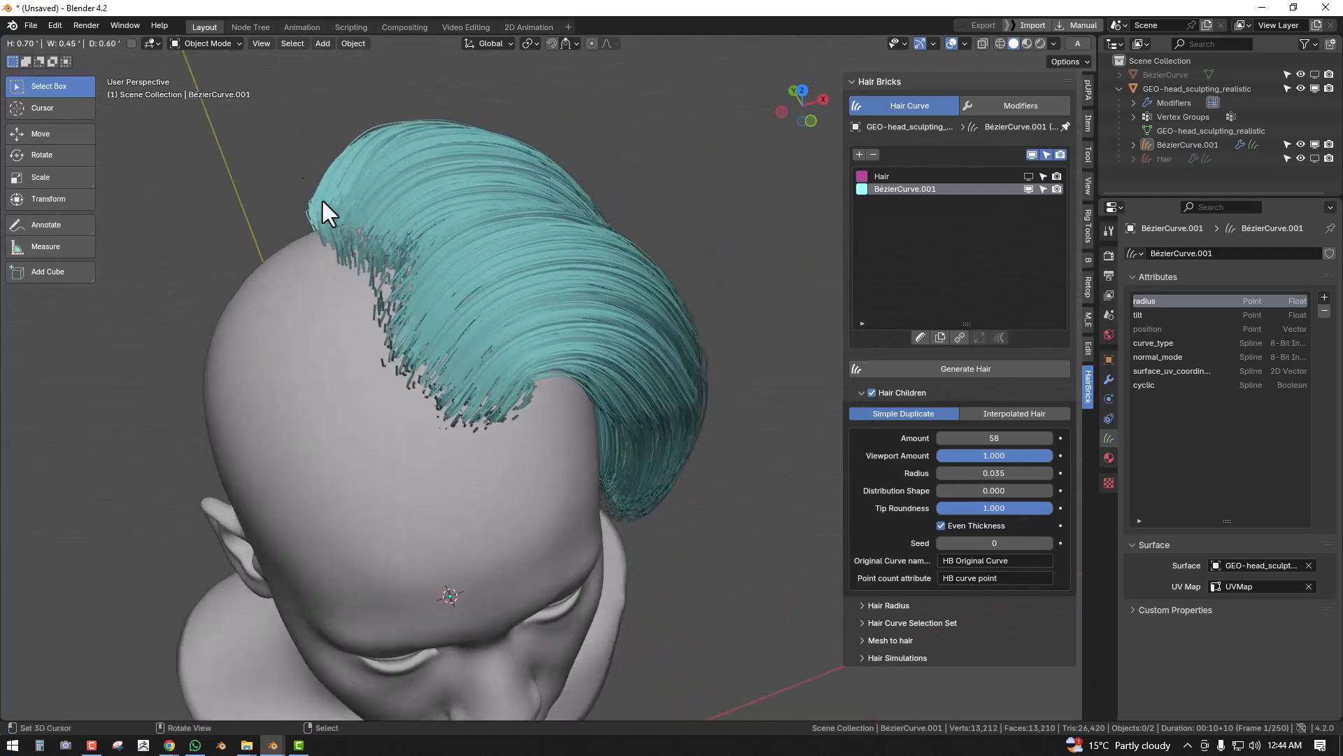
{"action": "middle_click_drag", "start_coordinate": [486, 389], "coordinate": [359, 205]}
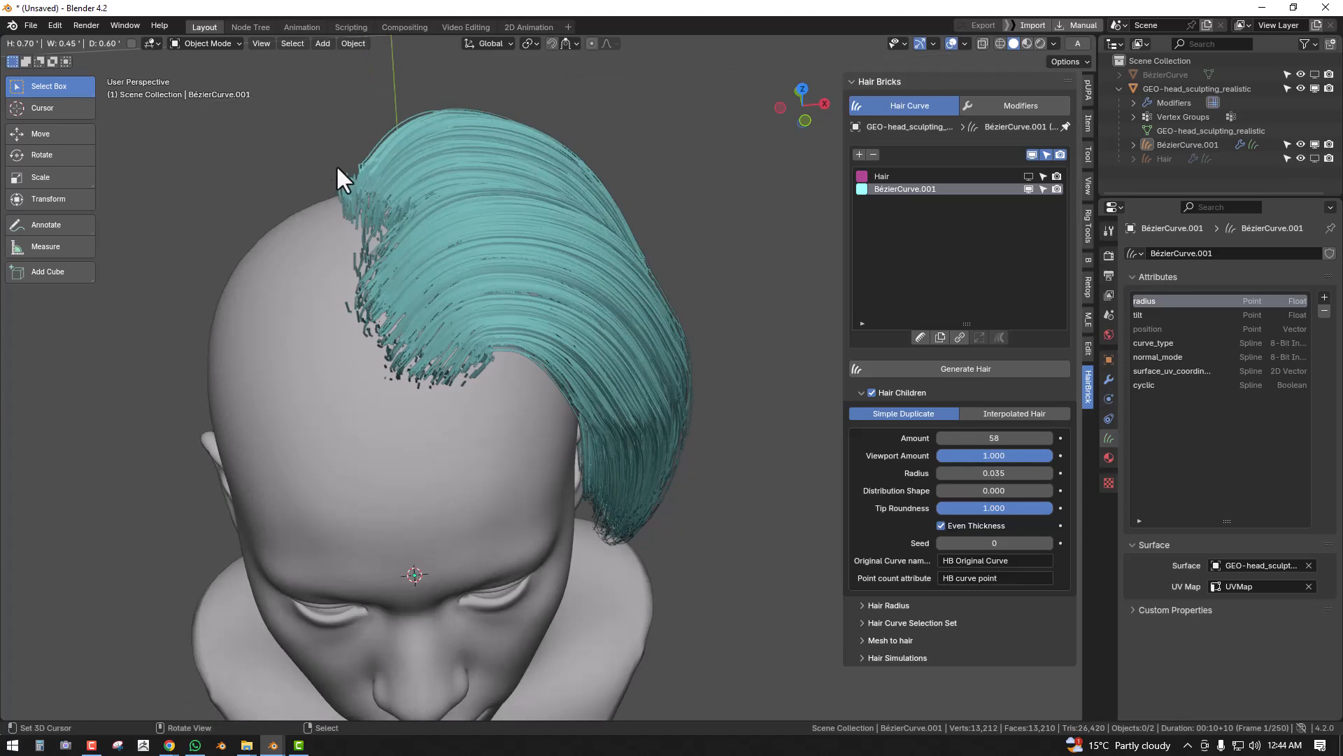
{"action": "middle_click_drag", "start_coordinate": [402, 274], "coordinate": [568, 254]}
- Add a Clump styling modifier to the hair and set its Guide Distance to 0.050
{"action": "left_click", "coordinate": [1006, 105]}
{"action": "left_click", "coordinate": [980, 155]}
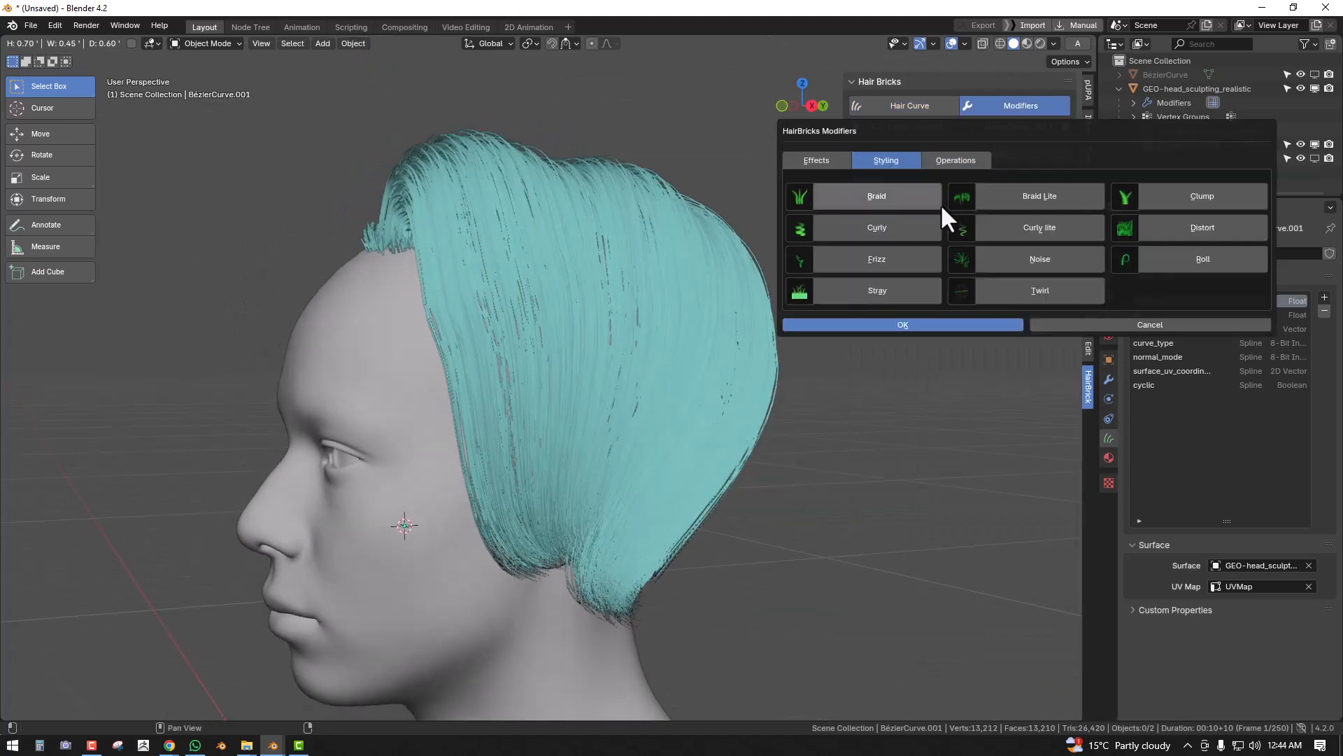
{"action": "left_click", "coordinate": [1204, 200]}
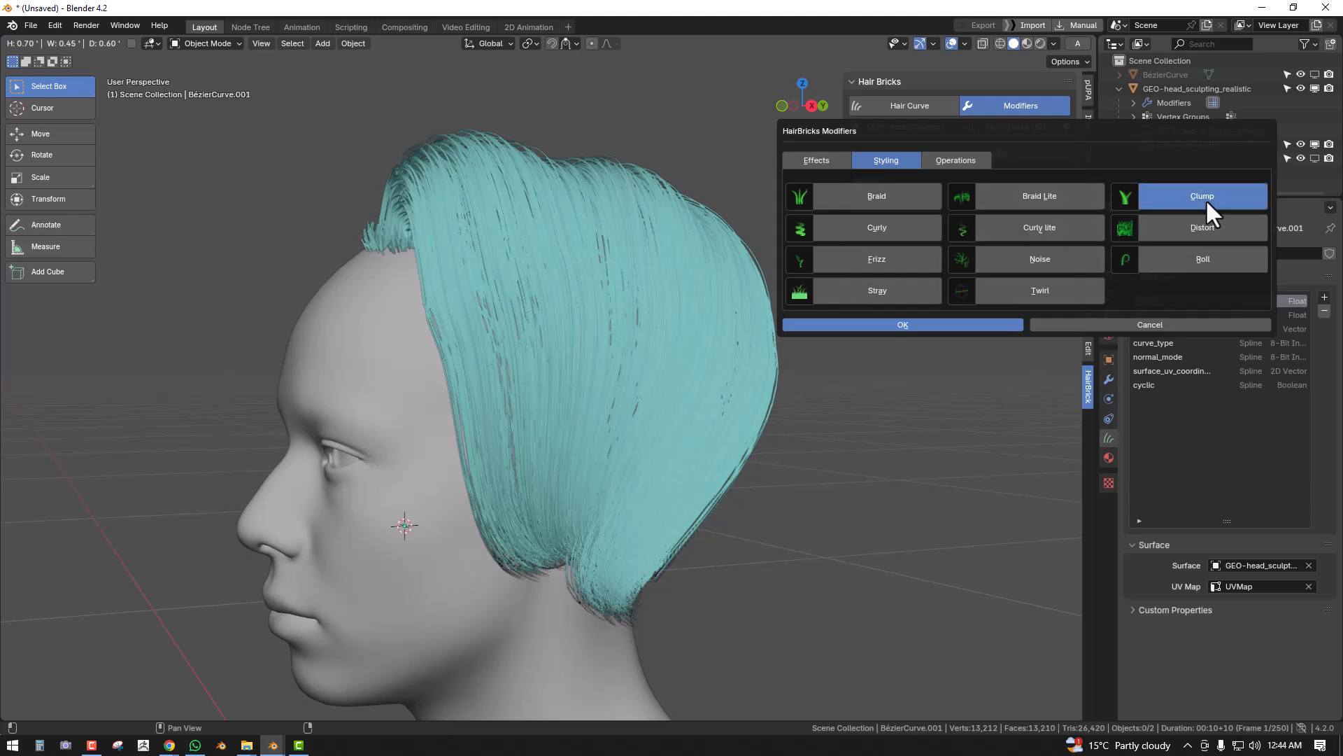
{"action": "left_click", "coordinate": [958, 325]}
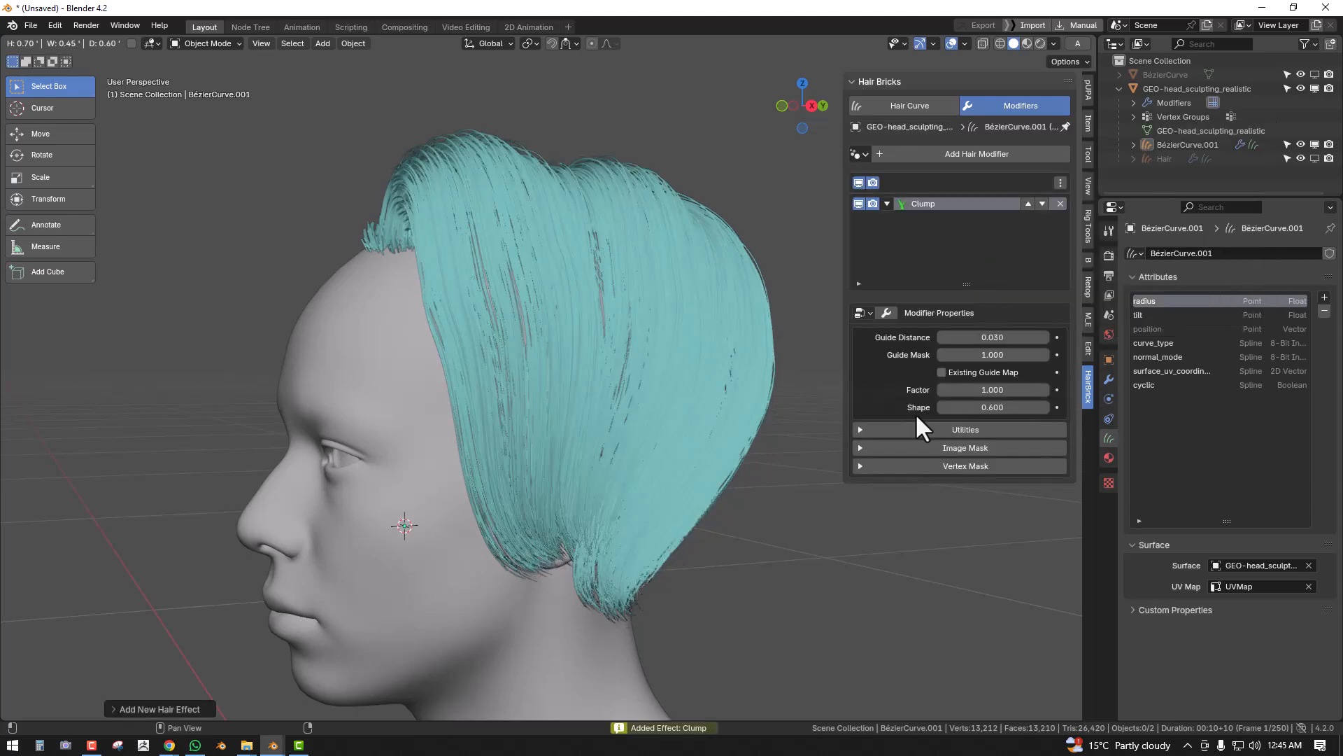
{"action": "mouse_move", "coordinate": [1003, 336]}
{"action": "left_mouse_down"}
{"action": "mouse_move", "coordinate": [1028, 337]}
{"action": "mouse_move", "coordinate": [993, 337]}
{"action": "mouse_move", "coordinate": [1011, 337]}
{"action": "left_mouse_up"}
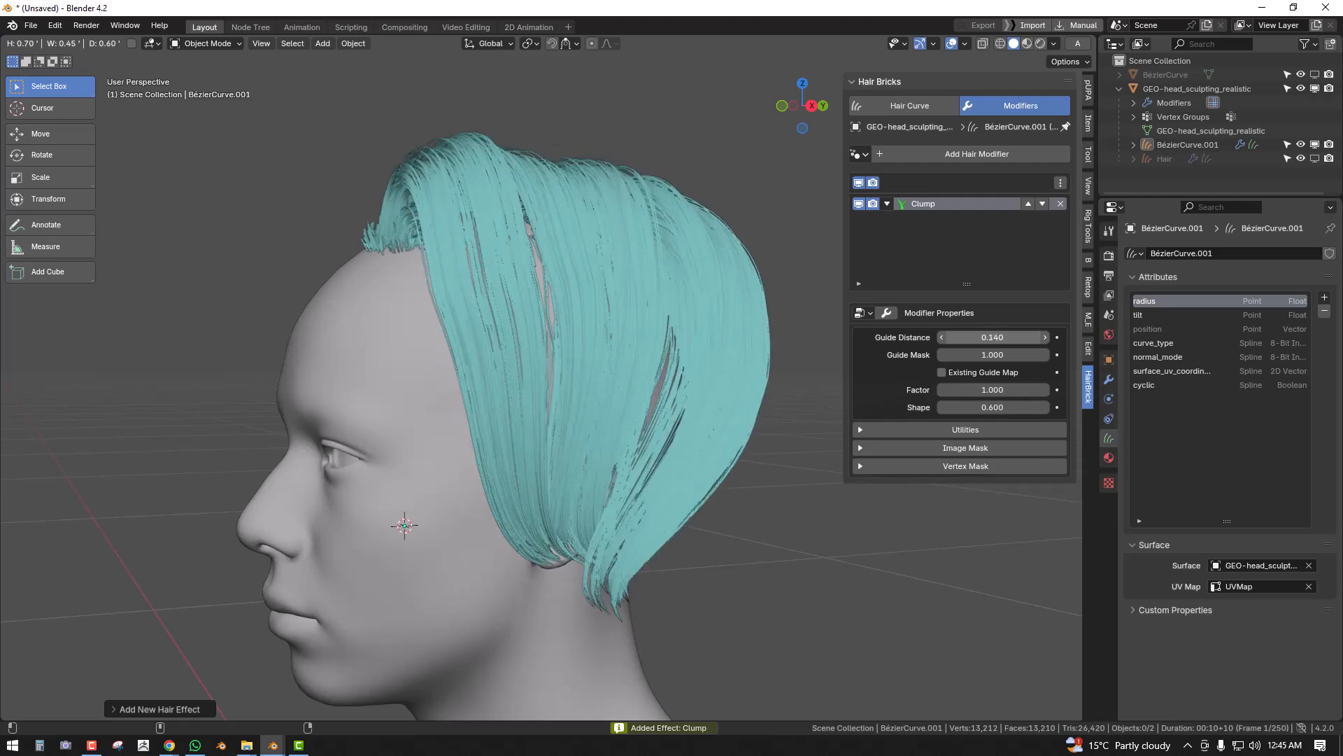
{"action": "middle_click_drag", "start_coordinate": [615, 354], "coordinate": [530, 371]}
{"action": "left_click_drag", "start_coordinate": [988, 336], "coordinate": [976, 336]}
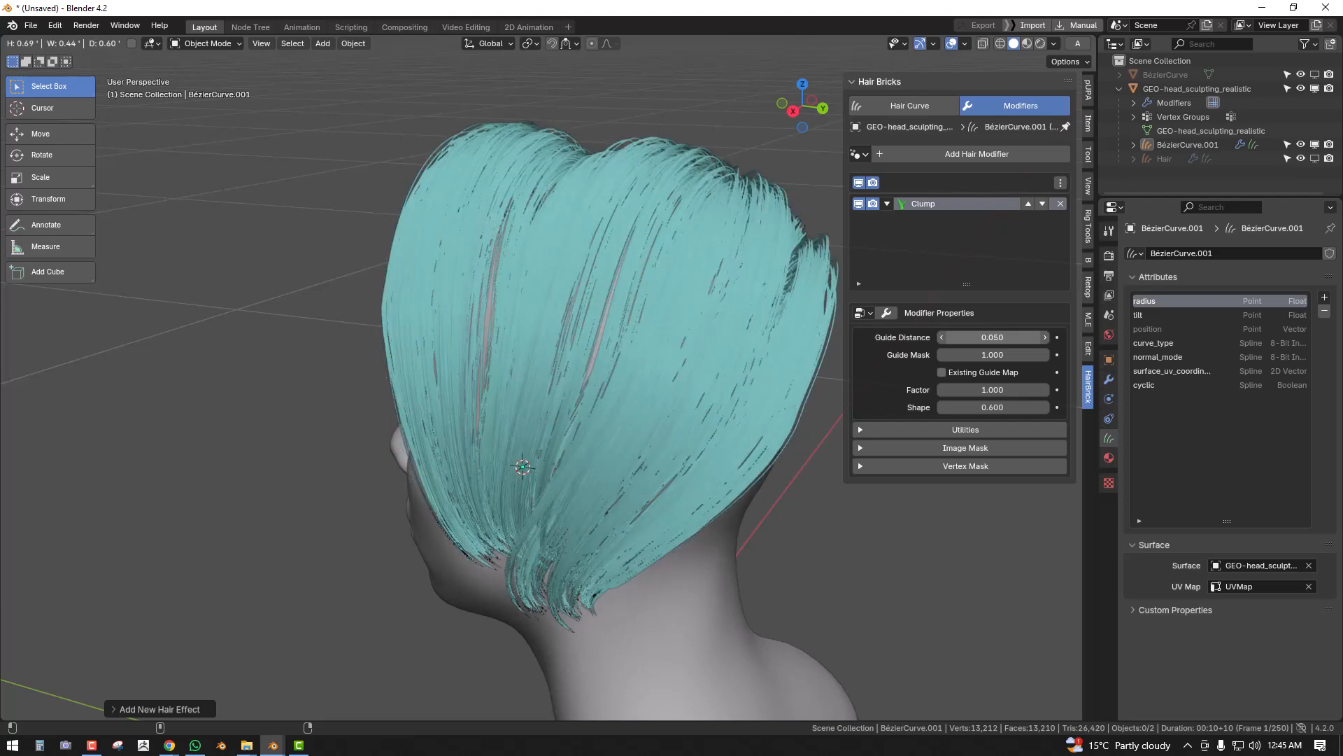
- Add a Noise styling modifier to the hair
{"action": "left_click", "coordinate": [960, 157]}
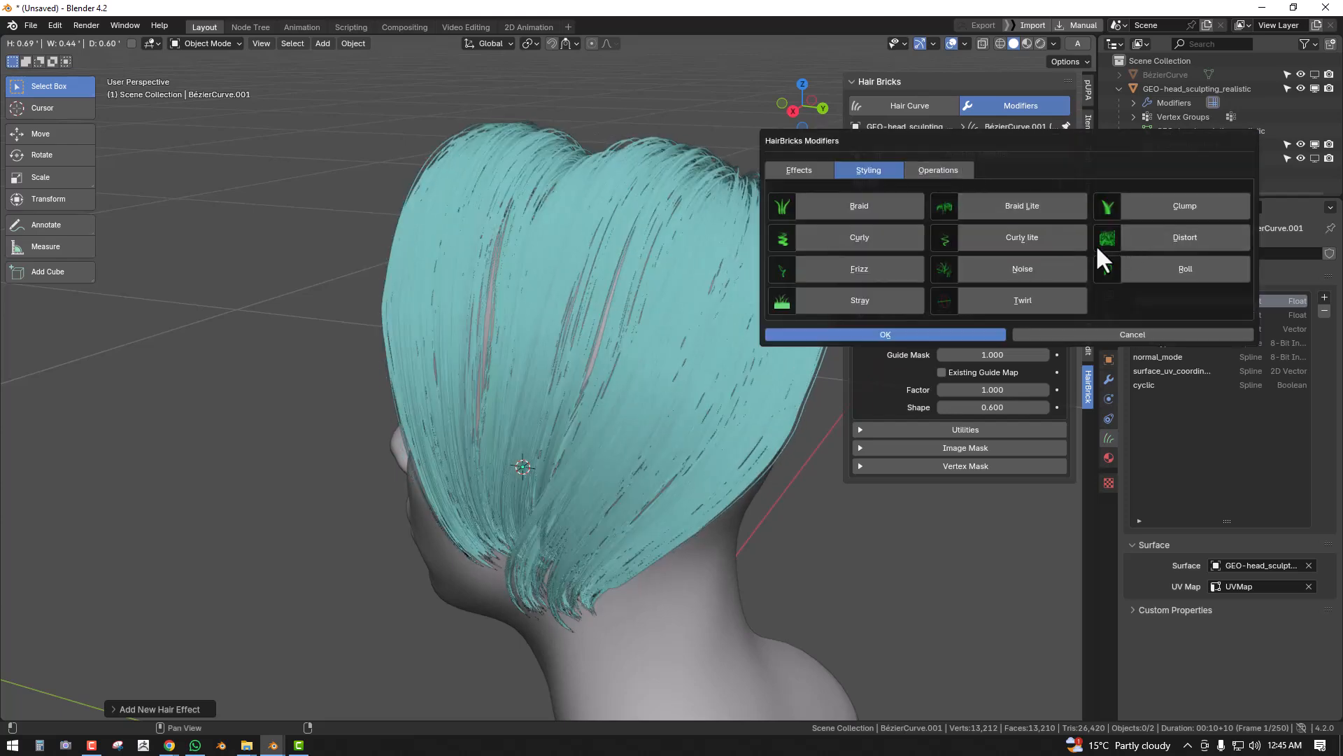
{"action": "left_click", "coordinate": [1023, 273]}
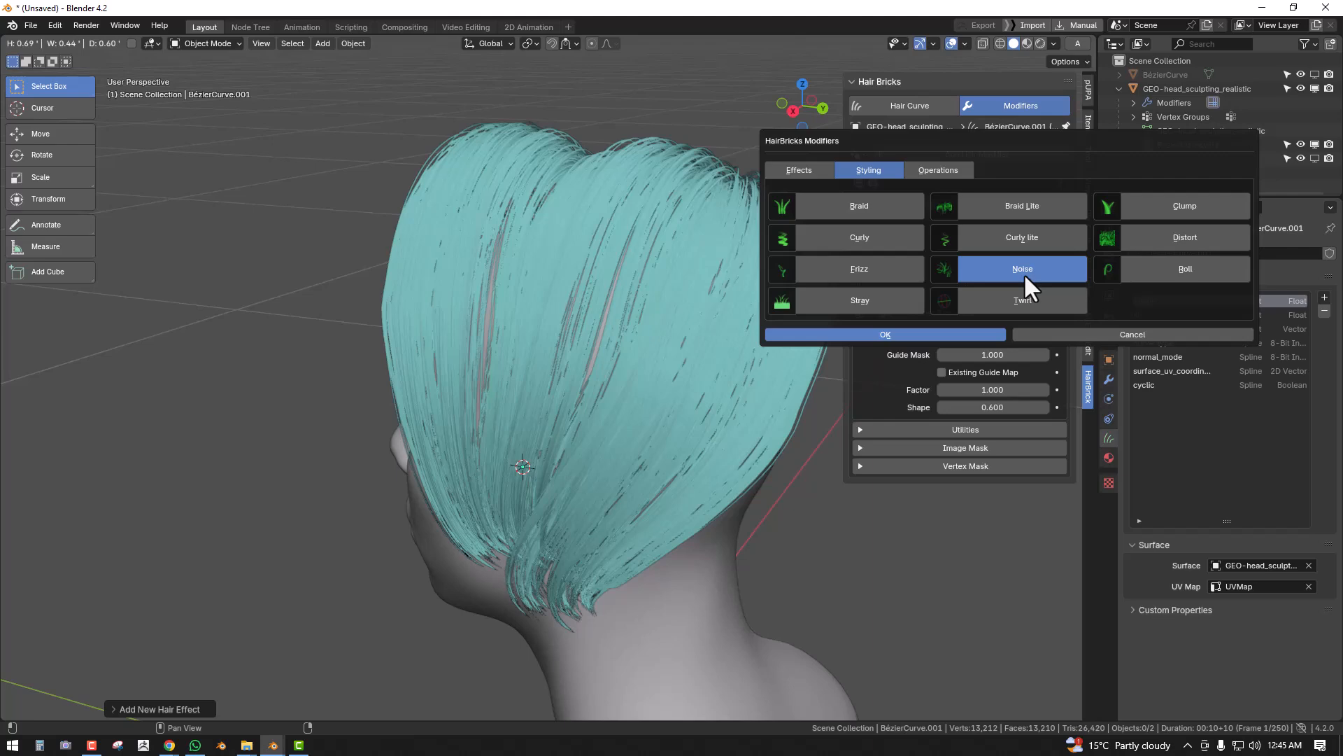
{"action": "middle_click_drag", "start_coordinate": [613, 343], "coordinate": [684, 345]}
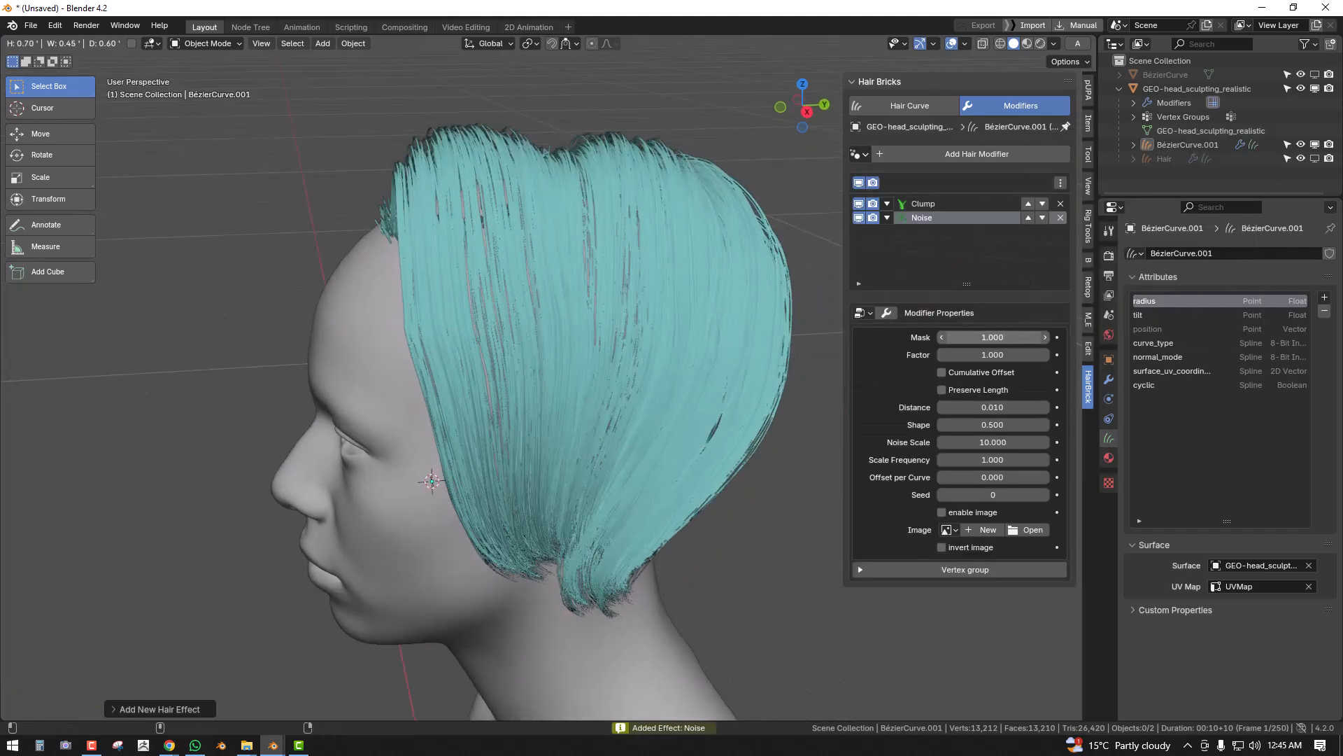
- Set the Noise modifier's Factor to 8.160 and Shape to 0.590
{"action": "double_click", "coordinate": [1021, 337]}
{"action": "type", "text": "0.9"}
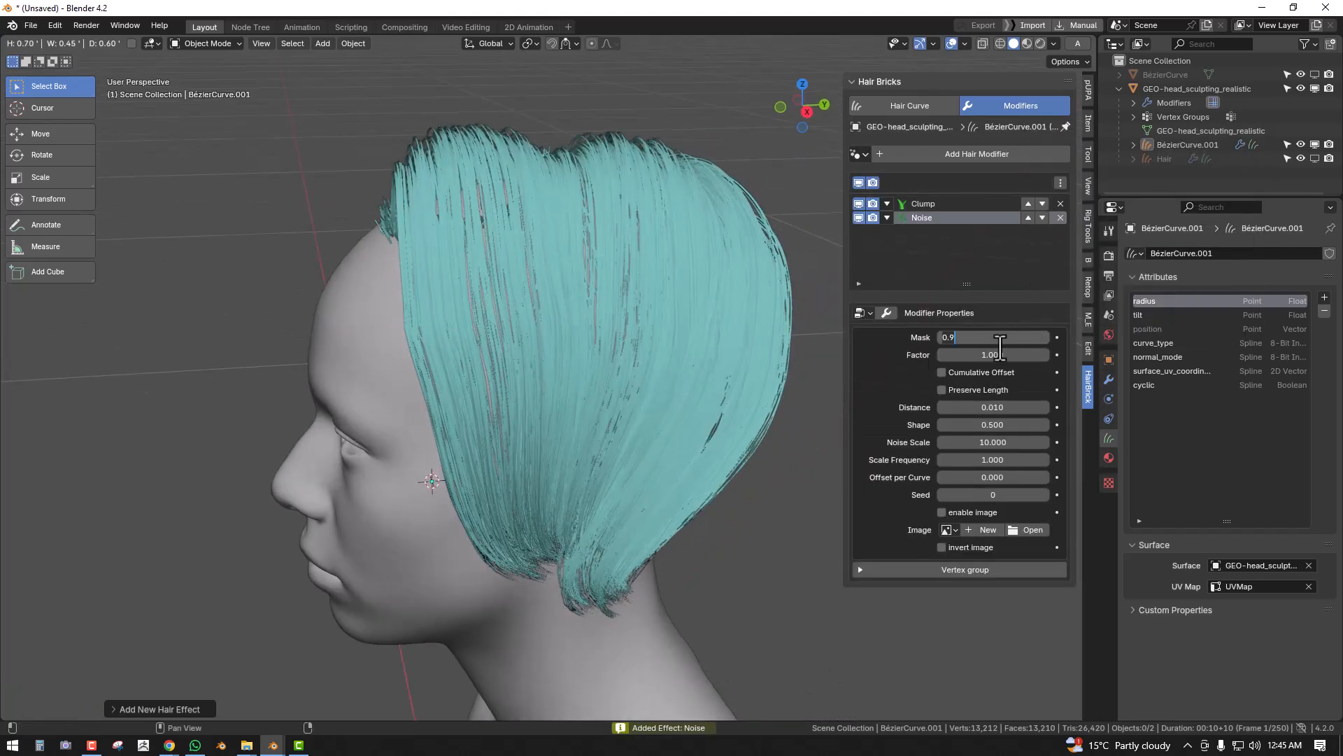
{"action": "mouse_move", "coordinate": [1009, 360]}
{"action": "left_mouse_down"}
{"action": "mouse_move", "coordinate": [1070, 359]}
{"action": "mouse_move", "coordinate": [986, 355]}
{"action": "left_mouse_up"}
{"action": "middle_click_drag", "start_coordinate": [434, 357], "coordinate": [454, 378]}
{"action": "left_click_drag", "start_coordinate": [1003, 424], "coordinate": [1048, 424]}
{"action": "key", "text": "KP_1"}
{"action": "middle_click_drag", "start_coordinate": [691, 341], "coordinate": [518, 321]}
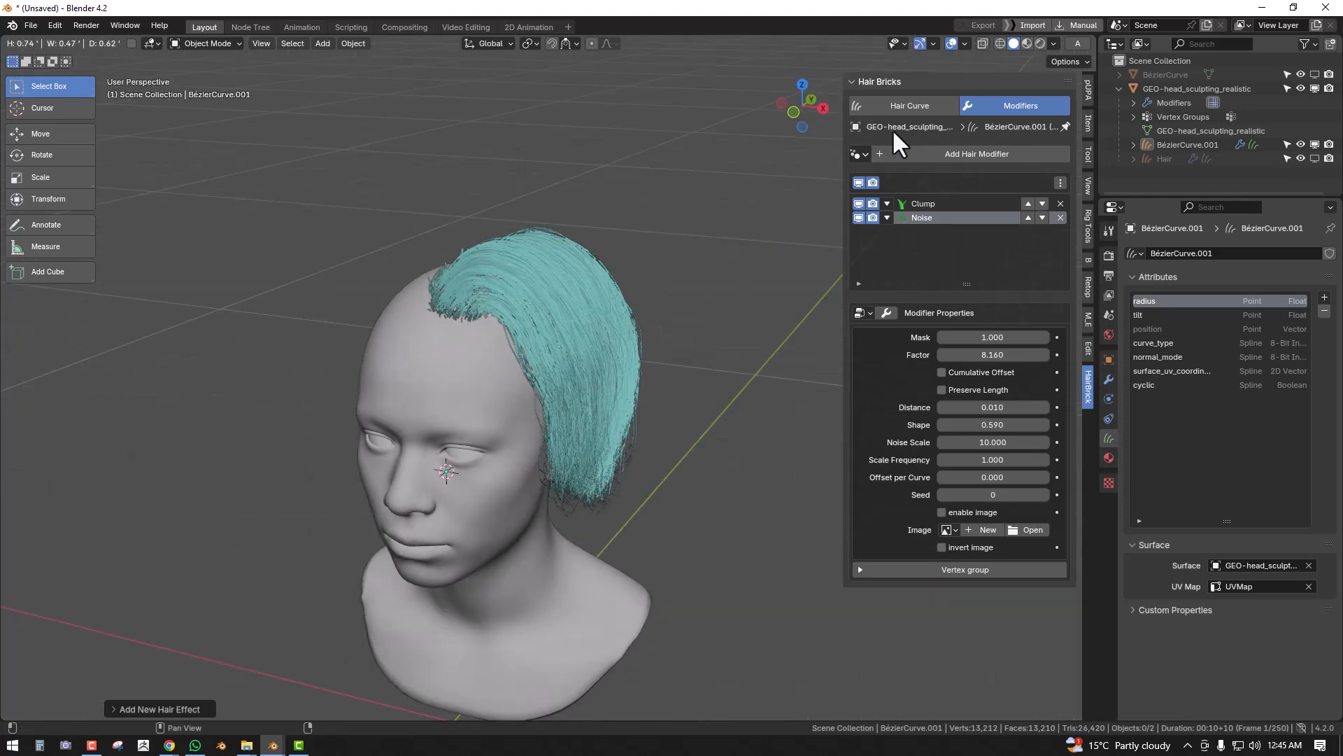
- Add a mesh plane beside the head from the front view and move it away from the bust
{"action": "key", "text": "KP_1"}
{"action": "left_click", "coordinate": [666, 376]}
{"action": "middle_click_drag", "start_coordinate": [720, 374], "coordinate": [633, 344], "text": "shift"}
{"action": "scroll", "coordinate": [544, 351], "scroll_direction": "up", "scroll_amount": 2}
{"action": "scroll", "coordinate": [543, 350], "scroll_direction": "down", "scroll_amount": 5, "text": "ctrl"}
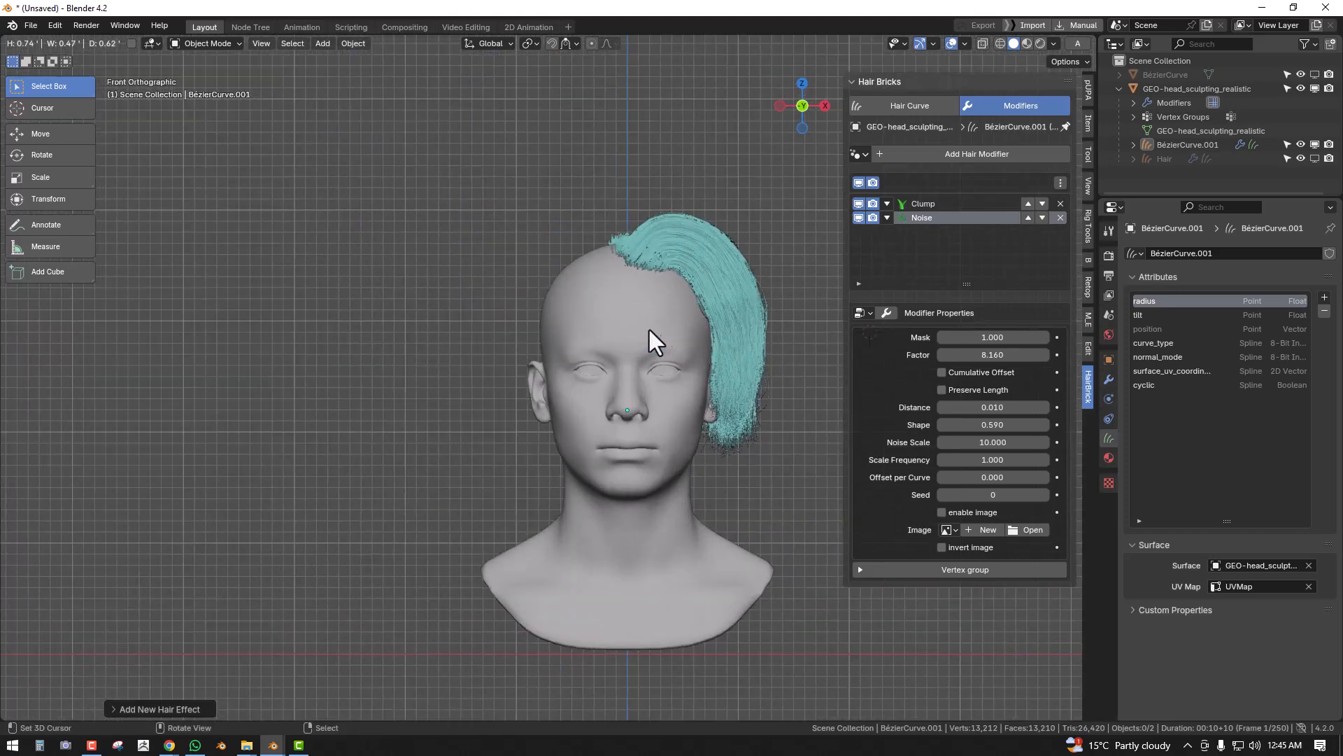
{"action": "key", "text": "shift+a"}
{"action": "mouse_move", "coordinate": [391, 199]}
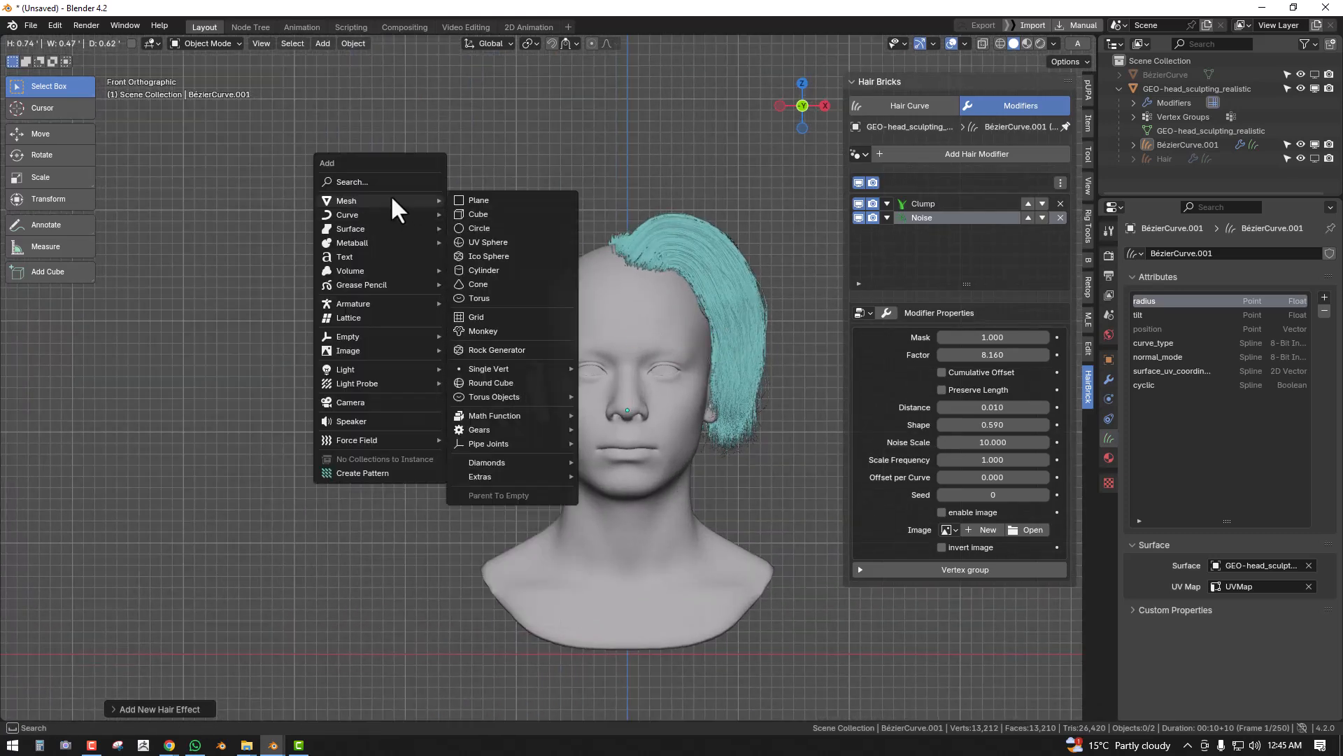
{"action": "left_click", "coordinate": [479, 200]}
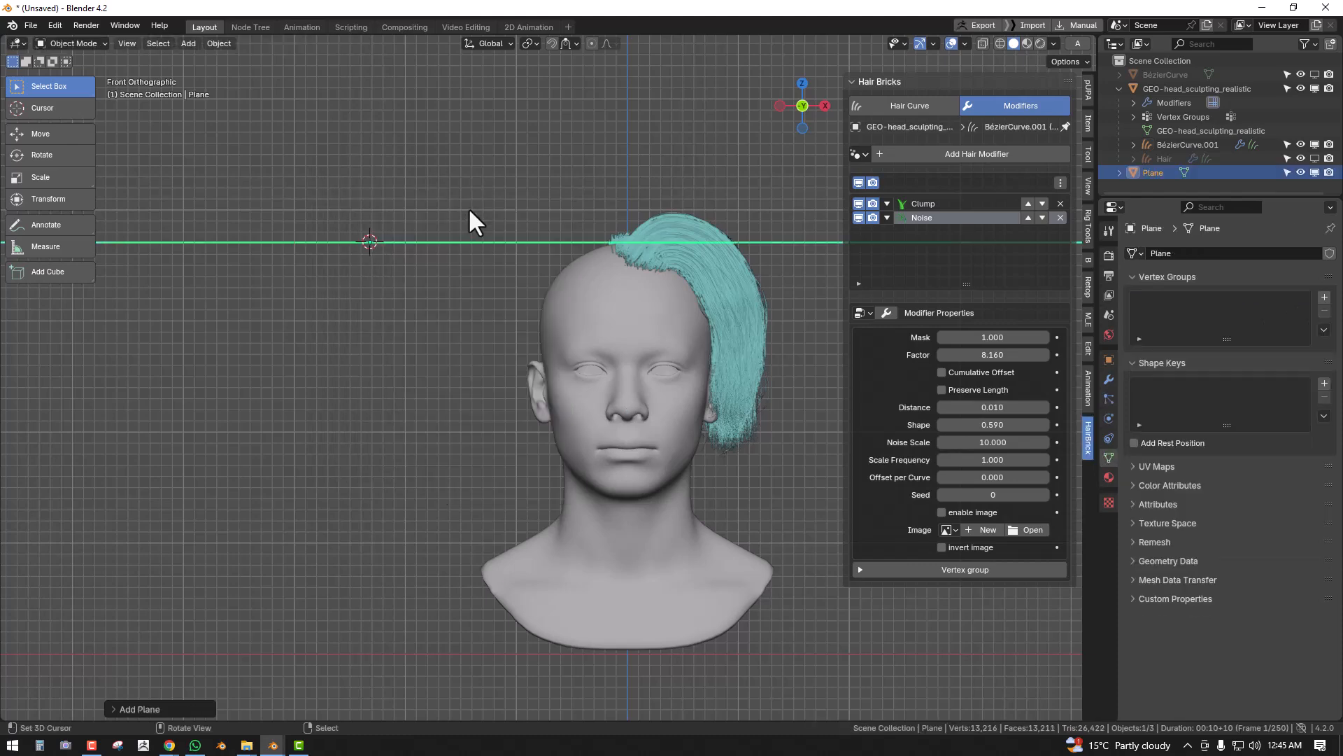
{"action": "middle_click_drag", "start_coordinate": [473, 201], "coordinate": [489, 297]}
{"action": "scroll", "coordinate": [489, 296], "scroll_direction": "down", "scroll_amount": 6}
{"action": "scroll", "coordinate": [634, 481], "scroll_direction": "down", "scroll_amount": 5}
{"action": "key", "text": "g"}
{"action": "left_click", "coordinate": [389, 330]}
- Duplicate the plane and place the copy beside the original
{"action": "scroll", "coordinate": [454, 318], "scroll_direction": "up", "scroll_amount": 3}
{"action": "key", "text": "shift+d"}
{"action": "left_click", "coordinate": [684, 285]}
{"action": "mouse_move", "coordinate": [684, 285]}
{"action": "middle_mouse_down"}
{"action": "mouse_move", "coordinate": [643, 275]}
{"action": "mouse_move", "coordinate": [672, 270]}
{"action": "middle_mouse_up"}
- Return to the Hair Curve settings and expand the Mesh to hair options
{"action": "left_click", "coordinate": [911, 107]}
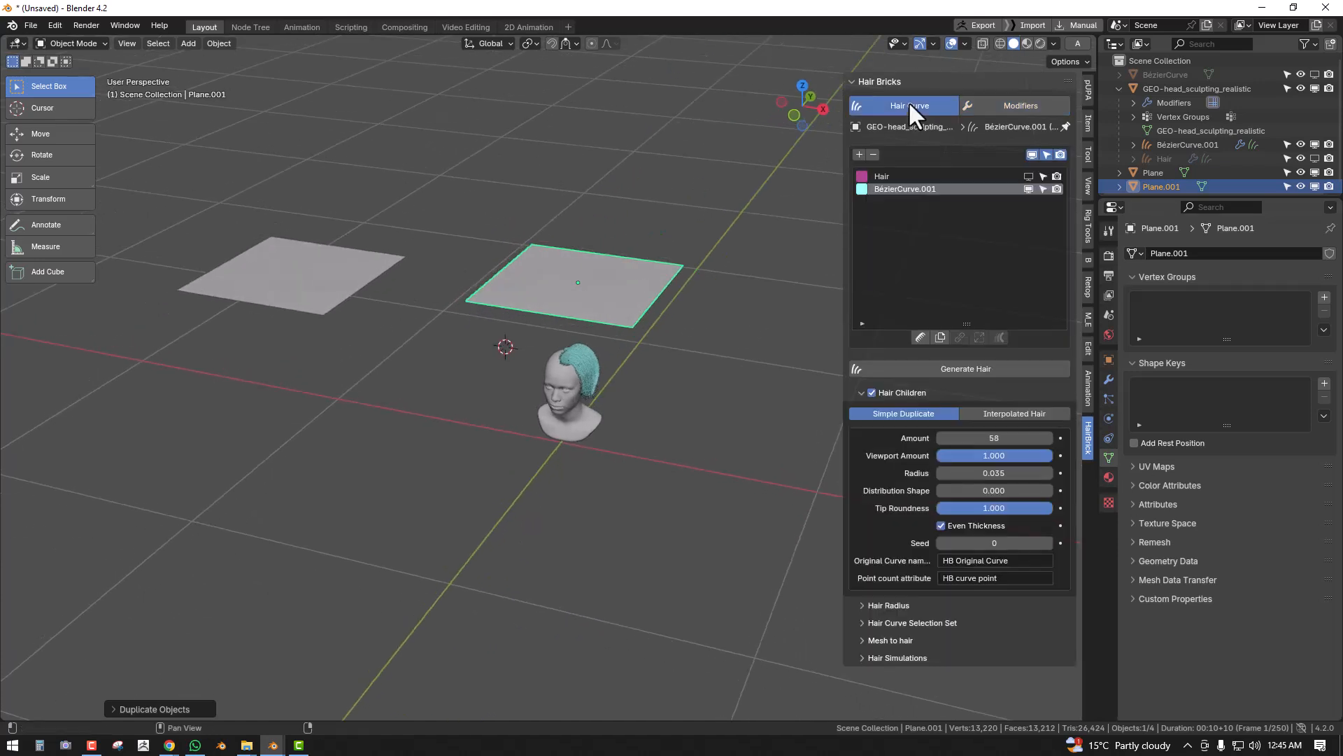
{"action": "left_click", "coordinate": [907, 623]}
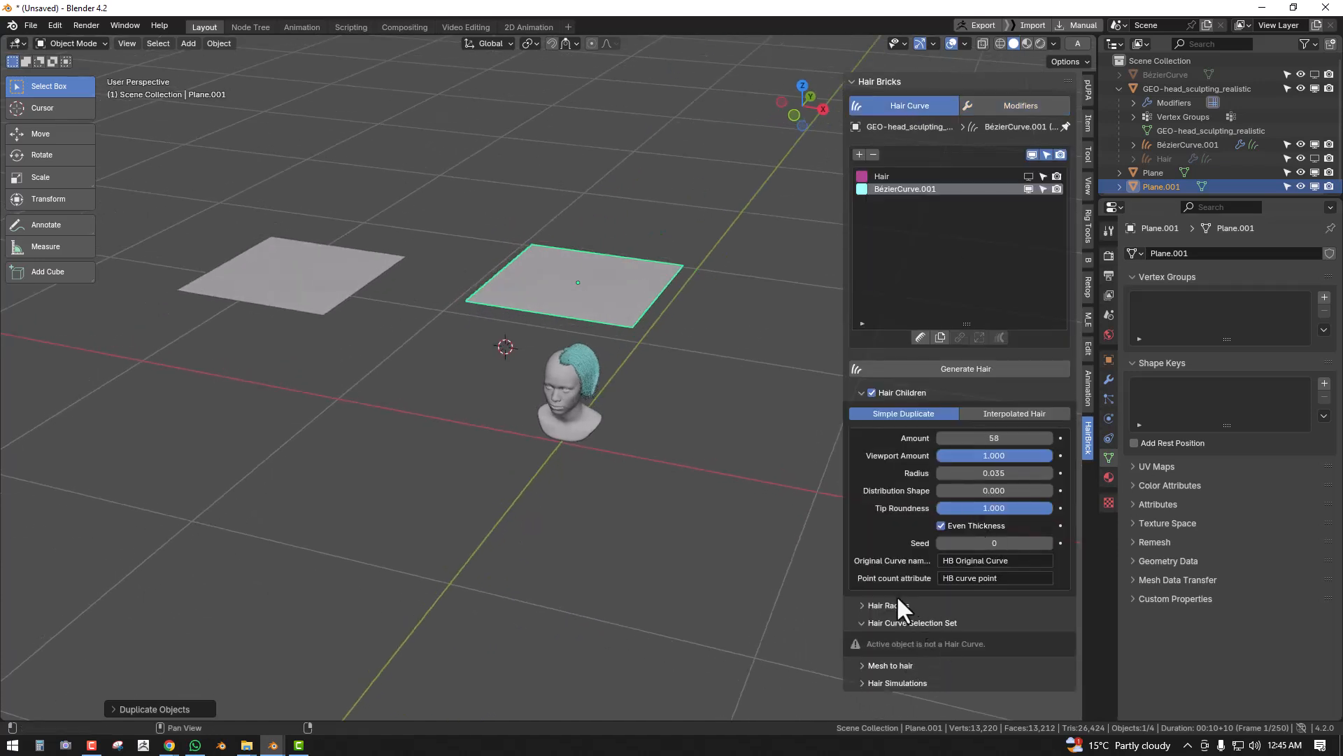
{"action": "left_click", "coordinate": [903, 606]}
{"action": "left_click", "coordinate": [904, 606]}
{"action": "left_click", "coordinate": [901, 622]}
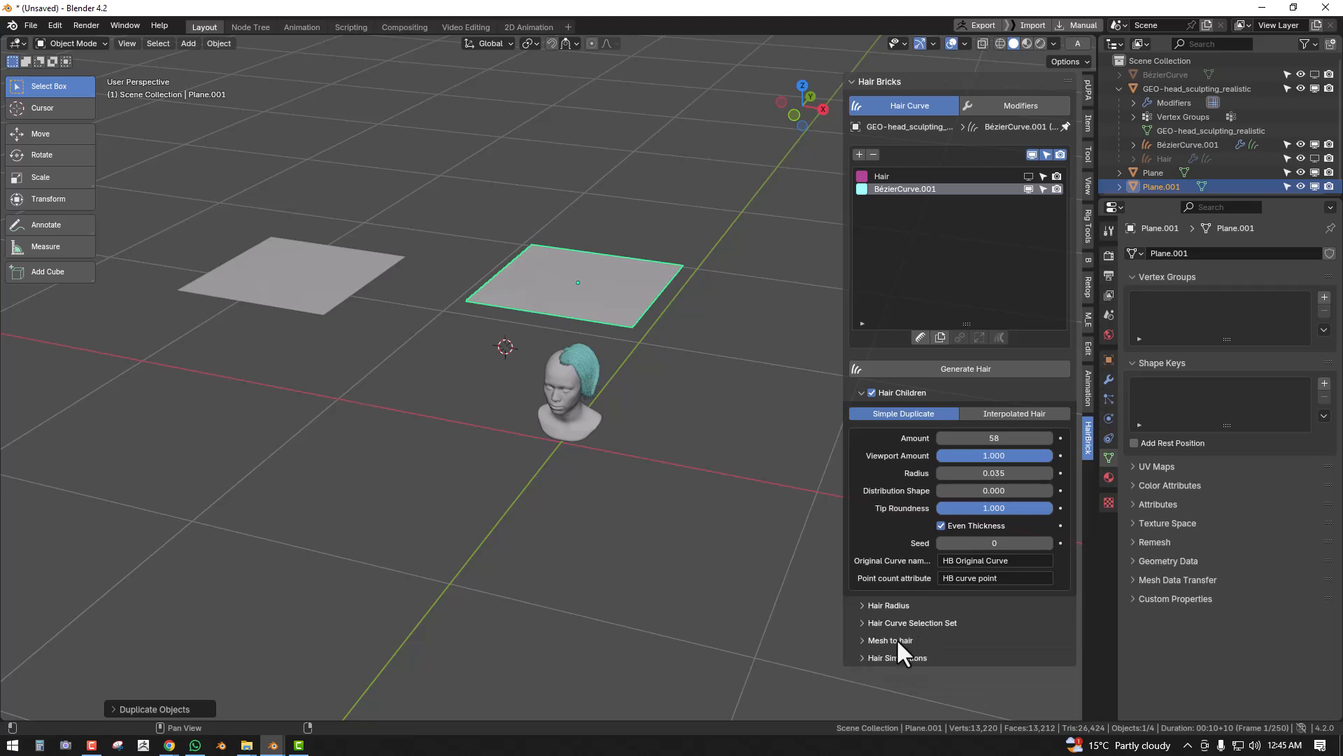
{"action": "left_click", "coordinate": [898, 640]}
{"action": "scroll", "coordinate": [911, 624], "scroll_direction": "down", "scroll_amount": 3}
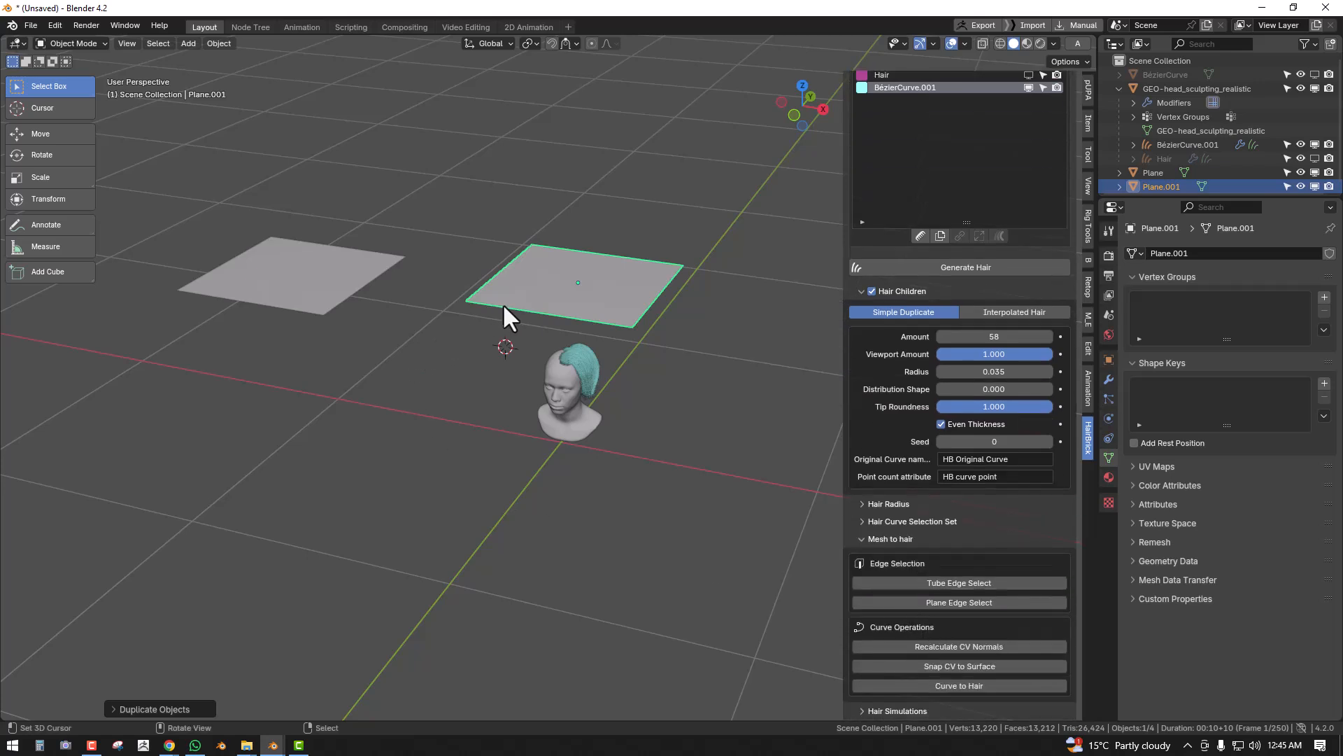
{"action": "key", "text": "Tab"}
{"action": "key", "text": "Tab"}
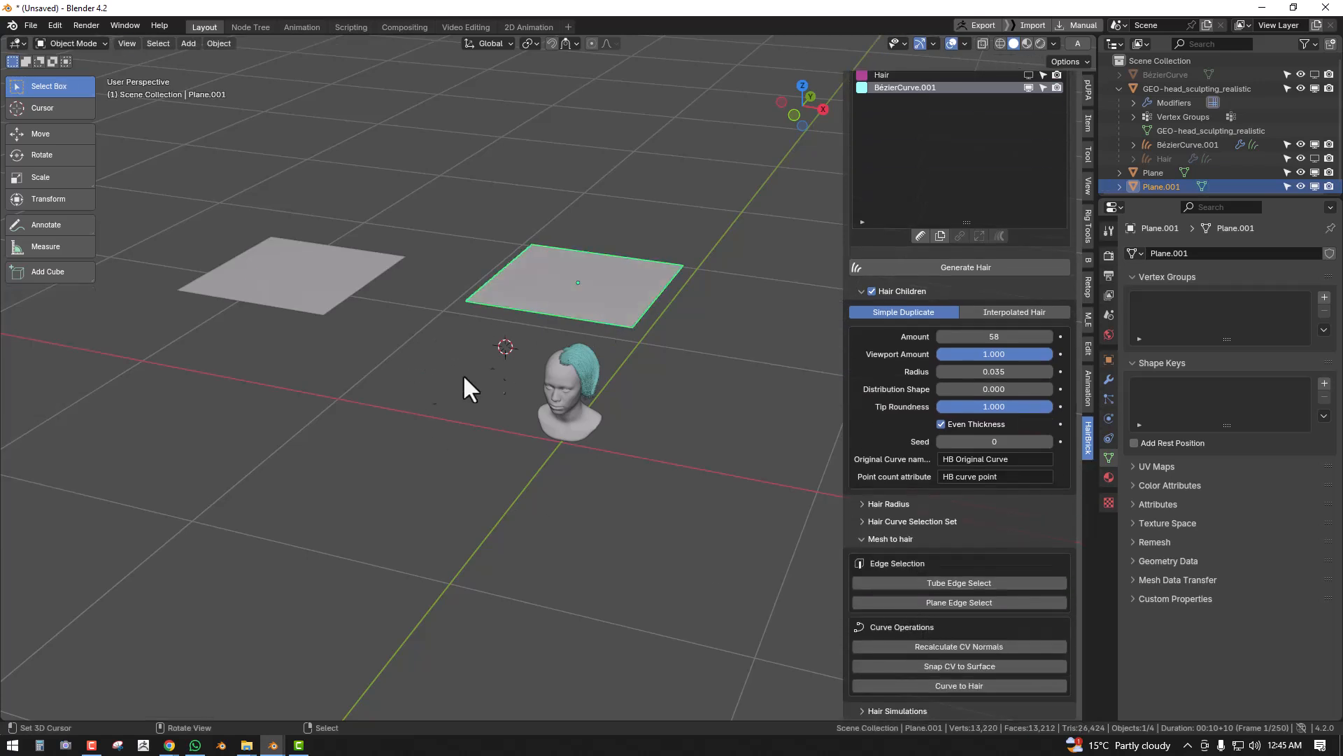
{"action": "key", "text": "shift+a"}
{"action": "mouse_move", "coordinate": [462, 367]}
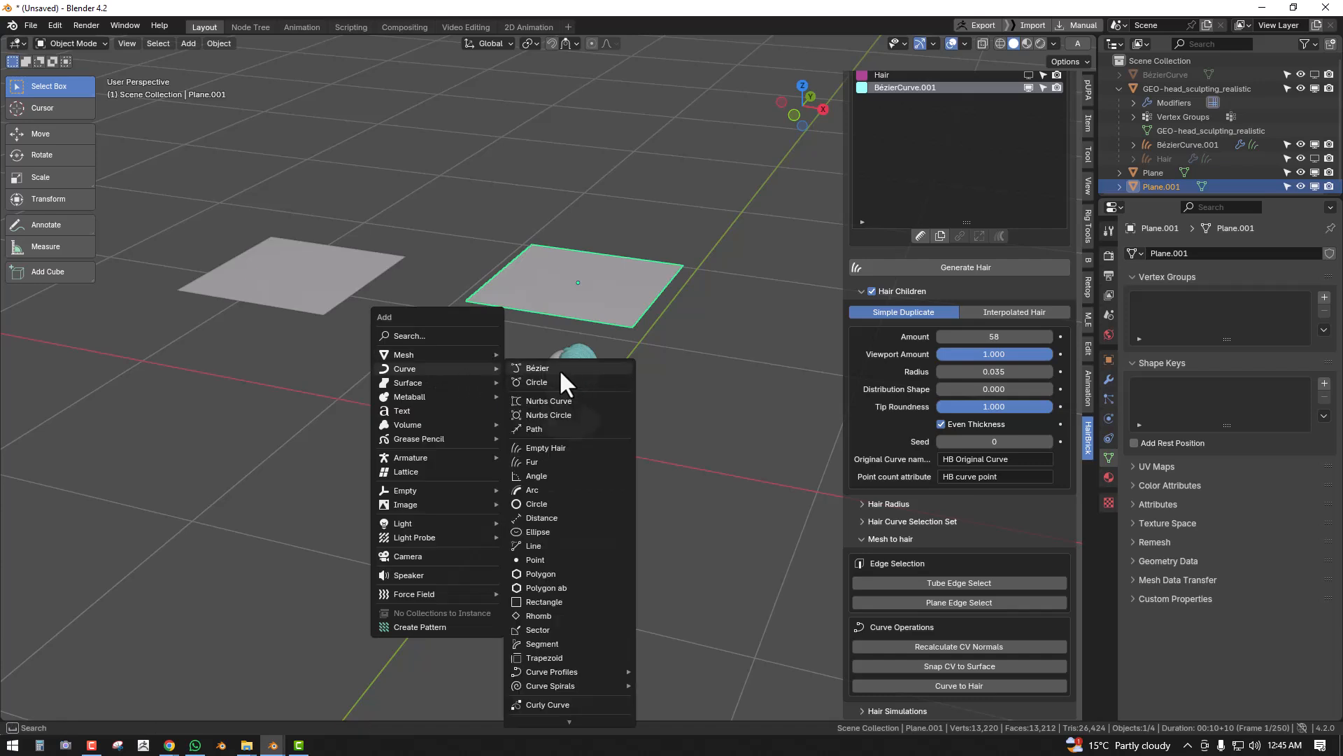
- Extrude the duplicated plane upward into a box and delete faces, leaving only its top and two opposite sides
{"action": "key", "text": "Tab"}
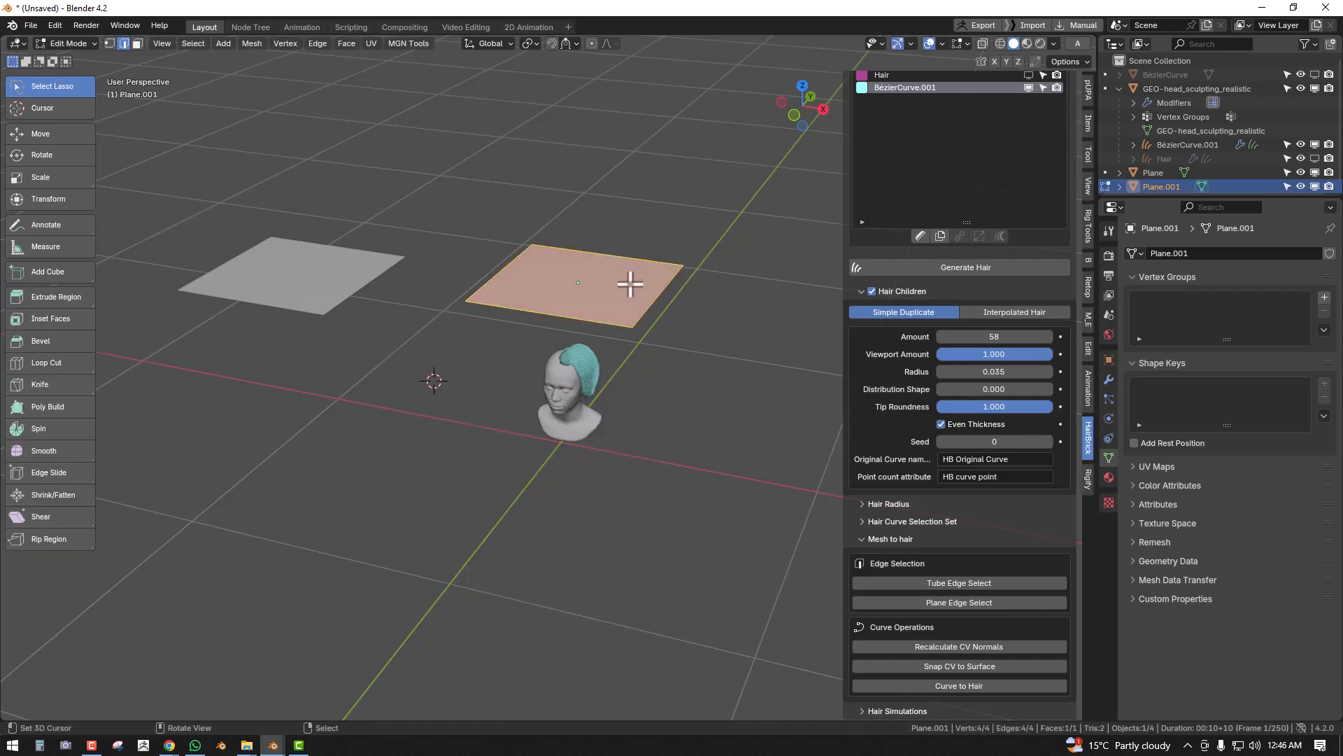
{"action": "key", "text": "e"}
{"action": "left_click", "coordinate": [629, 210]}
{"action": "mouse_move", "coordinate": [630, 210]}
{"action": "middle_mouse_down"}
{"action": "mouse_move", "coordinate": [648, 234]}
{"action": "mouse_move", "coordinate": [645, 219]}
{"action": "middle_mouse_up"}
{"action": "key", "text": "3"}
{"action": "middle_click_drag", "start_coordinate": [651, 279], "coordinate": [554, 338]}
{"action": "left_click", "coordinate": [555, 338]}
{"action": "key", "text": "x"}
{"action": "left_click", "coordinate": [601, 293]}
- Add 13 evenly spaced loop cuts to the top of the open box
{"action": "middle_click_drag", "start_coordinate": [600, 293], "coordinate": [512, 303]}
{"action": "key", "text": "ctrl+r"}
{"action": "scroll", "coordinate": [504, 305], "scroll_direction": "up", "scroll_amount": 12}
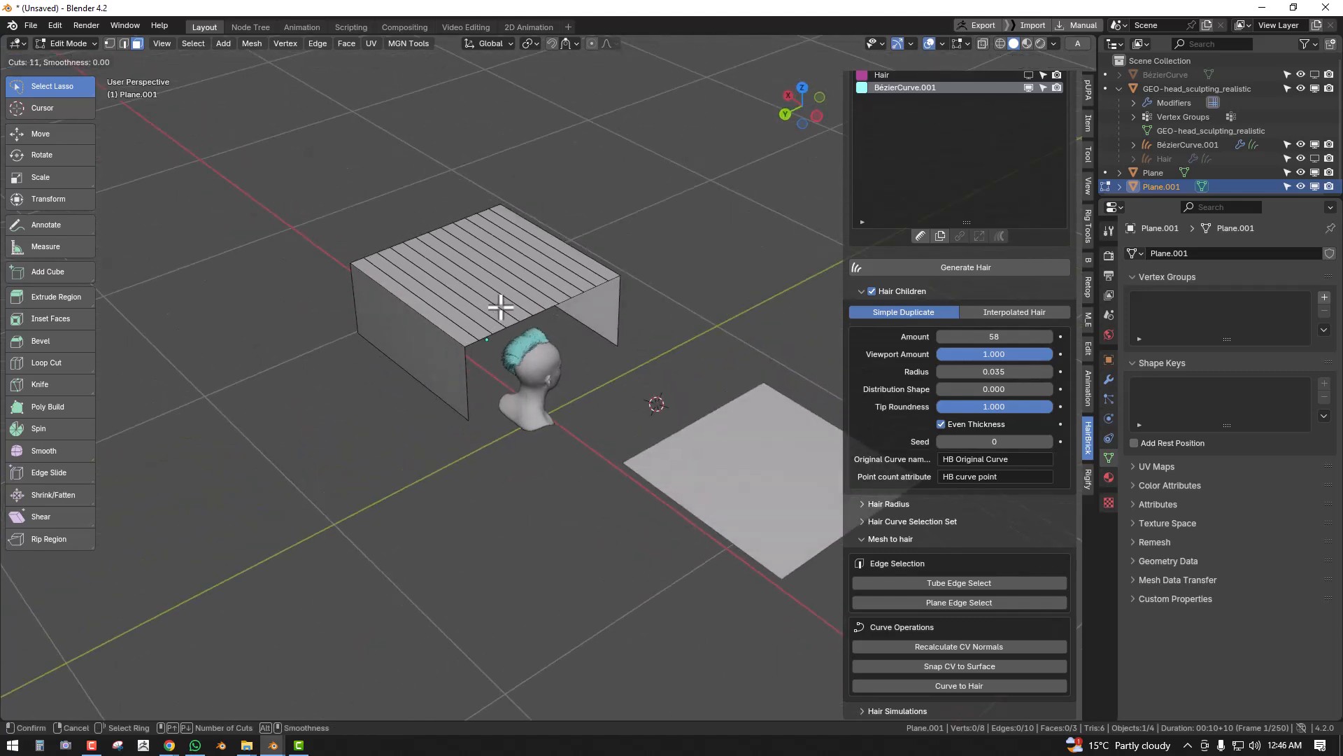
{"action": "left_click", "coordinate": [501, 306]}
{"action": "right_click", "coordinate": [495, 306]}
- Add evenly spaced lengthwise loop cuts to both side walls of the open box
{"action": "key", "text": "ctrl+r"}
{"action": "scroll", "coordinate": [459, 381], "scroll_direction": "down", "scroll_amount": 7}
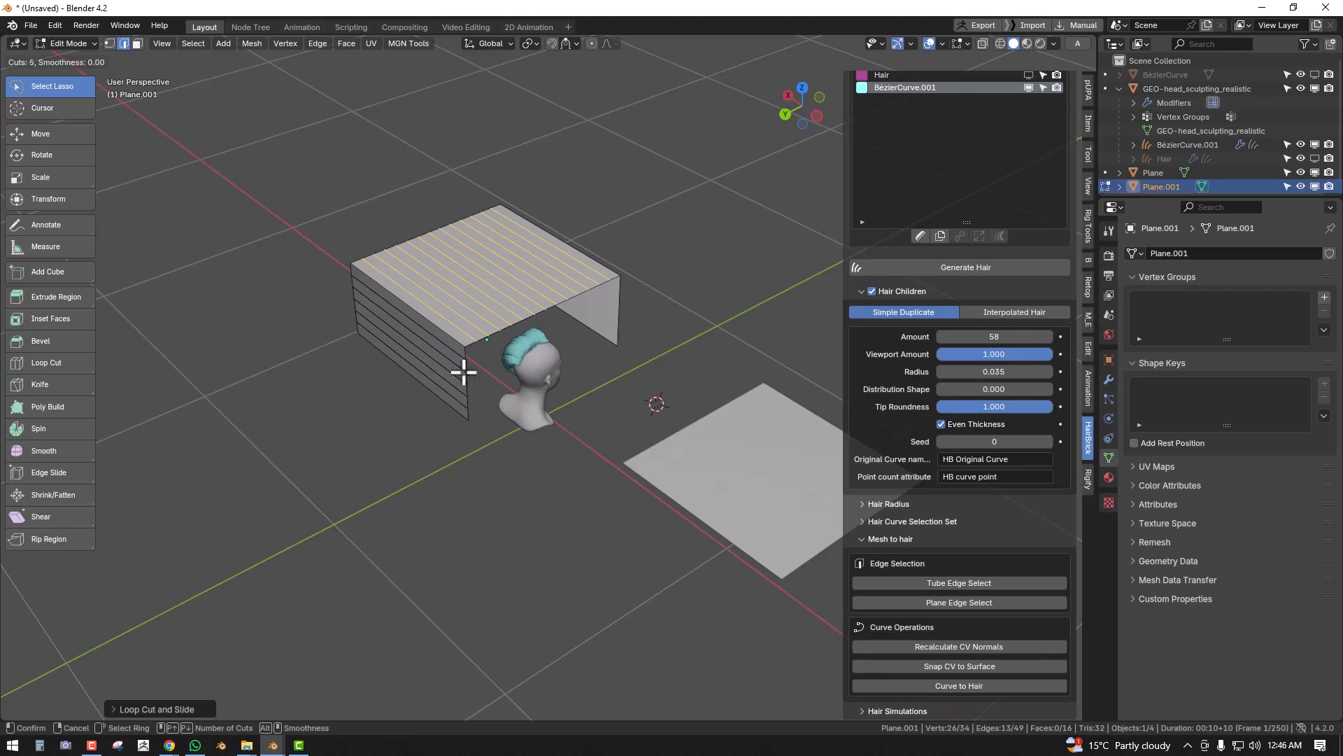
{"action": "left_click", "coordinate": [462, 372]}
{"action": "right_click", "coordinate": [463, 373]}
{"action": "middle_click_drag", "start_coordinate": [652, 330], "coordinate": [512, 326]}
{"action": "key", "text": "ctrl+r"}
{"action": "scroll", "coordinate": [502, 298], "scroll_direction": "up", "scroll_amount": 4}
{"action": "scroll", "coordinate": [502, 299], "scroll_direction": "up", "scroll_amount": 2}
{"action": "left_click", "coordinate": [504, 300]}
{"action": "right_click", "coordinate": [510, 298]}
- Stretch the whole open box along X and add eight crosswise loop cuts
{"action": "middle_click_drag", "start_coordinate": [571, 241], "coordinate": [526, 255]}
{"action": "key", "text": "a"}
{"action": "key", "text": "s"}
{"action": "key", "text": "x"}
{"action": "left_click", "coordinate": [749, 246]}
{"action": "key", "text": "ctrl+r"}
{"action": "scroll", "coordinate": [522, 266], "scroll_direction": "up", "scroll_amount": 7}
{"action": "left_click", "coordinate": [523, 266]}
{"action": "right_click", "coordinate": [525, 264]}
- Return to Object Mode, apply the box's rotation and scale, and reset its origin to the geometry
{"action": "key", "text": "Tab"}
{"action": "key", "text": "ctrl+a"}
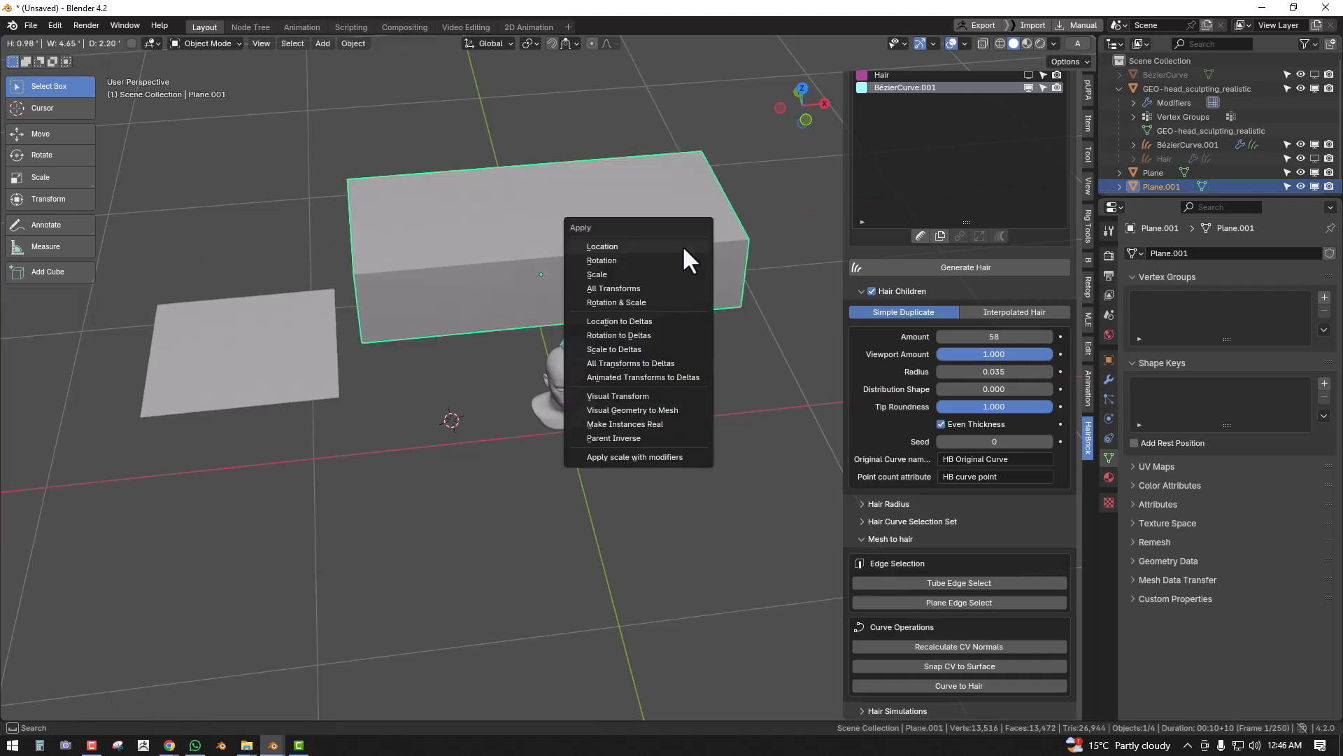
{"action": "left_click", "coordinate": [642, 304]}
{"action": "key", "text": "q"}
{"action": "left_click", "coordinate": [652, 215]}
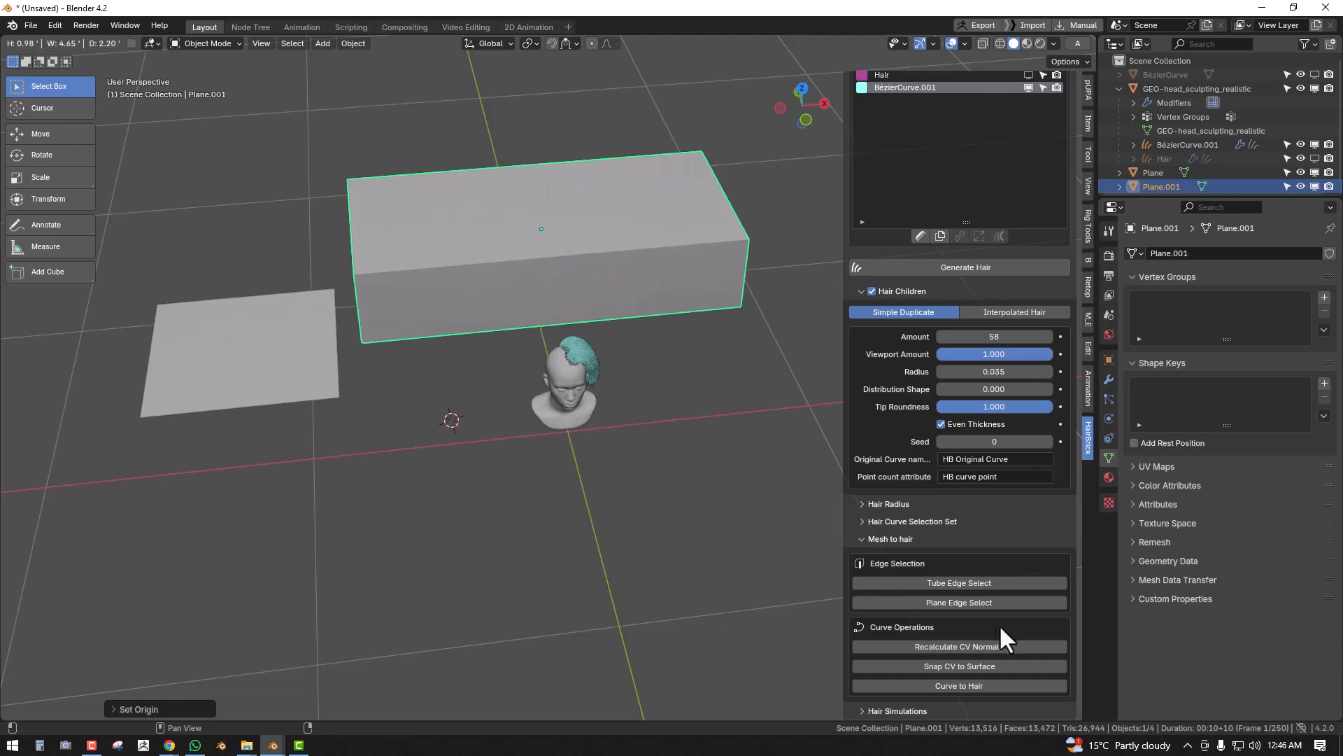
- Select the box's lengthwise edge loops with Plane Edge Select at a Length Threshold Factor of 0.92
{"action": "key", "text": "Tab"}
{"action": "left_click", "coordinate": [948, 601]}
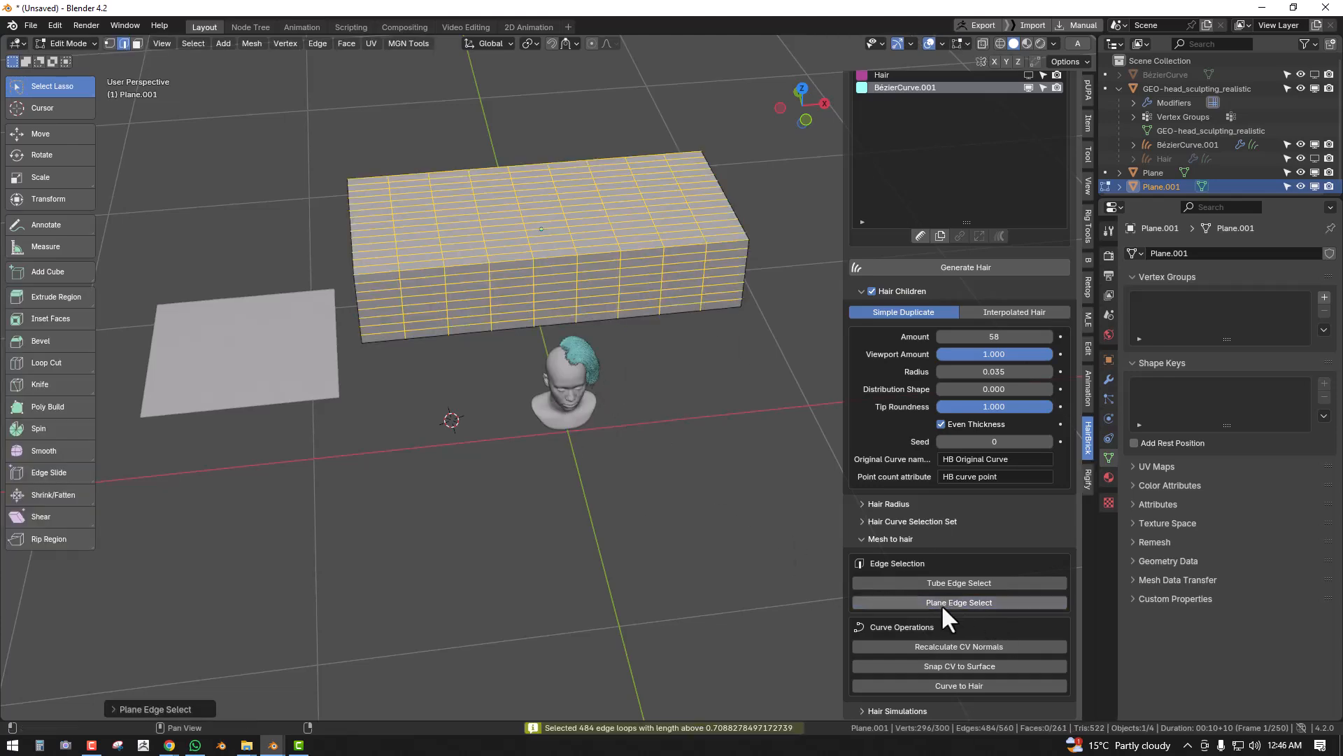
{"action": "middle_click_drag", "start_coordinate": [538, 371], "coordinate": [565, 366]}
{"action": "key", "text": "F9"}
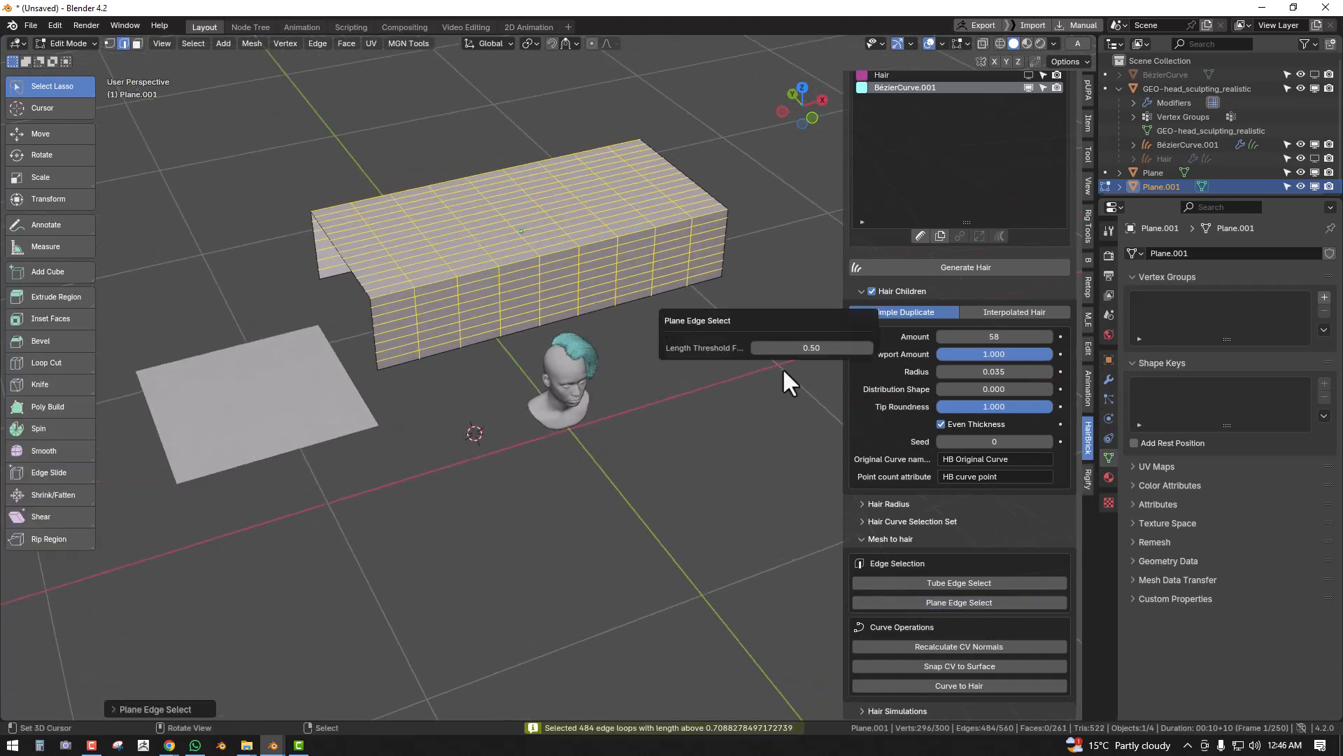
{"action": "left_click_drag", "start_coordinate": [810, 351], "coordinate": [843, 351]}
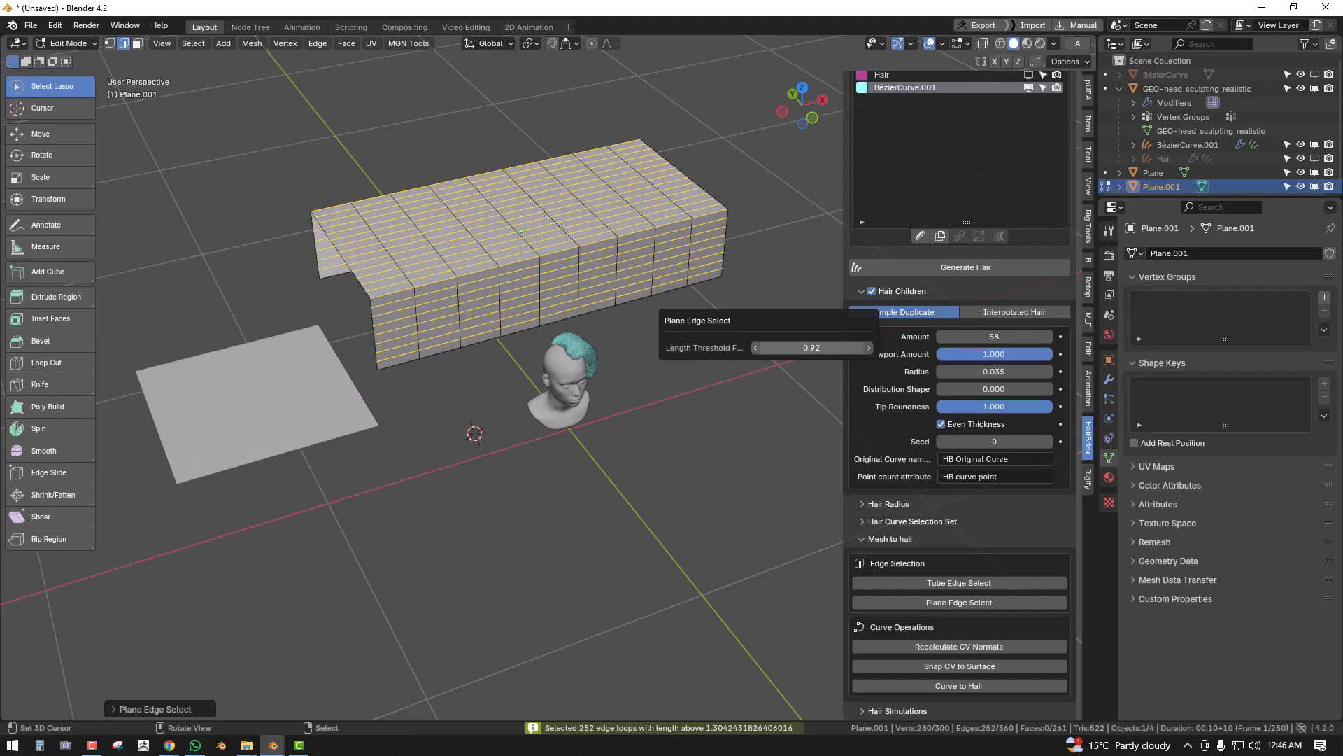
- Duplicate the selected edge loops in place and return to Object Mode
{"action": "middle_click_drag", "start_coordinate": [372, 360], "coordinate": [691, 380]}
{"action": "key", "text": "shift+d"}
{"action": "right_click", "coordinate": [527, 309]}
{"action": "key", "text": "Tab"}
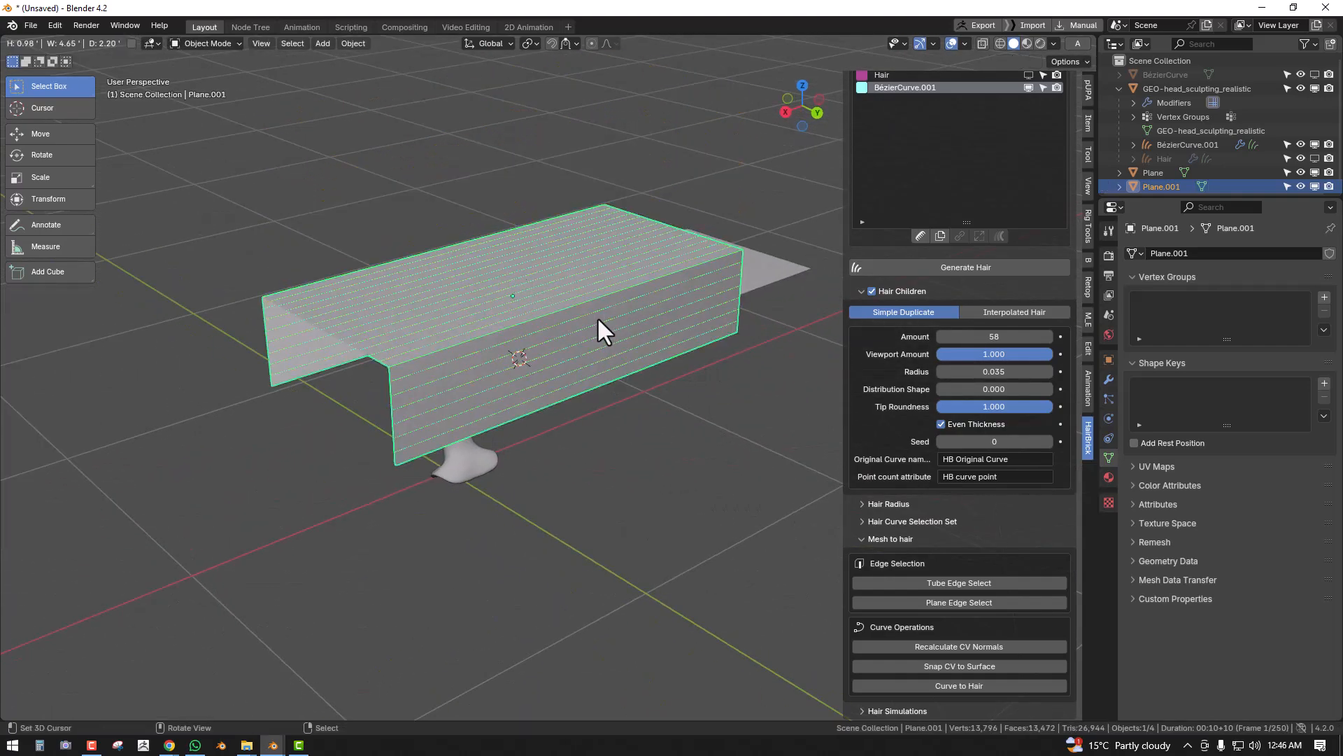
- Stretch the original flat plane along X and add seven lengthwise loop cuts
{"action": "middle_click_drag", "start_coordinate": [605, 323], "coordinate": [759, 328]}
{"action": "left_click", "coordinate": [185, 332]}
{"action": "middle_click_drag", "start_coordinate": [252, 392], "coordinate": [636, 368]}
{"action": "key", "text": "s"}
{"action": "key", "text": "x"}
{"action": "left_click", "coordinate": [247, 261]}
{"action": "key", "text": "Tab"}
{"action": "key", "text": "ctrl+r"}
{"action": "scroll", "coordinate": [222, 230], "scroll_direction": "up", "scroll_amount": 6}
{"action": "left_click", "coordinate": [222, 231]}
{"action": "right_click", "coordinate": [223, 231]}
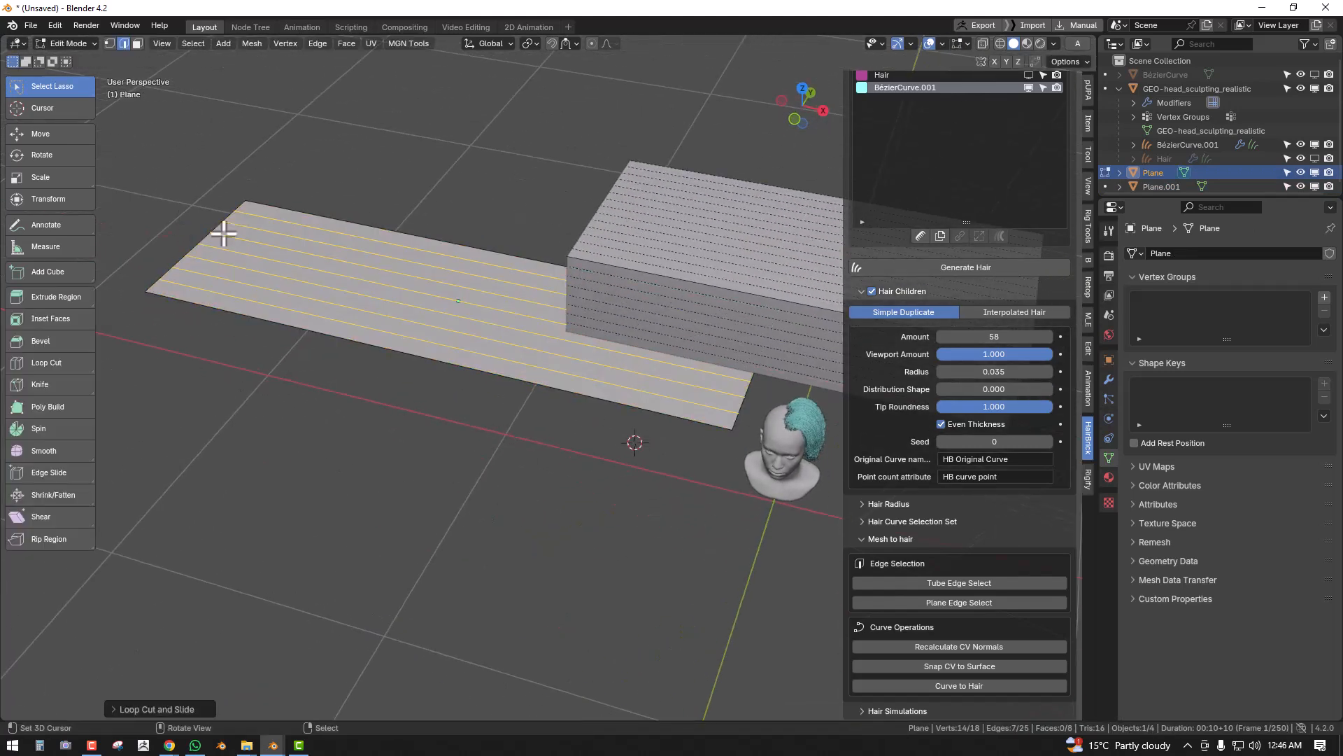
- Leave Edit Mode and delete both the flat plane and the open box
{"action": "key", "text": "alt+a"}
{"action": "key", "text": "Tab"}
{"action": "left_click", "coordinate": [700, 262], "text": "shift"}
{"action": "key", "text": "x"}
{"action": "left_click", "coordinate": [694, 263]}
- Add a Bézier curve at the top of the head from the front view
{"action": "key", "text": "KP_1"}
{"action": "middle_click_drag", "start_coordinate": [775, 443], "coordinate": [531, 242], "text": "shift"}
{"action": "scroll", "coordinate": [530, 242], "scroll_direction": "up", "scroll_amount": 6}
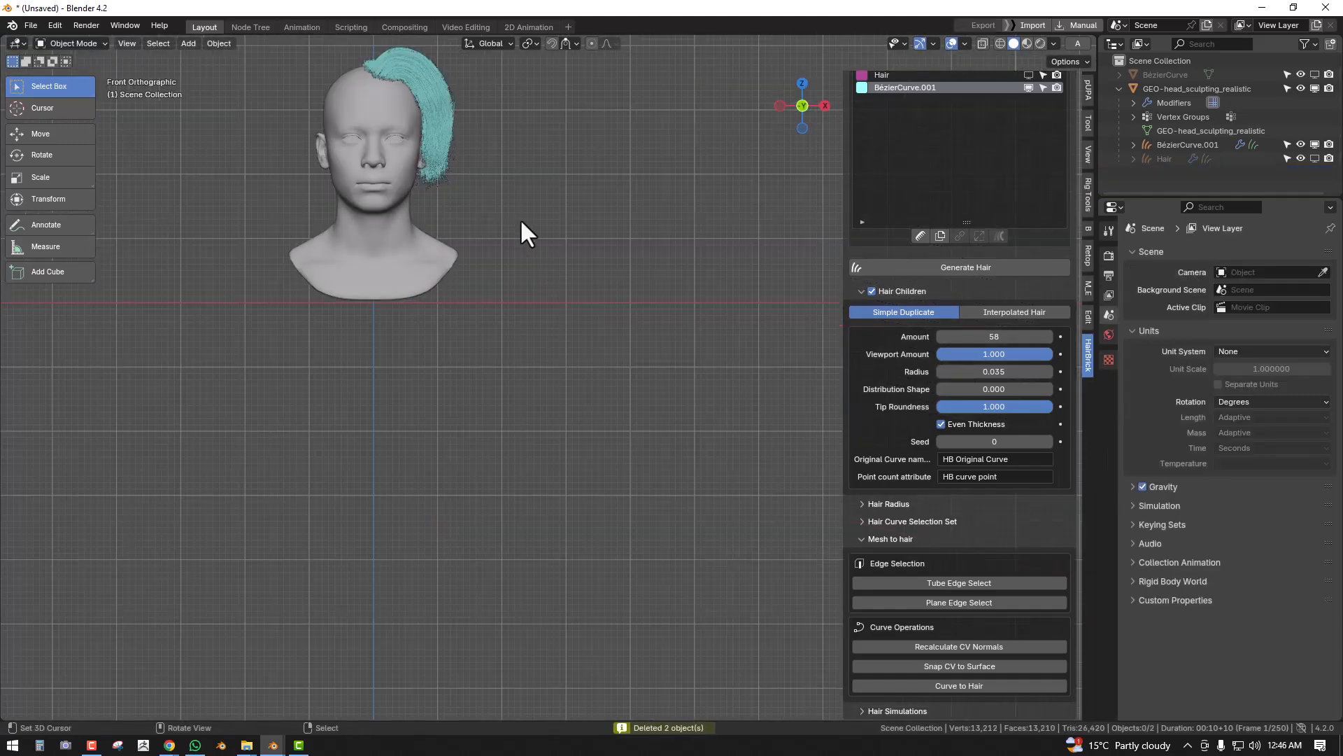
{"action": "middle_click_drag", "start_coordinate": [392, 112], "coordinate": [661, 454], "text": "shift"}
{"action": "scroll", "coordinate": [661, 453], "scroll_direction": "up", "scroll_amount": 1}
{"action": "key", "text": "shift+a"}
{"action": "mouse_move", "coordinate": [654, 314]}
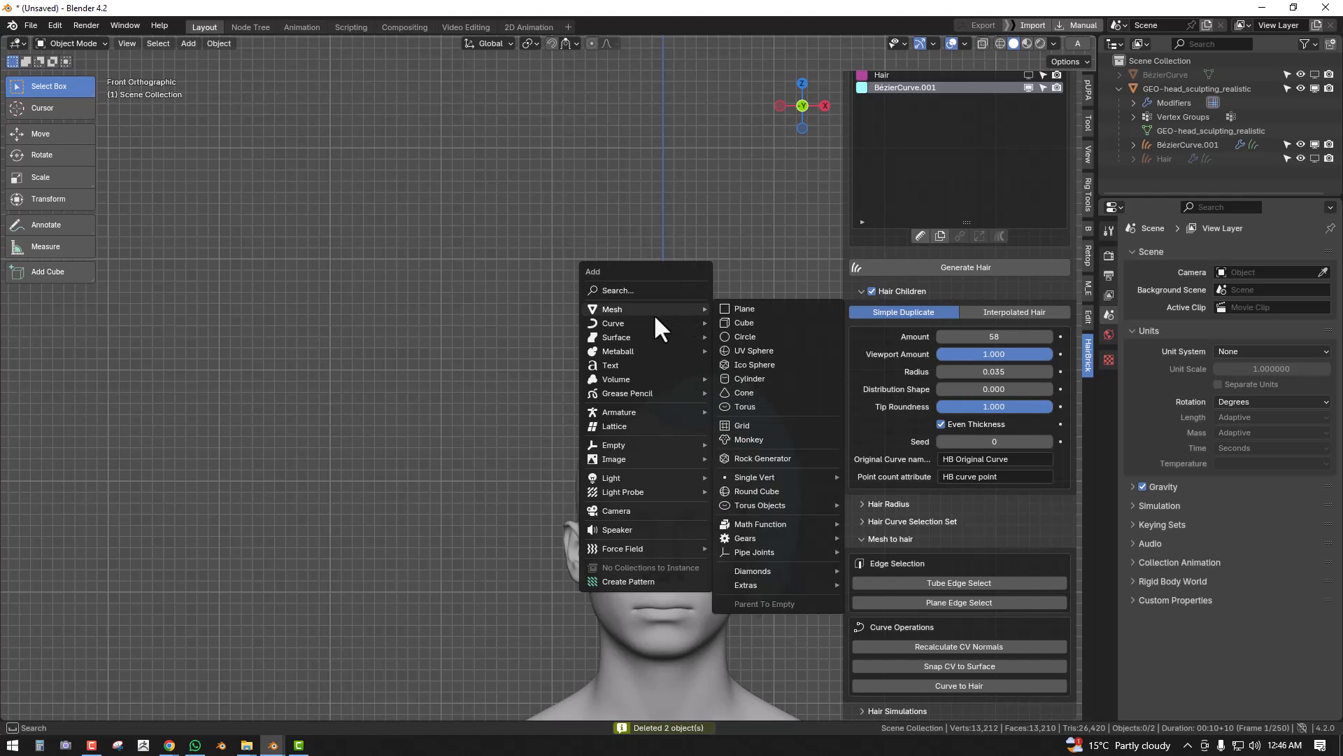
{"action": "left_click", "coordinate": [747, 322]}
{"action": "middle_click_drag", "start_coordinate": [630, 363], "coordinate": [595, 402]}
{"action": "scroll", "coordinate": [595, 402], "scroll_direction": "down", "scroll_amount": 4}
- Scale the new Bézier curve down in Object Mode to roughly the width of the head
{"action": "key", "text": "Tab"}
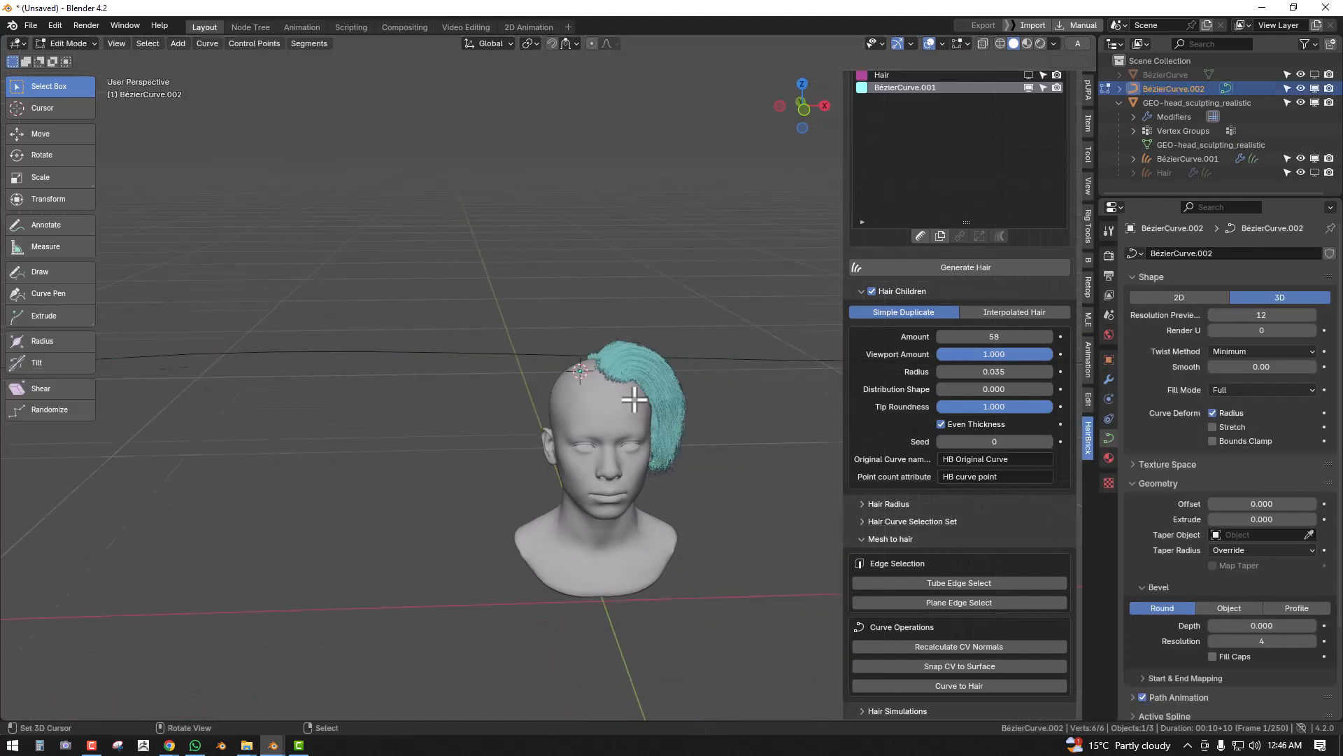
{"action": "scroll", "coordinate": [633, 396], "scroll_direction": "down", "scroll_amount": 4}
{"action": "key", "text": "s"}
{"action": "right_click", "coordinate": [742, 436]}
{"action": "key", "text": "Tab"}
{"action": "key", "text": "s"}
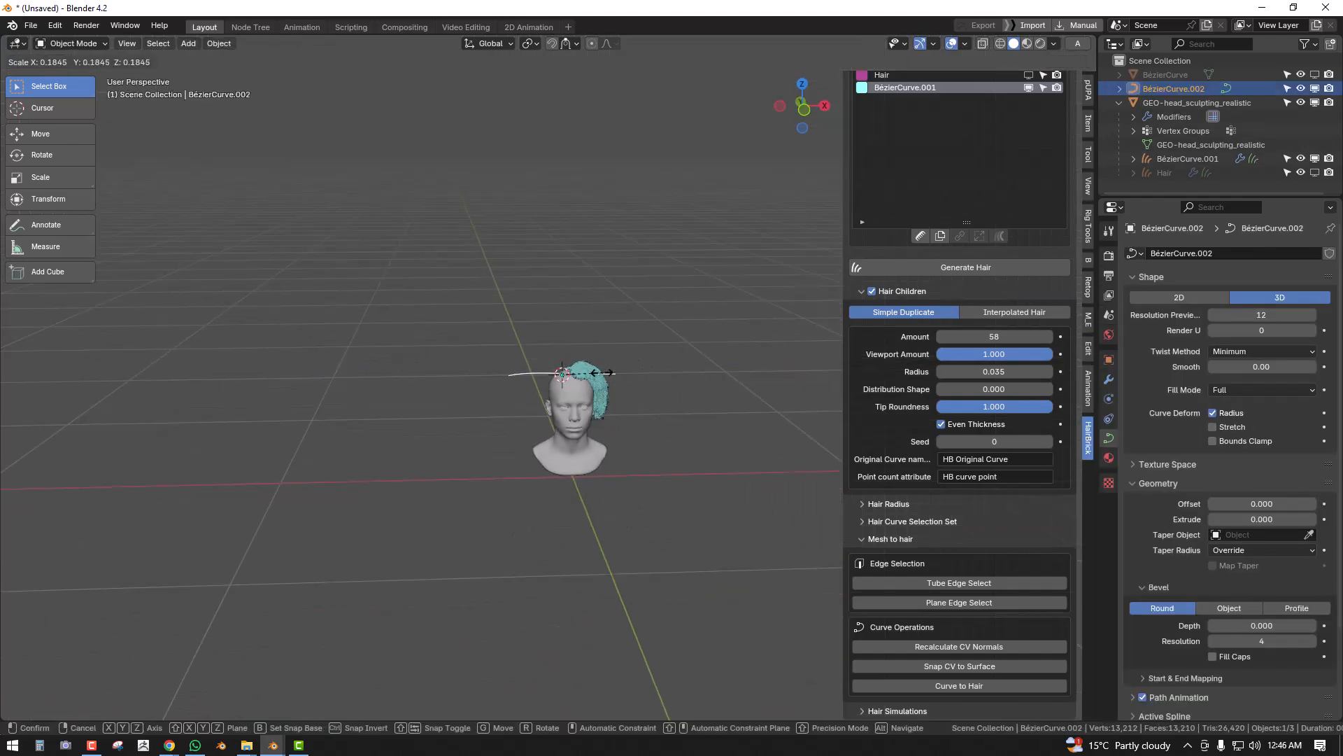
{"action": "left_click", "coordinate": [551, 369]}
- Edit the curve's points from the front view so it runs from the top of the head outward to the side
{"action": "key", "text": "KP_1"}
{"action": "scroll", "coordinate": [548, 375], "scroll_direction": "up", "scroll_amount": 6}
{"action": "key", "text": "Tab"}
{"action": "key", "text": "g"}
{"action": "left_click", "coordinate": [586, 407]}
{"action": "key", "text": "alt+a"}
{"action": "left_click", "coordinate": [480, 405]}
{"action": "key", "text": "g"}
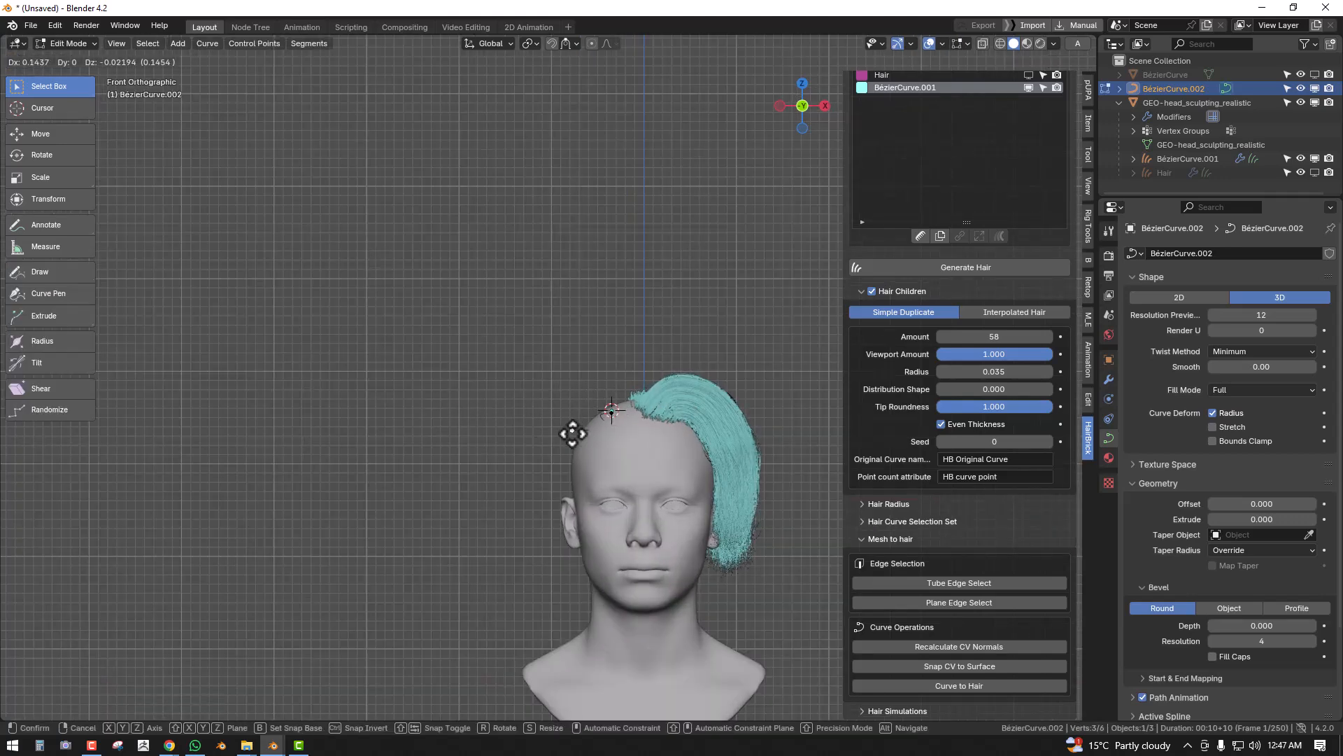
{"action": "left_click", "coordinate": [540, 418]}
{"action": "key", "text": "Tab"}
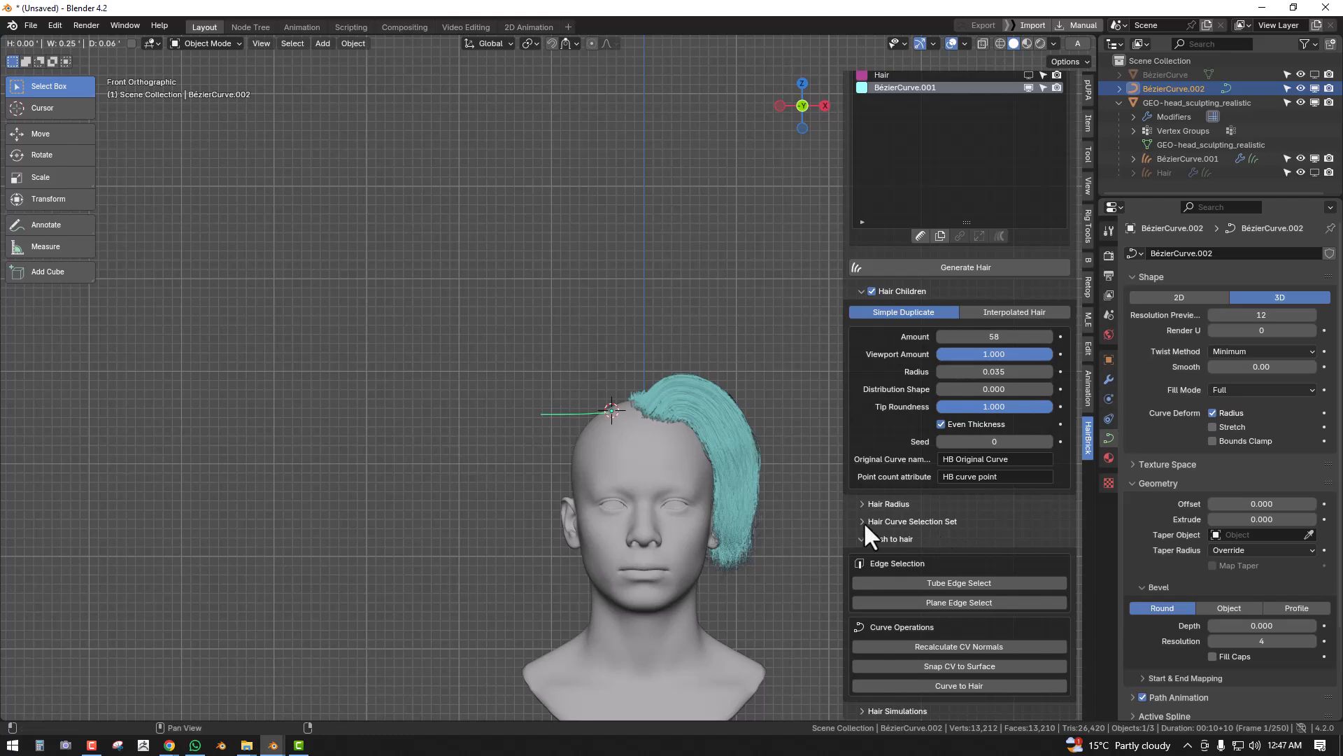
- Select the teal BézierCurve.001 hair and remove it from the Hair Bricks hair list
{"action": "middle_click_drag", "start_coordinate": [680, 385], "coordinate": [894, 511]}
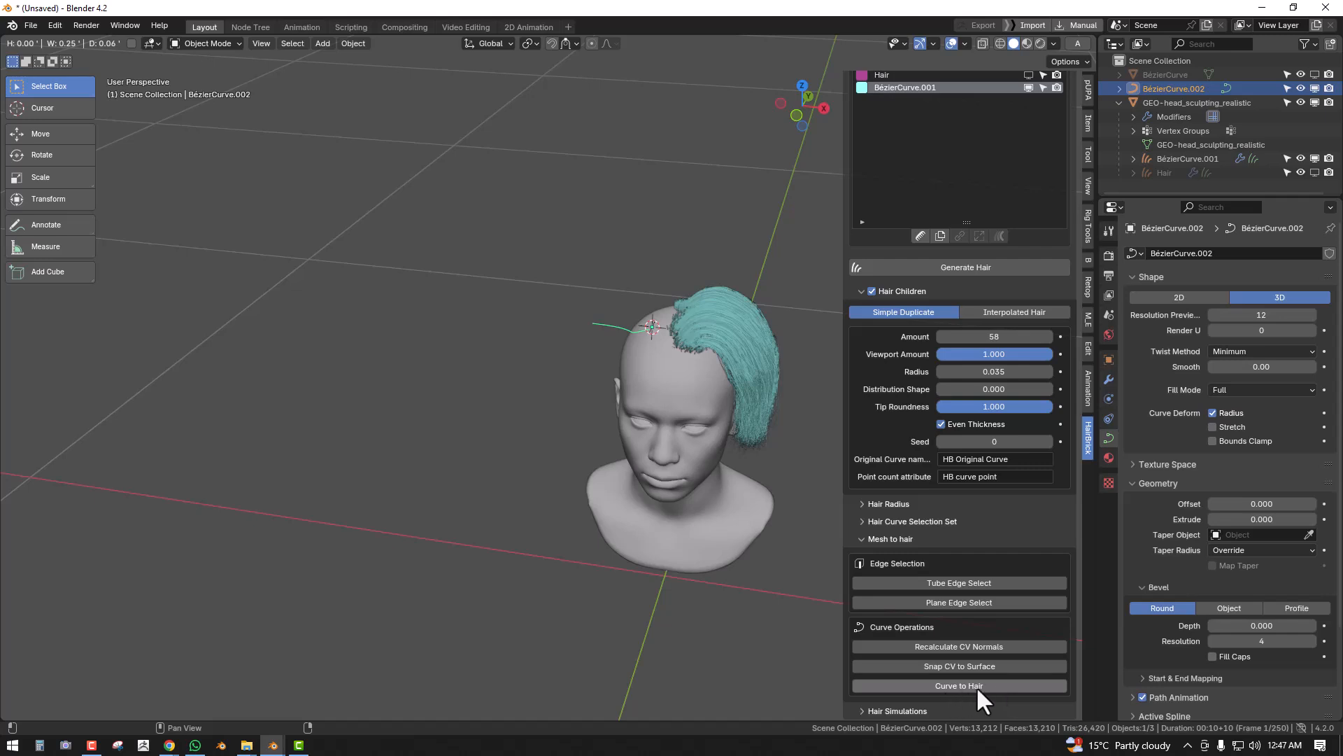
{"action": "middle_click_drag", "start_coordinate": [669, 404], "coordinate": [573, 397], "text": "shift"}
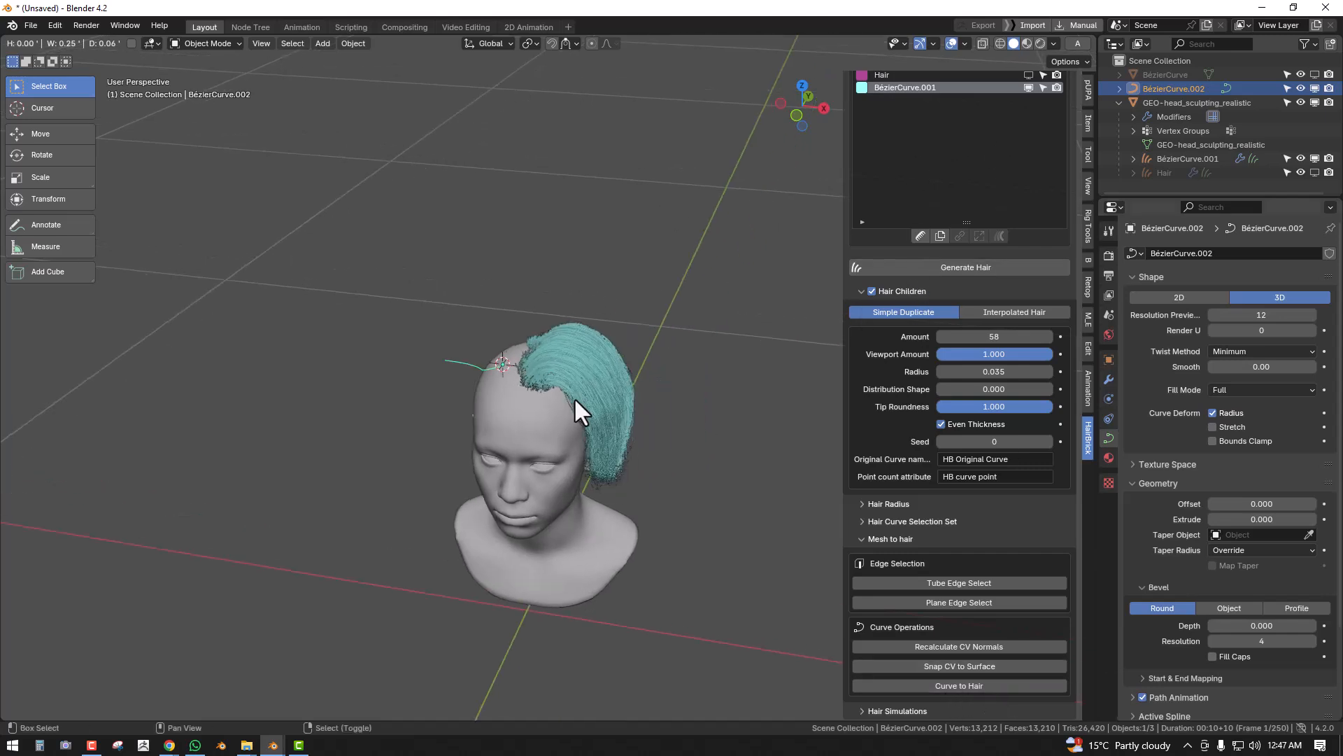
{"action": "left_click", "coordinate": [896, 540]}
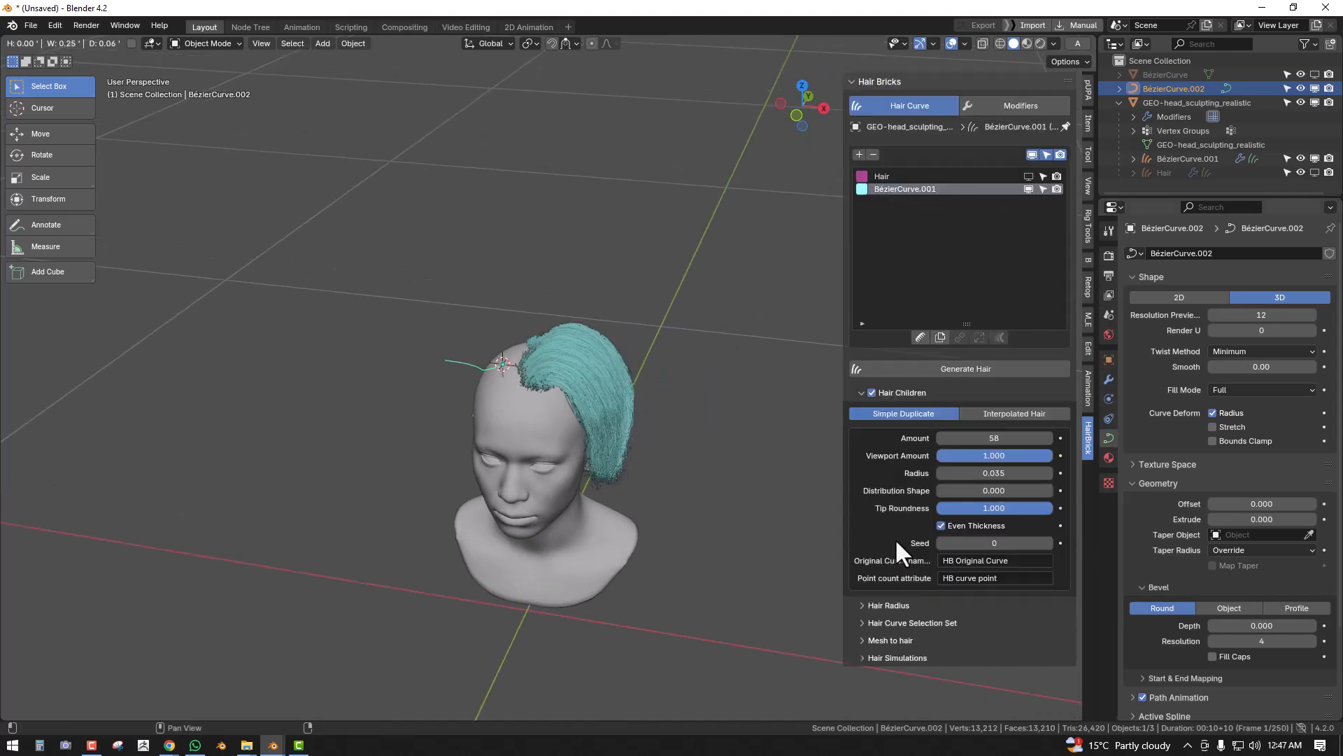
{"action": "left_click", "coordinate": [609, 365]}
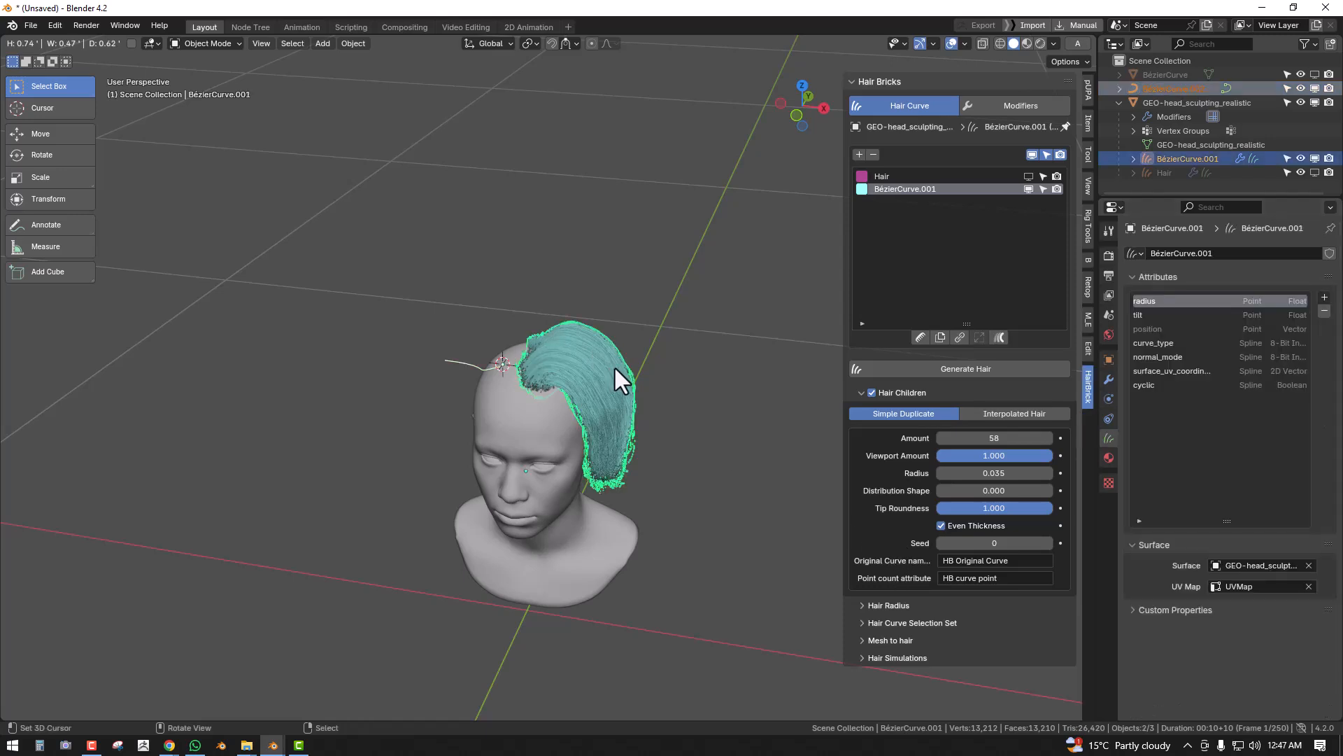
{"action": "key", "text": "x"}
{"action": "left_click", "coordinate": [873, 154]}
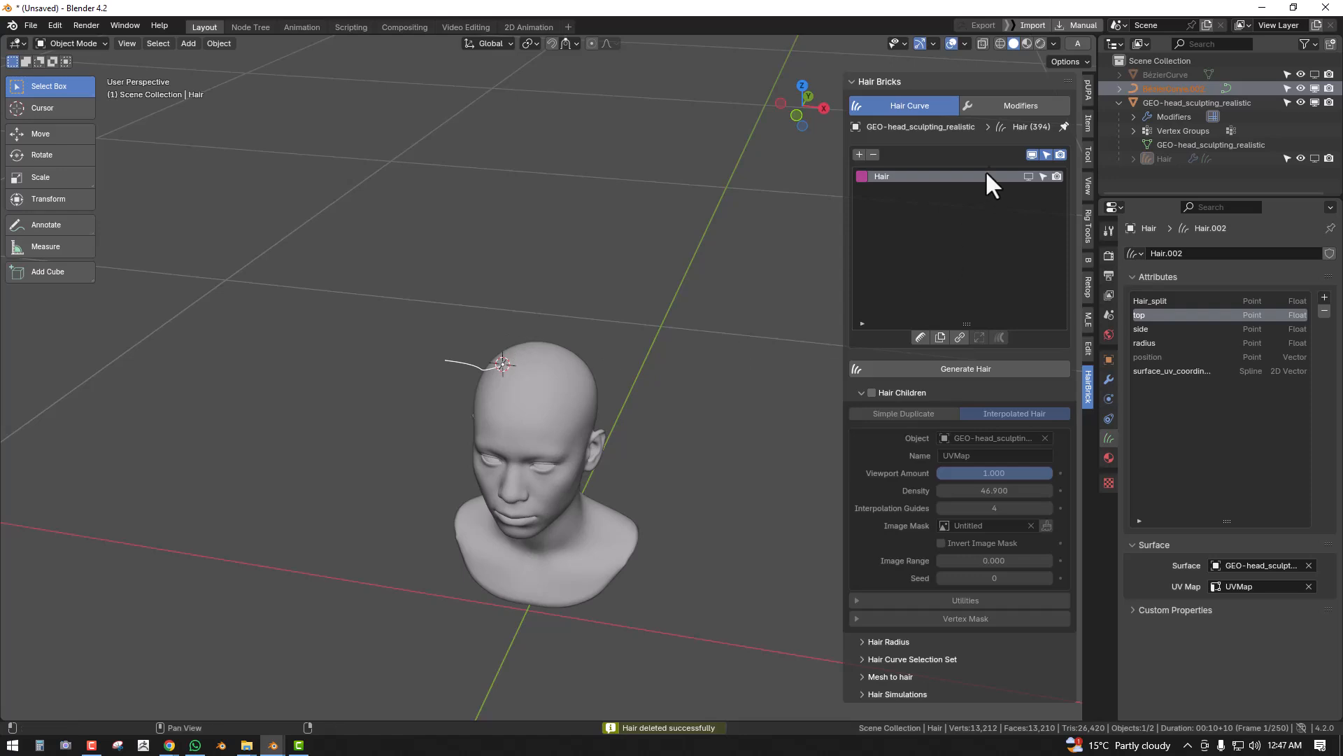
- Delete the leftover Bézier curve beside the head and show the Hair system in the viewport
{"action": "left_click", "coordinate": [861, 393]}
{"action": "key", "text": "KP_1"}
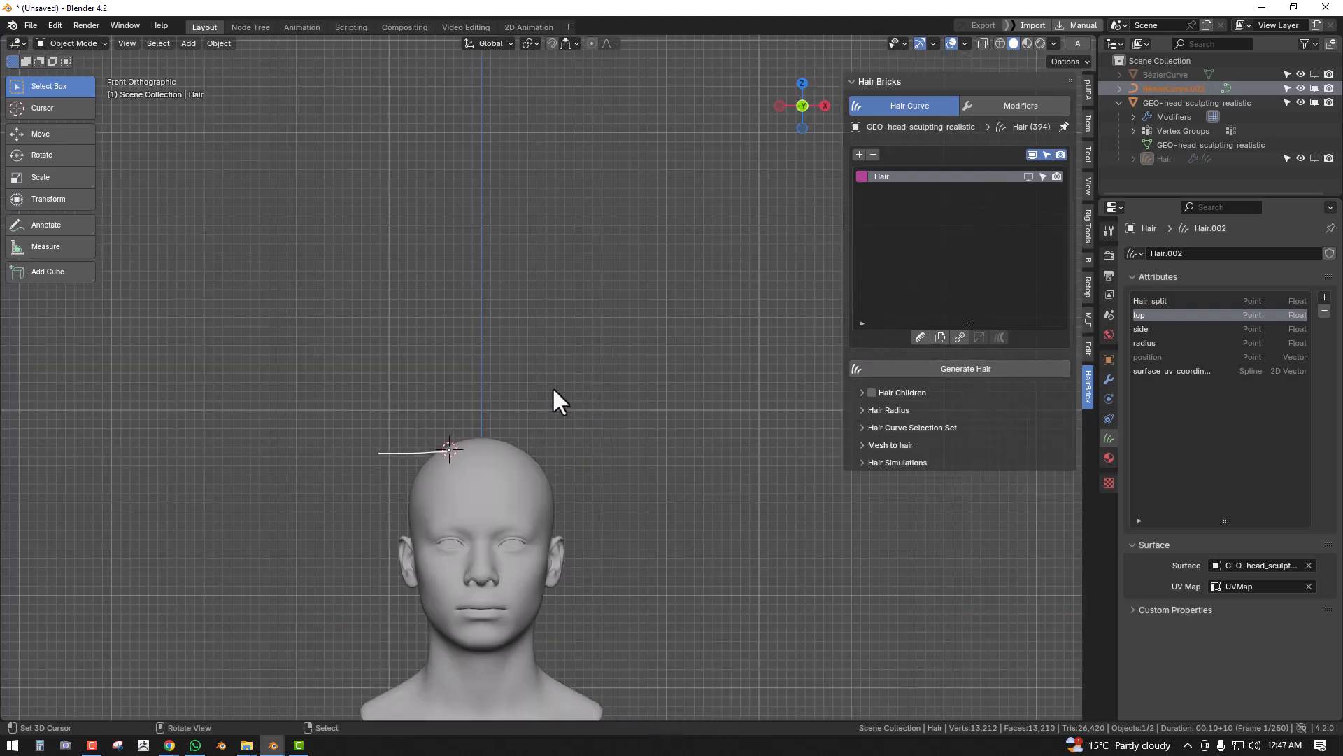
{"action": "key", "text": "Delete"}
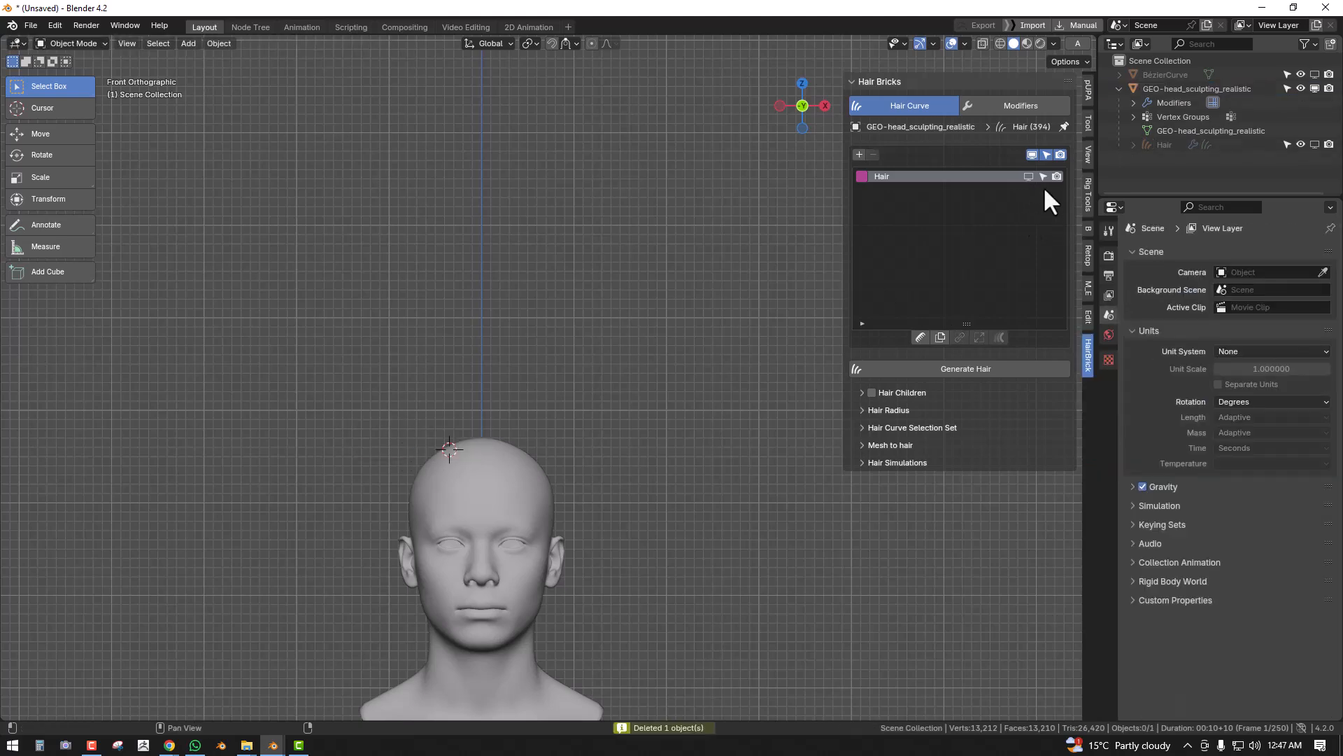
{"action": "left_click", "coordinate": [1028, 177]}
{"action": "middle_click_drag", "start_coordinate": [667, 287], "coordinate": [977, 151]}
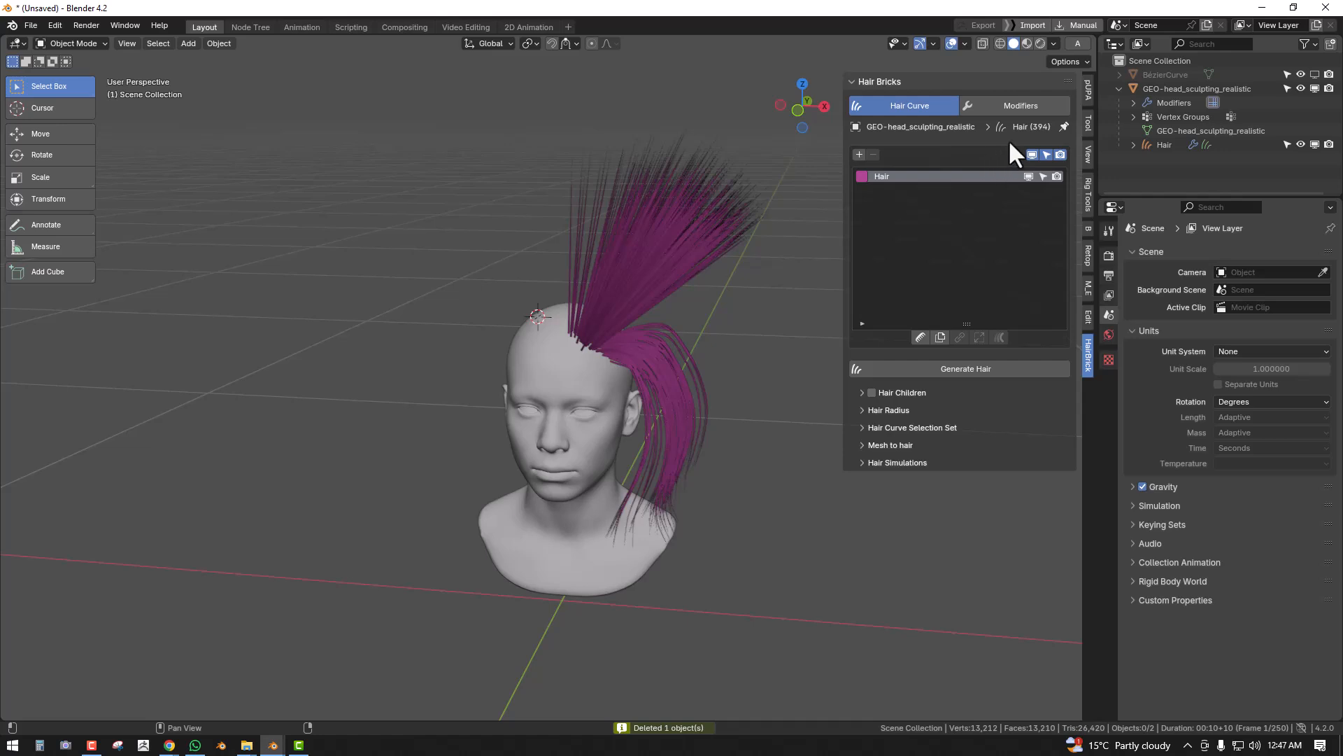
- Add an EndCap modifier from the Hair Bricks Effects category to the Hair system
{"action": "left_click", "coordinate": [1005, 110]}
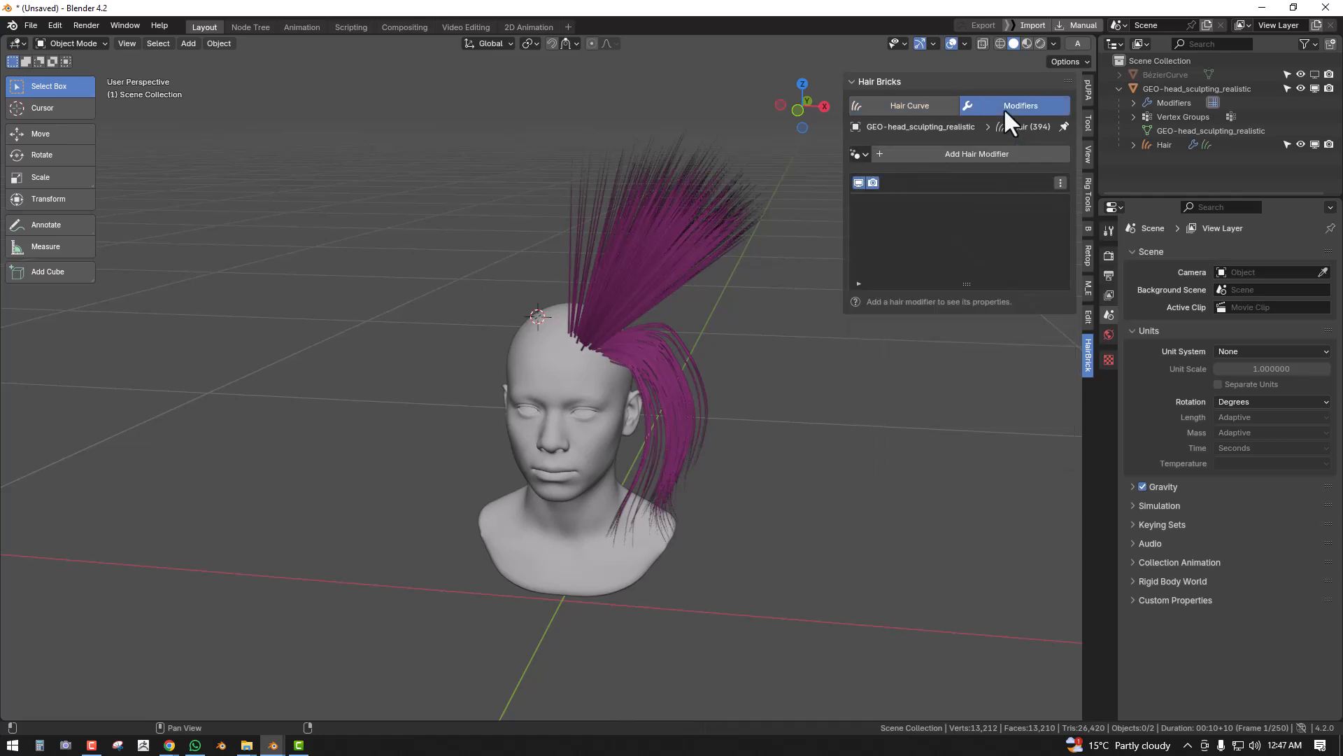
{"action": "left_click", "coordinate": [950, 153]}
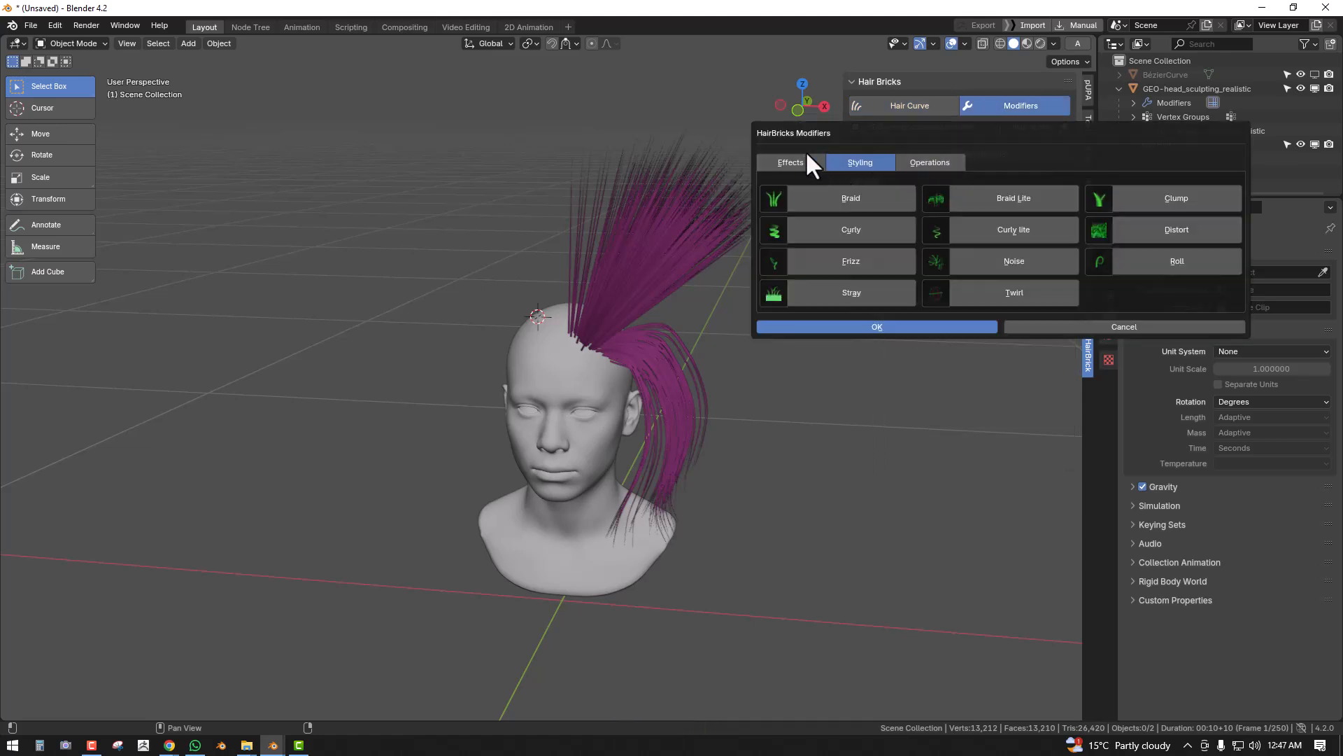
{"action": "left_click", "coordinate": [791, 162]}
{"action": "left_click_drag", "start_coordinate": [893, 139], "coordinate": [571, 176]}
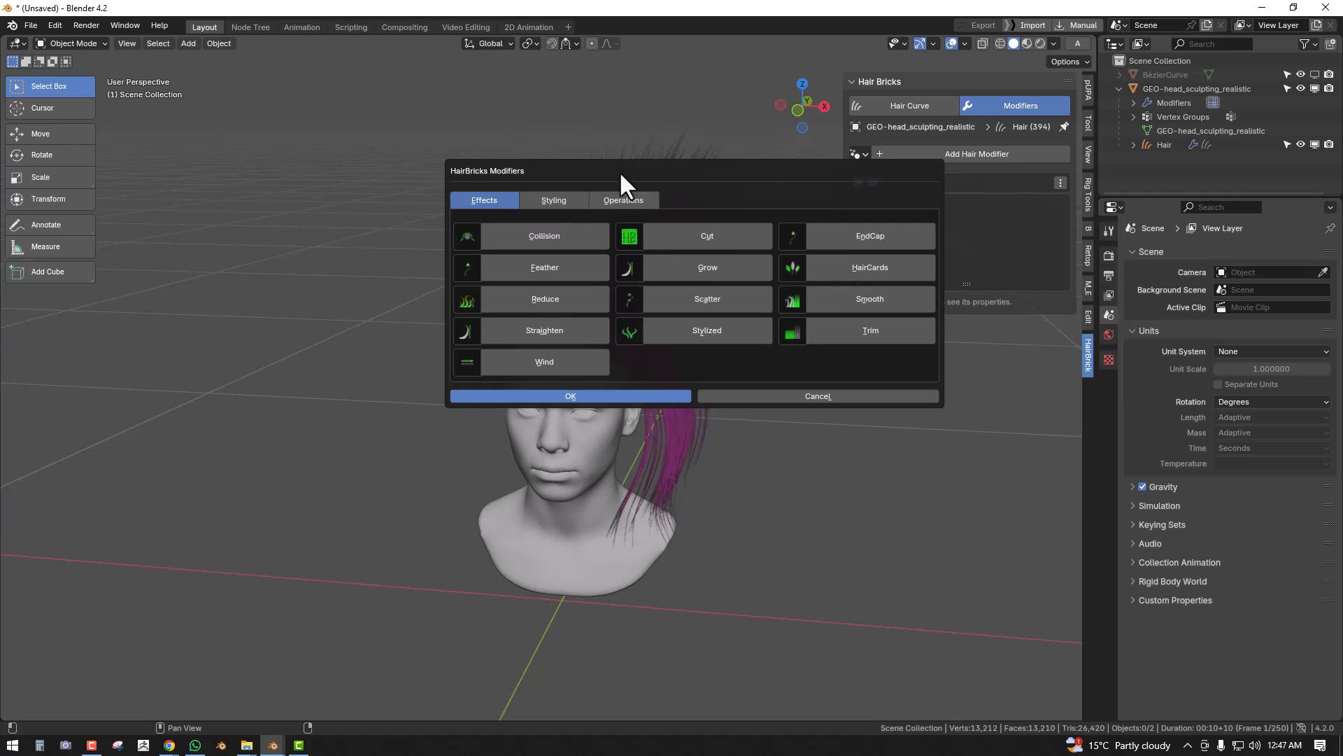
{"action": "left_click_drag", "start_coordinate": [620, 171], "coordinate": [637, 180]}
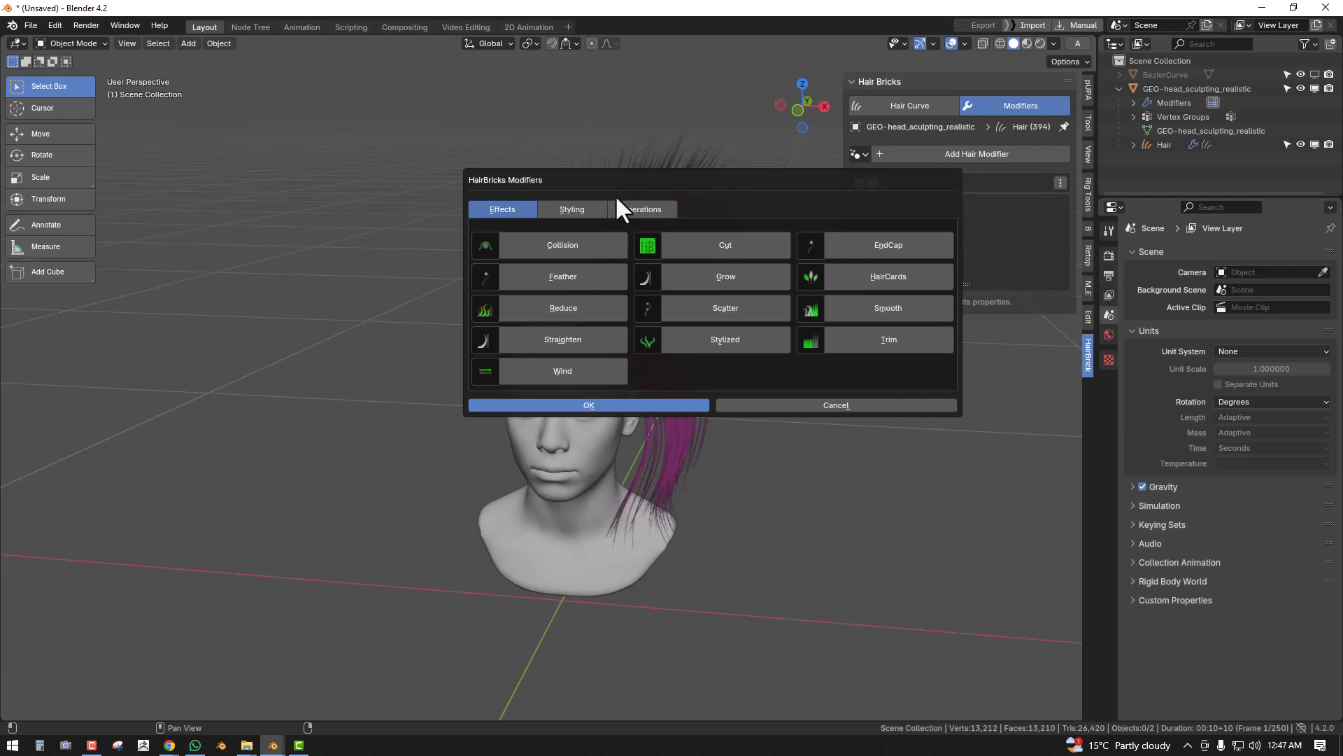
{"action": "left_click", "coordinate": [884, 245]}
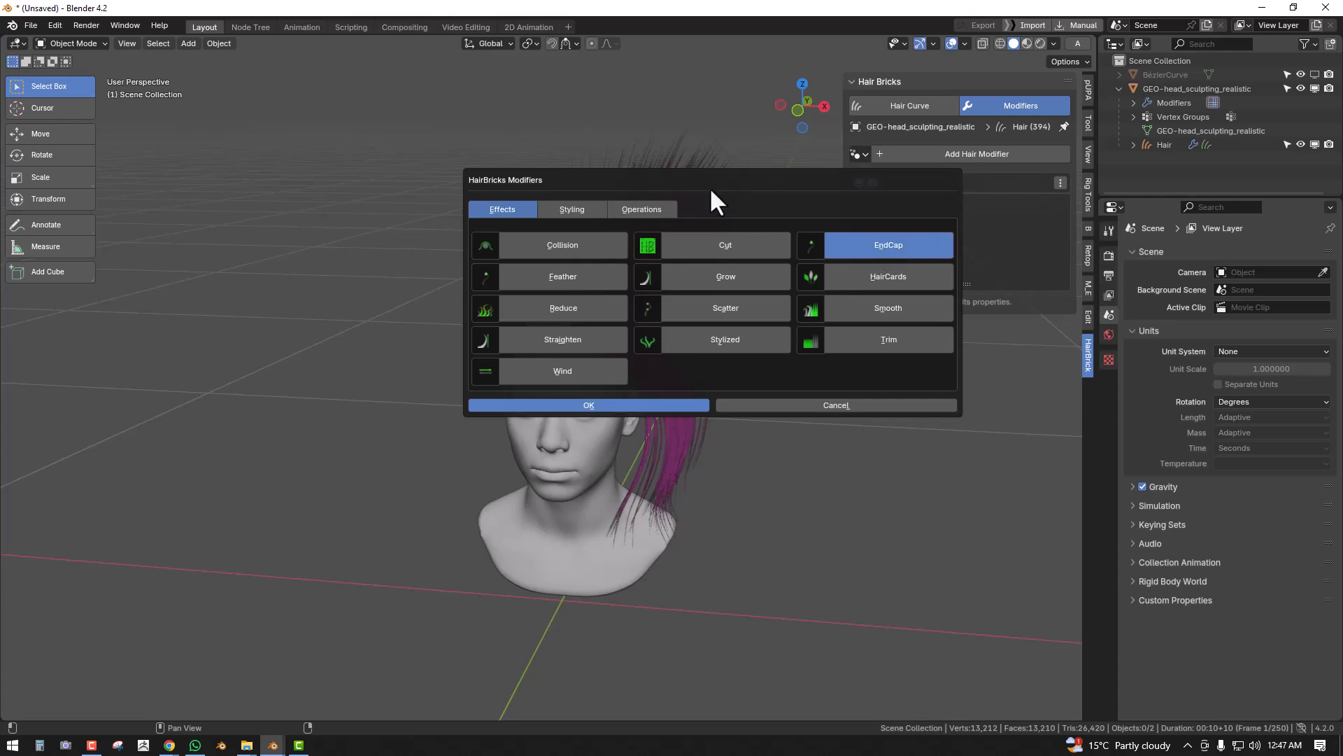
{"action": "key", "text": "Return"}
{"action": "scroll", "coordinate": [621, 240], "scroll_direction": "up", "scroll_amount": 1}
- Place the 3D cursor beside the head, add a UV sphere there and scale it down to about 0.82' across
{"action": "right_click", "coordinate": [269, 284], "text": "shift"}
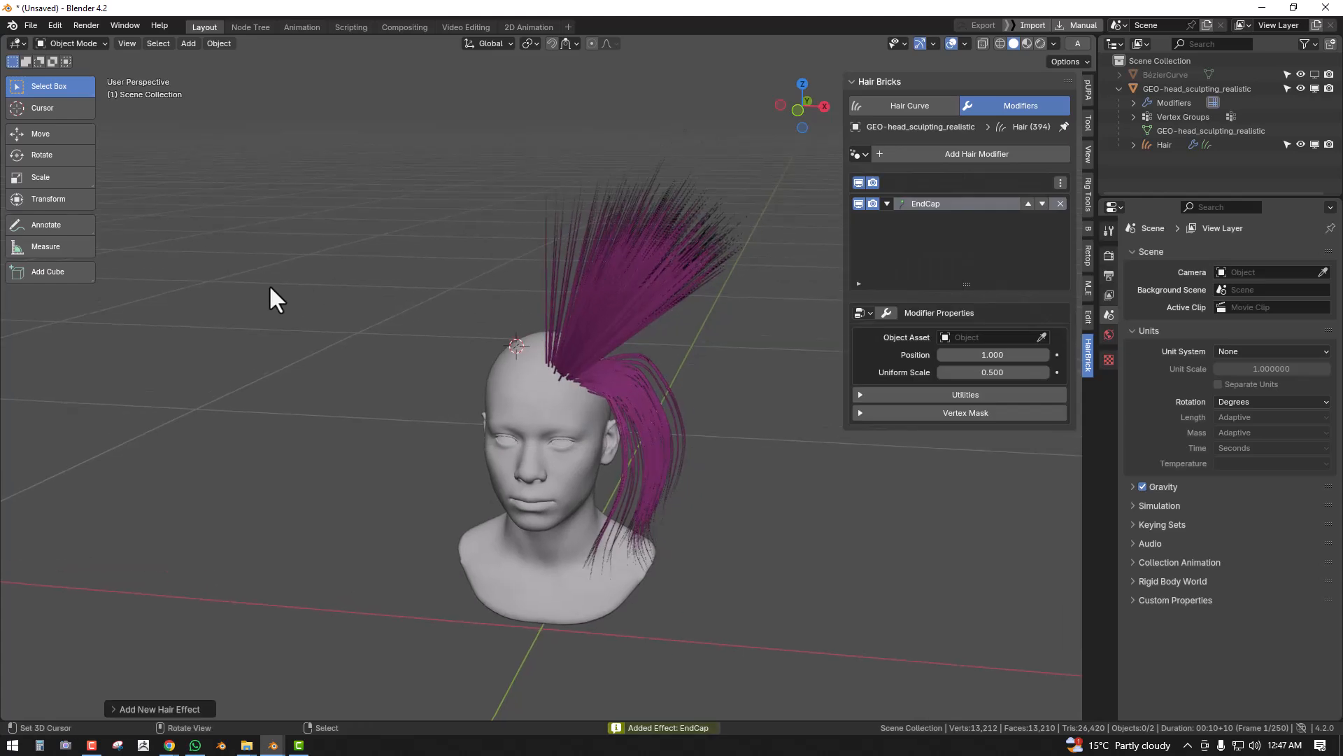
{"action": "key", "text": "shift+a"}
{"action": "mouse_move", "coordinate": [410, 241]}
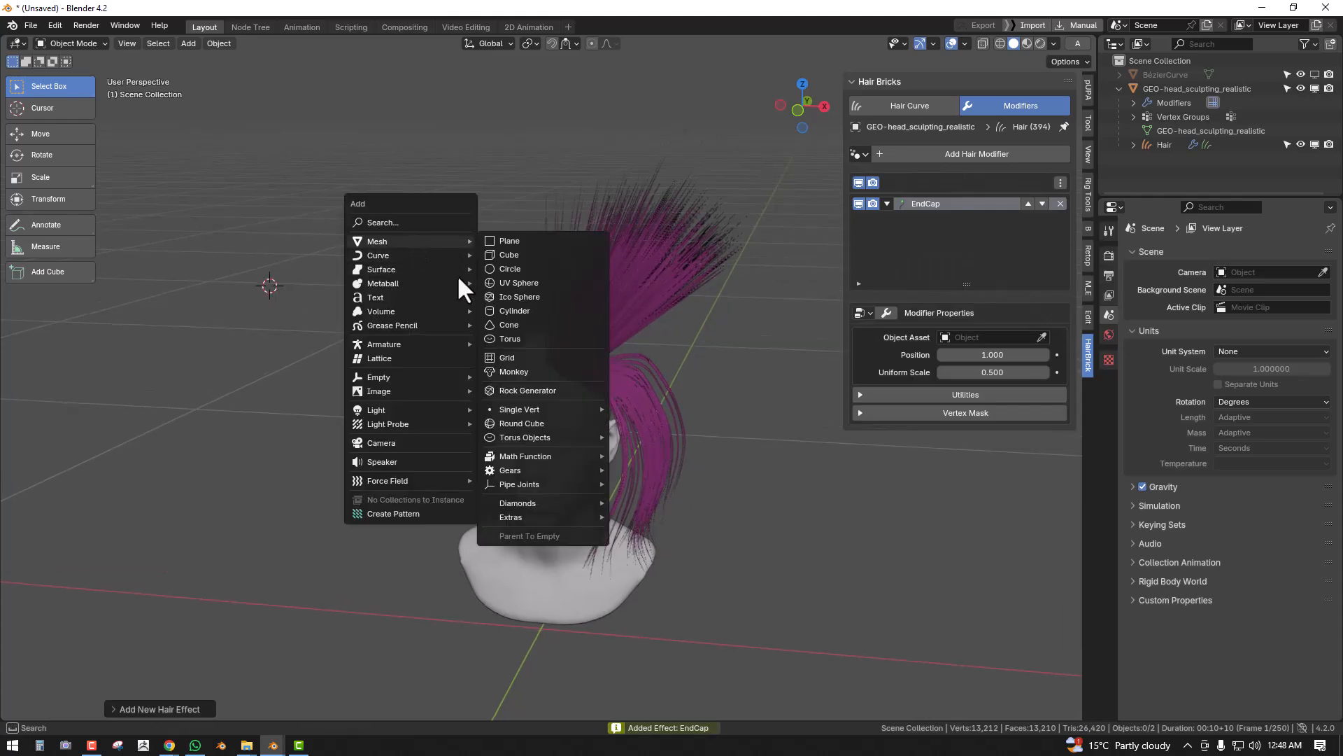
{"action": "left_click", "coordinate": [514, 282]}
{"action": "key", "text": "s"}
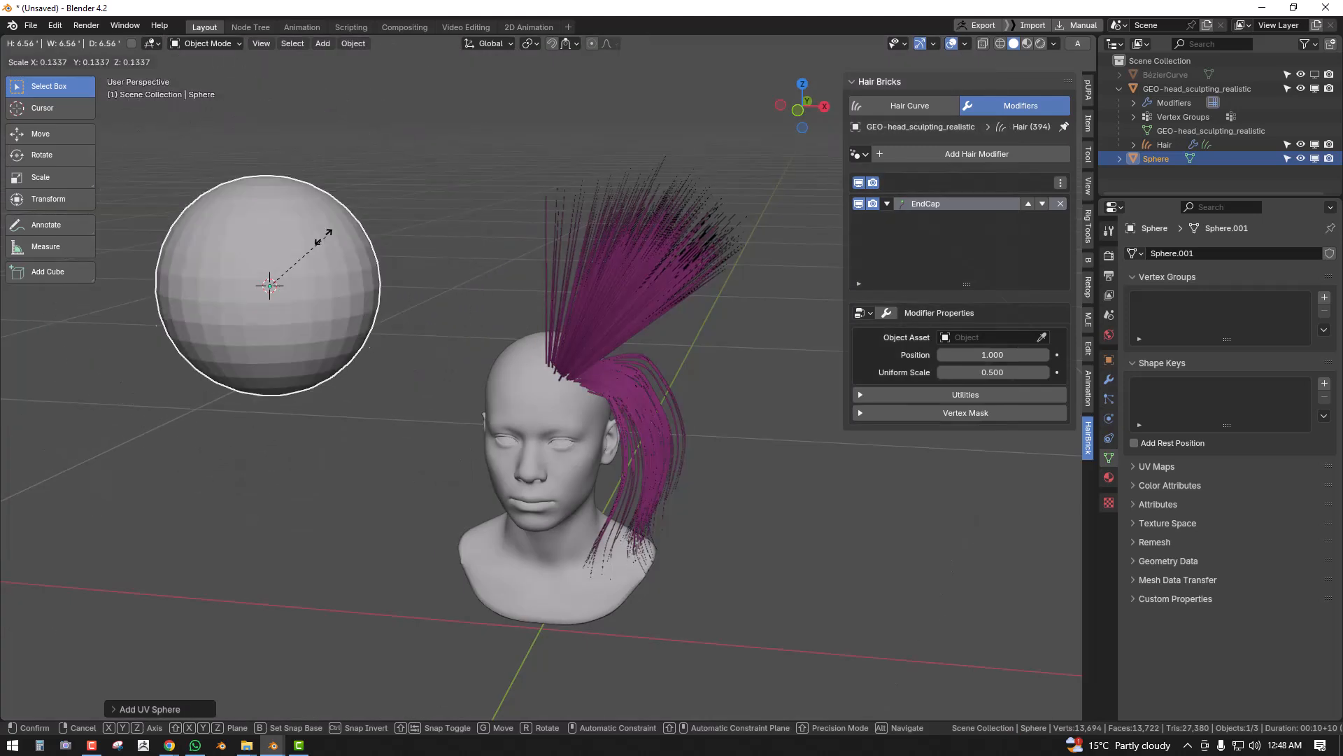
{"action": "left_click", "coordinate": [329, 217]}
- Assign the sphere as the EndCap object asset, with Uniform Scale 0.050 and Position 0.870
{"action": "left_click", "coordinate": [1041, 338]}
{"action": "left_click", "coordinate": [263, 279]}
{"action": "middle_click_drag", "start_coordinate": [524, 291], "coordinate": [728, 259]}
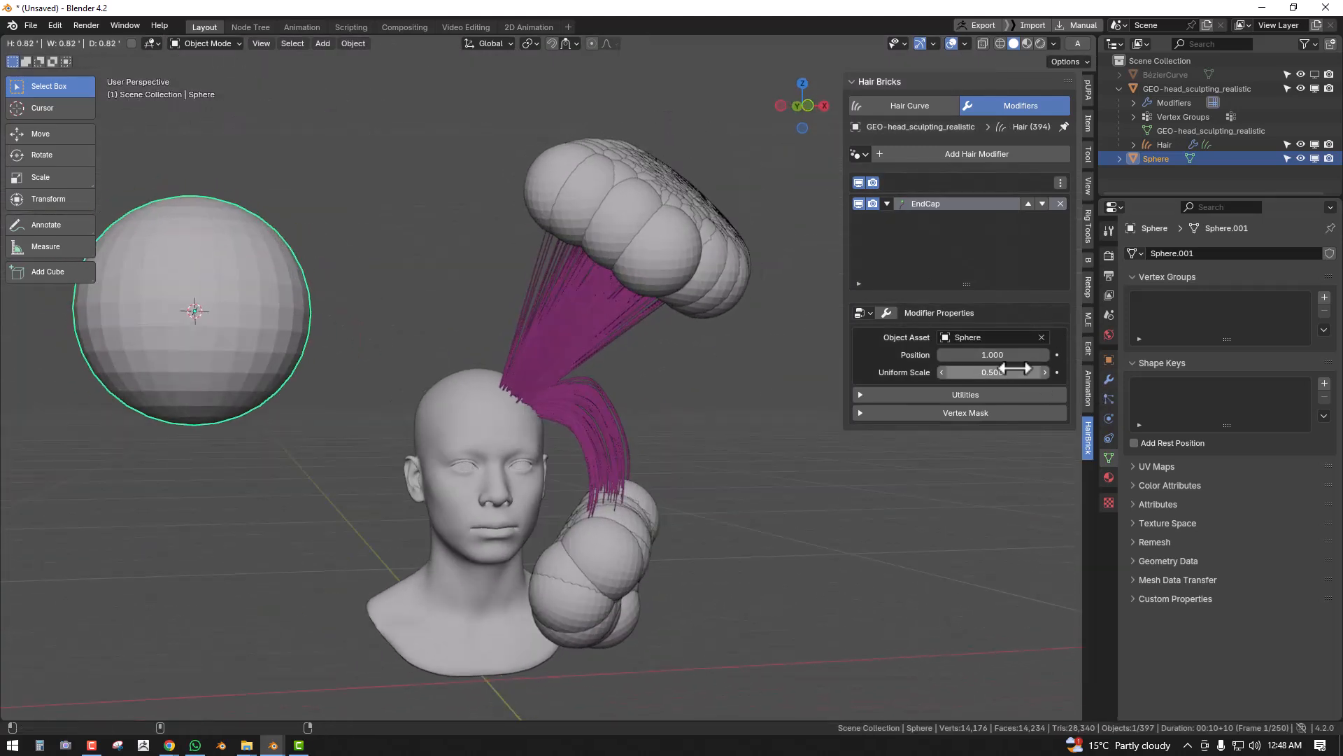
{"action": "left_click_drag", "start_coordinate": [993, 372], "coordinate": [962, 372]}
{"action": "middle_click_drag", "start_coordinate": [651, 431], "coordinate": [547, 431]}
{"action": "mouse_move", "coordinate": [1020, 355]}
{"action": "left_mouse_down"}
{"action": "mouse_move", "coordinate": [1032, 355]}
{"action": "mouse_move", "coordinate": [969, 355]}
{"action": "mouse_move", "coordinate": [1030, 355]}
{"action": "mouse_move", "coordinate": [977, 355]}
{"action": "mouse_move", "coordinate": [1019, 356]}
{"action": "left_mouse_up"}
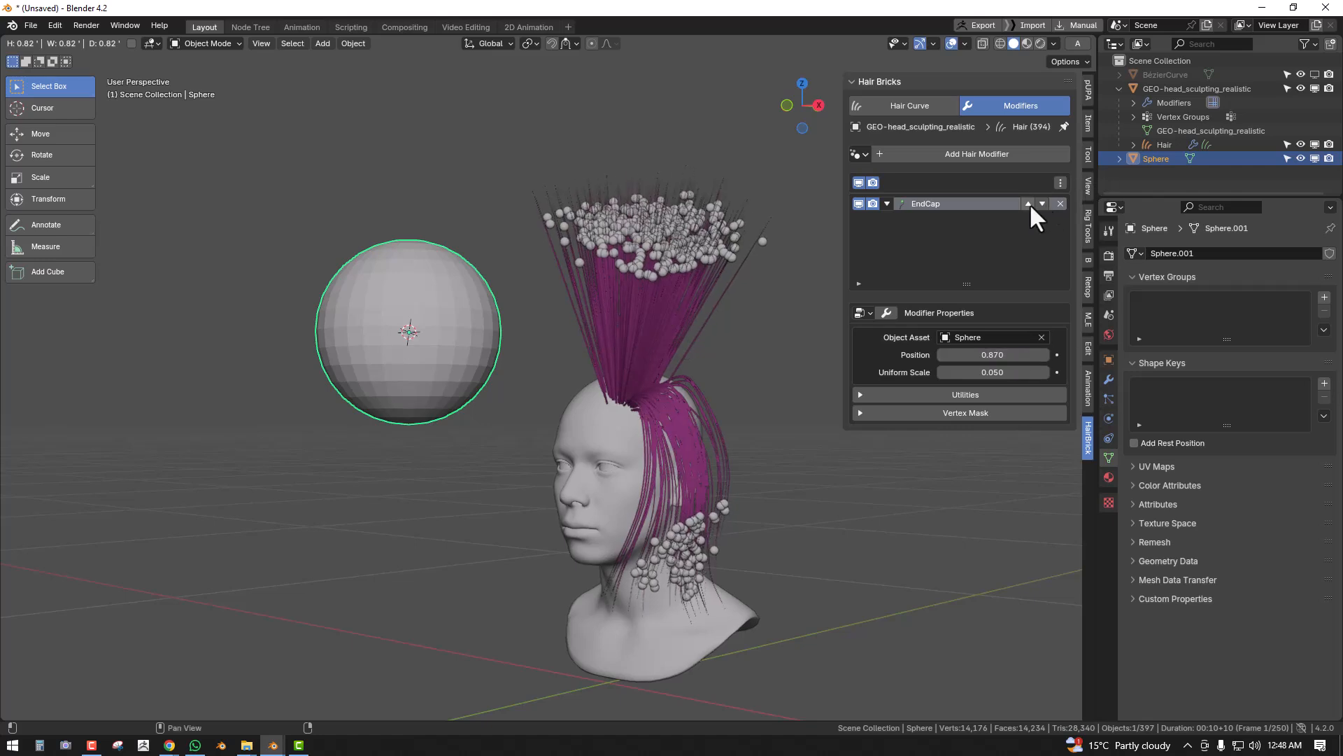
- Delete the EndCap modifier from the Hair and dismiss the reopened modifier browser without adding anything
{"action": "left_click", "coordinate": [1060, 203]}
{"action": "left_click", "coordinate": [934, 155]}
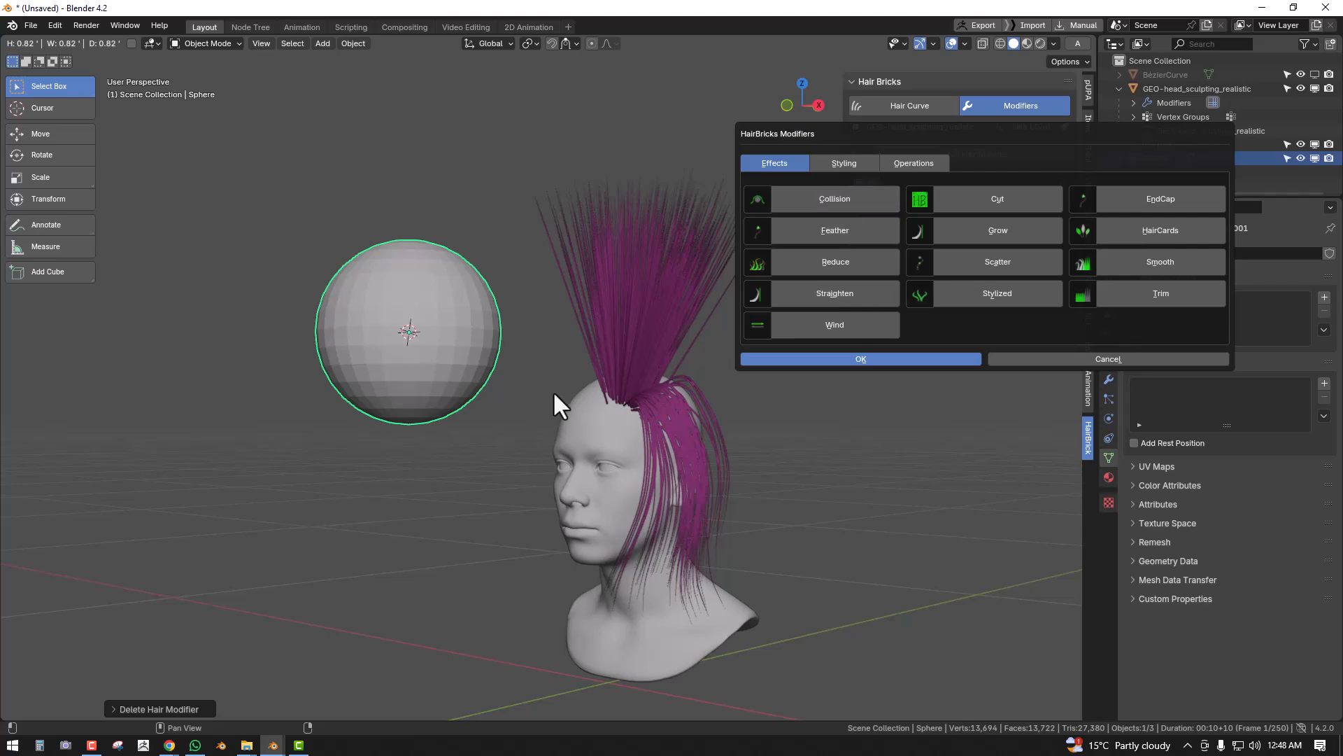
{"action": "left_click", "coordinate": [567, 244]}
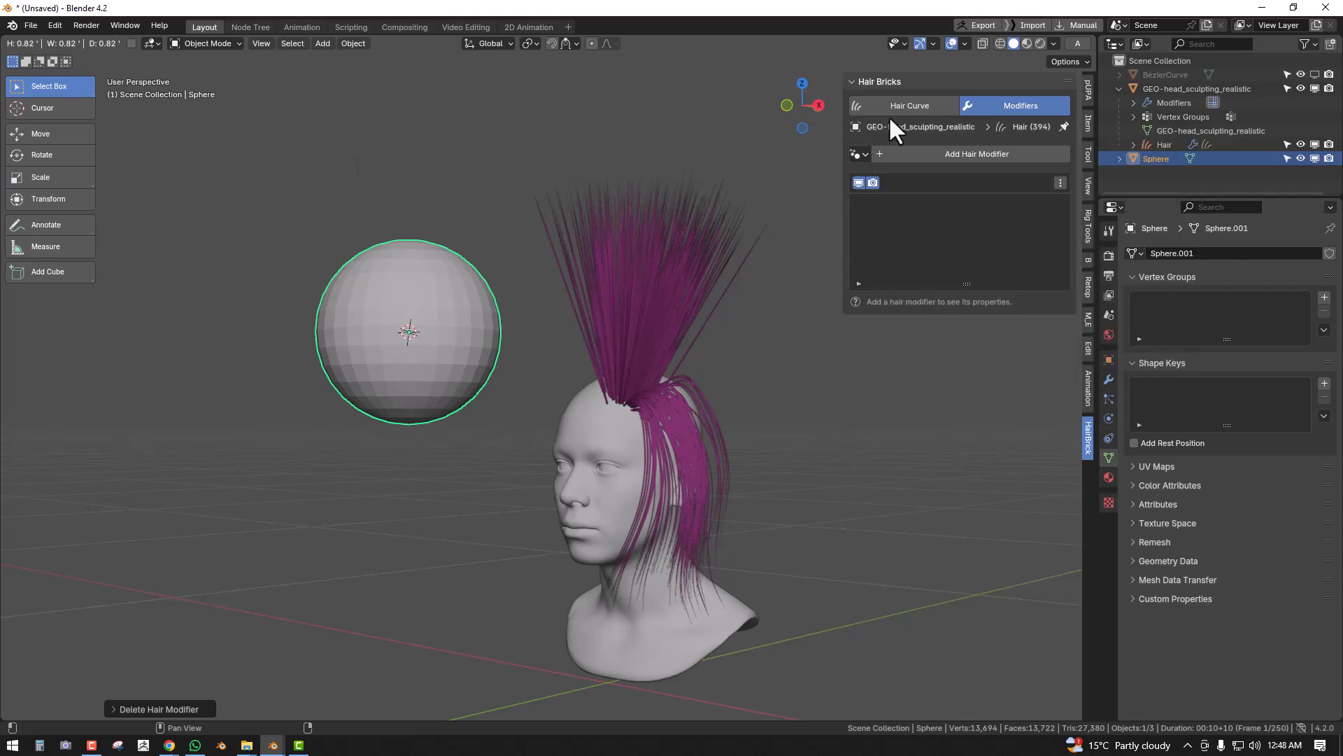
{"action": "middle_click_drag", "start_coordinate": [641, 398], "coordinate": [724, 389]}
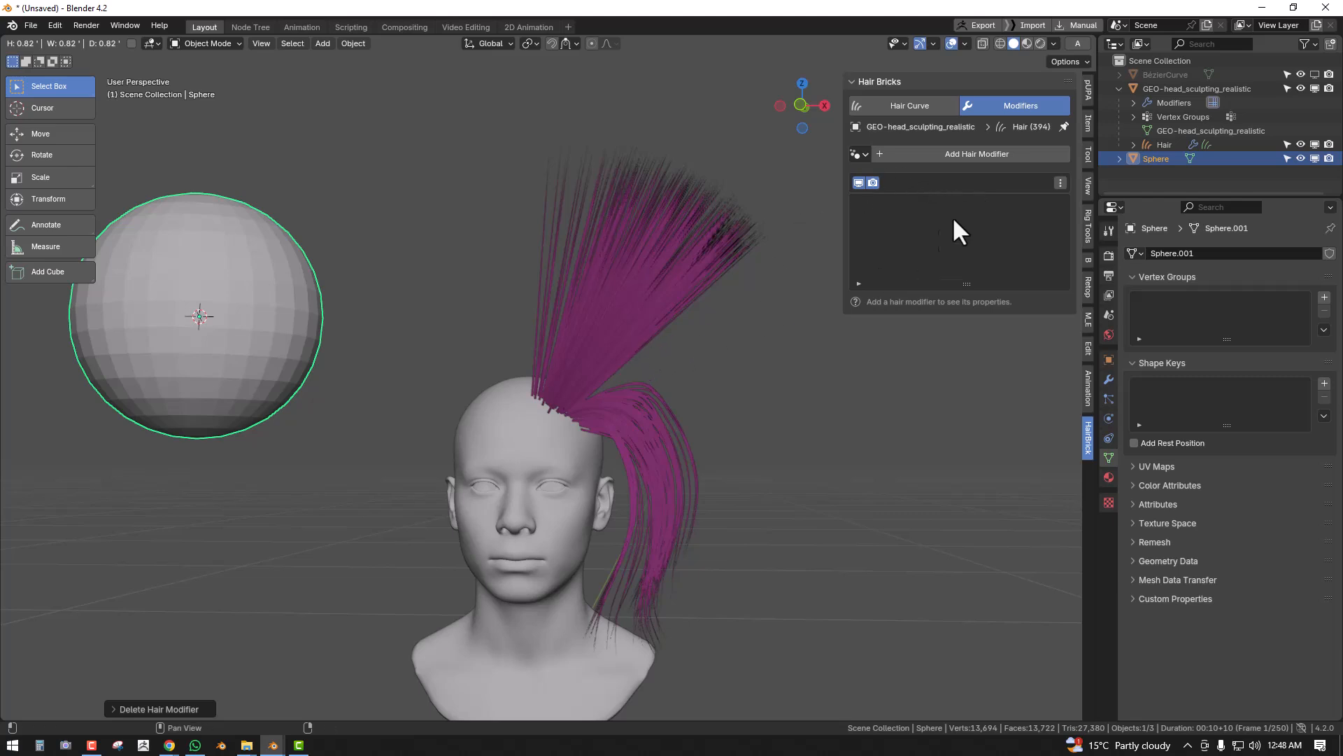
- Add a Curly lite styling modifier to the Hair and increase its curl Factor for bigger curls
{"action": "left_click", "coordinate": [976, 153]}
{"action": "left_click", "coordinate": [887, 164]}
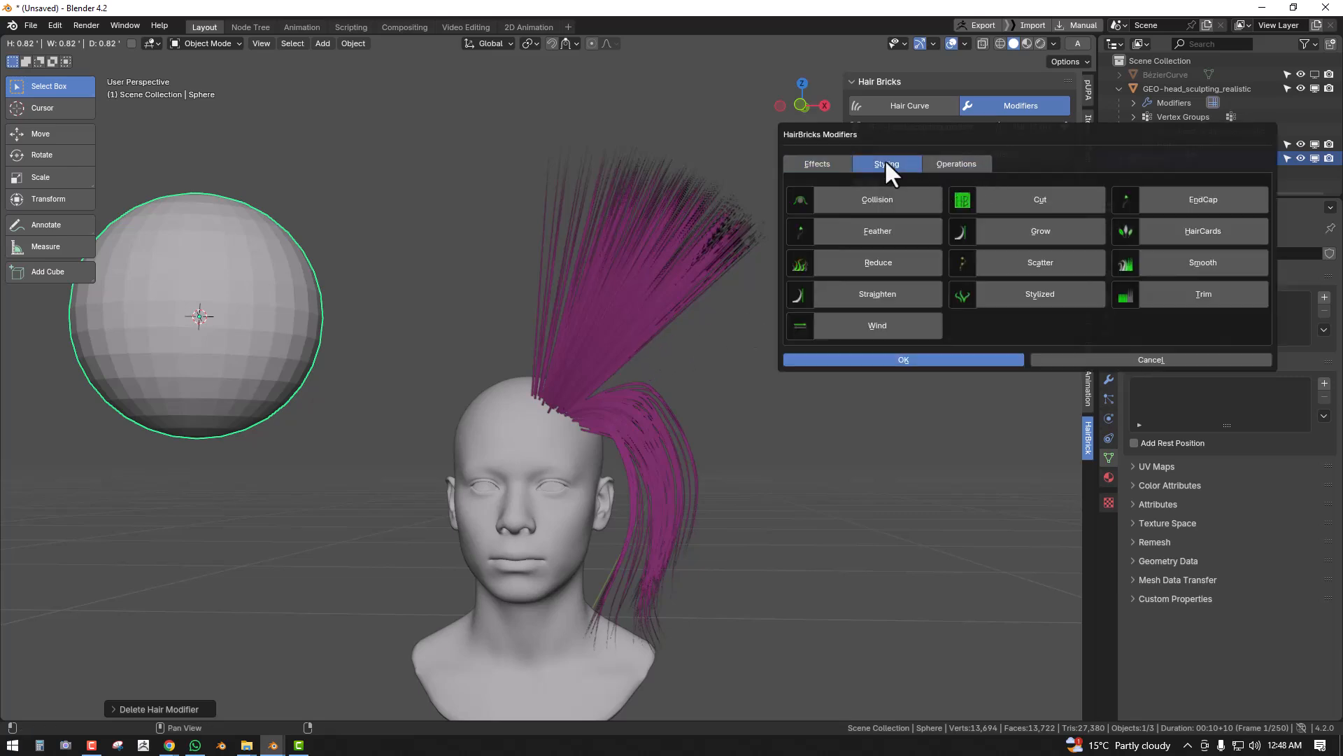
{"action": "left_click", "coordinate": [1034, 234]}
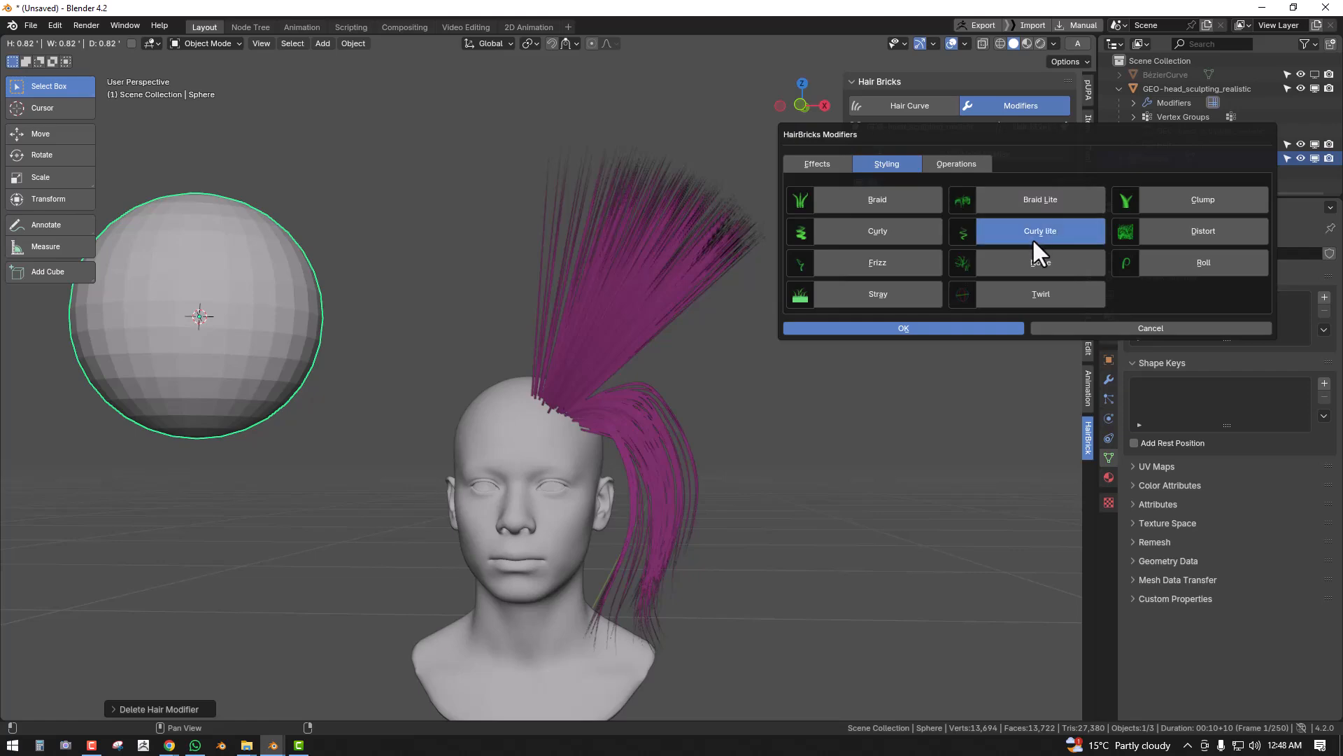
{"action": "middle_click_drag", "start_coordinate": [694, 369], "coordinate": [678, 372]}
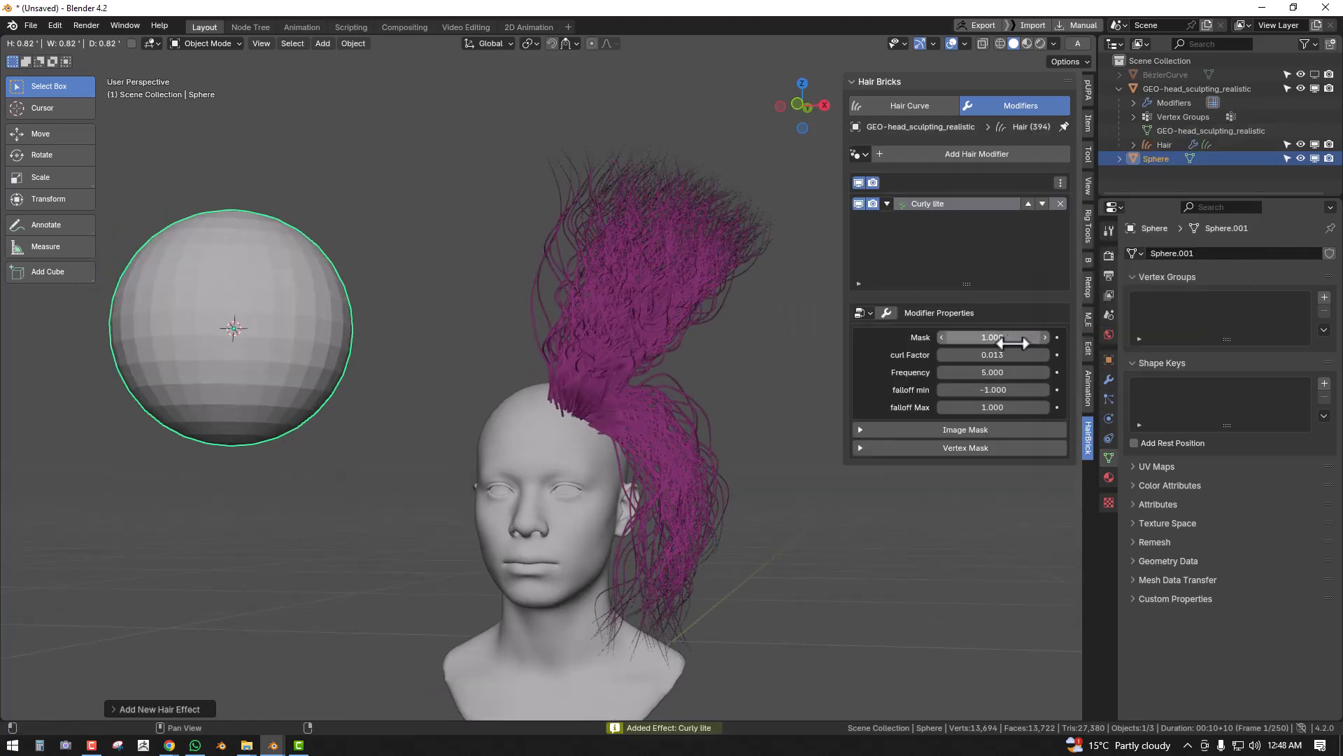
{"action": "mouse_move", "coordinate": [995, 357]}
{"action": "left_mouse_down"}
{"action": "mouse_move", "coordinate": [962, 357]}
{"action": "mouse_move", "coordinate": [1008, 357]}
{"action": "left_mouse_up"}
{"action": "middle_click_drag", "start_coordinate": [717, 376], "coordinate": [840, 329]}
- Add a Collision effect after Curly lite, with Offset_01 at 2.490 and Offset_02 at -0.920
{"action": "left_click", "coordinate": [963, 154]}
{"action": "left_click", "coordinate": [833, 166]}
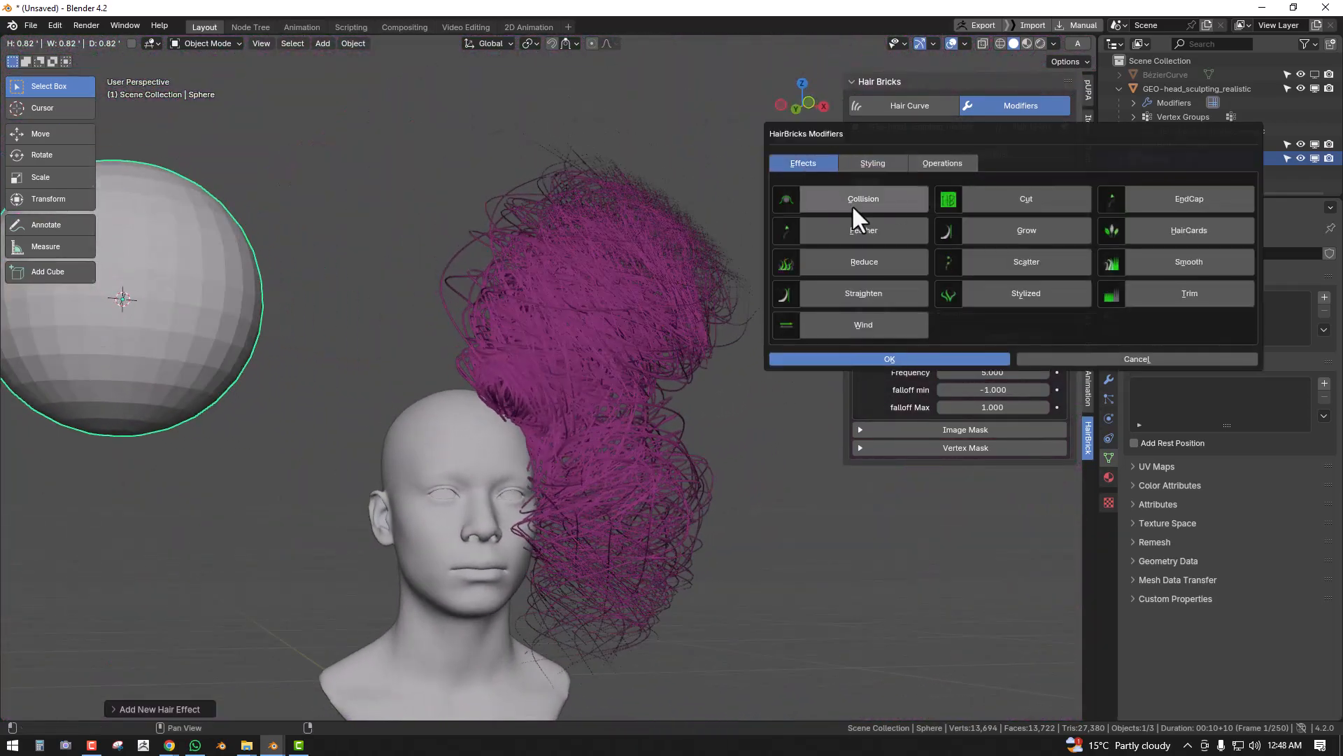
{"action": "key", "text": "Return"}
{"action": "middle_click_drag", "start_coordinate": [422, 380], "coordinate": [513, 390]}
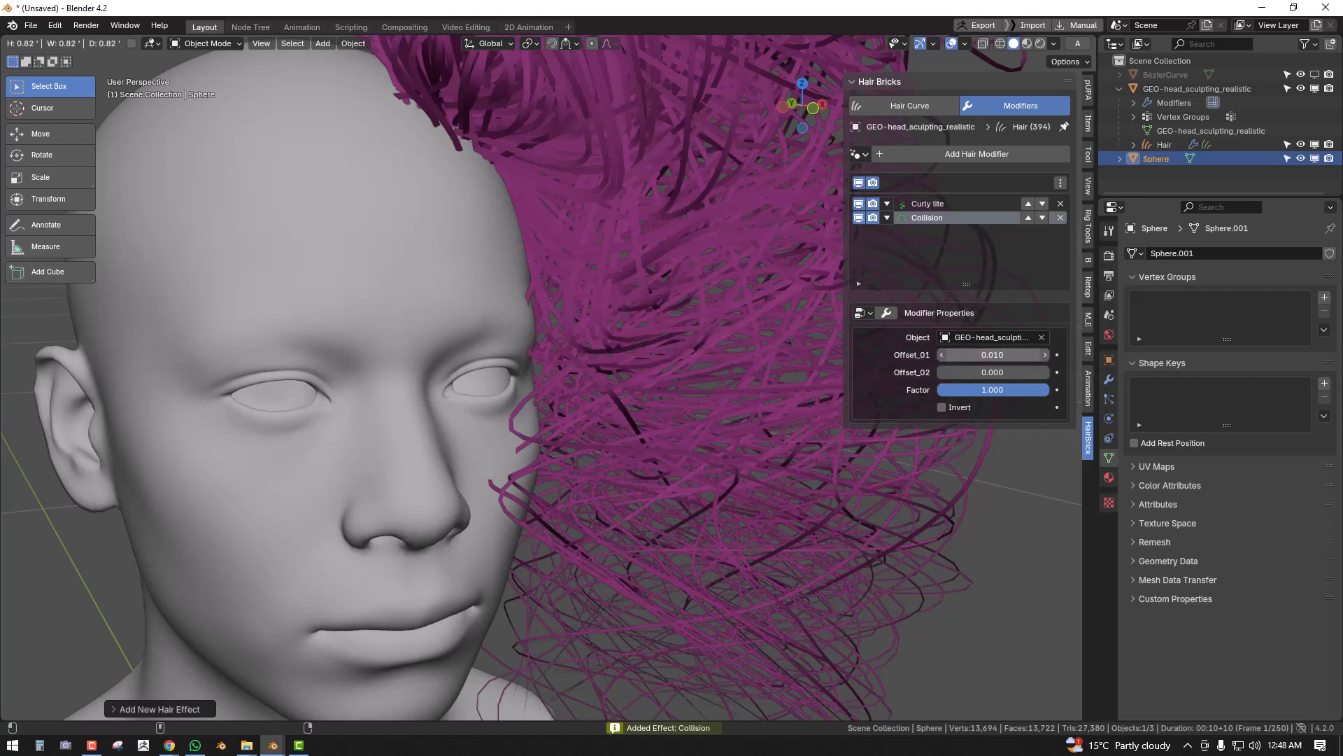
{"action": "left_click_drag", "start_coordinate": [993, 355], "coordinate": [1049, 389]}
{"action": "middle_click_drag", "start_coordinate": [449, 232], "coordinate": [511, 354], "text": "shift"}
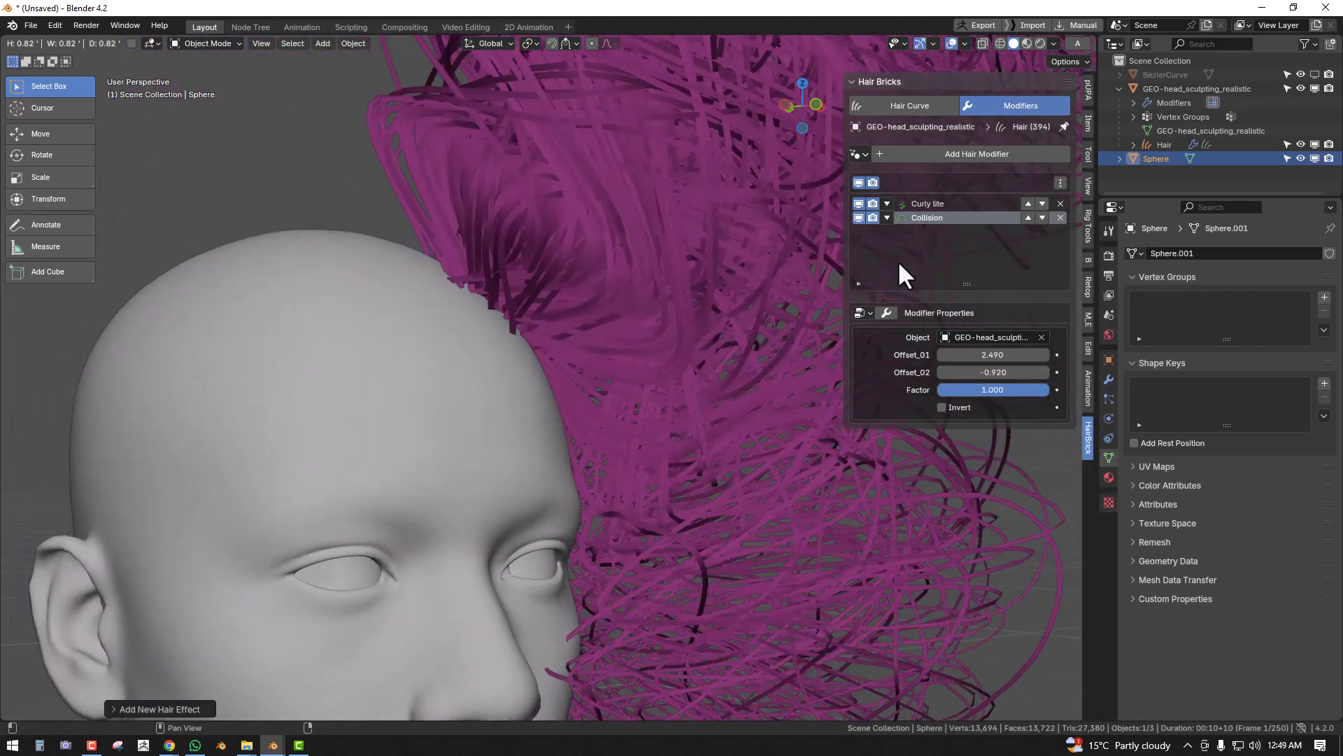
- Delete the Collision and Curly lite modifiers from the Hair, leaving the modifier browser without adding another
{"action": "left_click", "coordinate": [1058, 217]}
{"action": "left_click", "coordinate": [967, 152]}
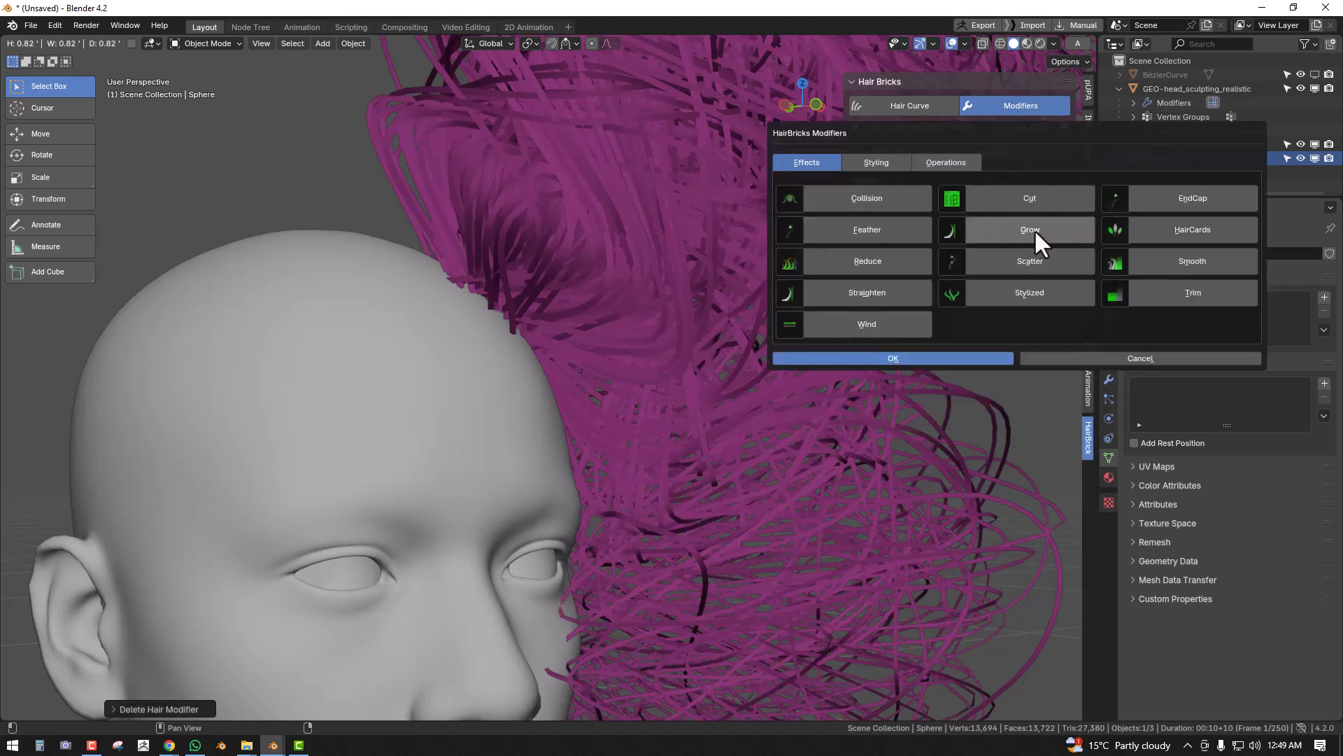
{"action": "left_click", "coordinate": [656, 193]}
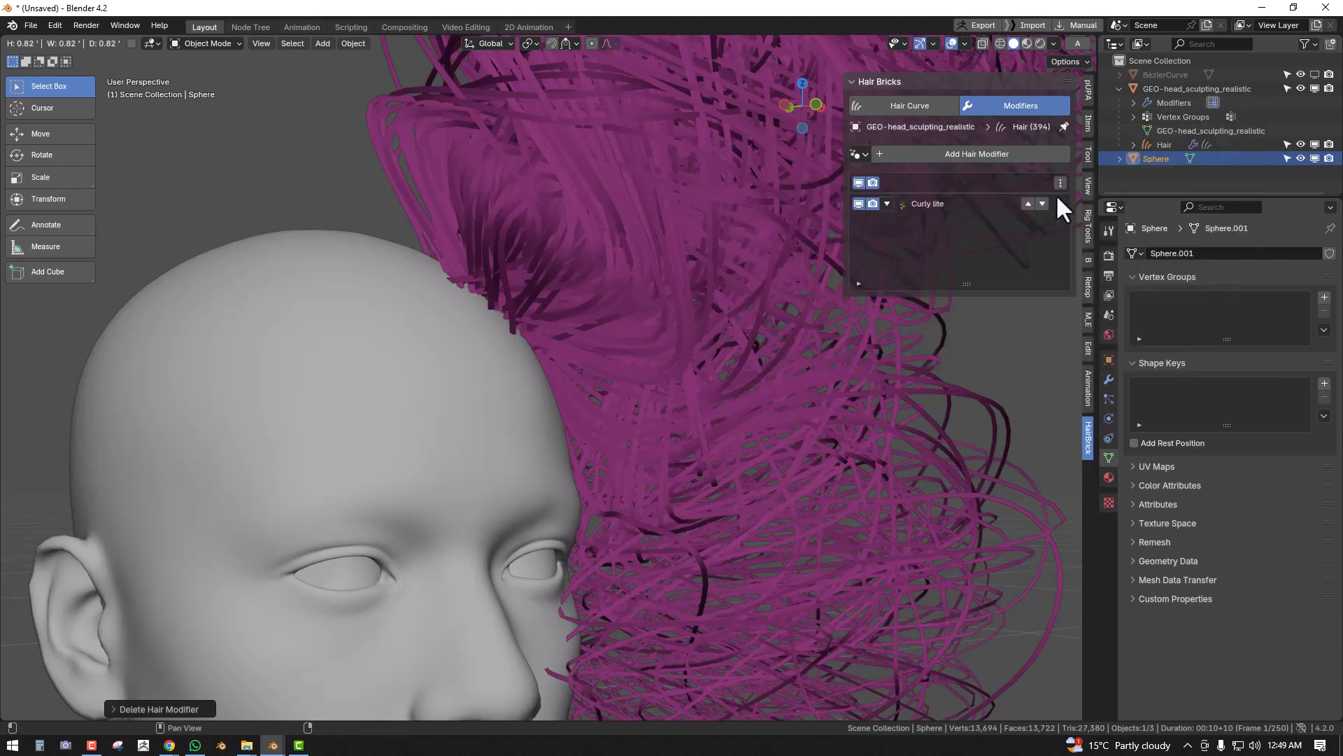
{"action": "left_click", "coordinate": [1059, 202]}
{"action": "left_click", "coordinate": [980, 150]}
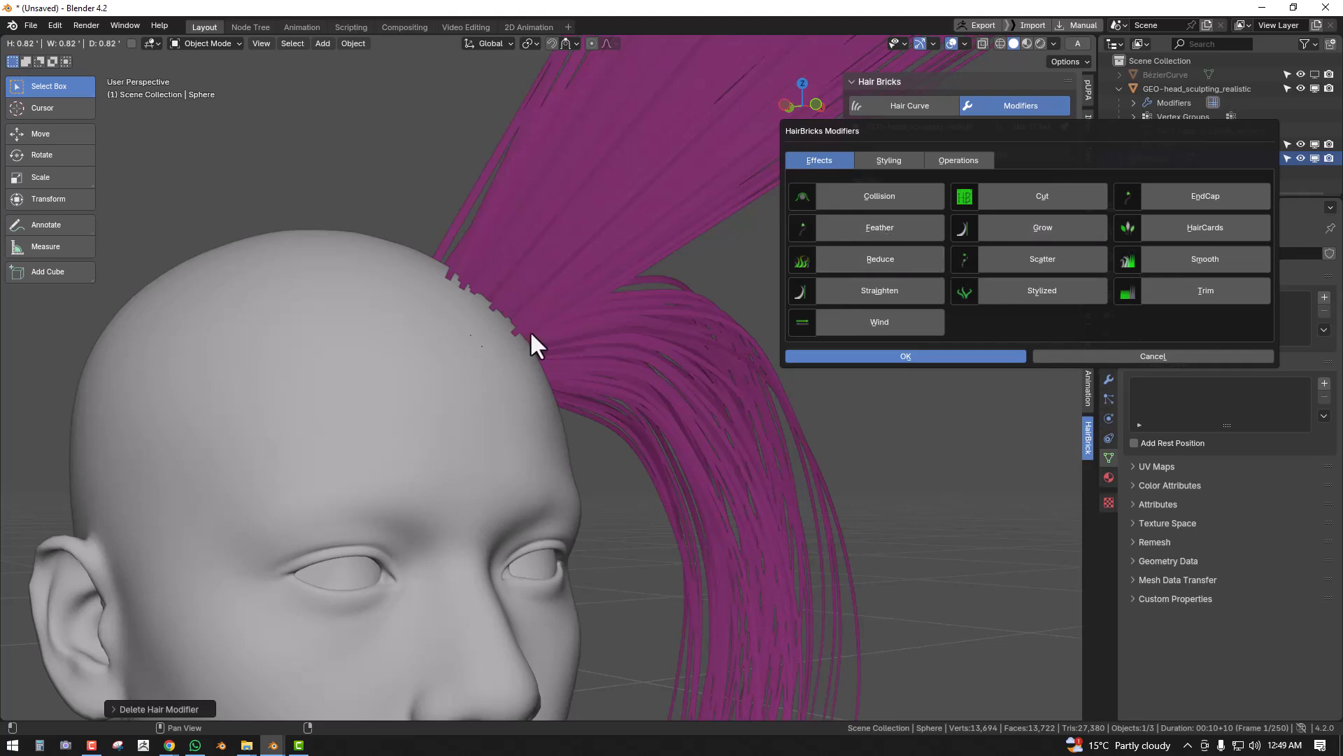
{"action": "left_click", "coordinate": [550, 317]}
{"action": "scroll", "coordinate": [595, 323], "scroll_direction": "down", "scroll_amount": 5}
{"action": "middle_click_drag", "start_coordinate": [607, 325], "coordinate": [649, 330]}
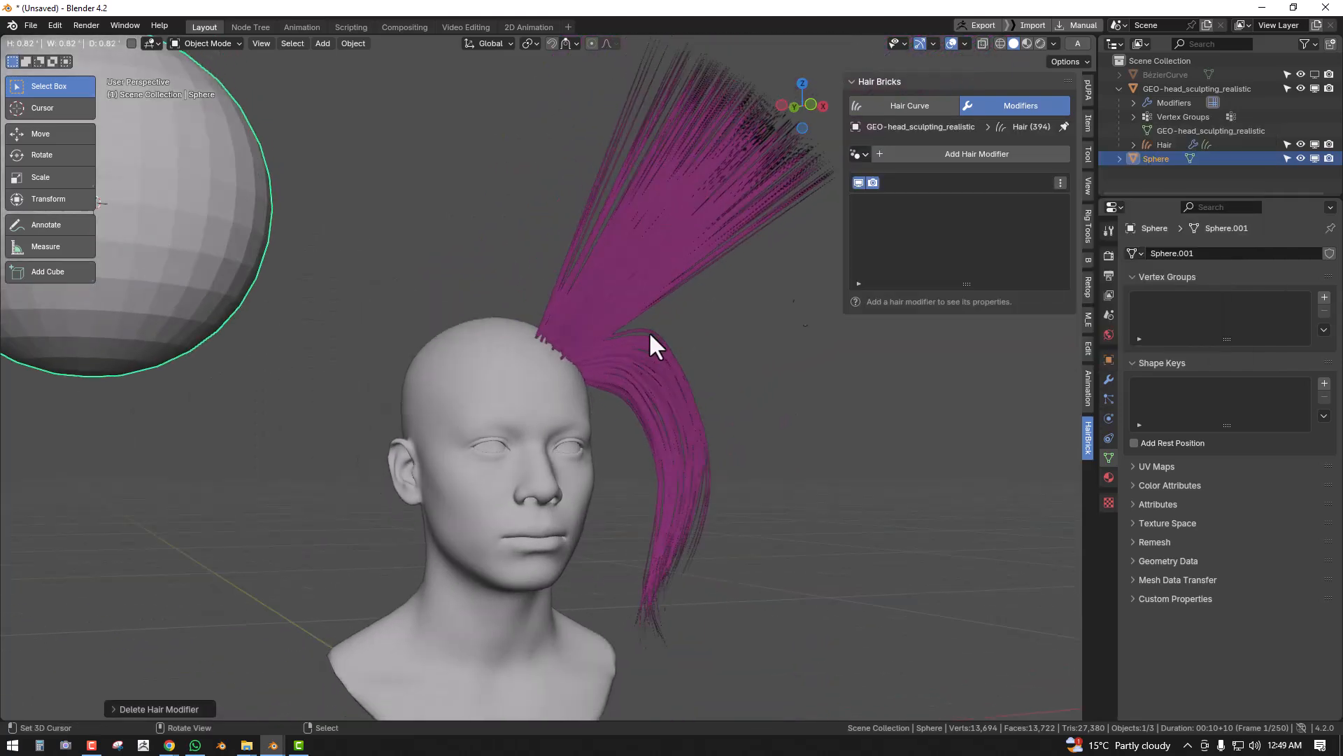
- Add a Feather effect to the Hair and deselect everything in the scene
{"action": "left_click", "coordinate": [960, 157]}
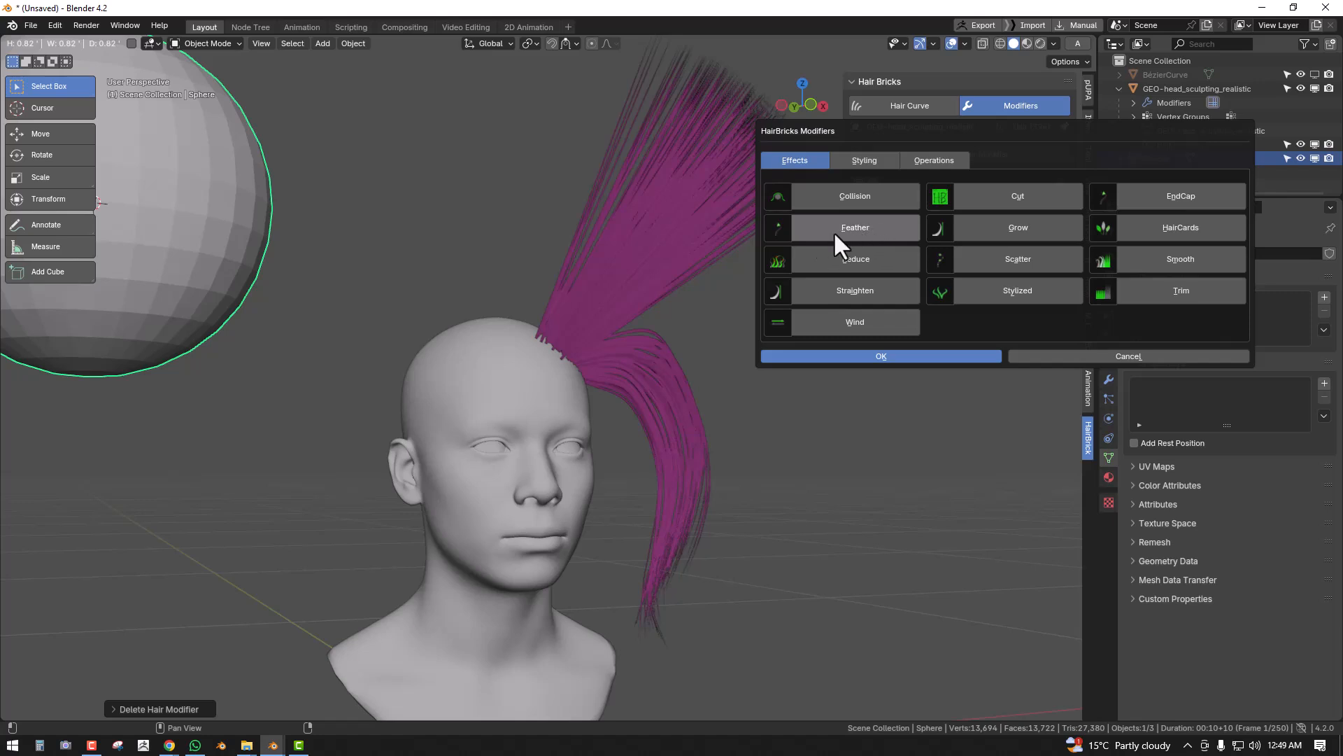
{"action": "left_click", "coordinate": [863, 228]}
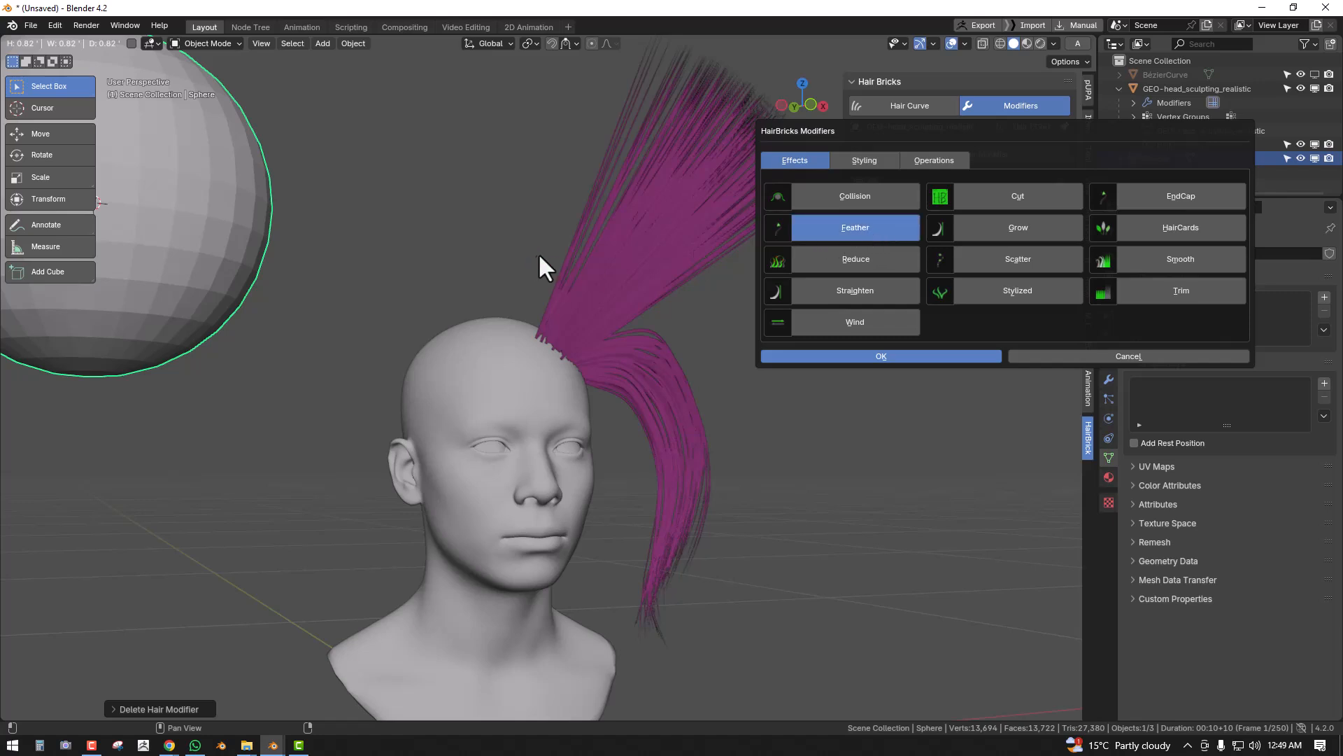
{"action": "middle_click_drag", "start_coordinate": [627, 254], "coordinate": [579, 252]}
{"action": "middle_click_drag", "start_coordinate": [669, 212], "coordinate": [557, 310], "text": "shift"}
{"action": "scroll", "coordinate": [561, 266], "scroll_direction": "up", "scroll_amount": 3}
{"action": "right_click", "coordinate": [526, 215]}
{"action": "key", "text": "alt+a"}
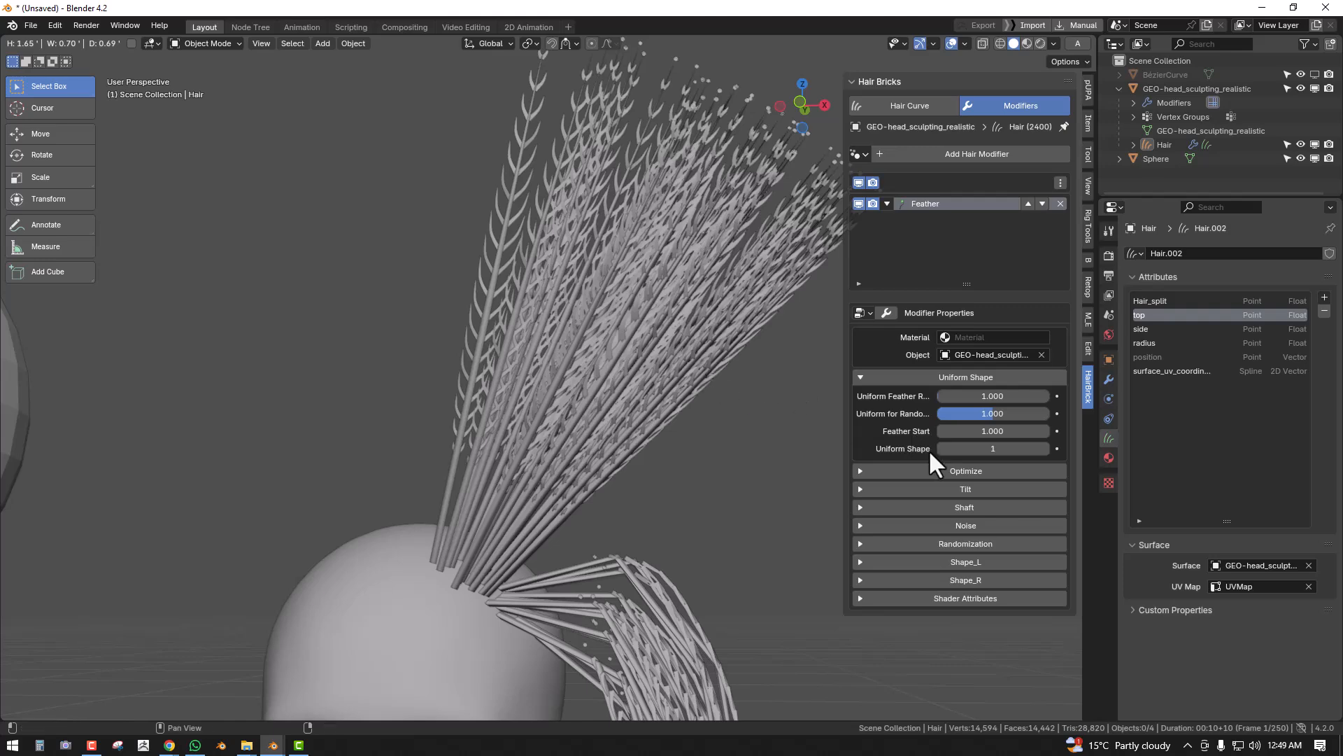
{"action": "scroll", "coordinate": [684, 430], "scroll_direction": "down", "scroll_amount": 3}
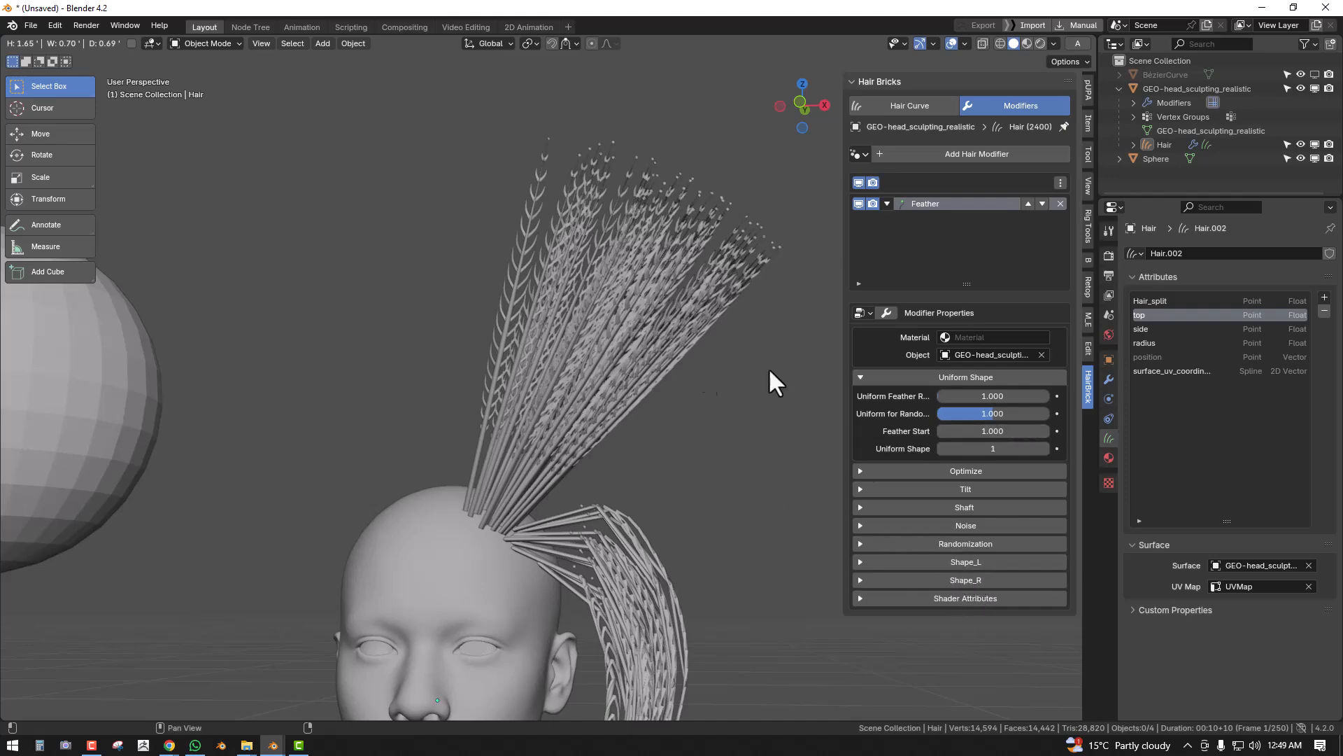
- Comb the hair strands on top of the head toward the sphere in Sculpt Mode, and return to Object Mode
{"action": "middle_click_drag", "start_coordinate": [656, 379], "coordinate": [615, 396]}
{"action": "key", "text": "ctrl+Tab"}
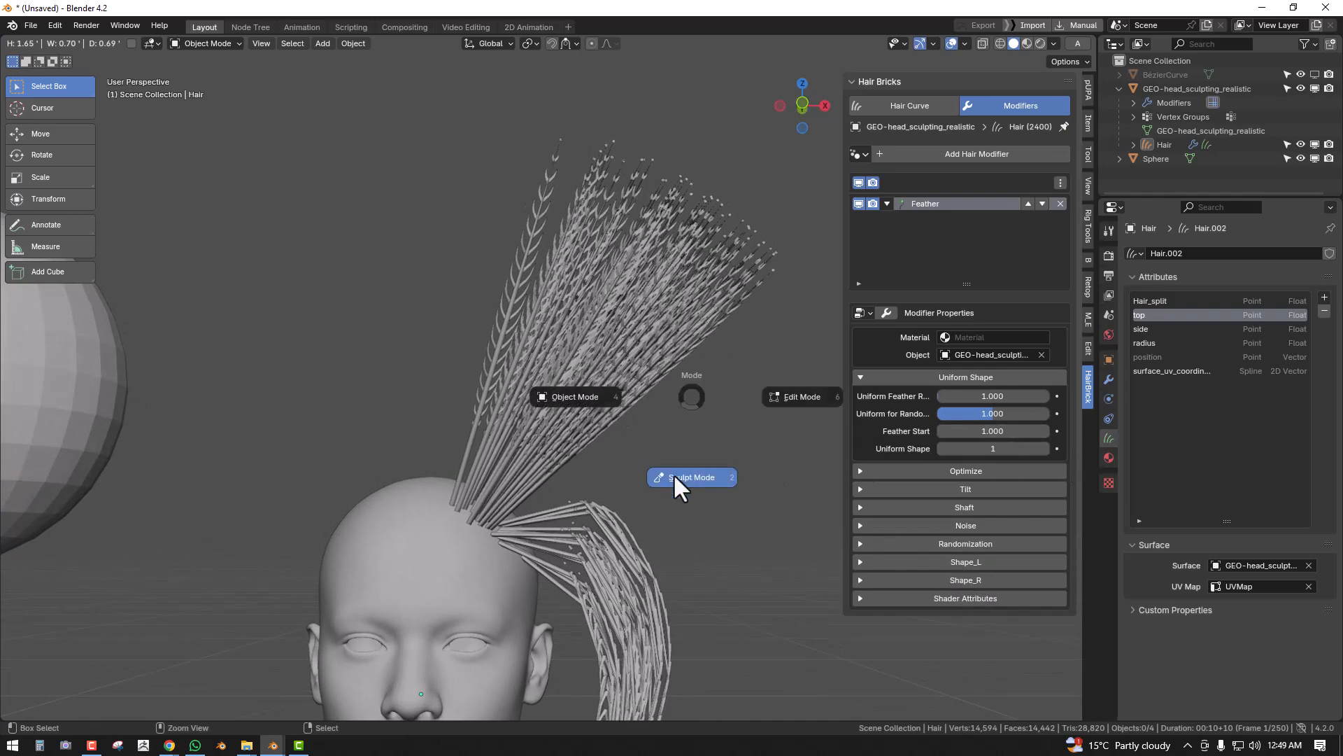
{"action": "left_click", "coordinate": [673, 454]}
{"action": "scroll", "coordinate": [619, 364], "scroll_direction": "down", "scroll_amount": 2}
{"action": "mouse_move", "coordinate": [609, 329]}
{"action": "left_mouse_down"}
{"action": "mouse_move", "coordinate": [471, 285]}
{"action": "mouse_move", "coordinate": [396, 214]}
{"action": "left_mouse_up"}
{"action": "middle_click_drag", "start_coordinate": [413, 471], "coordinate": [443, 483]}
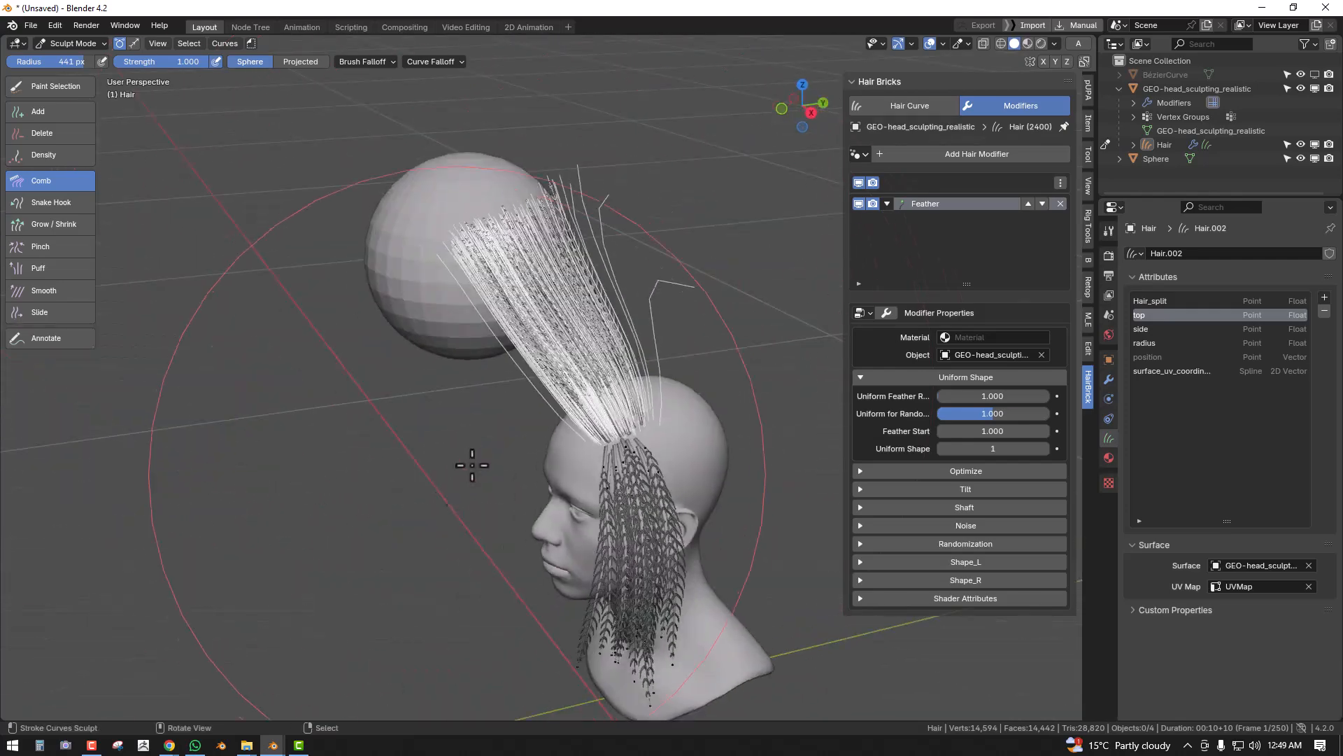
{"action": "left_click_drag", "start_coordinate": [561, 327], "coordinate": [656, 256]}
{"action": "left_click_drag", "start_coordinate": [418, 340], "coordinate": [385, 343]}
{"action": "left_click_drag", "start_coordinate": [630, 269], "coordinate": [707, 234]}
{"action": "key", "text": "ctrl+Tab"}
- Set the Feather's uniform random value in its Uniform Shape settings to -1727.396
{"action": "scroll", "coordinate": [644, 284], "scroll_direction": "up", "scroll_amount": 3}
{"action": "mouse_move", "coordinate": [452, 308]}
{"action": "middle_mouse_down"}
{"action": "mouse_move", "coordinate": [645, 284]}
{"action": "mouse_move", "coordinate": [534, 354]}
{"action": "mouse_move", "coordinate": [591, 335]}
{"action": "mouse_move", "coordinate": [674, 405]}
{"action": "mouse_move", "coordinate": [687, 373]}
{"action": "mouse_move", "coordinate": [726, 366]}
{"action": "mouse_move", "coordinate": [672, 392]}
{"action": "mouse_move", "coordinate": [651, 386]}
{"action": "middle_mouse_up"}
{"action": "left_click_drag", "start_coordinate": [992, 415], "coordinate": [861, 414]}
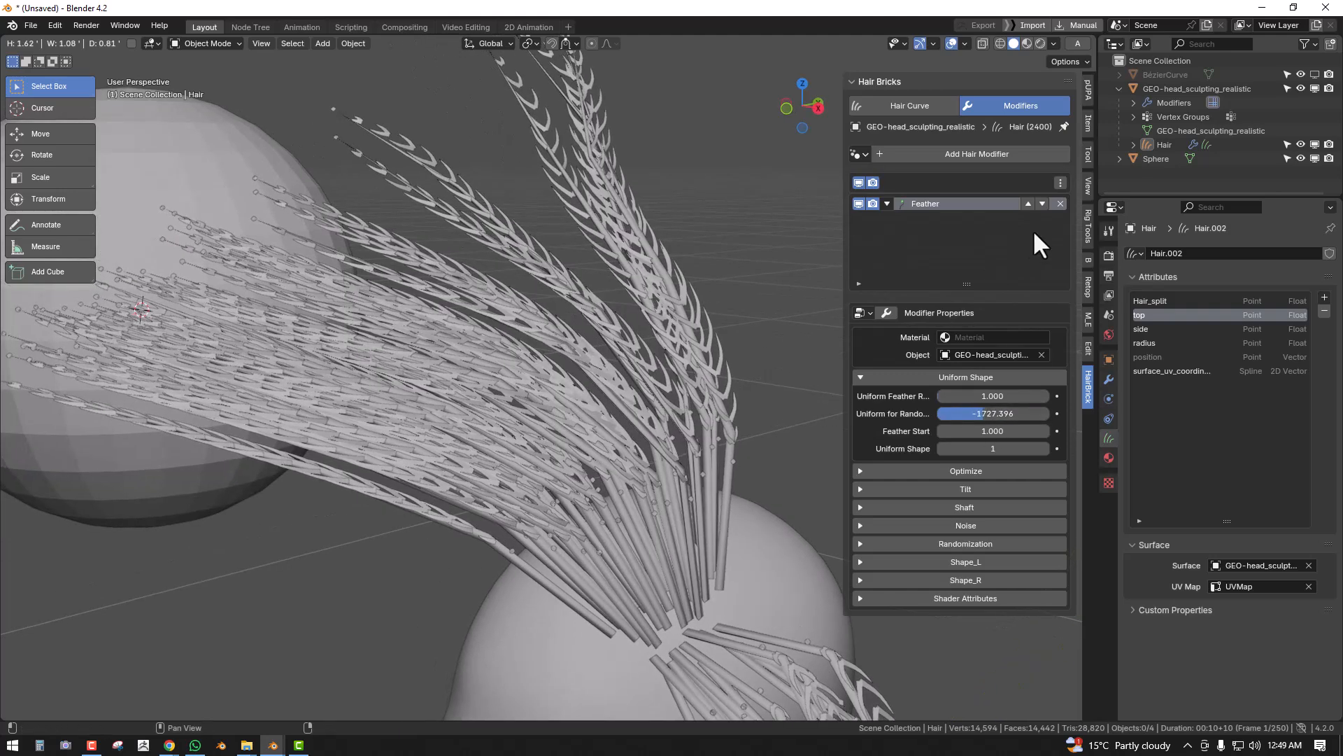
- Delete the Feather modifier and select the Hair object
{"action": "left_click", "coordinate": [1061, 203]}
{"action": "middle_click_drag", "start_coordinate": [805, 252], "coordinate": [580, 341]}
{"action": "left_click", "coordinate": [581, 329]}
- Add a HairCards effect to the Hair
{"action": "left_click", "coordinate": [964, 155]}
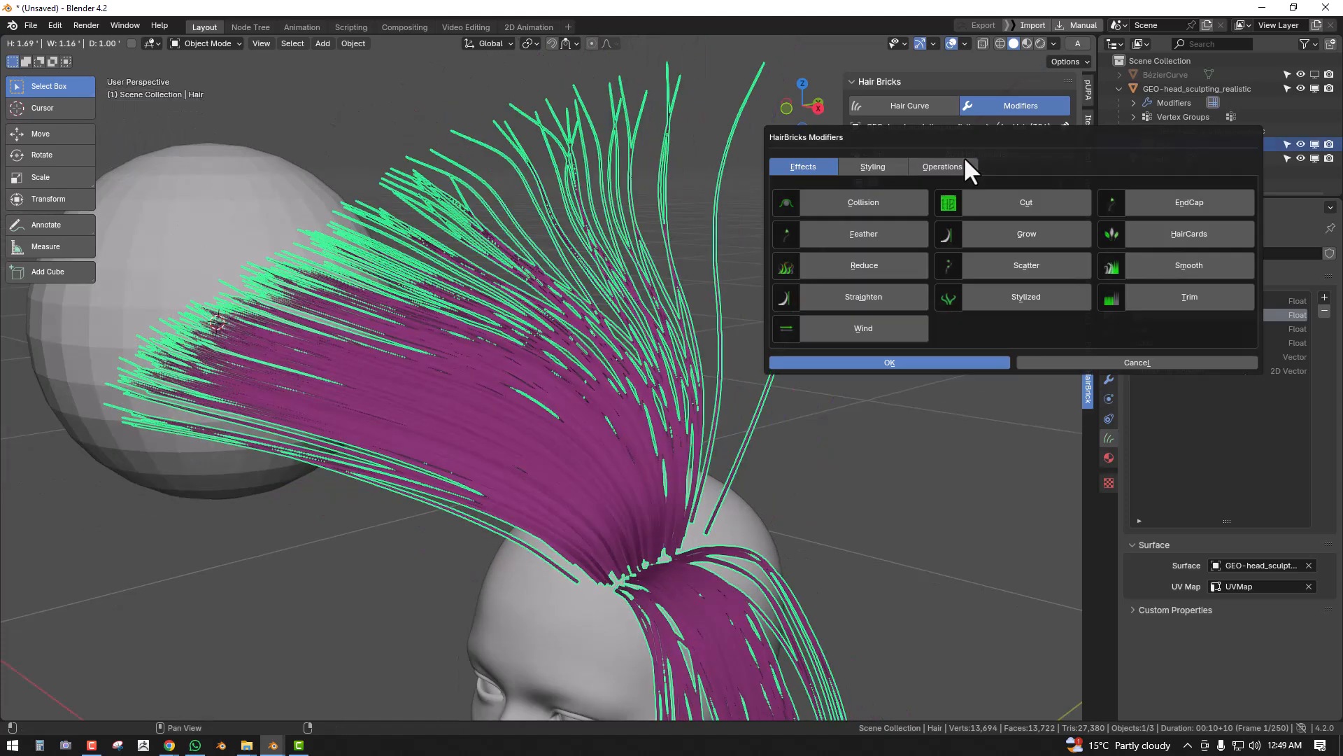
{"action": "left_click", "coordinate": [1155, 231]}
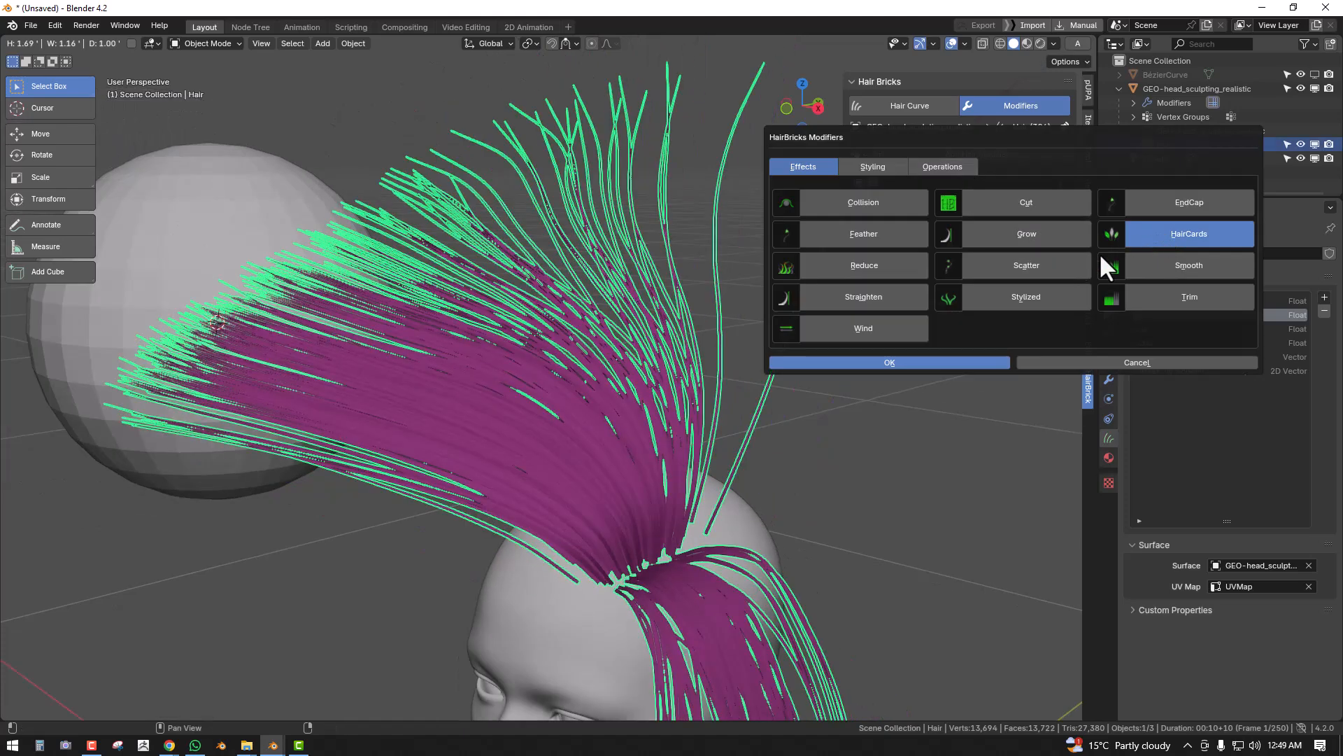
{"action": "key", "text": "Return"}
{"action": "scroll", "coordinate": [633, 328], "scroll_direction": "down", "scroll_amount": 4}
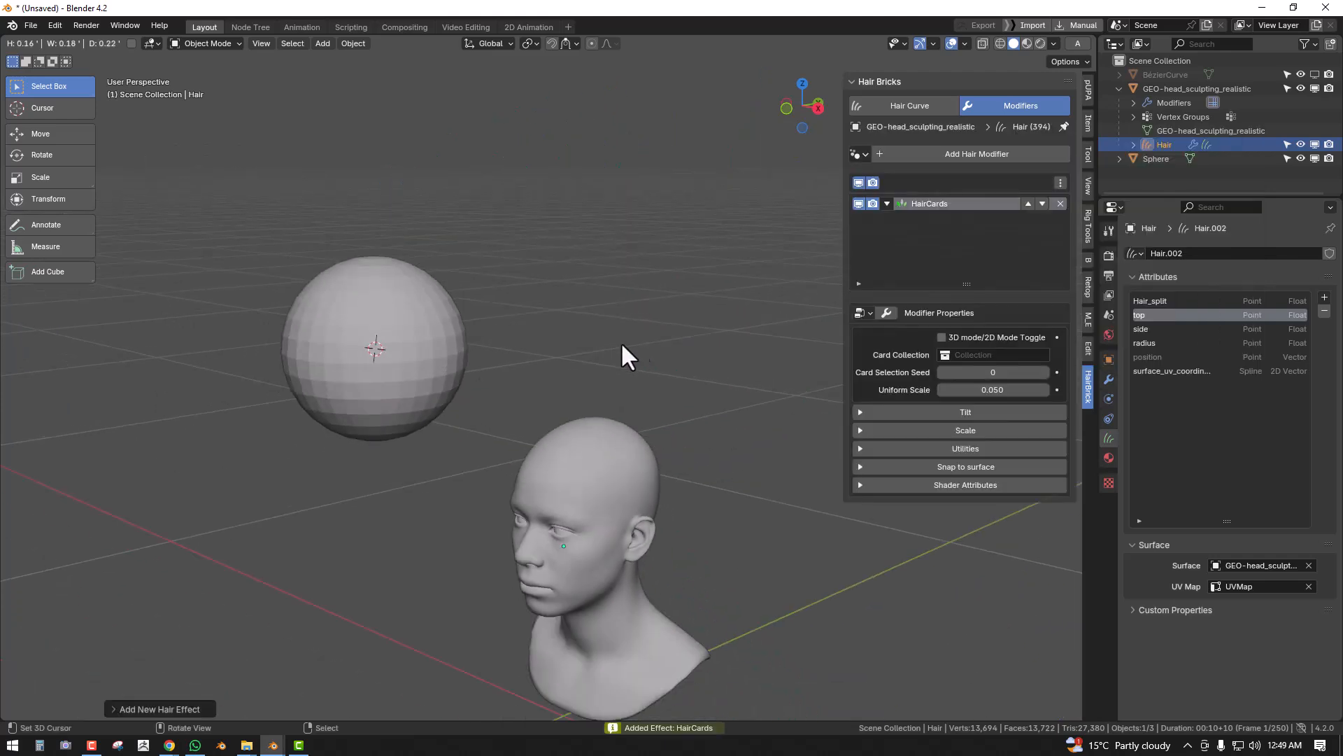
{"action": "scroll", "coordinate": [717, 321], "scroll_direction": "up", "scroll_amount": 1}
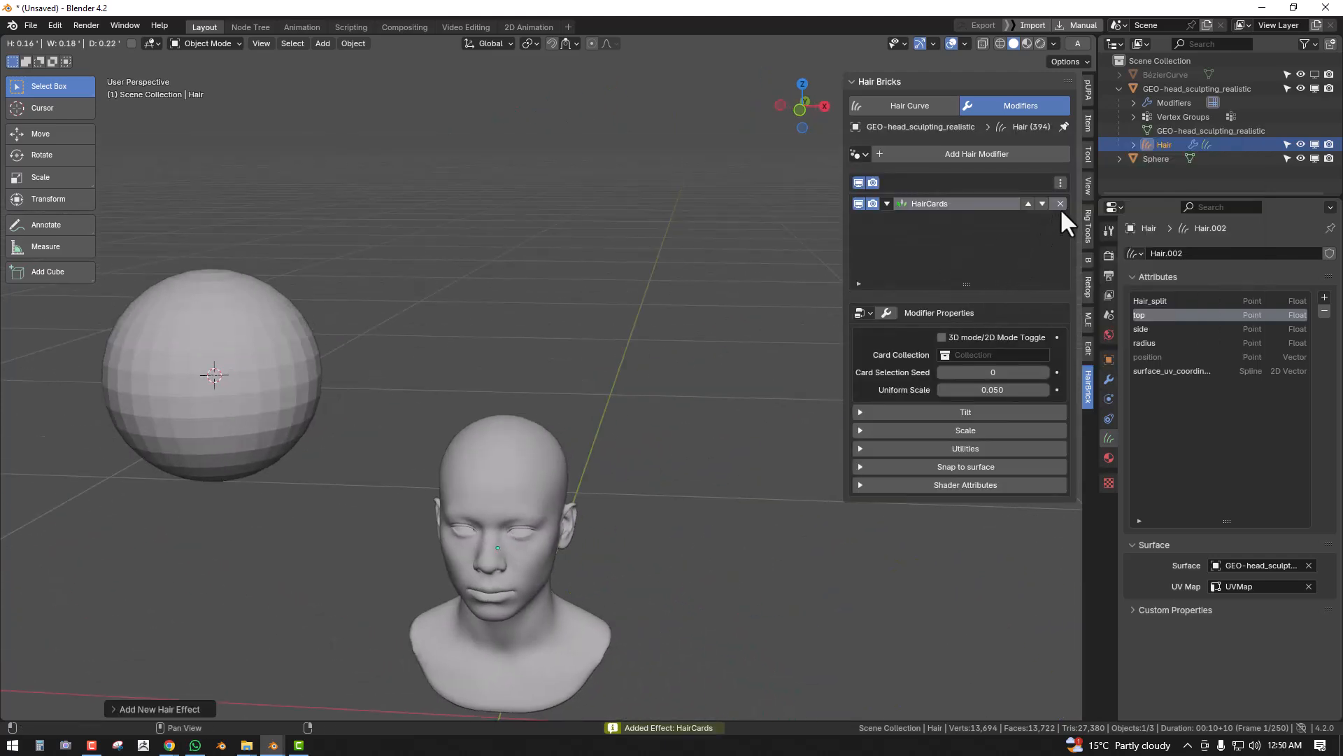
{"action": "middle_click_drag", "start_coordinate": [599, 392], "coordinate": [620, 382]}
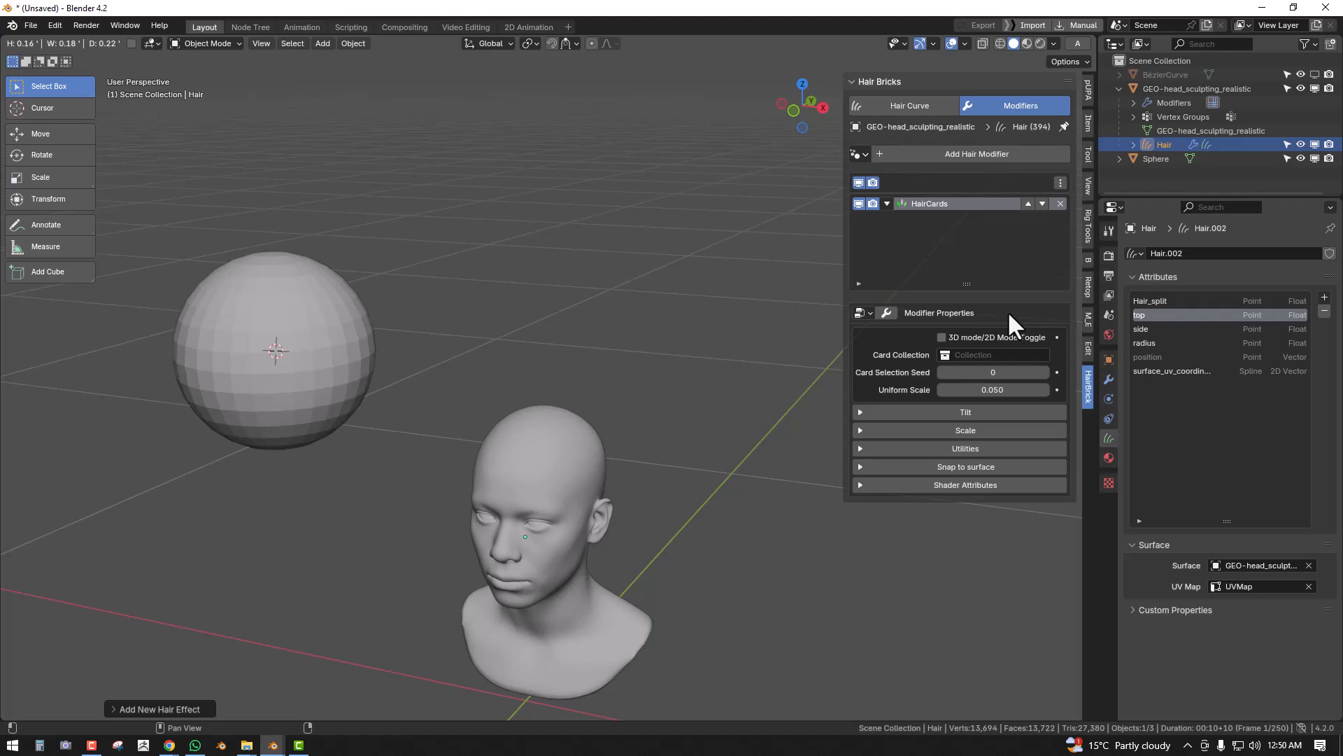
- Delete the HairCards modifier and add a Reduce effect to the Hair in its place
{"action": "left_click", "coordinate": [1061, 203]}
{"action": "left_click", "coordinate": [981, 155]}
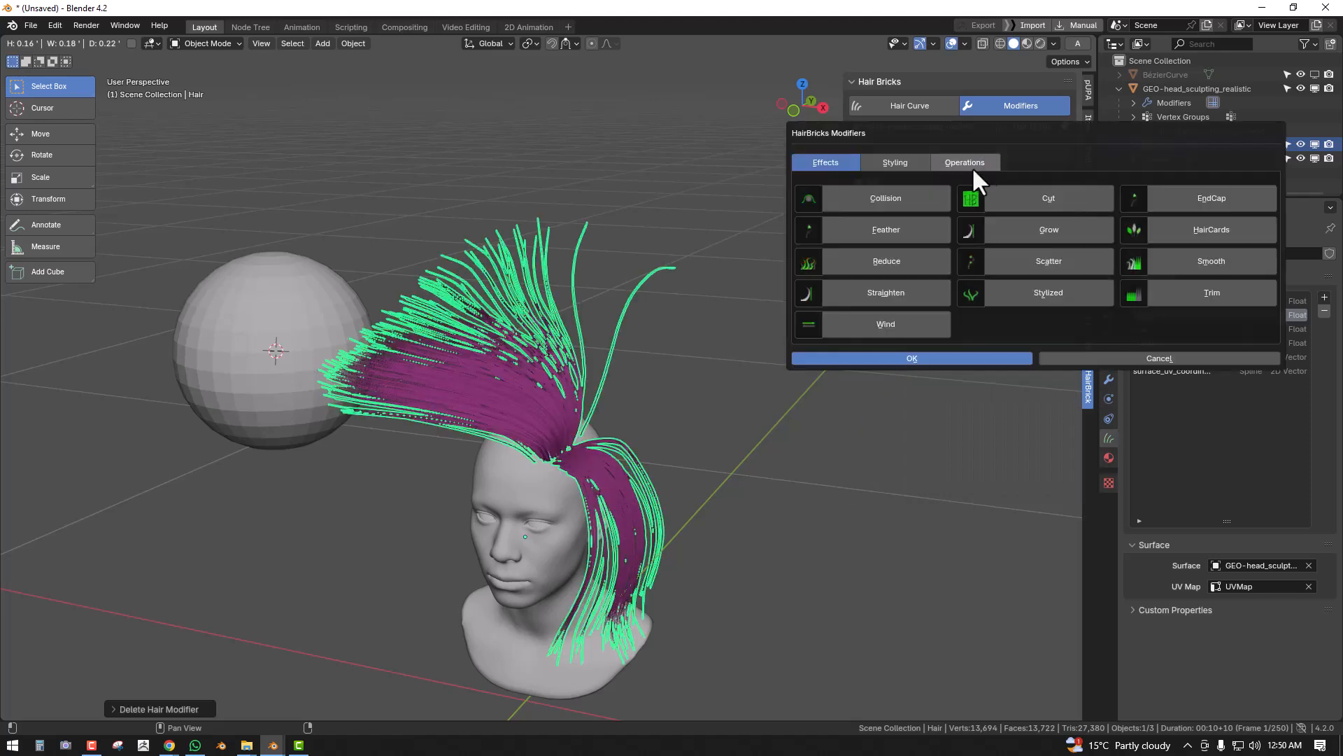
{"action": "left_click", "coordinate": [880, 266]}
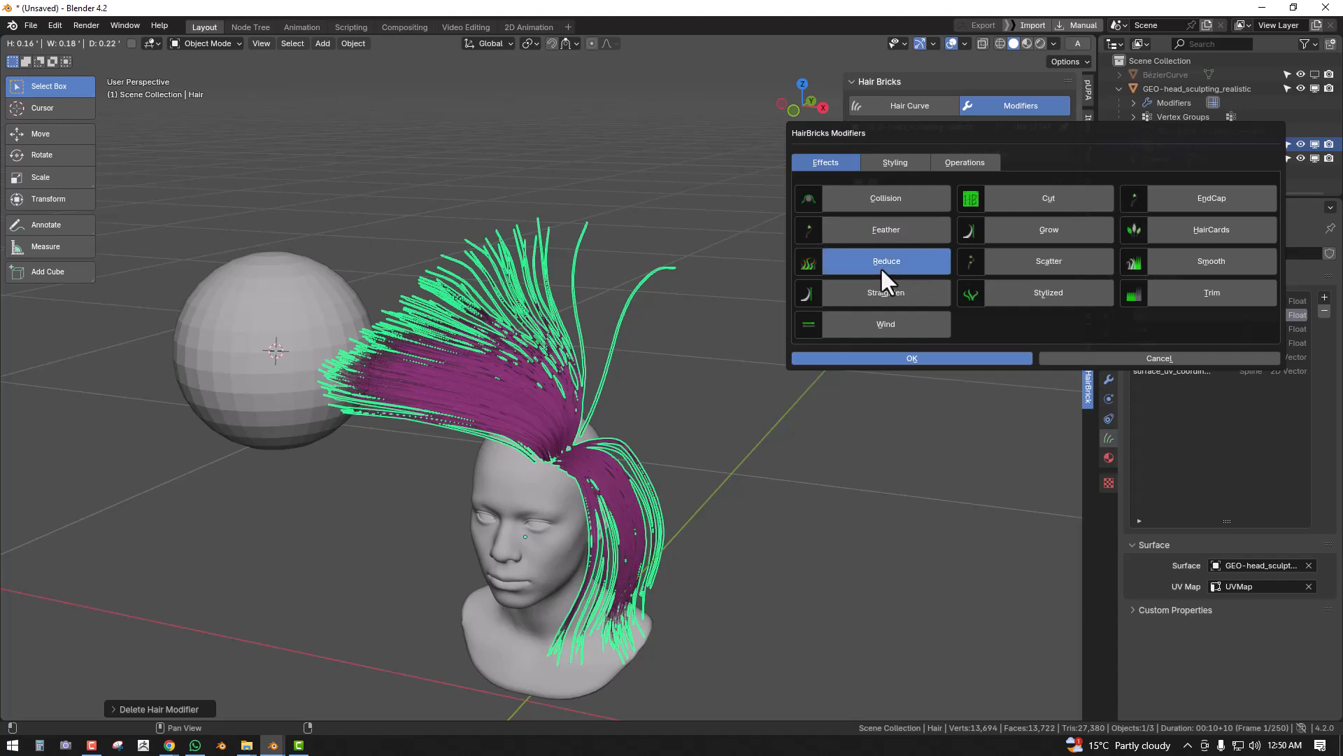
{"action": "key", "text": "Return"}
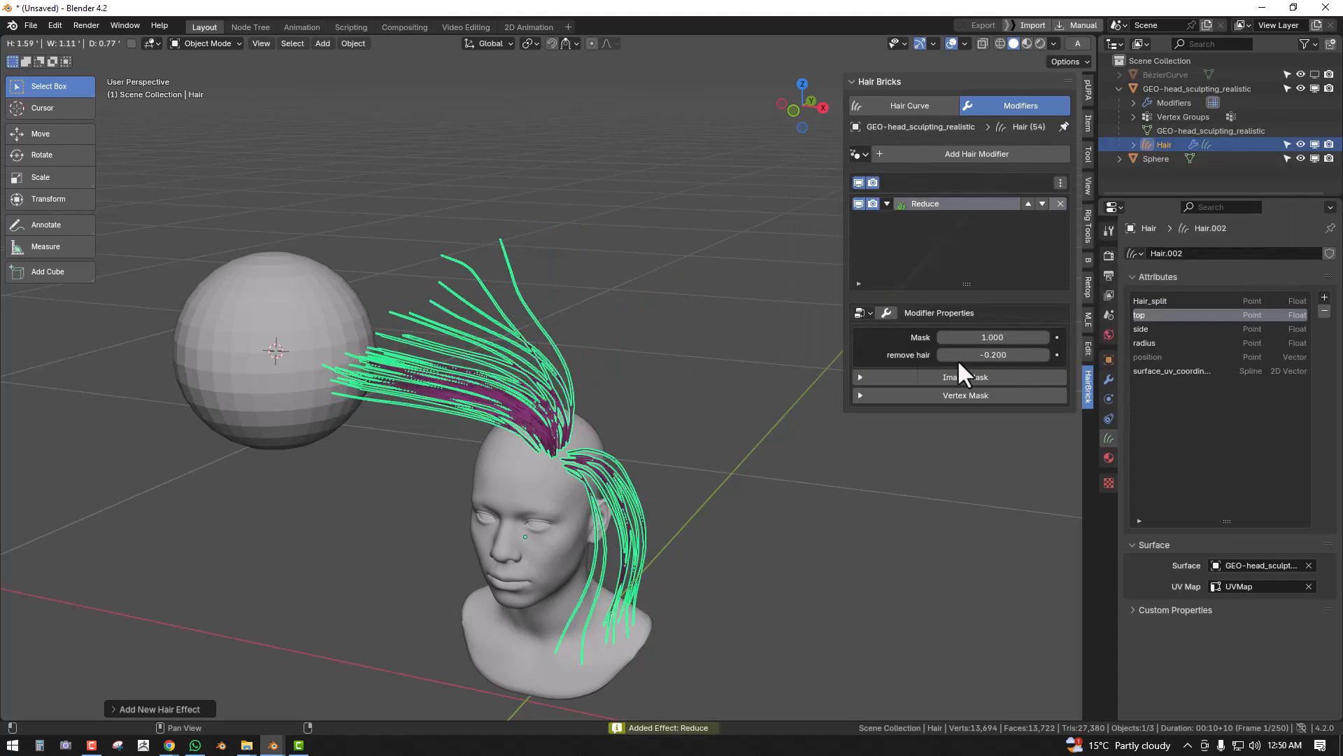
- Set the Reduce effect's remove hair value to -0.290
{"action": "left_click_drag", "start_coordinate": [993, 355], "coordinate": [833, 355]}
{"action": "left_click_drag", "start_coordinate": [951, 355], "coordinate": [999, 354]}
{"action": "middle_click_drag", "start_coordinate": [490, 427], "coordinate": [755, 382]}
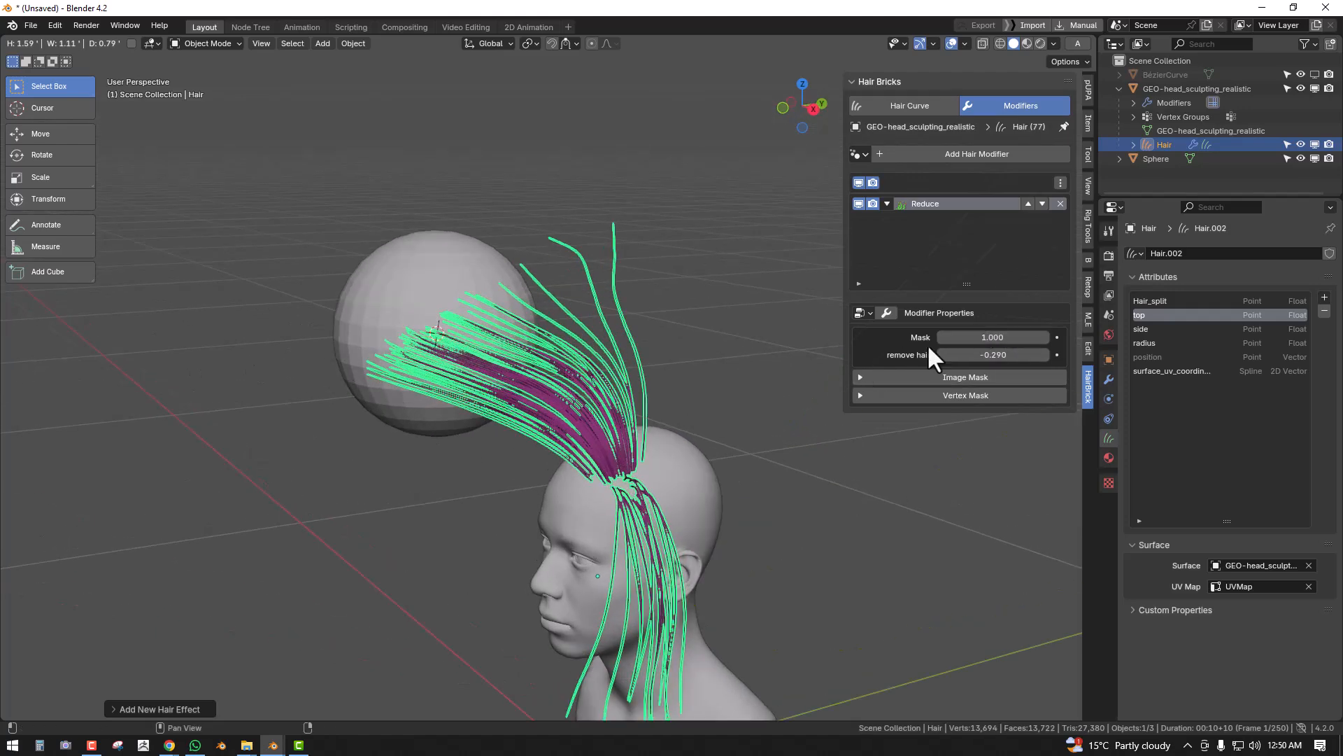
{"action": "middle_click_drag", "start_coordinate": [638, 384], "coordinate": [739, 387]}
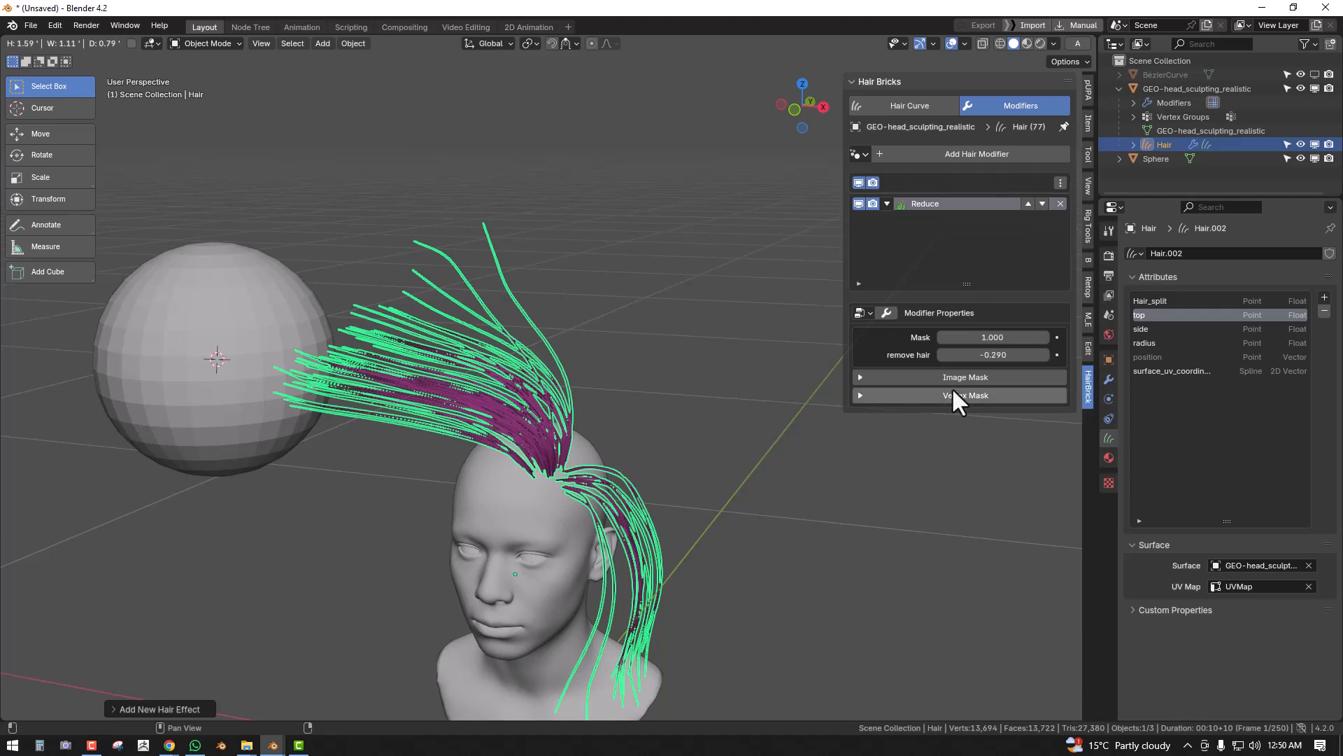
- Delete the Reduce modifier and add a Scatter effect to the Hair in its place
{"action": "left_click", "coordinate": [1061, 203]}
{"action": "left_click", "coordinate": [1018, 154]}
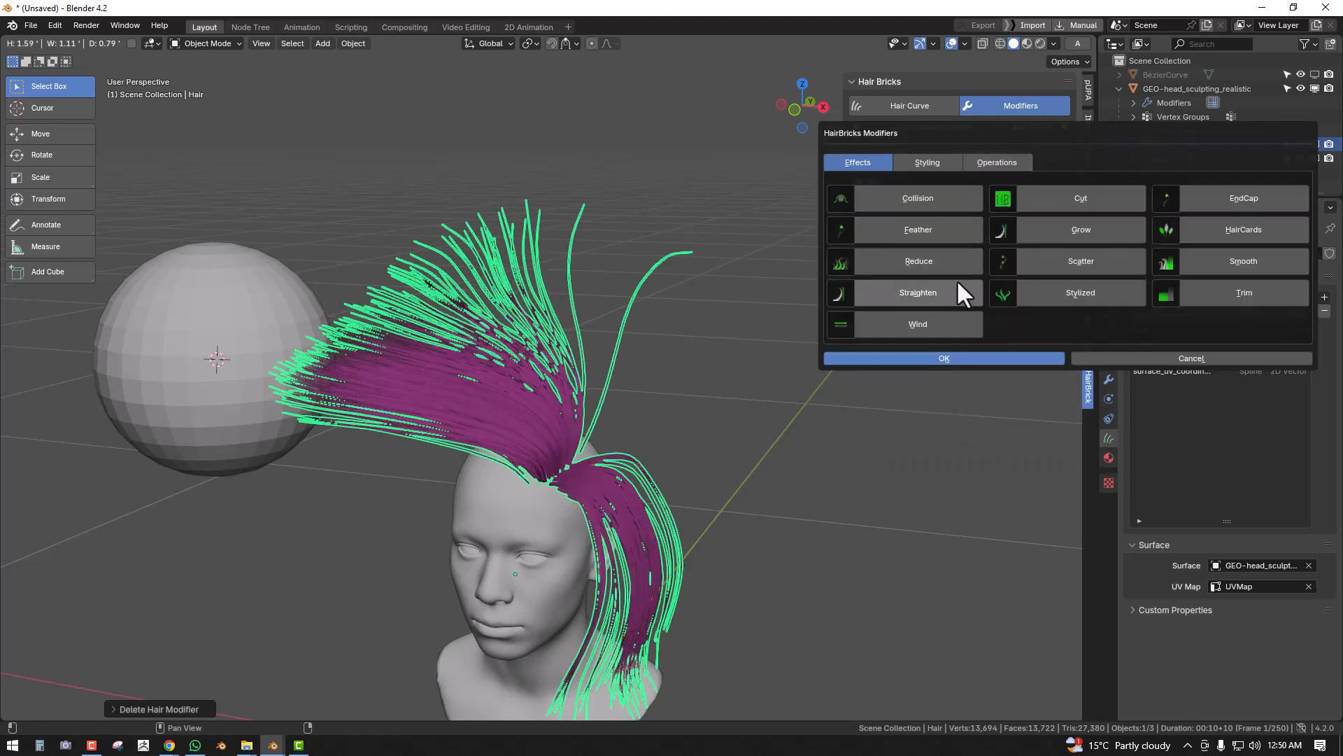
{"action": "left_click", "coordinate": [1077, 263]}
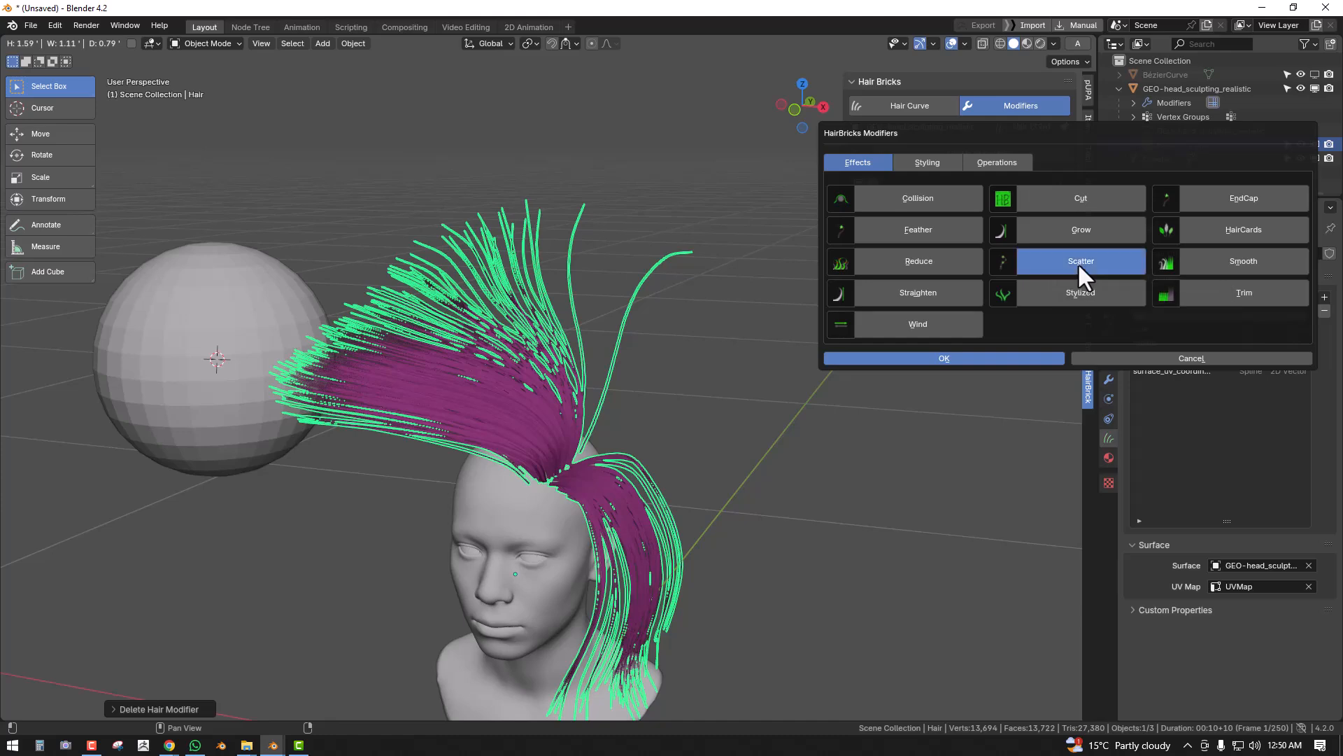
{"action": "key", "text": "Return"}
- Set the Scatter effect's remove instance to 2.740, uniform Scale to 0.840 and Scale min to 0.340
{"action": "middle_click_drag", "start_coordinate": [648, 425], "coordinate": [720, 369]}
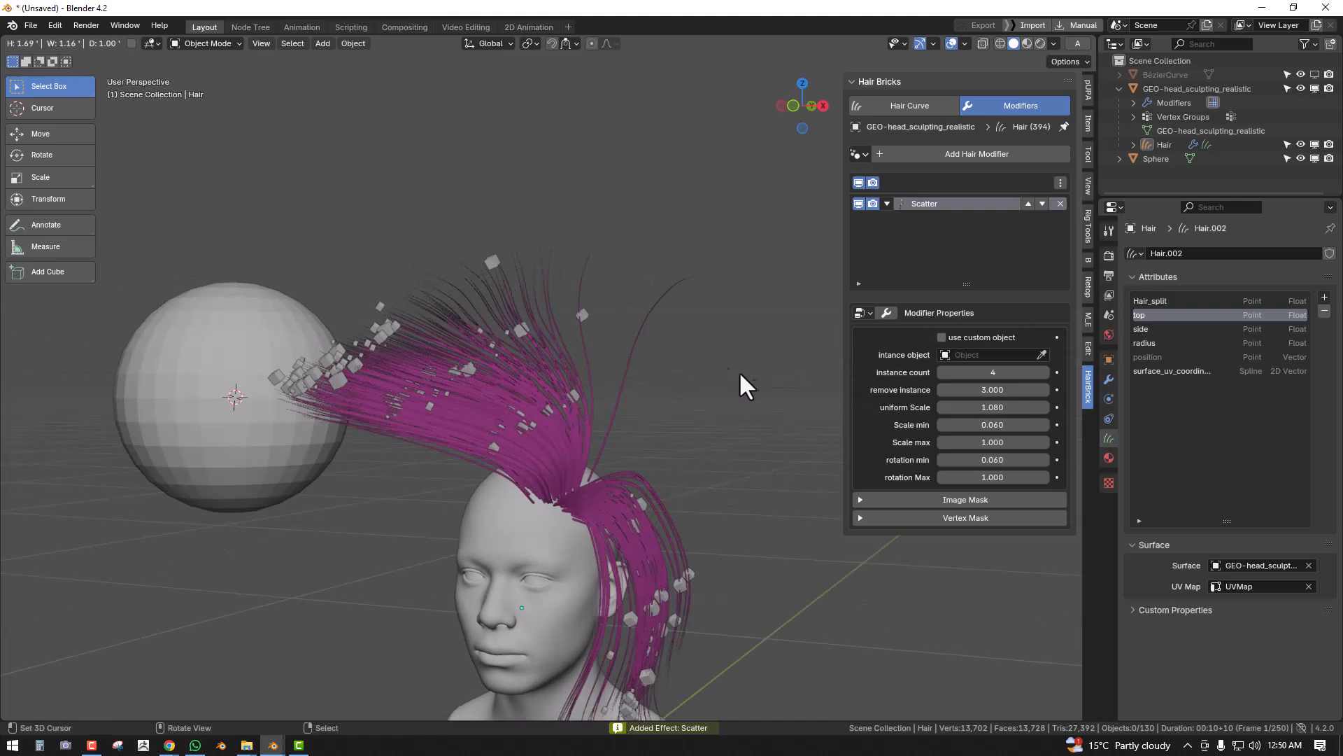
{"action": "middle_click_drag", "start_coordinate": [636, 489], "coordinate": [659, 381]}
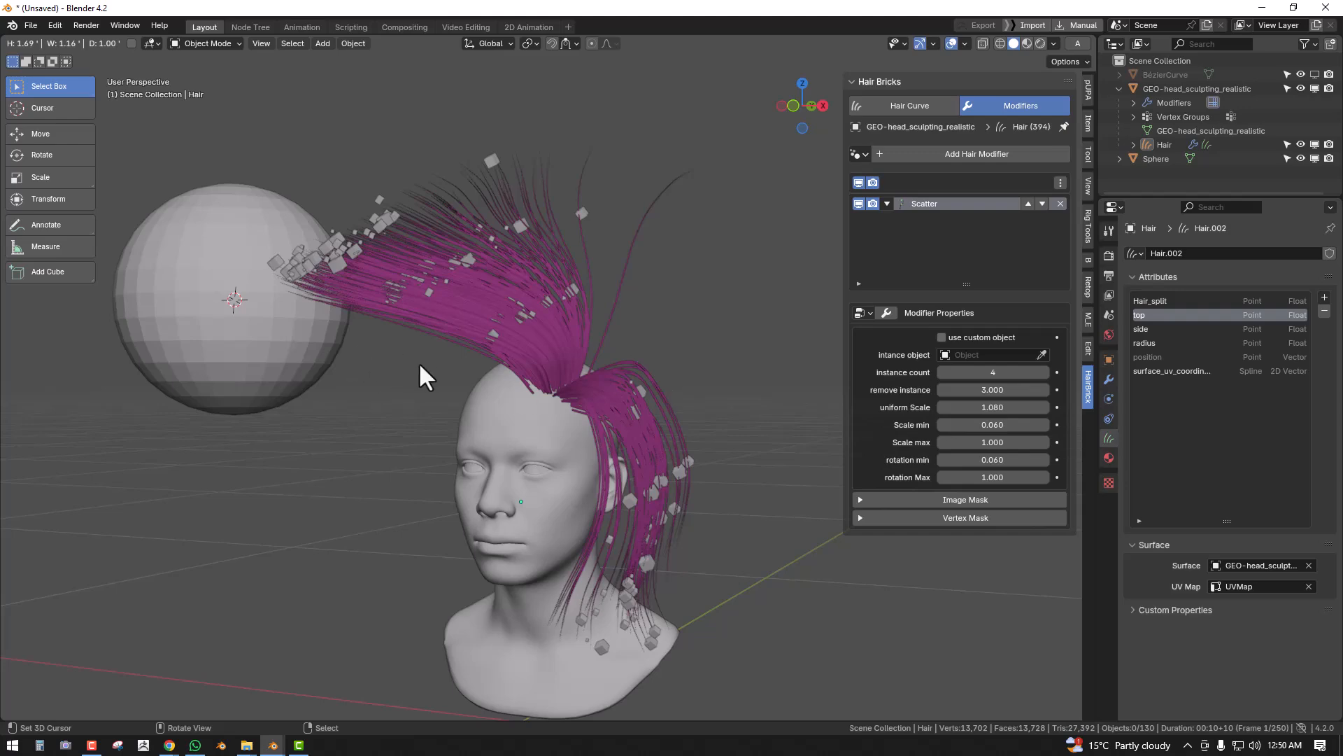
{"action": "middle_click_drag", "start_coordinate": [423, 358], "coordinate": [485, 353]}
{"action": "middle_click_drag", "start_coordinate": [580, 329], "coordinate": [713, 414]}
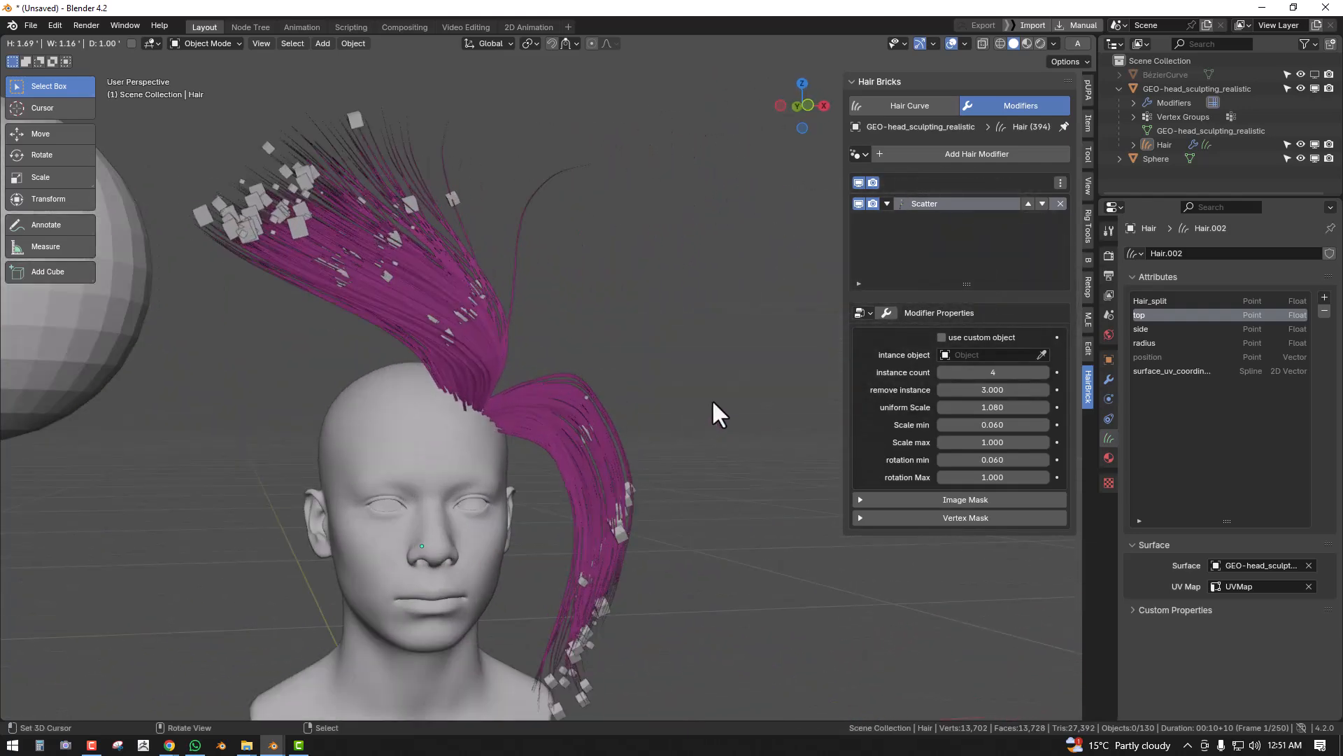
{"action": "middle_click_drag", "start_coordinate": [529, 368], "coordinate": [385, 332]}
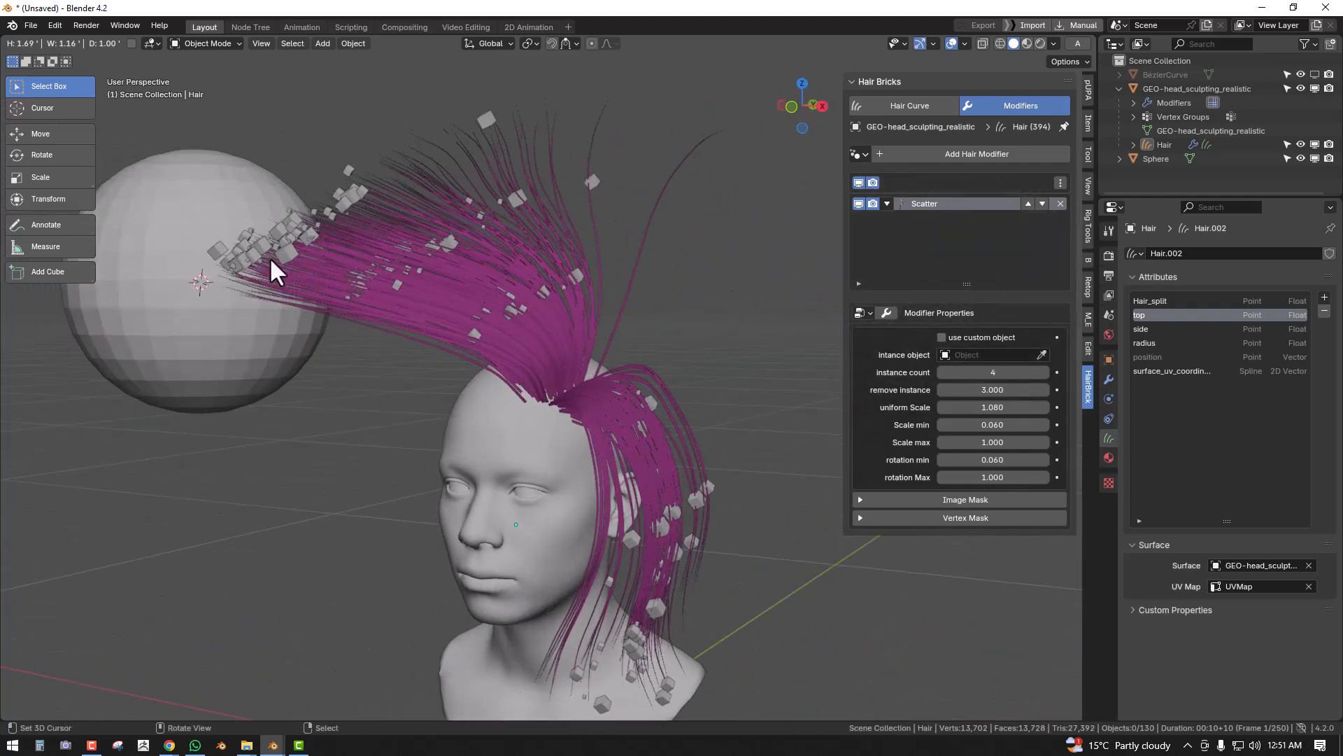
{"action": "middle_click_drag", "start_coordinate": [423, 287], "coordinate": [553, 330]}
{"action": "left_click_drag", "start_coordinate": [1005, 390], "coordinate": [1038, 424]}
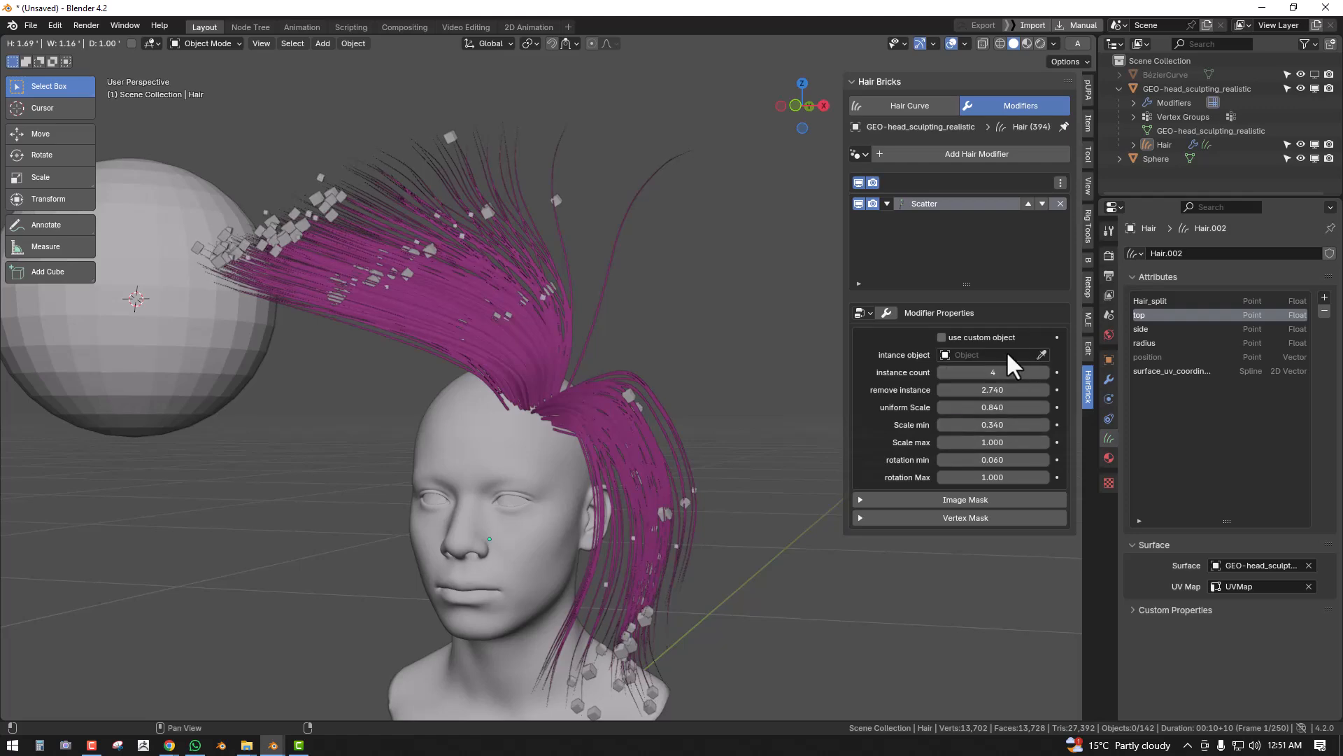
- Add a Monkey mesh to the scene and scale it down to about a tenth of its size
{"action": "scroll", "coordinate": [648, 274], "scroll_direction": "down", "scroll_amount": 2}
{"action": "scroll", "coordinate": [648, 276], "scroll_direction": "down", "scroll_amount": 1}
{"action": "key", "text": "shift+a"}
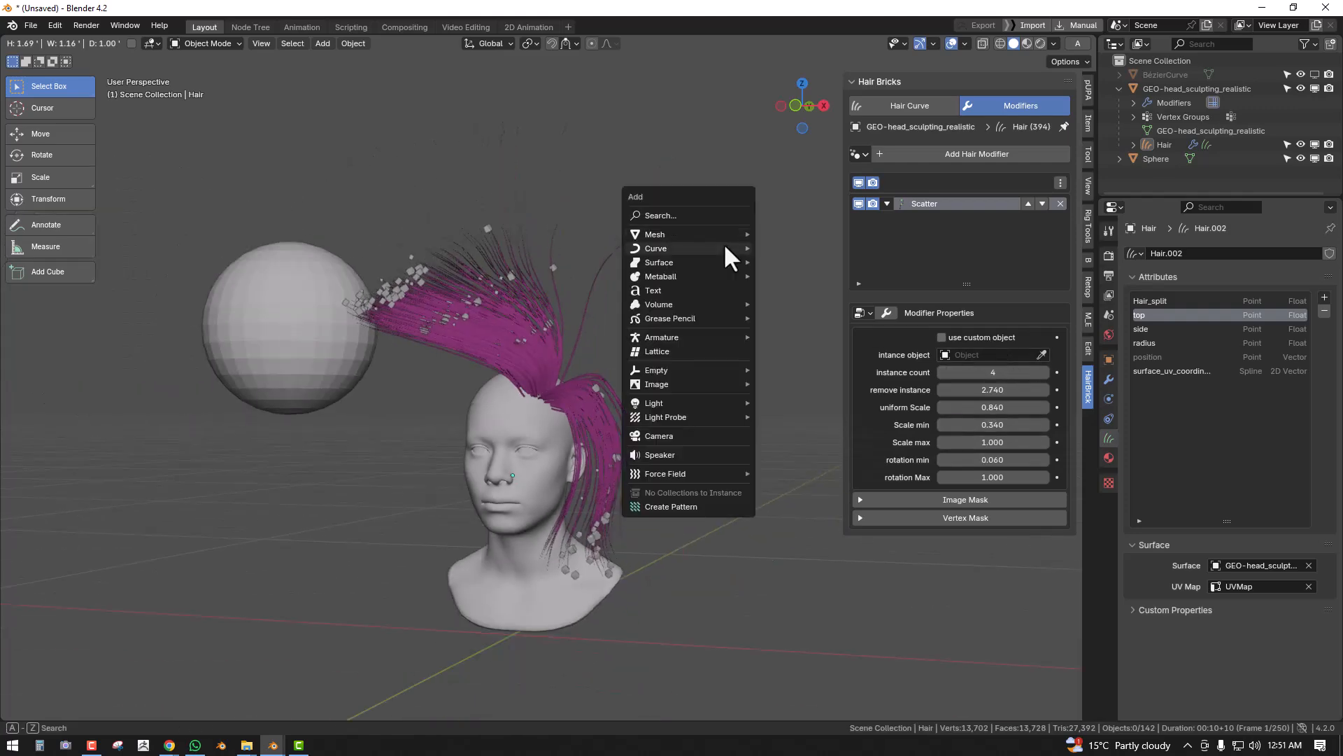
{"action": "mouse_move", "coordinate": [728, 234]}
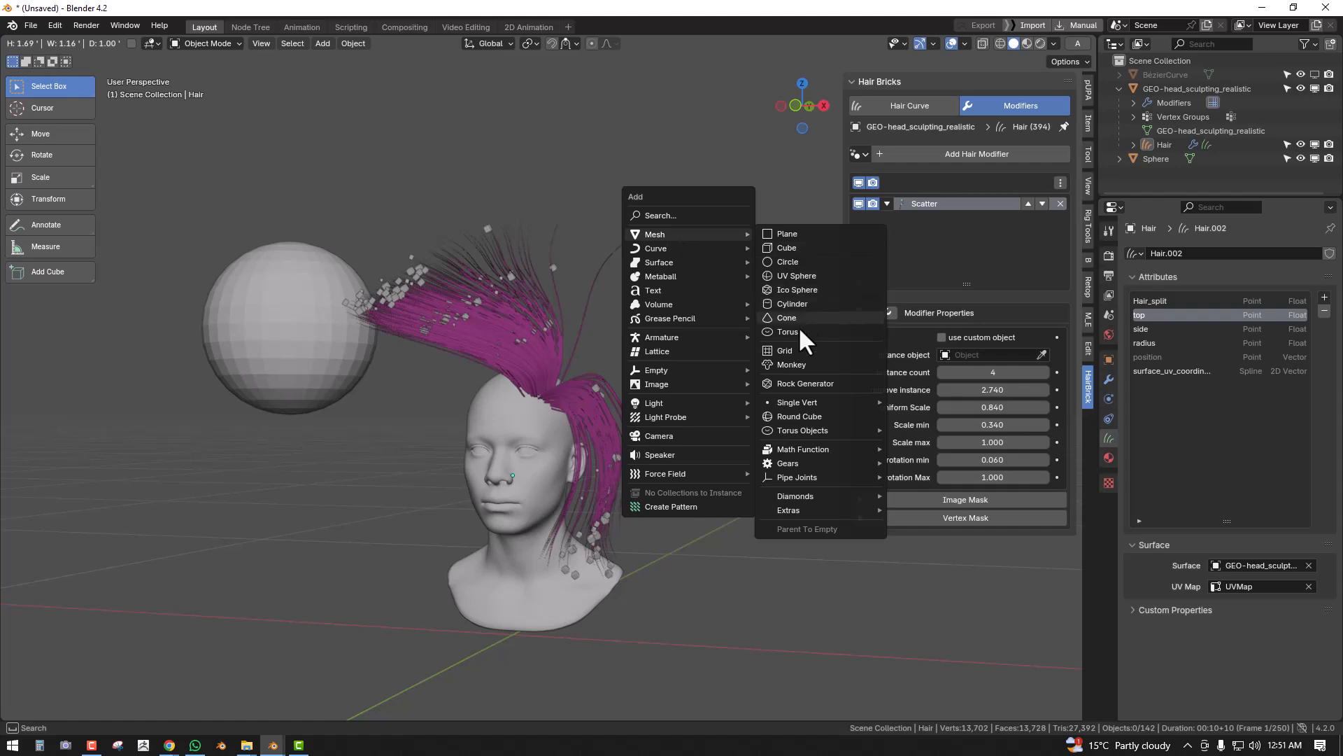
{"action": "left_click", "coordinate": [795, 361]}
{"action": "key", "text": "s"}
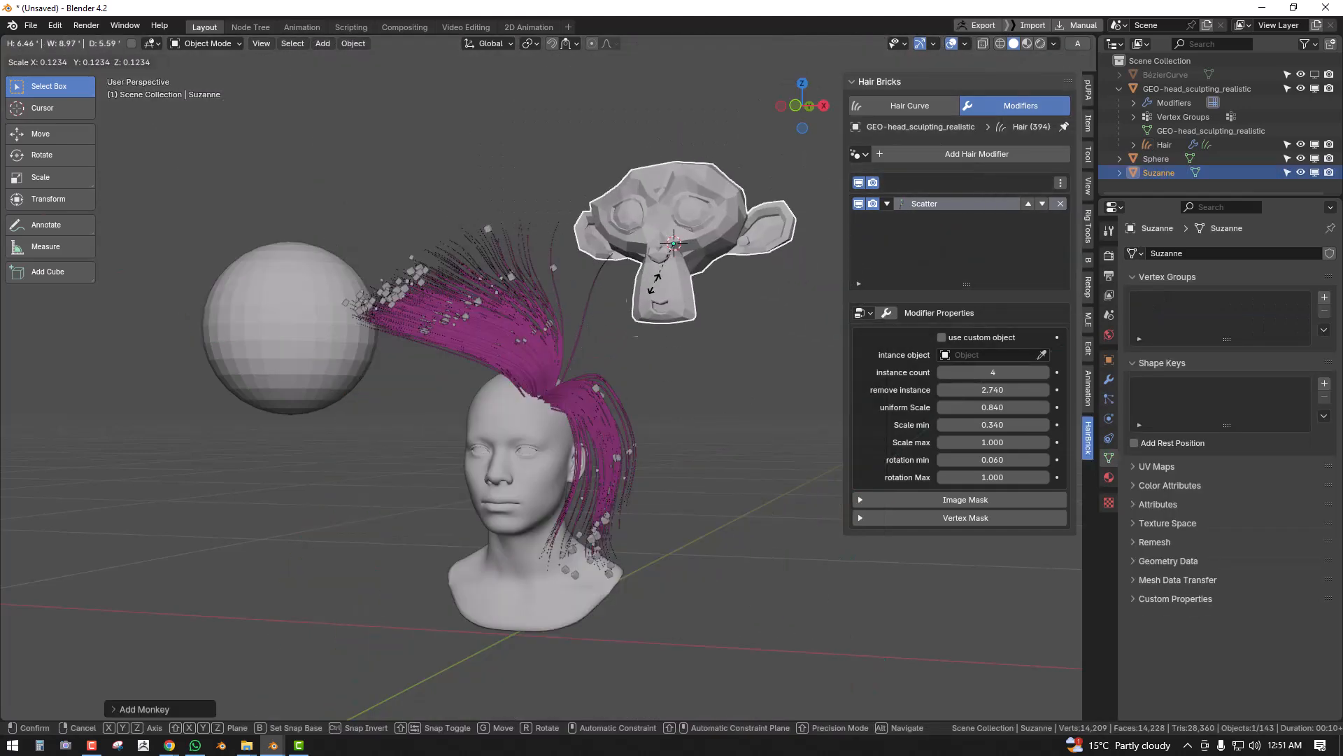
{"action": "left_click", "coordinate": [590, 297]}
{"action": "scroll", "coordinate": [588, 294], "scroll_direction": "up", "scroll_amount": 2}
- Make the Hair's Scatter effect use Suzanne as its custom instance object, with uniform Scale 0.010
{"action": "left_click", "coordinate": [554, 292]}
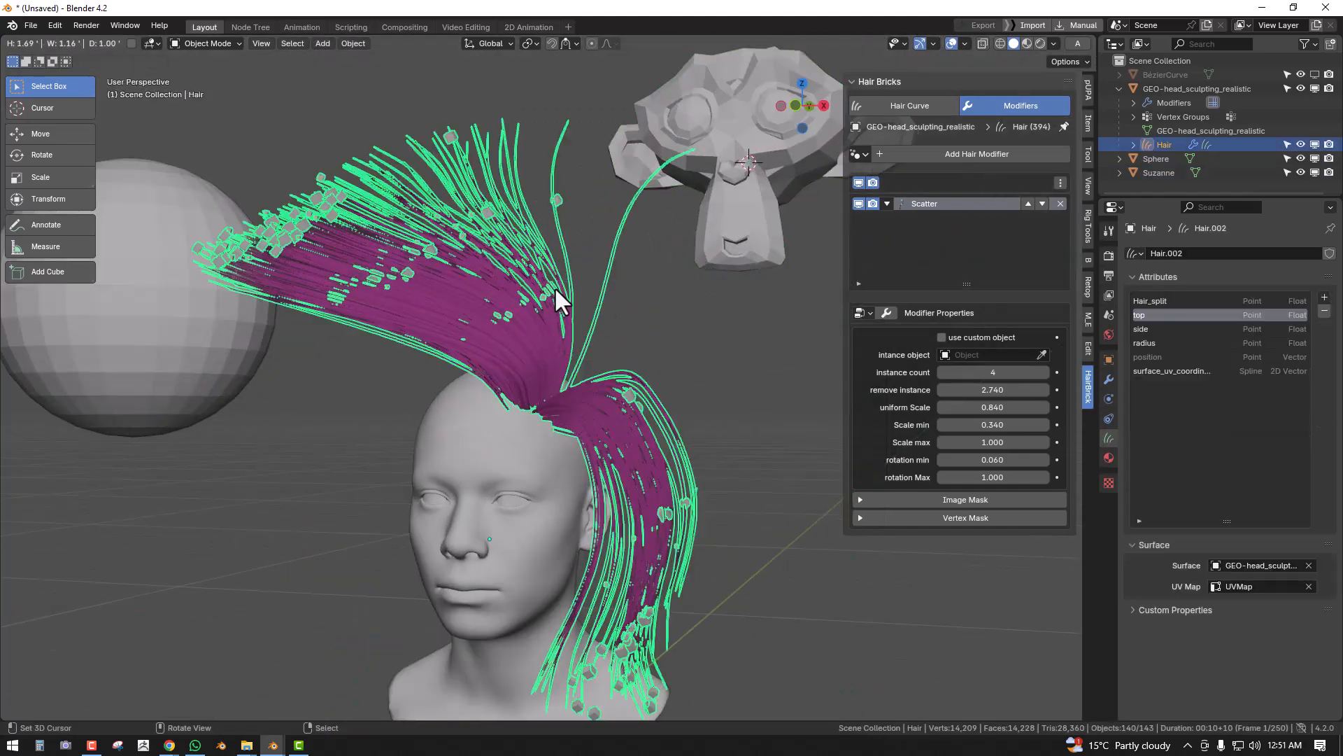
{"action": "left_click", "coordinate": [992, 341]}
{"action": "left_click", "coordinate": [1042, 355]}
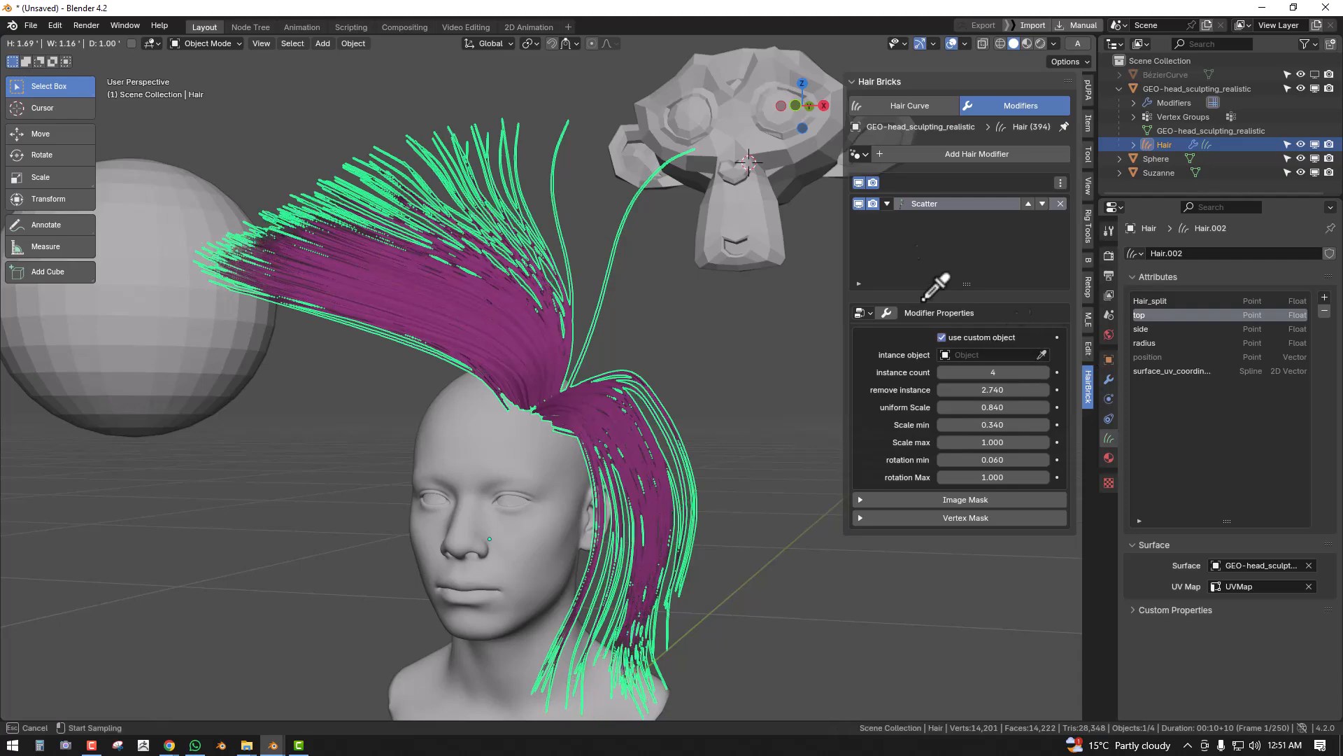
{"action": "left_click", "coordinate": [692, 218]}
{"action": "scroll", "coordinate": [690, 220], "scroll_direction": "down", "scroll_amount": 2}
{"action": "left_click_drag", "start_coordinate": [1002, 408], "coordinate": [946, 408]}
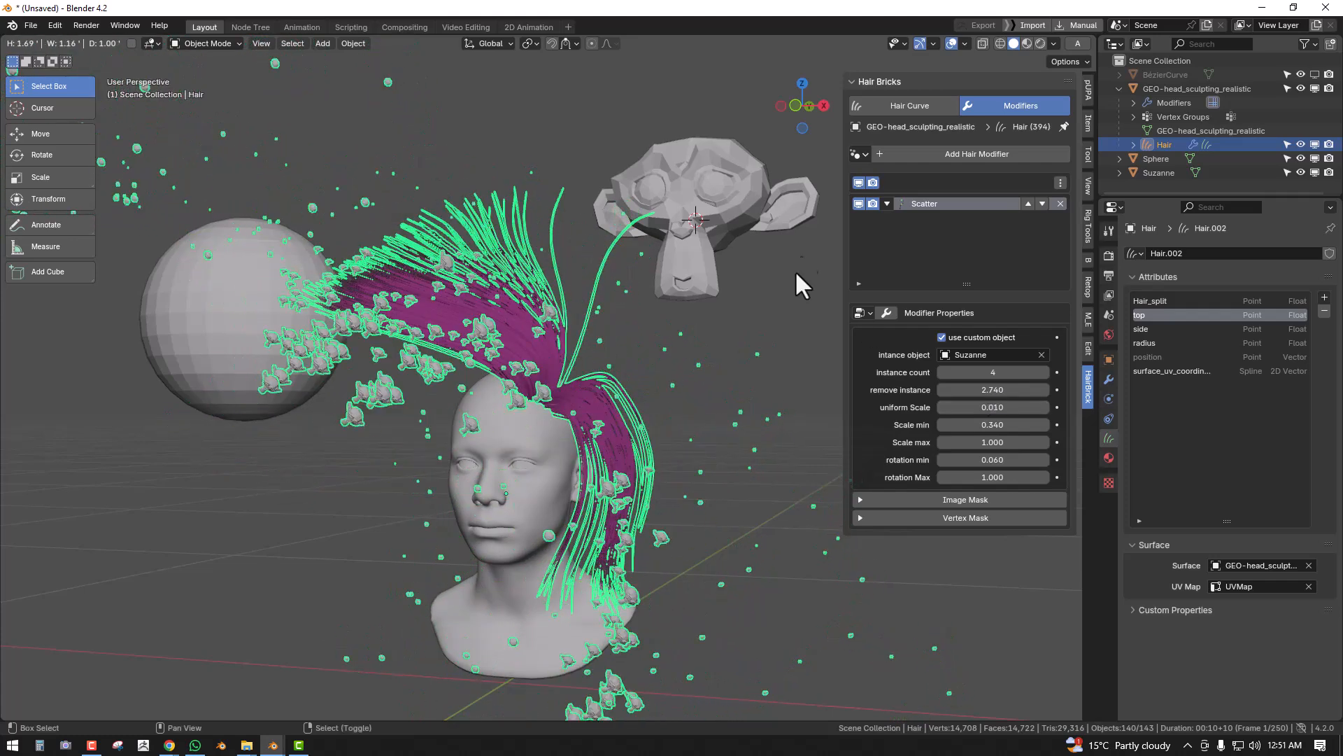
- Apply the object transform to the Suzanne monkey
{"action": "left_click", "coordinate": [738, 200]}
{"action": "key", "text": "ctrl+a"}
{"action": "left_click", "coordinate": [745, 203]}
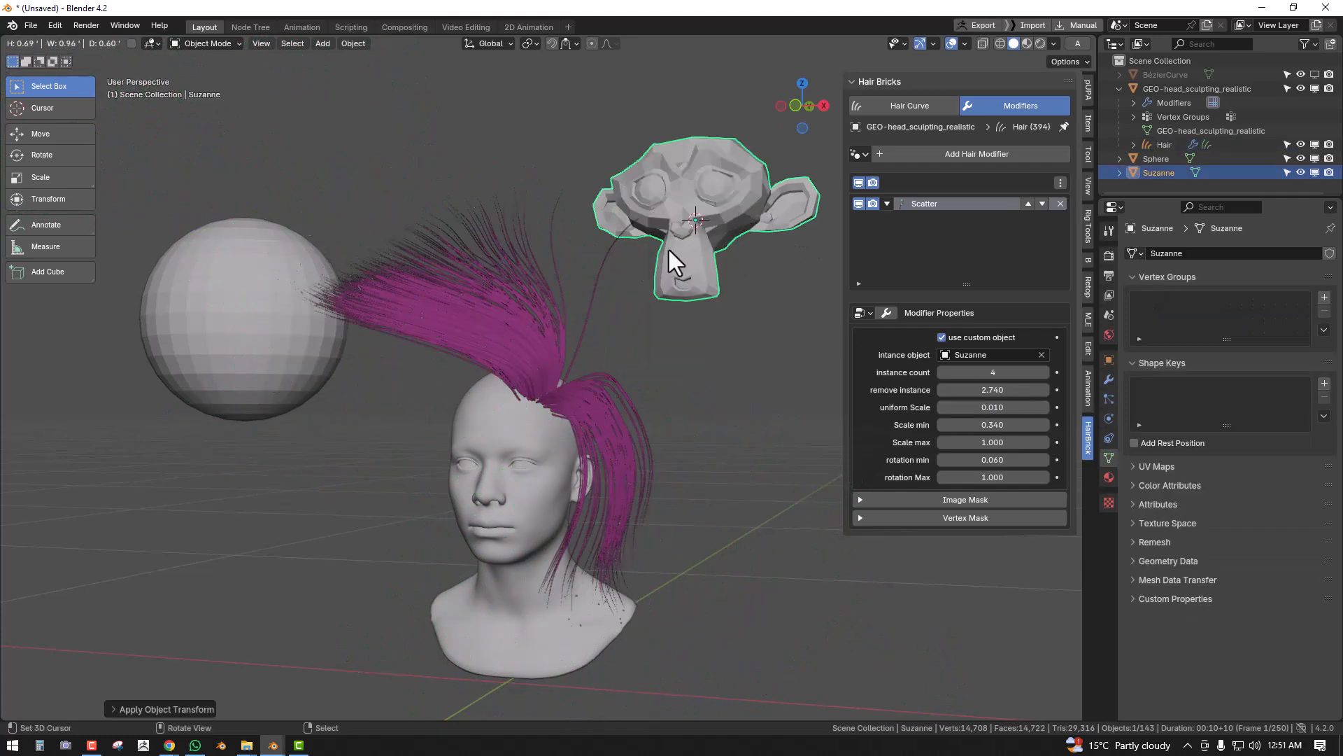
- Set the Scatter effect's uniform Scale to 0.070 and remove instance to 8.240
{"action": "scroll", "coordinate": [669, 249], "scroll_direction": "up", "scroll_amount": 3}
{"action": "left_click_drag", "start_coordinate": [1003, 403], "coordinate": [946, 409]}
{"action": "middle_click_drag", "start_coordinate": [651, 411], "coordinate": [717, 410]}
{"action": "scroll", "coordinate": [630, 384], "scroll_direction": "up", "scroll_amount": 1}
{"action": "middle_click_drag", "start_coordinate": [626, 380], "coordinate": [632, 376]}
{"action": "left_click_drag", "start_coordinate": [994, 392], "coordinate": [1028, 391]}
{"action": "middle_click_drag", "start_coordinate": [532, 383], "coordinate": [510, 332]}
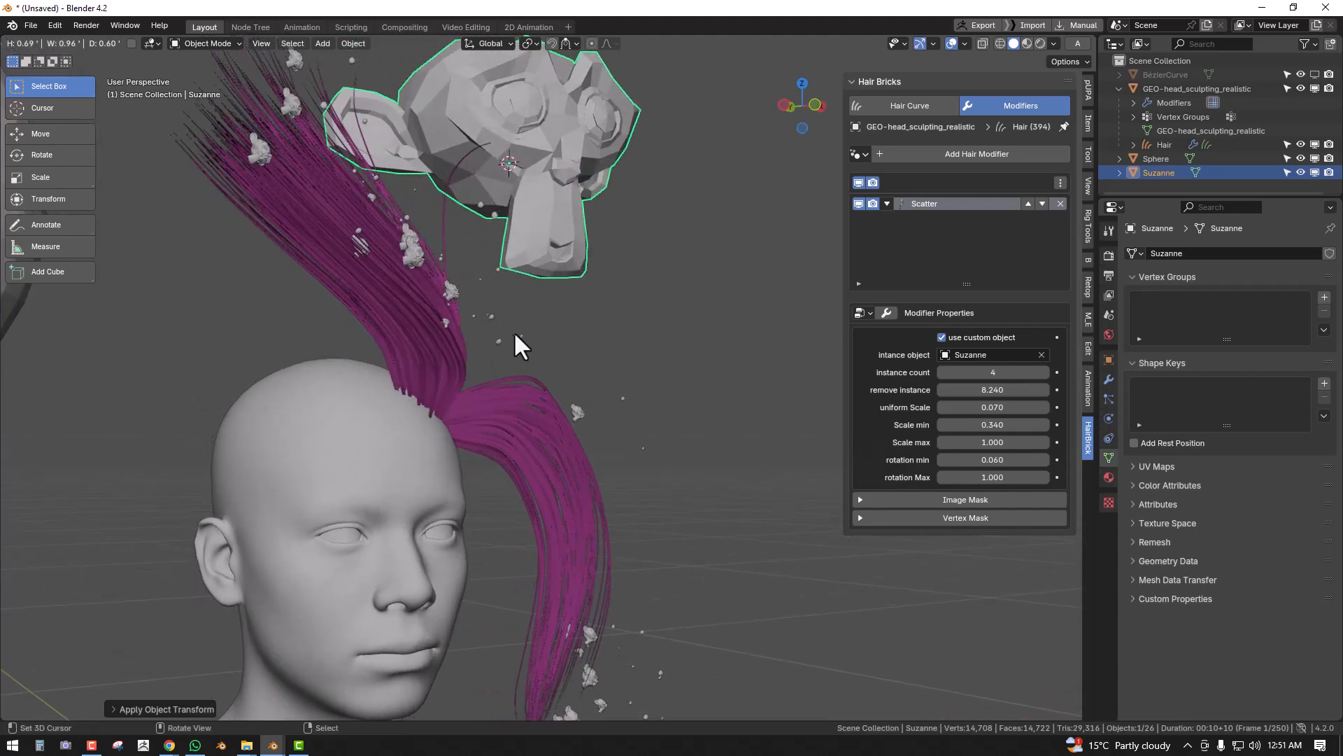
- Turn off the Scatter effect's custom object and set its uniform Scale to 1.690
{"action": "scroll", "coordinate": [573, 238], "scroll_direction": "down", "scroll_amount": 3}
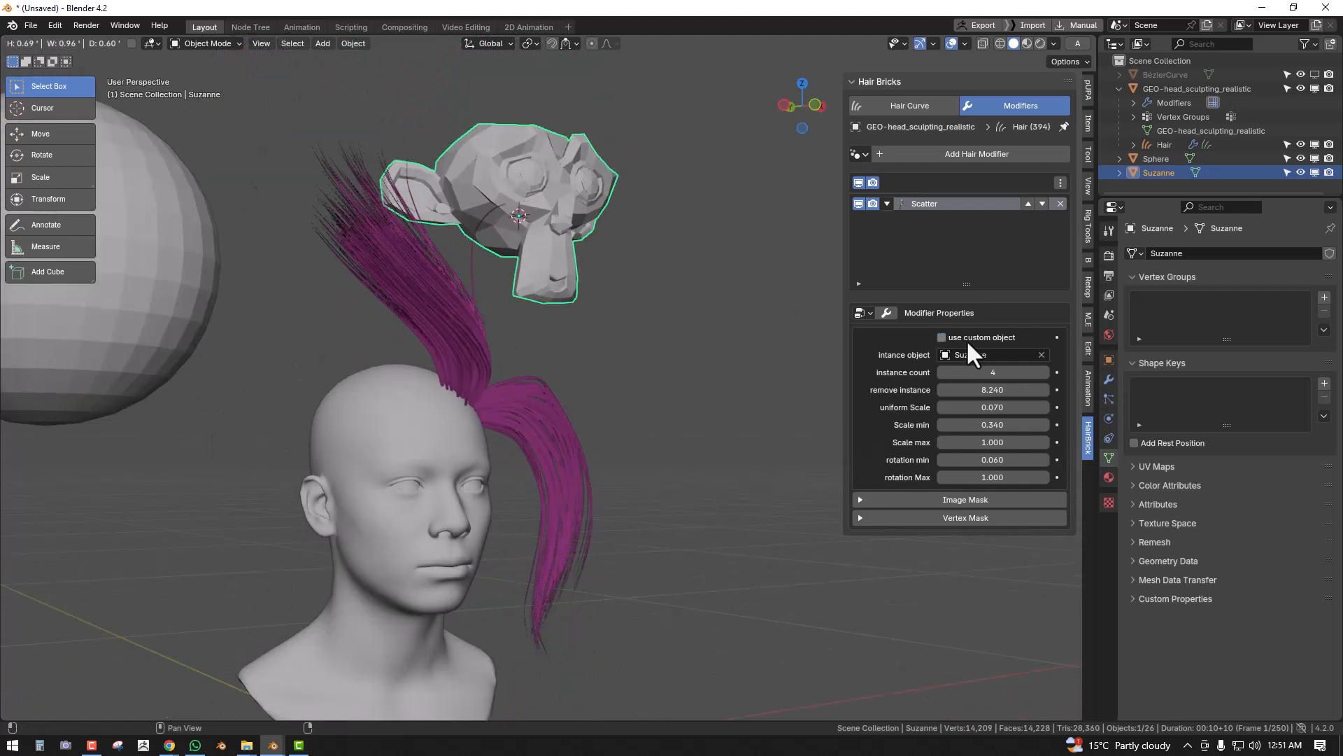
{"action": "mouse_move", "coordinate": [526, 470]}
{"action": "middle_mouse_down"}
{"action": "mouse_move", "coordinate": [569, 476]}
{"action": "mouse_move", "coordinate": [535, 475]}
{"action": "middle_mouse_up"}
{"action": "left_click", "coordinate": [973, 336]}
{"action": "left_click_drag", "start_coordinate": [999, 408], "coordinate": [1039, 407]}
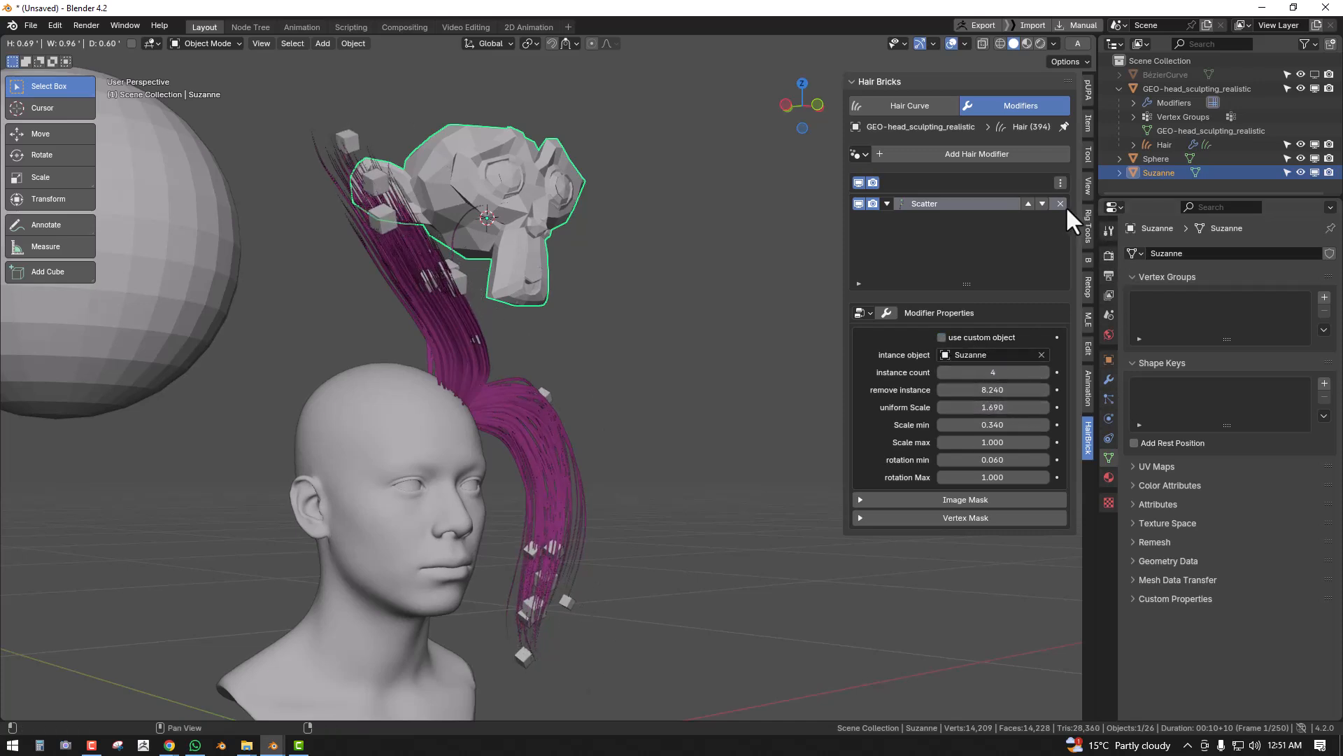
- Replace the Hair's Scatter effect with a Smooth effect and adjust the Smooth settings
{"action": "left_click", "coordinate": [1060, 203]}
{"action": "left_click", "coordinate": [976, 154]}
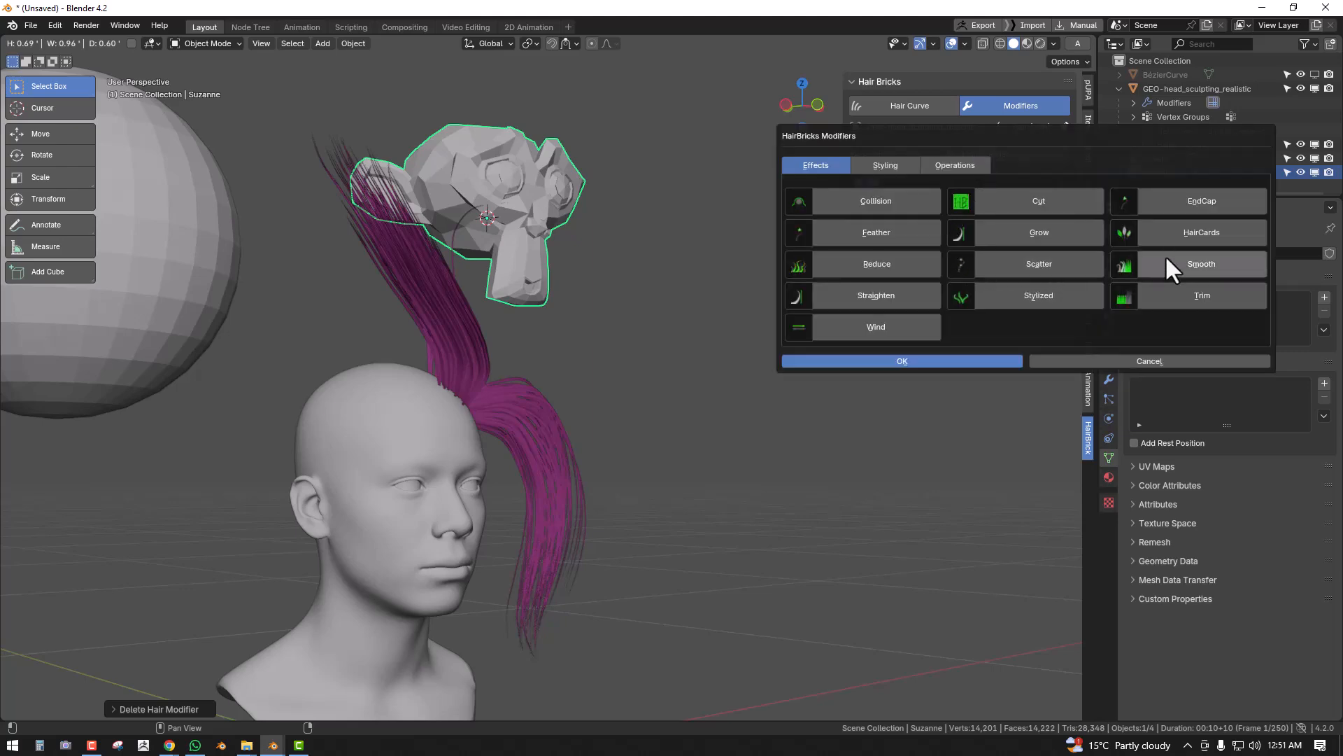
{"action": "left_click", "coordinate": [1201, 263]}
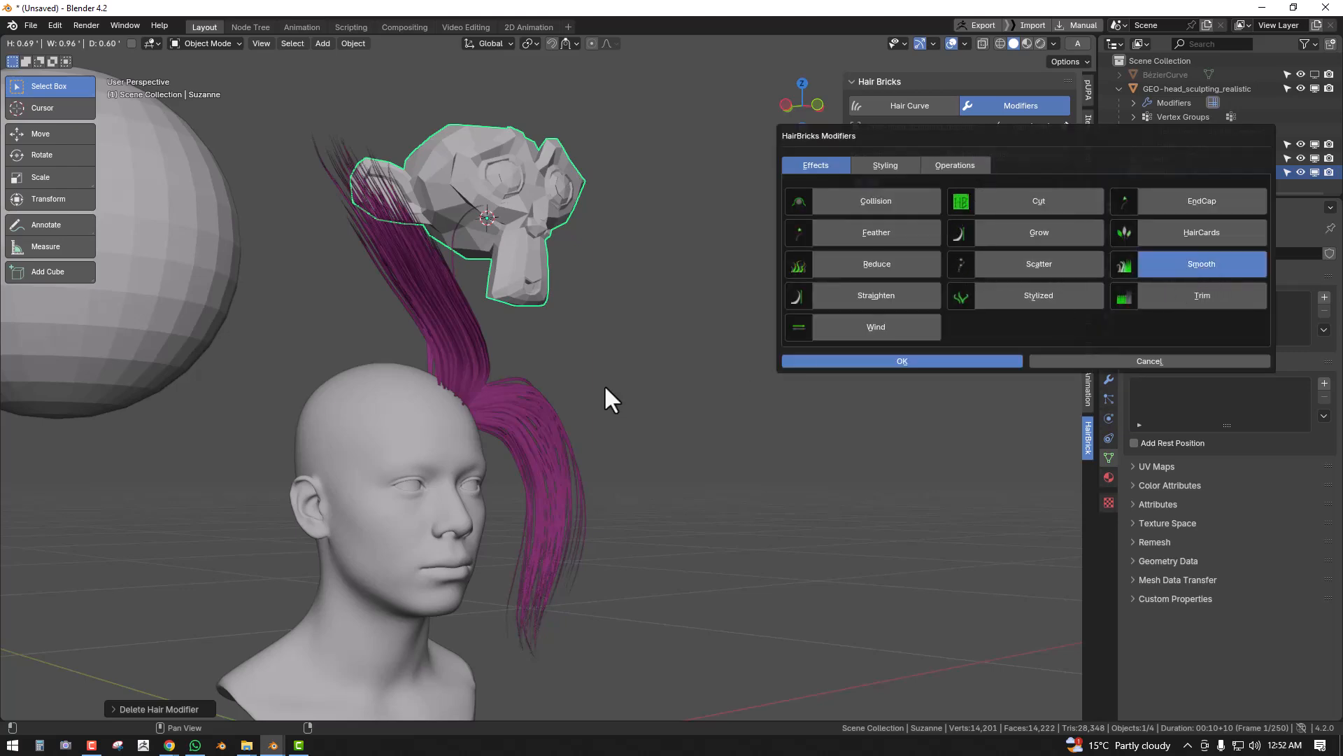
{"action": "key", "text": "Return"}
{"action": "middle_click_drag", "start_coordinate": [620, 387], "coordinate": [543, 413]}
{"action": "left_click_drag", "start_coordinate": [998, 354], "coordinate": [959, 354]}
- Replace the Hair's Smooth effect with a Straighten effect and try changing its Amount and Shape
{"action": "left_click", "coordinate": [1062, 203]}
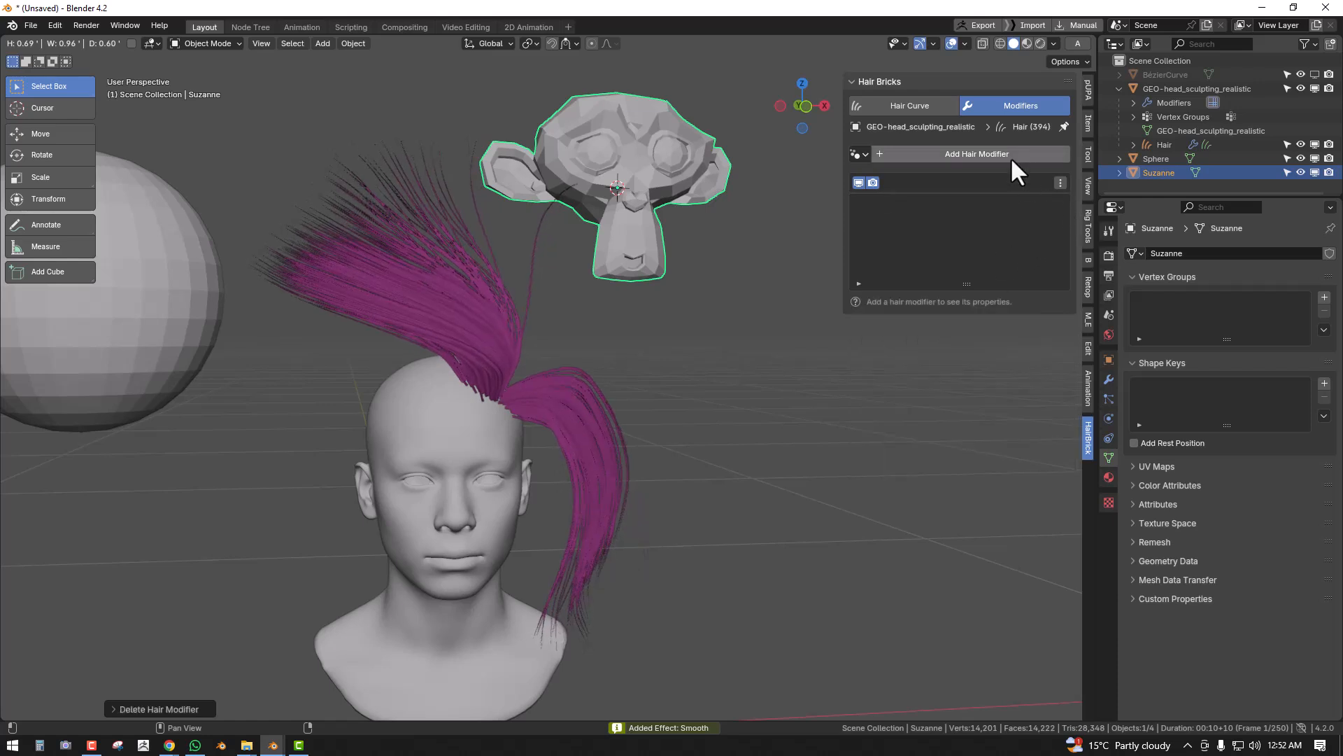
{"action": "left_click", "coordinate": [1011, 155]}
{"action": "left_click", "coordinate": [929, 298]}
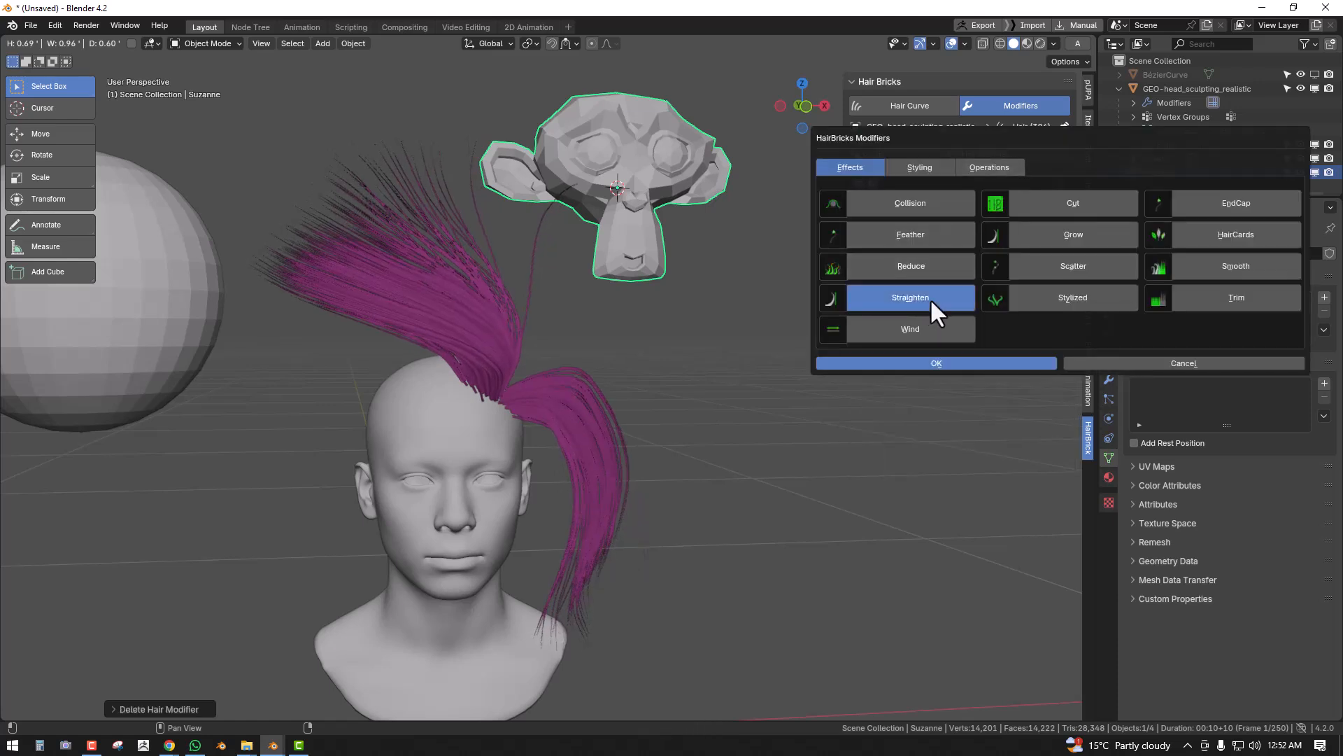
{"action": "key", "text": "Return"}
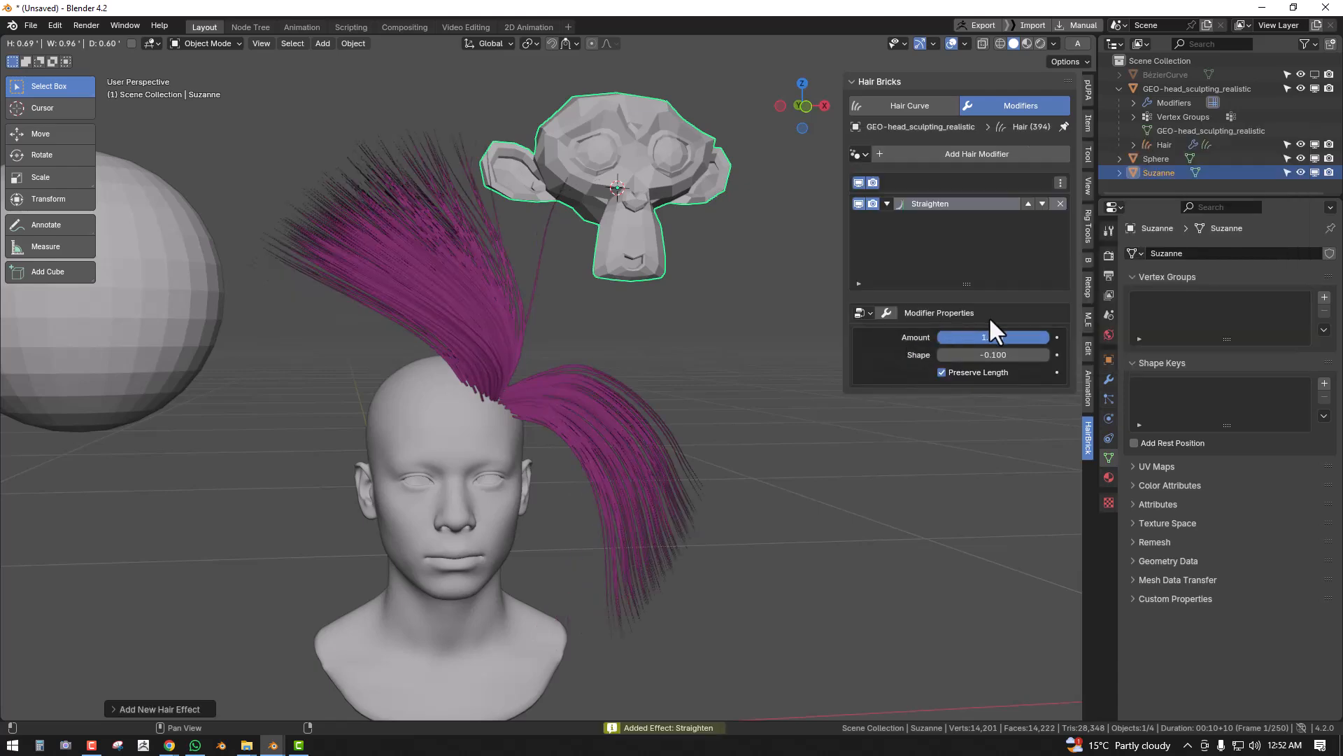
{"action": "mouse_move", "coordinate": [1006, 339]}
{"action": "left_mouse_down"}
{"action": "mouse_move", "coordinate": [950, 340]}
{"action": "mouse_move", "coordinate": [1050, 355]}
{"action": "mouse_move", "coordinate": [1008, 354]}
{"action": "left_mouse_up"}
- Replace the Hair's Straighten effect with a Stylized effect
{"action": "left_click", "coordinate": [1061, 203]}
{"action": "left_click", "coordinate": [978, 158]}
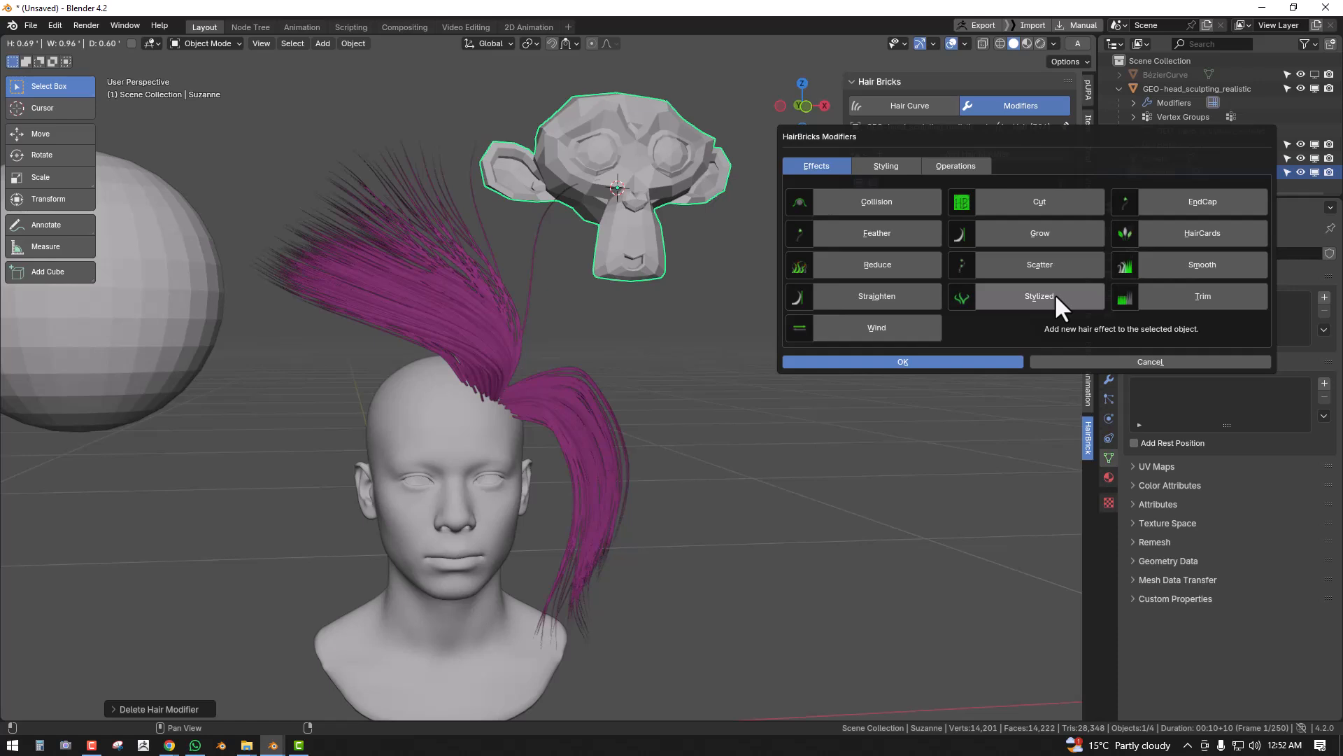
{"action": "left_click", "coordinate": [1058, 297]}
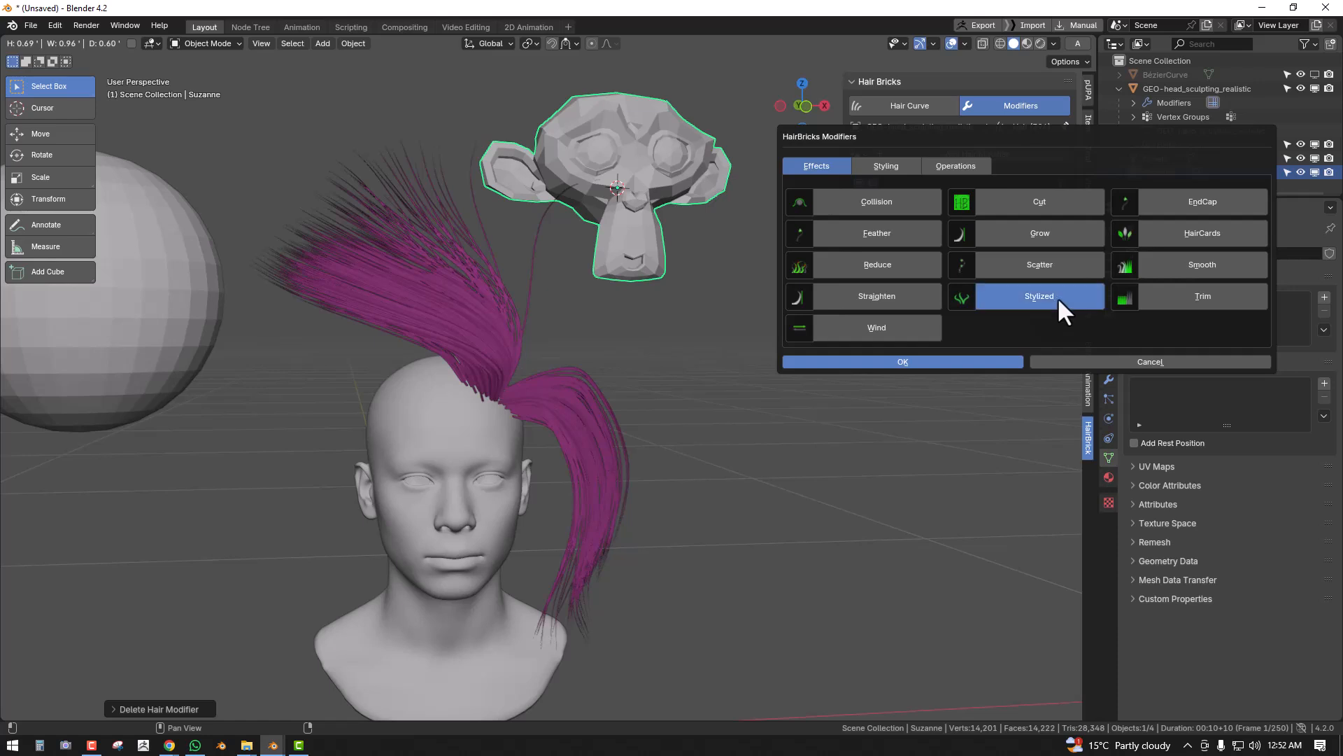
{"action": "key", "text": "Return"}
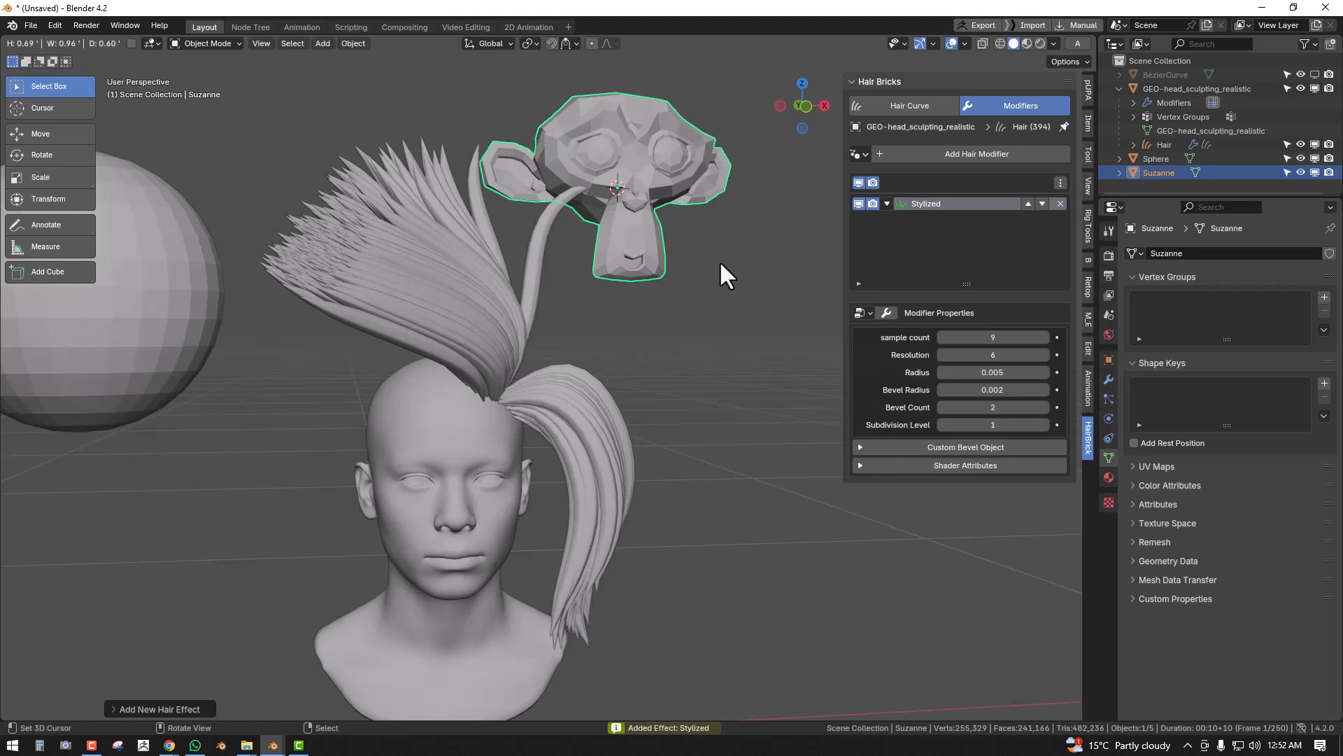
- Examine the shape and volume of the stylized hair strands on the head from several angles and distances
{"action": "middle_click_drag", "start_coordinate": [548, 392], "coordinate": [687, 354]}
{"action": "right_click", "coordinate": [608, 373]}
{"action": "scroll", "coordinate": [539, 367], "scroll_direction": "down", "scroll_amount": 2}
{"action": "scroll", "coordinate": [534, 362], "scroll_direction": "up", "scroll_amount": 4}
{"action": "scroll", "coordinate": [579, 312], "scroll_direction": "up", "scroll_amount": 3}
{"action": "mouse_move", "coordinate": [580, 312]}
{"action": "middle_mouse_down"}
{"action": "mouse_move", "coordinate": [575, 299]}
{"action": "mouse_move", "coordinate": [556, 329]}
{"action": "mouse_move", "coordinate": [562, 350]}
{"action": "mouse_move", "coordinate": [441, 348]}
{"action": "mouse_move", "coordinate": [569, 310]}
{"action": "middle_mouse_up"}
{"action": "scroll", "coordinate": [490, 329], "scroll_direction": "down", "scroll_amount": 4}
{"action": "middle_click_drag", "start_coordinate": [464, 342], "coordinate": [729, 346]}
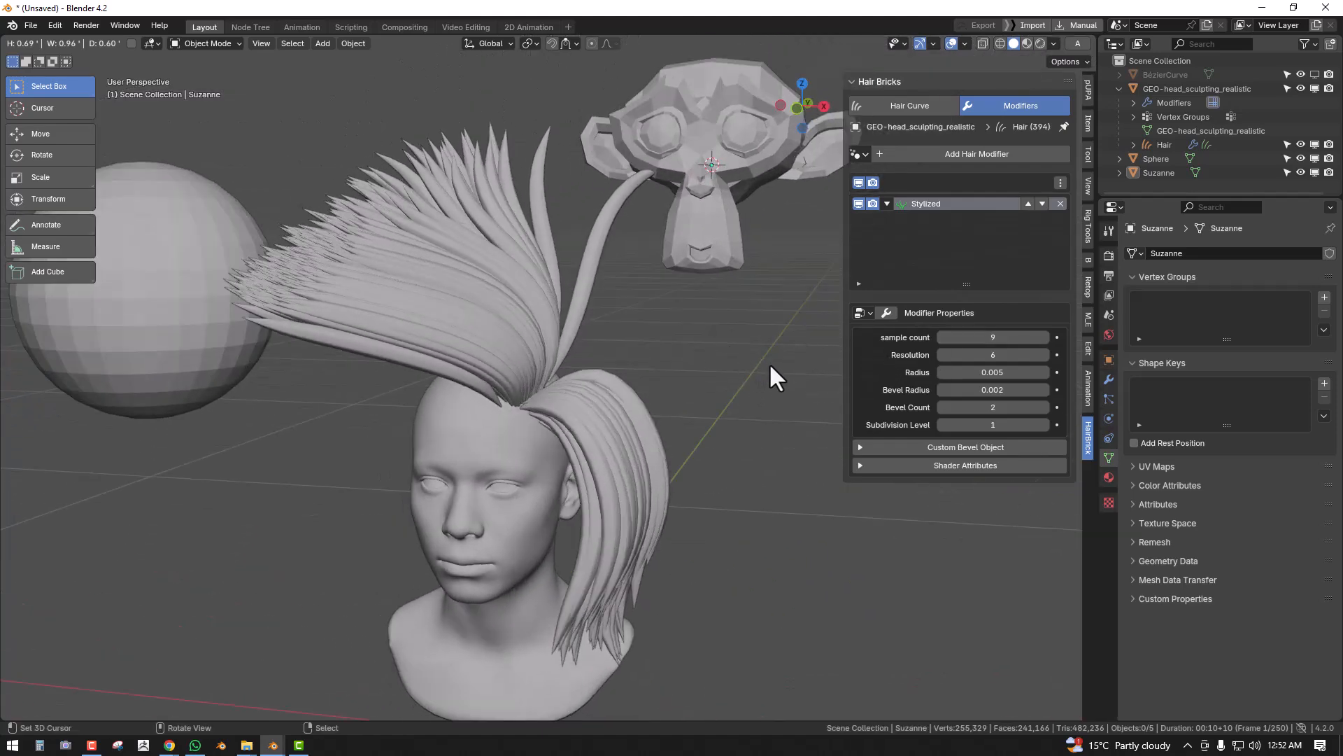
{"action": "middle_click_drag", "start_coordinate": [693, 448], "coordinate": [732, 429]}
{"action": "scroll", "coordinate": [644, 382], "scroll_direction": "down", "scroll_amount": 5}
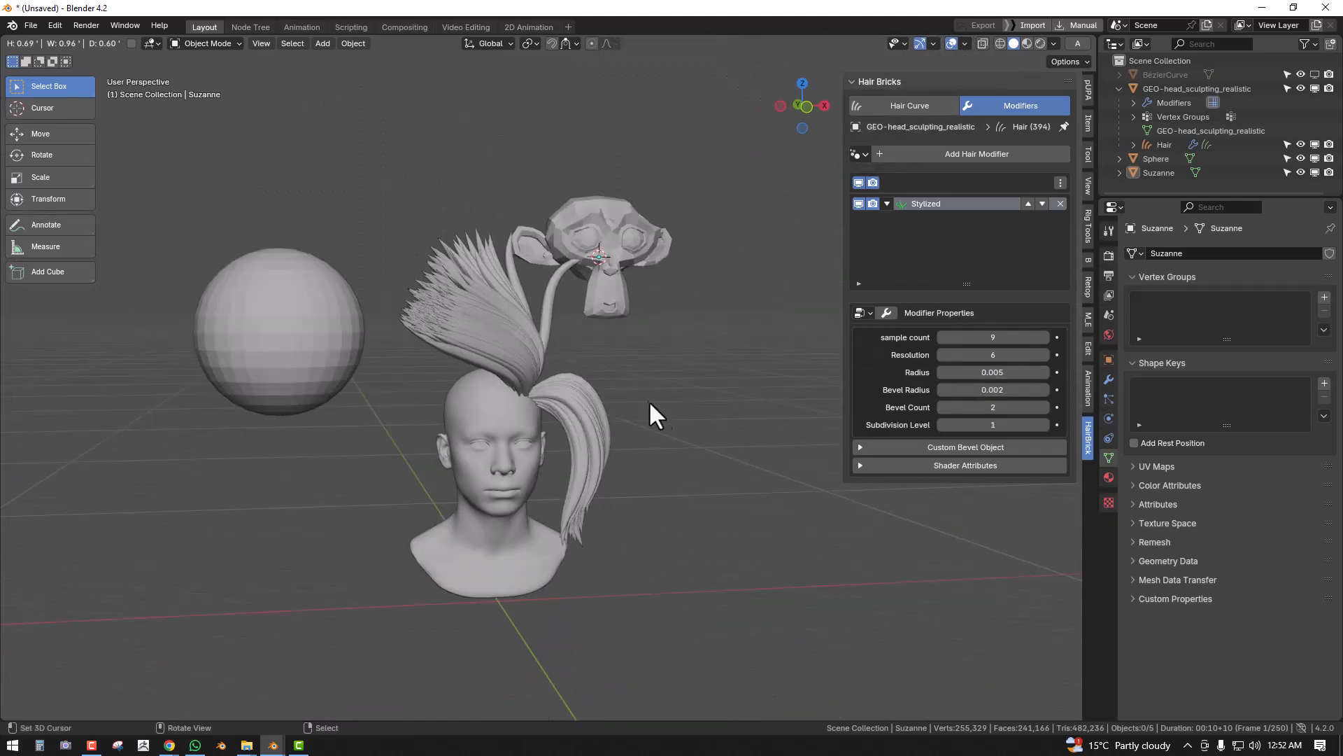
{"action": "middle_click_drag", "start_coordinate": [648, 398], "coordinate": [657, 421]}
- Reveal the Stylized effect's Custom Bevel Object settings and place the 3D cursor in the empty space beside the head
{"action": "left_click", "coordinate": [913, 448]}
{"action": "middle_click_drag", "start_coordinate": [748, 458], "coordinate": [455, 428]}
{"action": "right_click", "coordinate": [580, 391], "text": "shift"}
{"action": "key", "text": "shift+a"}
{"action": "mouse_move", "coordinate": [600, 320]}
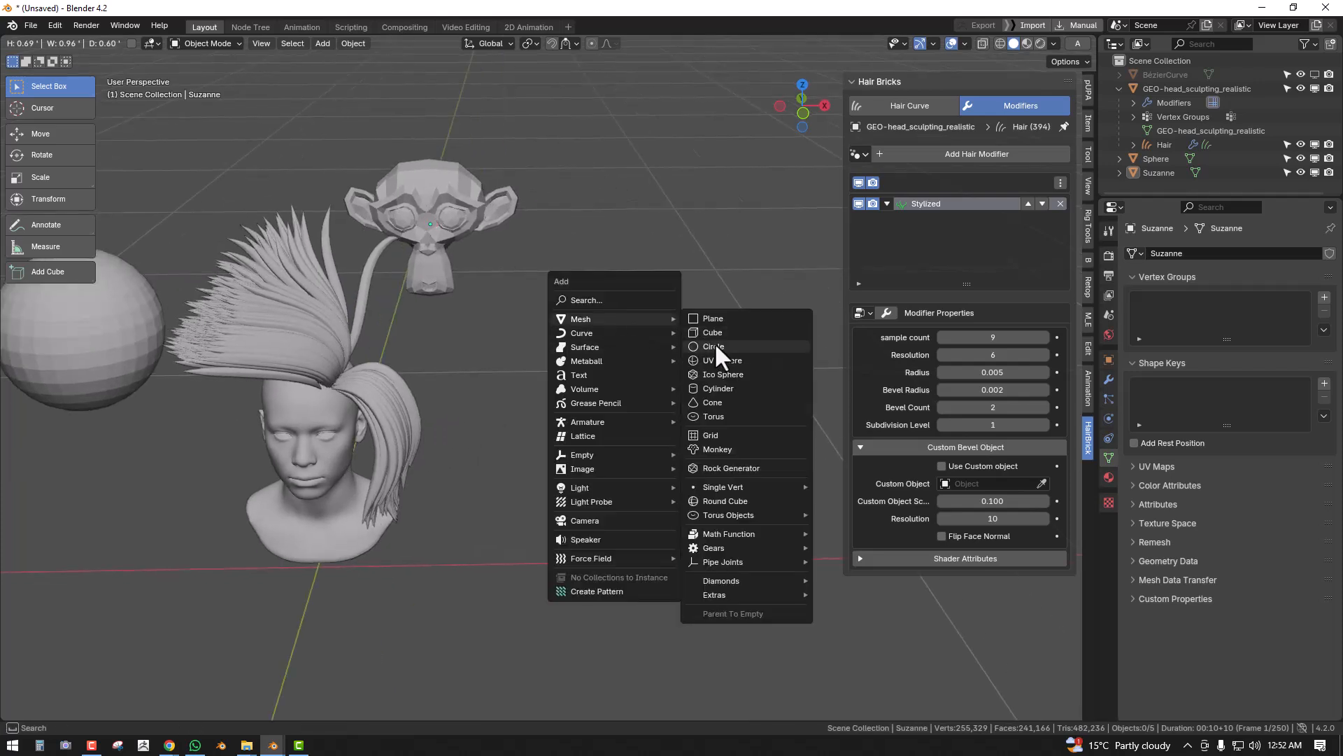
- Enter Sculpt Mode on the Hair and erase its strands with the Delete brush
{"action": "left_click", "coordinate": [901, 108]}
{"action": "left_click", "coordinate": [920, 337]}
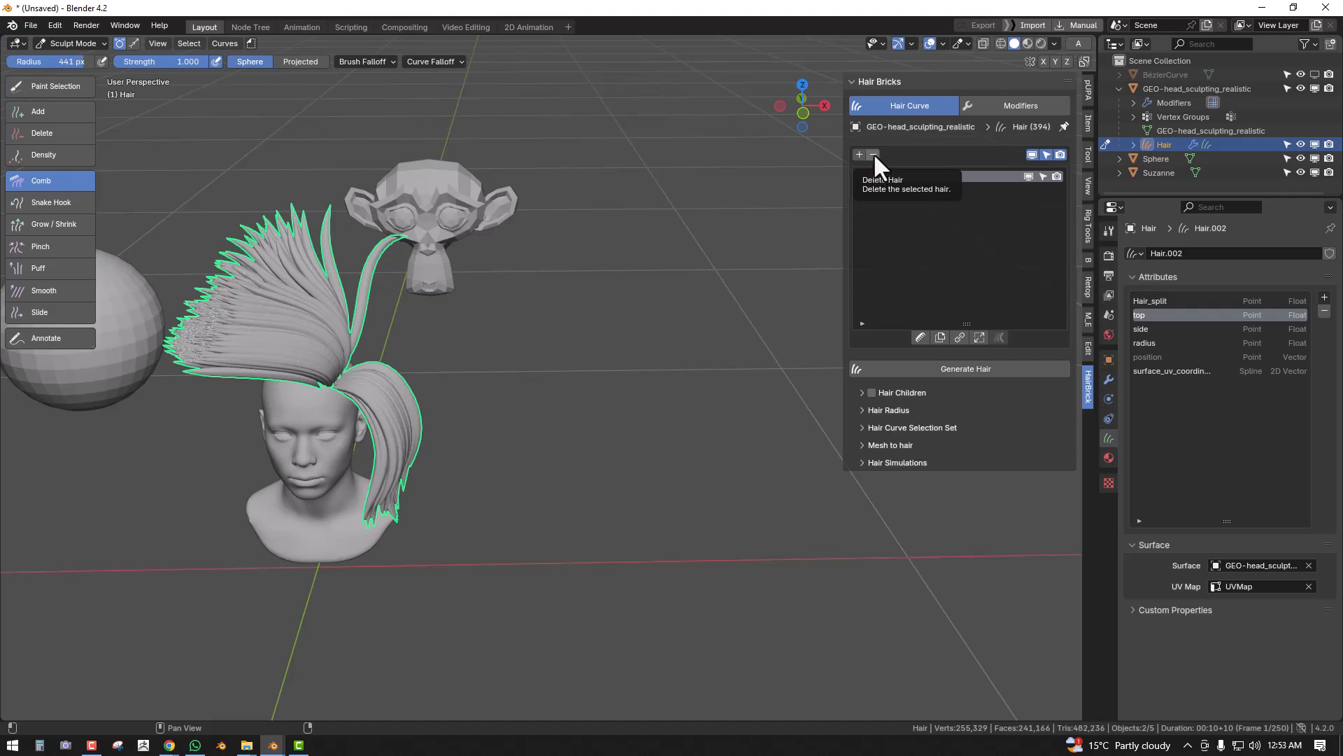
{"action": "key", "text": "shift+space"}
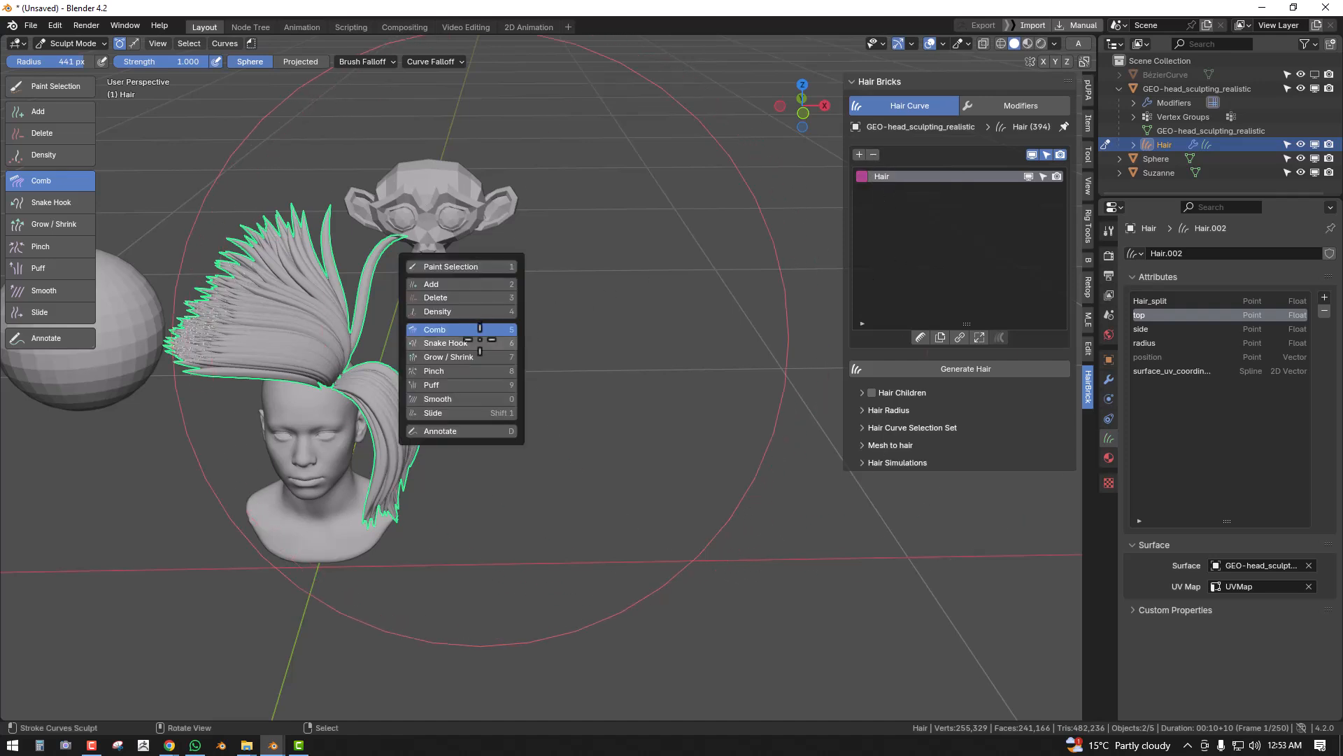
{"action": "left_click", "coordinate": [456, 297]}
{"action": "left_click", "coordinate": [318, 385]}
{"action": "left_click_drag", "start_coordinate": [389, 388], "coordinate": [370, 441]}
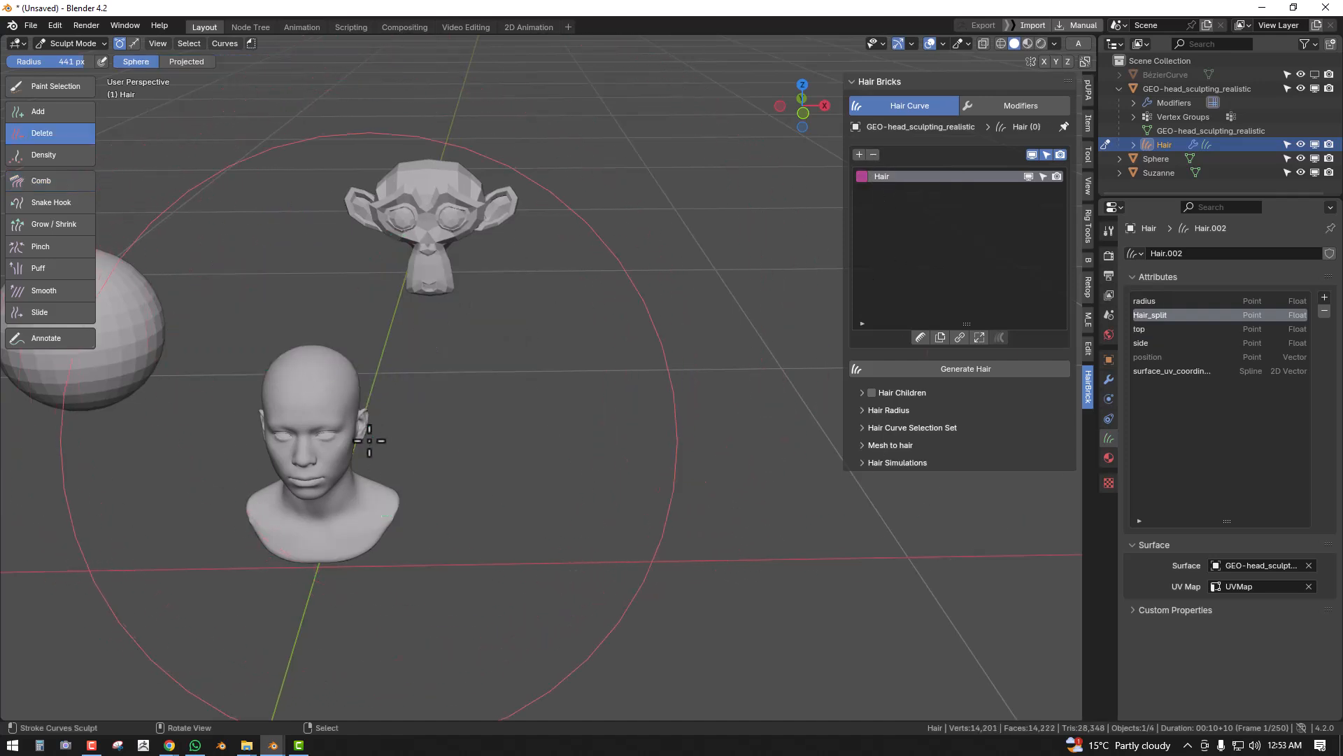
- Undo the last deletion stroke on the Hair, return to Object Mode and clear the selection
{"action": "middle_click_drag", "start_coordinate": [349, 392], "coordinate": [601, 318], "text": "shift"}
{"action": "scroll", "coordinate": [606, 280], "scroll_direction": "up", "scroll_amount": 2}
{"action": "key", "text": "shift+space"}
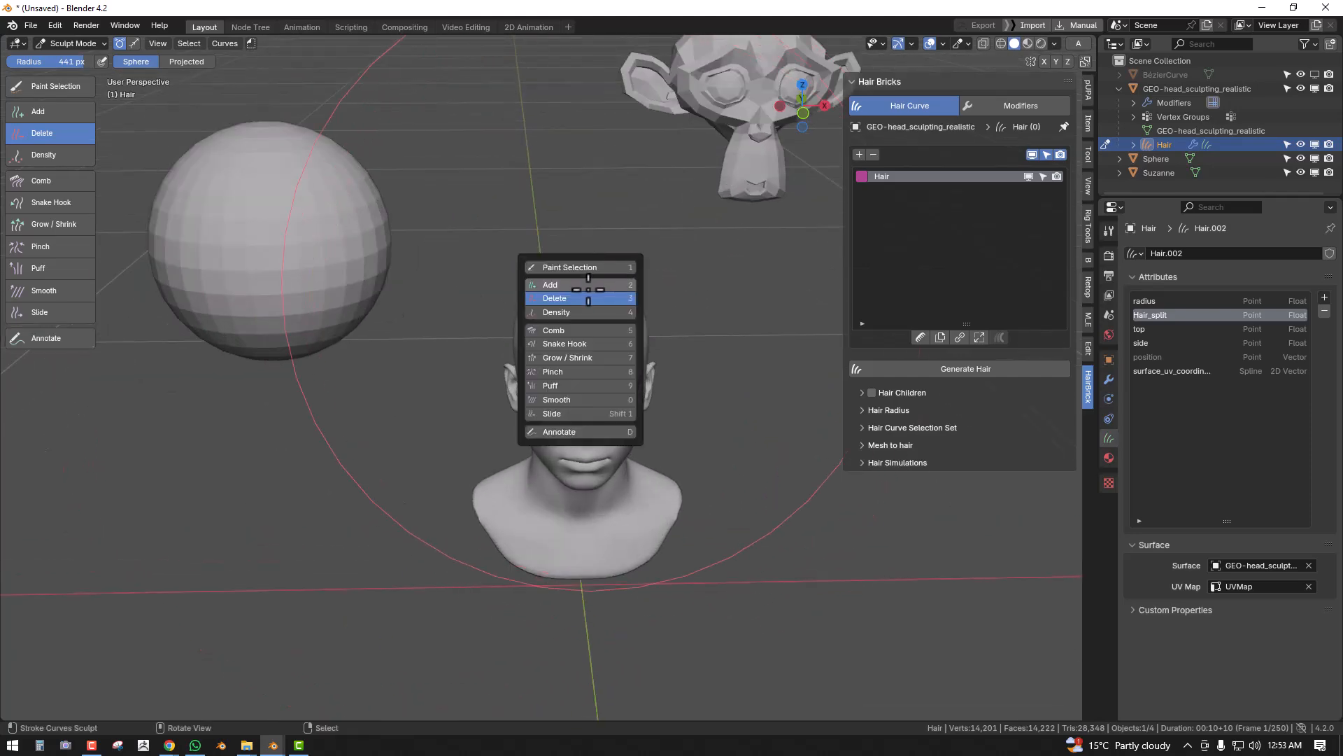
{"action": "left_click", "coordinate": [588, 294]}
{"action": "key", "text": "ctrl+z"}
{"action": "mouse_move", "coordinate": [621, 363]}
{"action": "middle_mouse_down"}
{"action": "mouse_move", "coordinate": [610, 351]}
{"action": "mouse_move", "coordinate": [664, 360]}
{"action": "mouse_move", "coordinate": [633, 382]}
{"action": "middle_mouse_up"}
{"action": "key", "text": "ctrl+Tab"}
{"action": "middle_click_drag", "start_coordinate": [633, 382], "coordinate": [556, 354], "text": "shift"}
{"action": "right_click", "coordinate": [569, 363]}
- Add a Bézier circle beside the head and scale it down to about 0.15
{"action": "middle_click_drag", "start_coordinate": [597, 413], "coordinate": [593, 398]}
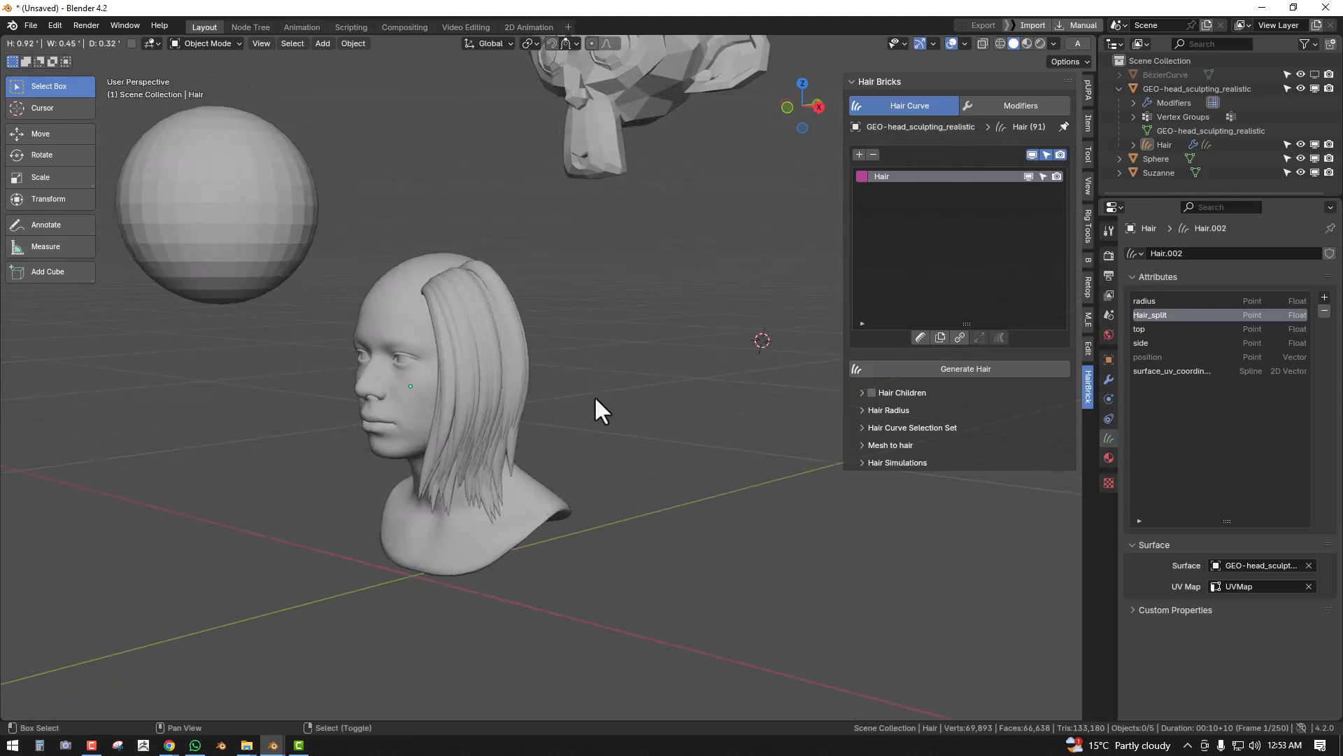
{"action": "scroll", "coordinate": [553, 392], "scroll_direction": "down", "scroll_amount": 2}
{"action": "middle_click_drag", "start_coordinate": [516, 383], "coordinate": [564, 390]}
{"action": "key", "text": "shift+a"}
{"action": "mouse_move", "coordinate": [622, 368]}
{"action": "left_click", "coordinate": [738, 375]}
{"action": "key", "text": "s"}
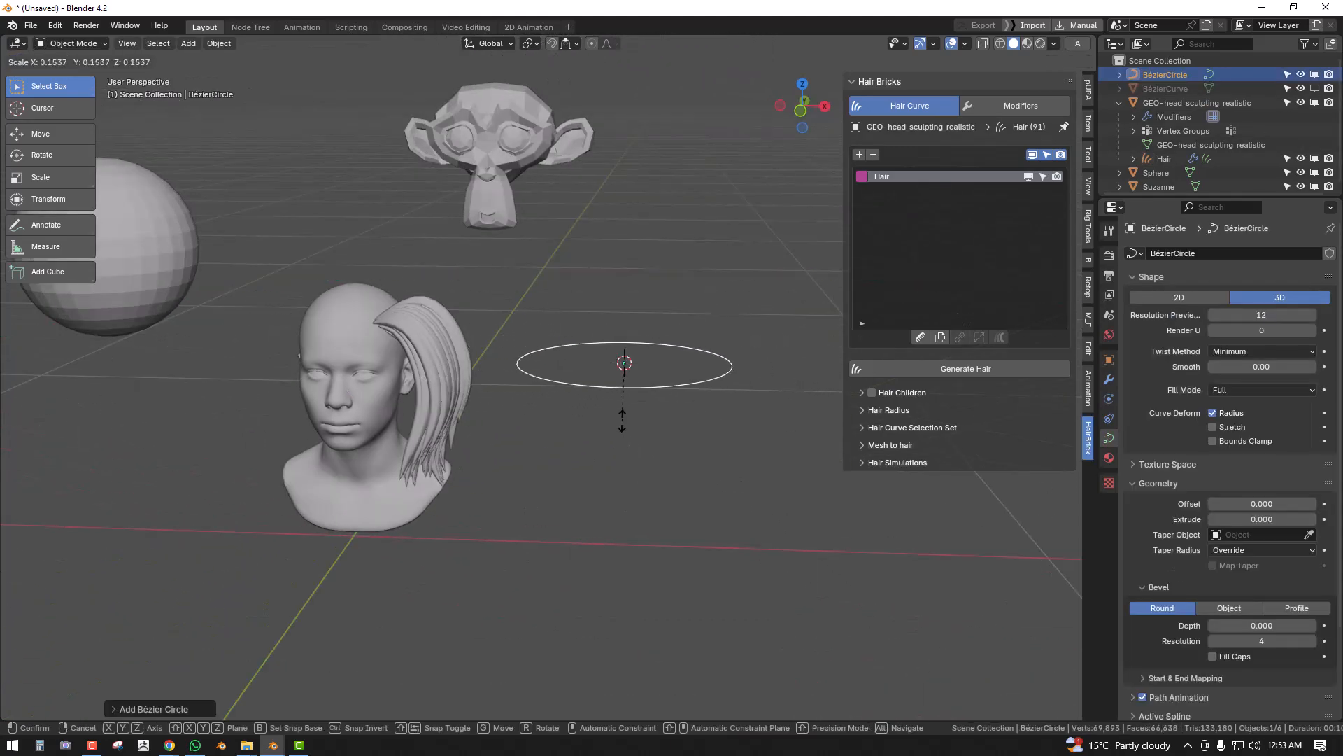
{"action": "left_click", "coordinate": [622, 420]}
- Reselect the Bézier circle and rescale it to roughly the width of the head bust
{"action": "left_click", "coordinate": [343, 301]}
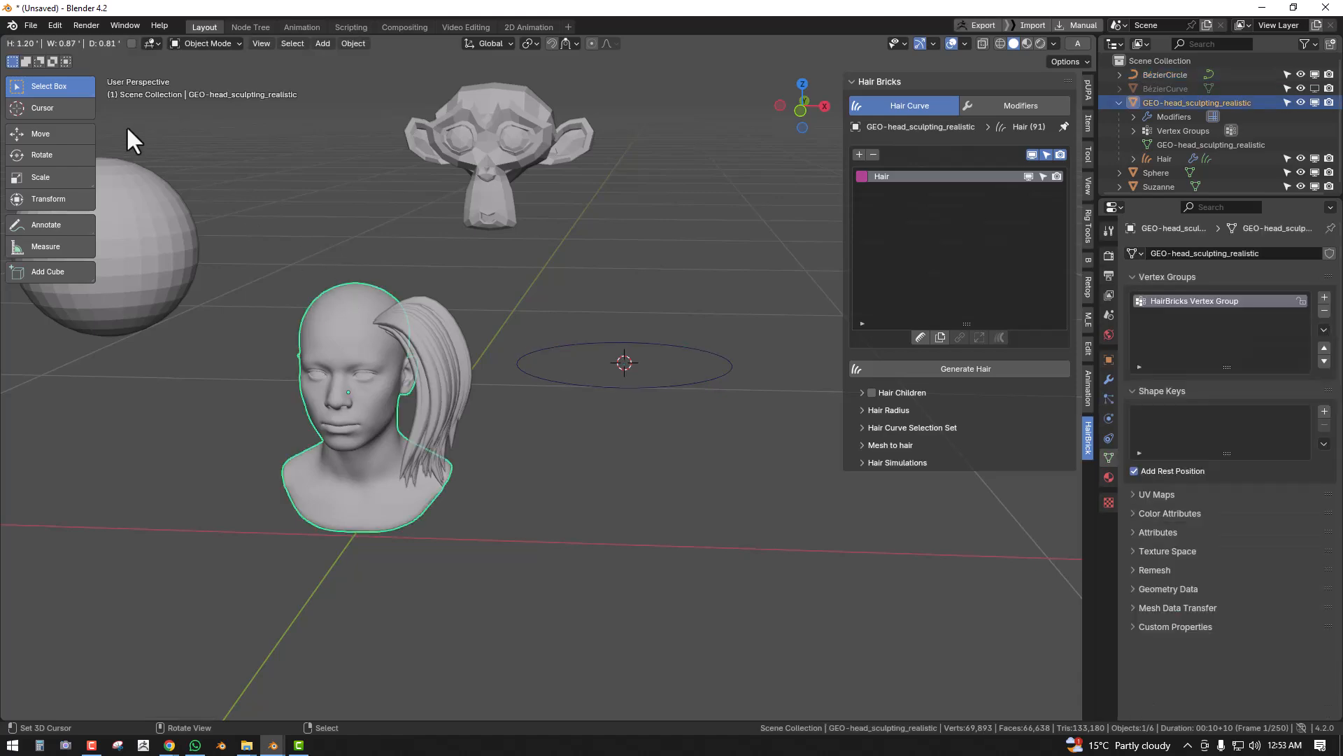
{"action": "left_click", "coordinate": [607, 407]}
{"action": "key", "text": "s"}
{"action": "left_click", "coordinate": [661, 413]}
{"action": "middle_click_drag", "start_coordinate": [658, 412], "coordinate": [594, 396]}
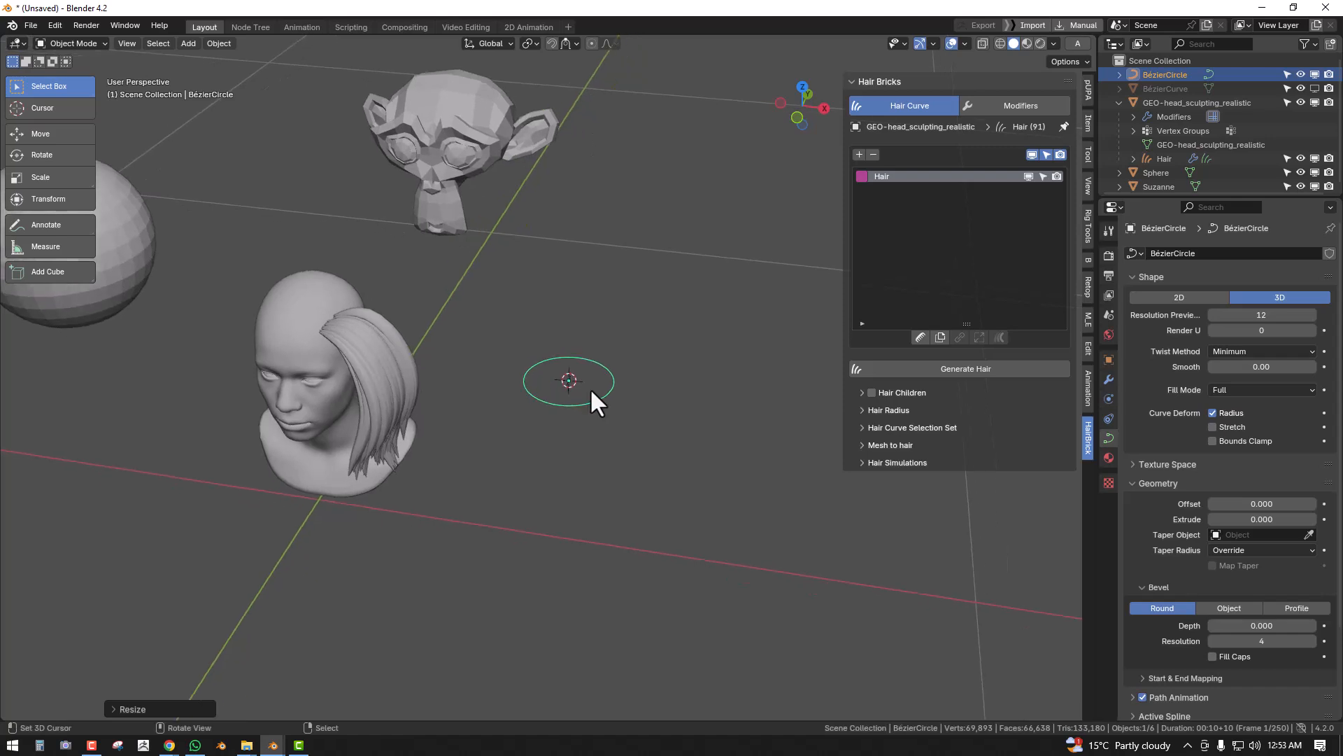
{"action": "key", "text": "s"}
{"action": "left_click", "coordinate": [638, 437]}
{"action": "middle_click_drag", "start_coordinate": [638, 437], "coordinate": [637, 392]}
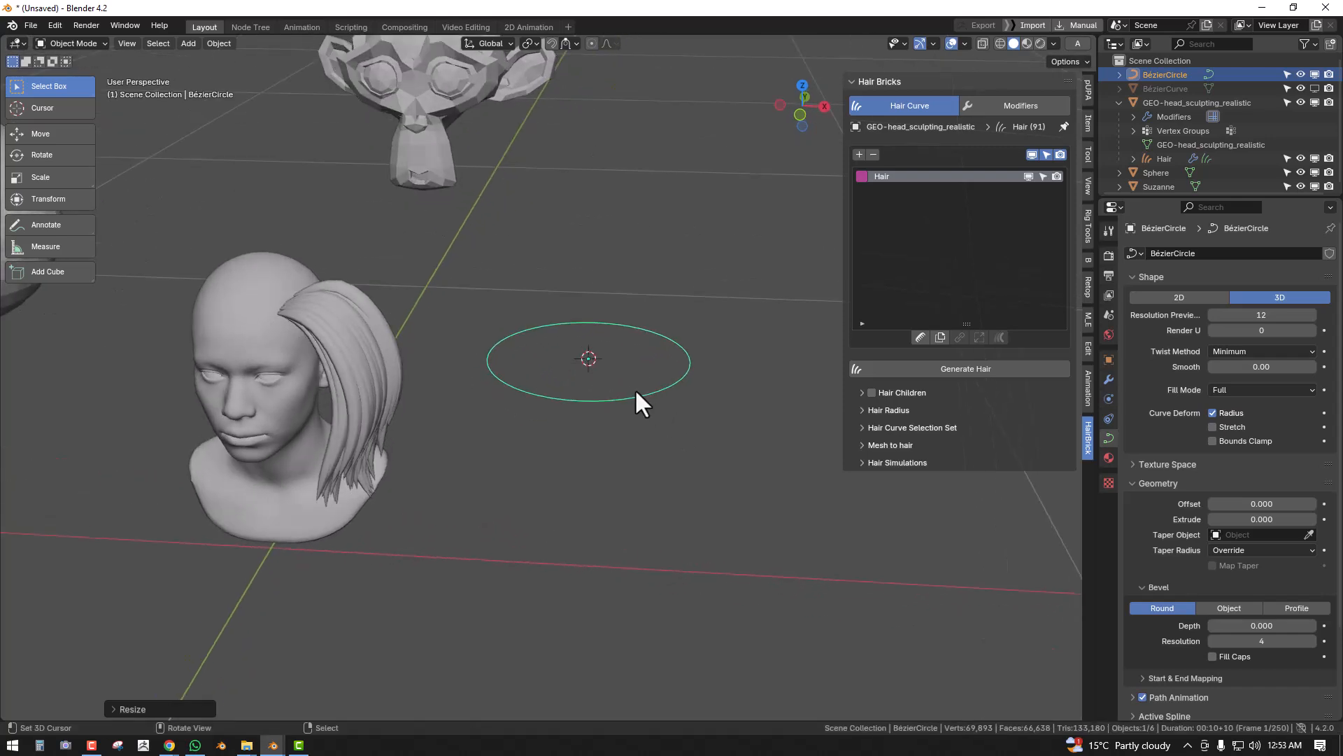
- Make the Hair's Stylized effect use BézierCircle as its custom bevel object
{"action": "left_click", "coordinate": [381, 388]}
{"action": "middle_click_drag", "start_coordinate": [384, 390], "coordinate": [546, 378]}
{"action": "left_click", "coordinate": [1020, 106]}
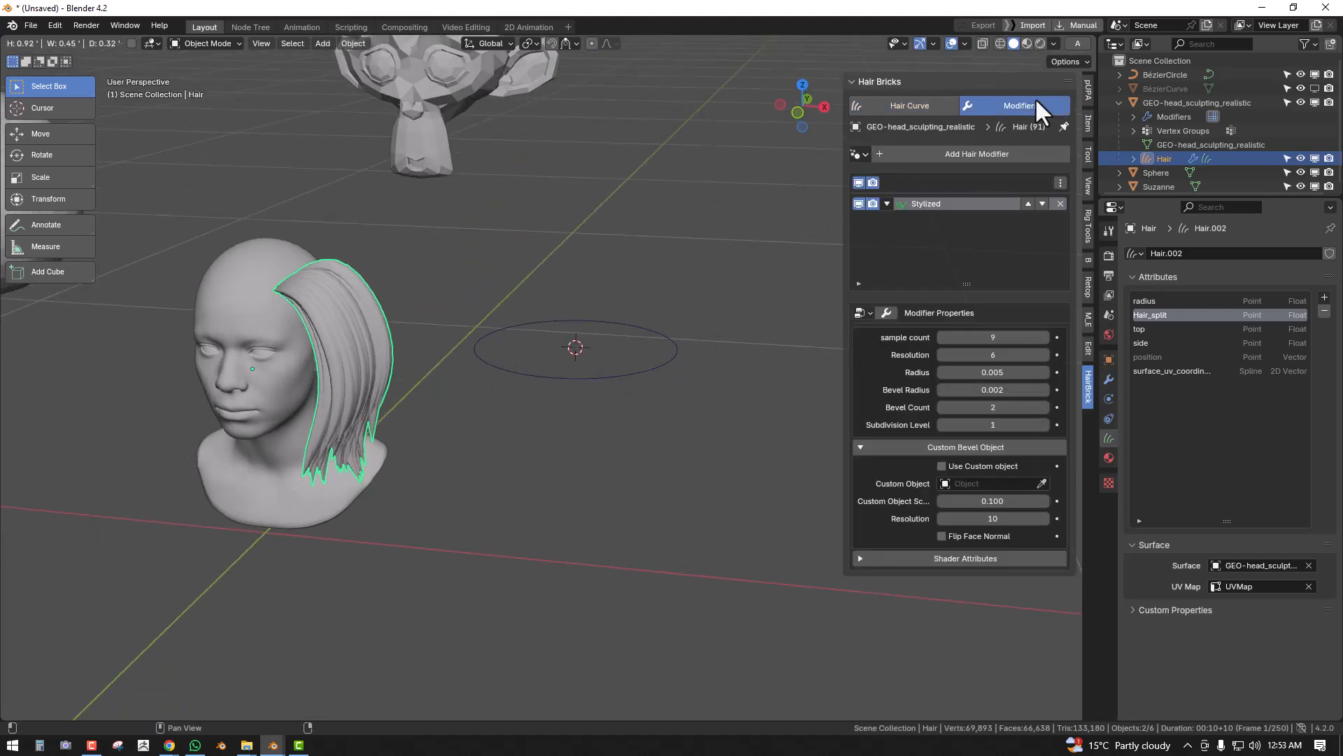
{"action": "left_click", "coordinate": [942, 466]}
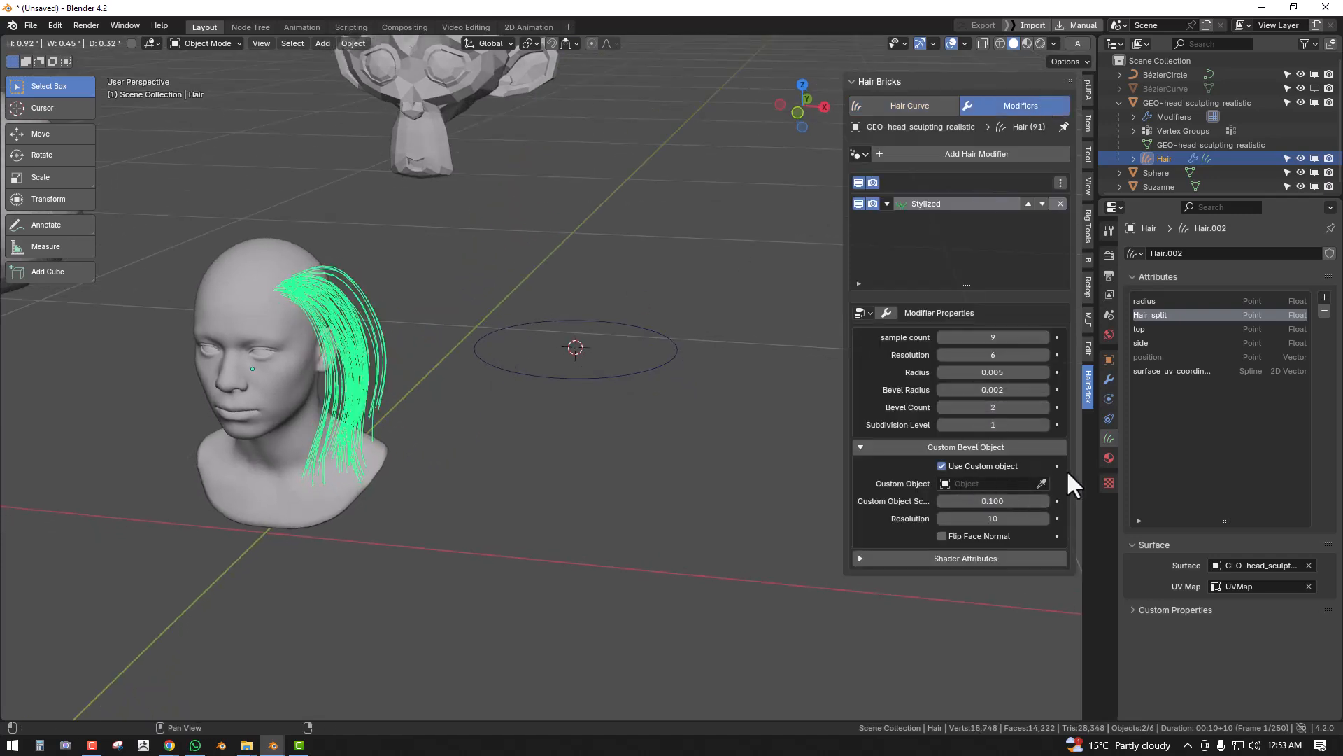
{"action": "left_click", "coordinate": [633, 365]}
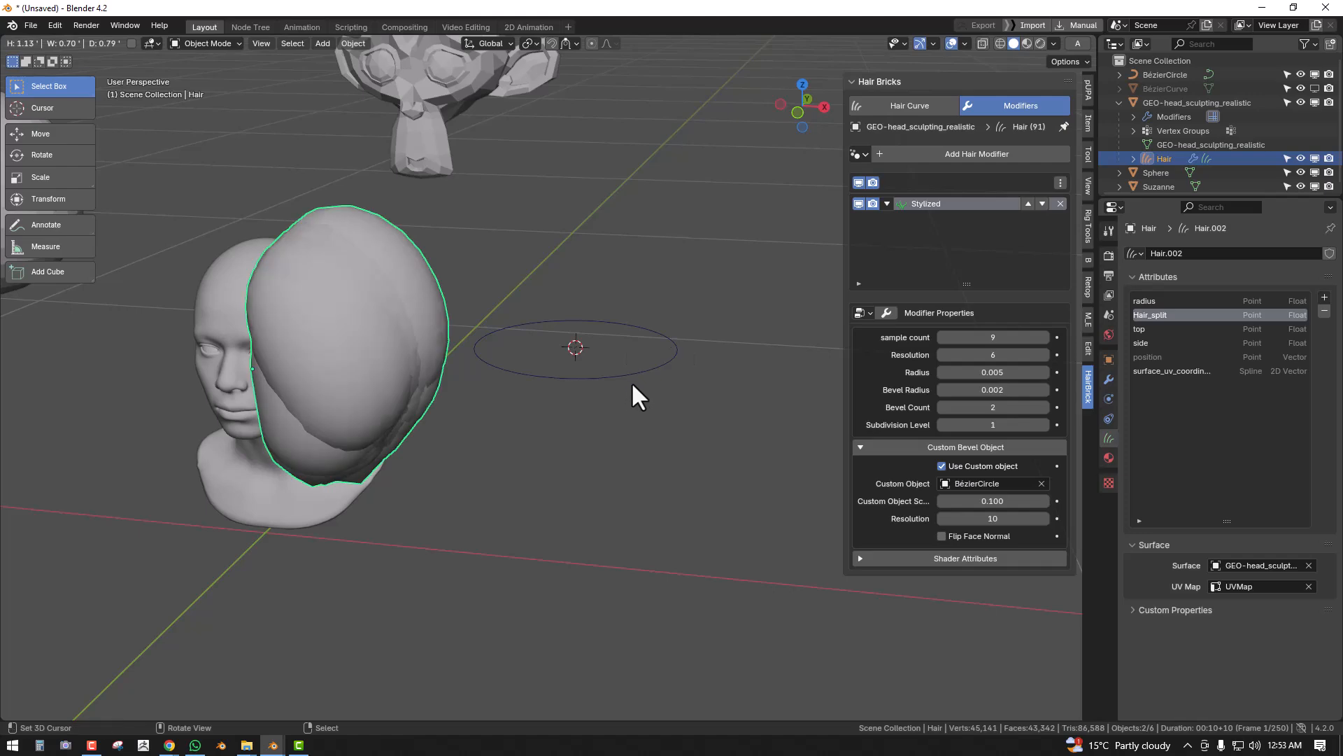
{"action": "scroll", "coordinate": [637, 369], "scroll_direction": "up", "scroll_amount": 2}
- Scale down all of the Bézier circle's control points in Edit Mode to thin the hair strands
{"action": "left_click", "coordinate": [650, 371]}
{"action": "middle_click_drag", "start_coordinate": [650, 371], "coordinate": [640, 423]}
{"action": "key", "text": "Tab"}
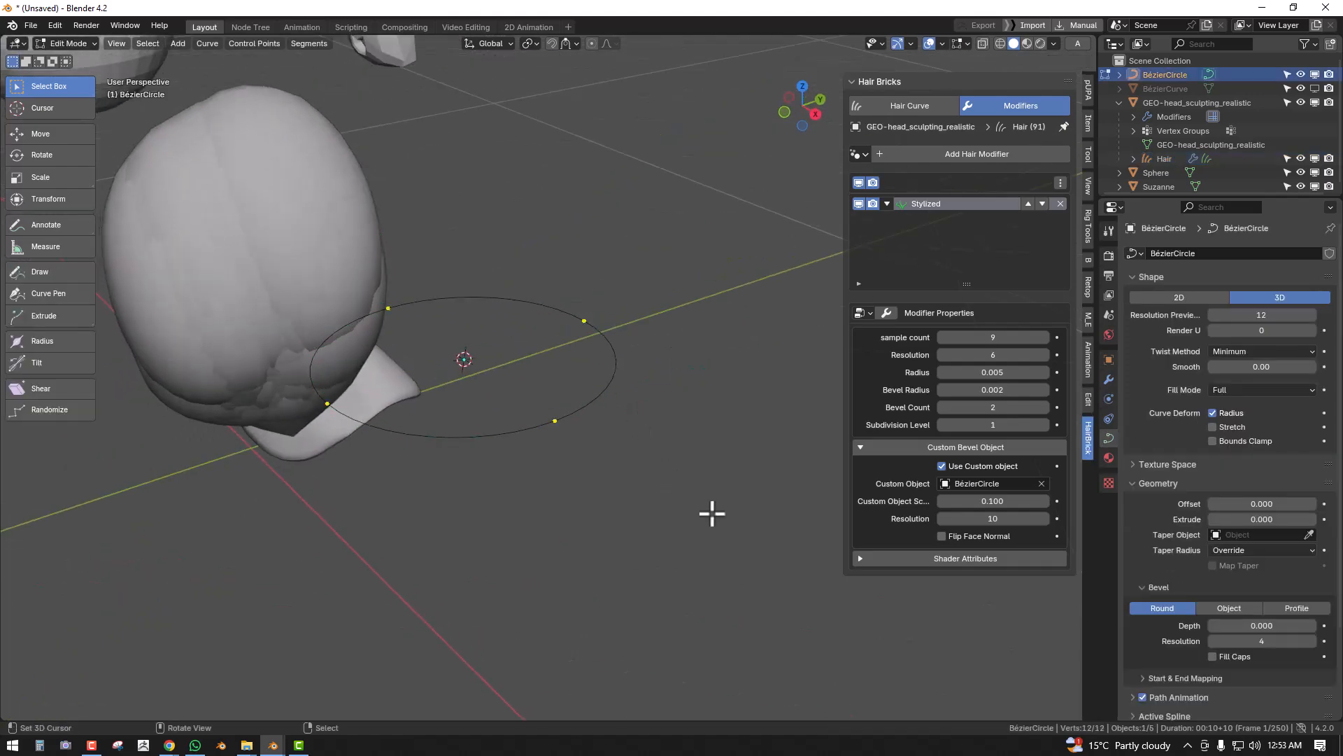
{"action": "key", "text": "s"}
{"action": "left_click", "coordinate": [512, 395]}
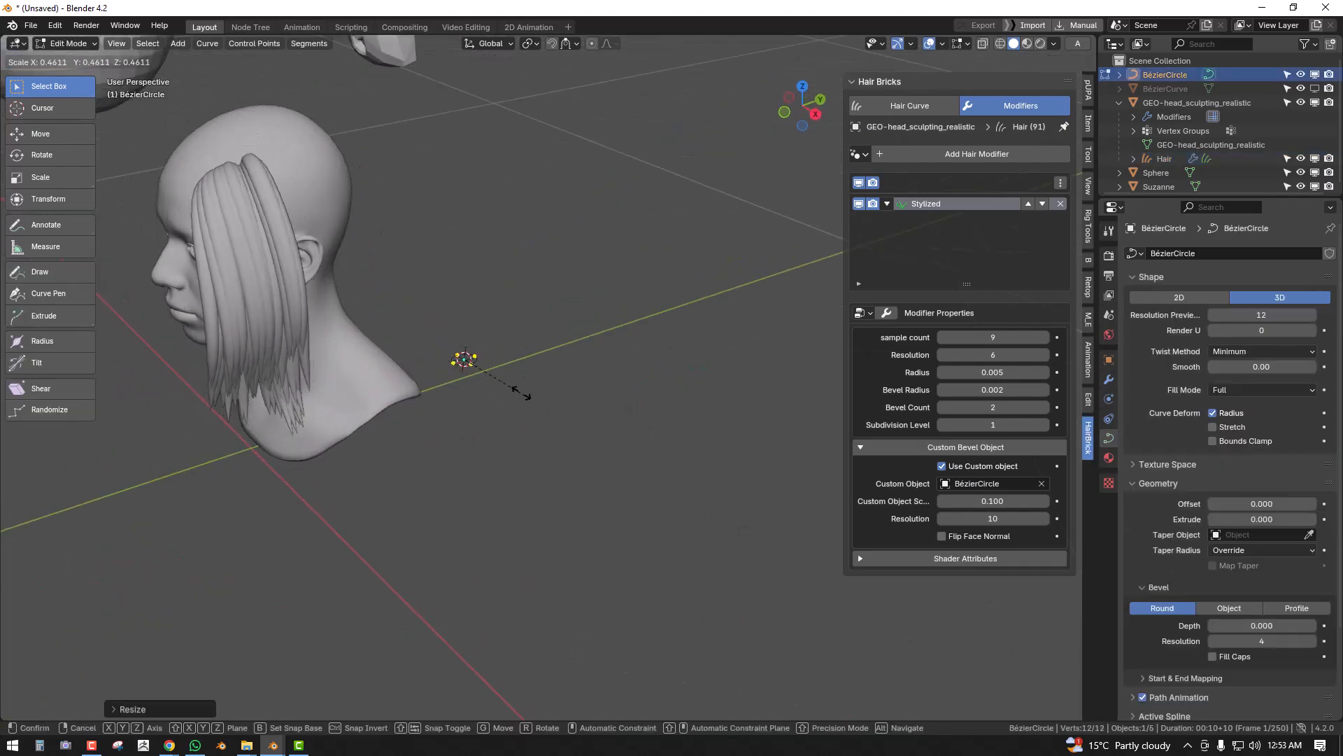
- Enlarge the Bézier circle in Object Mode, then slightly rescale its control points in Edit Mode
{"action": "key", "text": "Tab"}
{"action": "key", "text": "s"}
{"action": "left_click", "coordinate": [704, 481]}
{"action": "key", "text": "s"}
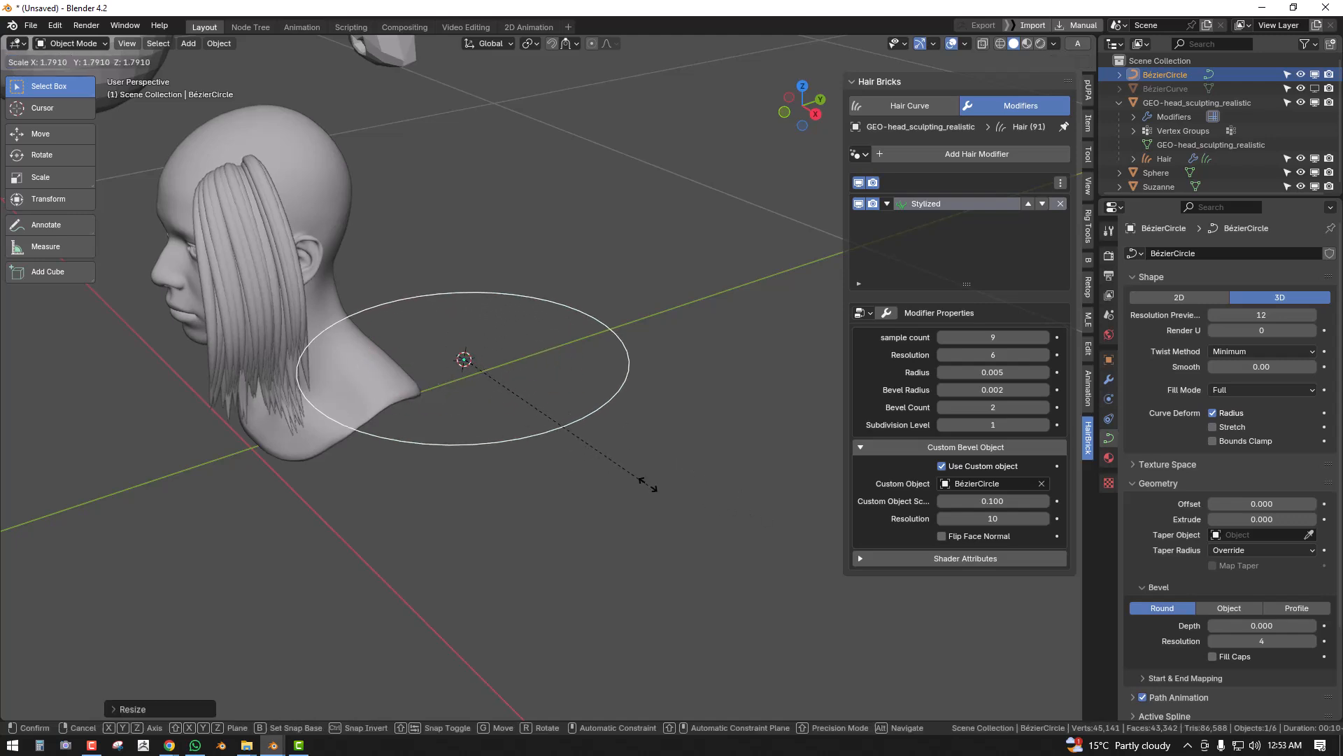
{"action": "left_click", "coordinate": [651, 485]}
{"action": "key", "text": "Tab"}
{"action": "key", "text": "s"}
{"action": "left_click", "coordinate": [672, 463]}
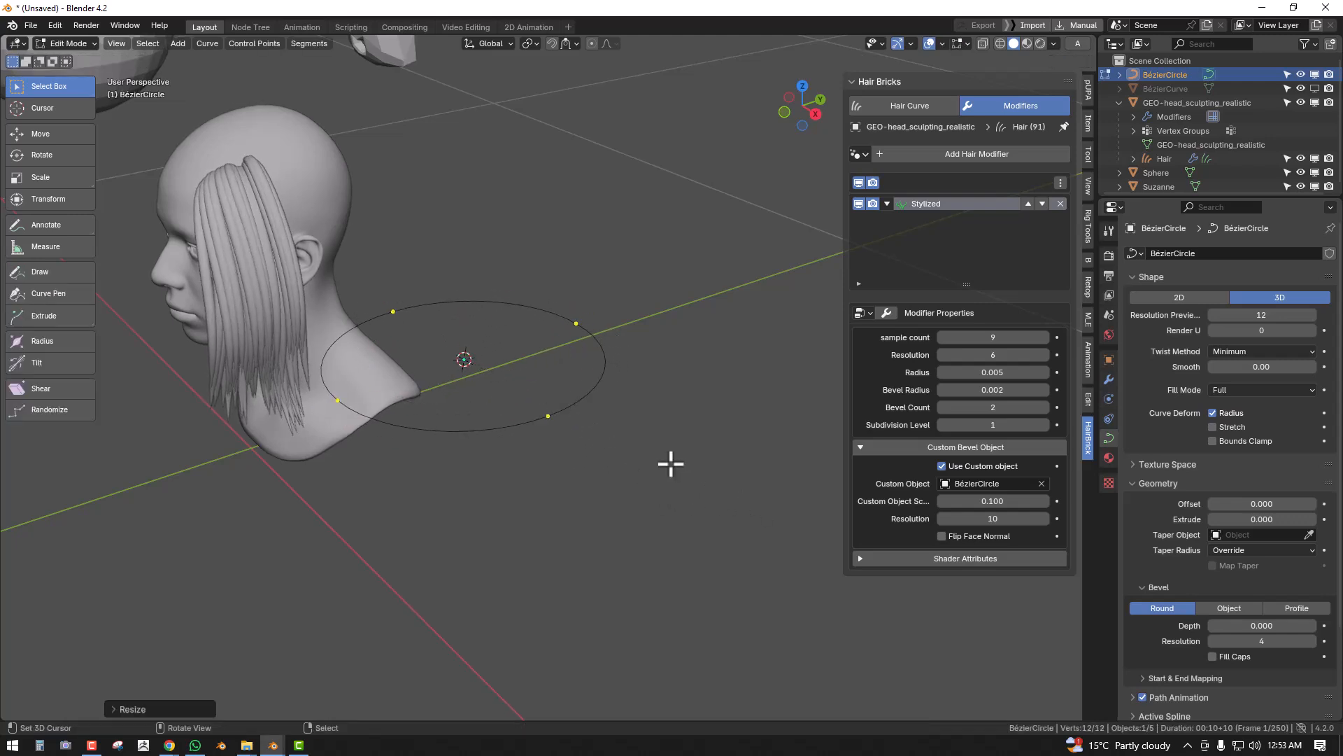
- Subdivide the Bézier circle into eight control points and flatten it to about 0.45 along global Y
{"action": "middle_click_drag", "start_coordinate": [516, 379], "coordinate": [554, 403]}
{"action": "right_click", "coordinate": [605, 299]}
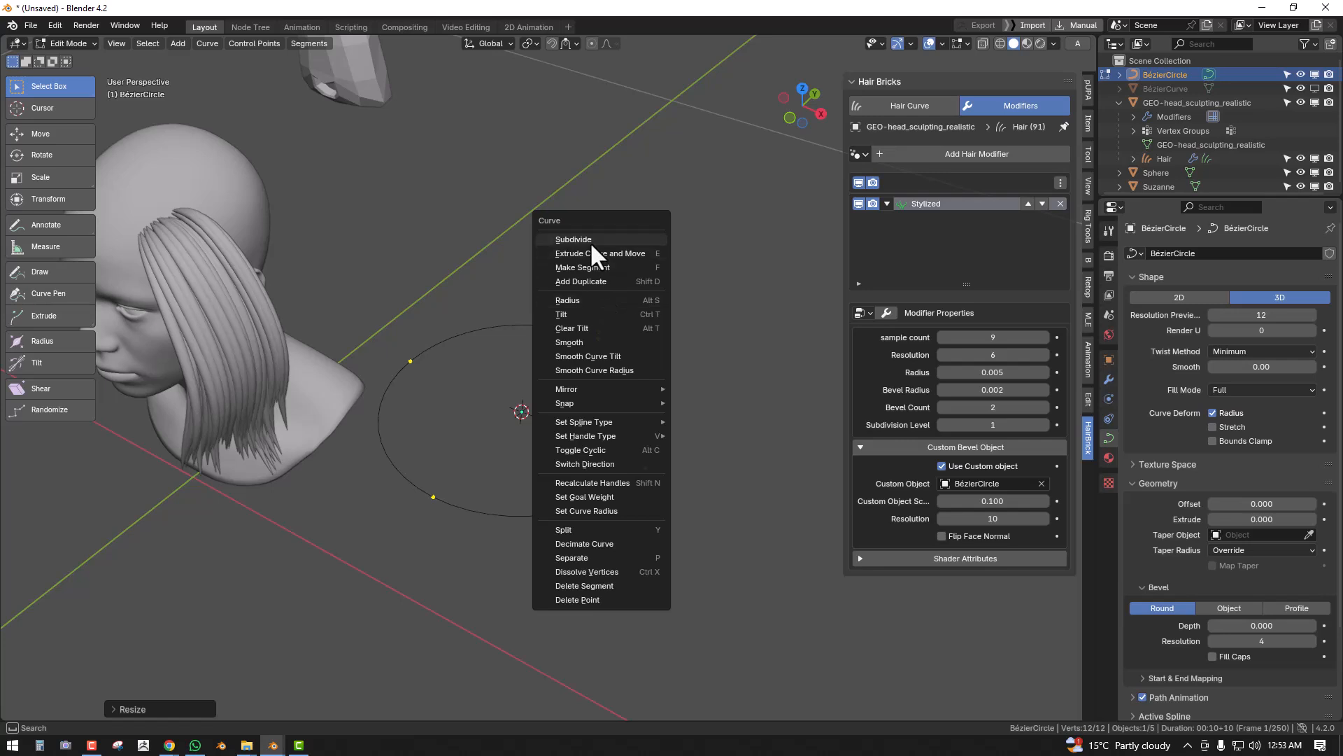
{"action": "left_click", "coordinate": [590, 242]}
{"action": "right_click", "coordinate": [633, 288]}
{"action": "left_click", "coordinate": [633, 287]}
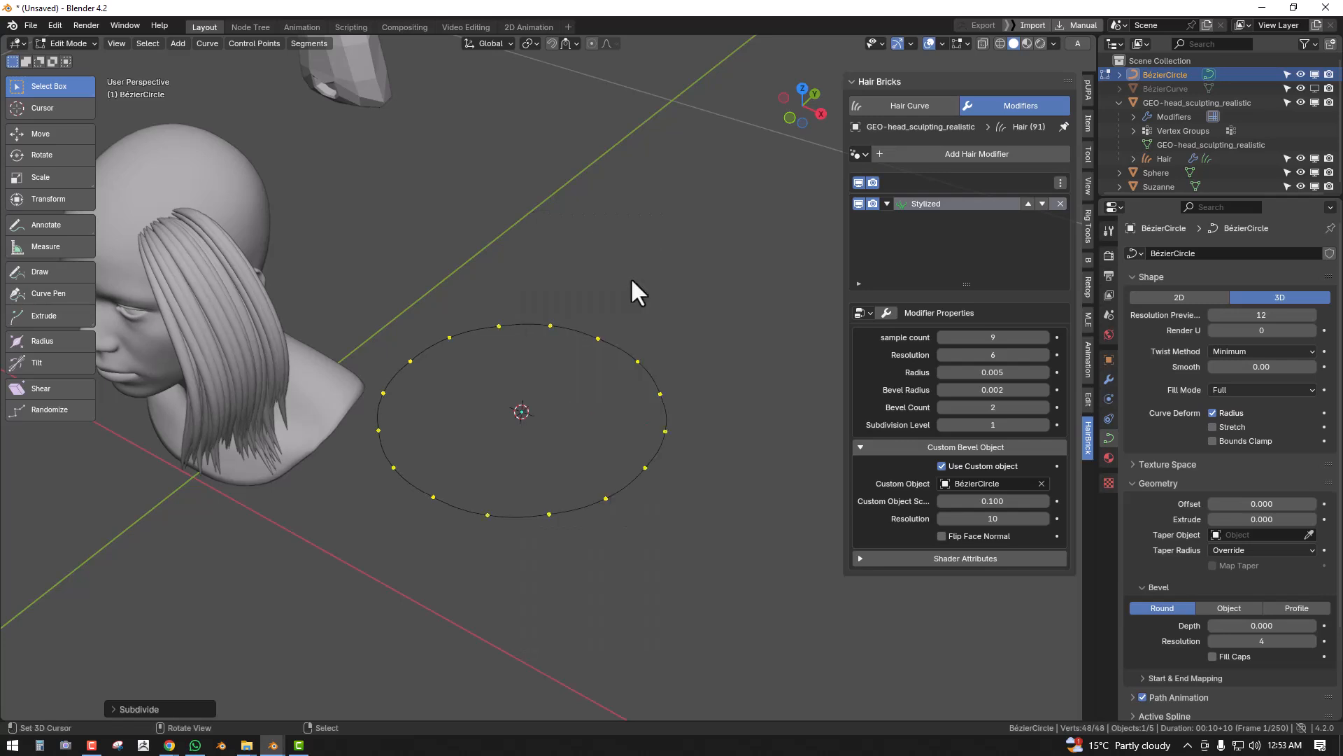
{"action": "key", "text": "y"}
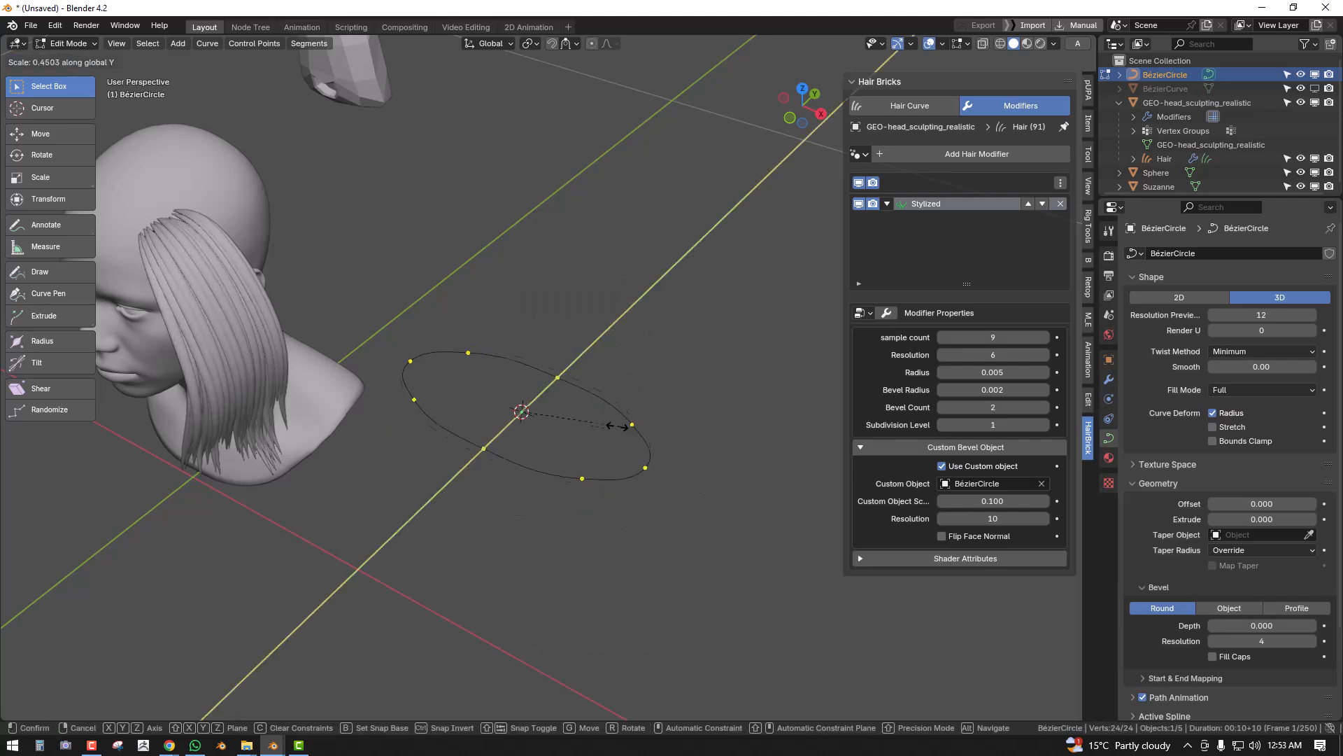
{"action": "left_click", "coordinate": [611, 421]}
- Scale the two opposite middle control points of the flattened circle to narrow its waist
{"action": "key", "text": "s"}
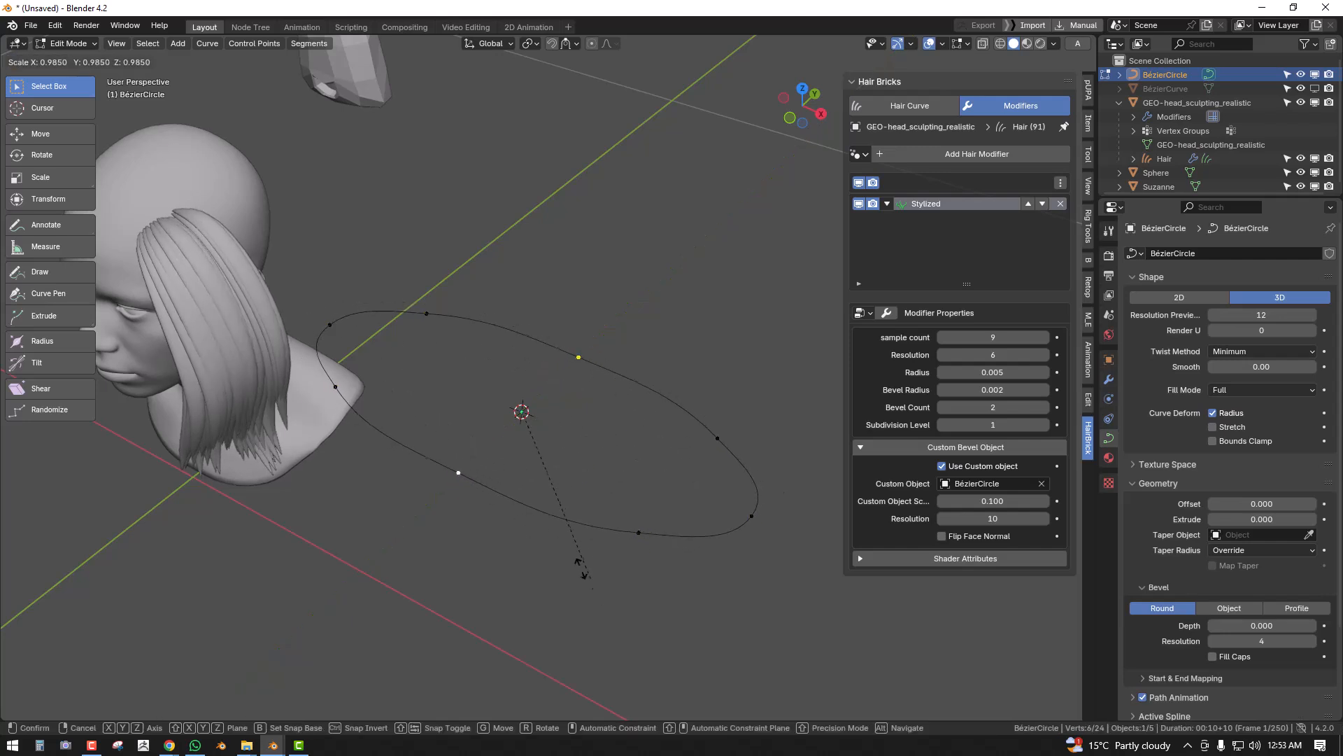
{"action": "middle_click_drag", "start_coordinate": [316, 414], "coordinate": [394, 411]}
{"action": "scroll", "coordinate": [378, 405], "scroll_direction": "up", "scroll_amount": 3}
{"action": "mouse_move", "coordinate": [516, 393]}
{"action": "middle_mouse_down", "text": "shift"}
{"action": "mouse_move", "coordinate": [492, 411]}
{"action": "mouse_move", "coordinate": [513, 411]}
{"action": "middle_mouse_up", "text": "shift"}
- Subdivide the whole curve again, pinch opposite control points near one end of the profile, and return to Object Mode
{"action": "key", "text": "a"}
{"action": "right_click", "coordinate": [648, 311]}
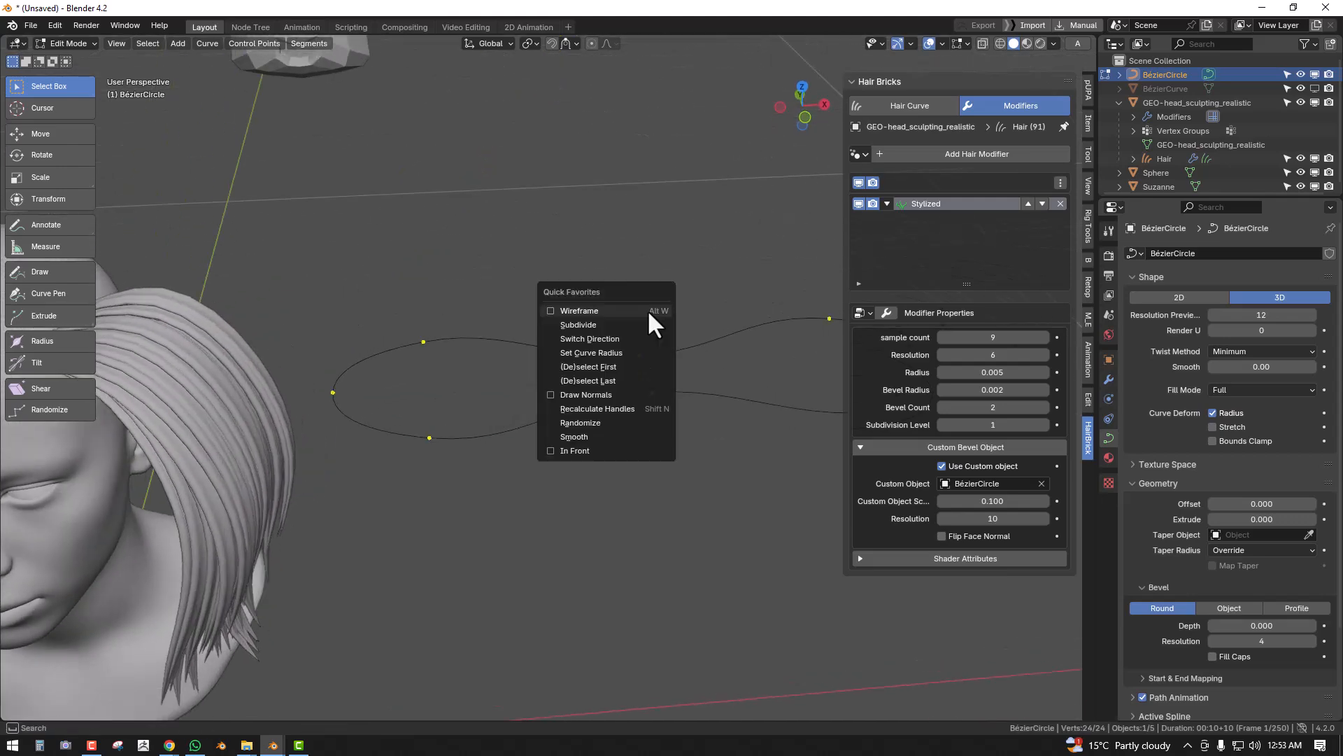
{"action": "left_click", "coordinate": [633, 312]}
{"action": "left_click", "coordinate": [543, 421]}
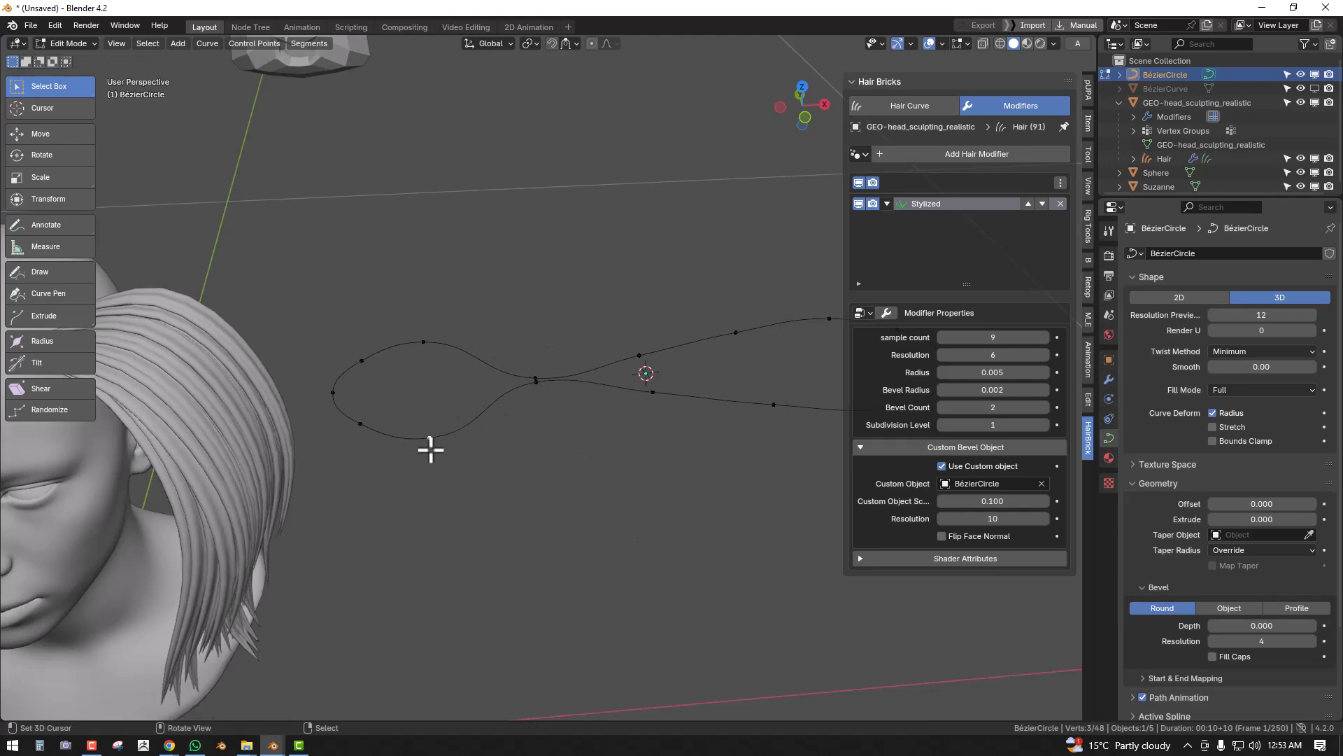
{"action": "key", "text": "s"}
{"action": "left_click", "coordinate": [485, 446]}
{"action": "middle_click_drag", "start_coordinate": [485, 445], "coordinate": [663, 408]}
{"action": "key", "text": "Tab"}
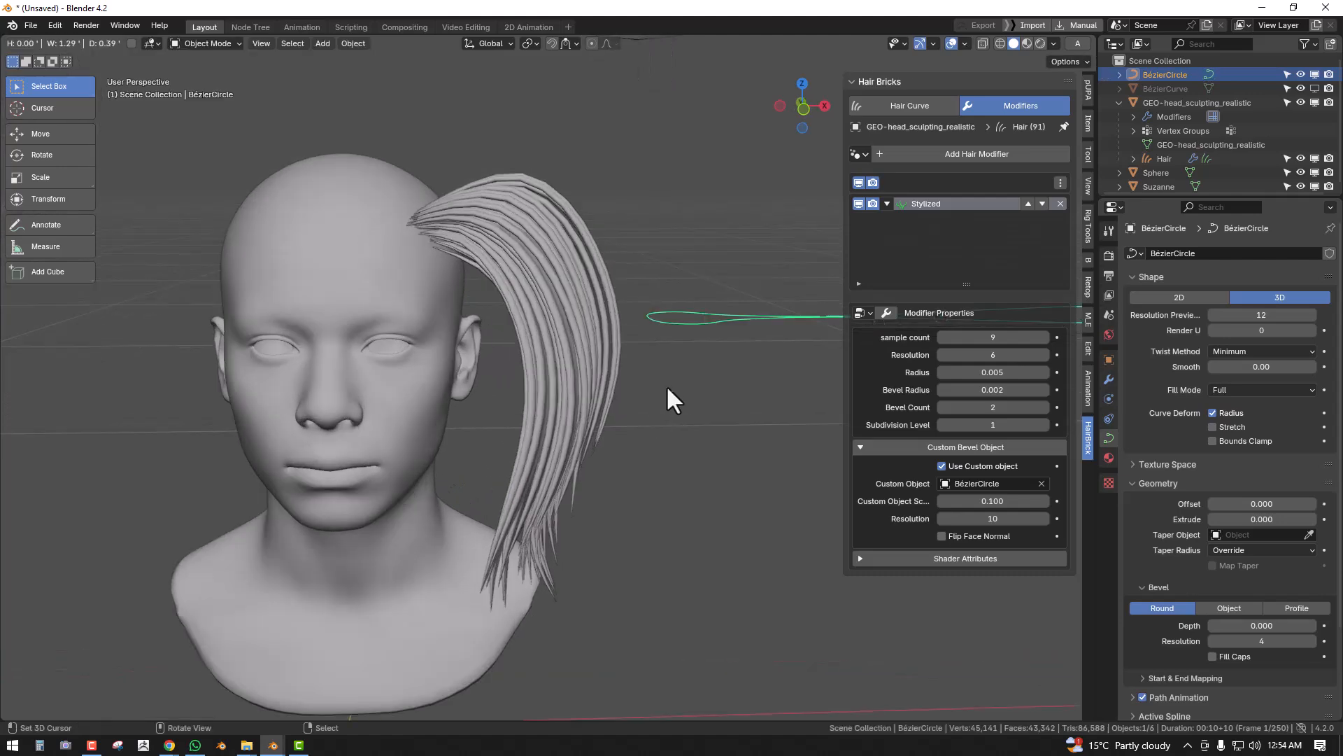
{"action": "left_click", "coordinate": [886, 106]}
{"action": "left_click", "coordinate": [917, 337]}
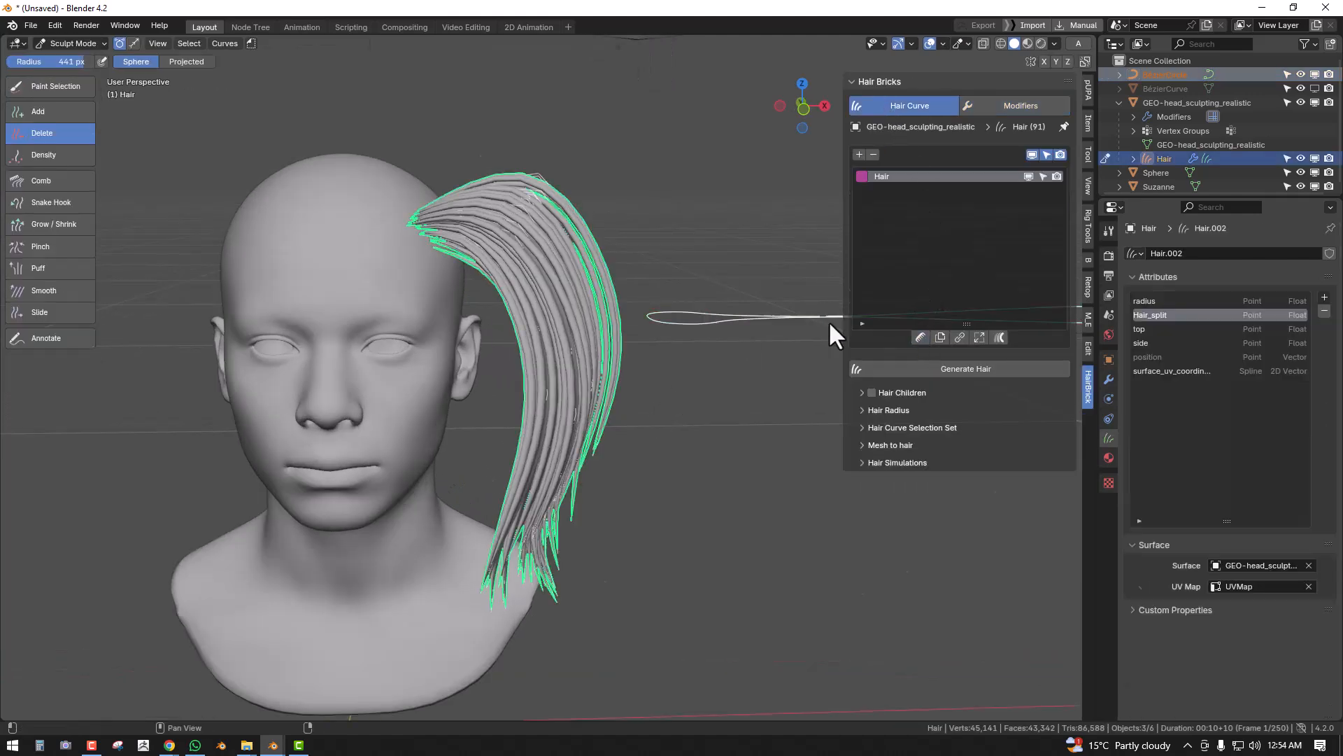
{"action": "left_click_drag", "start_coordinate": [571, 270], "coordinate": [500, 368]}
{"action": "key", "text": "ctrl+z"}
{"action": "key", "text": "ctrl+z"}
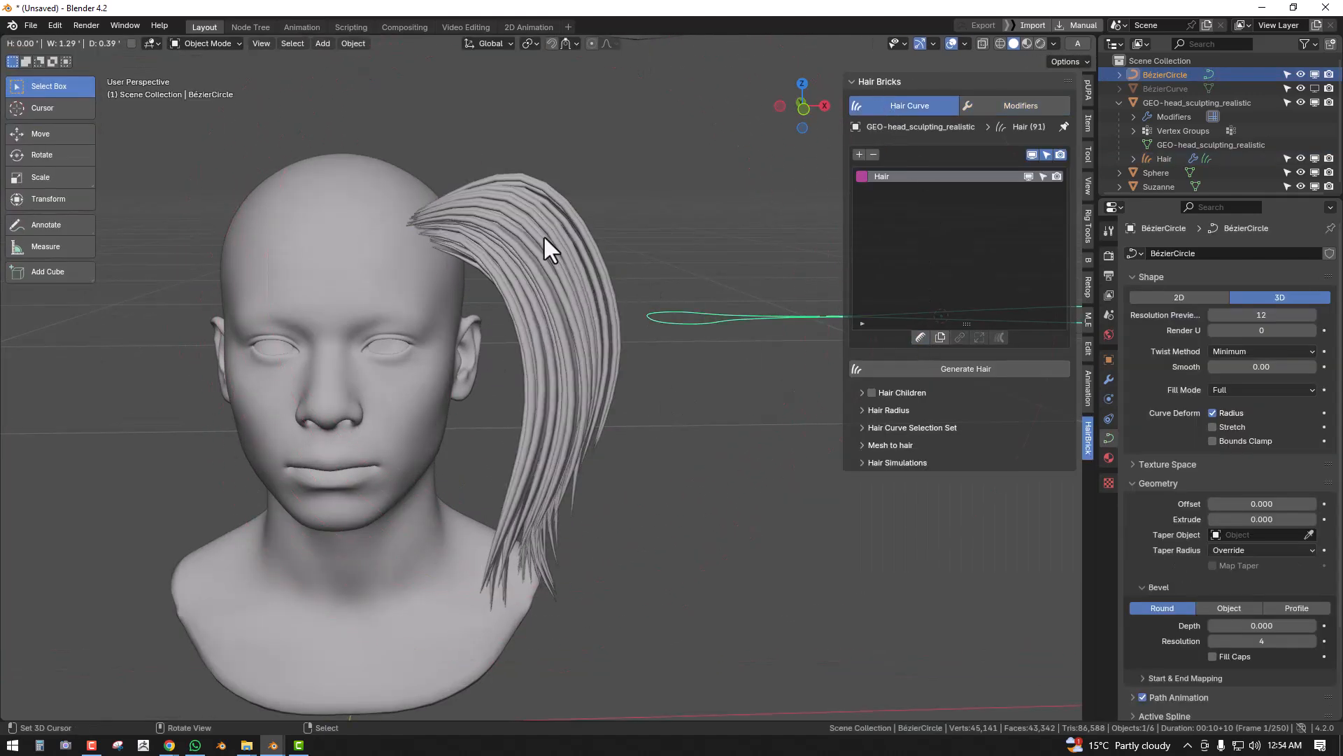
- Comb the Hair curves down and back along the side of the head in Sculpt Mode, and return to Object Mode
{"action": "left_click", "coordinate": [920, 337]}
{"action": "key", "text": "shift+space"}
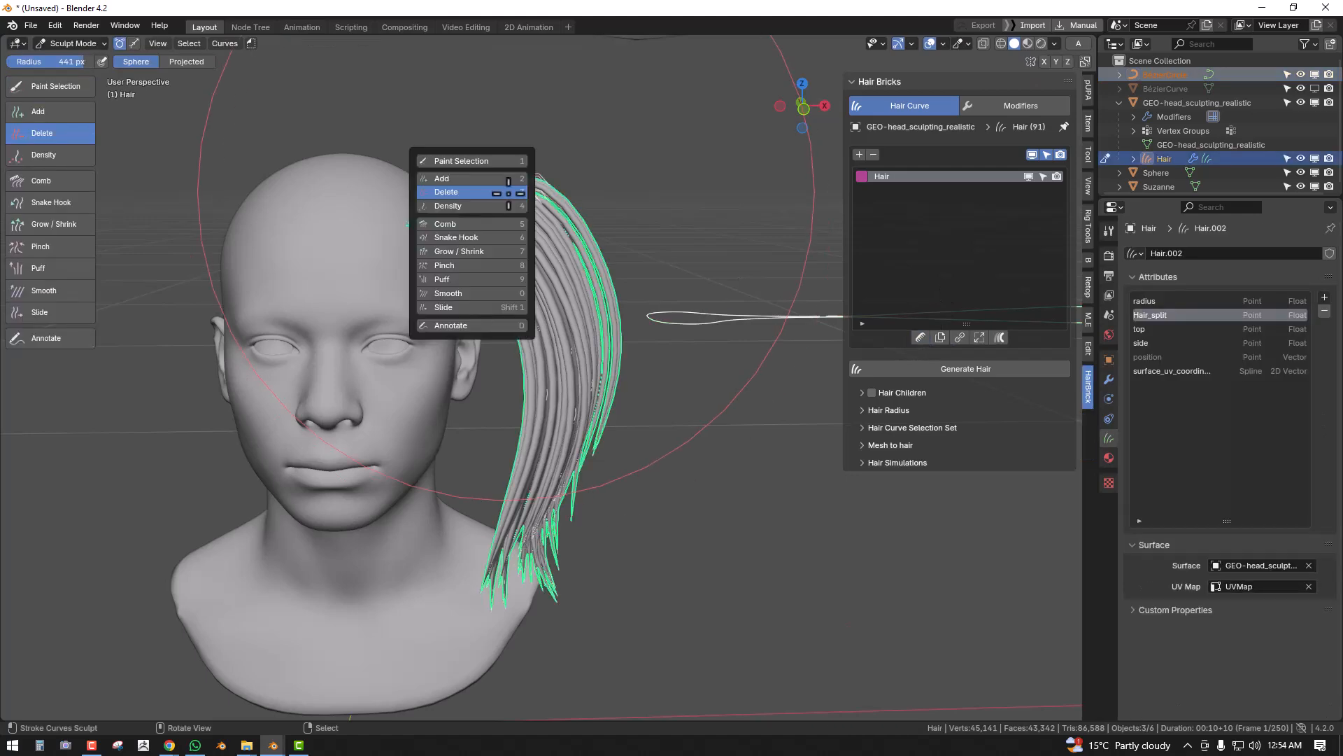
{"action": "left_click", "coordinate": [480, 224]}
{"action": "mouse_move", "coordinate": [483, 222]}
{"action": "left_mouse_down"}
{"action": "mouse_move", "coordinate": [483, 409]}
{"action": "mouse_move", "coordinate": [423, 543]}
{"action": "left_mouse_up"}
{"action": "middle_click_drag", "start_coordinate": [481, 479], "coordinate": [415, 479]}
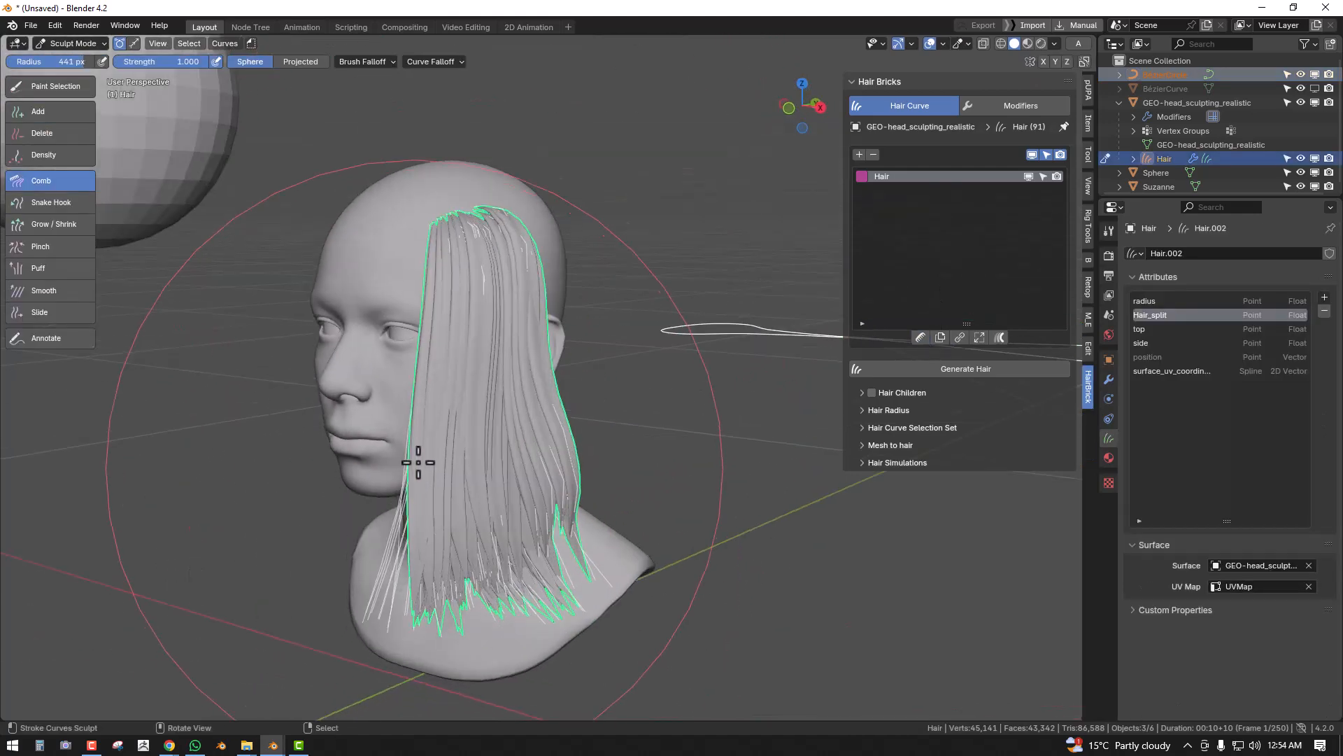
{"action": "mouse_move", "coordinate": [590, 450]}
{"action": "middle_mouse_down"}
{"action": "mouse_move", "coordinate": [570, 441]}
{"action": "mouse_move", "coordinate": [632, 488]}
{"action": "mouse_move", "coordinate": [510, 549]}
{"action": "middle_mouse_up"}
{"action": "mouse_move", "coordinate": [510, 549]}
{"action": "left_mouse_down"}
{"action": "mouse_move", "coordinate": [666, 495]}
{"action": "mouse_move", "coordinate": [638, 390]}
{"action": "mouse_move", "coordinate": [716, 261]}
{"action": "mouse_move", "coordinate": [516, 467]}
{"action": "left_mouse_up"}
{"action": "left_click_drag", "start_coordinate": [599, 296], "coordinate": [654, 270]}
{"action": "middle_click_drag", "start_coordinate": [654, 270], "coordinate": [683, 421]}
{"action": "mouse_move", "coordinate": [570, 463]}
{"action": "left_mouse_down"}
{"action": "mouse_move", "coordinate": [616, 484]}
{"action": "mouse_move", "coordinate": [603, 506]}
{"action": "left_mouse_up"}
{"action": "key", "text": "ctrl+Tab"}
{"action": "left_click", "coordinate": [592, 413]}
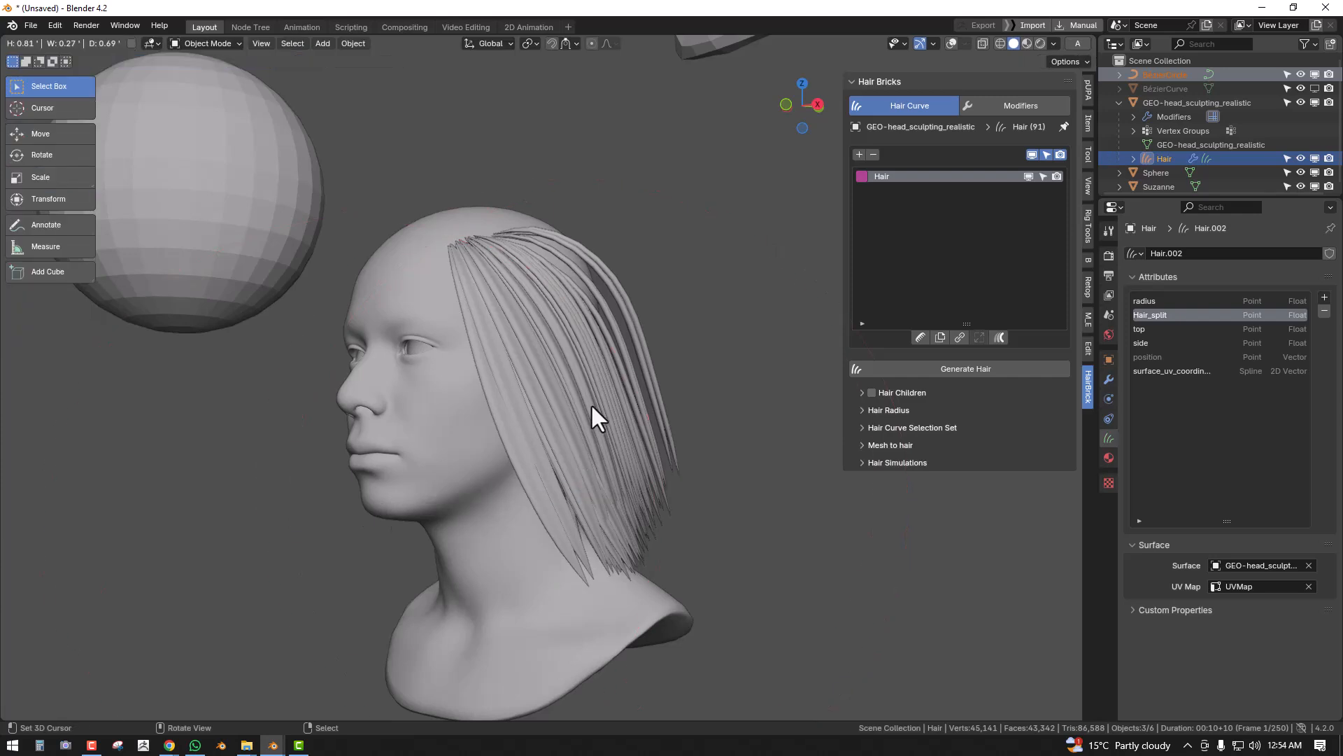
- Remove the Stylized modifier from the Hair and add the Wind effect modifier in its place
{"action": "scroll", "coordinate": [593, 412], "scroll_direction": "down", "scroll_amount": 5}
{"action": "middle_click_drag", "start_coordinate": [673, 373], "coordinate": [676, 401]}
{"action": "left_click", "coordinate": [1012, 108]}
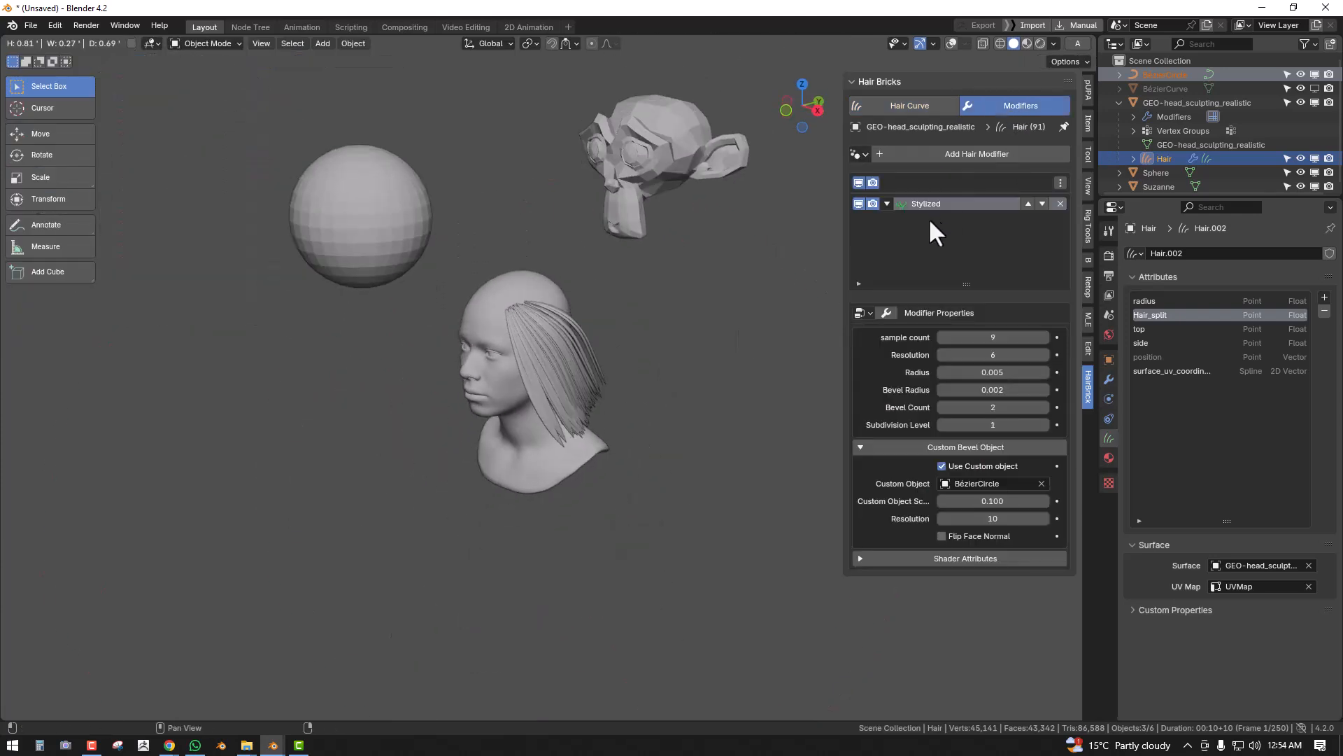
{"action": "left_click", "coordinate": [1057, 202]}
{"action": "left_click", "coordinate": [990, 155]}
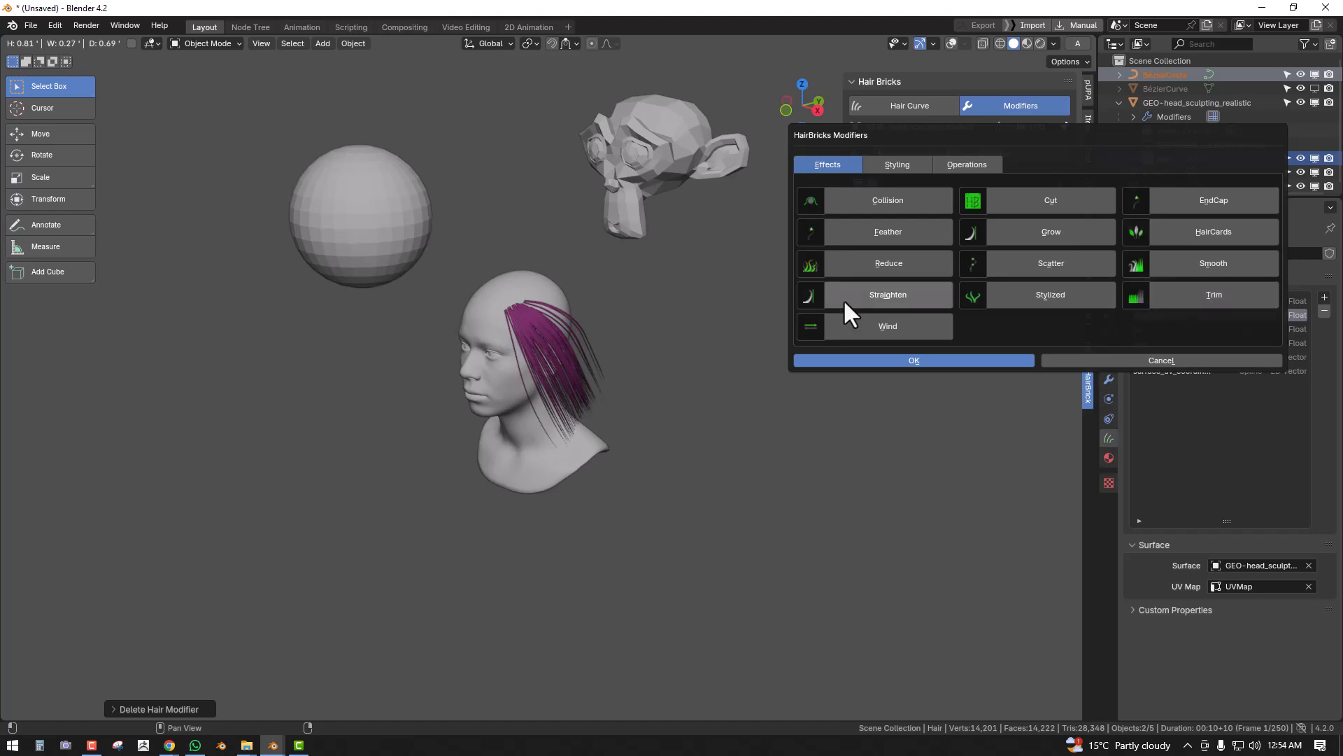
{"action": "left_click", "coordinate": [881, 327]}
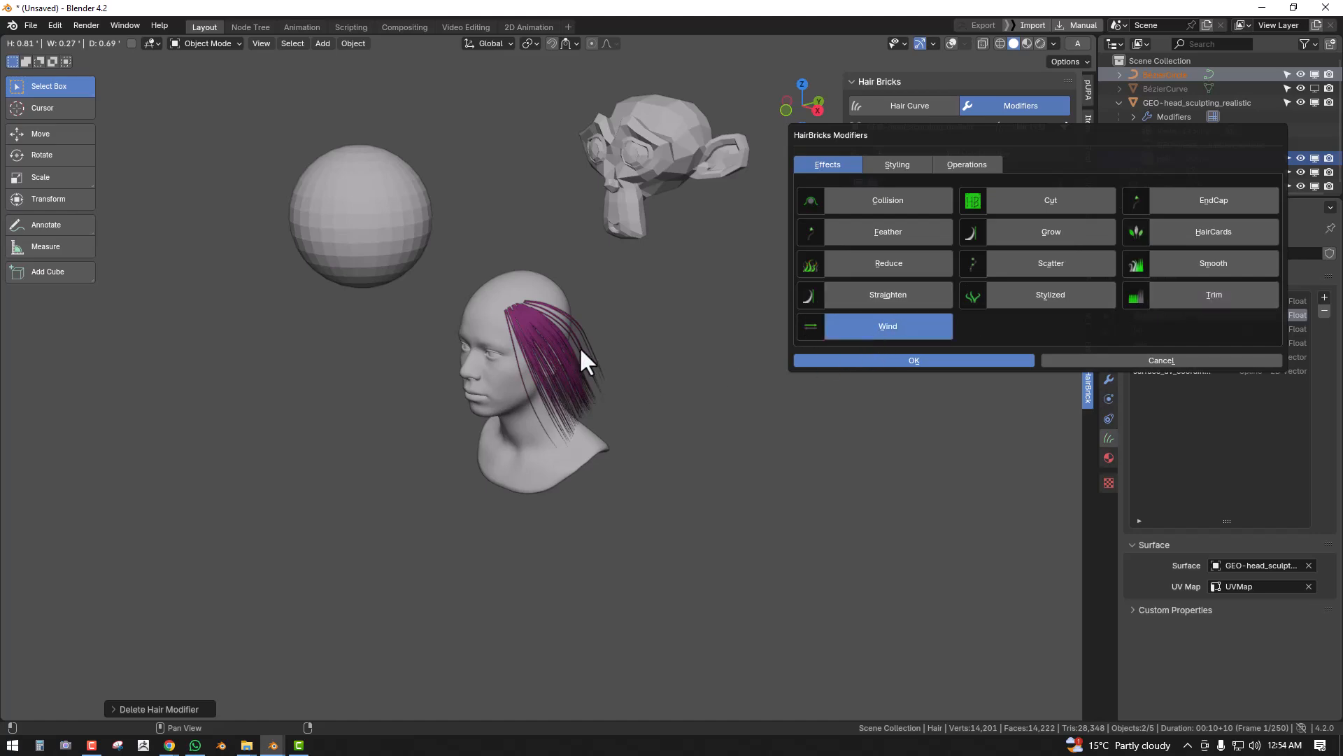
{"action": "key", "text": "Return"}
- Set the Wind modifier's Factor to 0.100 and Shape to 0.130 while playing the animation to view the strands' motion
{"action": "scroll", "coordinate": [615, 367], "scroll_direction": "up", "scroll_amount": 3}
{"action": "mouse_move", "coordinate": [703, 385]}
{"action": "middle_mouse_down"}
{"action": "mouse_move", "coordinate": [670, 371]}
{"action": "mouse_move", "coordinate": [700, 384]}
{"action": "middle_mouse_up"}
{"action": "left_click_drag", "start_coordinate": [993, 372], "coordinate": [932, 372]}
{"action": "key", "text": "space"}
{"action": "mouse_move", "coordinate": [674, 479]}
{"action": "middle_mouse_down"}
{"action": "mouse_move", "coordinate": [611, 469]}
{"action": "mouse_move", "coordinate": [699, 471]}
{"action": "mouse_move", "coordinate": [653, 473]}
{"action": "middle_mouse_up"}
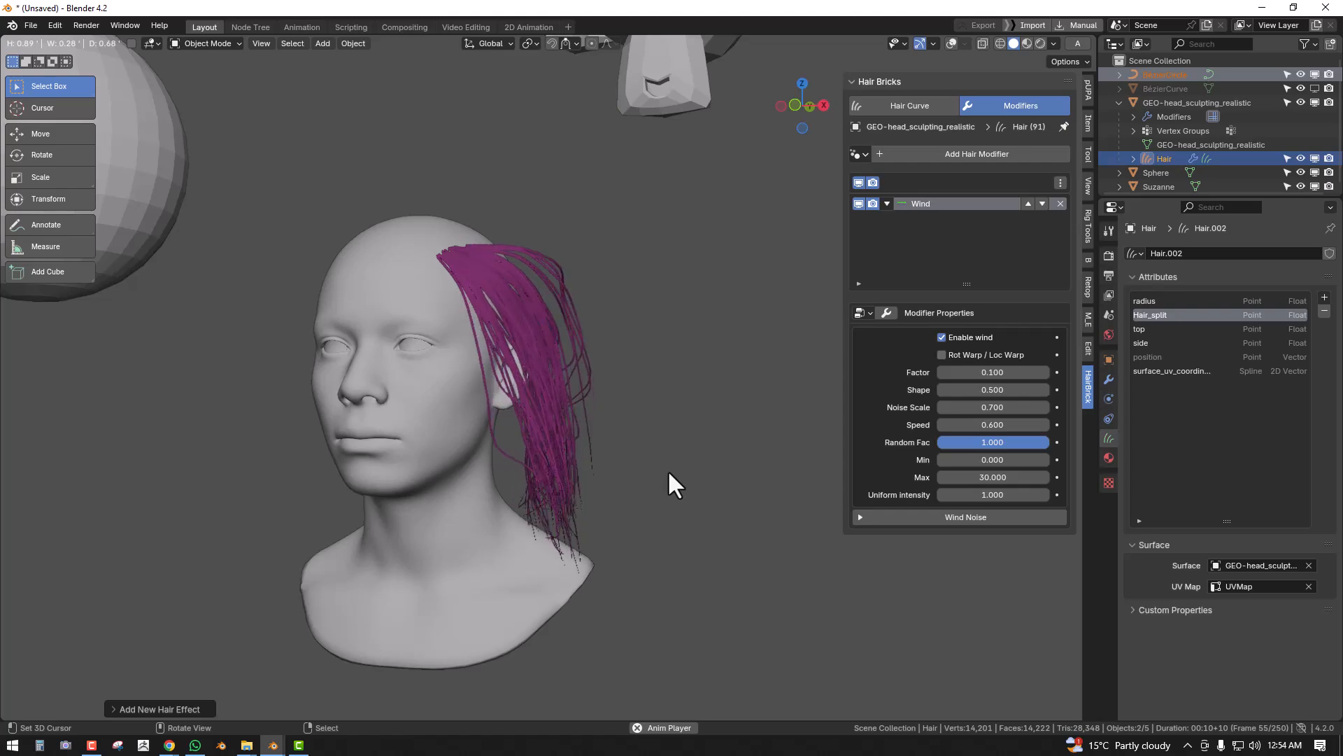
{"action": "middle_click_drag", "start_coordinate": [585, 456], "coordinate": [515, 443]}
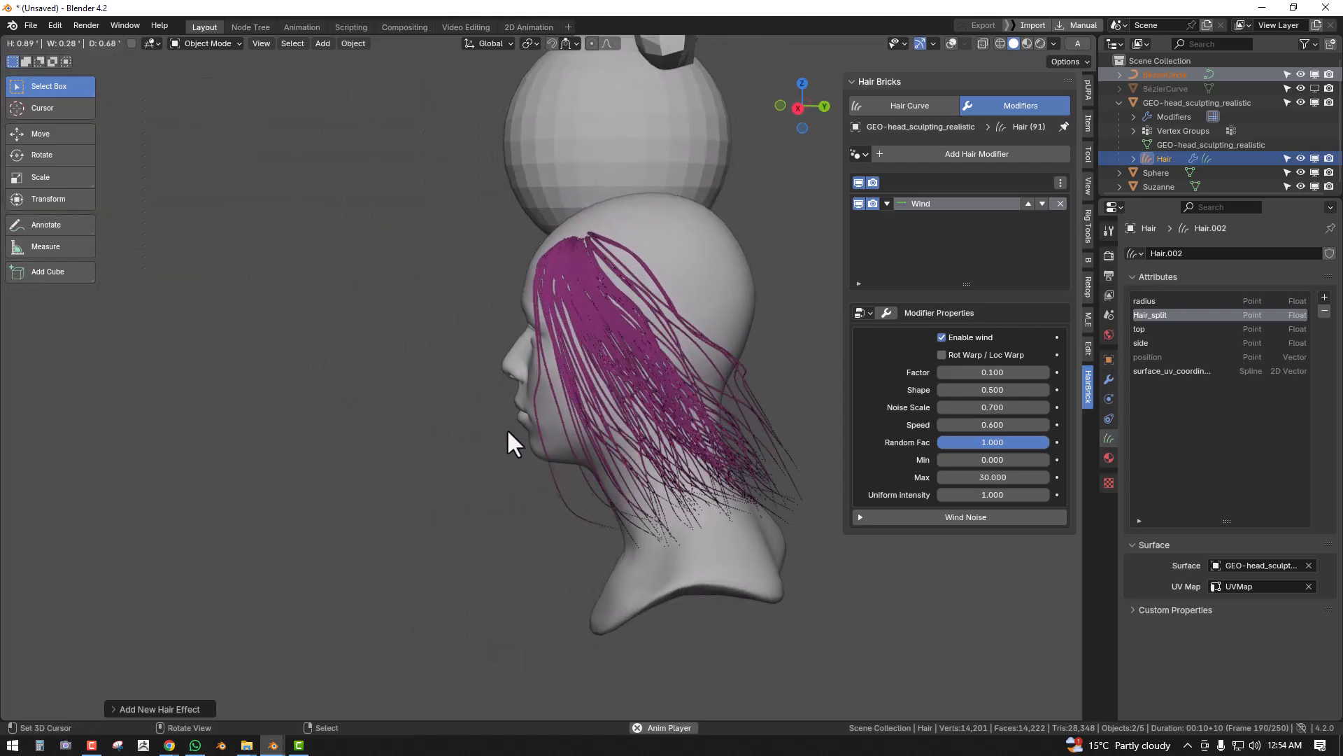
{"action": "middle_click_drag", "start_coordinate": [506, 361], "coordinate": [826, 399]}
{"action": "mouse_move", "coordinate": [941, 390]}
{"action": "left_mouse_down"}
{"action": "mouse_move", "coordinate": [1008, 390]}
{"action": "mouse_move", "coordinate": [791, 390]}
{"action": "mouse_move", "coordinate": [937, 390]}
{"action": "left_mouse_up"}
{"action": "middle_click_drag", "start_coordinate": [426, 273], "coordinate": [477, 269]}
{"action": "scroll", "coordinate": [455, 272], "scroll_direction": "up", "scroll_amount": 2}
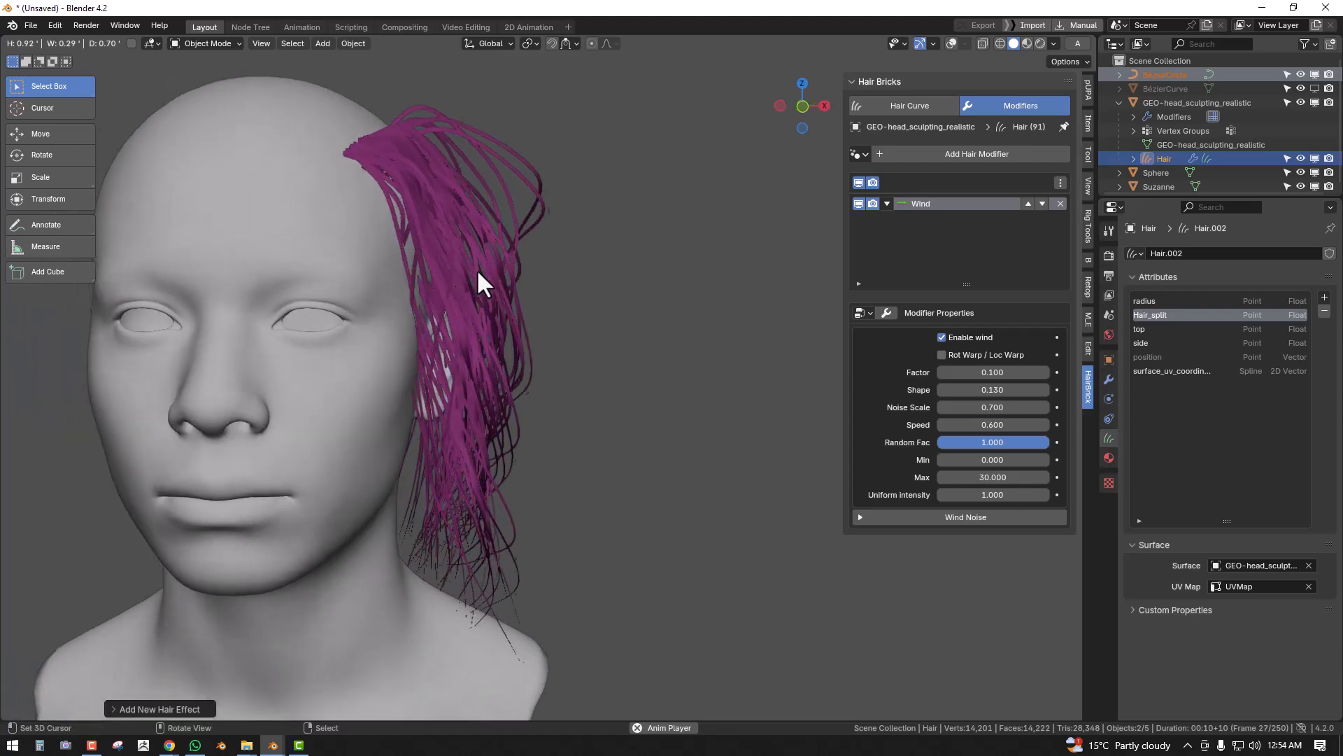
- Add a Collision modifier after Wind and set its Offset_01 to 1.790 with the animation playing
{"action": "left_click", "coordinate": [910, 154]}
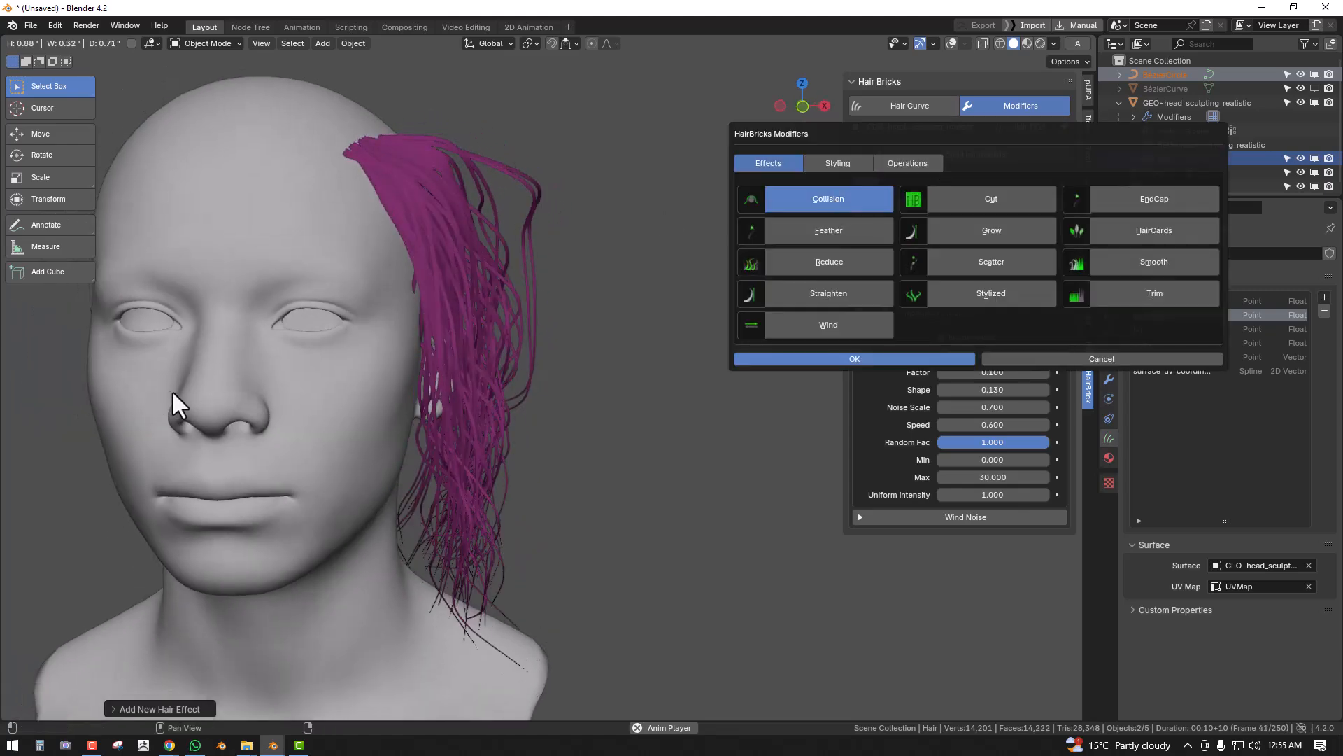
{"action": "key", "text": "Return"}
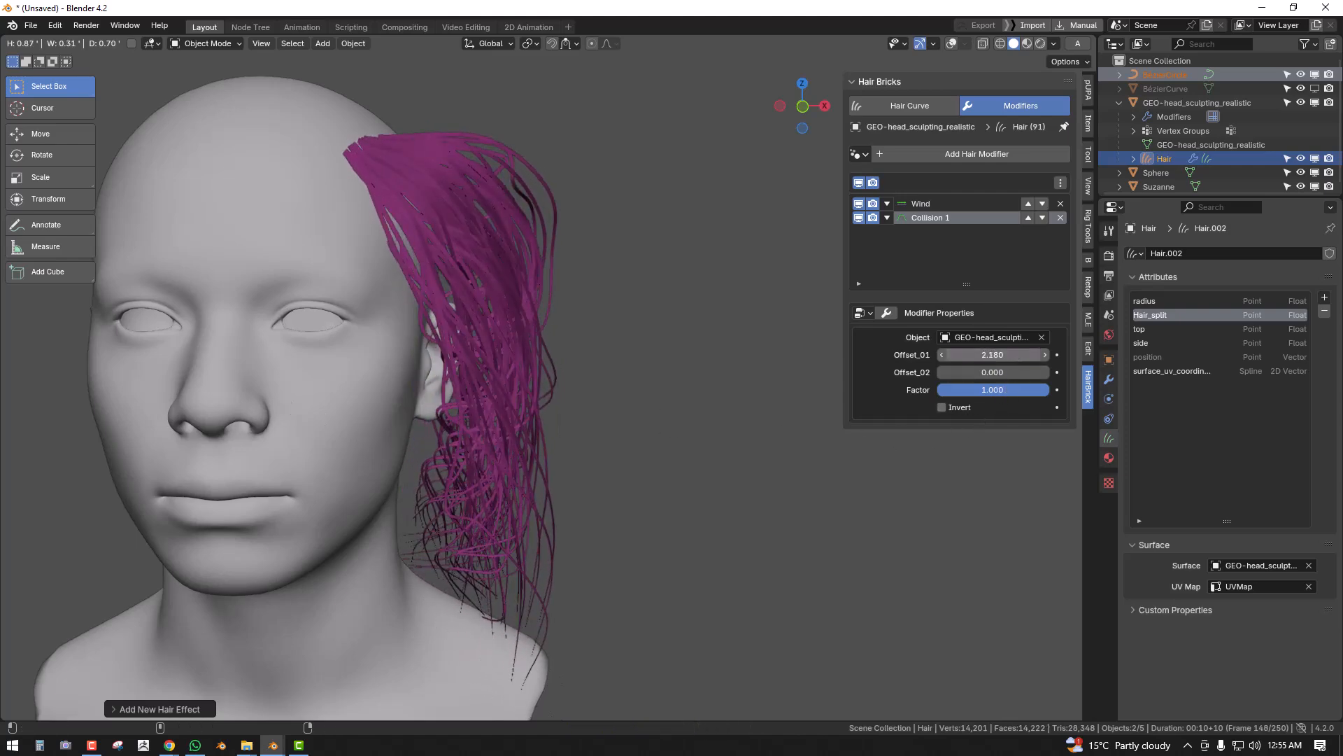
{"action": "left_click_drag", "start_coordinate": [993, 354], "coordinate": [998, 355]}
{"action": "key", "text": "space"}
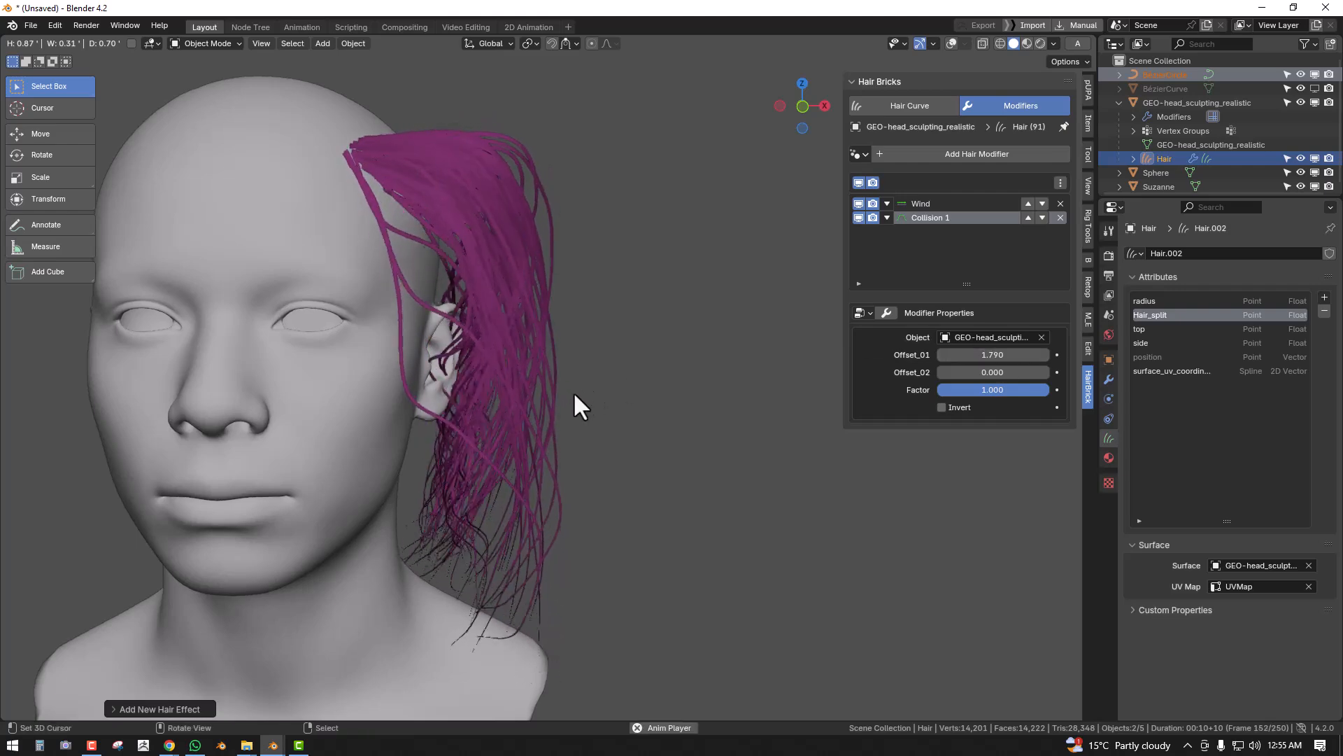
- Compare the hair with the Collision modifier's viewport display off and on, and delete the Collision modifier
{"action": "left_click", "coordinate": [859, 218]}
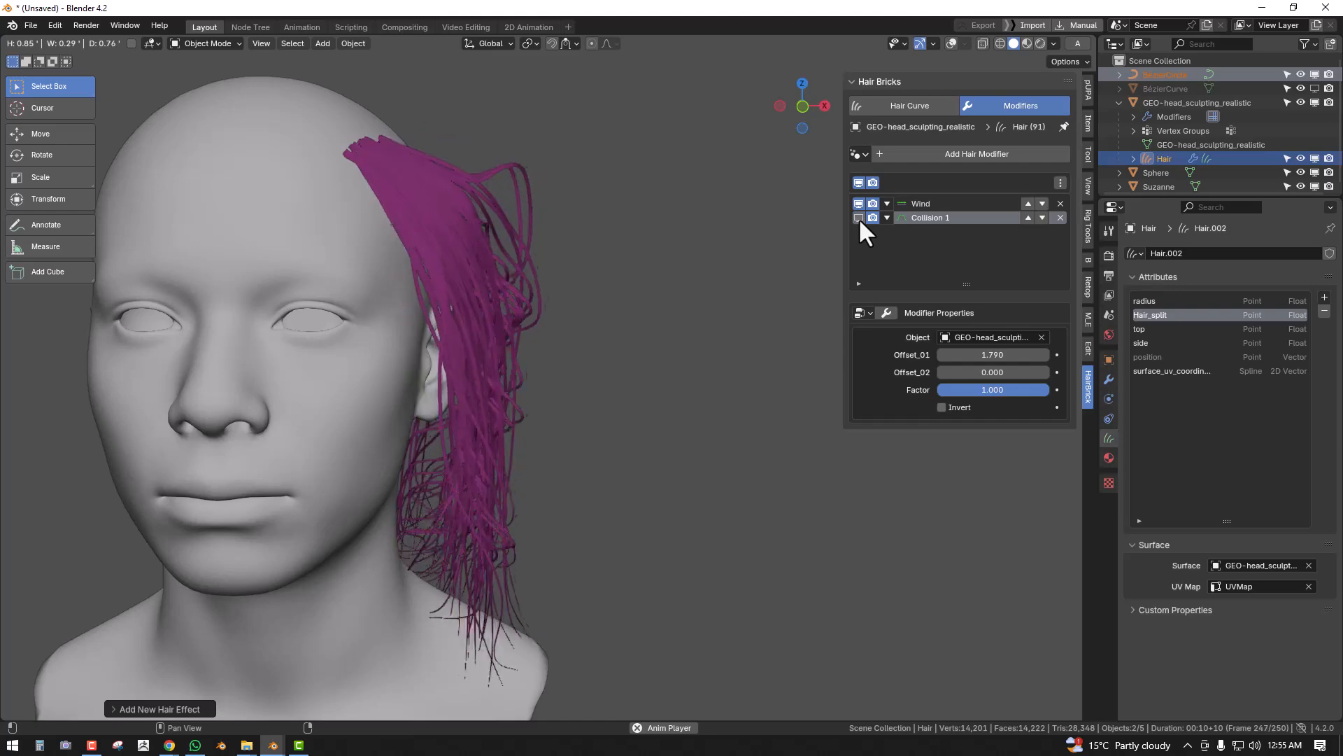
{"action": "left_click", "coordinate": [859, 217]}
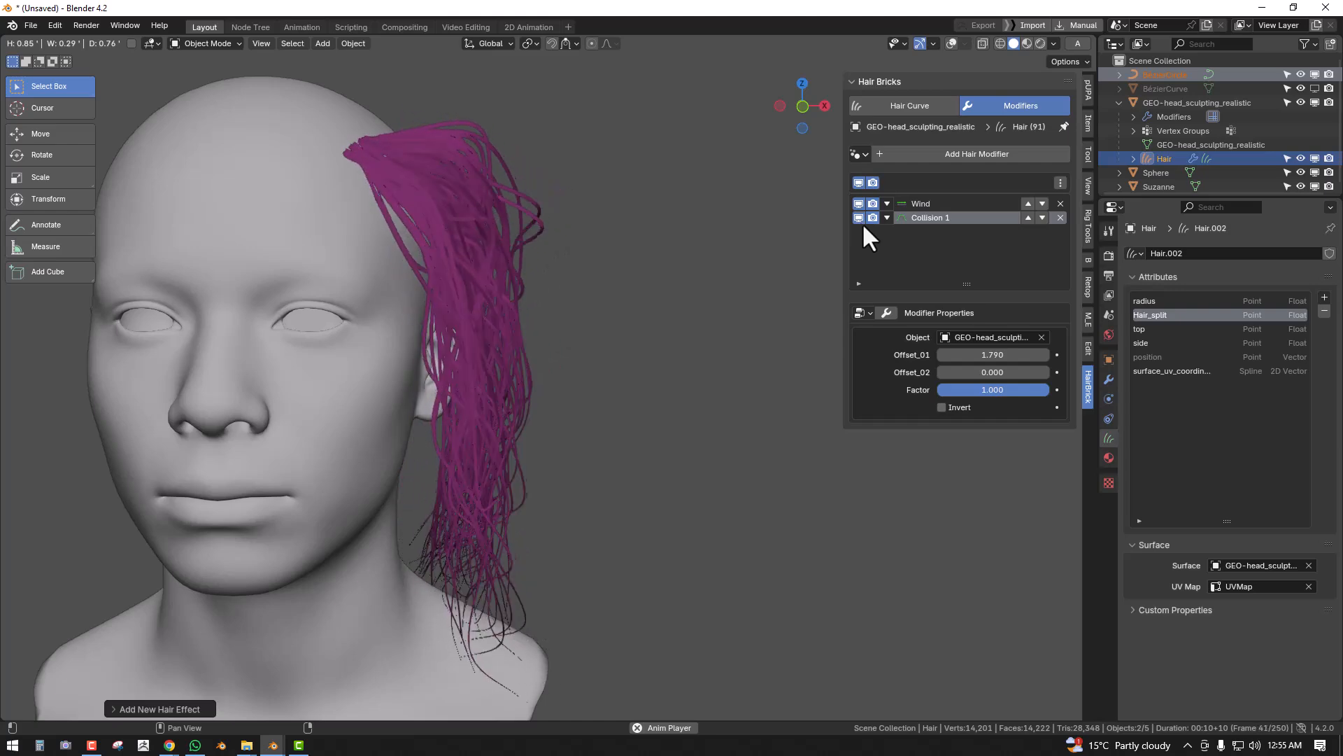
{"action": "left_click", "coordinate": [1061, 217]}
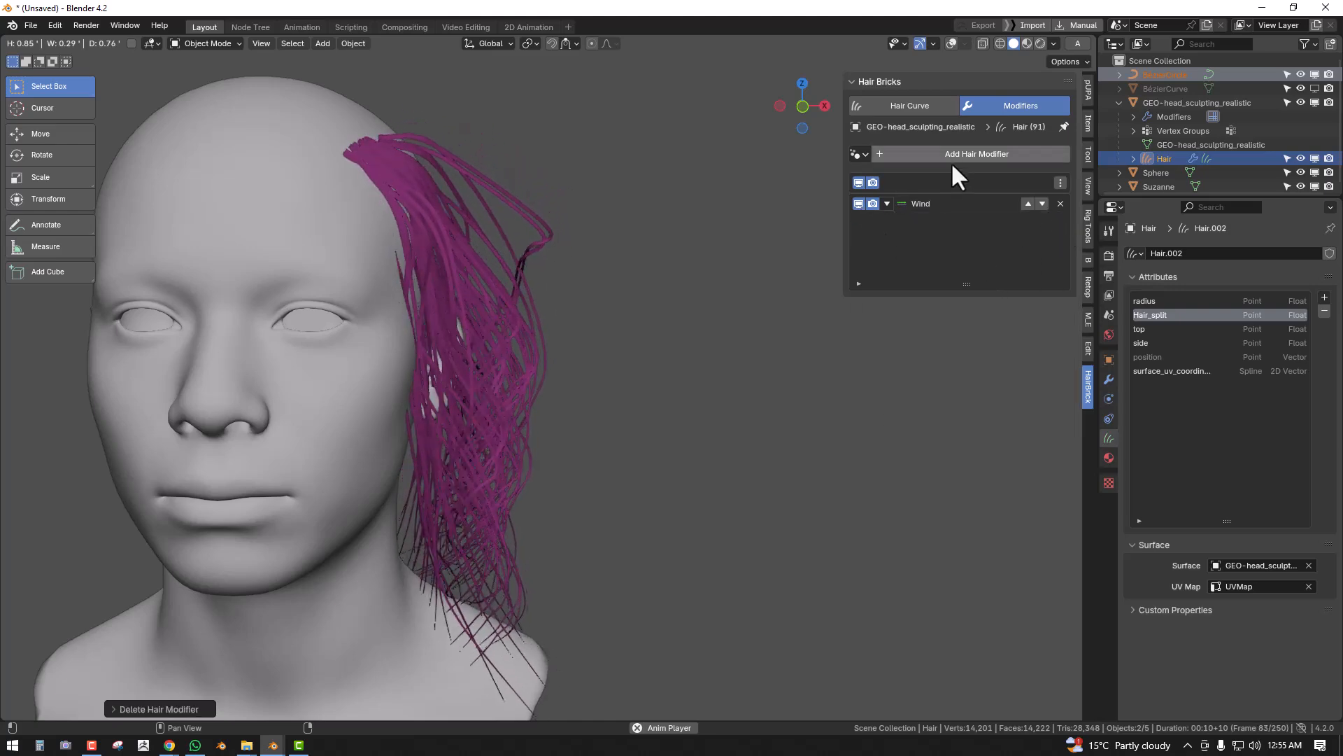
- Enable Rot Warp / Loc Warp on the Wind modifier, comparing the hair motion with the option off and on
{"action": "left_click", "coordinate": [946, 205]}
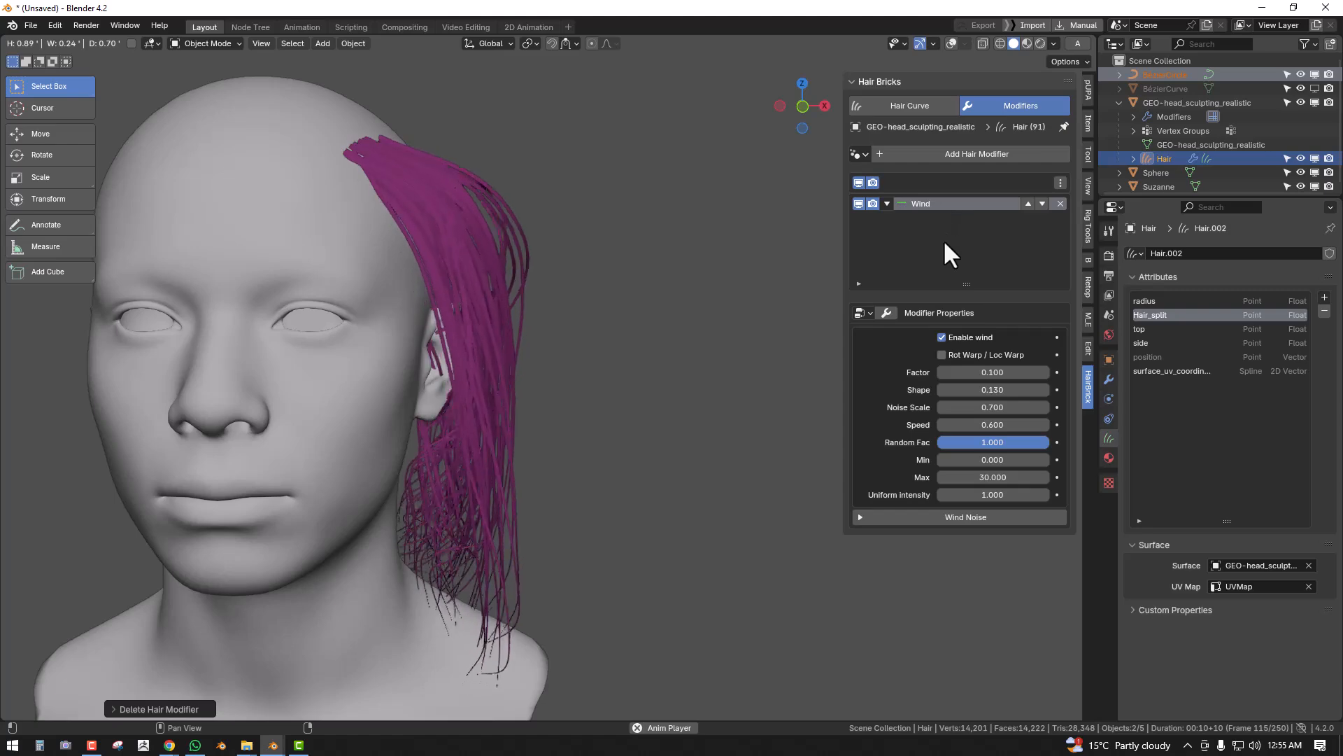
{"action": "left_click", "coordinate": [978, 156]}
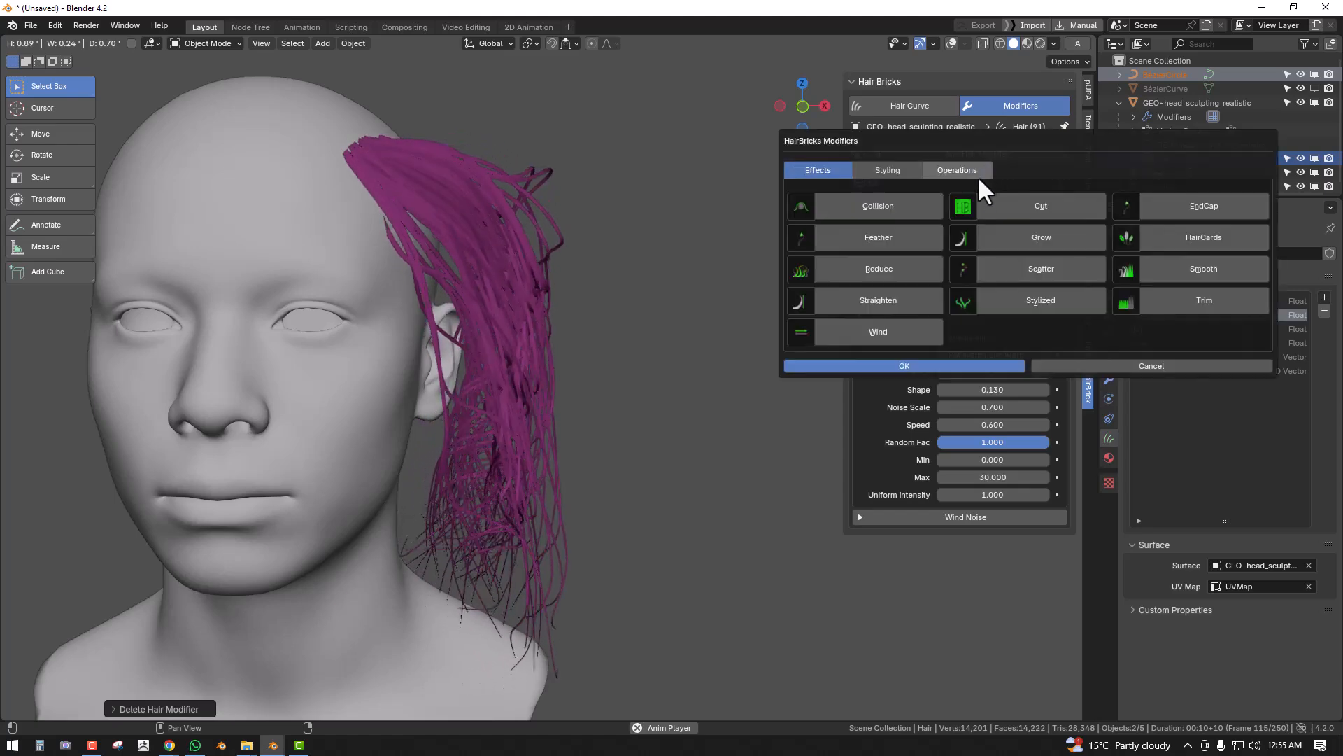
{"action": "left_click", "coordinate": [876, 486]}
{"action": "left_click", "coordinate": [954, 354]}
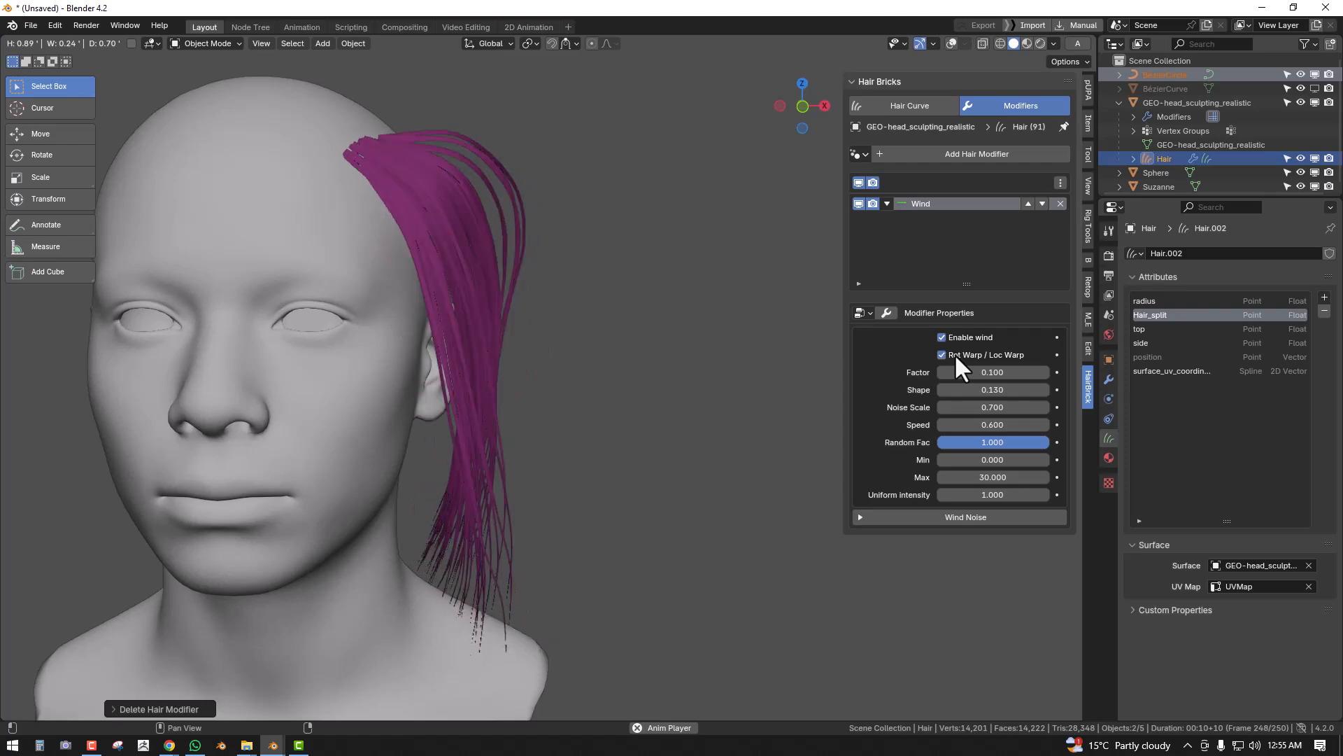
{"action": "middle_click_drag", "start_coordinate": [586, 448], "coordinate": [516, 439]}
{"action": "left_click", "coordinate": [951, 356]}
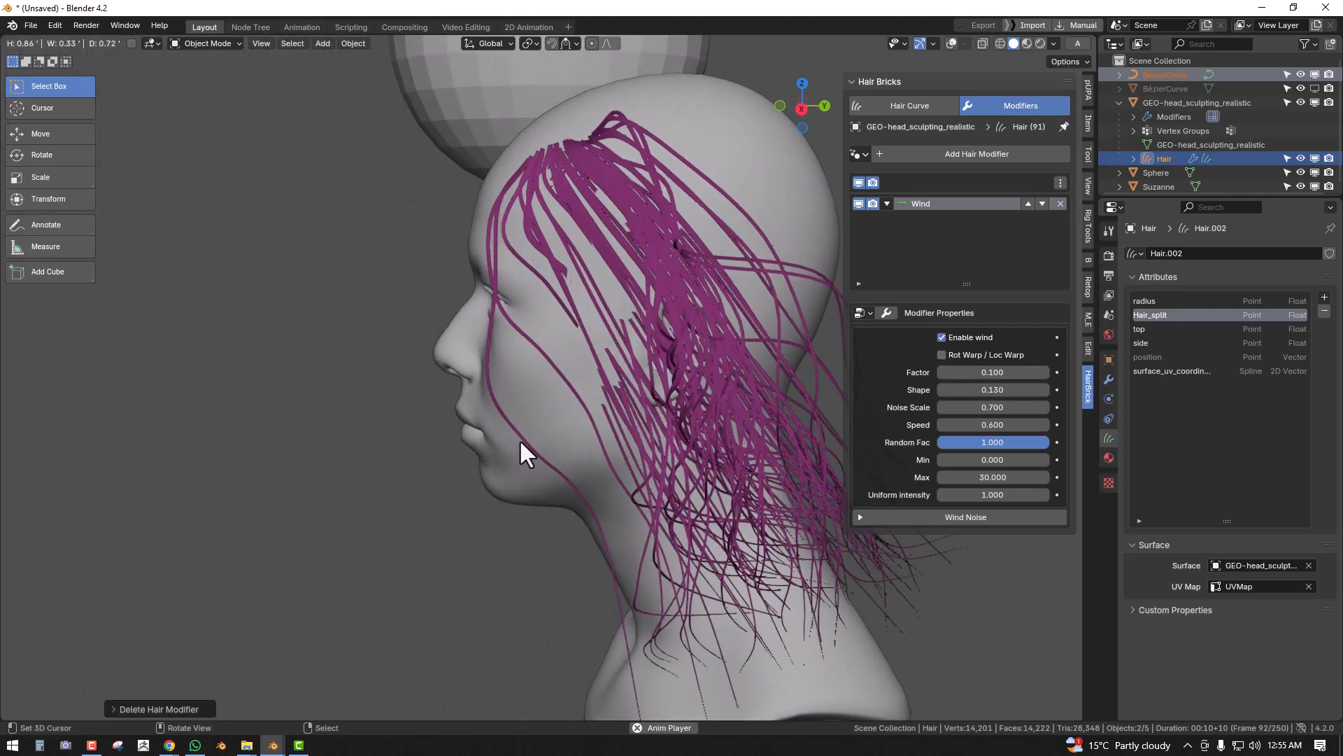
{"action": "left_click", "coordinate": [967, 355]}
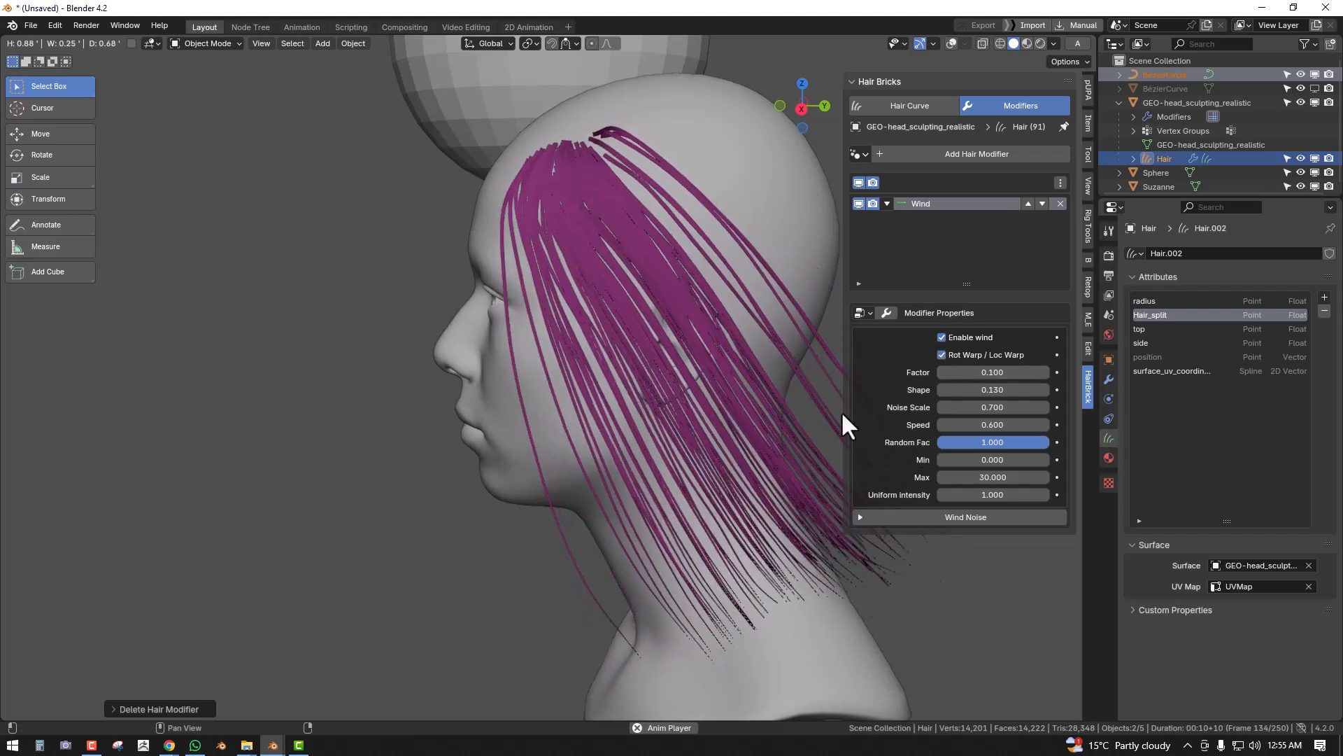
- Set the Wind modifier's Factor to 0.200, Noise Scale to 1.360 and Speed to 0.530
{"action": "middle_click_drag", "start_coordinate": [597, 459], "coordinate": [719, 456]}
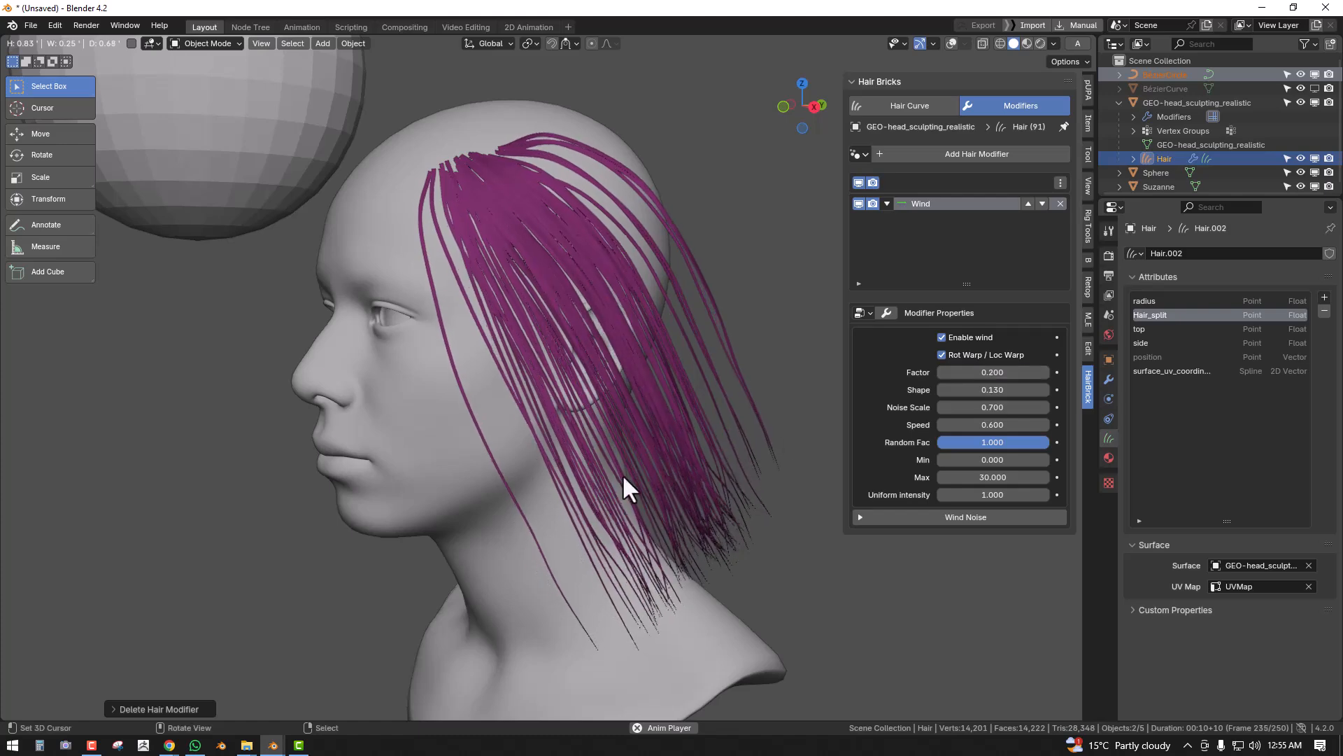
{"action": "middle_click_drag", "start_coordinate": [660, 465], "coordinate": [664, 464]}
{"action": "mouse_move", "coordinate": [1005, 406]}
{"action": "left_mouse_down"}
{"action": "mouse_move", "coordinate": [1064, 407]}
{"action": "mouse_move", "coordinate": [1011, 426]}
{"action": "mouse_move", "coordinate": [1038, 426]}
{"action": "mouse_move", "coordinate": [994, 426]}
{"action": "left_mouse_up"}
{"action": "middle_click_drag", "start_coordinate": [691, 454], "coordinate": [1018, 241]}
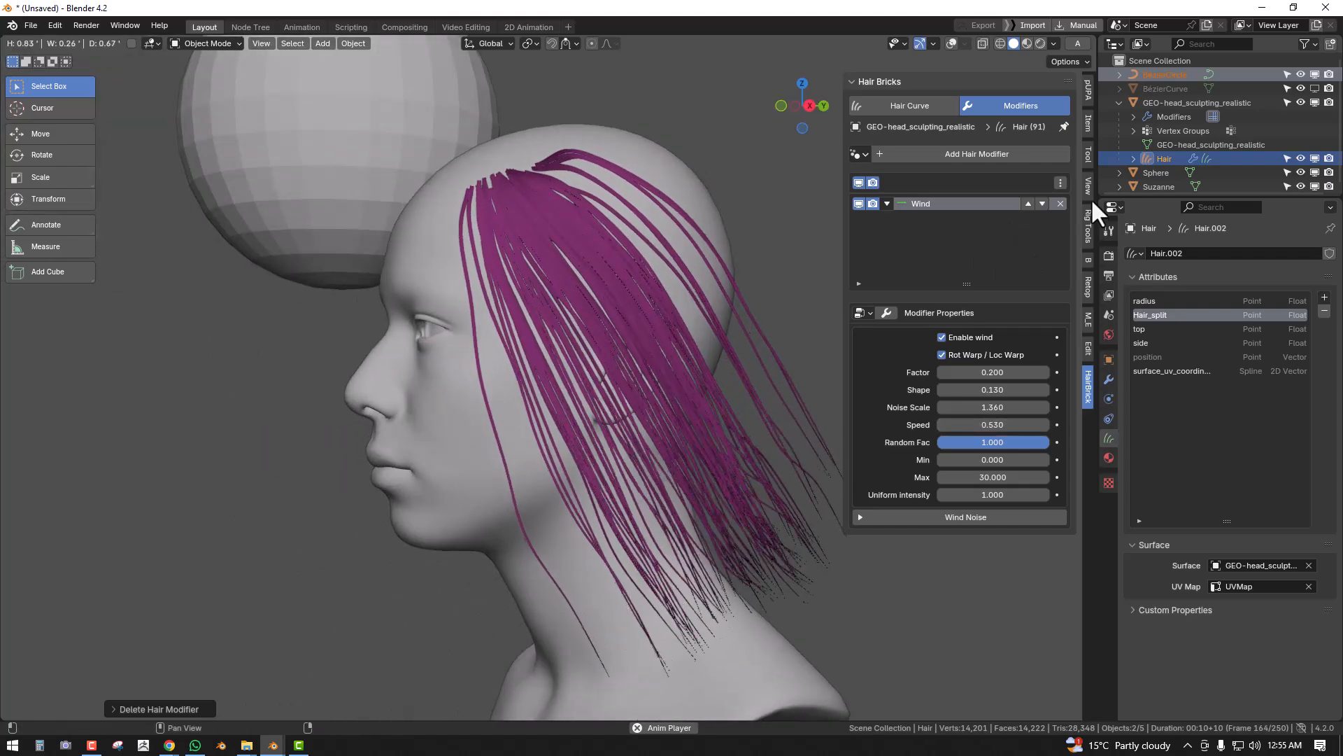
- Replace the Wind modifier with the Distort styling modifier, setting its Mask to 0.460 and NoiseFactor to 0.130
{"action": "left_click", "coordinate": [1060, 203]}
{"action": "left_click", "coordinate": [986, 154]}
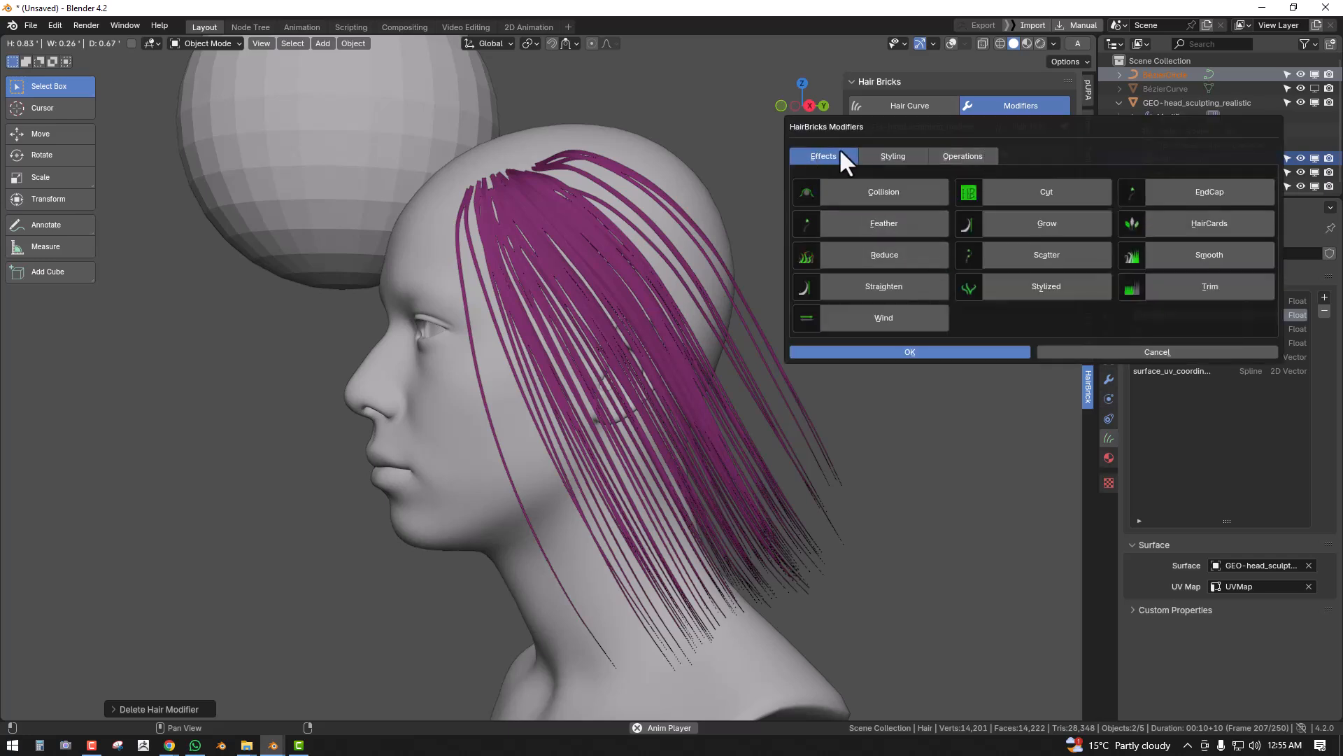
{"action": "left_click", "coordinate": [887, 161]}
{"action": "left_click_drag", "start_coordinate": [1002, 135], "coordinate": [895, 156]}
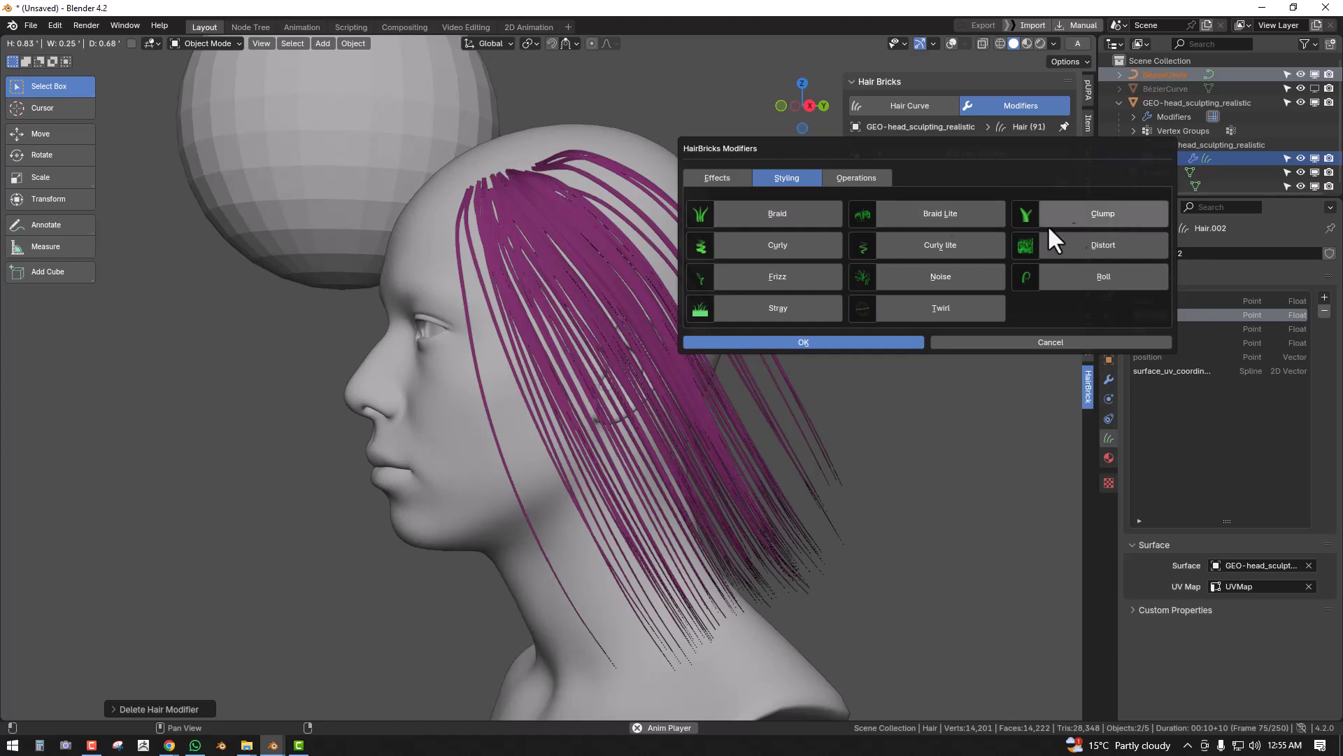
{"action": "left_click", "coordinate": [1113, 244]}
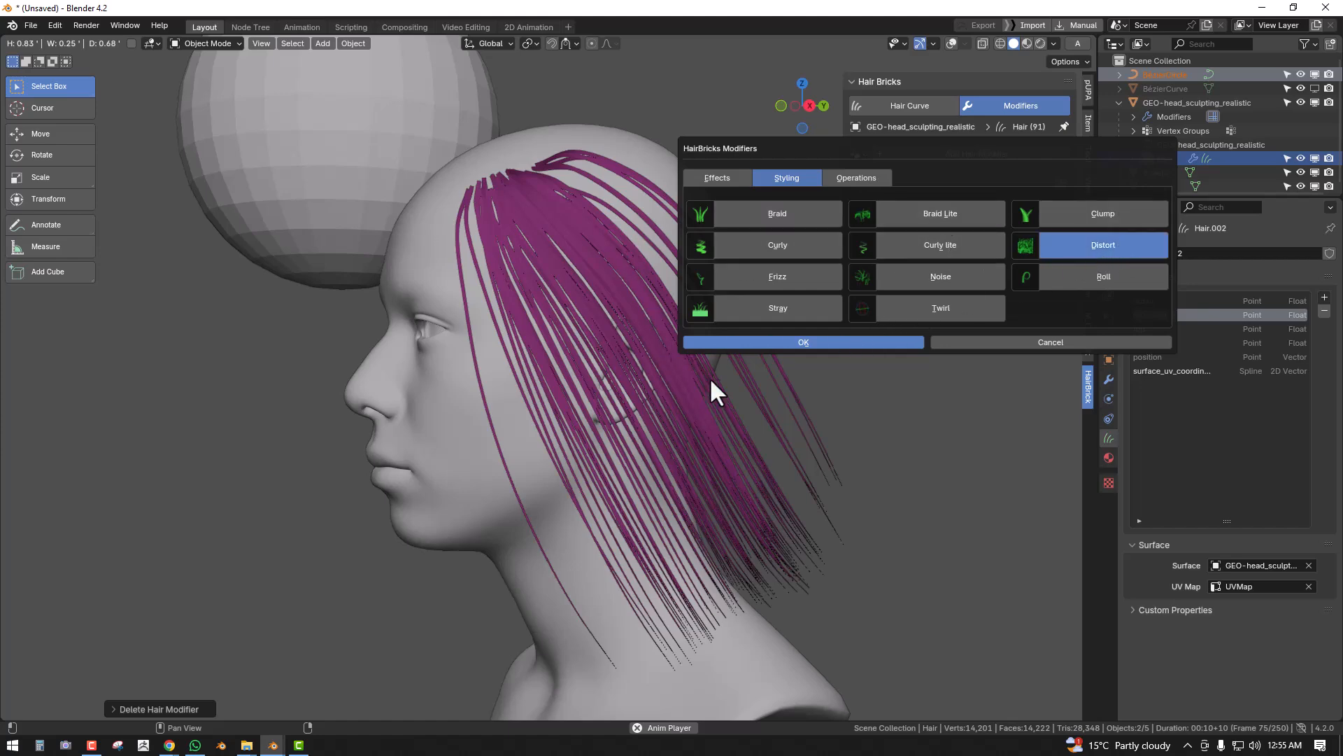
{"action": "left_click", "coordinate": [743, 343]}
{"action": "middle_click_drag", "start_coordinate": [664, 369], "coordinate": [743, 356]}
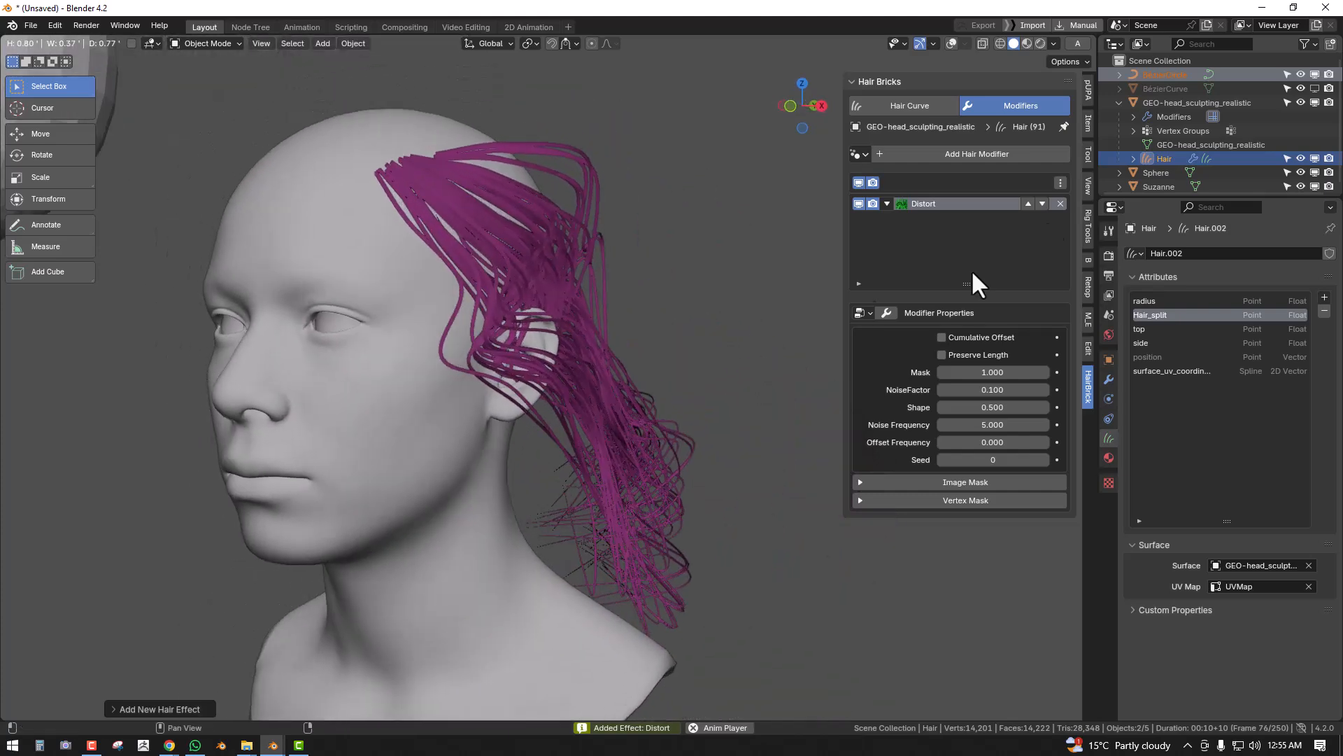
{"action": "mouse_move", "coordinate": [1005, 373]}
{"action": "left_mouse_down"}
{"action": "mouse_move", "coordinate": [910, 373]}
{"action": "mouse_move", "coordinate": [1029, 390]}
{"action": "mouse_move", "coordinate": [1004, 390]}
{"action": "left_mouse_up"}
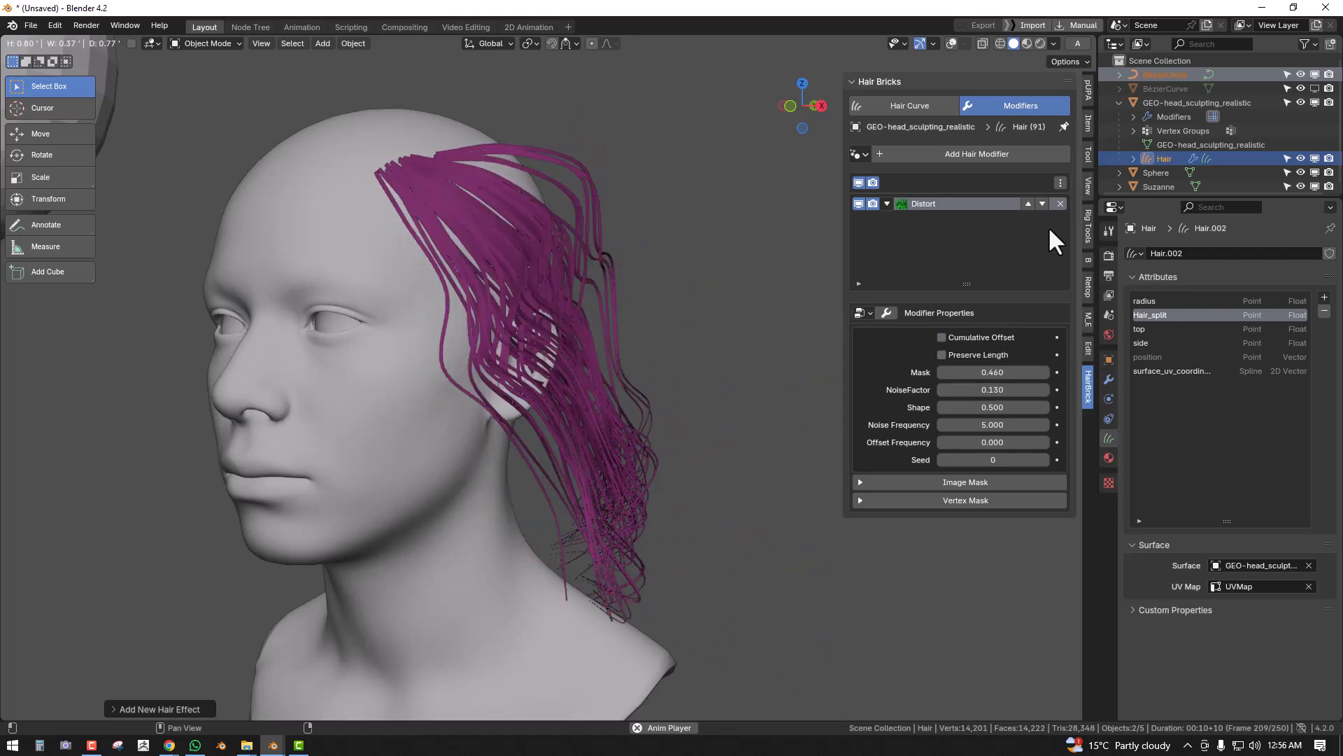
- Remove the Distort modifier from the Hair and add the Noise styling modifier
{"action": "left_click", "coordinate": [1061, 204]}
{"action": "left_click", "coordinate": [1002, 155]}
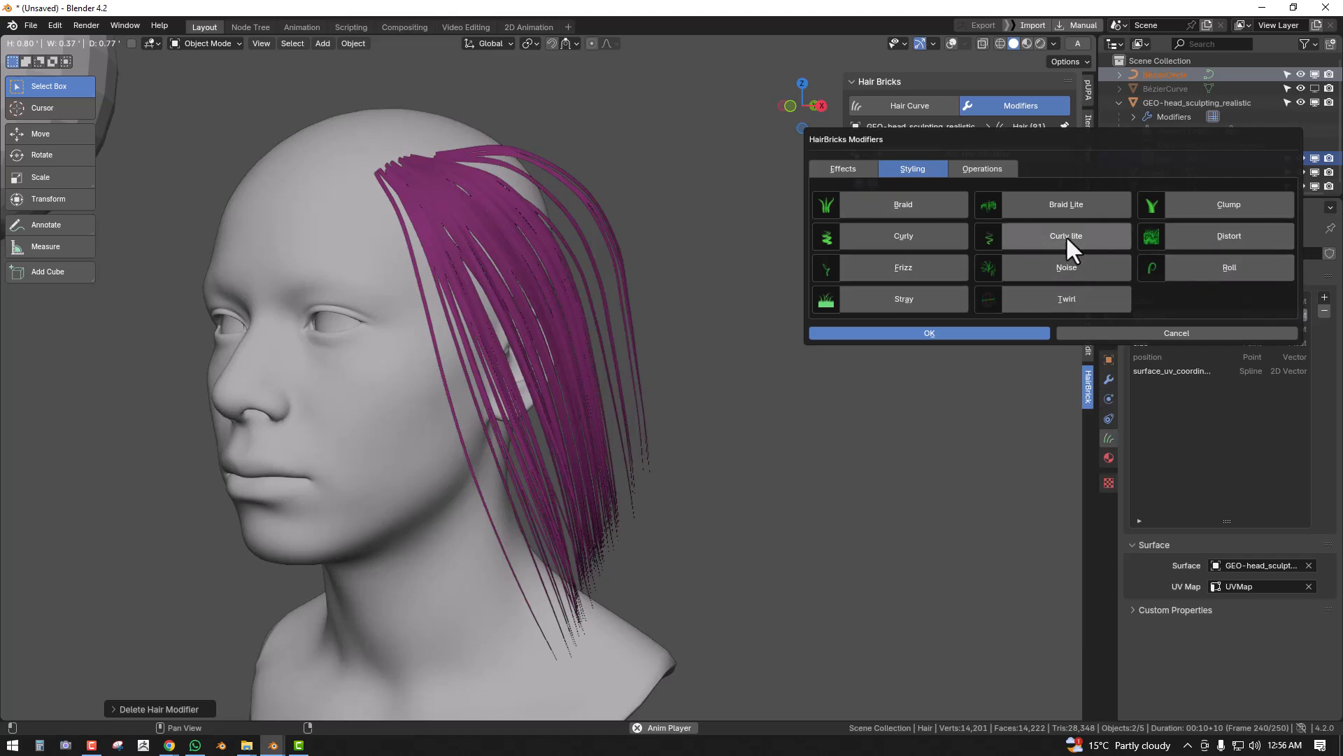
{"action": "left_click", "coordinate": [681, 282]}
{"action": "left_click", "coordinate": [962, 157]}
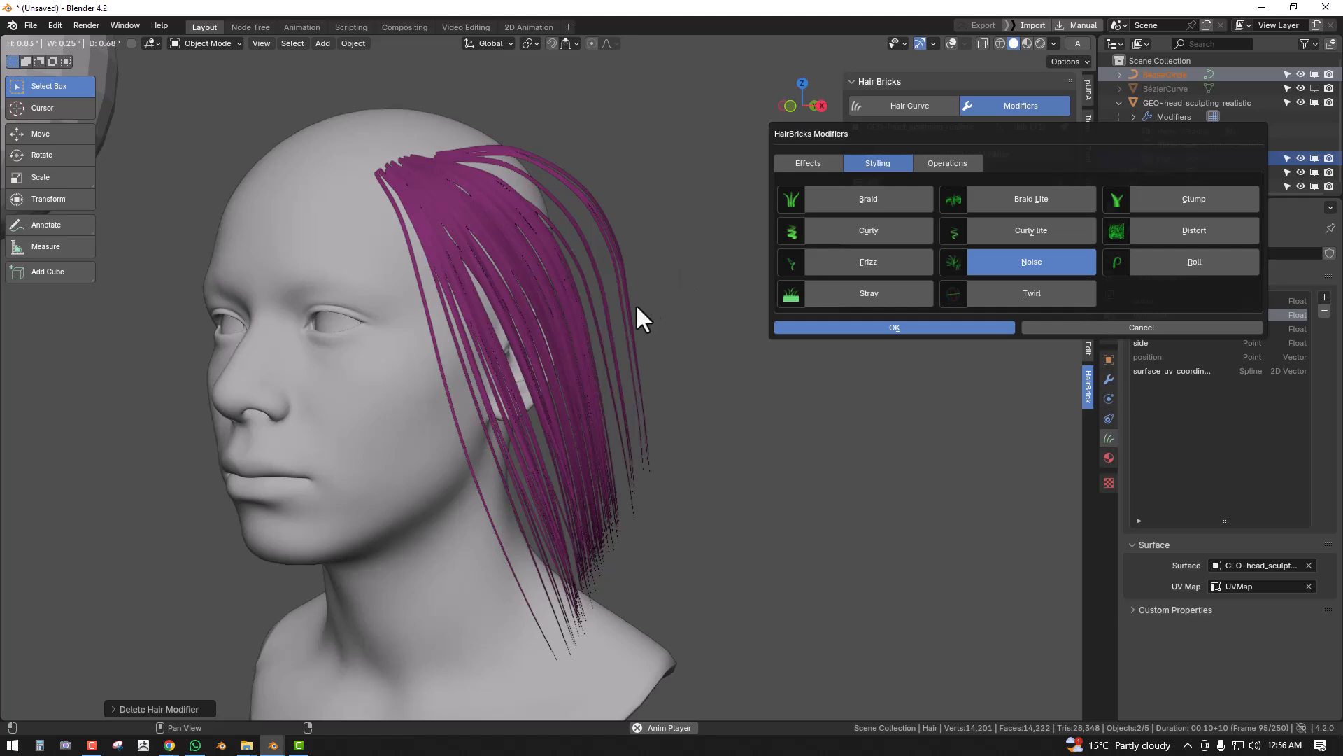
{"action": "key", "text": "Return"}
- Add the Roll styling modifier after Noise and view the rolled hair tips from the side
{"action": "left_click", "coordinate": [967, 155]}
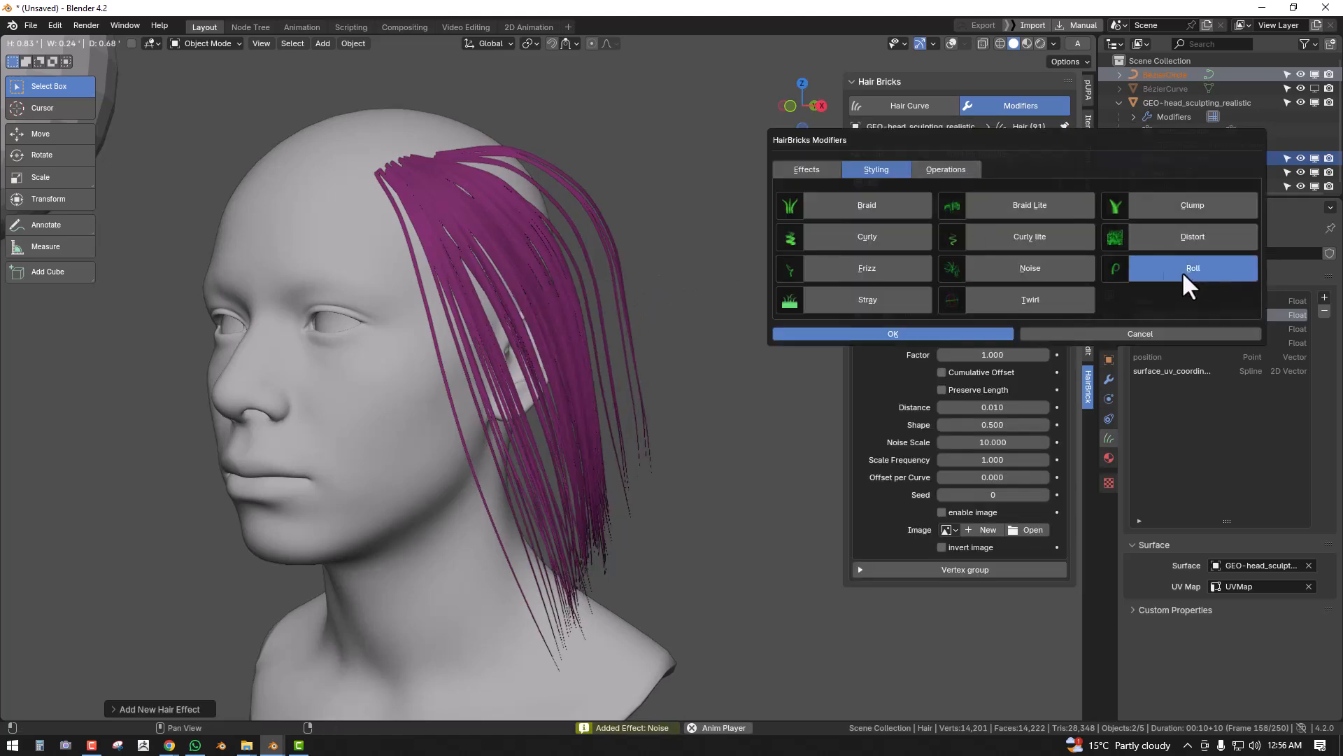
{"action": "key", "text": "Return"}
{"action": "middle_click_drag", "start_coordinate": [696, 333], "coordinate": [658, 353]}
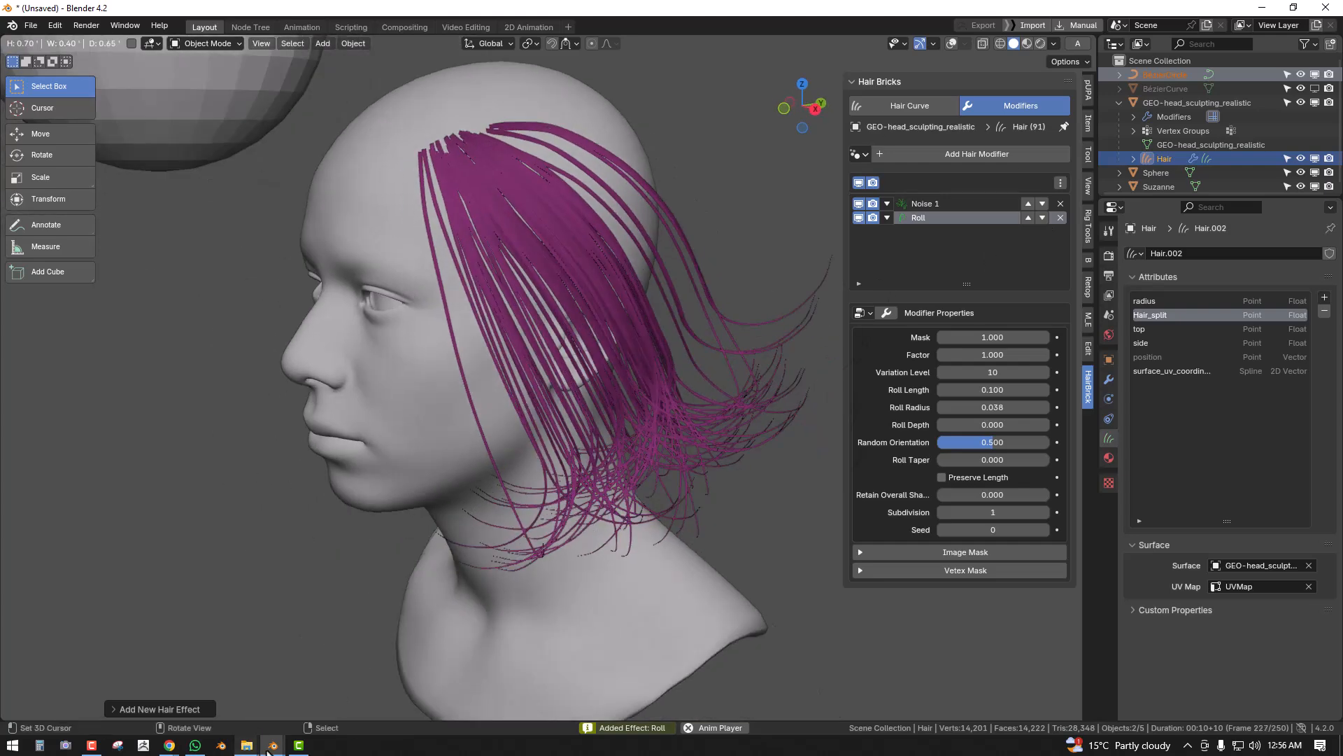
- Bring up the separate node editor window and examine the Roll modifier's node group
{"action": "mouse_move", "coordinate": [278, 750]}
{"action": "left_click", "coordinate": [340, 697]}
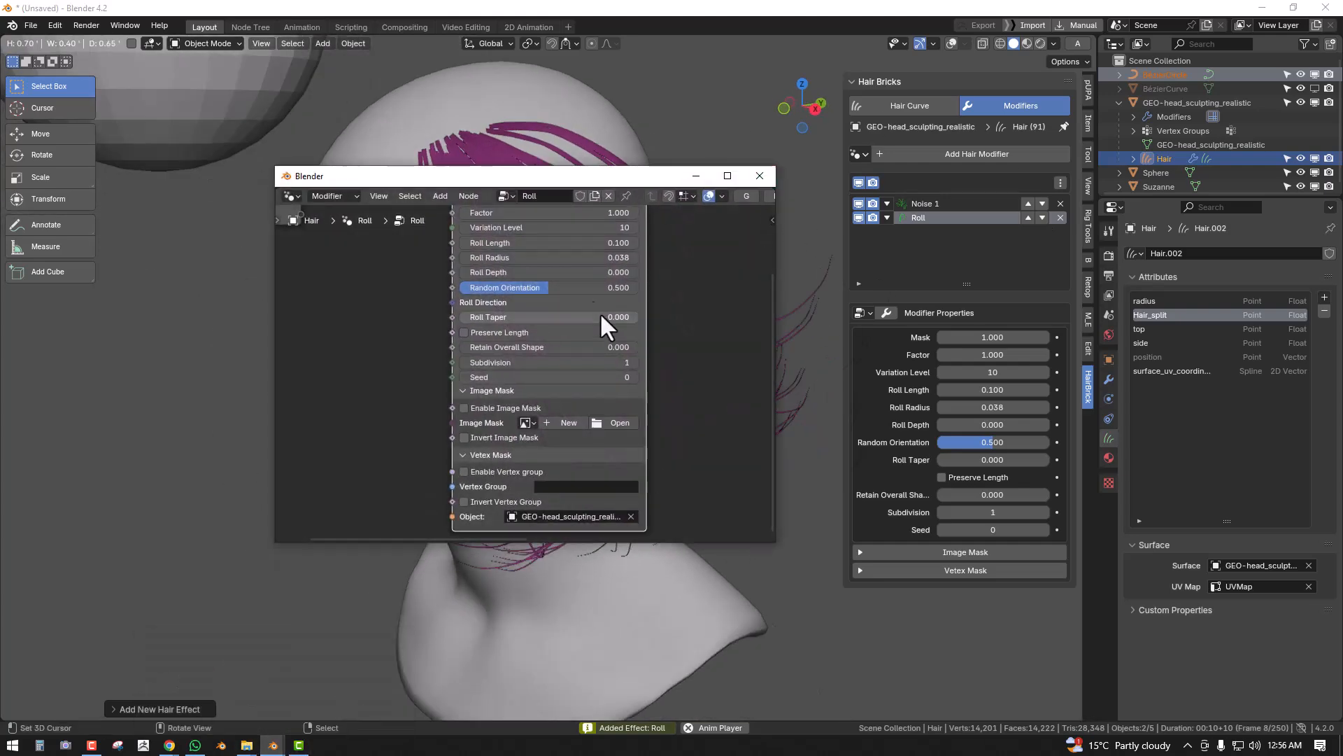
{"action": "scroll", "coordinate": [616, 322], "scroll_direction": "down", "scroll_amount": 3}
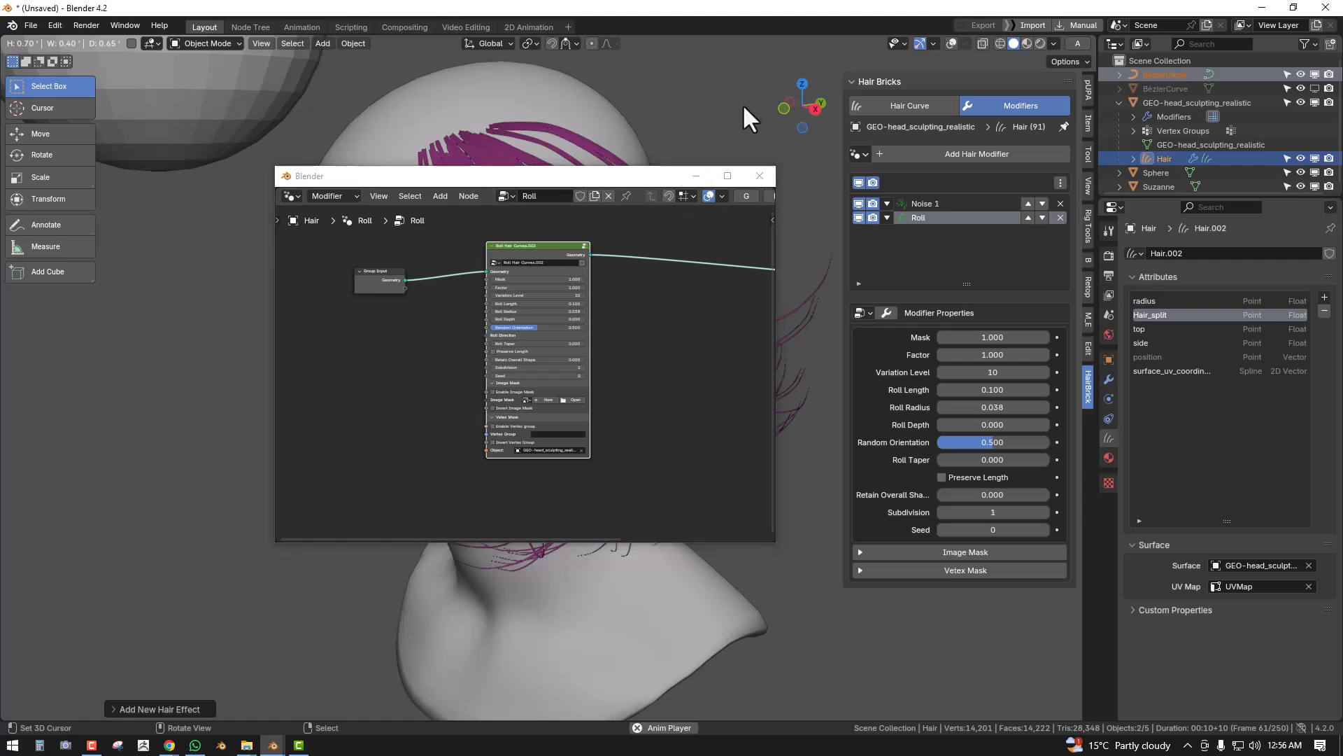
- Move and widen the node editor window to view the whole Roll node tree from Group Input to Group Output
{"action": "left_click_drag", "start_coordinate": [661, 177], "coordinate": [457, 273]}
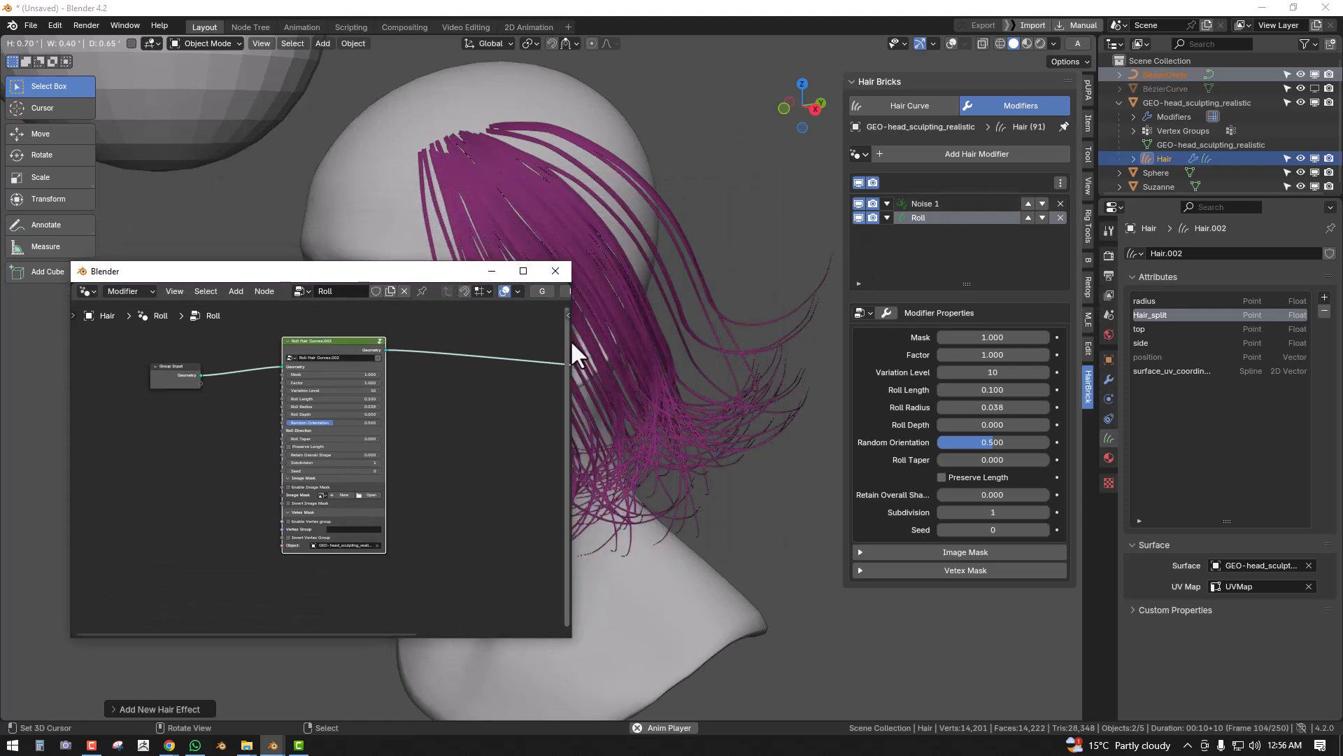
{"action": "left_click_drag", "start_coordinate": [573, 339], "coordinate": [689, 342]}
{"action": "scroll", "coordinate": [490, 329], "scroll_direction": "up", "scroll_amount": 1}
{"action": "middle_click_drag", "start_coordinate": [487, 335], "coordinate": [425, 363]}
{"action": "middle_click_drag", "start_coordinate": [525, 382], "coordinate": [433, 399]}
{"action": "scroll", "coordinate": [433, 399], "scroll_direction": "down", "scroll_amount": 1}
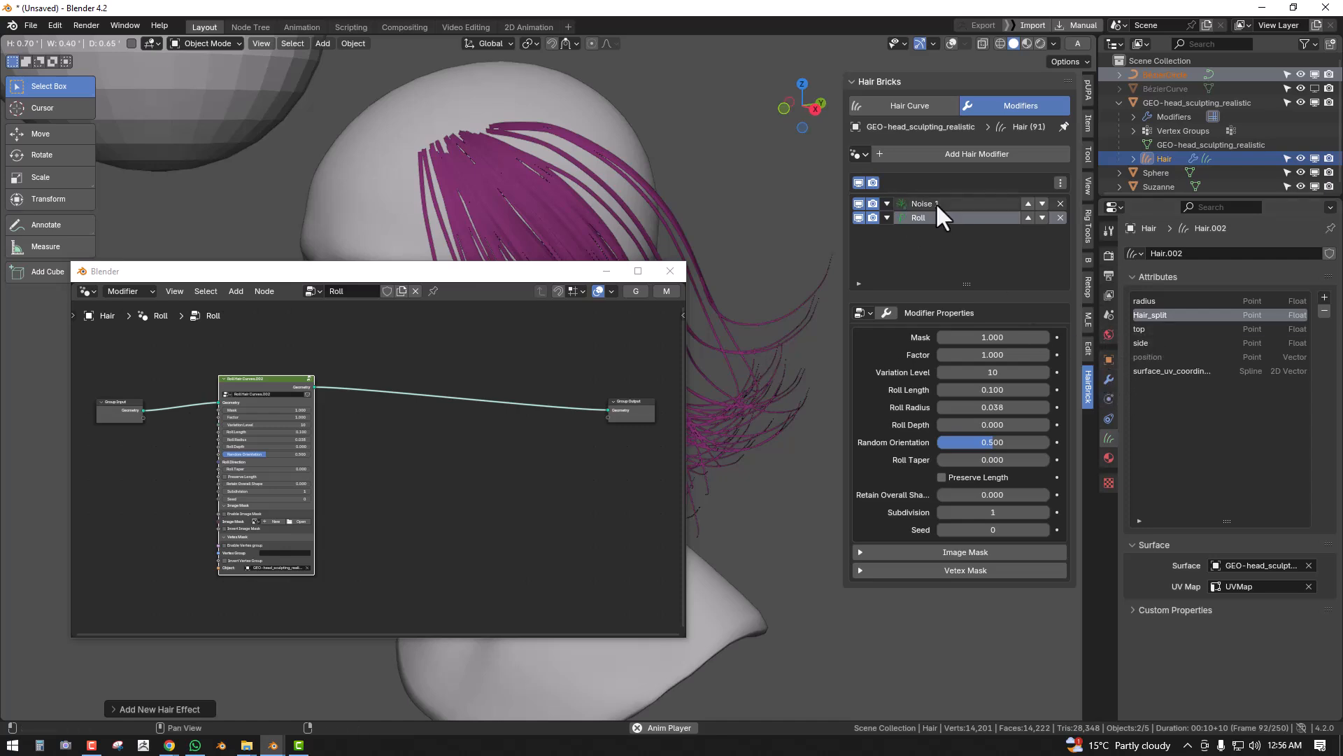
- Examine the Noise 1 modifier's node group in the node editor and close the window
{"action": "left_click", "coordinate": [958, 204]}
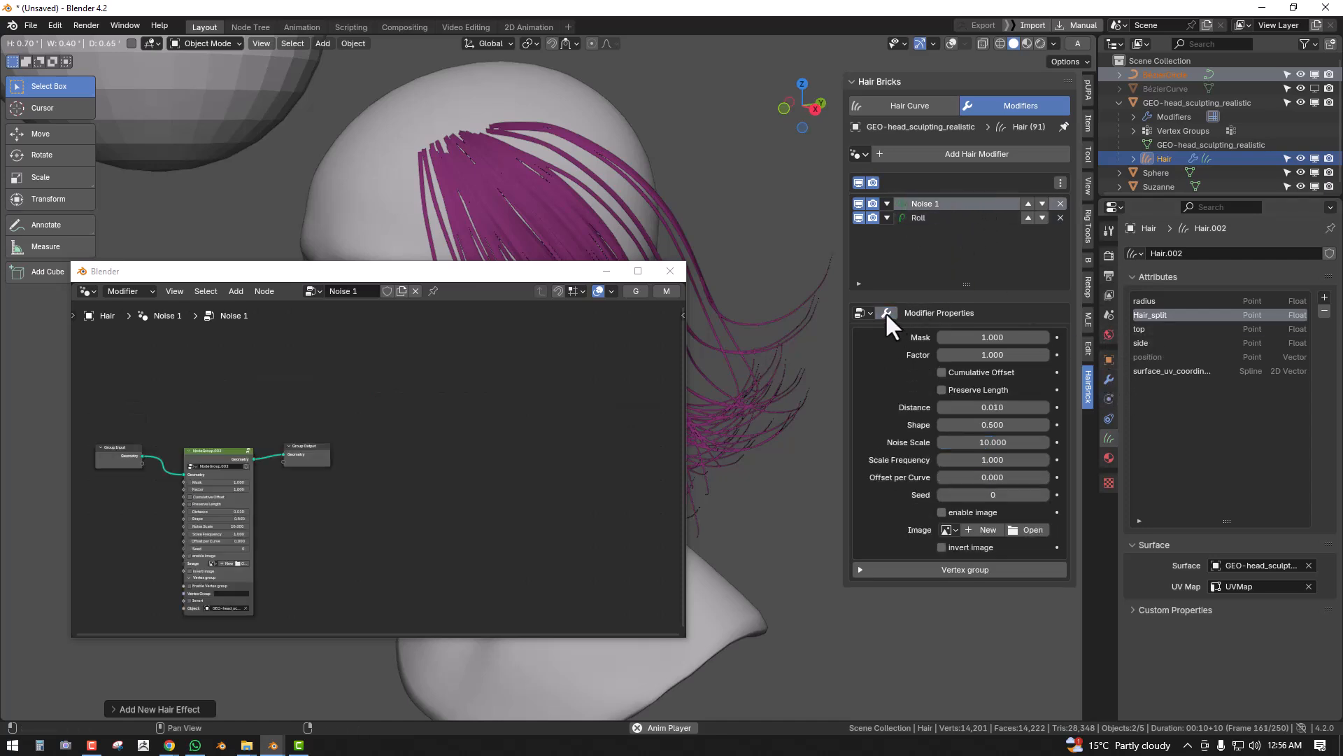
{"action": "scroll", "coordinate": [518, 392], "scroll_direction": "up", "scroll_amount": 4}
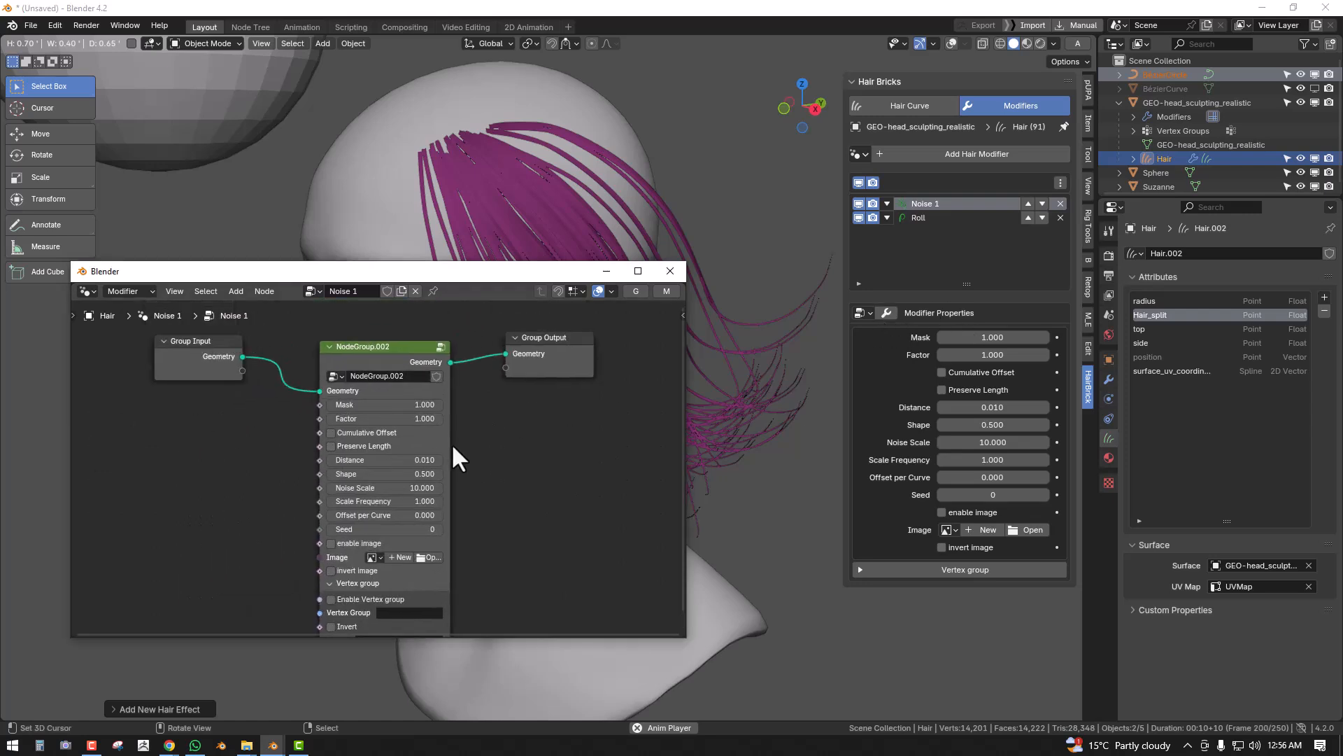
{"action": "scroll", "coordinate": [475, 446], "scroll_direction": "down", "scroll_amount": 2}
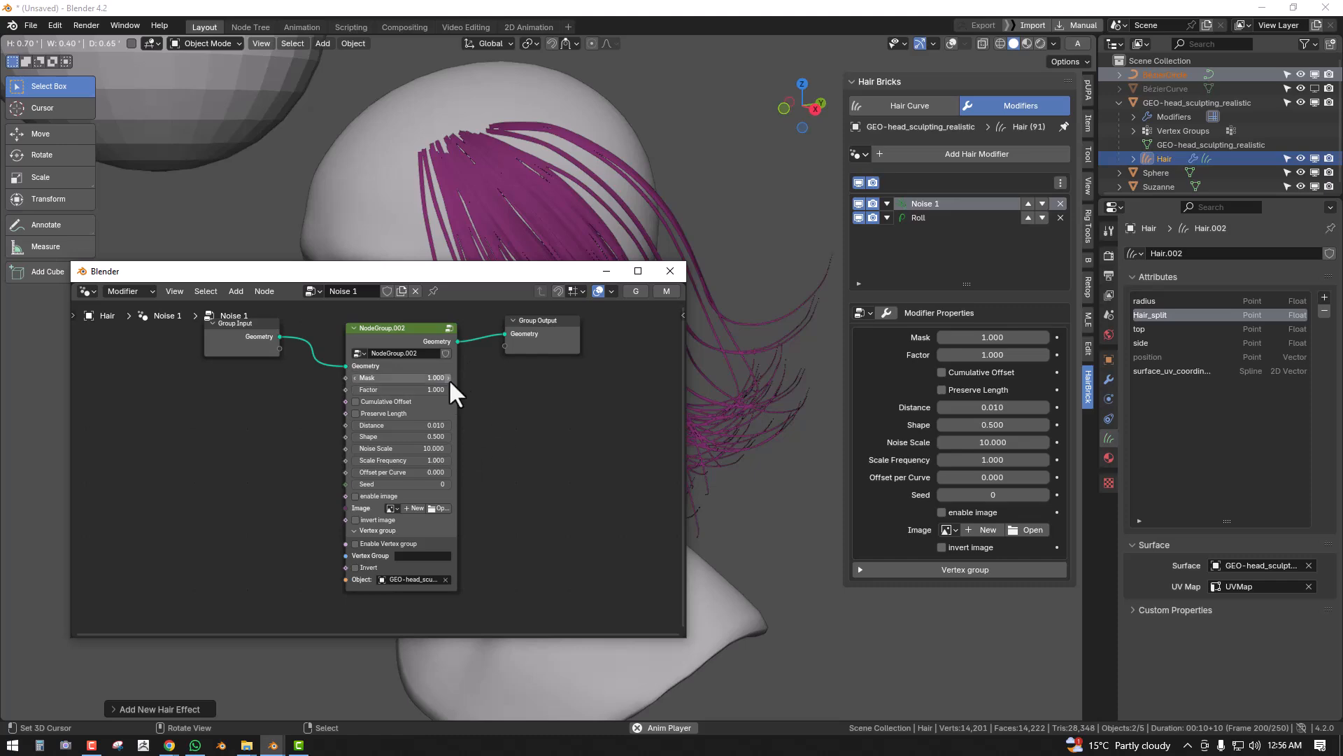
{"action": "left_click", "coordinate": [676, 270]}
- Reopen the node editor window for Noise 1 and shrink it to a small floating window over the head
{"action": "left_click", "coordinate": [886, 312]}
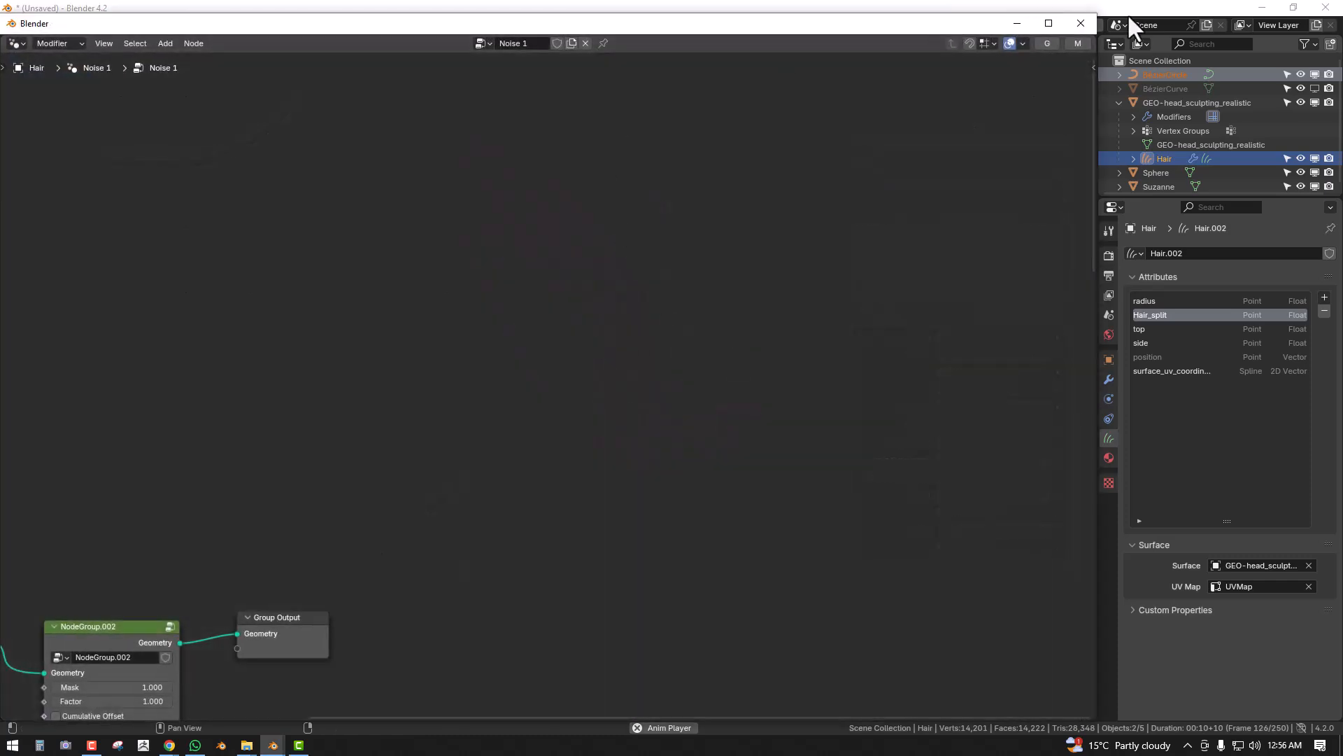
{"action": "double_click", "coordinate": [175, 26]}
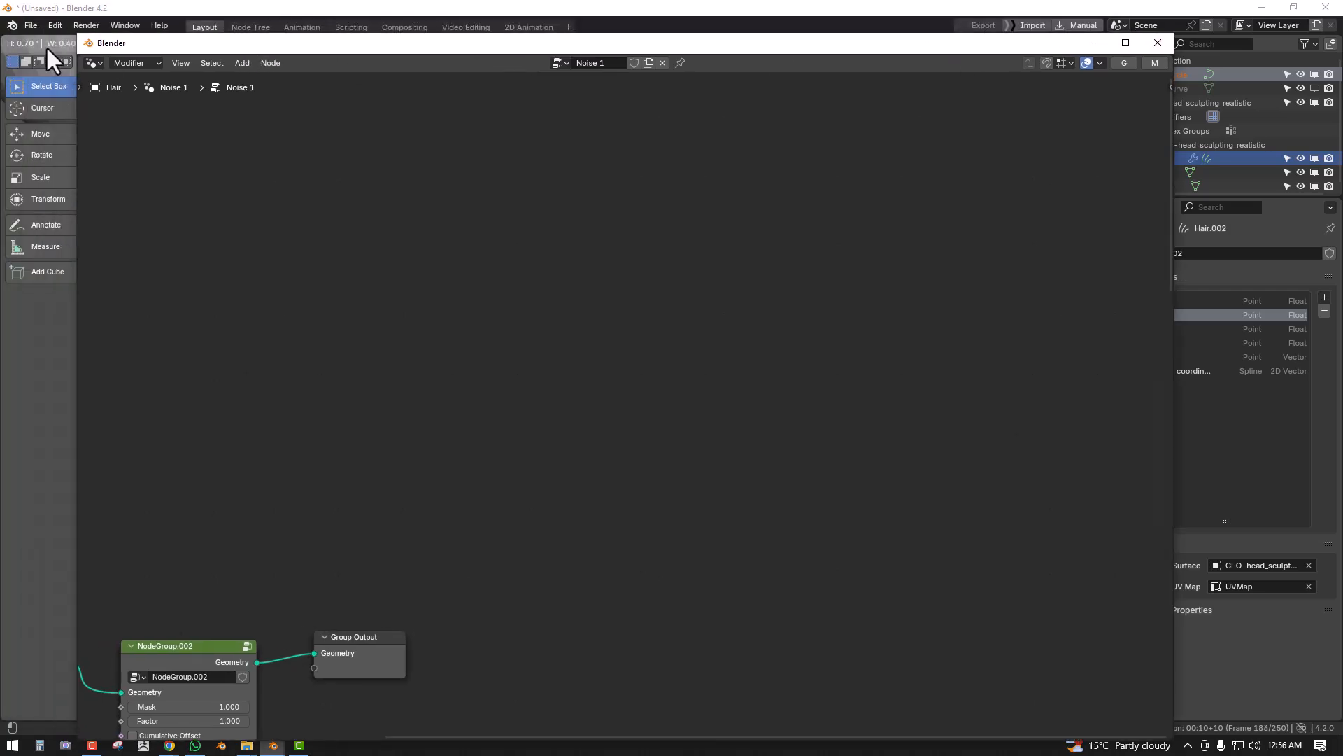
{"action": "left_click_drag", "start_coordinate": [77, 35], "coordinate": [627, 399]}
{"action": "left_click_drag", "start_coordinate": [709, 409], "coordinate": [245, 288]}
{"action": "middle_click_drag", "start_coordinate": [307, 485], "coordinate": [450, 383]}
- Examine the Roll modifier's group node and its Image Mask and Vertex Mask inputs in the node editor
{"action": "left_click", "coordinate": [938, 219]}
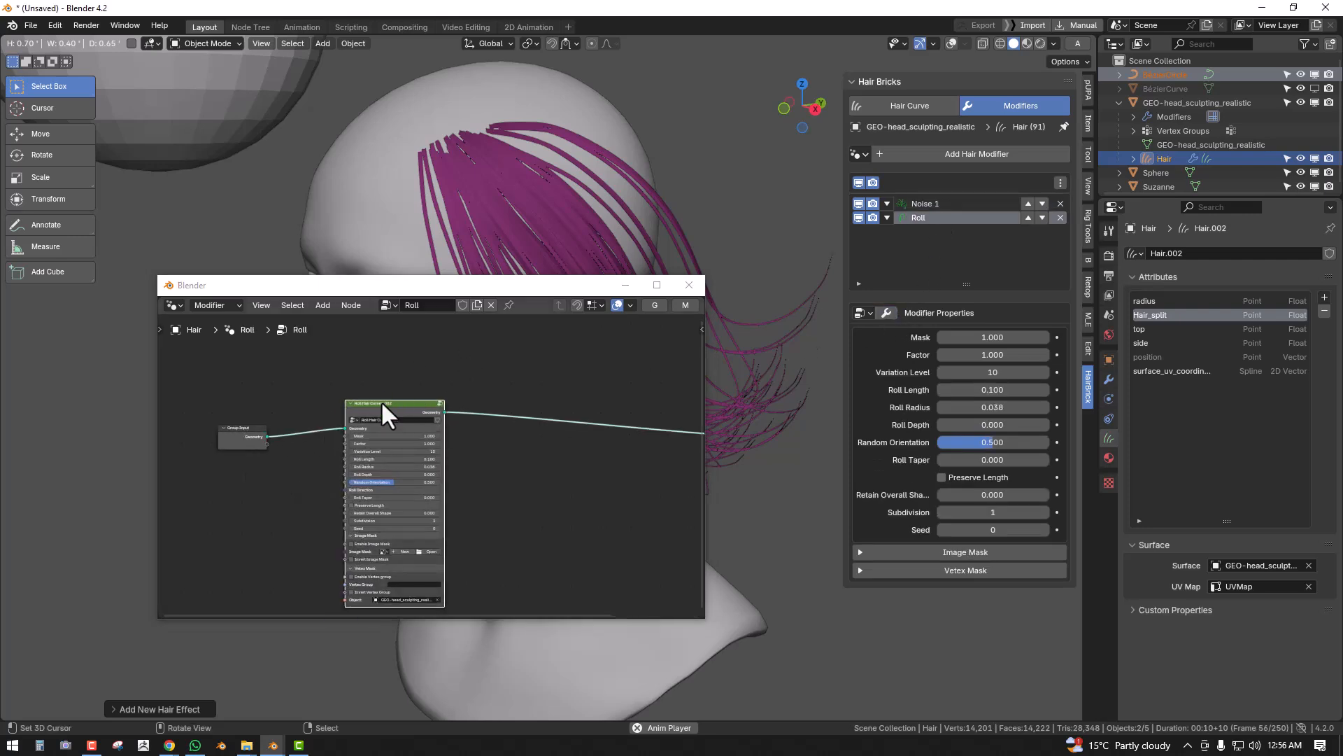
{"action": "middle_click_drag", "start_coordinate": [423, 418], "coordinate": [405, 373]}
{"action": "scroll", "coordinate": [441, 434], "scroll_direction": "up", "scroll_amount": 3}
{"action": "middle_click_drag", "start_coordinate": [321, 425], "coordinate": [457, 428]}
{"action": "scroll", "coordinate": [457, 430], "scroll_direction": "up", "scroll_amount": 3}
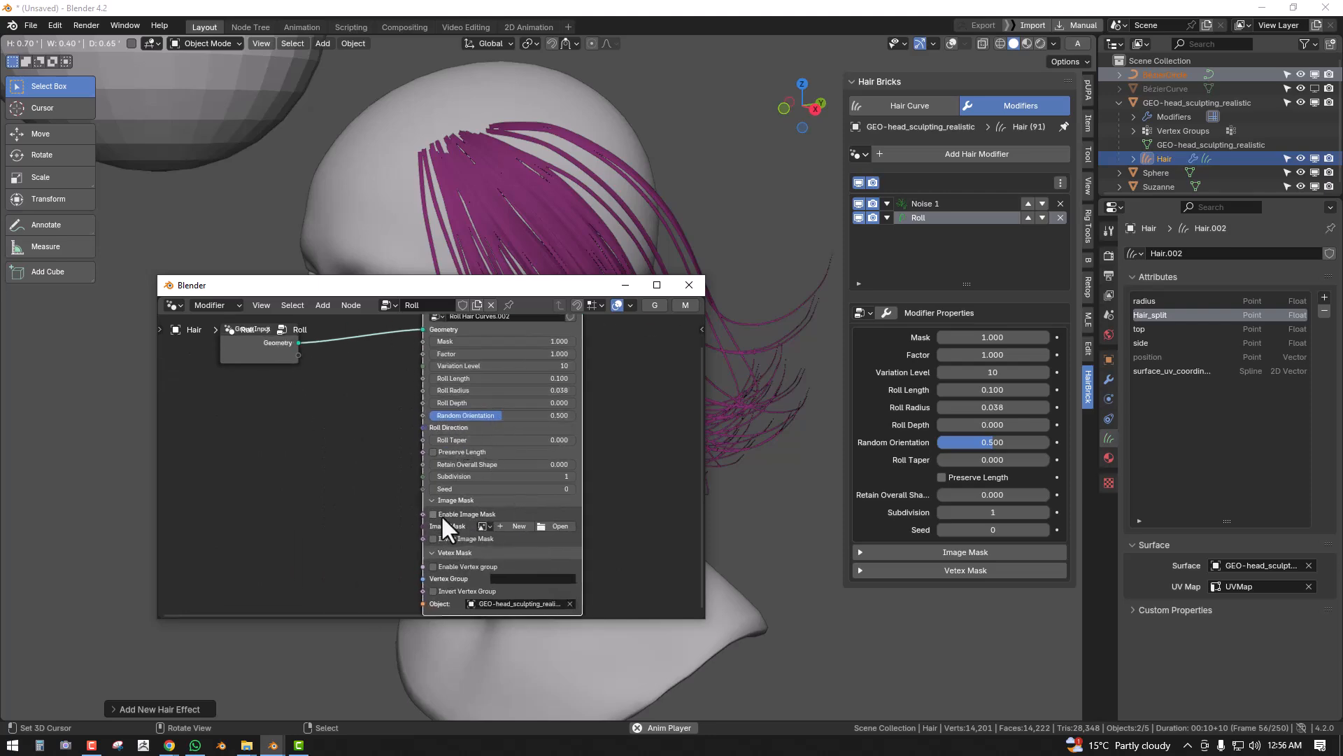
{"action": "scroll", "coordinate": [508, 402], "scroll_direction": "down", "scroll_amount": 3}
{"action": "middle_click_drag", "start_coordinate": [529, 391], "coordinate": [504, 431]}
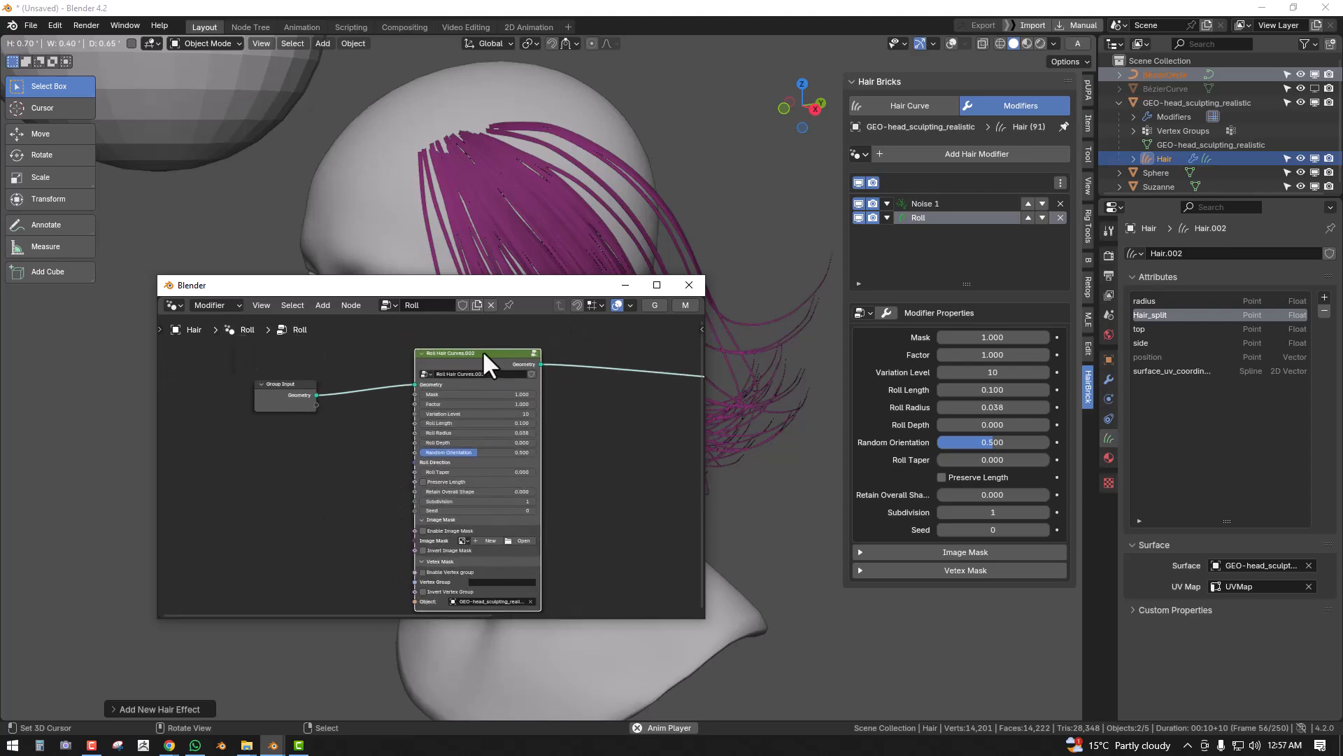
- Look inside the Roll Hair Curves node group and close the node editor window
{"action": "key", "text": "Tab"}
{"action": "scroll", "coordinate": [535, 435], "scroll_direction": "up", "scroll_amount": 4}
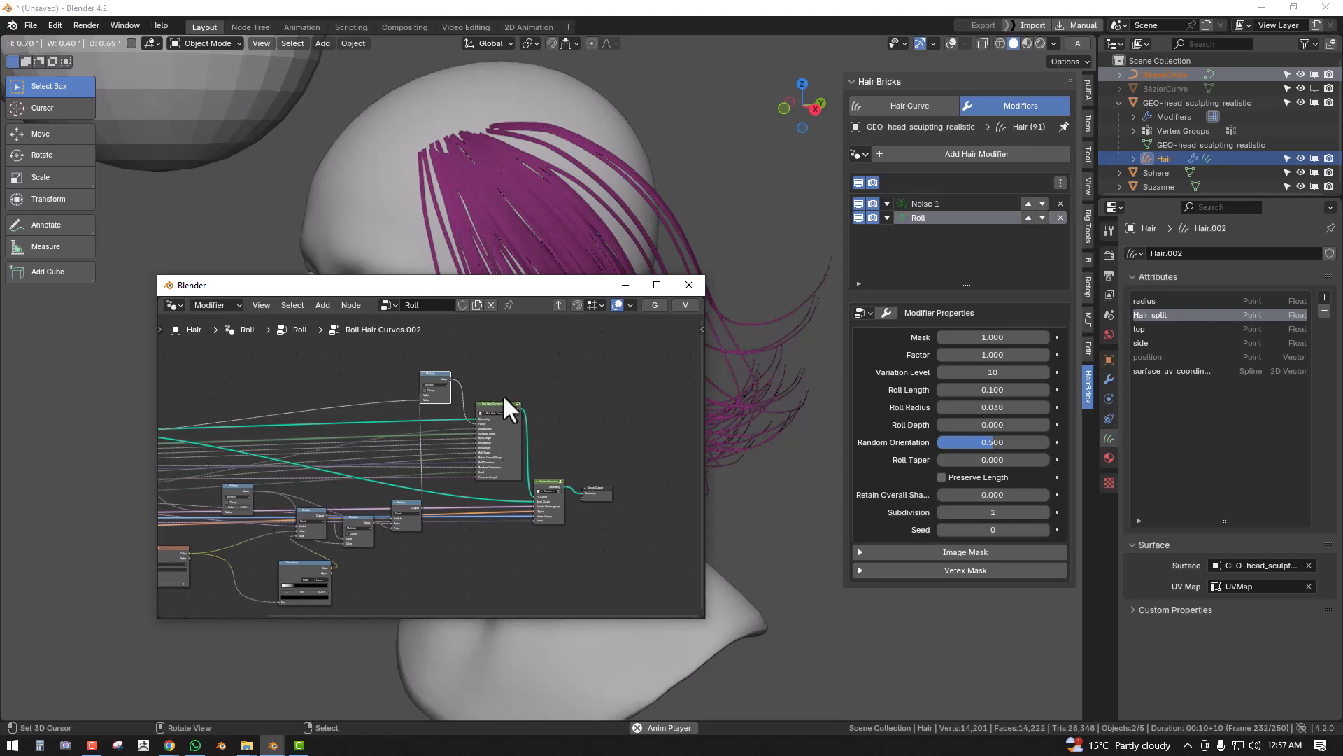
{"action": "left_click", "coordinate": [699, 288]}
- Remove the Roll and Noise modifiers from the Hair
{"action": "middle_click_drag", "start_coordinate": [509, 393], "coordinate": [653, 333]}
{"action": "scroll", "coordinate": [578, 360], "scroll_direction": "up", "scroll_amount": 4}
{"action": "scroll", "coordinate": [654, 333], "scroll_direction": "down", "scroll_amount": 3}
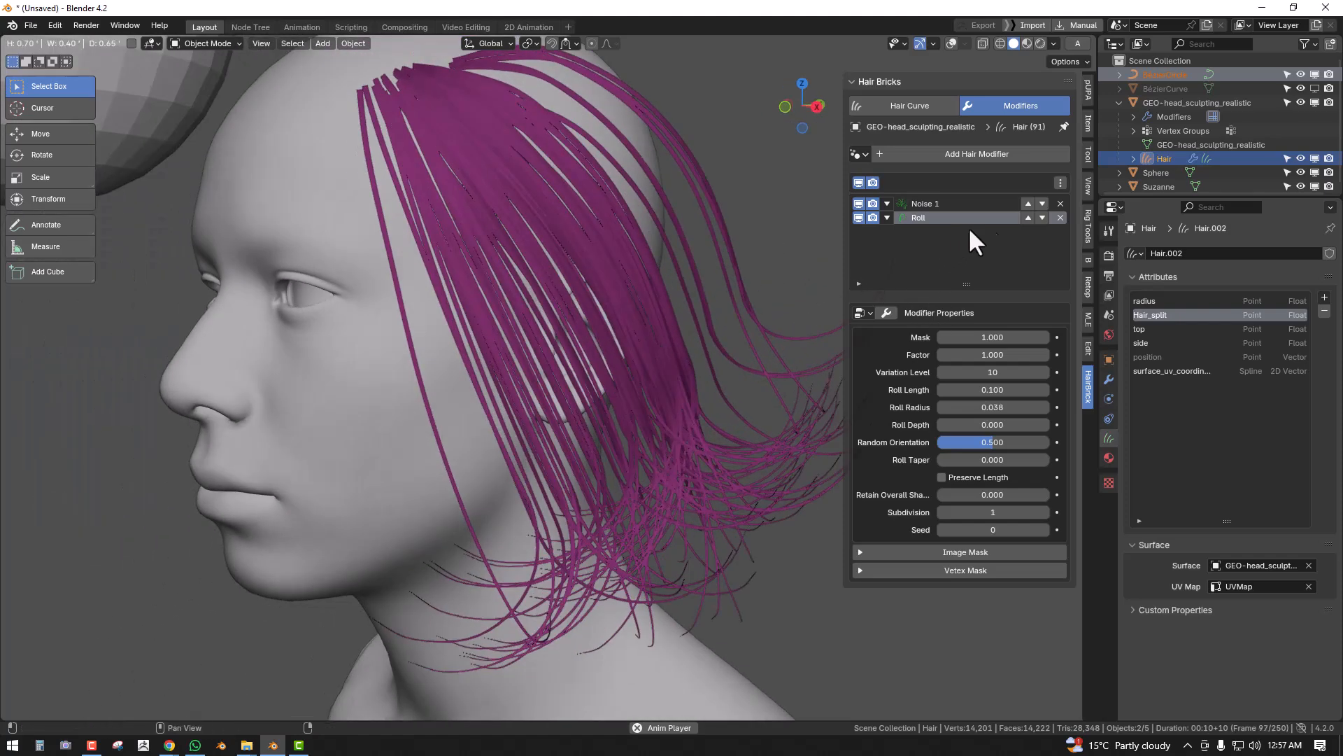
{"action": "left_click", "coordinate": [1061, 217]}
{"action": "left_click", "coordinate": [1060, 204]}
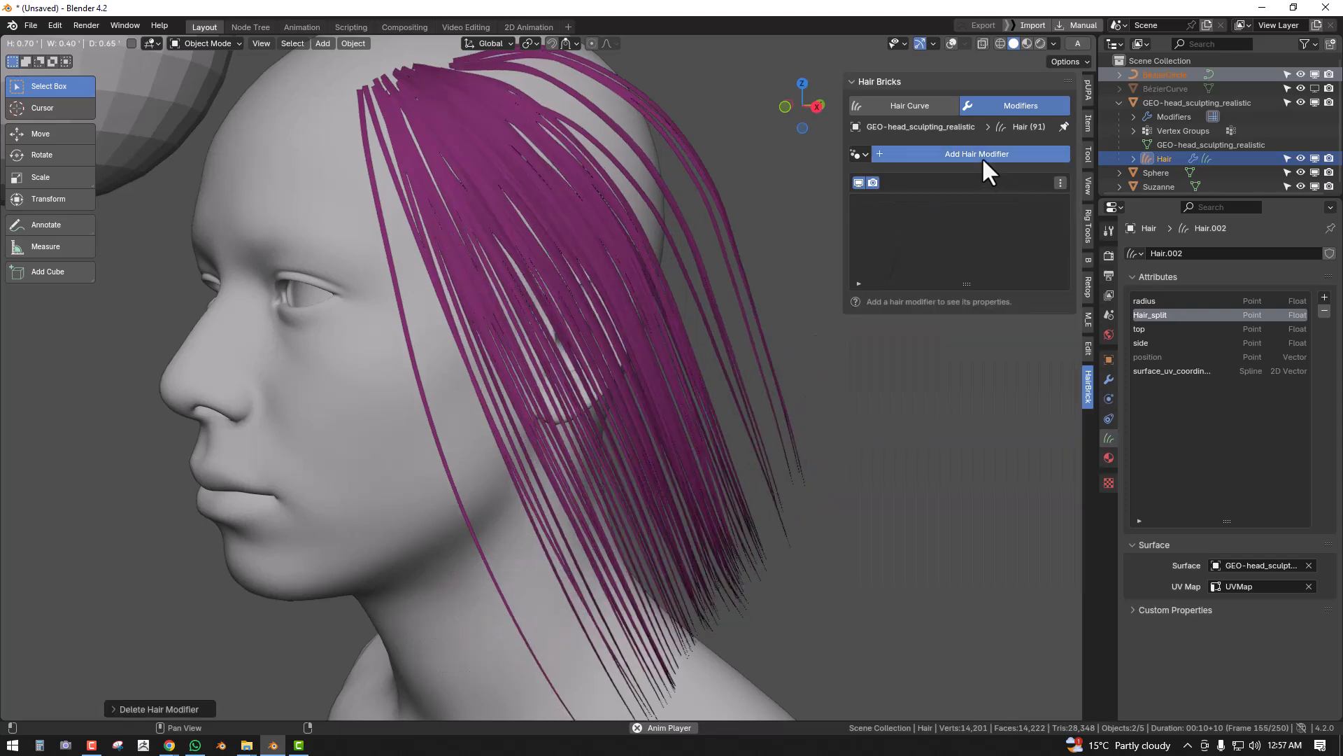
- Add the Mirror operation modifier to the Hair and view both sides of the head
{"action": "left_click", "coordinate": [981, 155]}
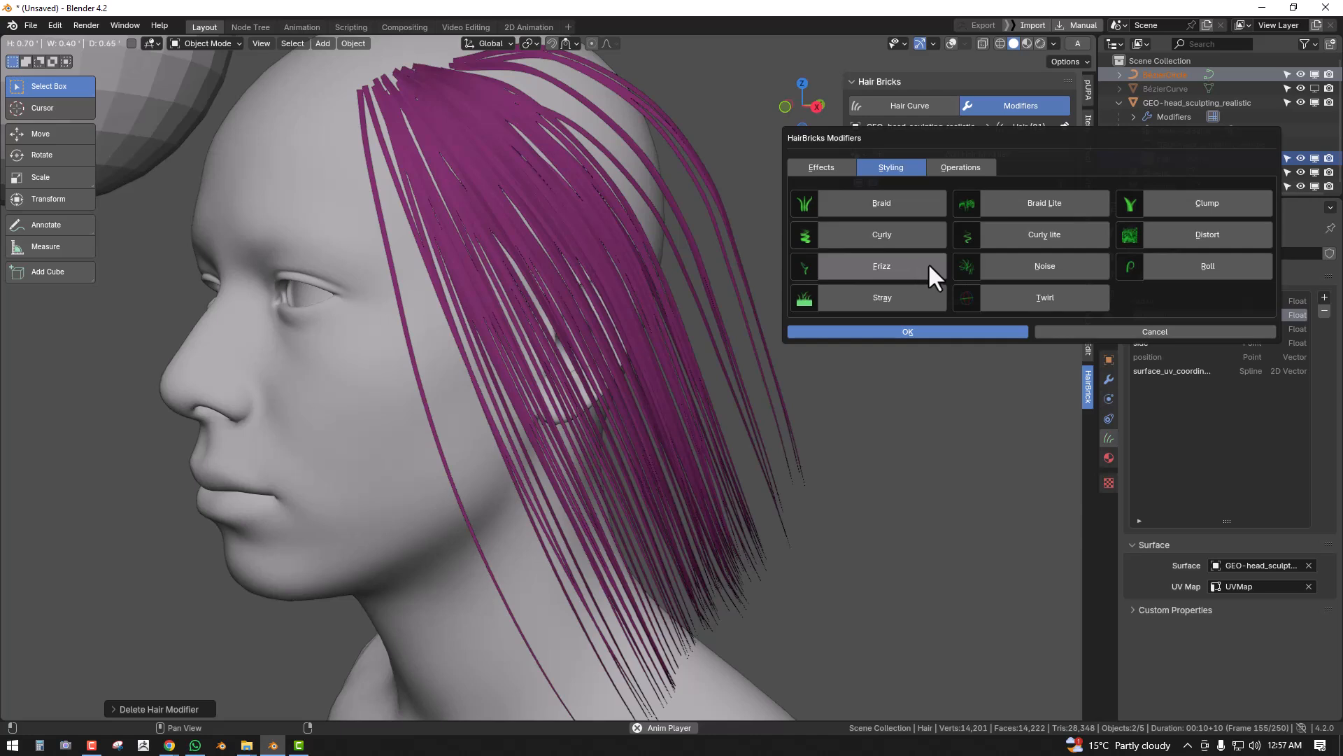
{"action": "left_click", "coordinate": [957, 170]}
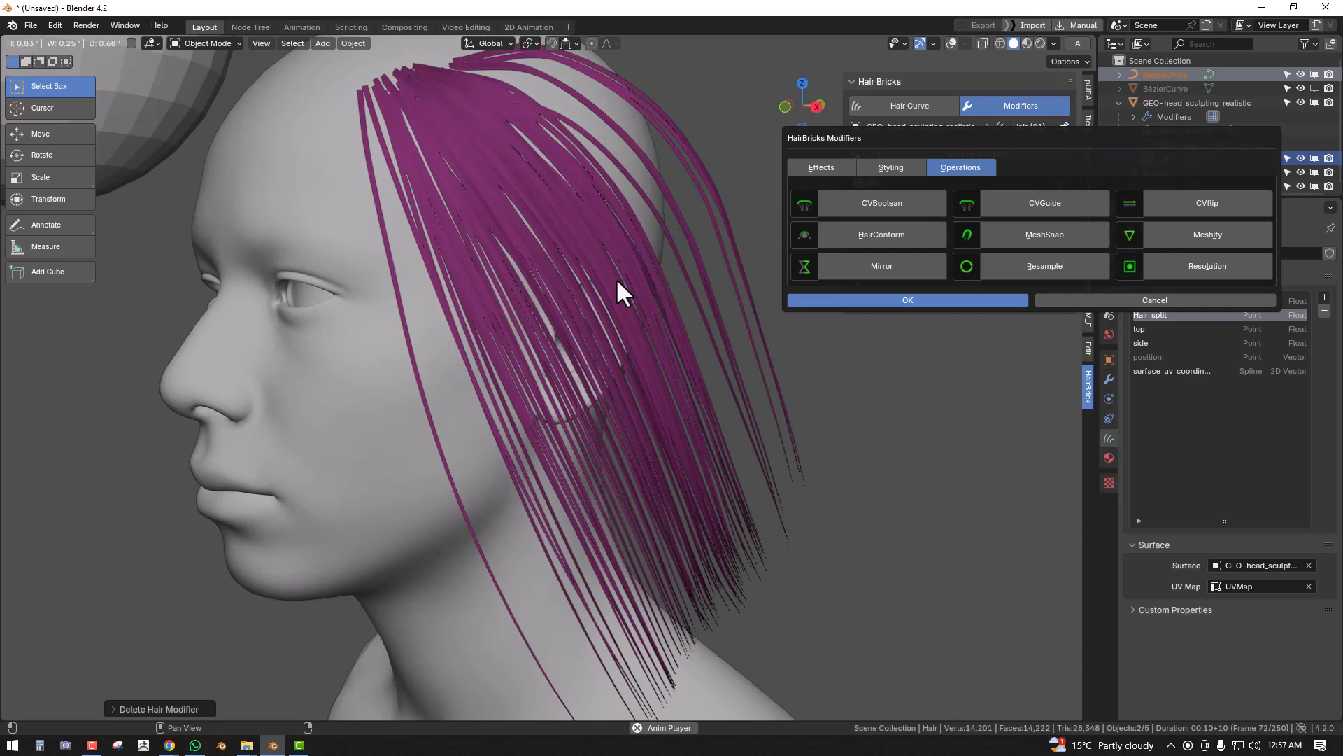
{"action": "left_click", "coordinate": [827, 275]}
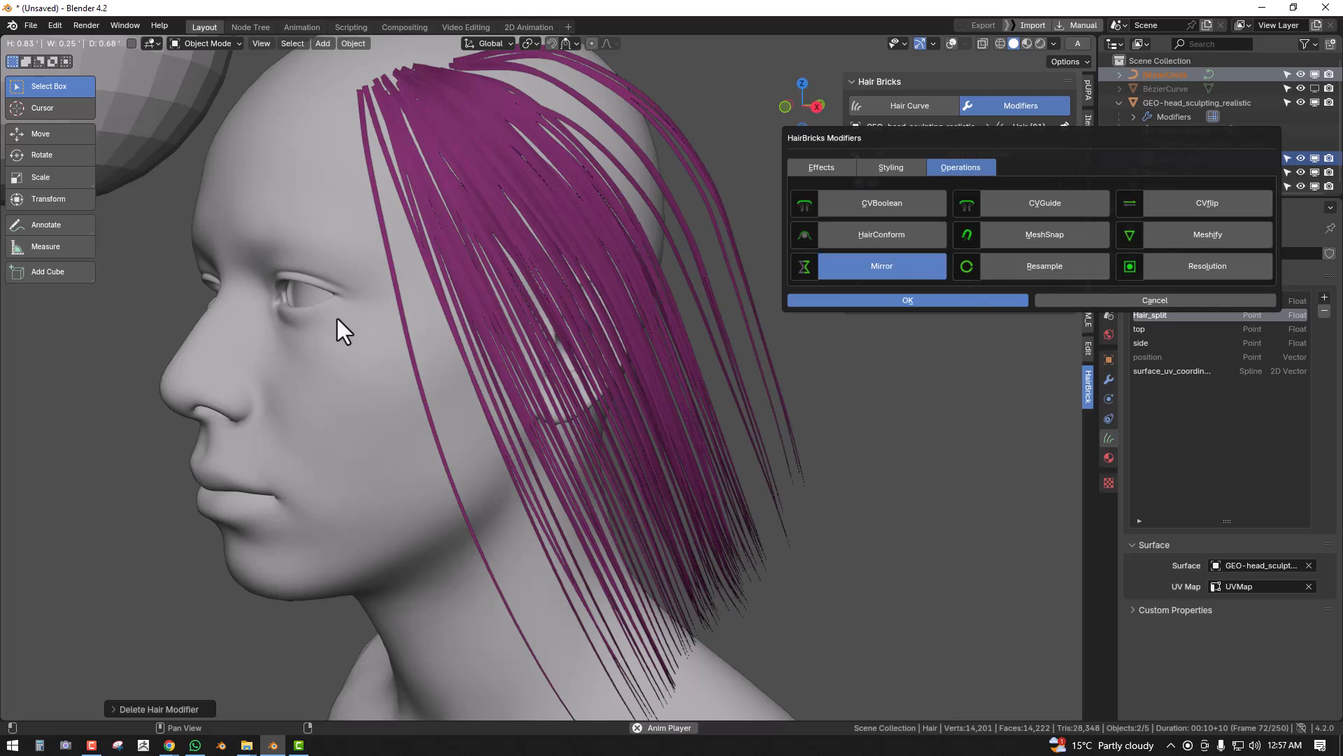
{"action": "scroll", "coordinate": [424, 303], "scroll_direction": "down", "scroll_amount": 1}
{"action": "middle_click_drag", "start_coordinate": [425, 304], "coordinate": [444, 313]}
{"action": "scroll", "coordinate": [553, 303], "scroll_direction": "down", "scroll_amount": 3}
{"action": "mouse_move", "coordinate": [557, 302]}
{"action": "middle_mouse_down"}
{"action": "mouse_move", "coordinate": [530, 301]}
{"action": "mouse_move", "coordinate": [559, 318]}
{"action": "middle_mouse_up"}
{"action": "scroll", "coordinate": [532, 303], "scroll_direction": "up", "scroll_amount": 1}
- Try mirroring the Hair across the Y axis in addition to X
{"action": "left_click", "coordinate": [940, 369]}
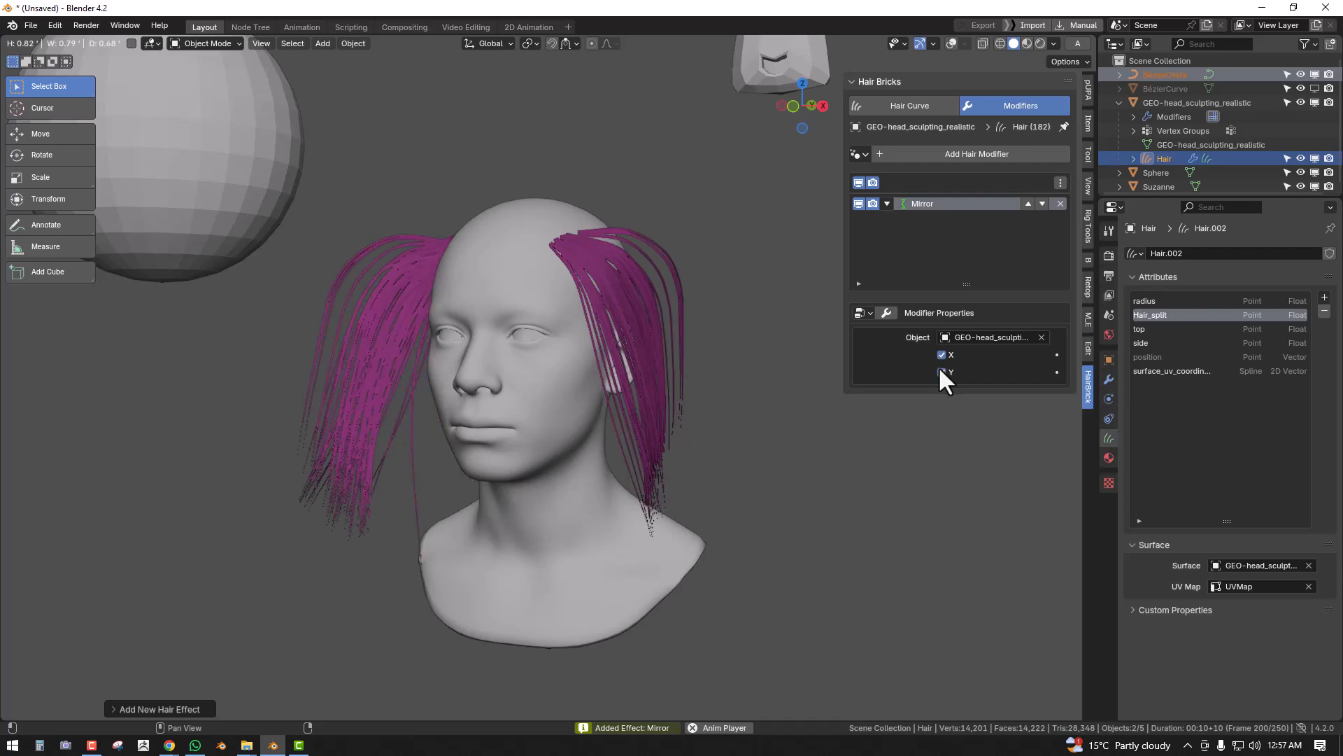
{"action": "middle_click_drag", "start_coordinate": [691, 363], "coordinate": [717, 373]}
{"action": "left_click", "coordinate": [942, 372]}
- Apply the Mirror modifier to the Hair
{"action": "middle_click_drag", "start_coordinate": [231, 301], "coordinate": [305, 304]}
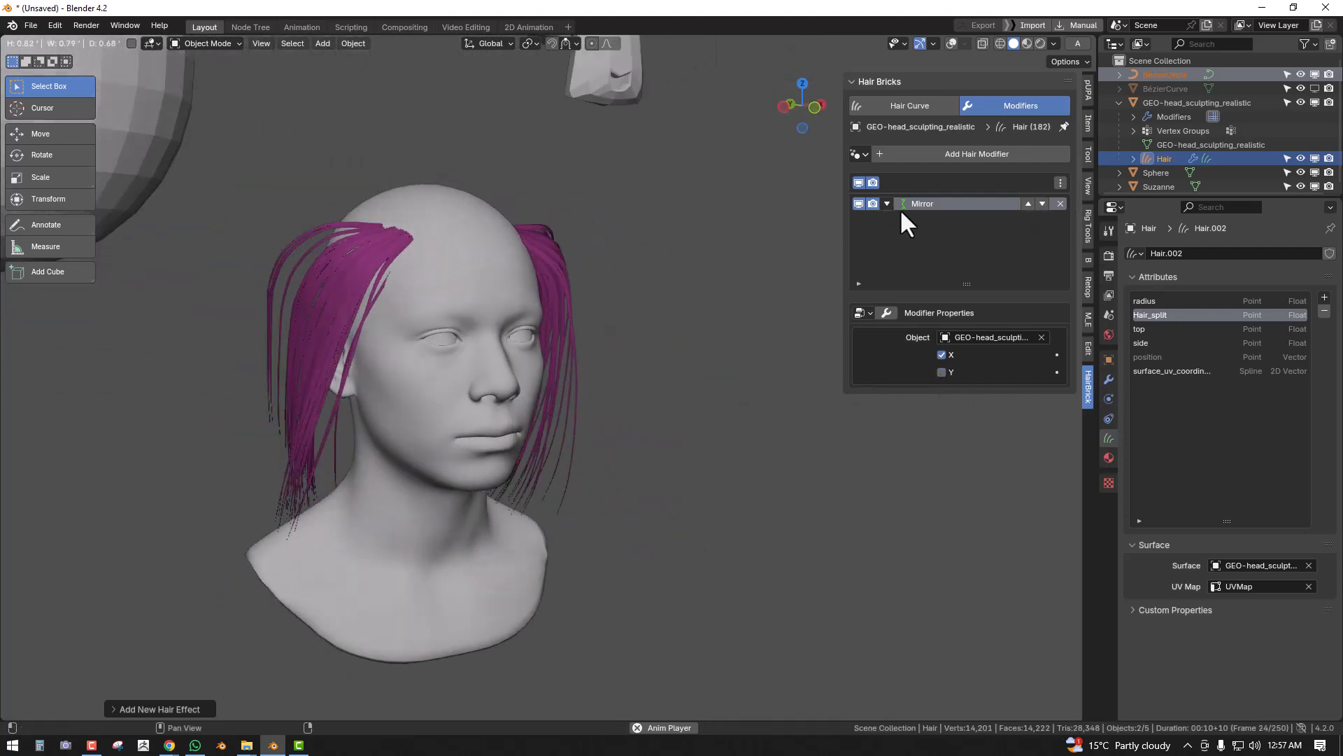
{"action": "middle_click_drag", "start_coordinate": [489, 313], "coordinate": [427, 305]}
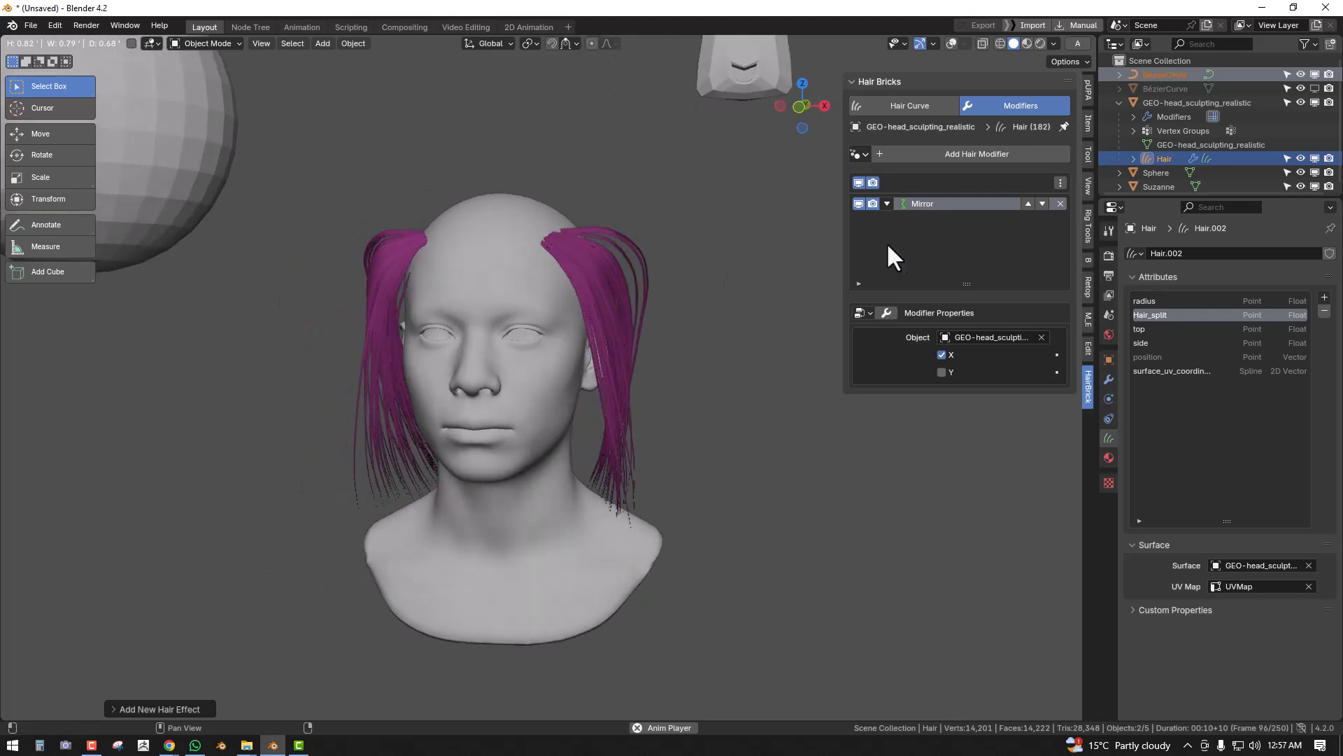
{"action": "left_click", "coordinate": [887, 204]}
{"action": "left_click", "coordinate": [910, 221]}
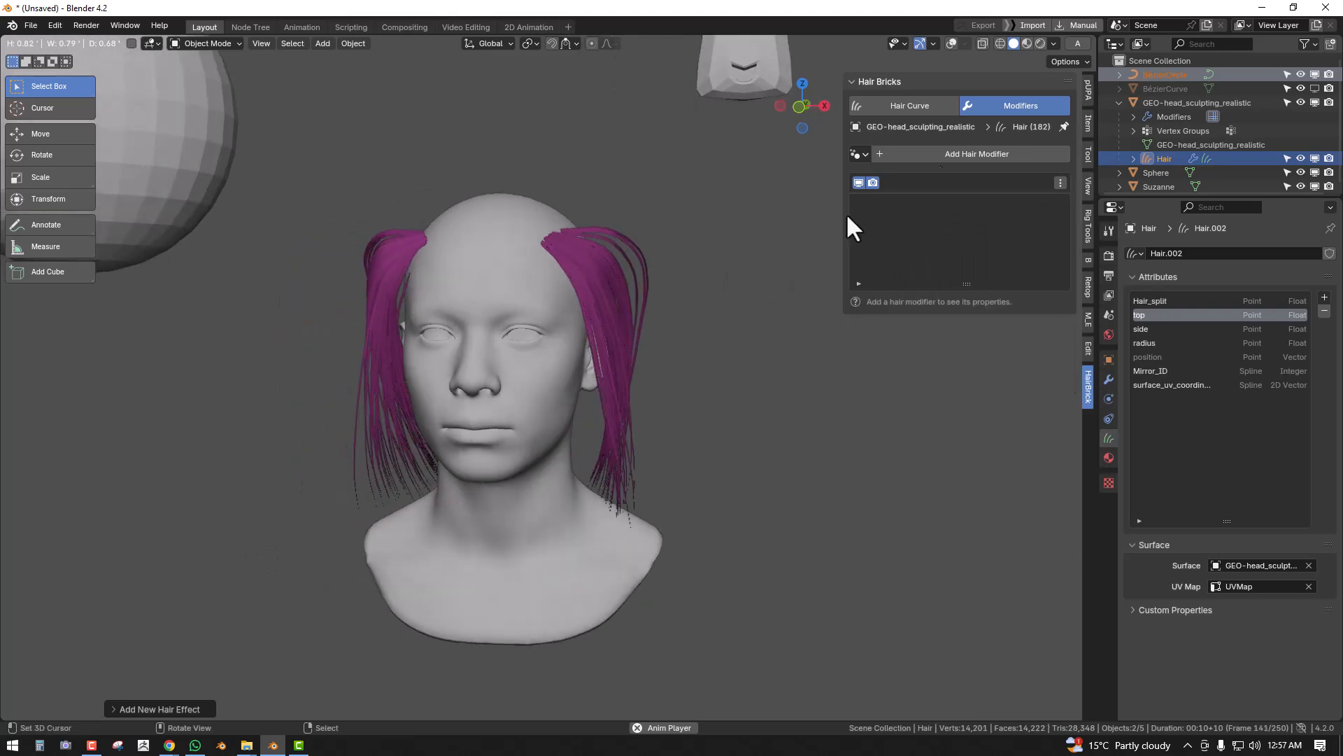
- Comb the Hair in Sculpt Mode with X symmetry enabled, pulling the strands on both sides outward, and return to Object Mode
{"action": "left_click", "coordinate": [916, 109]}
{"action": "left_click", "coordinate": [922, 337]}
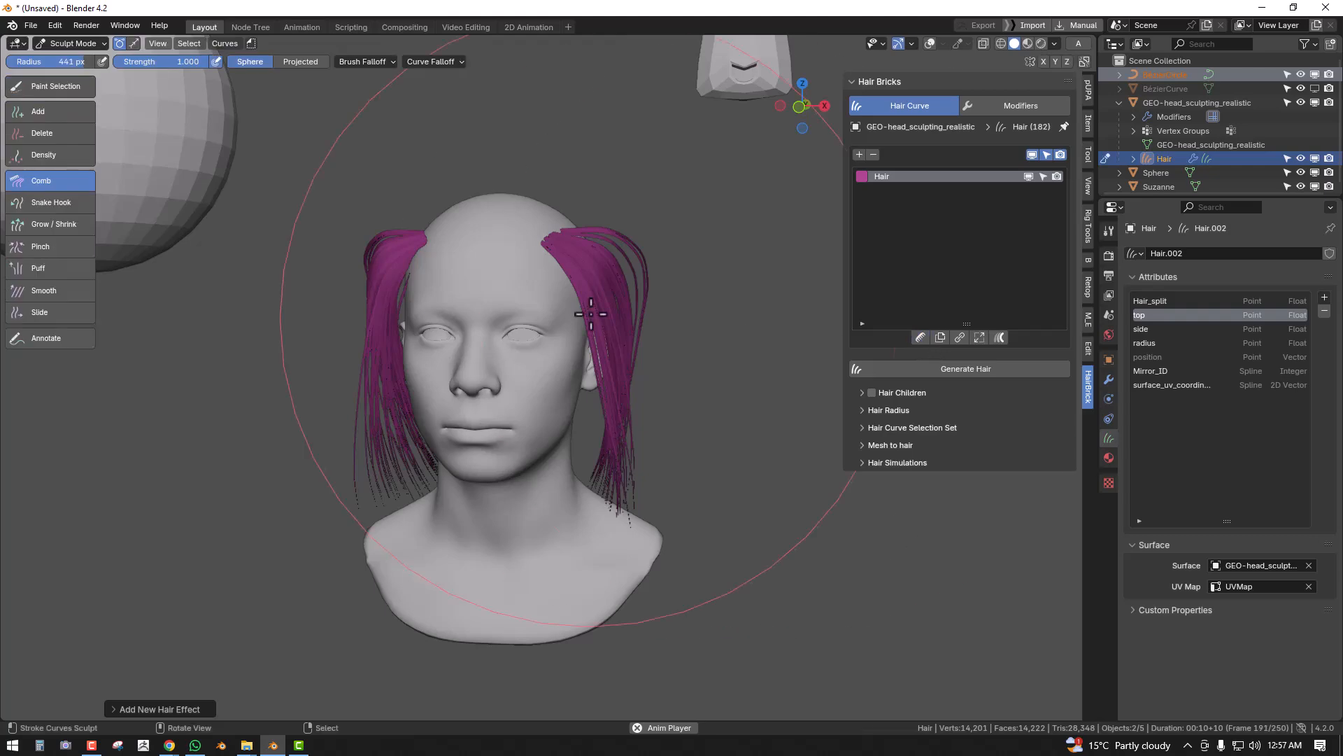
{"action": "left_click", "coordinate": [1043, 62]}
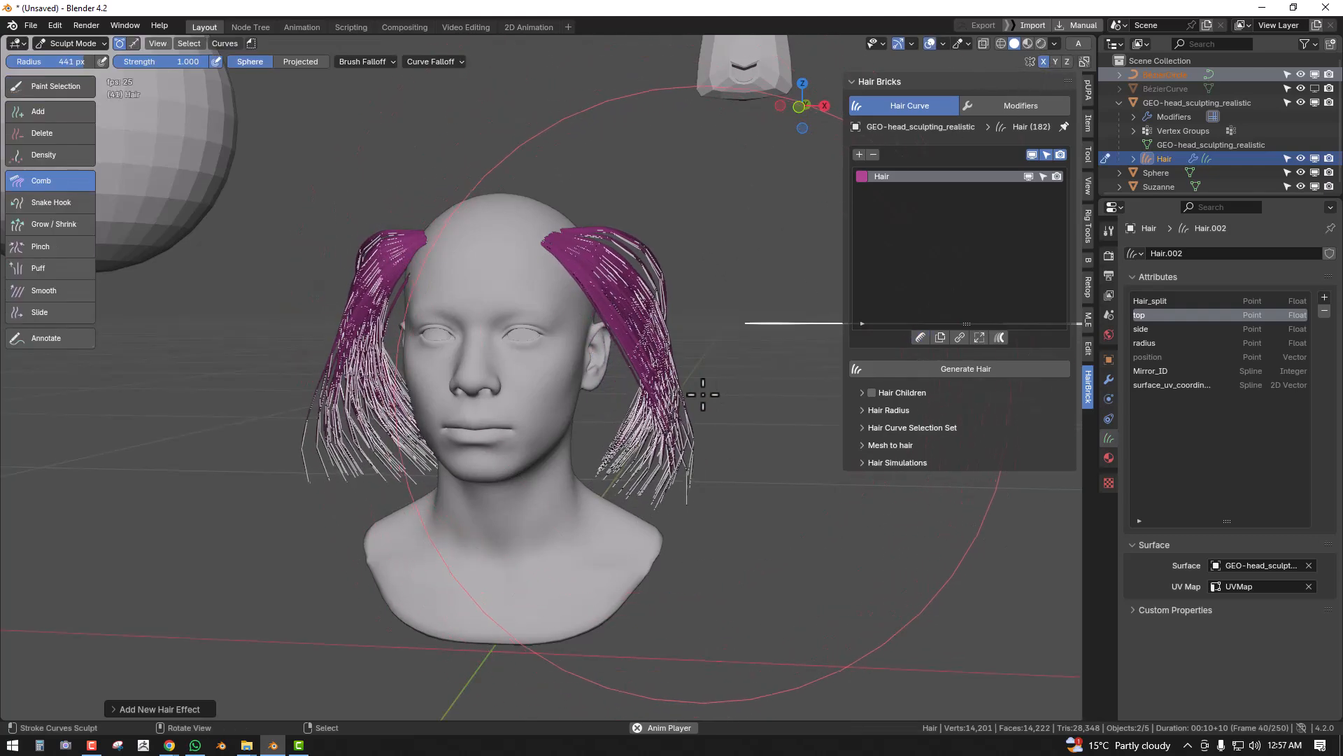
{"action": "key", "text": "ctrl+Tab"}
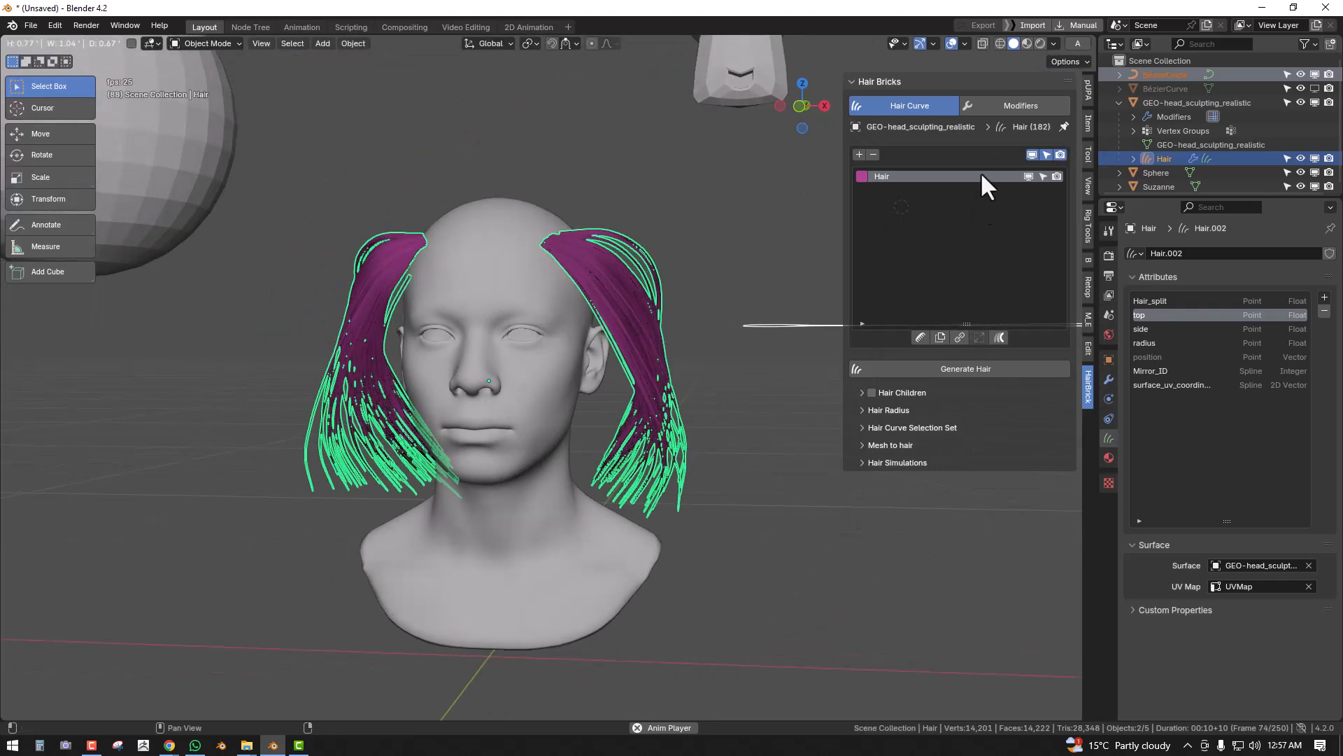
- Try the MeshSnap operation modifier on the Hair and remove it
{"action": "left_click", "coordinate": [1007, 105]}
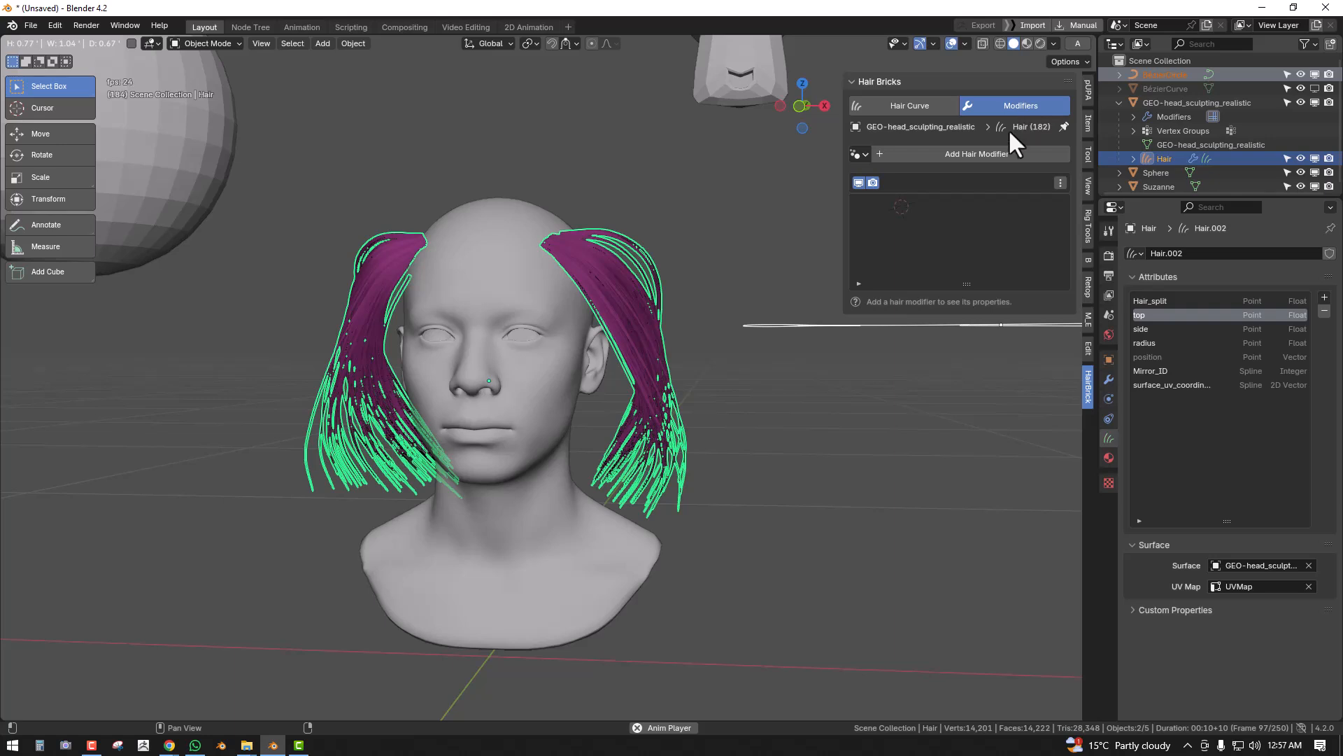
{"action": "left_click", "coordinate": [996, 154]}
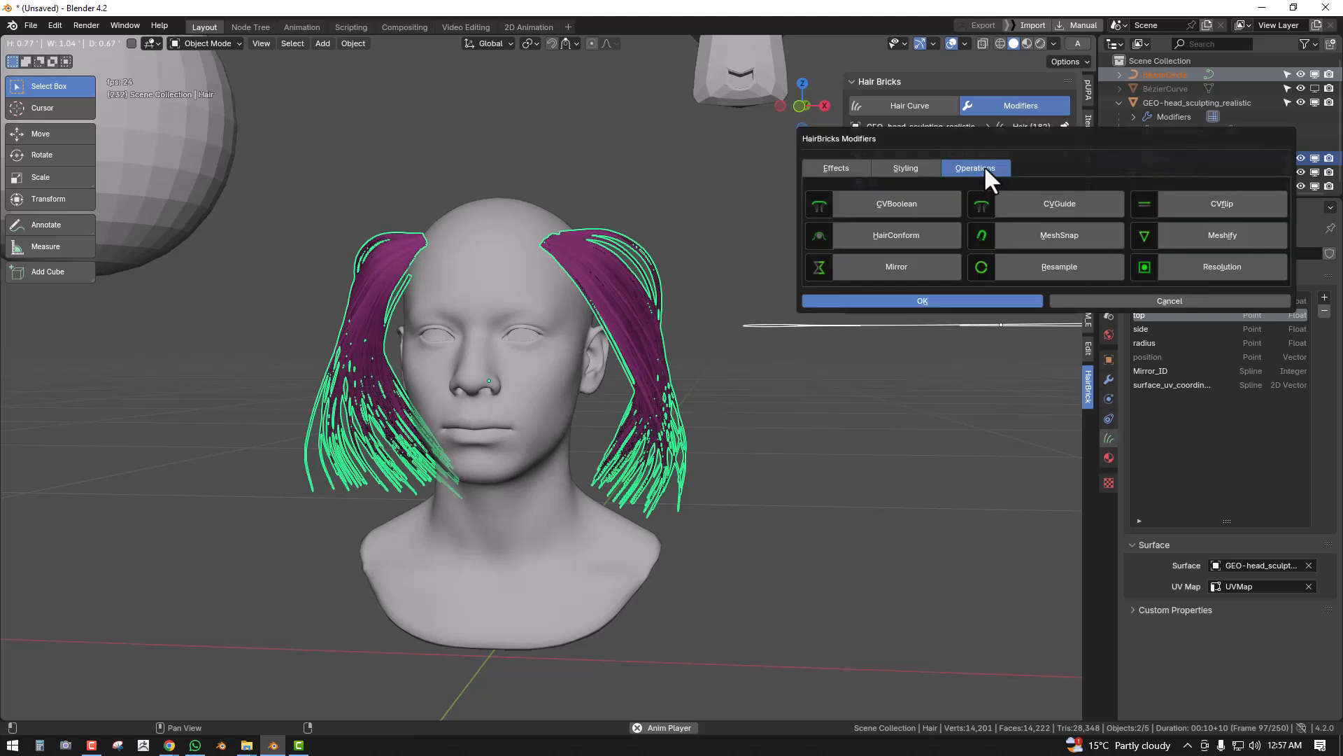
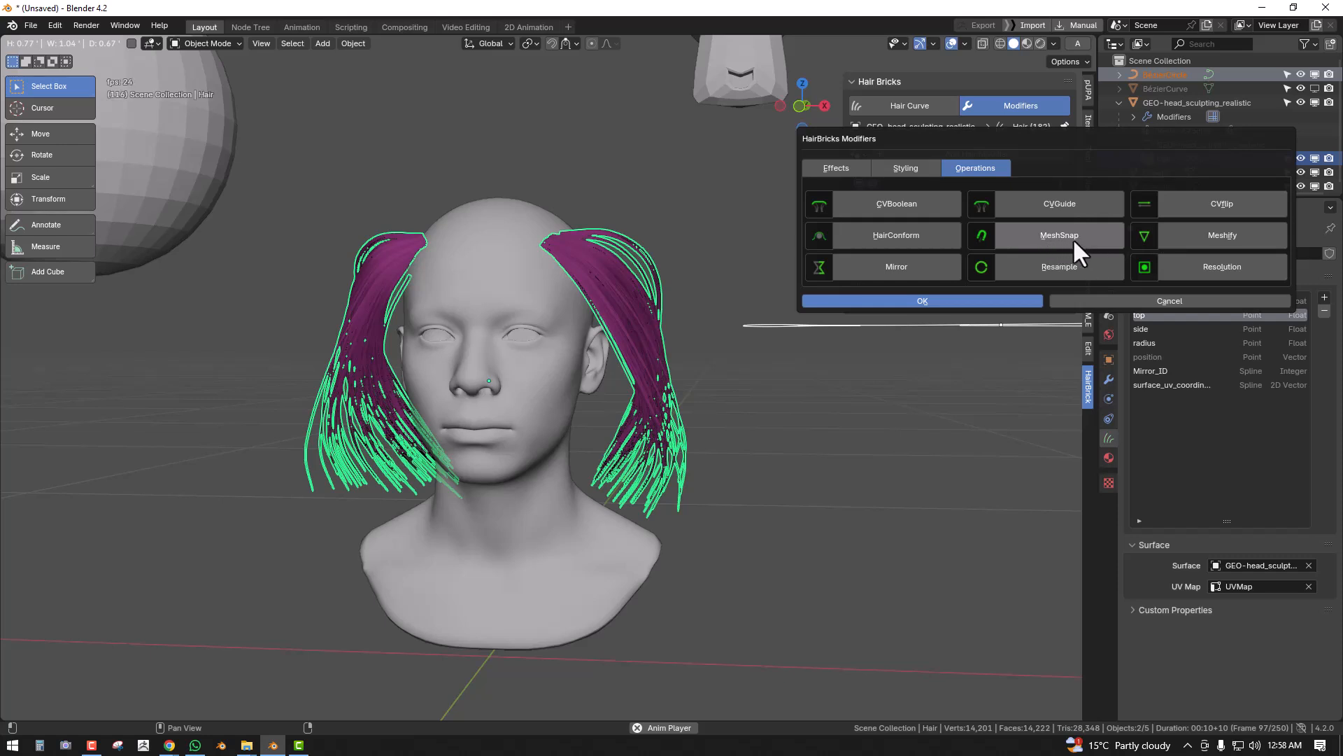
{"action": "left_click", "coordinate": [1086, 237]}
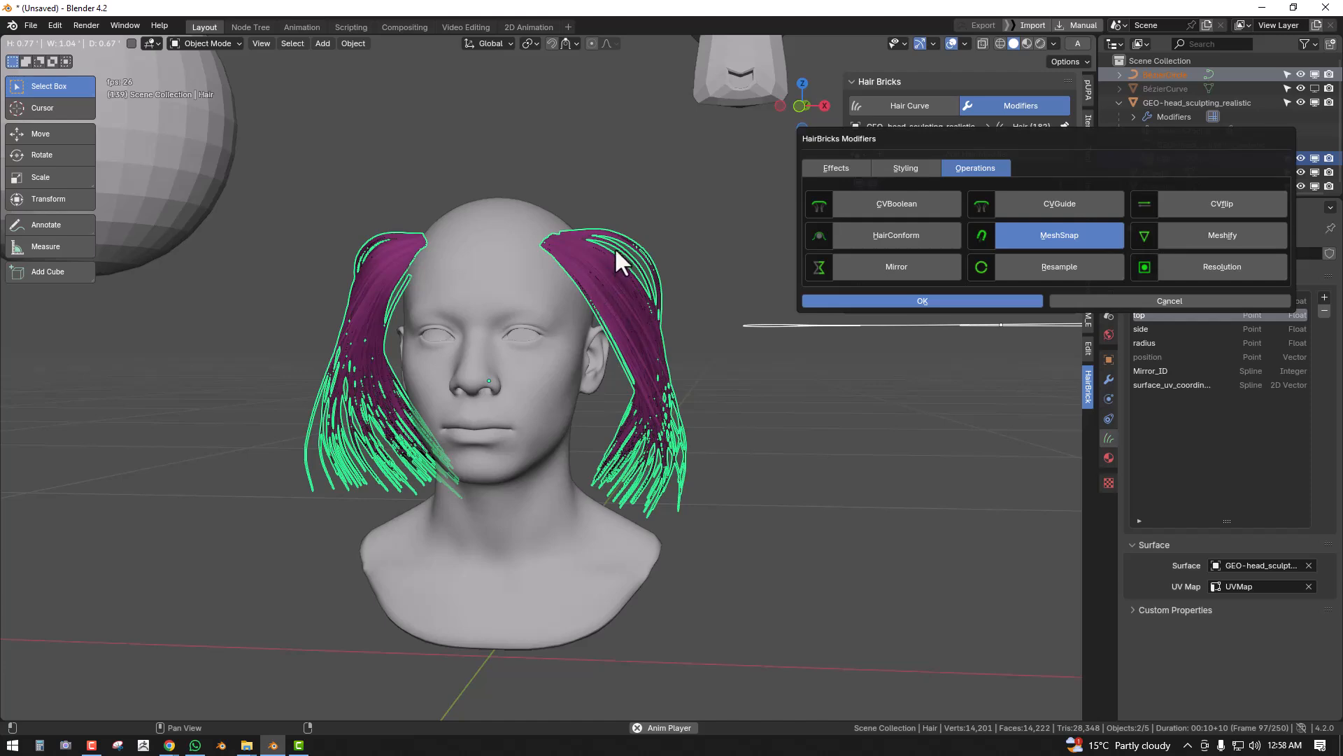
{"action": "key", "text": "Return"}
{"action": "left_click", "coordinate": [1059, 204]}
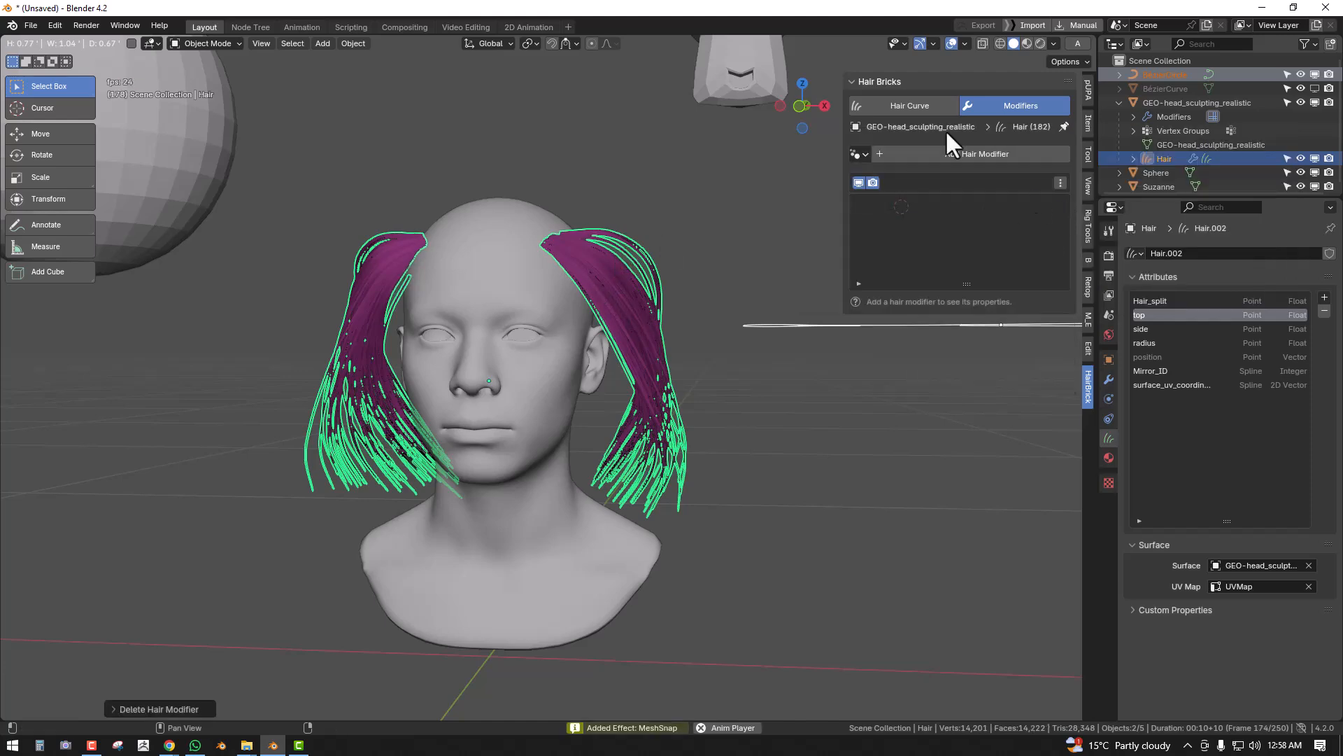
- Enable Hair Children as Simple Duplicate and set their Radius to 0.025
{"action": "left_click", "coordinate": [915, 103]}
{"action": "left_click", "coordinate": [872, 393]}
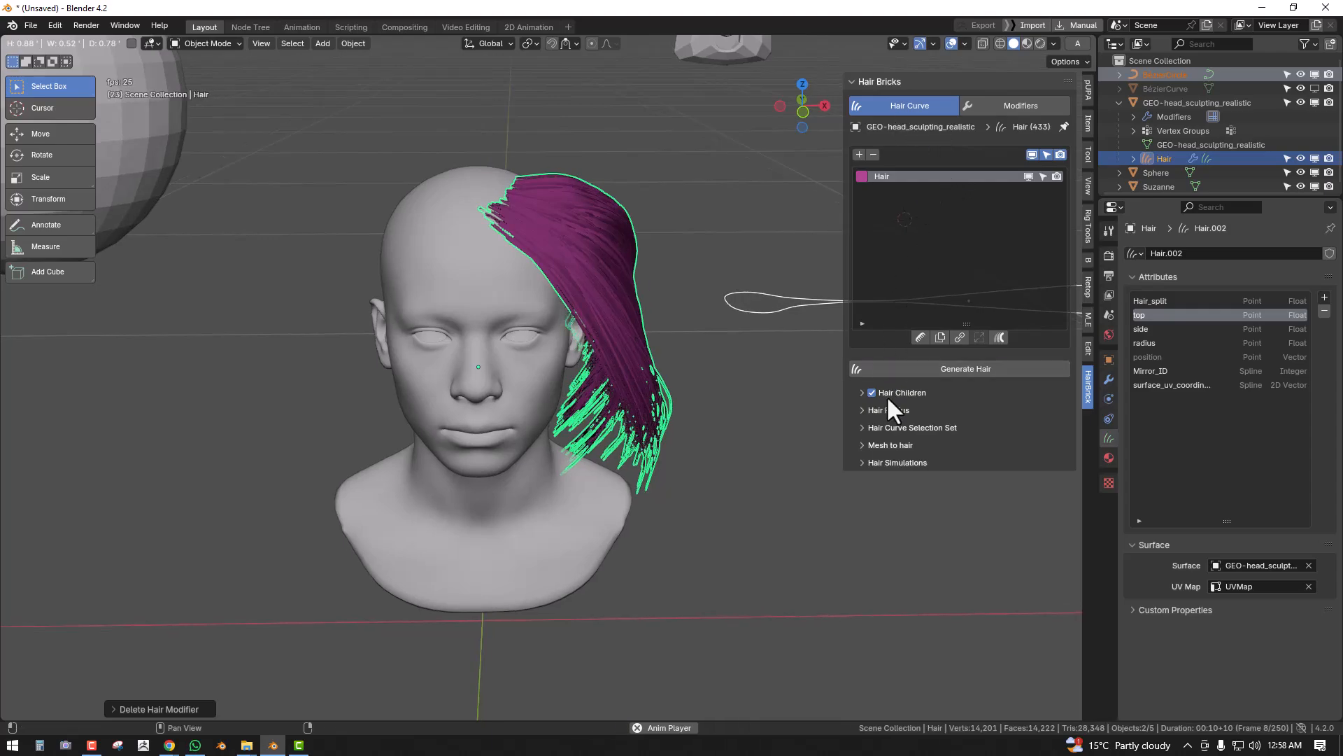
{"action": "left_click", "coordinate": [862, 393]}
{"action": "left_click", "coordinate": [909, 413]}
{"action": "scroll", "coordinate": [654, 312], "scroll_direction": "up", "scroll_amount": 4}
{"action": "mouse_move", "coordinate": [689, 283]}
{"action": "middle_mouse_down"}
{"action": "mouse_move", "coordinate": [667, 261]}
{"action": "mouse_move", "coordinate": [689, 277]}
{"action": "middle_mouse_up"}
{"action": "left_click_drag", "start_coordinate": [976, 473], "coordinate": [979, 473]}
{"action": "middle_click_drag", "start_coordinate": [810, 417], "coordinate": [651, 229]}
{"action": "mouse_move", "coordinate": [718, 204]}
{"action": "middle_mouse_down"}
{"action": "mouse_move", "coordinate": [507, 260]}
{"action": "mouse_move", "coordinate": [627, 284]}
{"action": "mouse_move", "coordinate": [726, 229]}
{"action": "middle_mouse_up"}
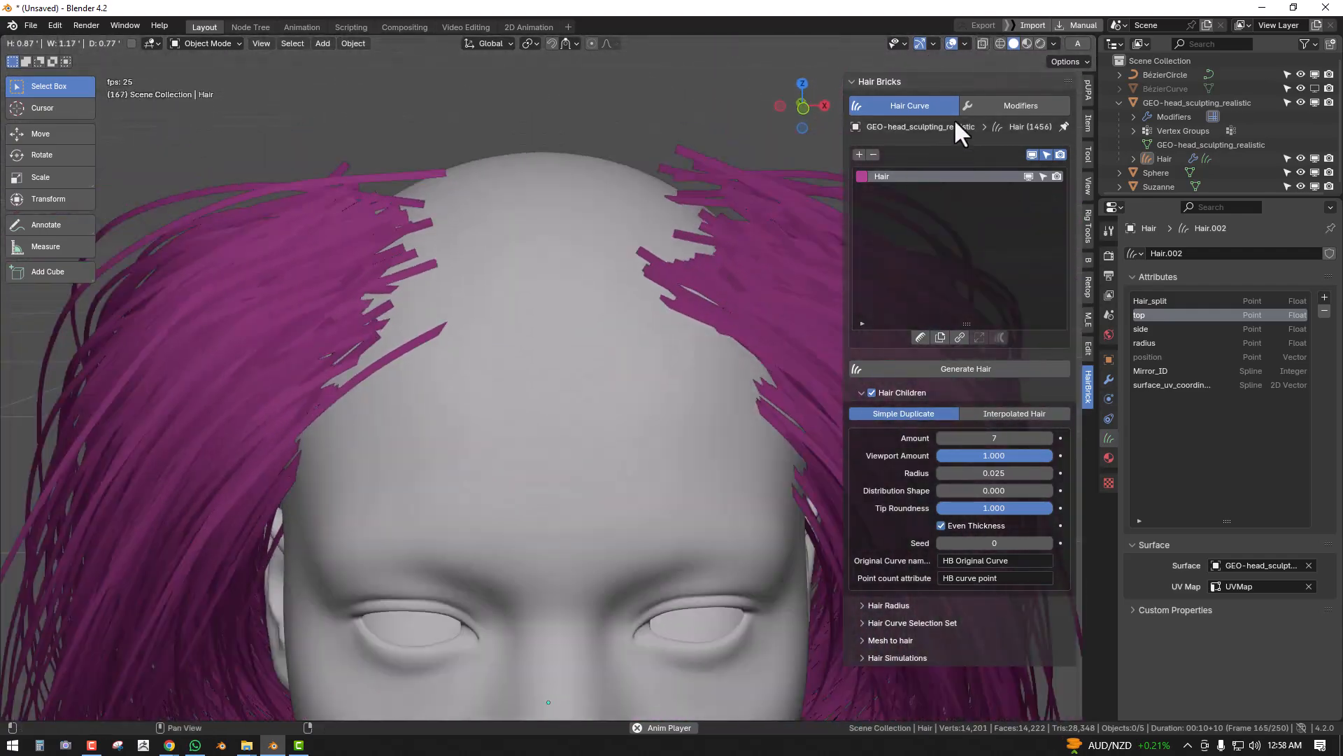
- Add the MeshSnap operation modifier to the Hair, inspect the strand roots around the head, and display the object's full modifier stack
{"action": "left_click", "coordinate": [1001, 105]}
{"action": "left_click", "coordinate": [975, 156]}
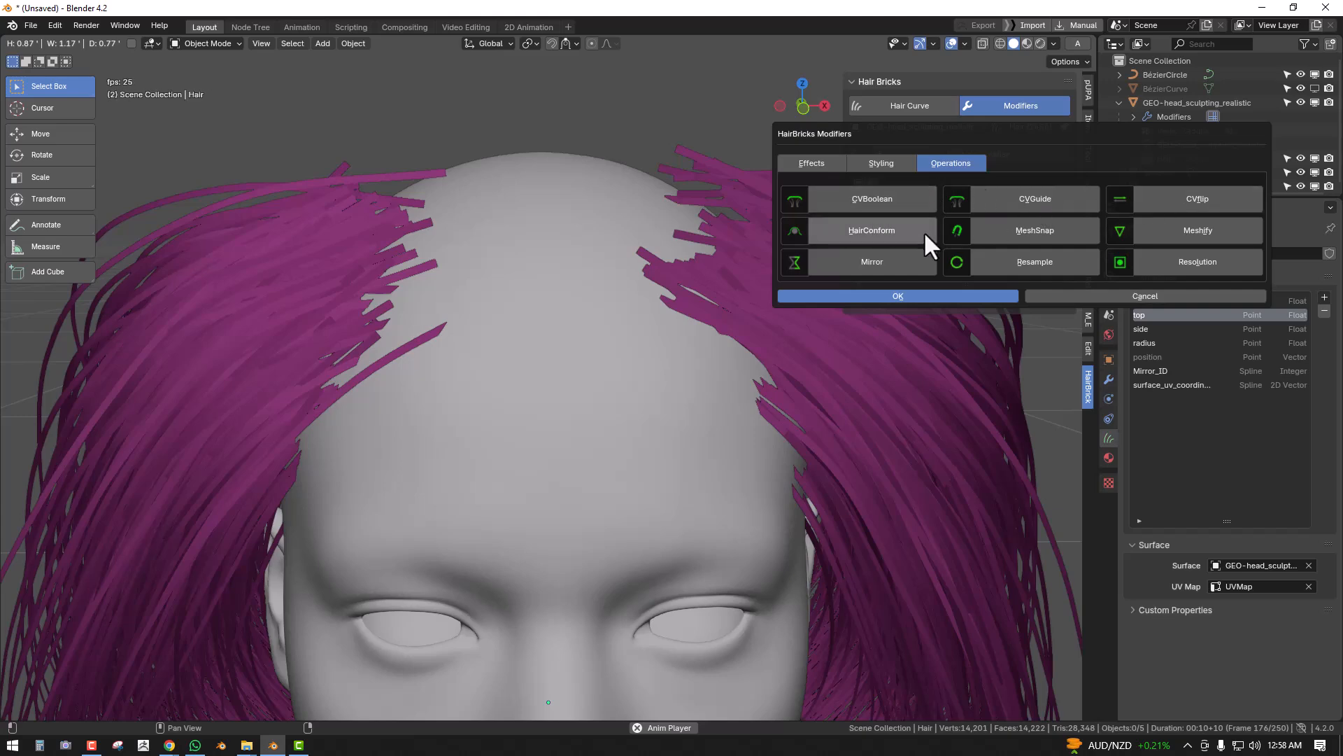
{"action": "left_click", "coordinate": [1036, 230]}
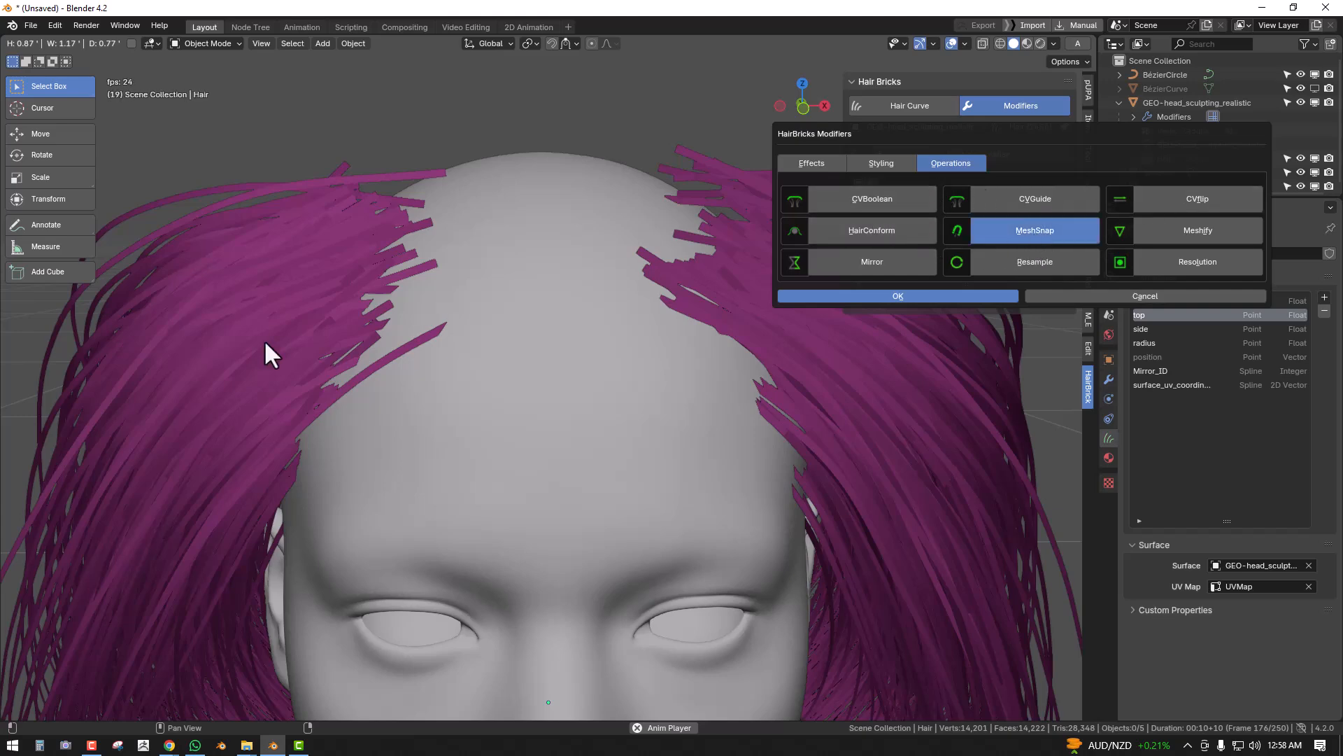
{"action": "key", "text": "Return"}
{"action": "middle_click_drag", "start_coordinate": [652, 362], "coordinate": [570, 360]}
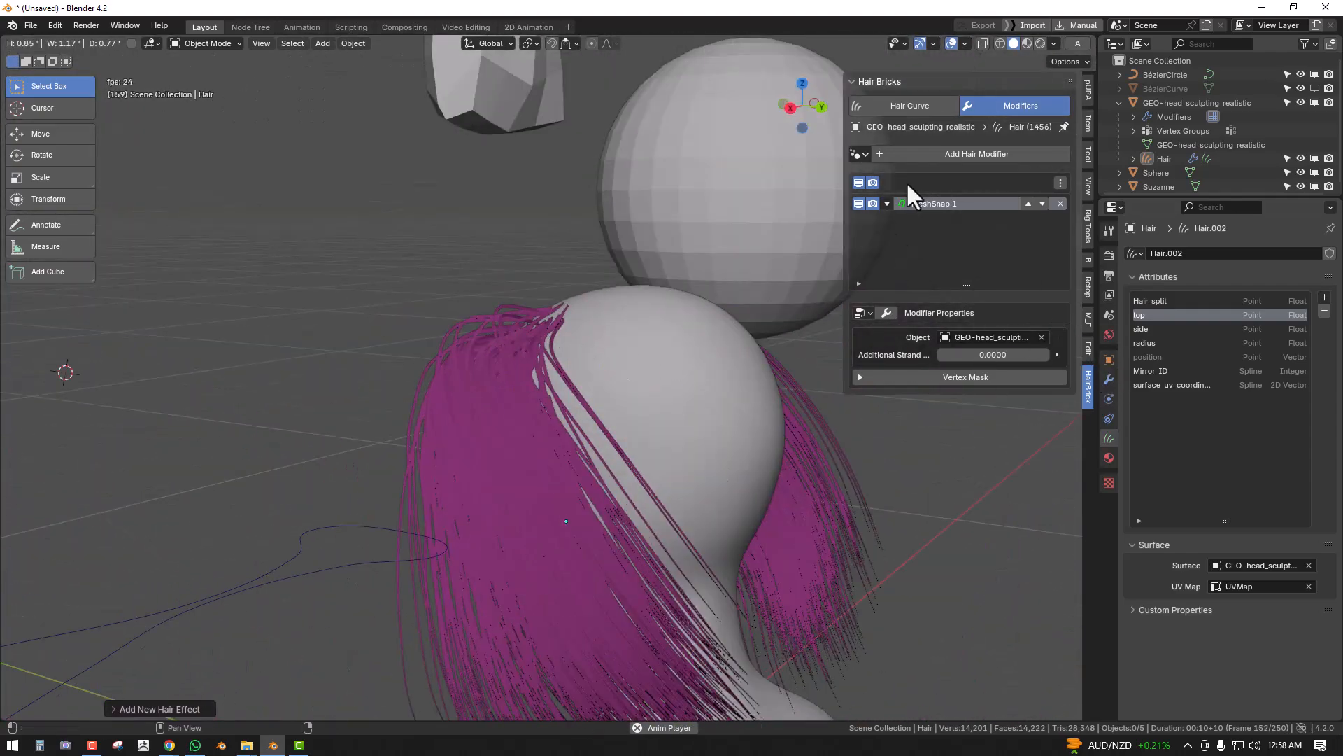
{"action": "middle_click_drag", "start_coordinate": [595, 359], "coordinate": [696, 384]}
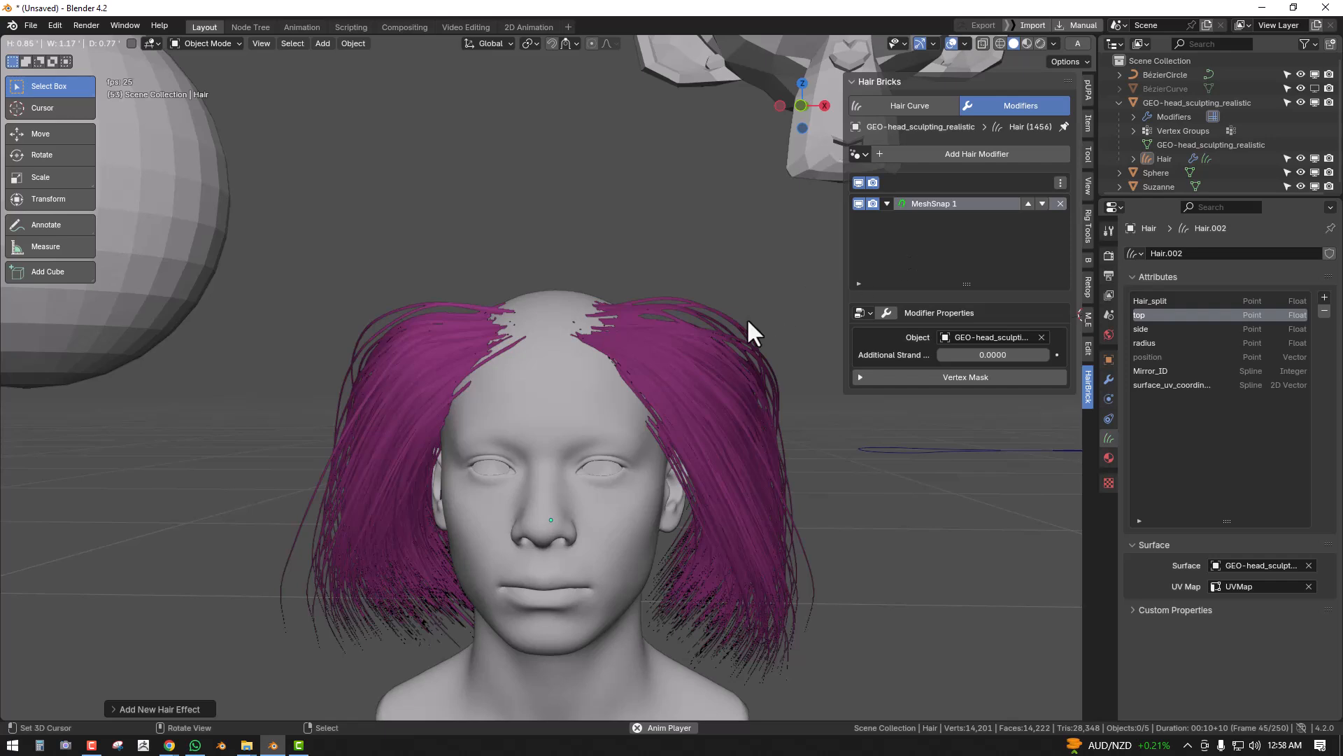
{"action": "left_click", "coordinate": [1108, 379]}
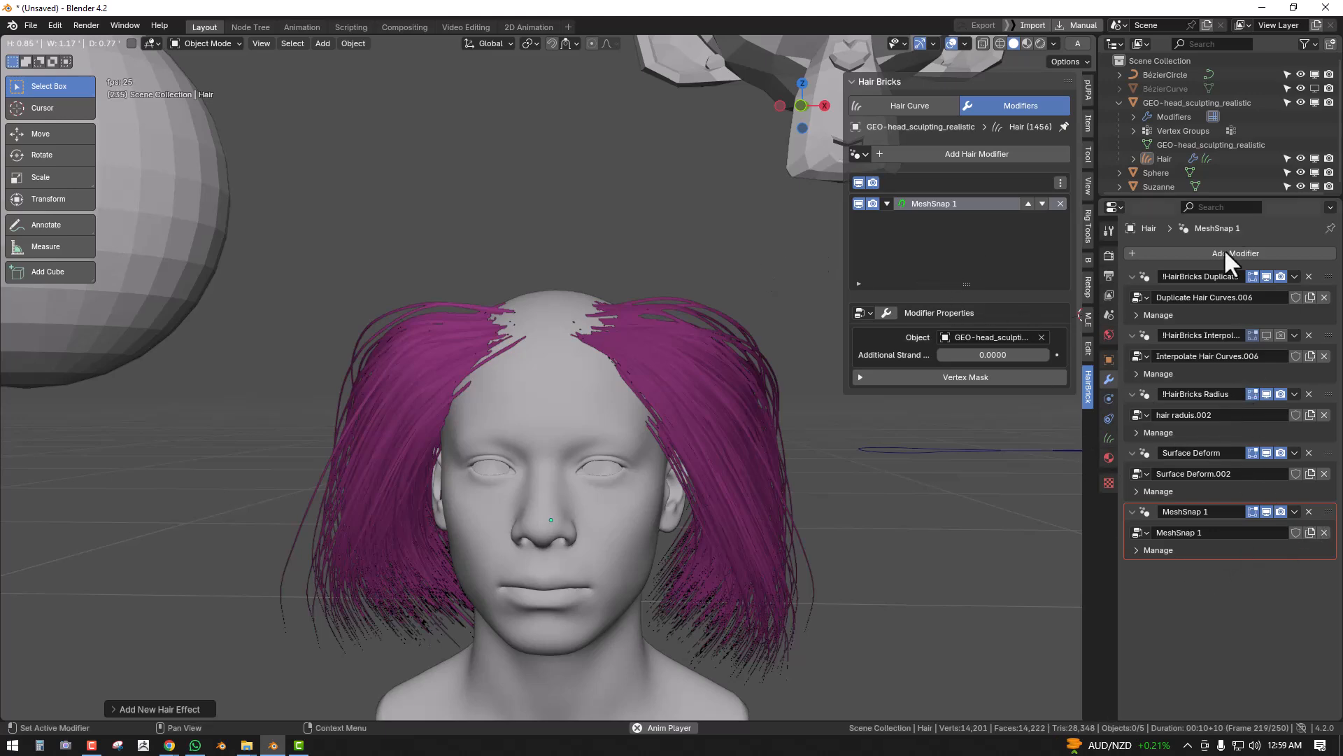
- Check the MeshSnap result around the head and remove the modifier from the Hair
{"action": "middle_click_drag", "start_coordinate": [635, 277], "coordinate": [618, 315]}
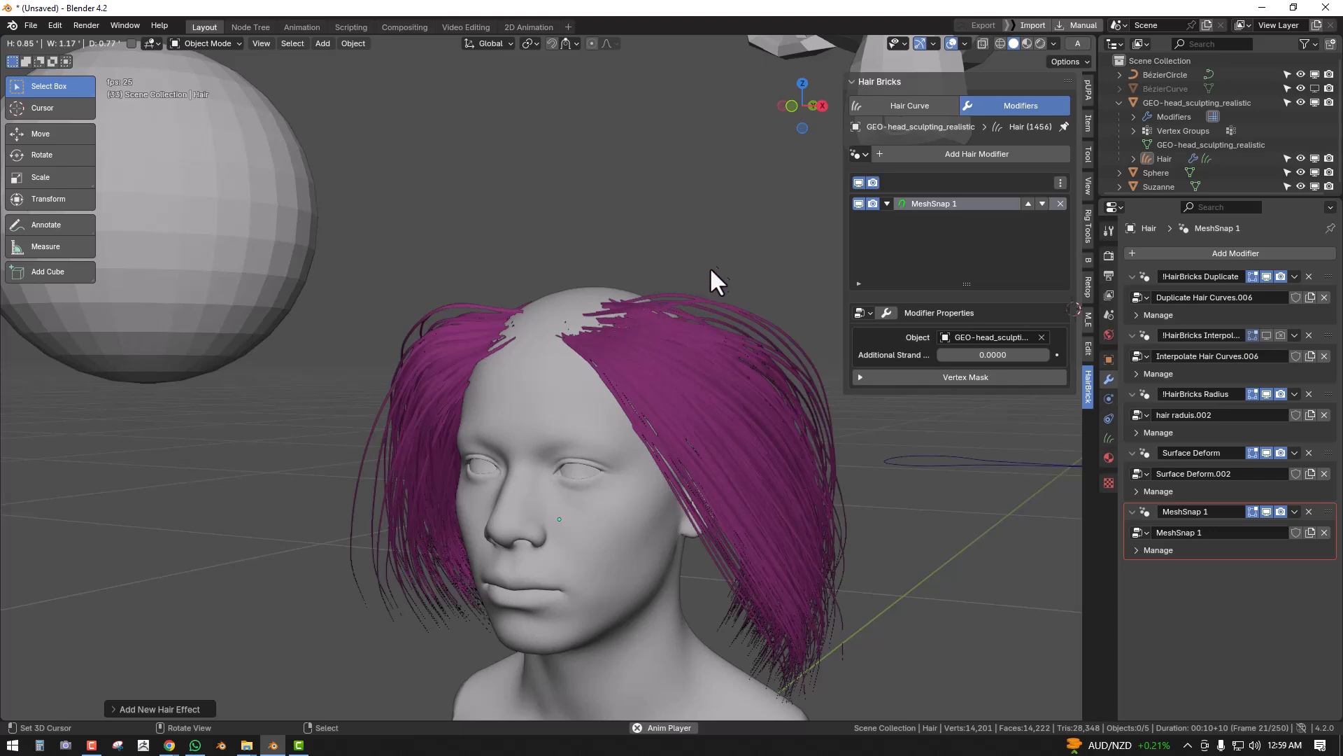
{"action": "scroll", "coordinate": [707, 271], "scroll_direction": "up", "scroll_amount": 2}
{"action": "middle_click_drag", "start_coordinate": [688, 277], "coordinate": [710, 304]}
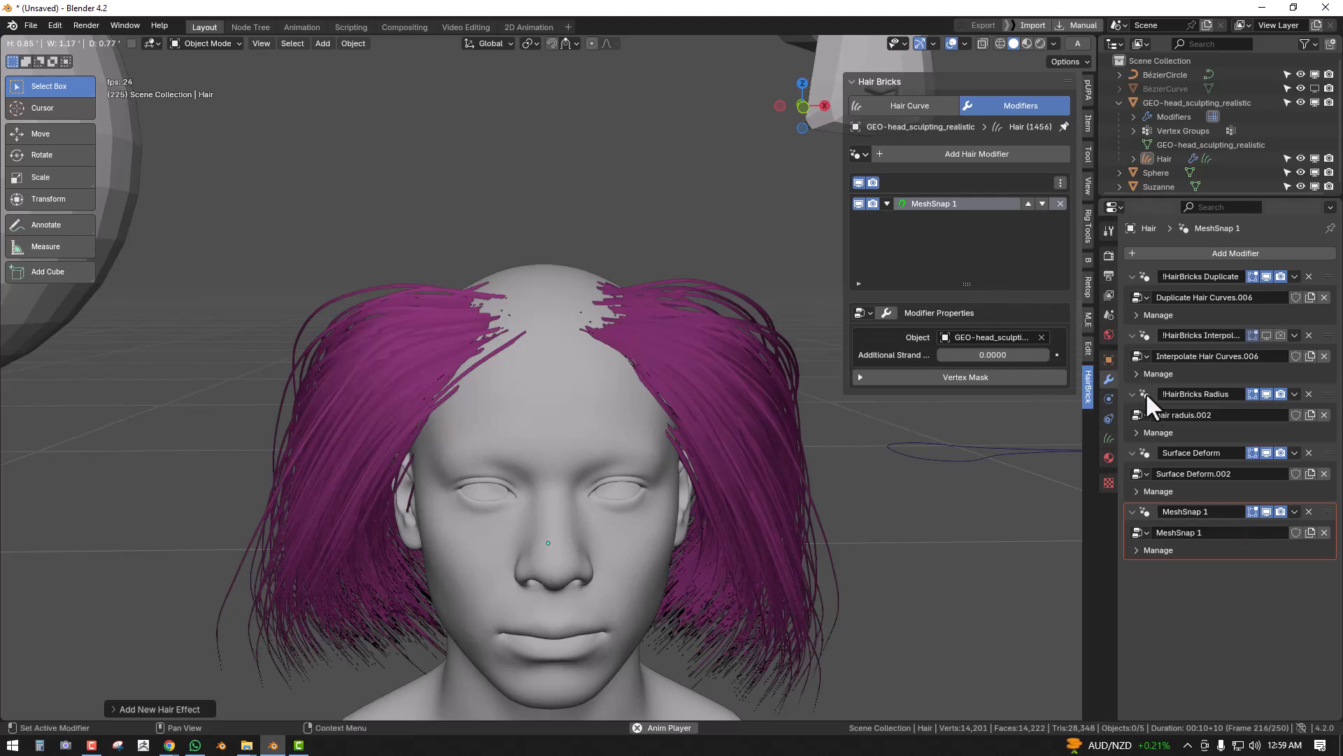
{"action": "left_click", "coordinate": [1060, 203]}
- Add the HairConform operation modifier to the Hair and widen the sidebar to show its properties
{"action": "left_click", "coordinate": [991, 151]}
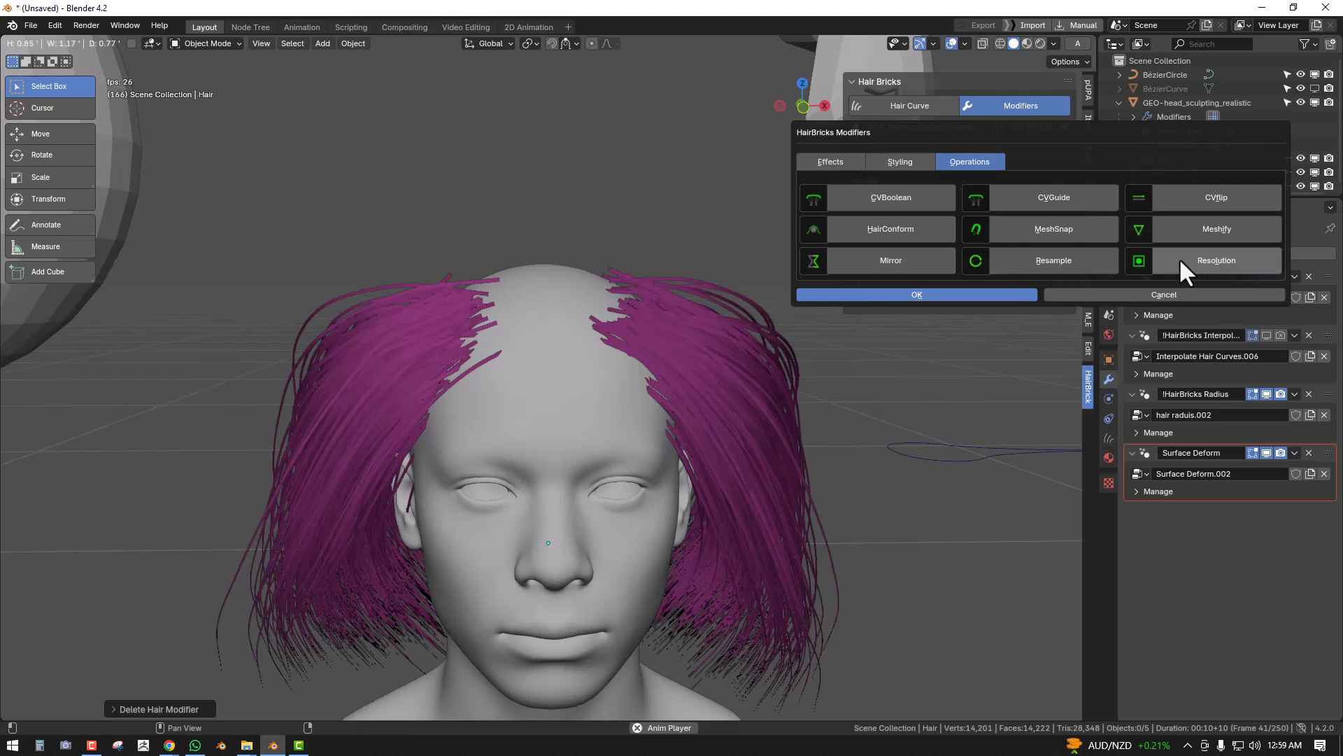
{"action": "left_click", "coordinate": [892, 234]}
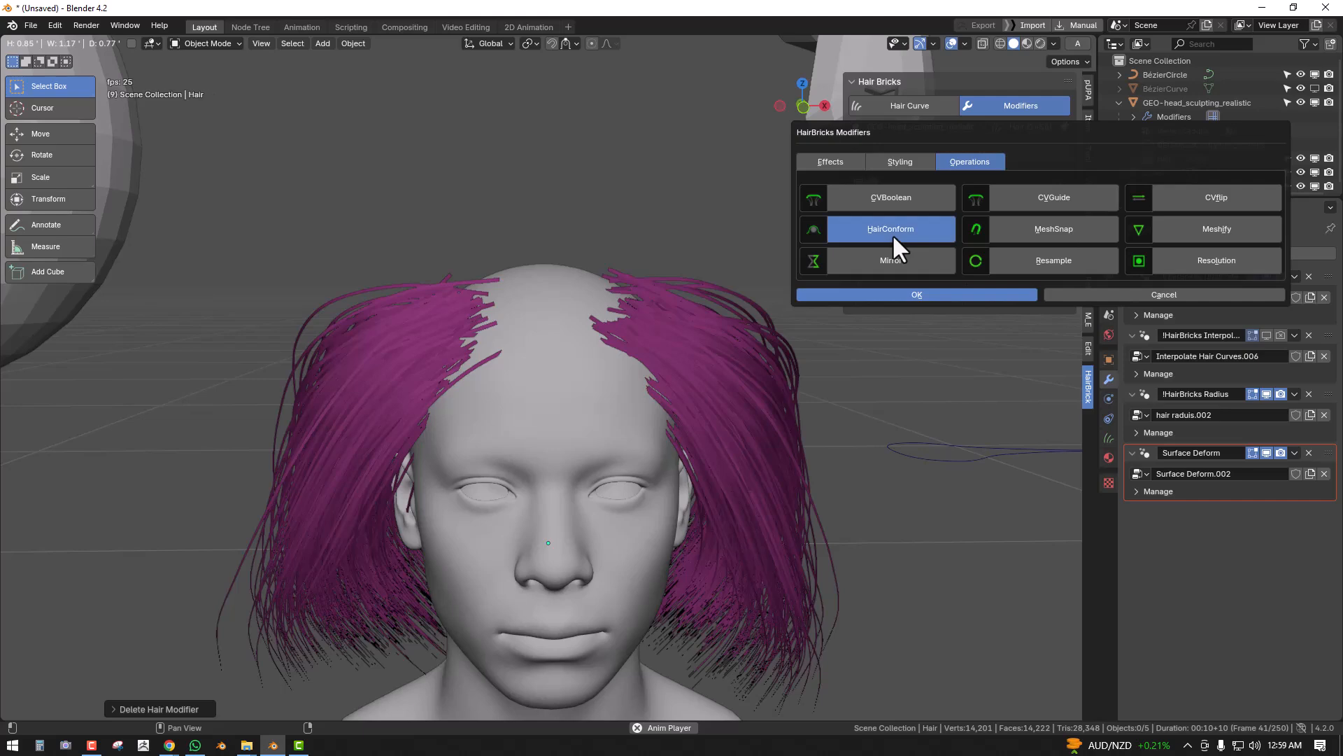
{"action": "key", "text": "Return"}
{"action": "middle_click_drag", "start_coordinate": [640, 348], "coordinate": [695, 347]}
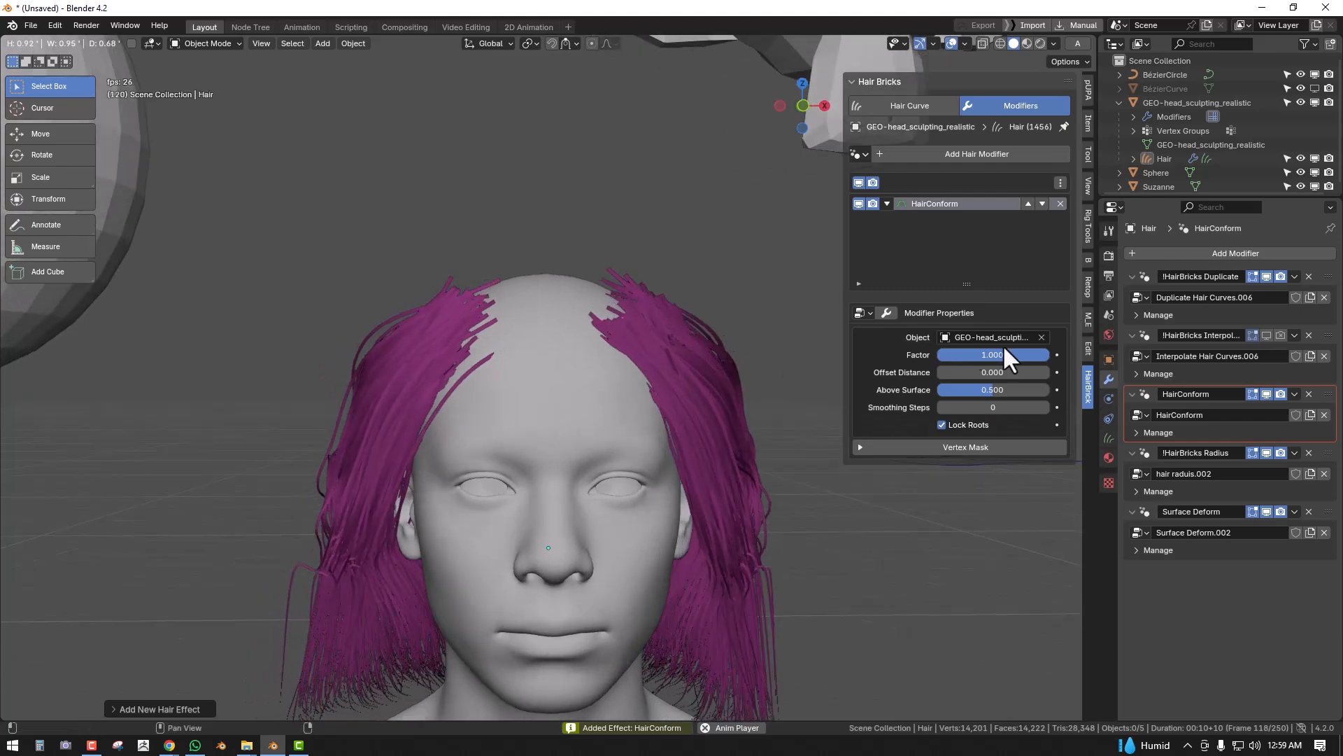
{"action": "left_click_drag", "start_coordinate": [845, 348], "coordinate": [796, 348]}
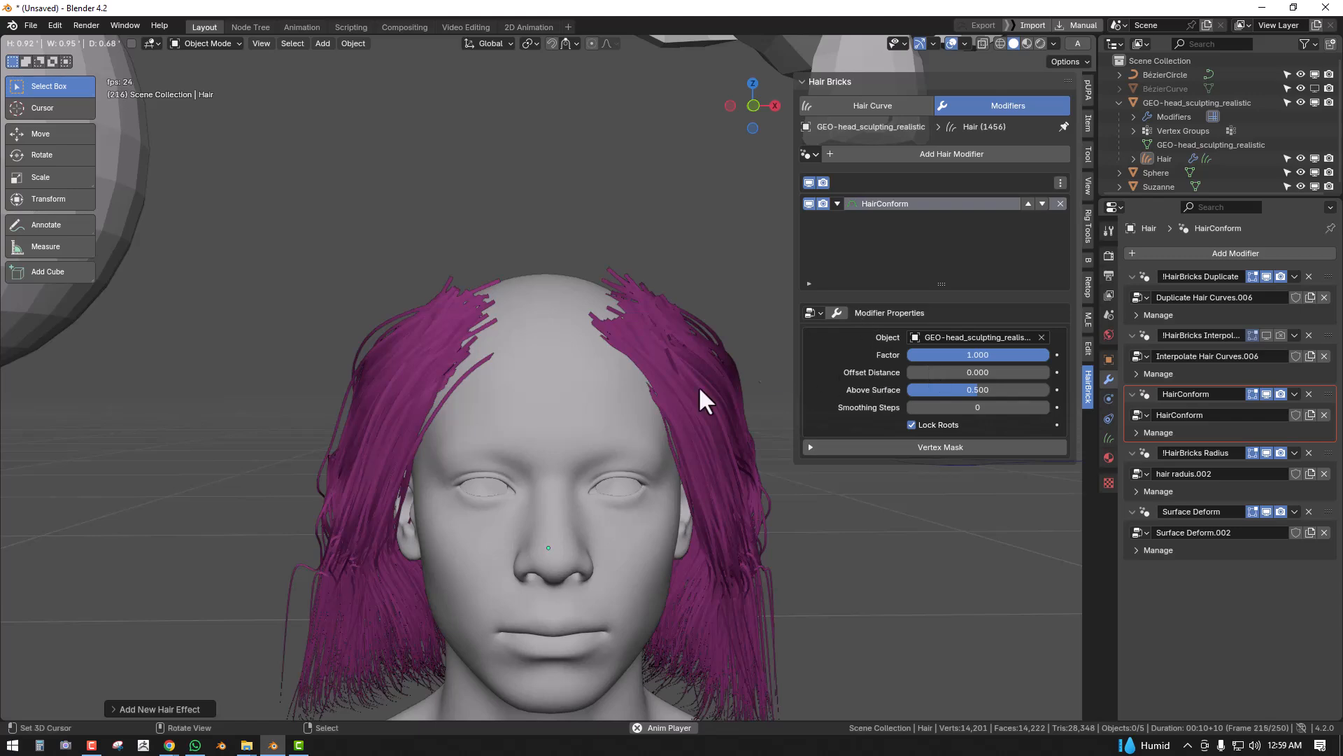
- Select the Hair and set its HairConform Offset Distance to 0.050
{"action": "left_click", "coordinate": [578, 405]}
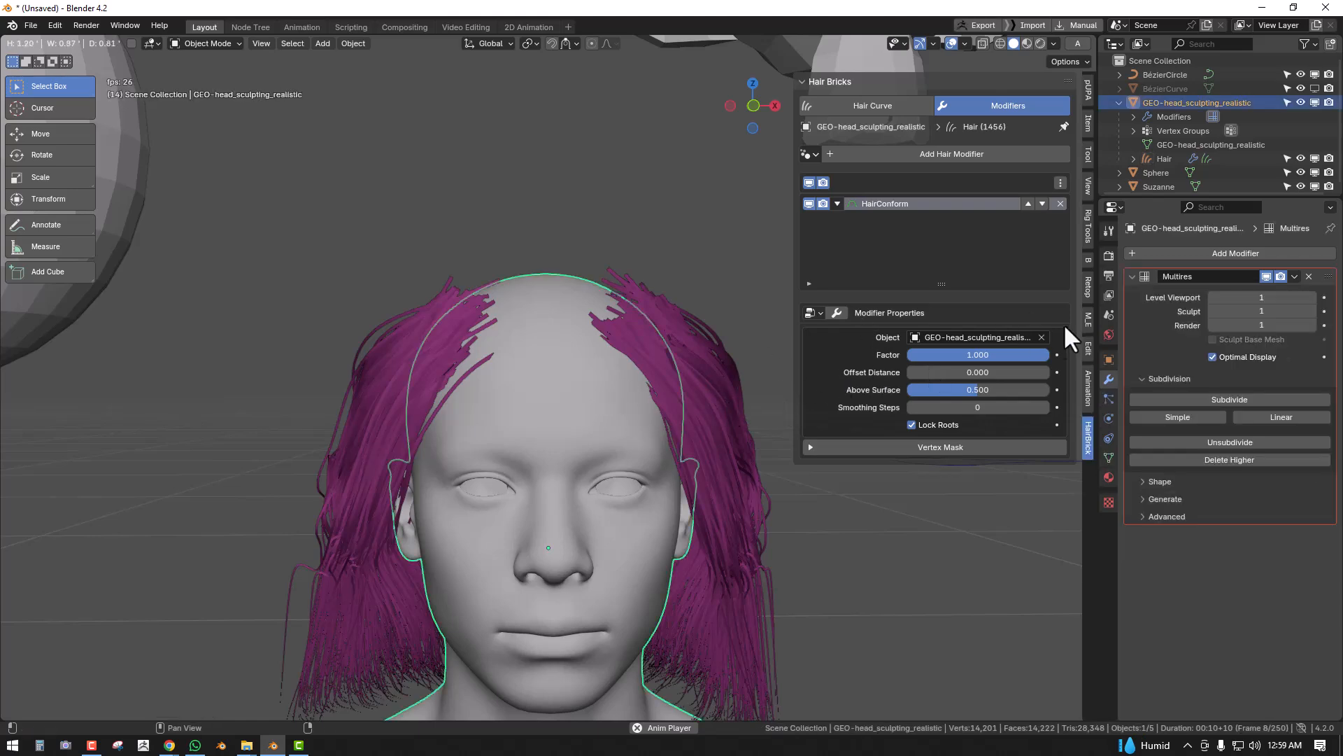
{"action": "left_click", "coordinate": [685, 362]}
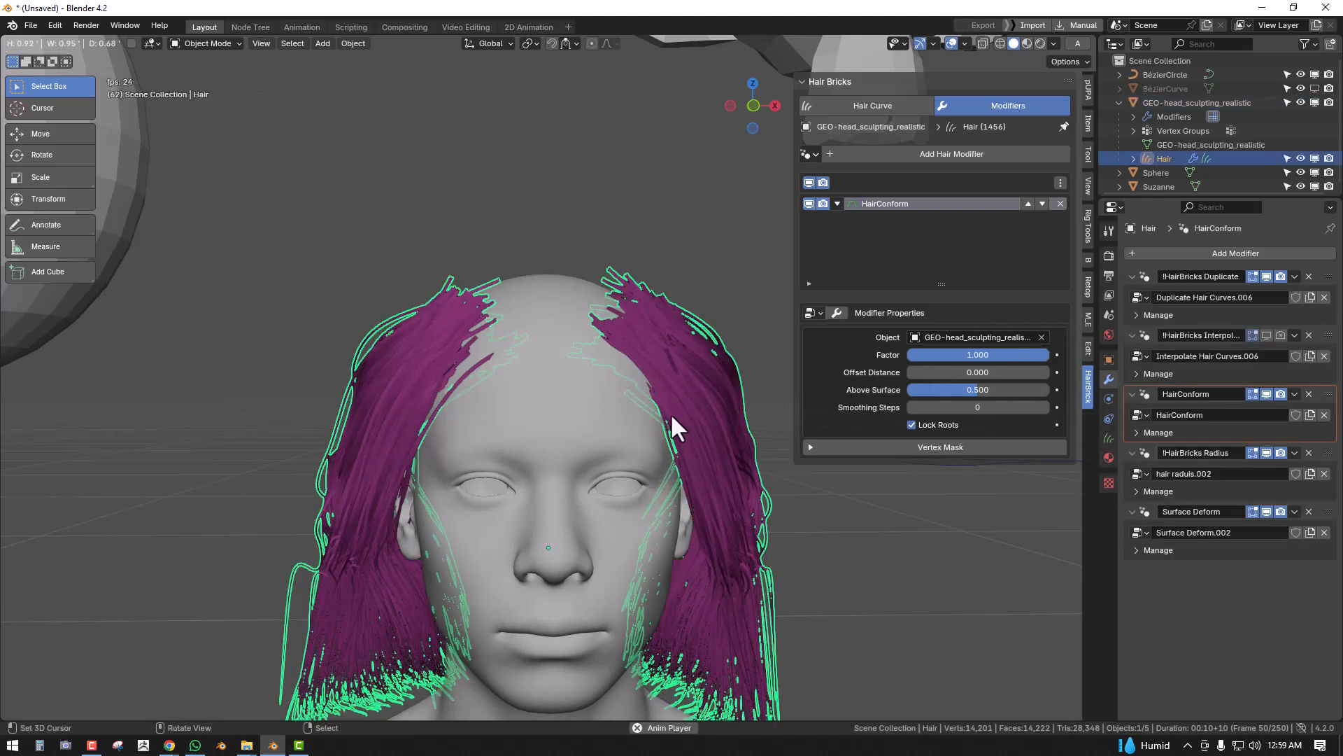
{"action": "mouse_move", "coordinate": [978, 372]}
{"action": "left_mouse_down"}
{"action": "mouse_move", "coordinate": [1023, 372]}
{"action": "mouse_move", "coordinate": [985, 372]}
{"action": "left_mouse_up"}
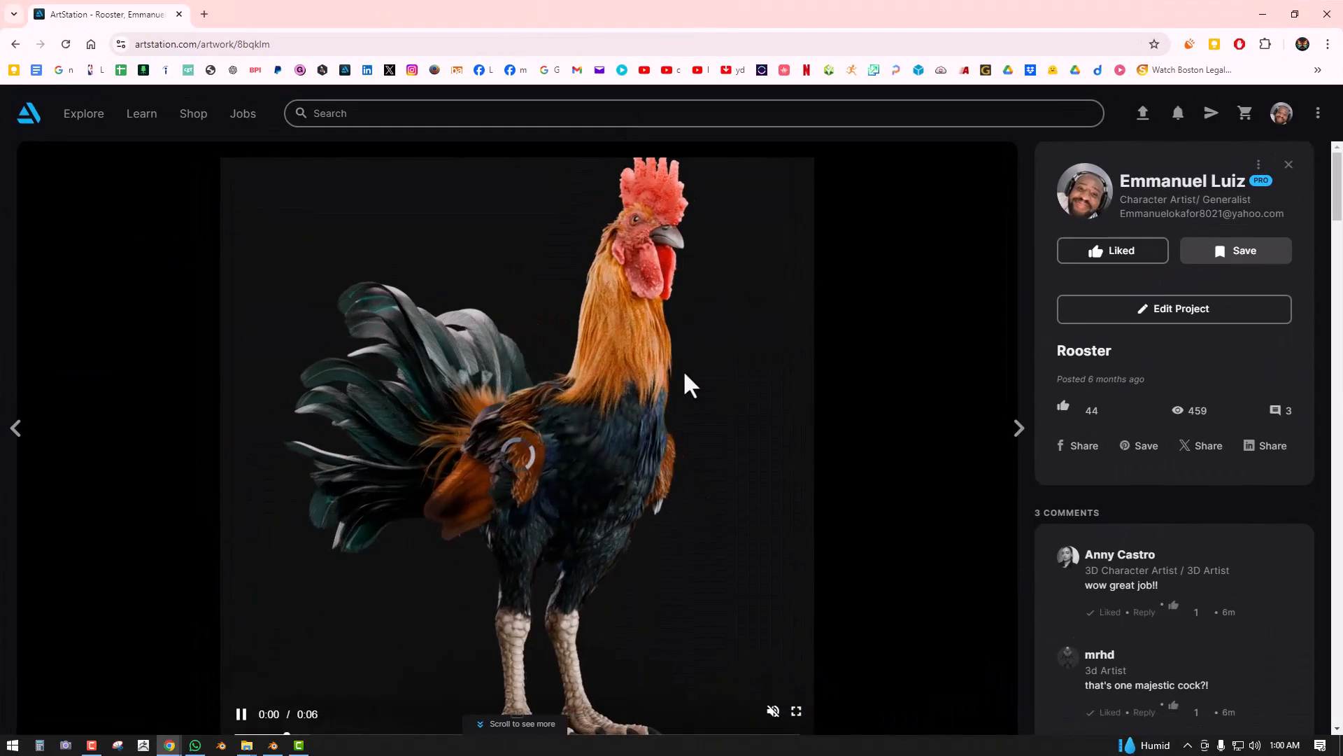
- Examine the feathers in the Rooster artwork's video and still renders on ArtStation
{"action": "scroll", "coordinate": [788, 434], "scroll_direction": "down", "scroll_amount": 5}
{"action": "scroll", "coordinate": [700, 461], "scroll_direction": "down", "scroll_amount": 3}
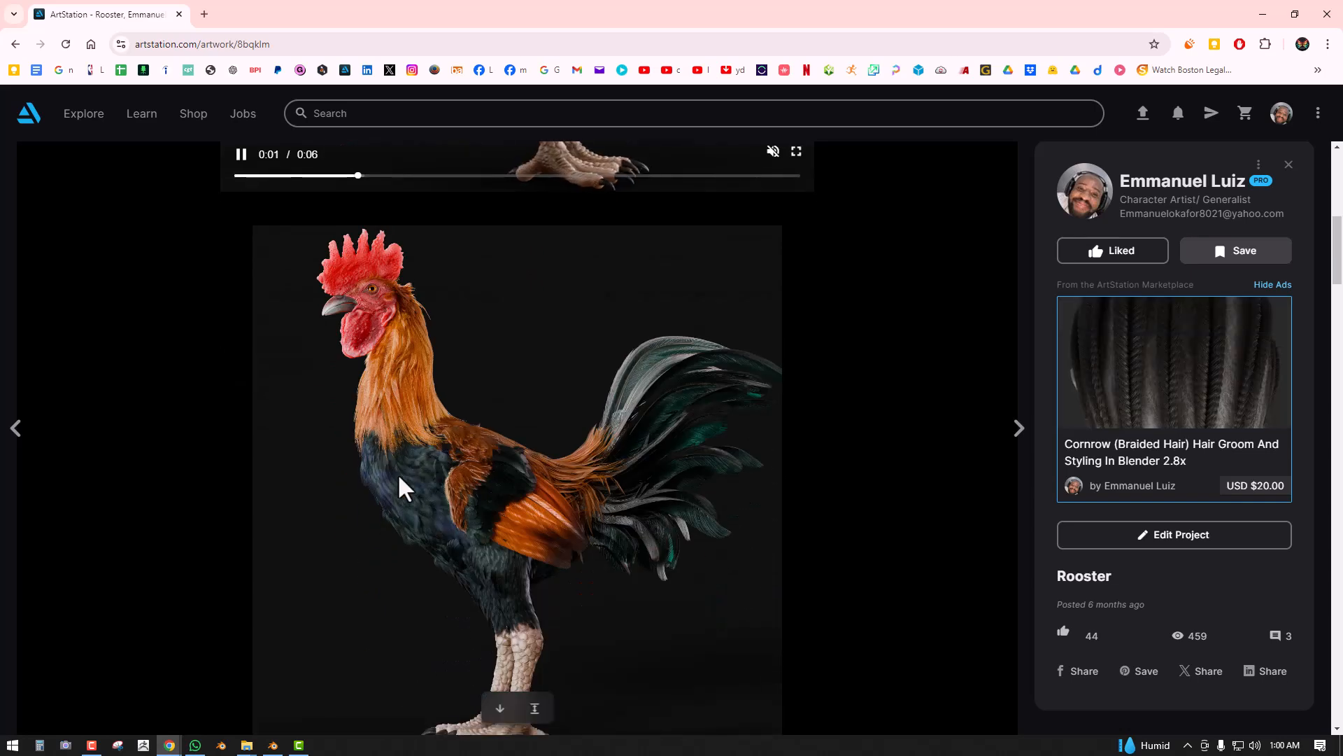
{"action": "scroll", "coordinate": [479, 491], "scroll_direction": "up", "scroll_amount": 1}
{"action": "scroll", "coordinate": [493, 546], "scroll_direction": "up", "scroll_amount": 4}
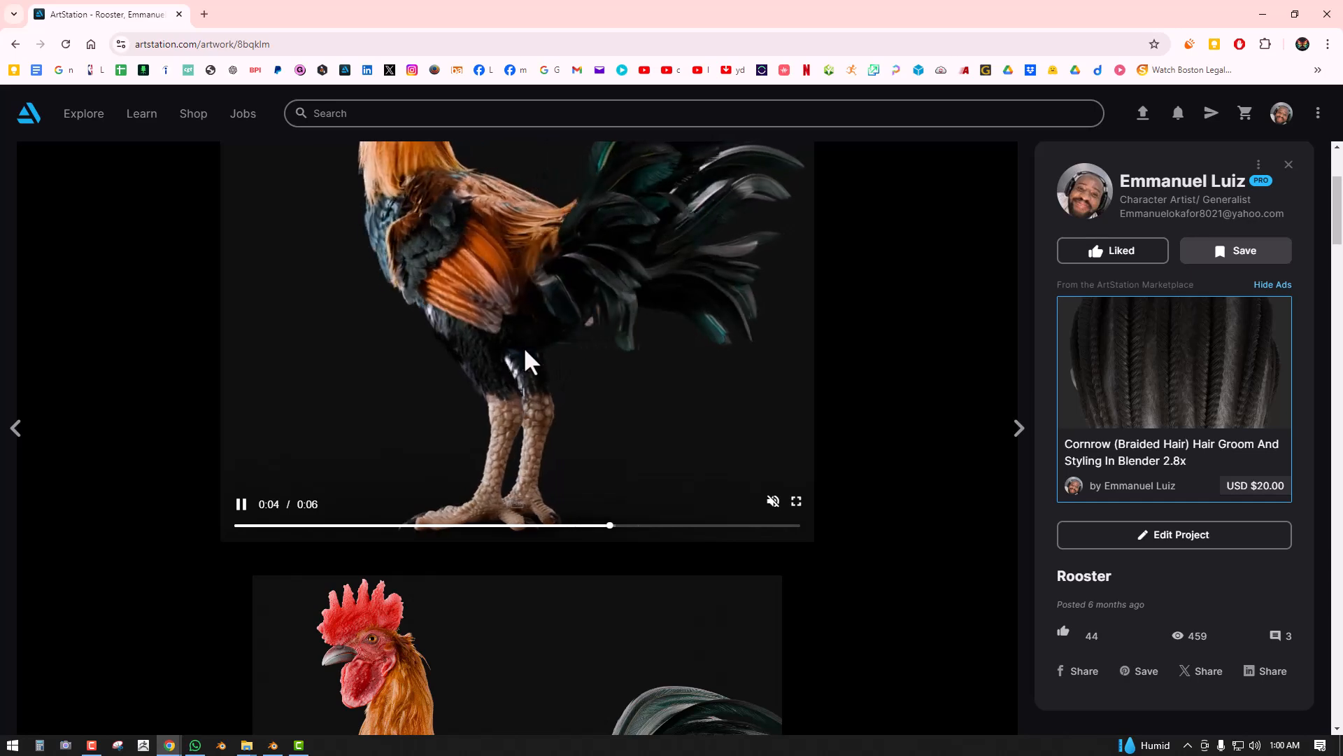
{"action": "scroll", "coordinate": [665, 650], "scroll_direction": "down", "scroll_amount": 6}
{"action": "scroll", "coordinate": [581, 555], "scroll_direction": "down", "scroll_amount": 3}
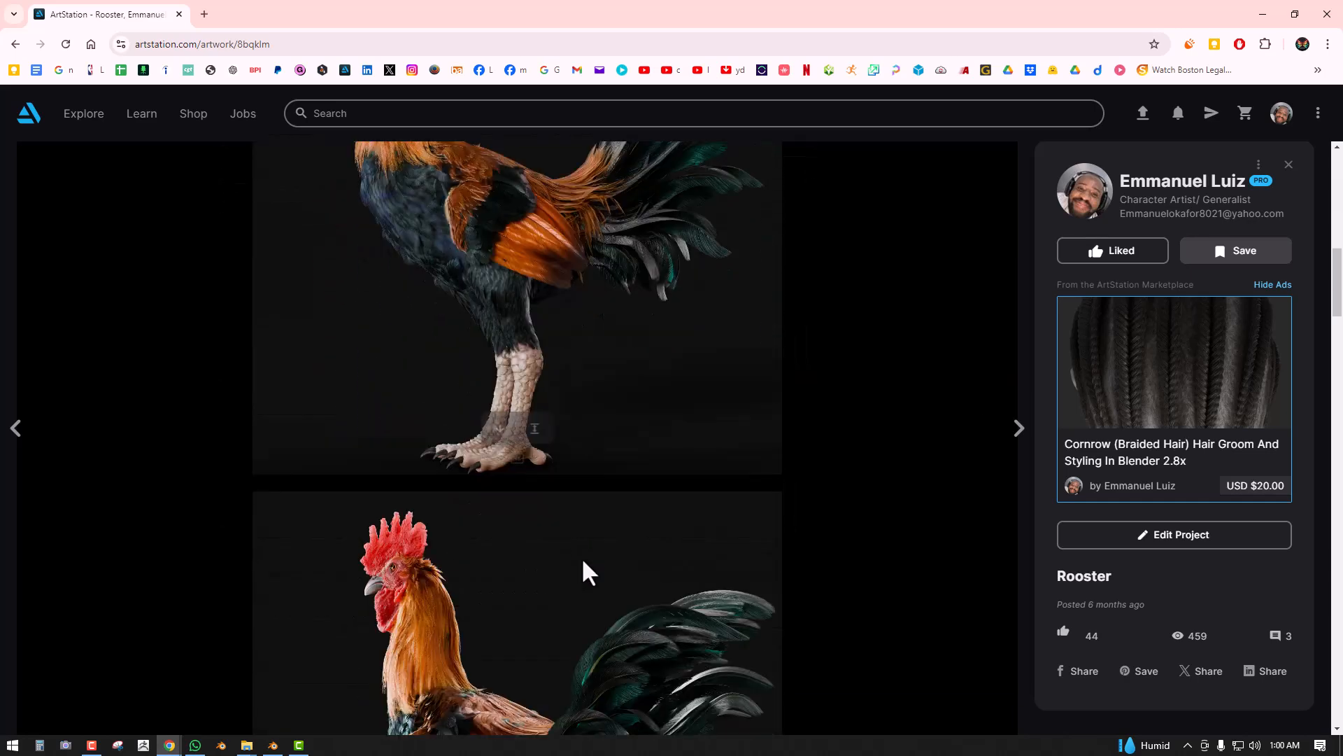
{"action": "scroll", "coordinate": [583, 562], "scroll_direction": "up", "scroll_amount": 3}
{"action": "scroll", "coordinate": [566, 547], "scroll_direction": "down", "scroll_amount": 3}
{"action": "scroll", "coordinate": [618, 578], "scroll_direction": "down", "scroll_amount": 3}
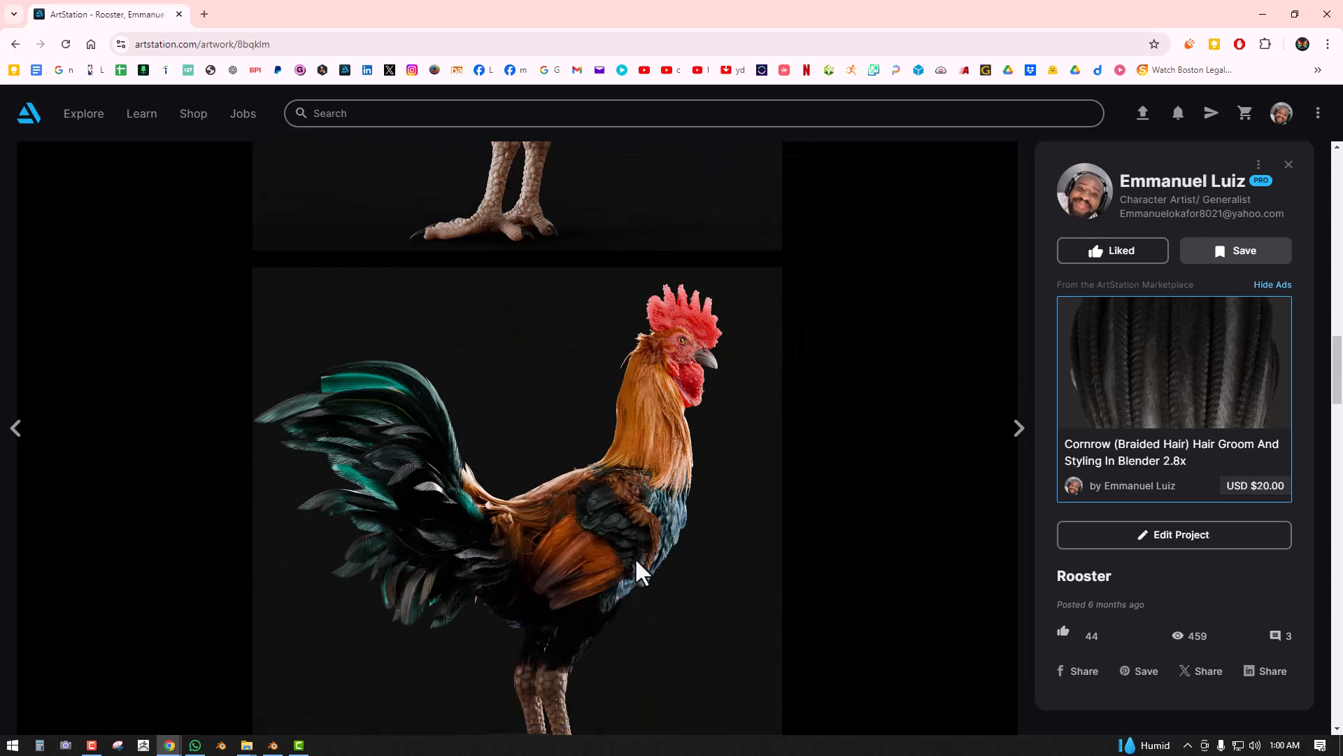
{"action": "scroll", "coordinate": [679, 417], "scroll_direction": "up", "scroll_amount": 13}
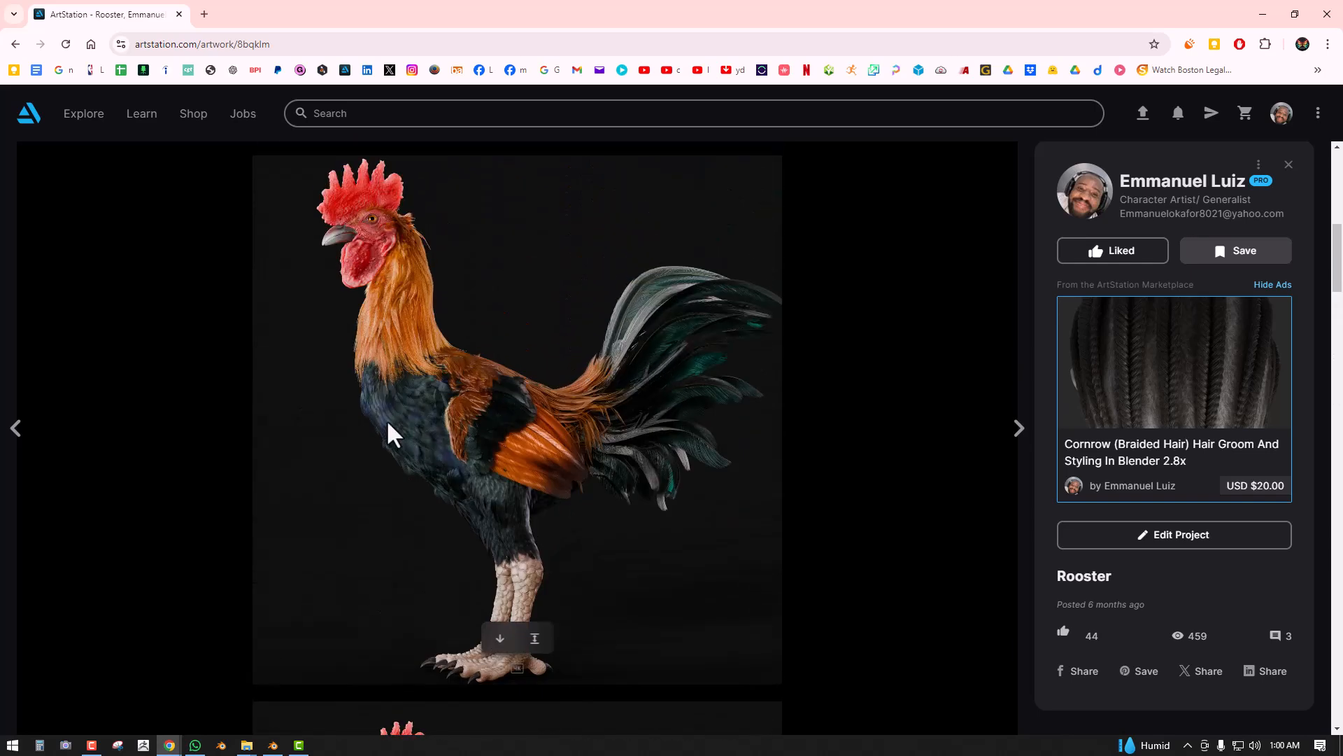
{"action": "scroll", "coordinate": [586, 477], "scroll_direction": "down", "scroll_amount": 3}
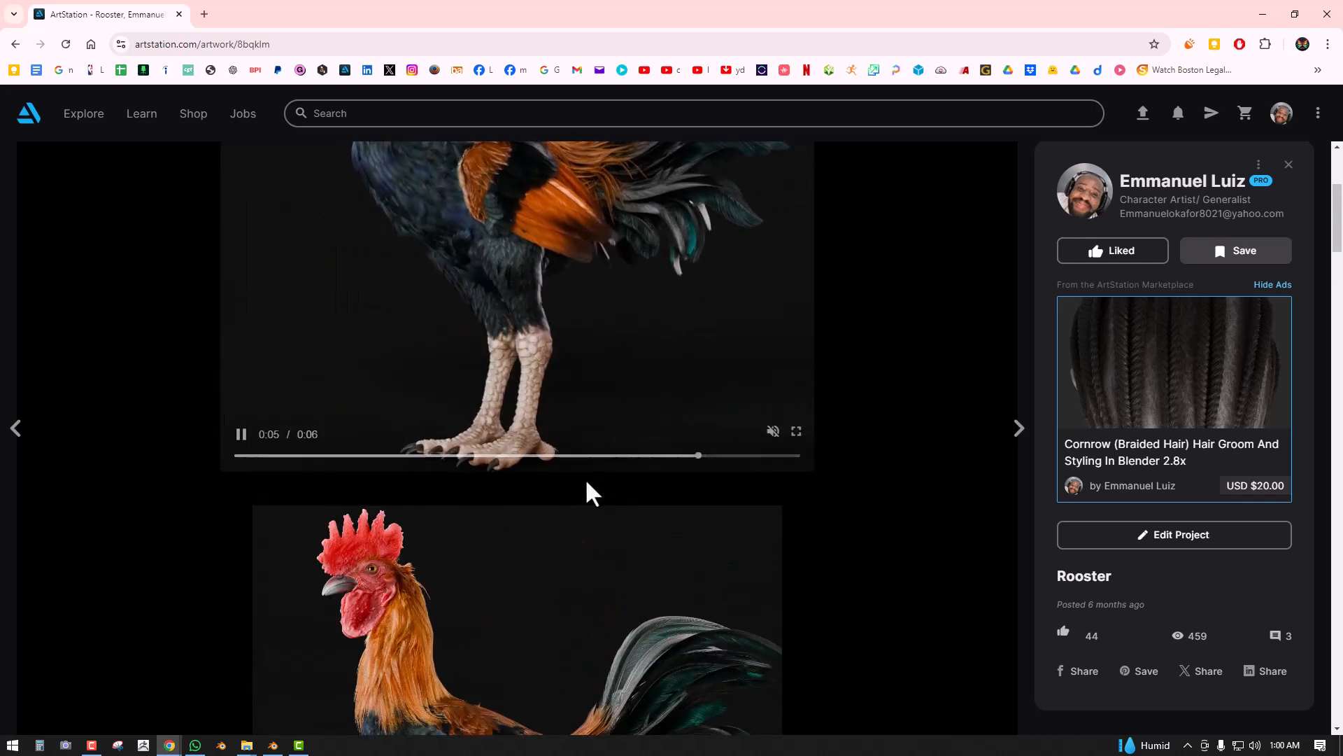
{"action": "scroll", "coordinate": [579, 476], "scroll_direction": "up", "scroll_amount": 1}
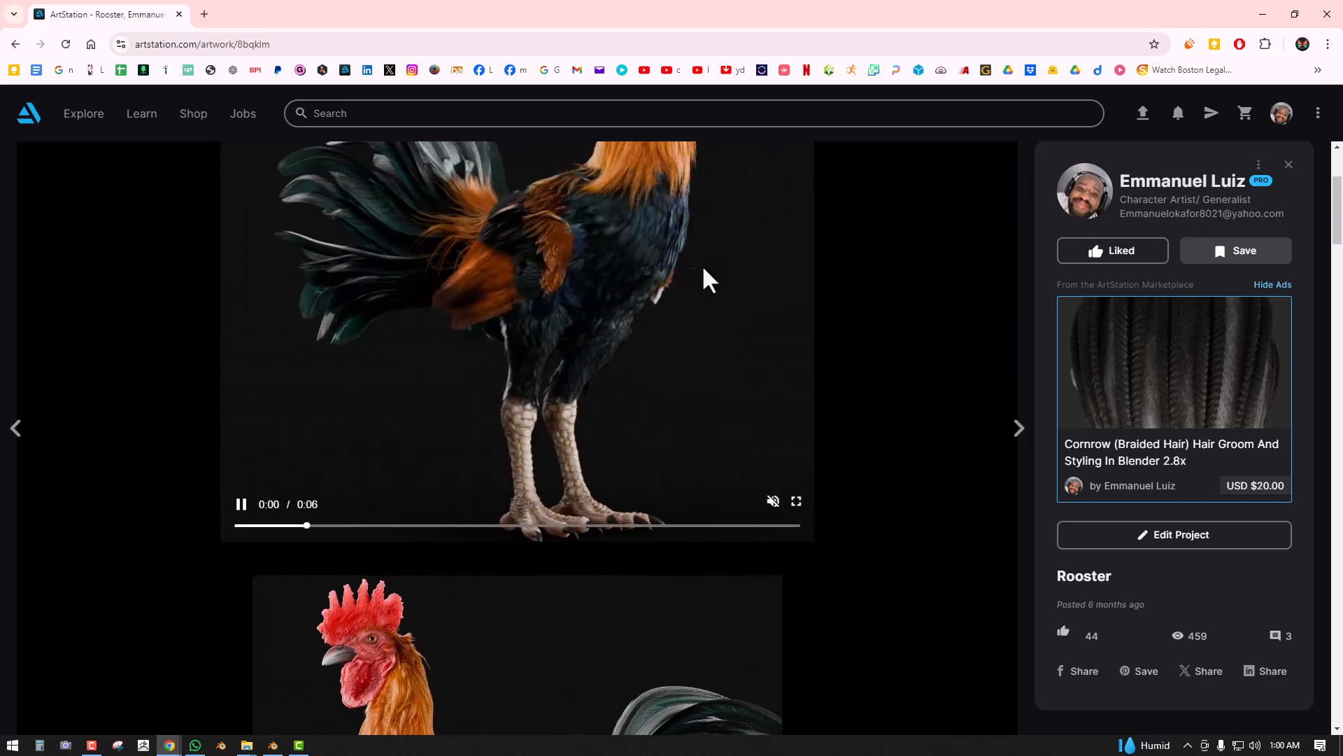
{"action": "scroll", "coordinate": [707, 294], "scroll_direction": "up", "scroll_amount": 3}
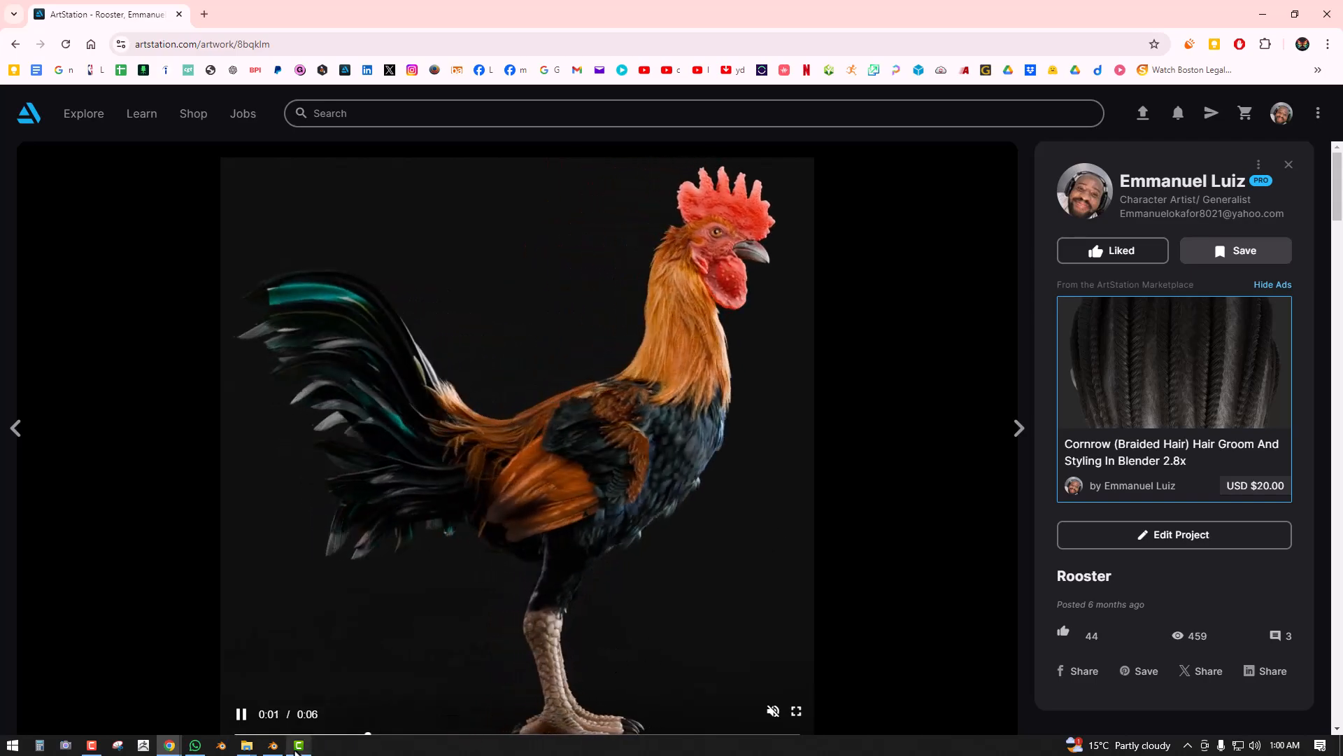
- Switch back to Blender and replace the Hair's HairConform modifier with the CVBoolean operation modifier
{"action": "left_click", "coordinate": [273, 745]}
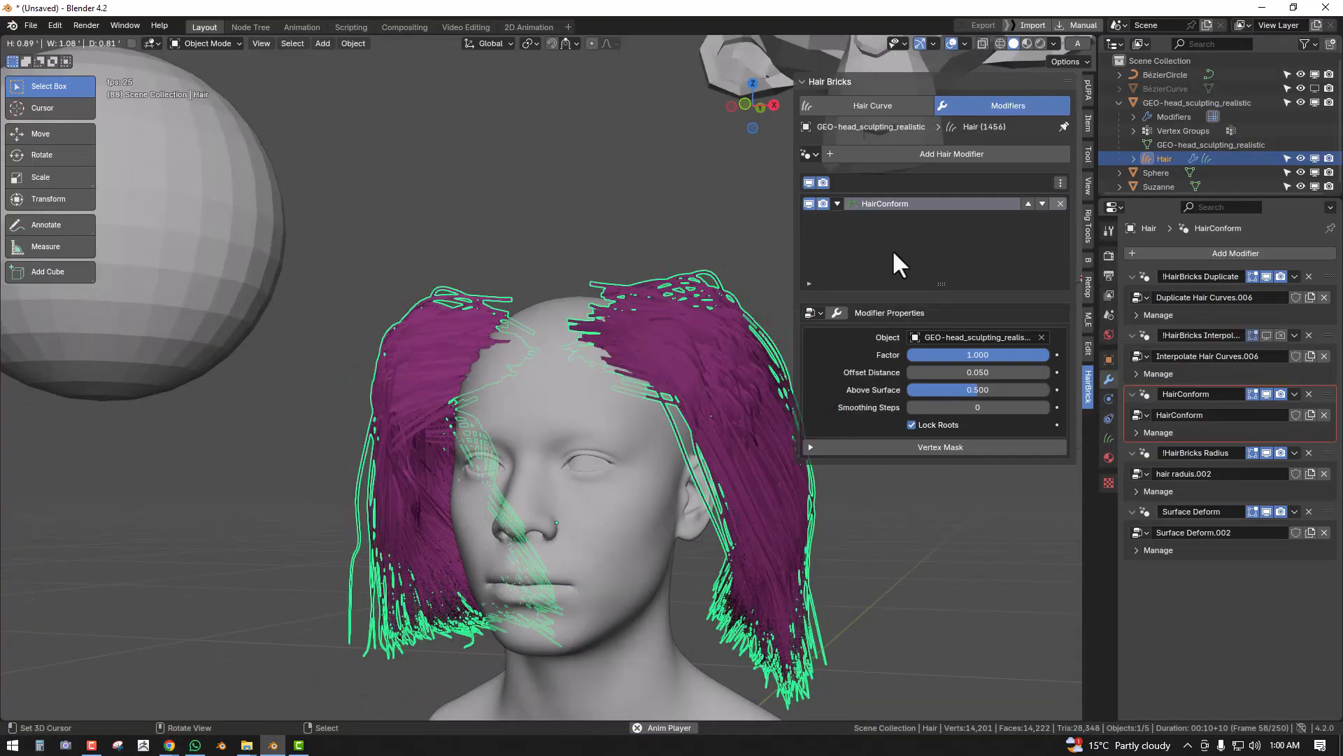
{"action": "left_click", "coordinate": [1060, 204]}
{"action": "left_click", "coordinate": [989, 153]}
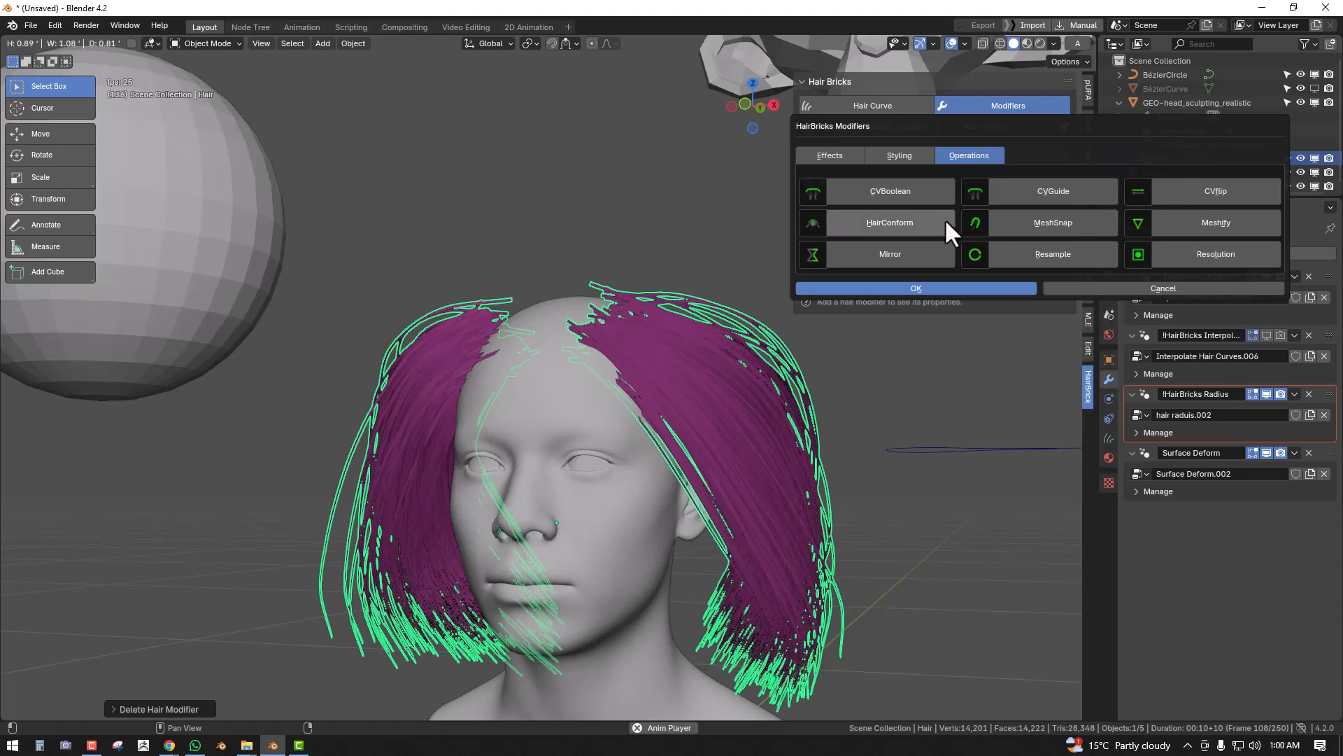
{"action": "left_click", "coordinate": [901, 195]}
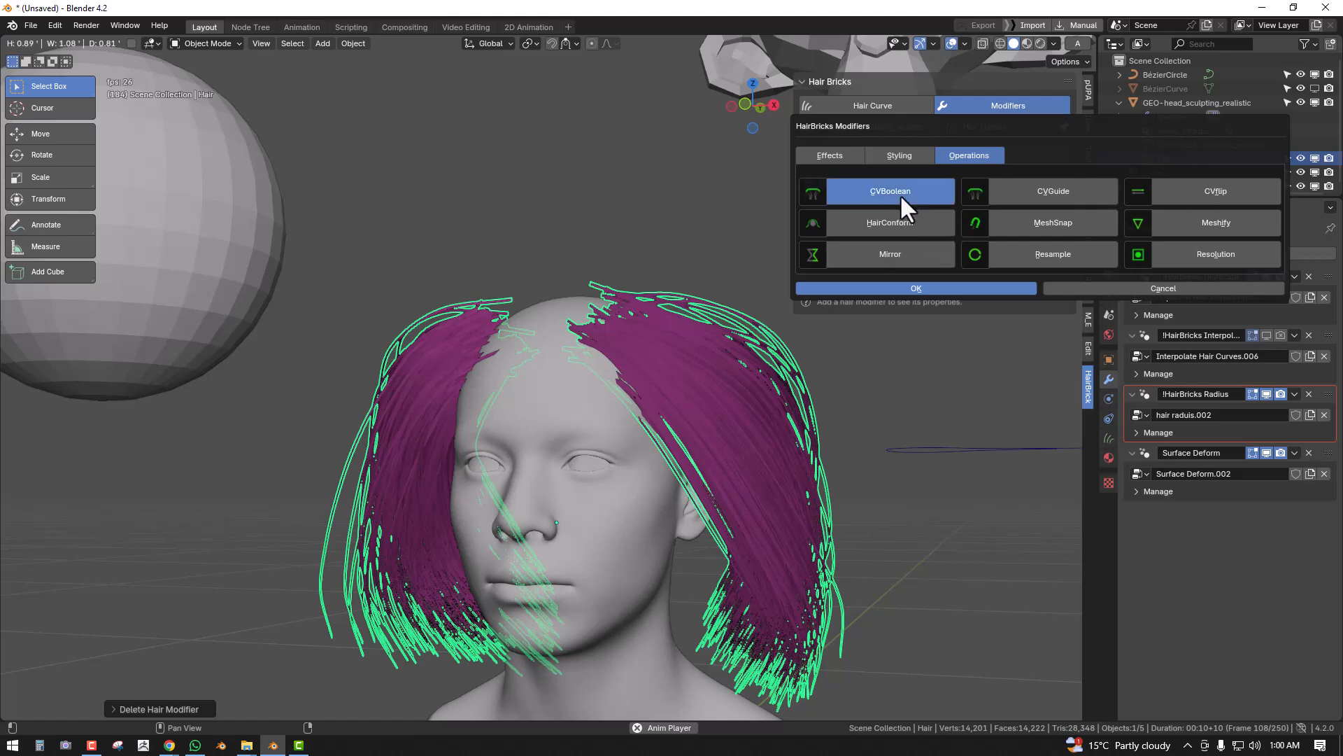
{"action": "key", "text": "Return"}
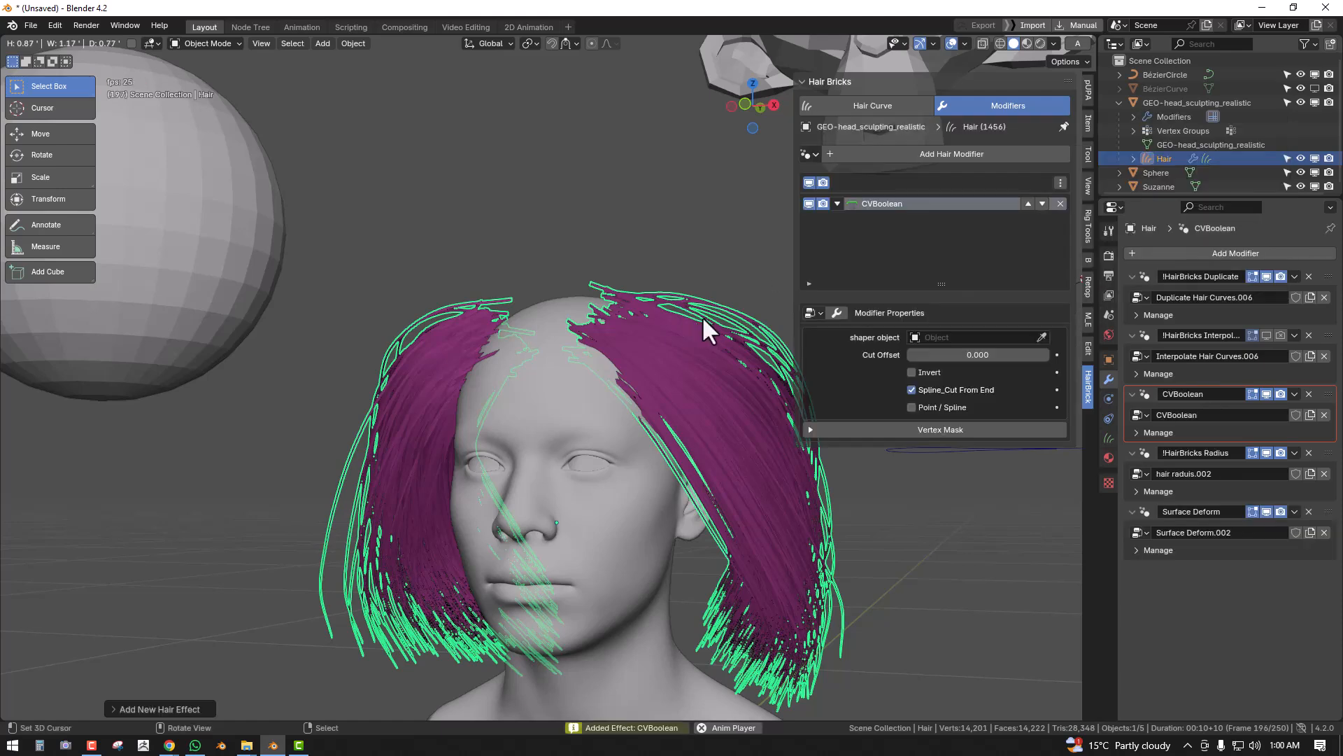
- Add a UV sphere in front view and scale it down to about 1.48" across
{"action": "key", "text": "KP_1"}
{"action": "middle_click_drag", "start_coordinate": [676, 327], "coordinate": [519, 298], "text": "shift"}
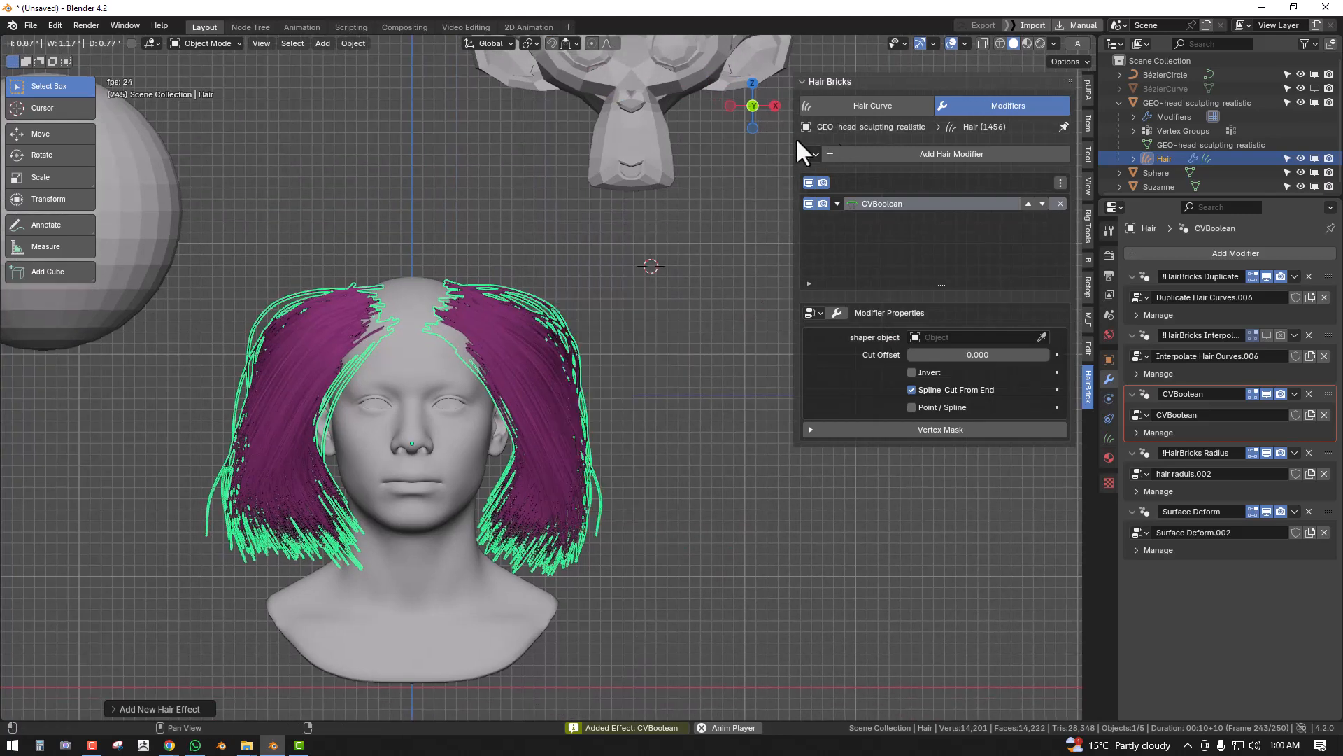
{"action": "key", "text": "shift+a"}
{"action": "mouse_move", "coordinate": [682, 286]}
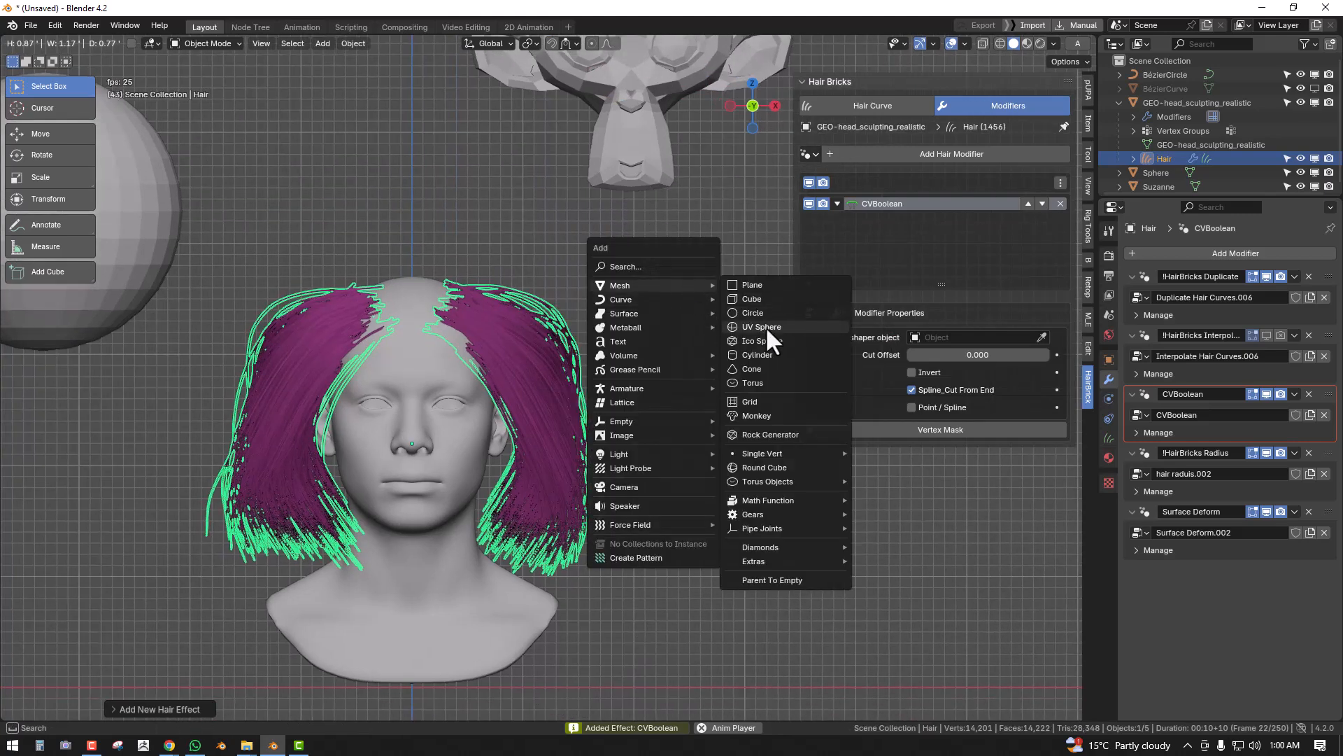
{"action": "left_click", "coordinate": [765, 328]}
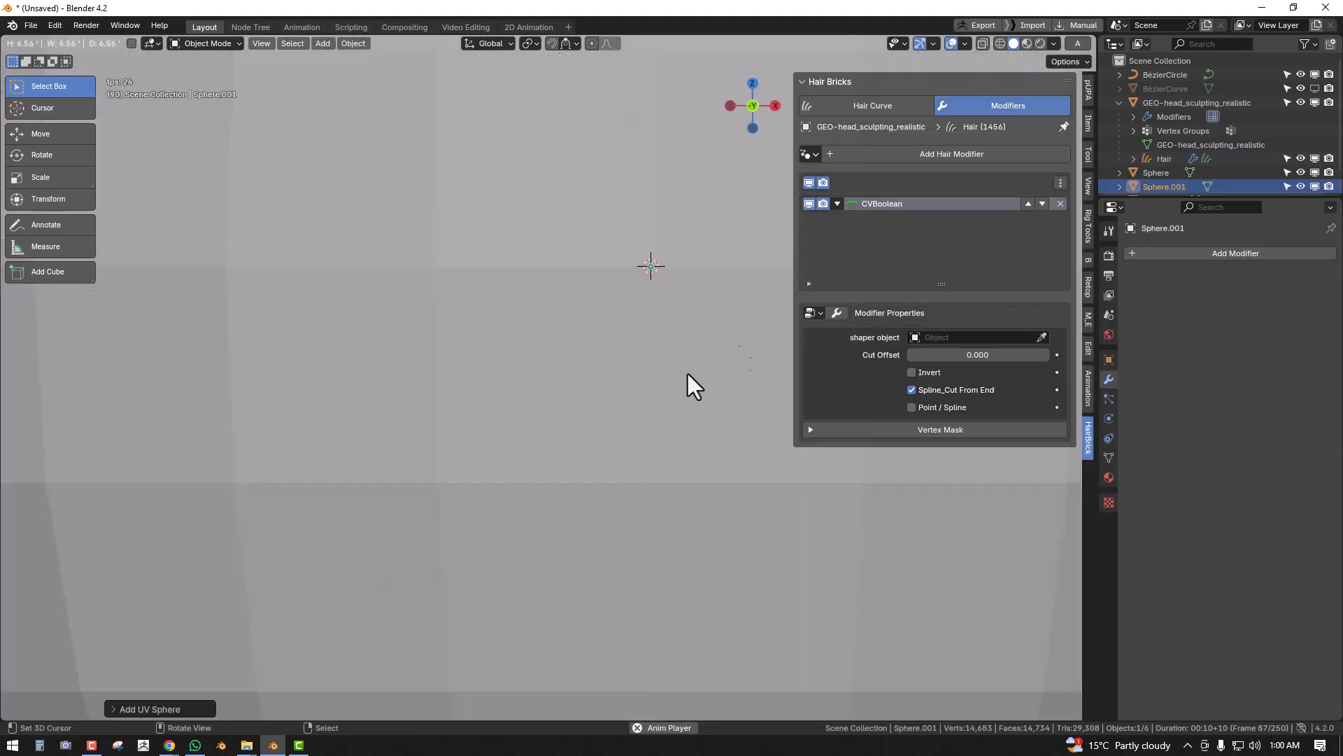
{"action": "key", "text": "s"}
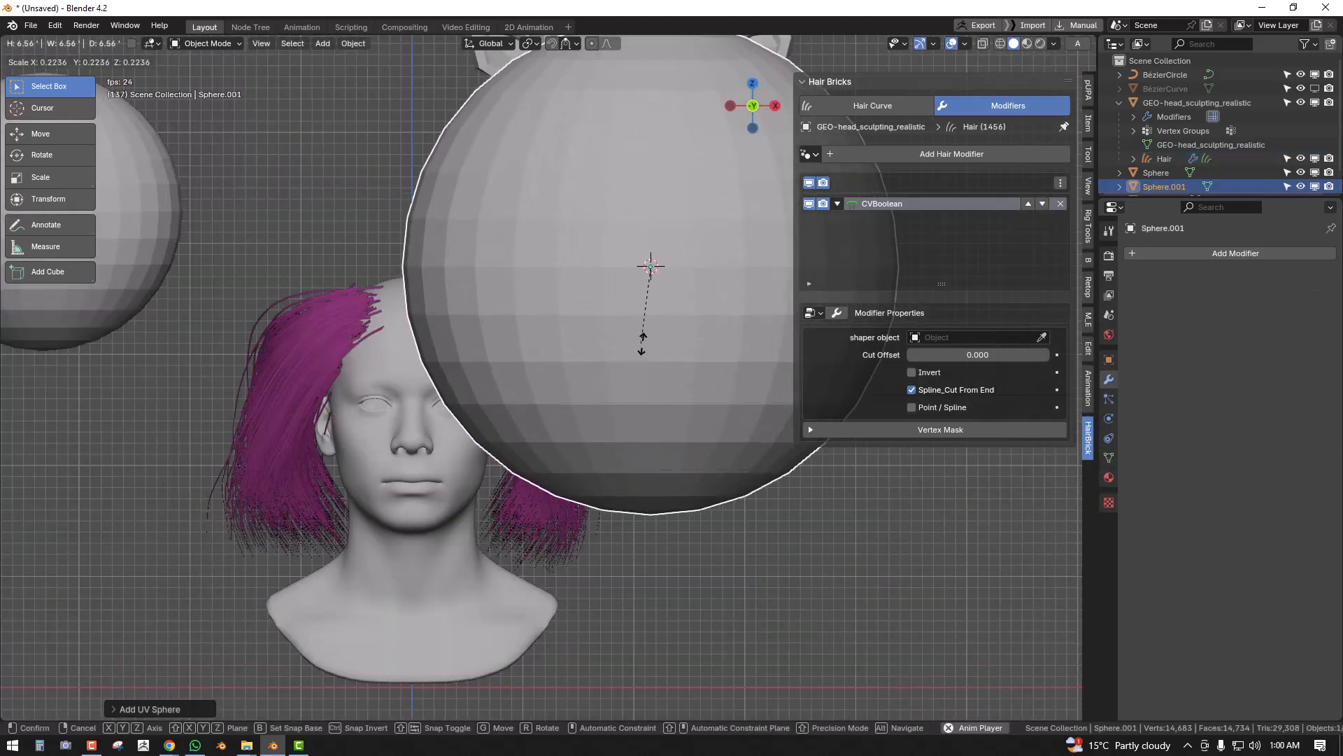
{"action": "left_click", "coordinate": [608, 358]}
- Move the new sphere beside the head so that it overlaps the hair on one side
{"action": "key", "text": "shift+z"}
{"action": "key", "text": "g"}
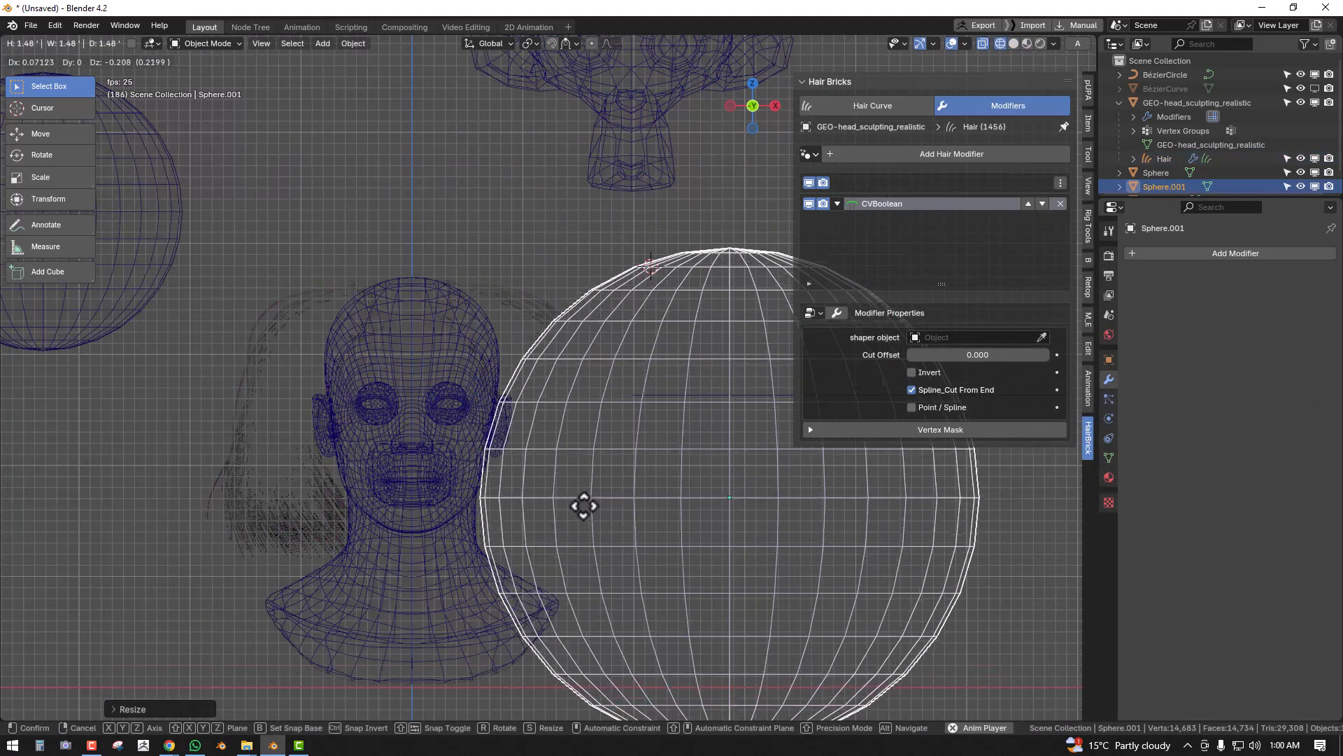
{"action": "left_click", "coordinate": [586, 475]}
{"action": "key", "text": "shift+z"}
{"action": "mouse_move", "coordinate": [587, 476]}
{"action": "middle_mouse_down"}
{"action": "mouse_move", "coordinate": [536, 368]}
{"action": "mouse_move", "coordinate": [619, 439]}
{"action": "mouse_move", "coordinate": [658, 385]}
{"action": "middle_mouse_up"}
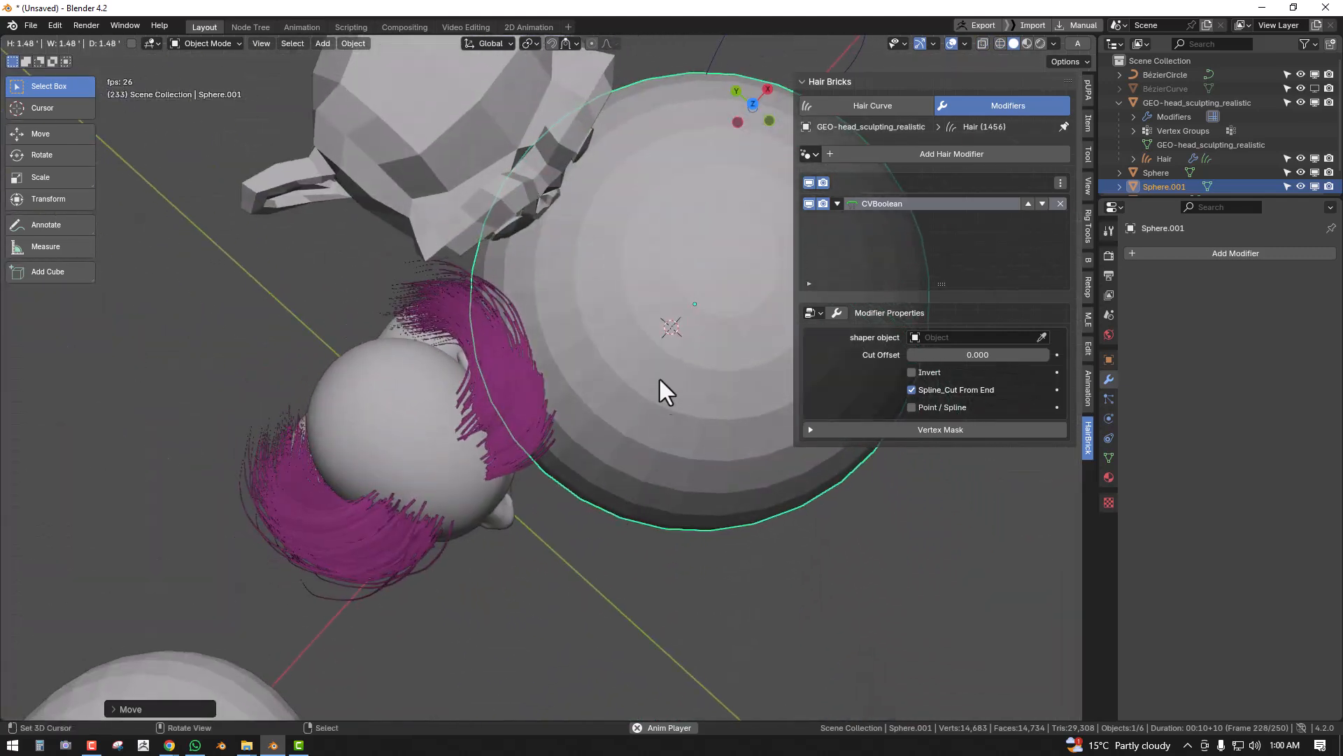
{"action": "key", "text": "g"}
{"action": "left_click", "coordinate": [565, 297]}
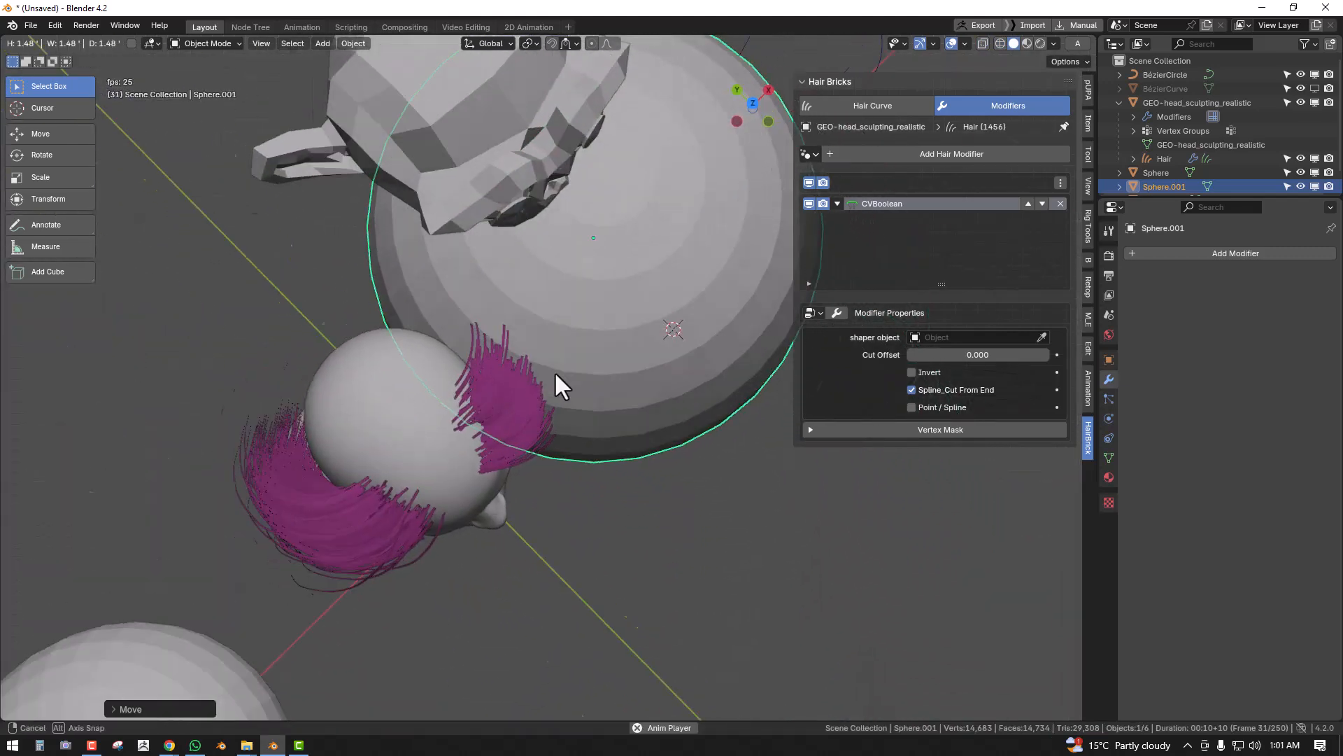
{"action": "middle_click_drag", "start_coordinate": [572, 383], "coordinate": [507, 294]}
{"action": "left_click", "coordinate": [491, 325]}
{"action": "left_click", "coordinate": [640, 359]}
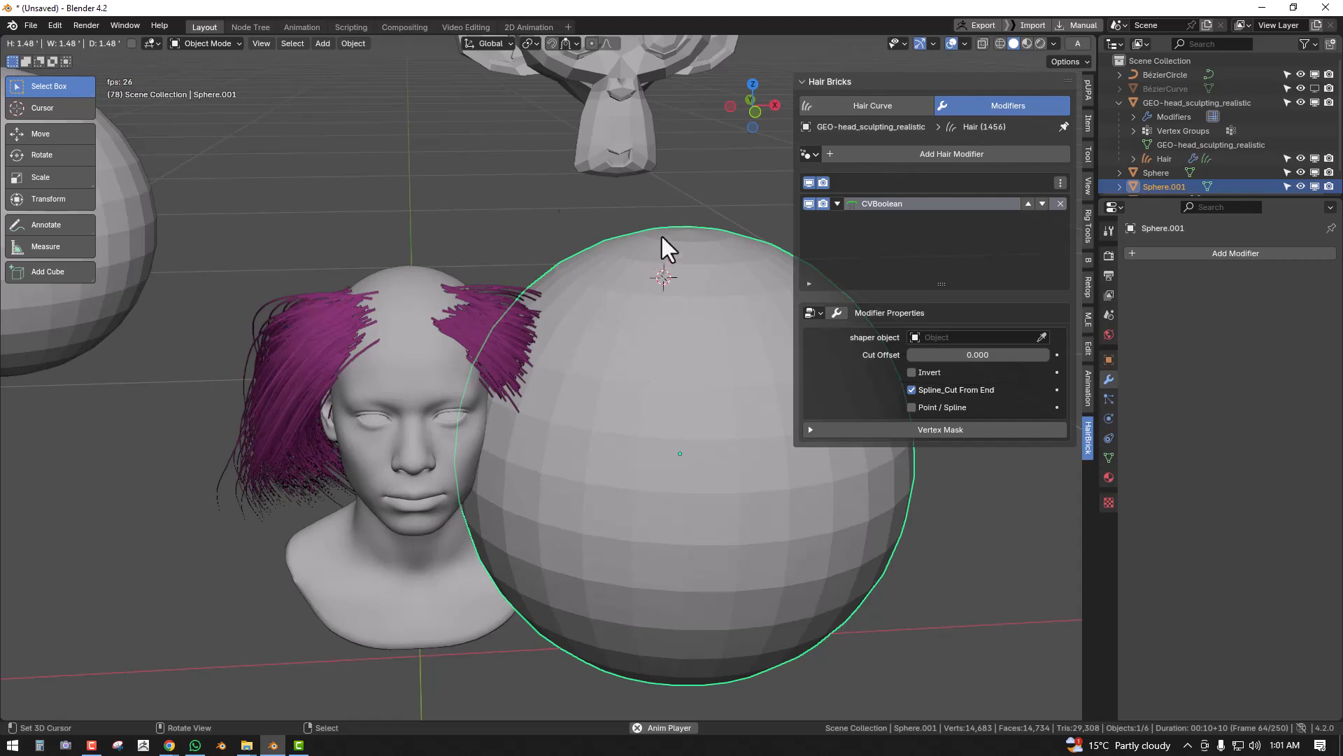
- Display the new sphere as bounds and assign it as the shaper object of the Hair's CVBoolean modifier
{"action": "key", "text": "d"}
{"action": "left_click", "coordinate": [643, 233]}
{"action": "middle_click_drag", "start_coordinate": [571, 333], "coordinate": [556, 309]}
{"action": "right_click", "coordinate": [536, 336]}
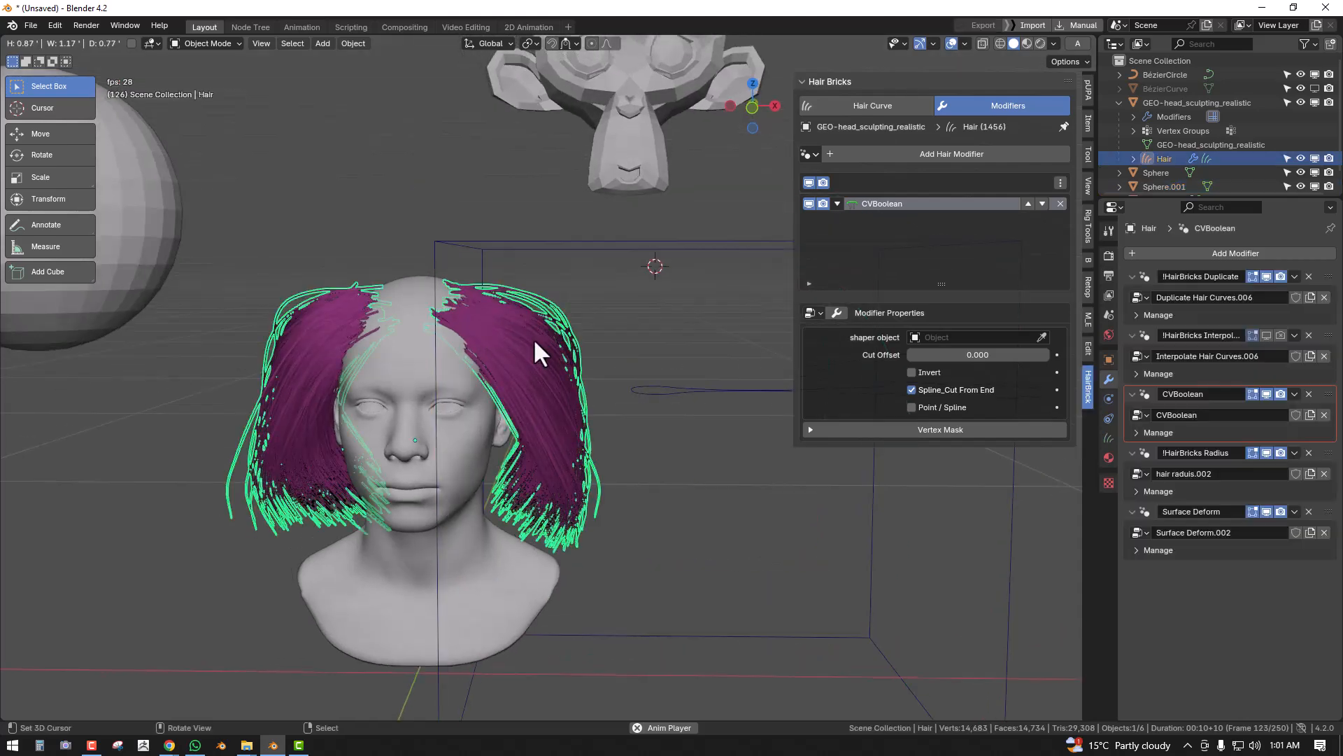
{"action": "left_click", "coordinate": [1042, 338]}
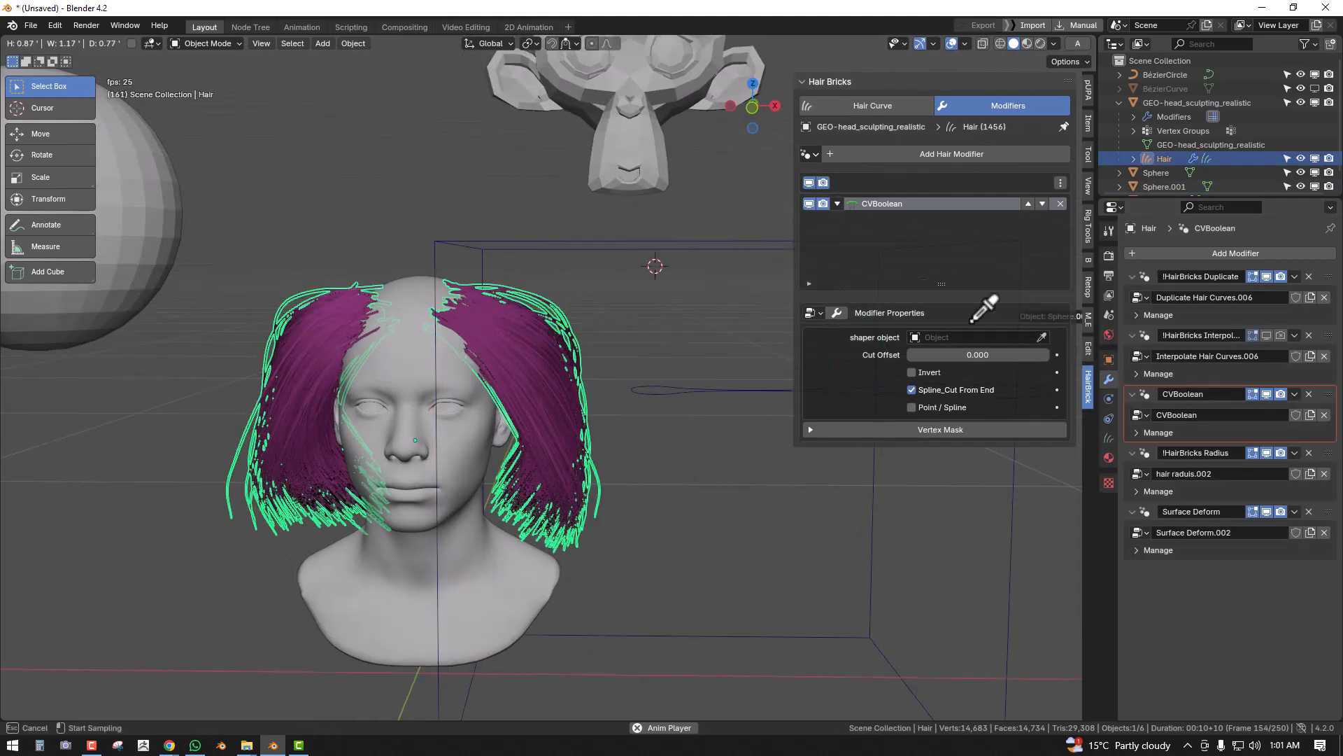
{"action": "left_click", "coordinate": [597, 233]}
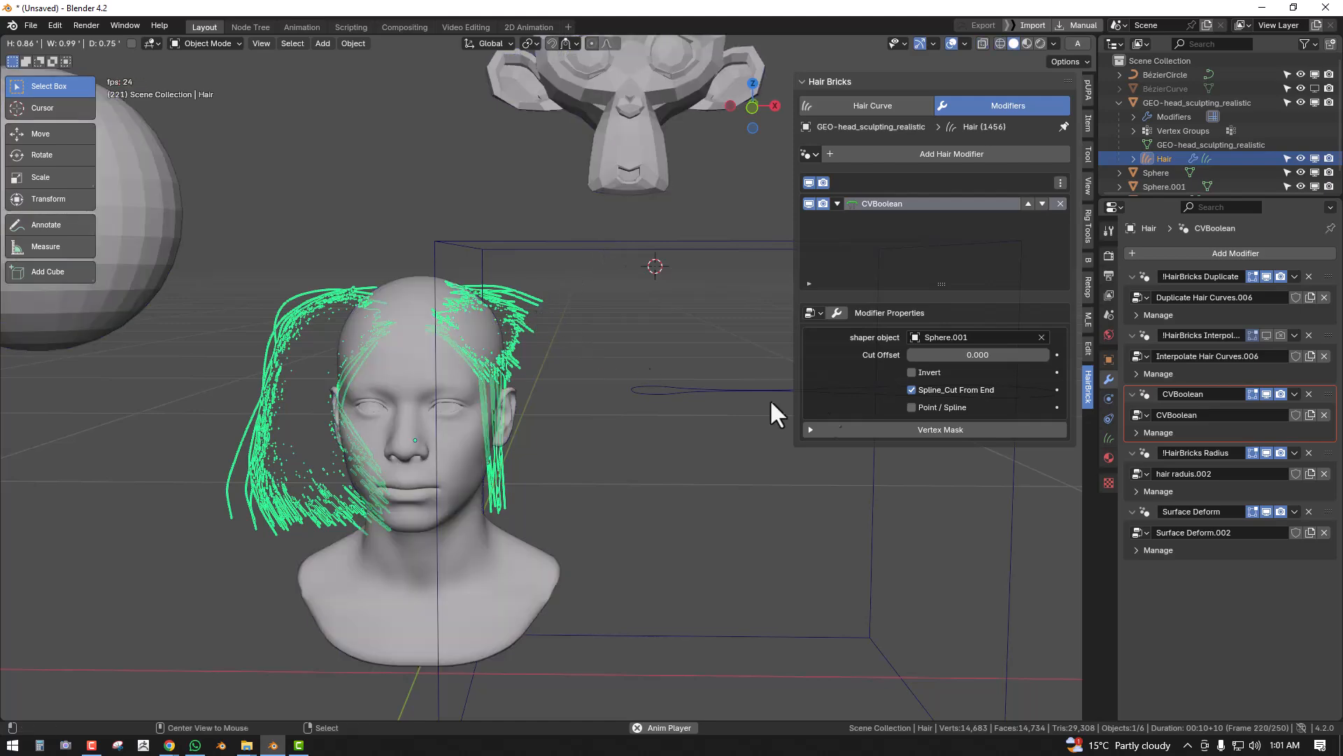
- Try CVBoolean's Invert and Point / Spline options, turn off Spline_Cut From End, and leave only Invert enabled
{"action": "left_click", "coordinate": [934, 372]}
{"action": "left_click", "coordinate": [933, 372]}
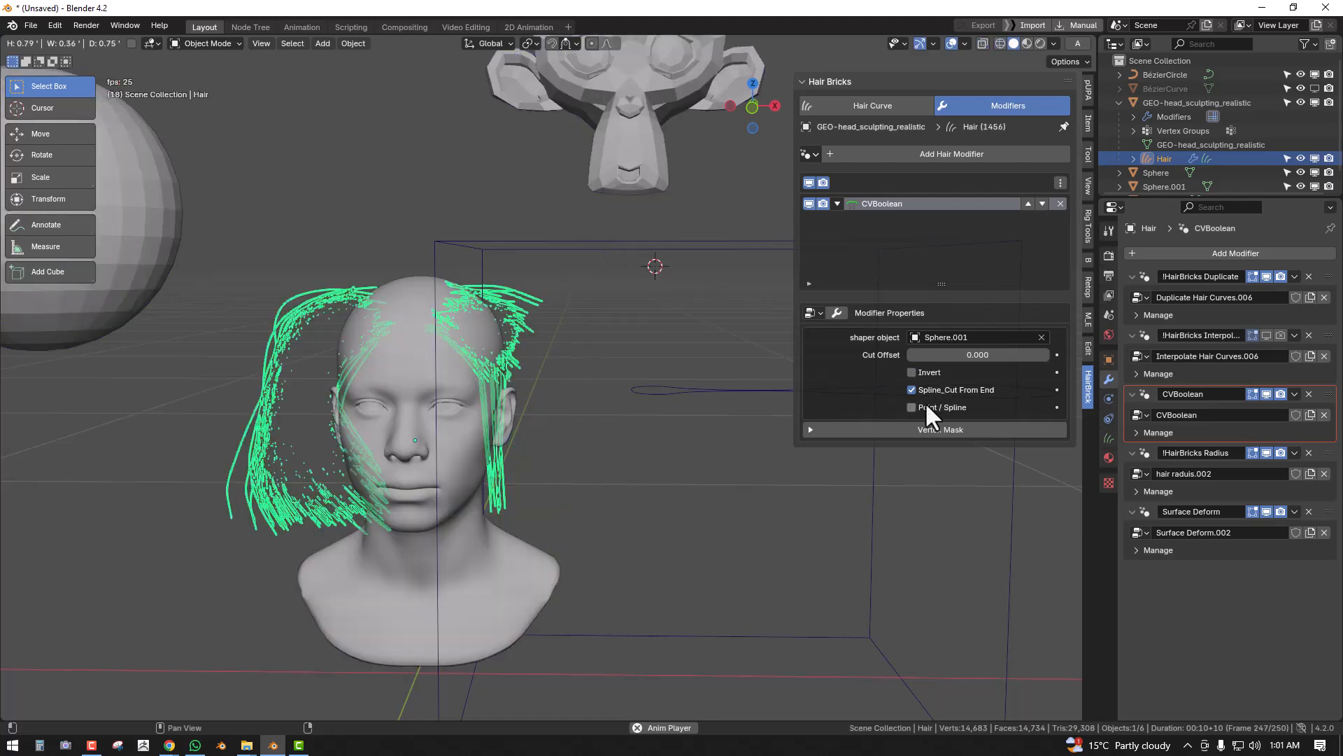
{"action": "left_click", "coordinate": [928, 406]}
{"action": "mouse_move", "coordinate": [442, 326]}
{"action": "middle_mouse_down"}
{"action": "mouse_move", "coordinate": [407, 330]}
{"action": "mouse_move", "coordinate": [452, 324]}
{"action": "mouse_move", "coordinate": [433, 336]}
{"action": "middle_mouse_up"}
{"action": "key", "text": "alt+a"}
{"action": "left_click", "coordinate": [935, 408]}
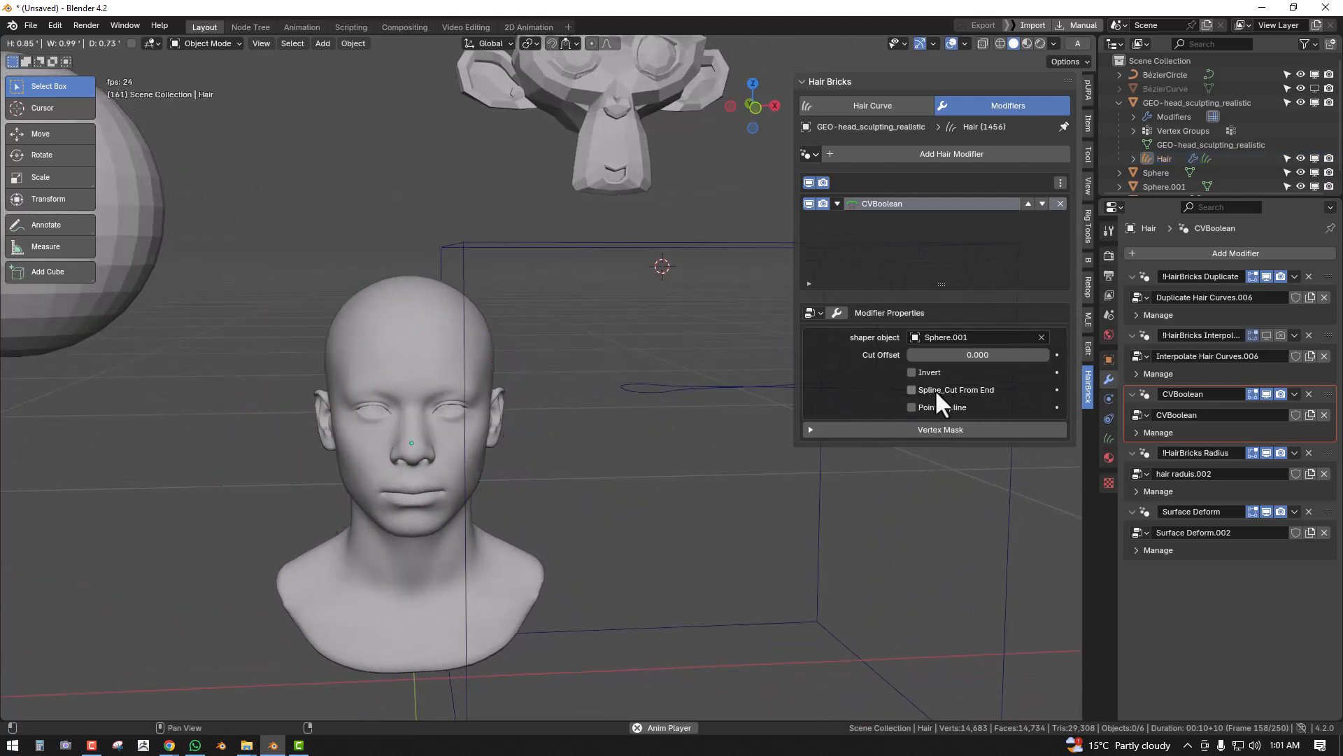
{"action": "left_click", "coordinate": [912, 373]}
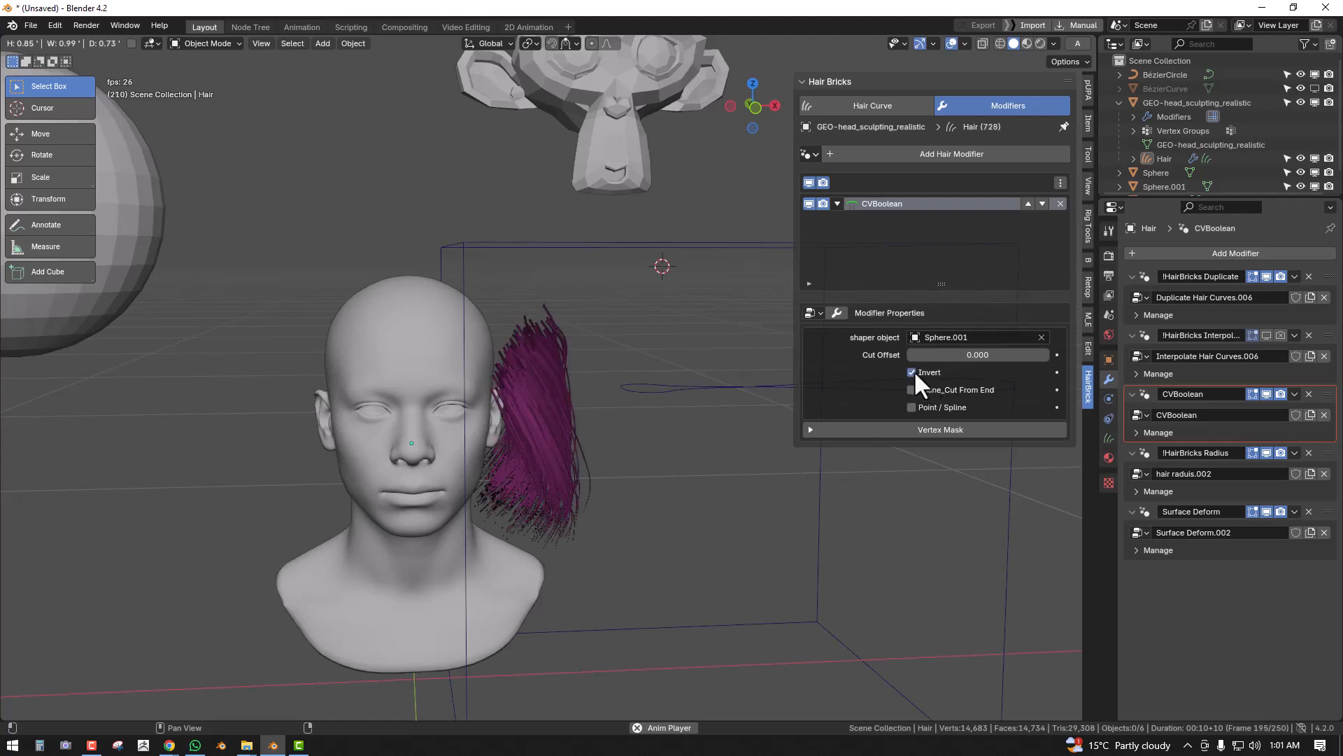
- Try CVBoolean with Point / Spline and Spline_Cut From End enabled, Invert off, and a Cut Offset of 1.700
{"action": "left_click", "coordinate": [912, 407]}
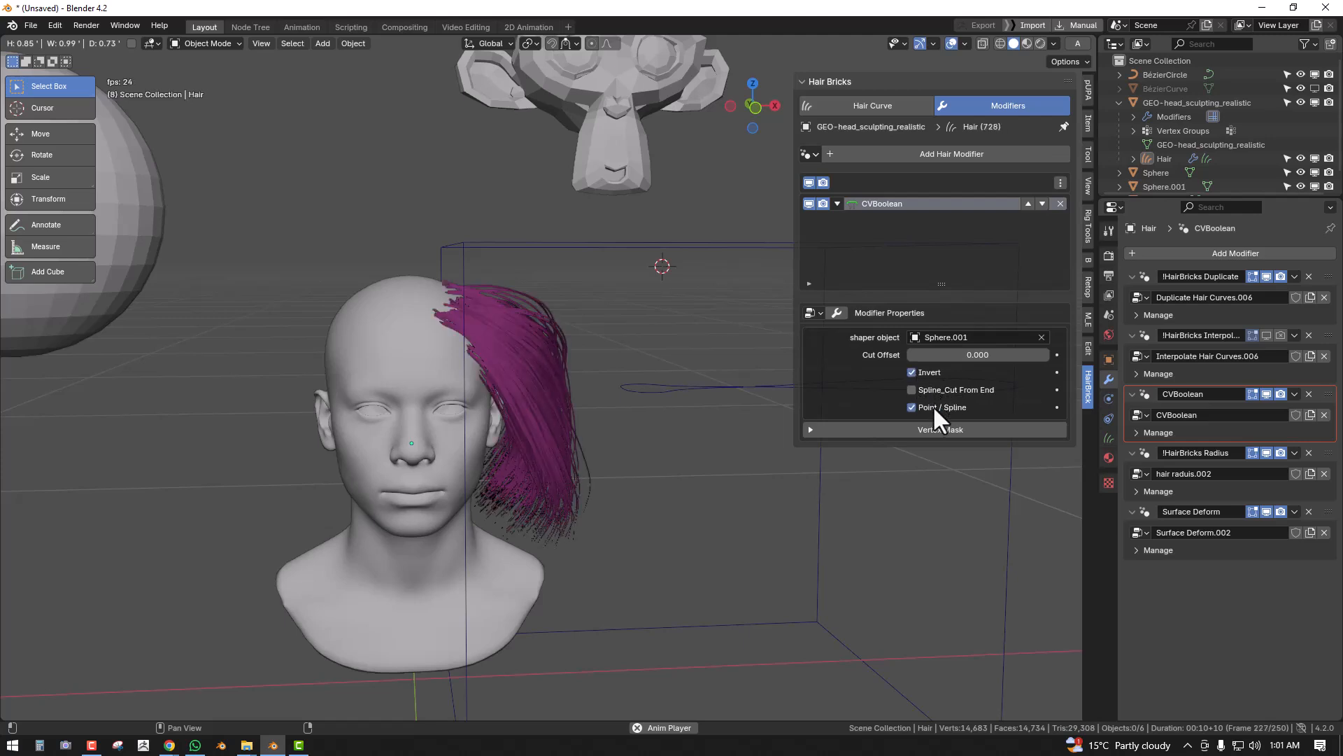
{"action": "mouse_move", "coordinate": [973, 355]}
{"action": "left_mouse_down"}
{"action": "mouse_move", "coordinate": [1021, 355]}
{"action": "mouse_move", "coordinate": [980, 355]}
{"action": "left_mouse_up"}
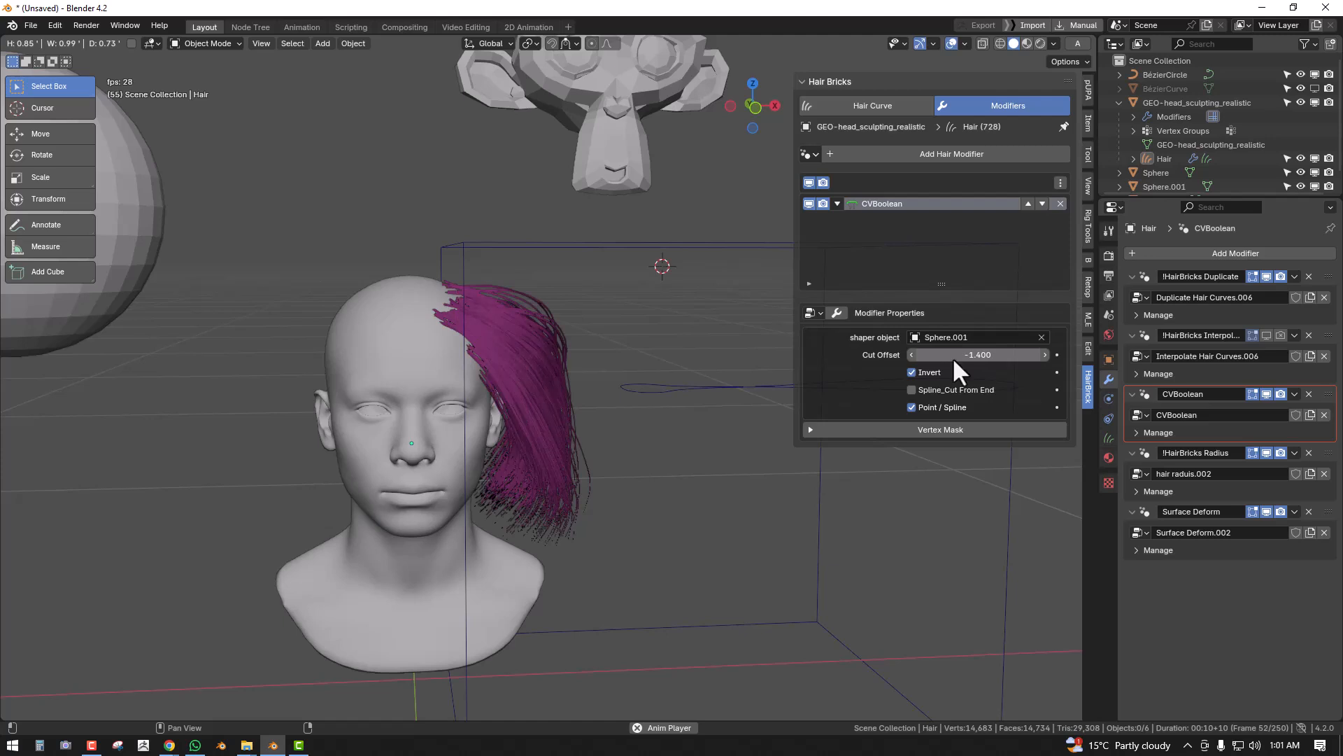
{"action": "left_click", "coordinate": [935, 376]}
{"action": "middle_click_drag", "start_coordinate": [472, 393], "coordinate": [466, 382]}
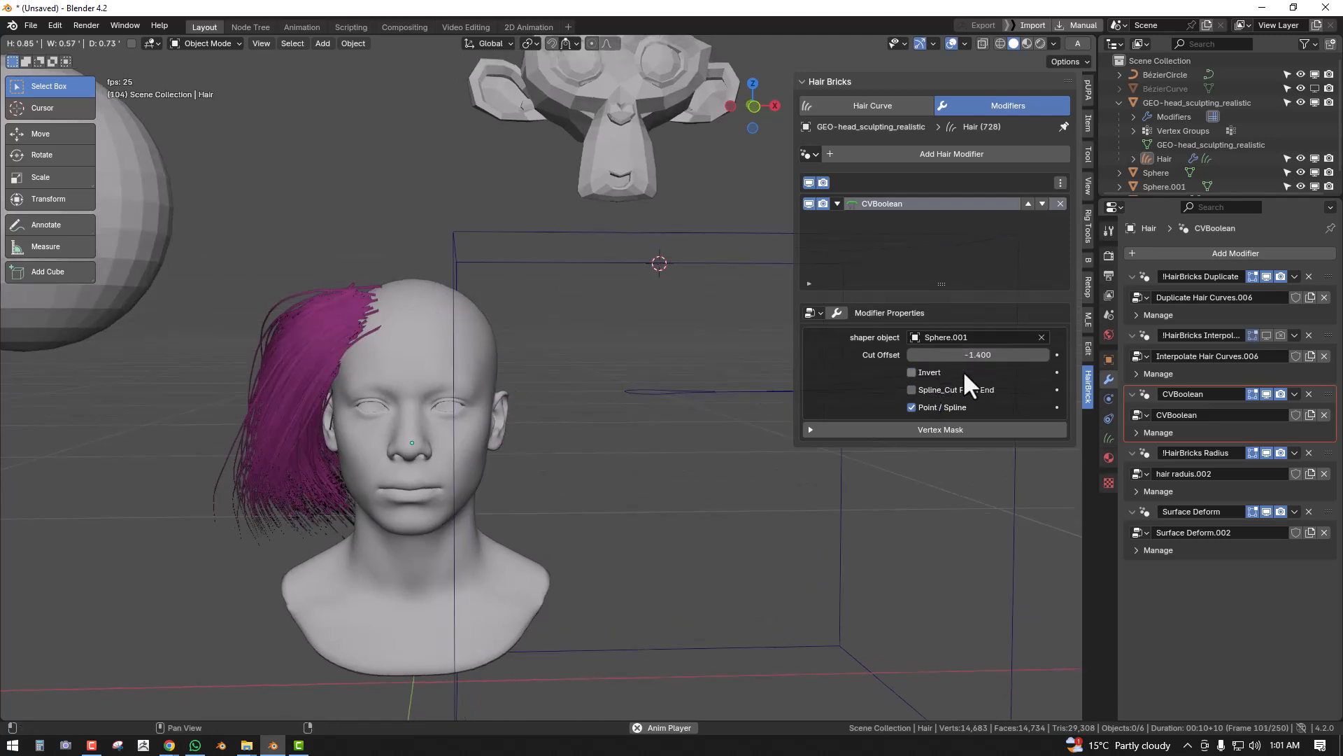
{"action": "left_click", "coordinate": [946, 389]}
{"action": "left_click_drag", "start_coordinate": [976, 355], "coordinate": [1025, 355]}
{"action": "left_click", "coordinate": [946, 389]}
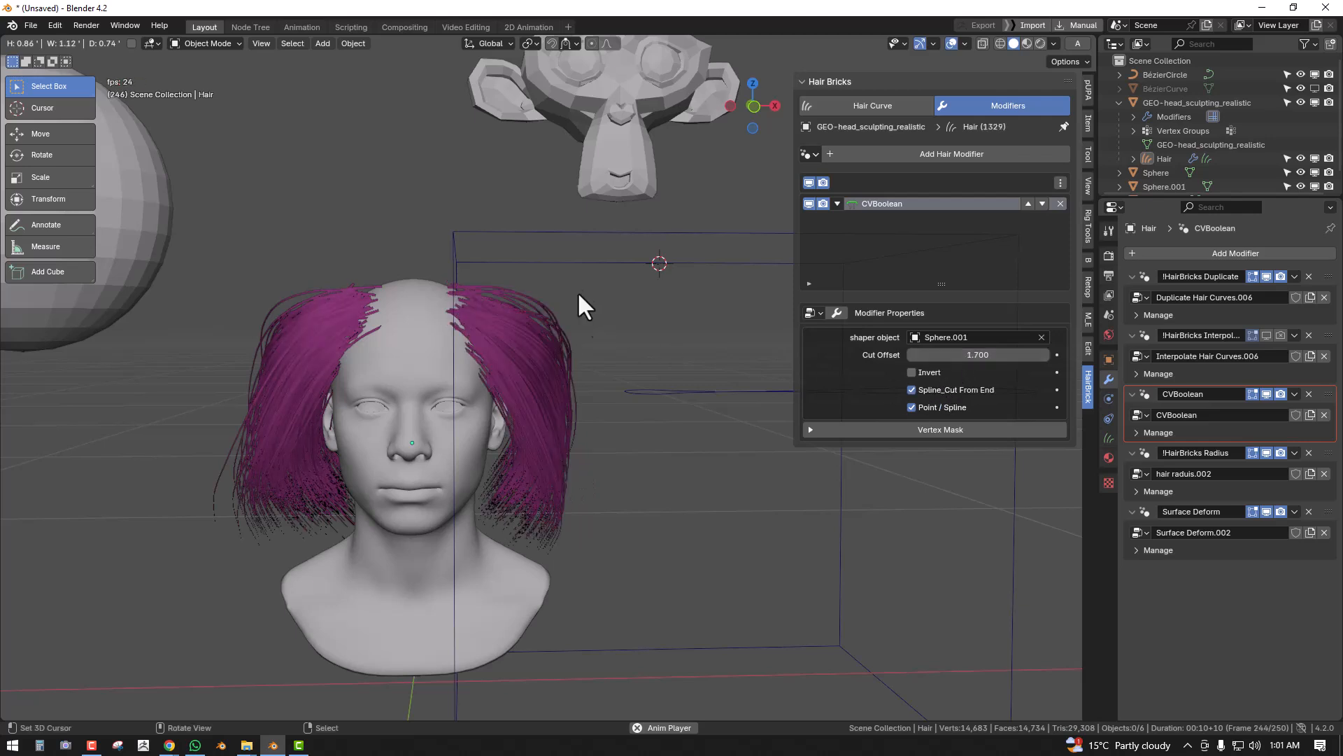
- Nudge the cutter sphere, then turn off Spline_Cut From End and Point / Spline in the Hair's CVBoolean modifier
{"action": "left_click", "coordinate": [597, 265]}
{"action": "key", "text": "g"}
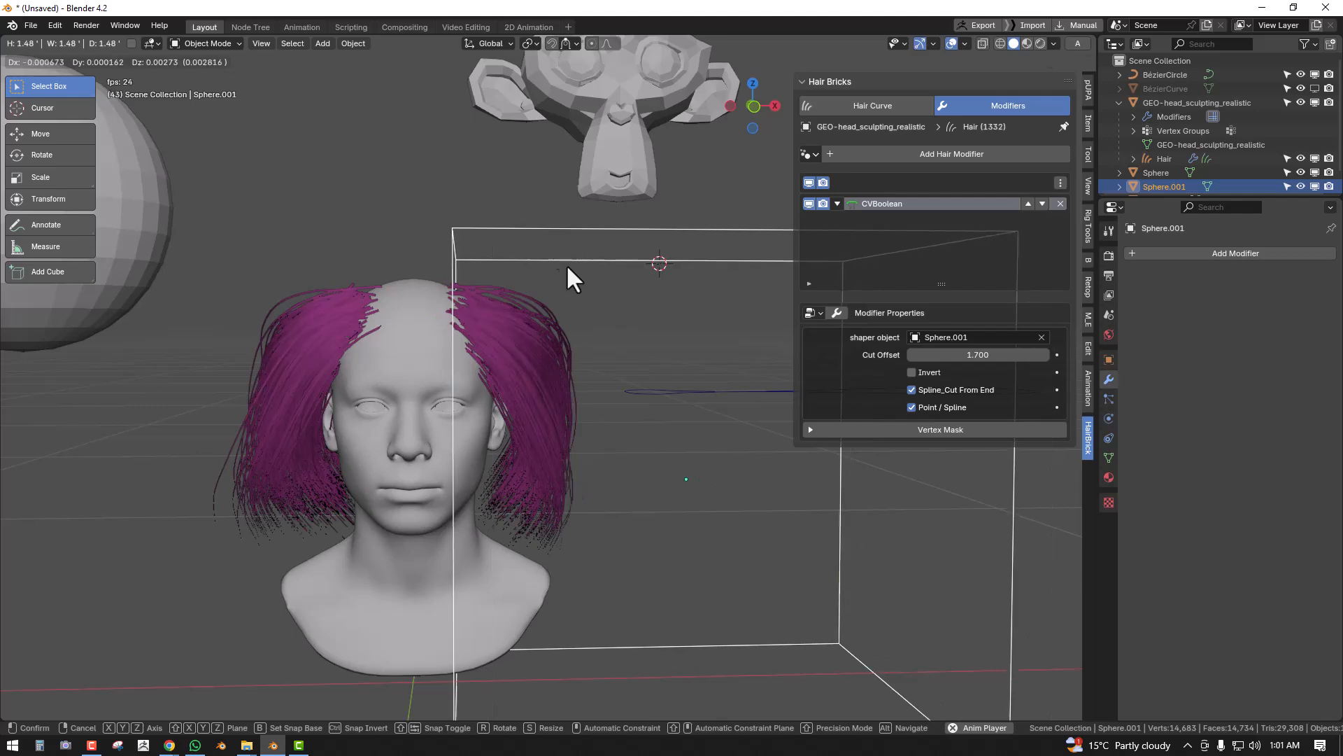
{"action": "left_click", "coordinate": [539, 322]}
{"action": "left_click", "coordinate": [518, 375]}
{"action": "left_click", "coordinate": [958, 390]}
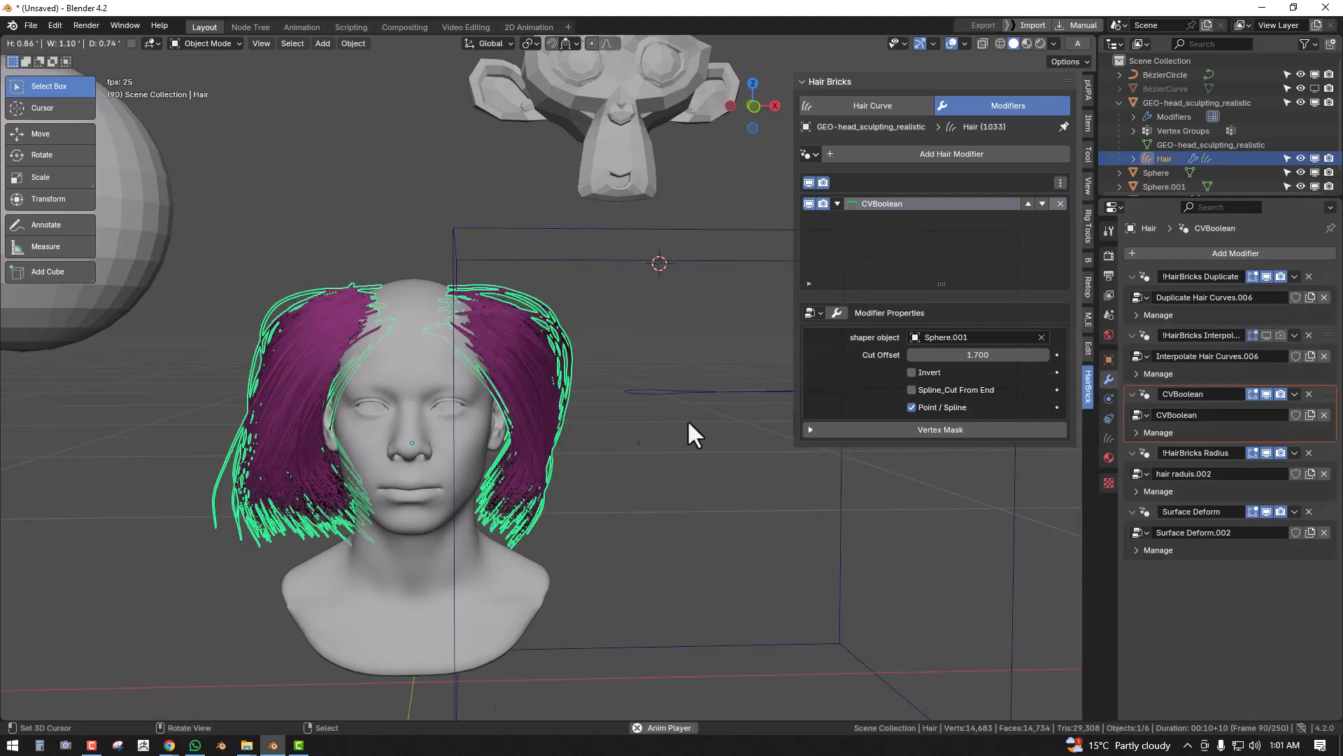
{"action": "middle_click_drag", "start_coordinate": [794, 410], "coordinate": [611, 414]}
{"action": "left_click", "coordinate": [951, 407]}
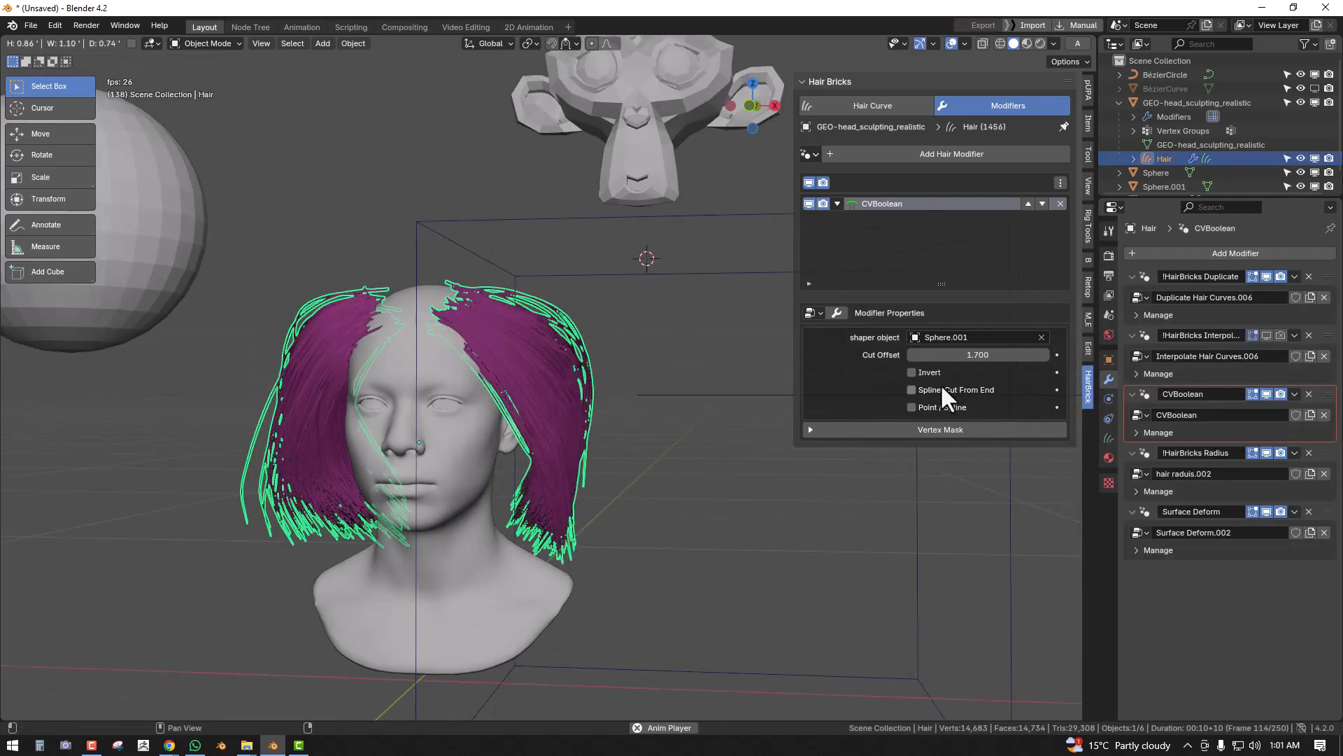
- Delete the Hair's CVBoolean modifier and add a fresh CVBoolean from the Operations modifiers
{"action": "left_click", "coordinate": [1060, 204]}
{"action": "left_click", "coordinate": [976, 156]}
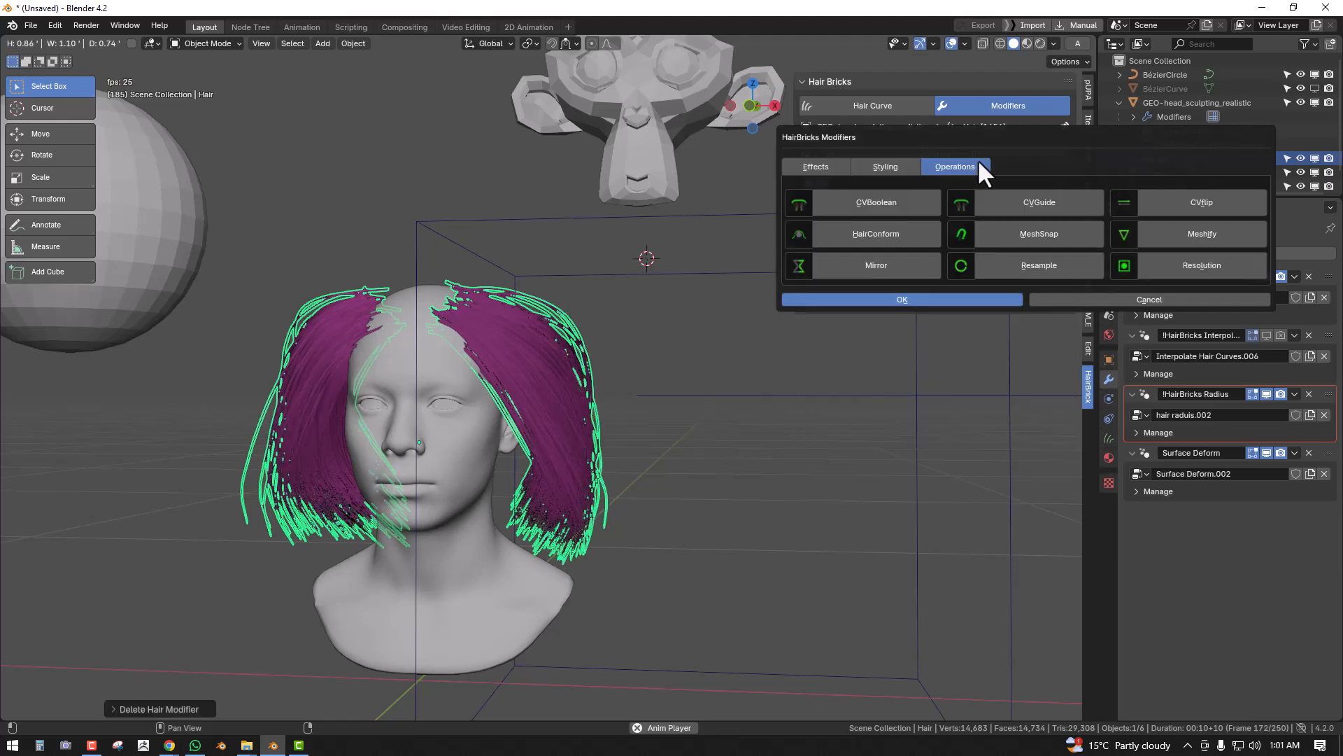
{"action": "left_click", "coordinate": [870, 200]}
{"action": "left_click", "coordinate": [955, 303]}
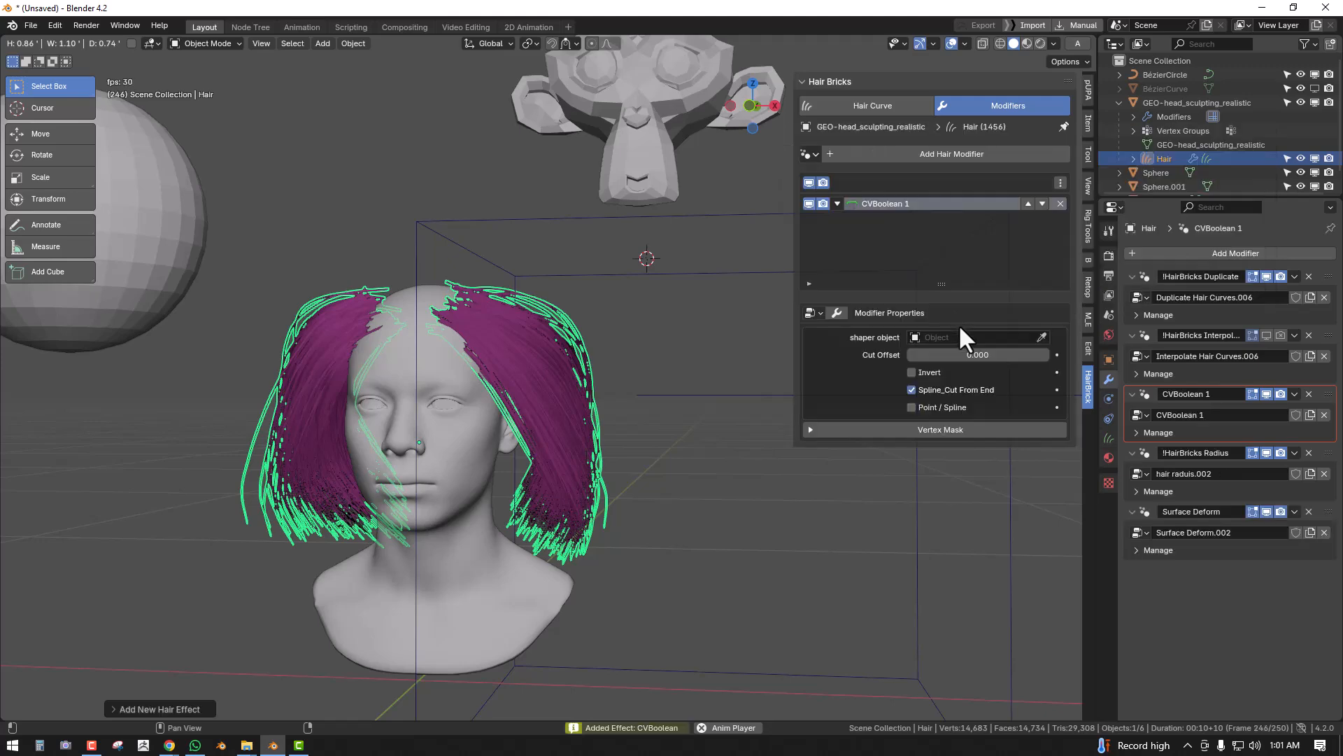
- Apply the rotation and scale of the cutter sphere beside the head
{"action": "left_click", "coordinate": [668, 273]}
{"action": "key", "text": "ctrl+a"}
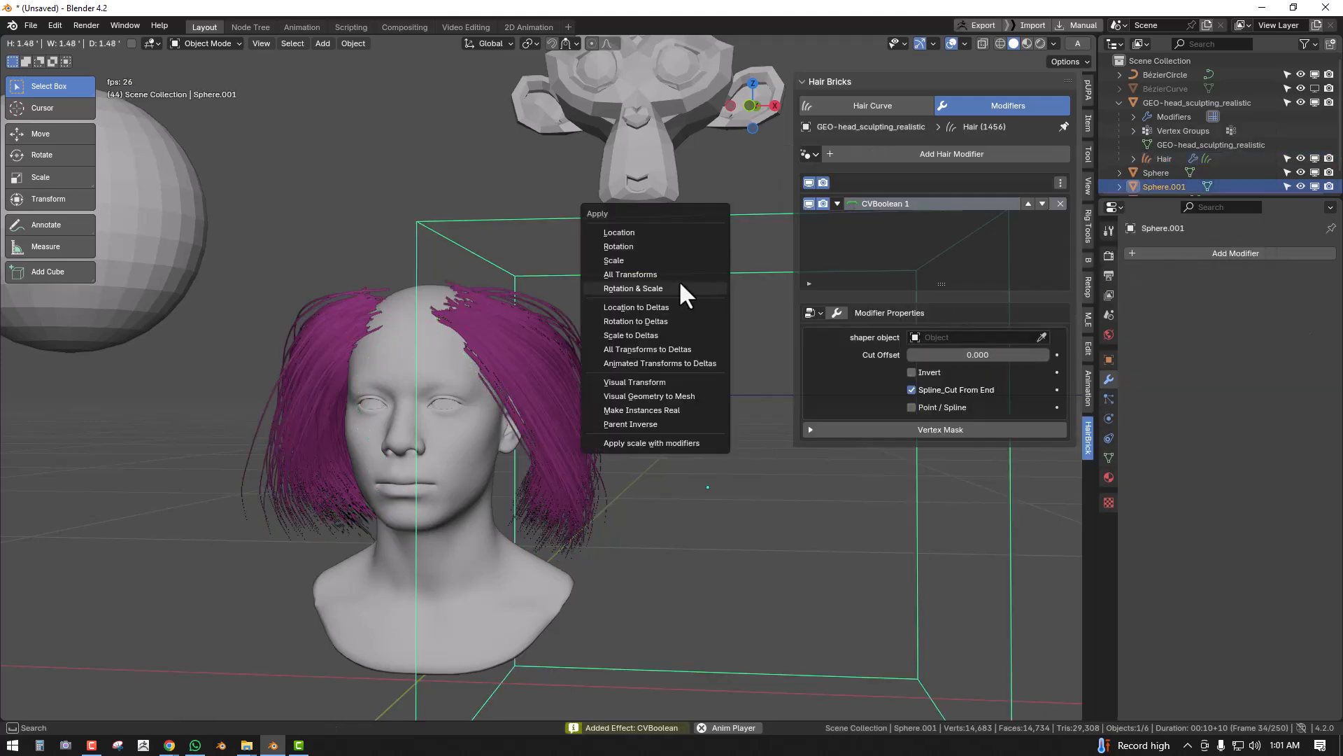
{"action": "left_click", "coordinate": [680, 284]}
{"action": "key", "text": "q"}
{"action": "left_click", "coordinate": [652, 268]}
- Assign the cutter sphere as the new CVBoolean's shaper object and set Cut Offset to 1
{"action": "left_click", "coordinate": [1042, 337]}
{"action": "left_click", "coordinate": [629, 213]}
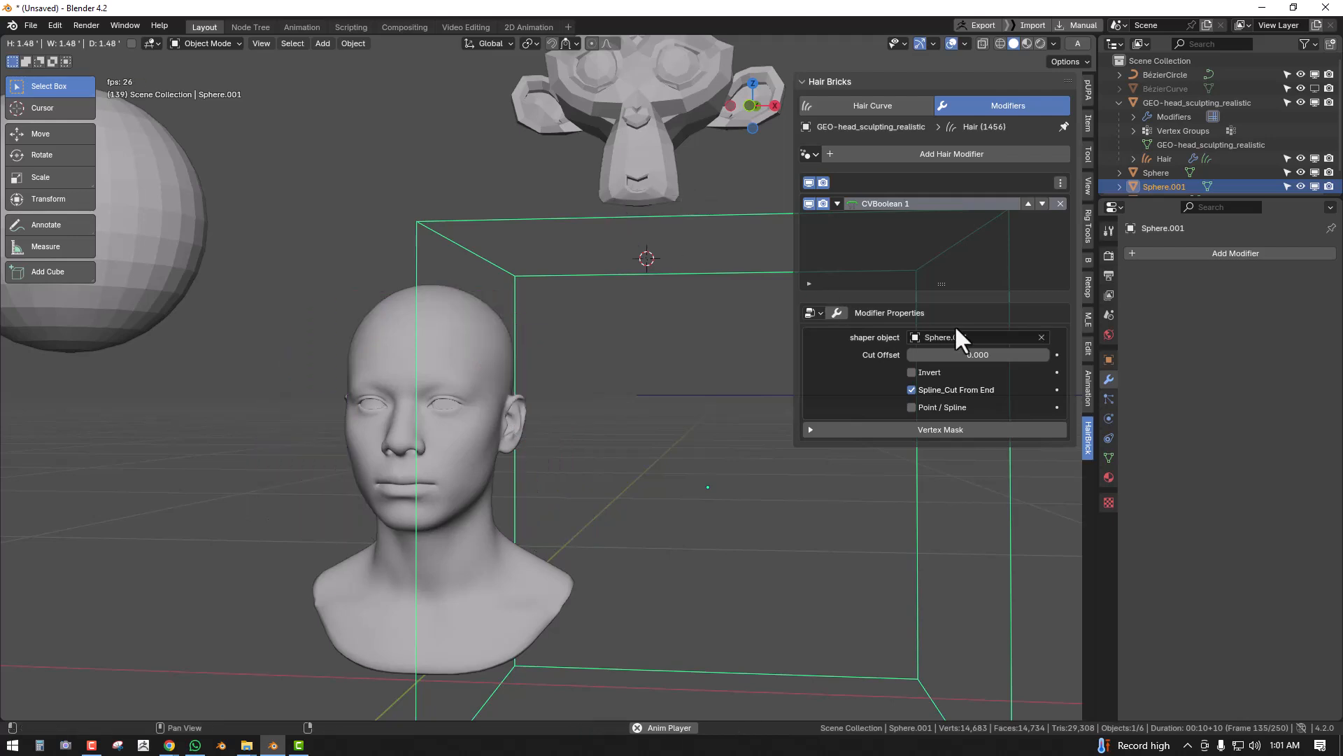
{"action": "double_click", "coordinate": [979, 357]}
{"action": "type", "text": "1"}
{"action": "key", "text": "Return"}
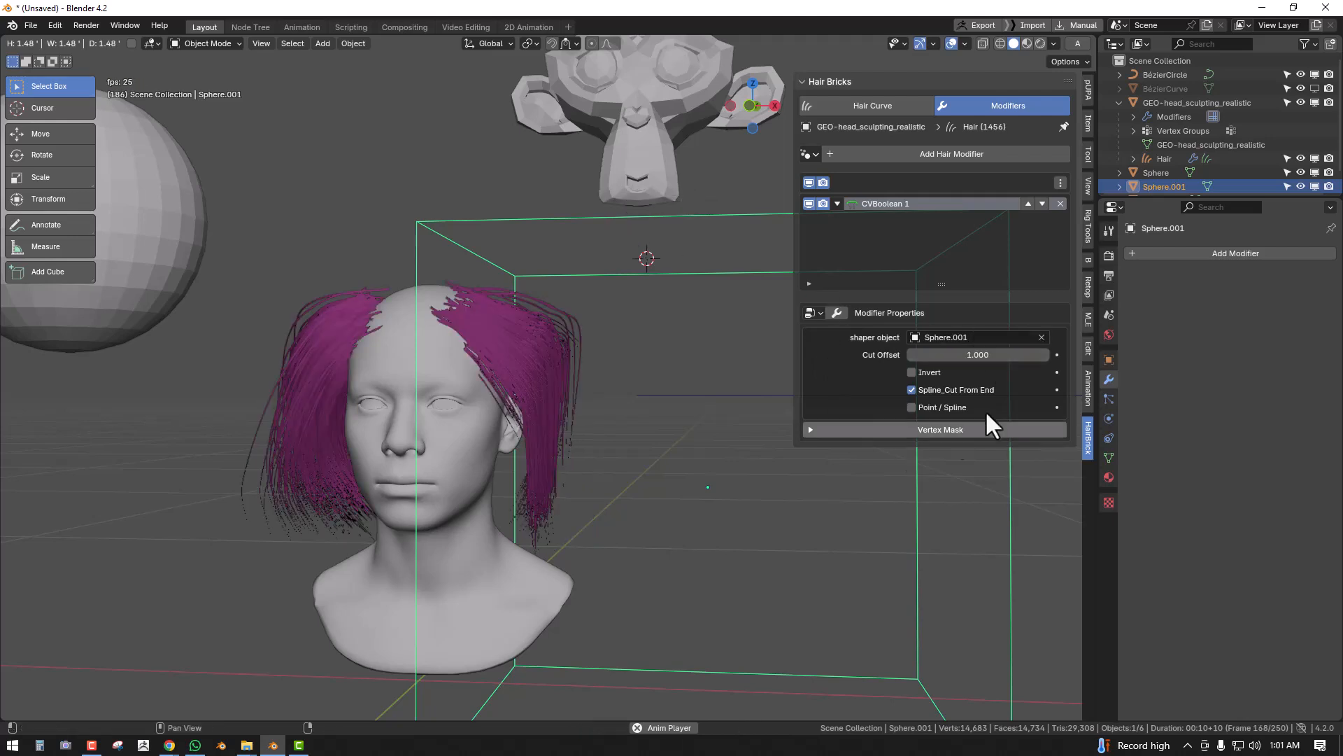
- Move the cutter sphere closer to the head and rotate it in view to test how it cuts the hair
{"action": "key", "text": "g"}
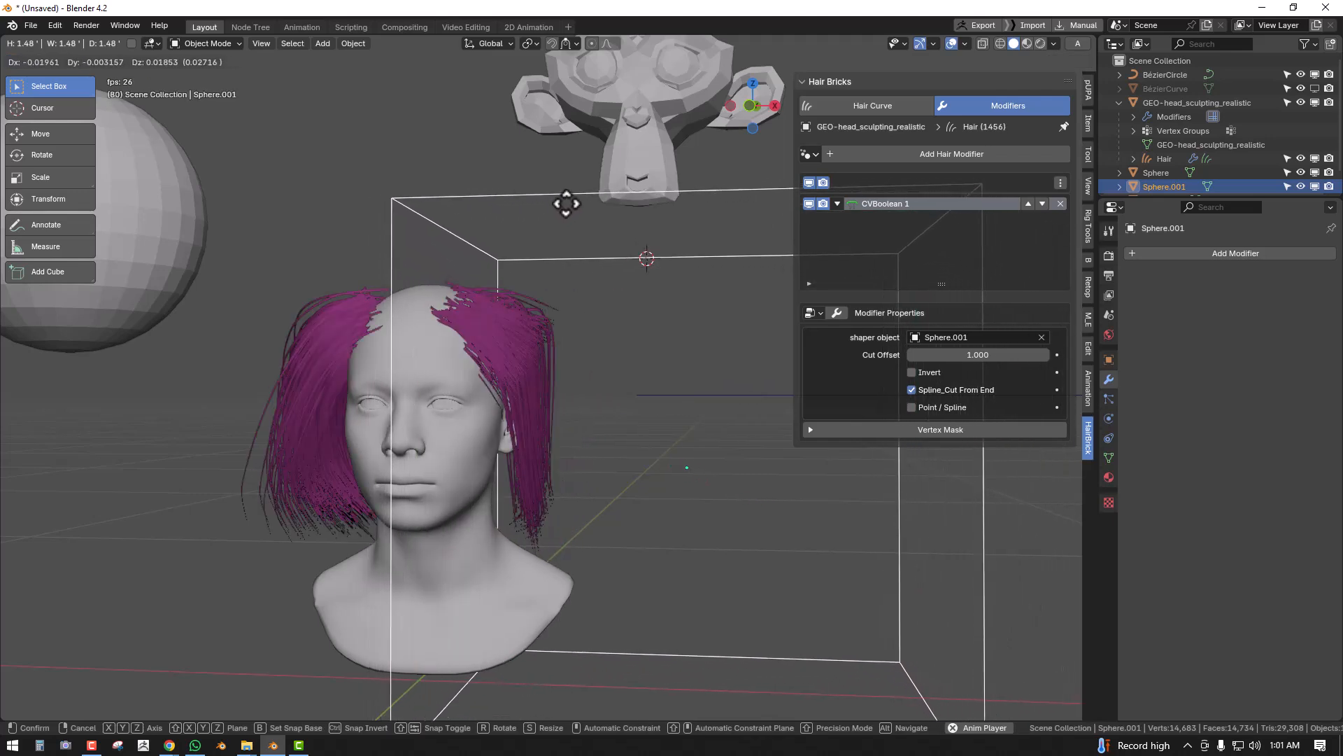
{"action": "left_click", "coordinate": [564, 316]}
{"action": "middle_click_drag", "start_coordinate": [564, 316], "coordinate": [459, 382]}
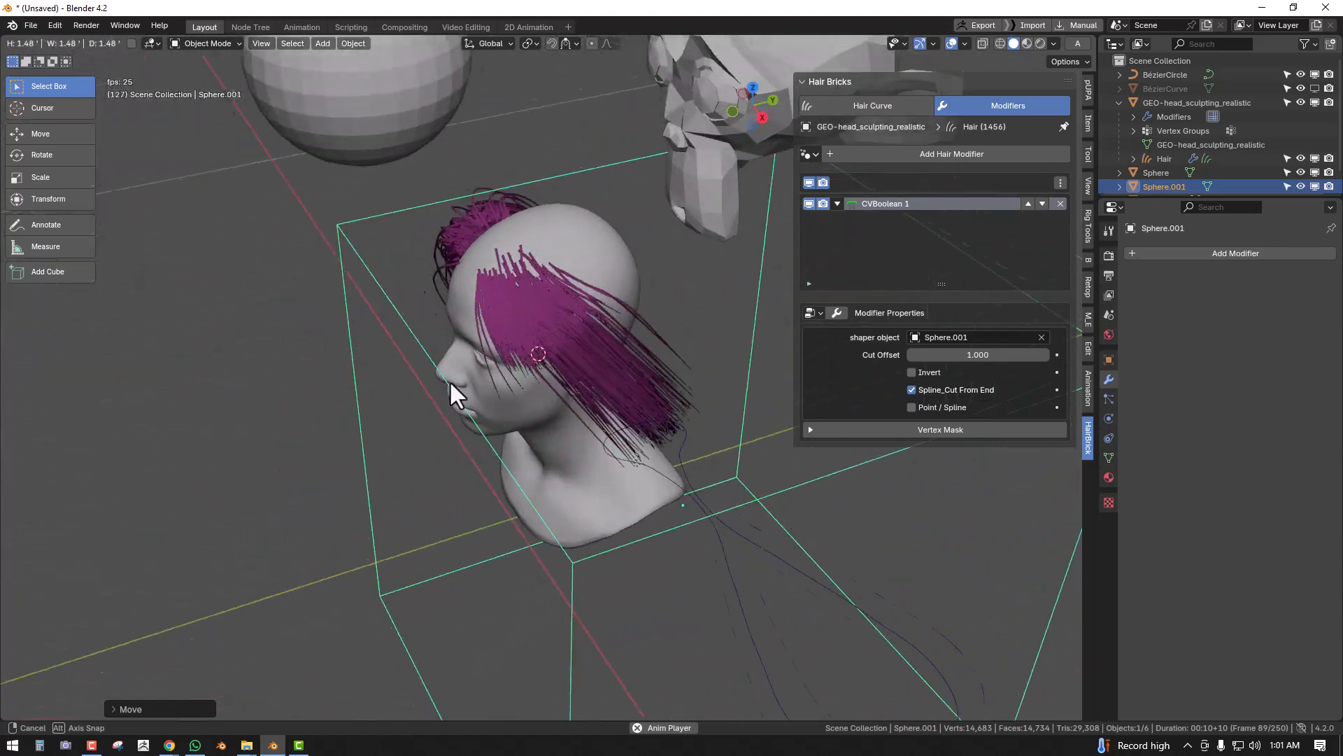
{"action": "key", "text": "KP_1"}
{"action": "key", "text": "r"}
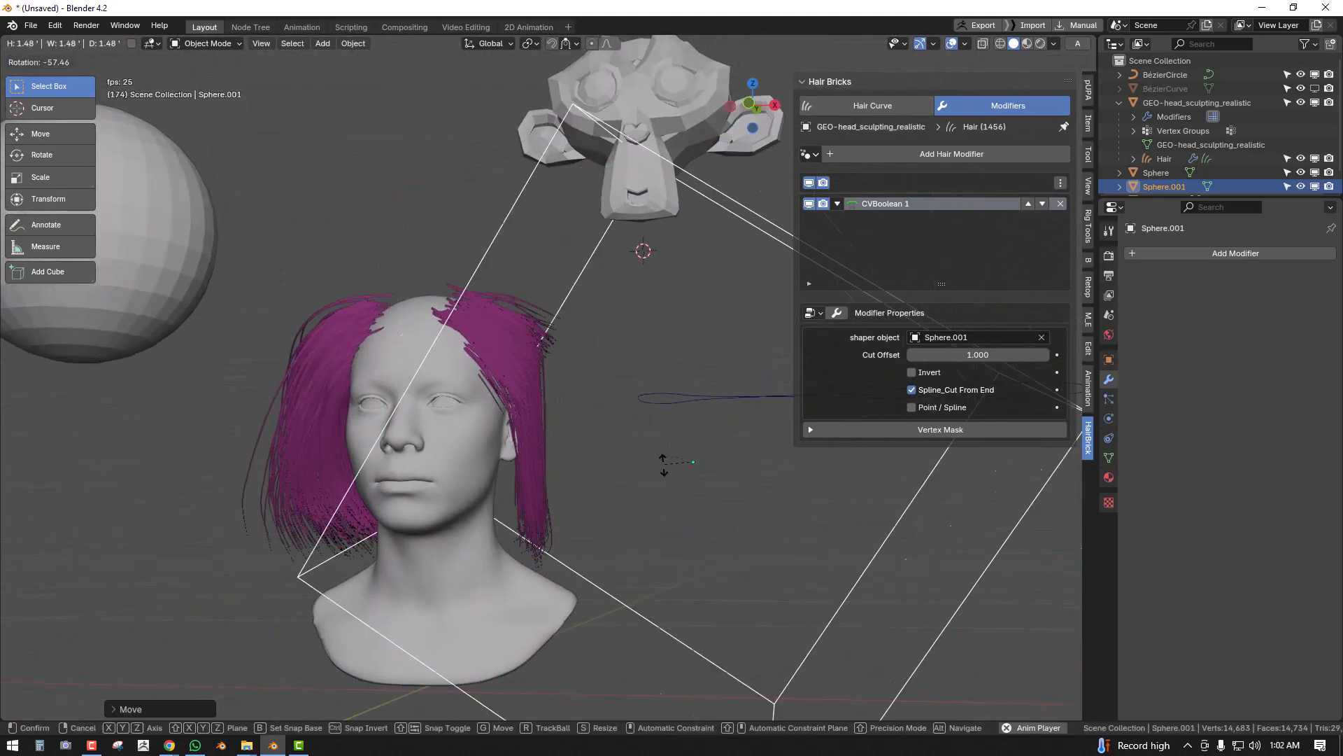
{"action": "left_click", "coordinate": [737, 462]}
{"action": "key", "text": "g"}
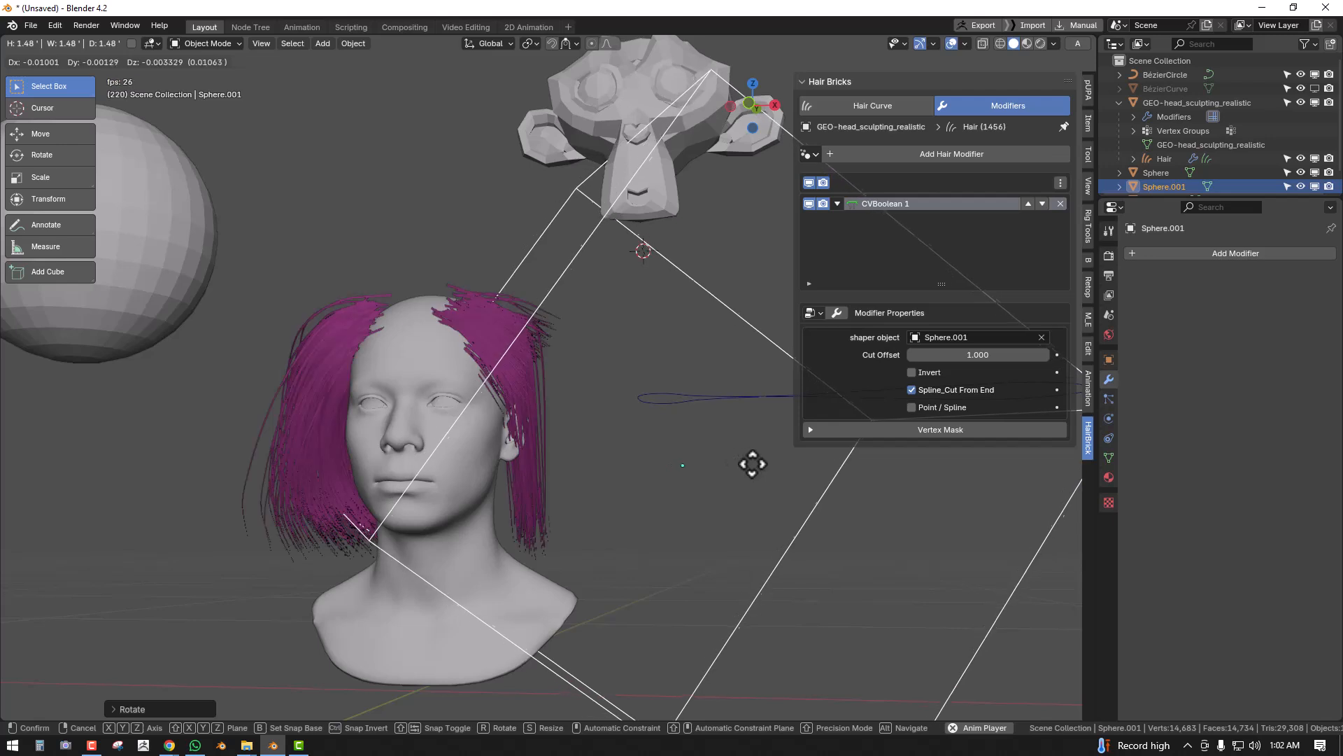
{"action": "left_click", "coordinate": [752, 463]}
- Set the CVBoolean's Cut Offset to 0.940 and enable Invert, checking the cut from the front
{"action": "left_click_drag", "start_coordinate": [978, 354], "coordinate": [965, 355]}
{"action": "left_click", "coordinate": [936, 371]}
{"action": "left_click", "coordinate": [912, 372]}
{"action": "left_click", "coordinate": [911, 372]}
{"action": "middle_click_drag", "start_coordinate": [402, 398], "coordinate": [401, 429]}
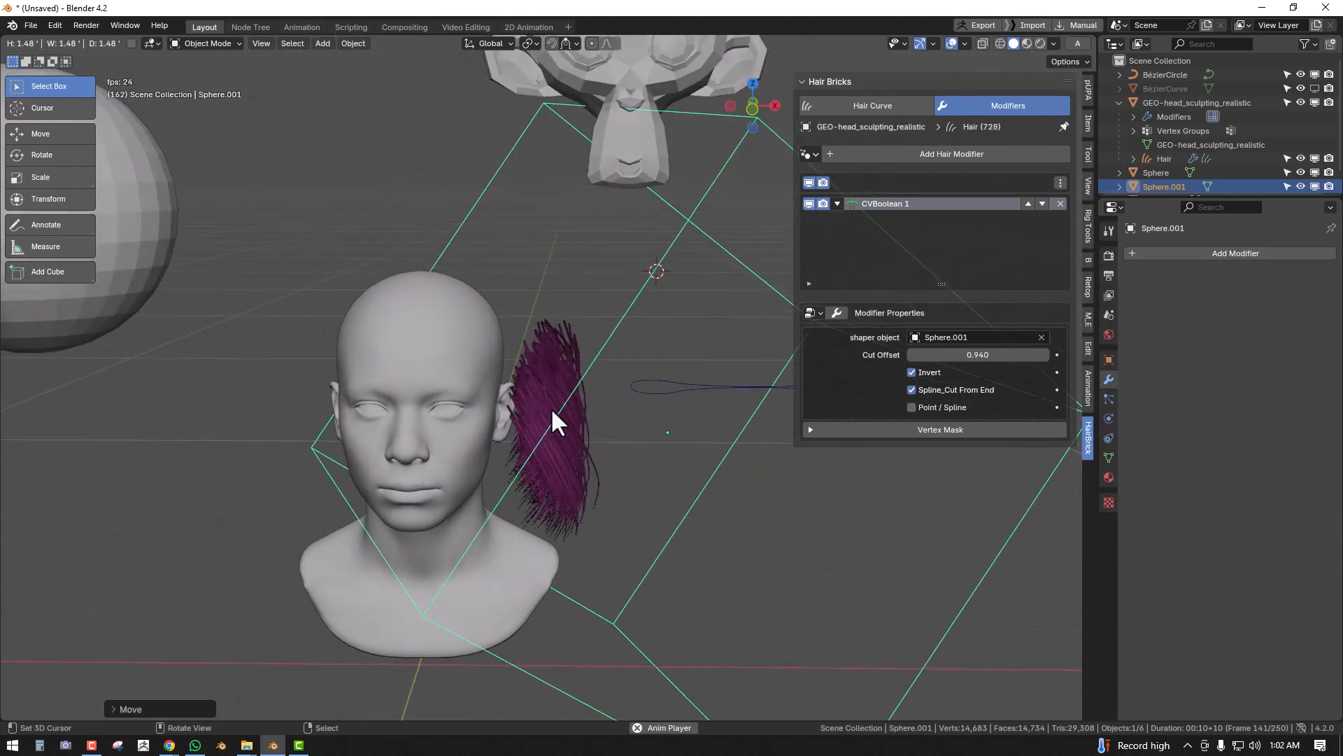
{"action": "key", "text": "KP_1"}
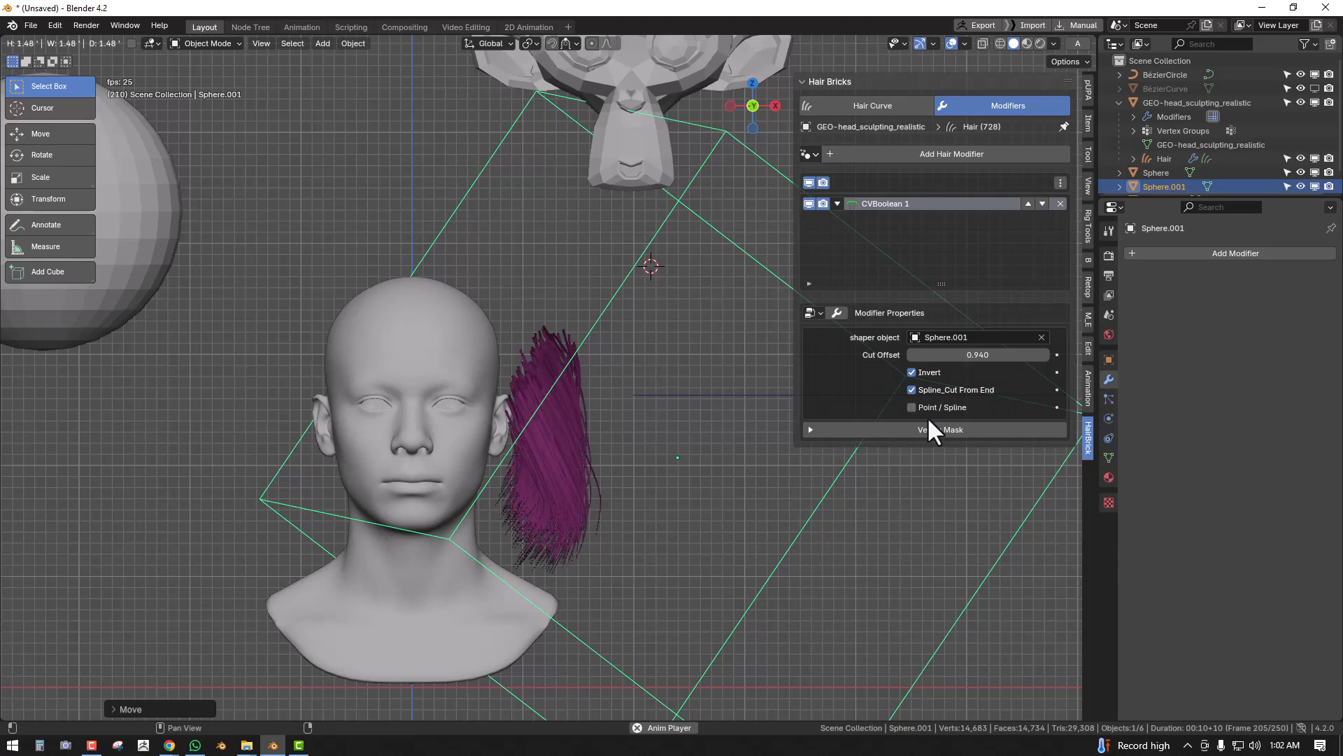
- Delete the CVBoolean modifier, review the Operations modifiers, and return to the Hair Curve settings
{"action": "left_click", "coordinate": [1061, 204]}
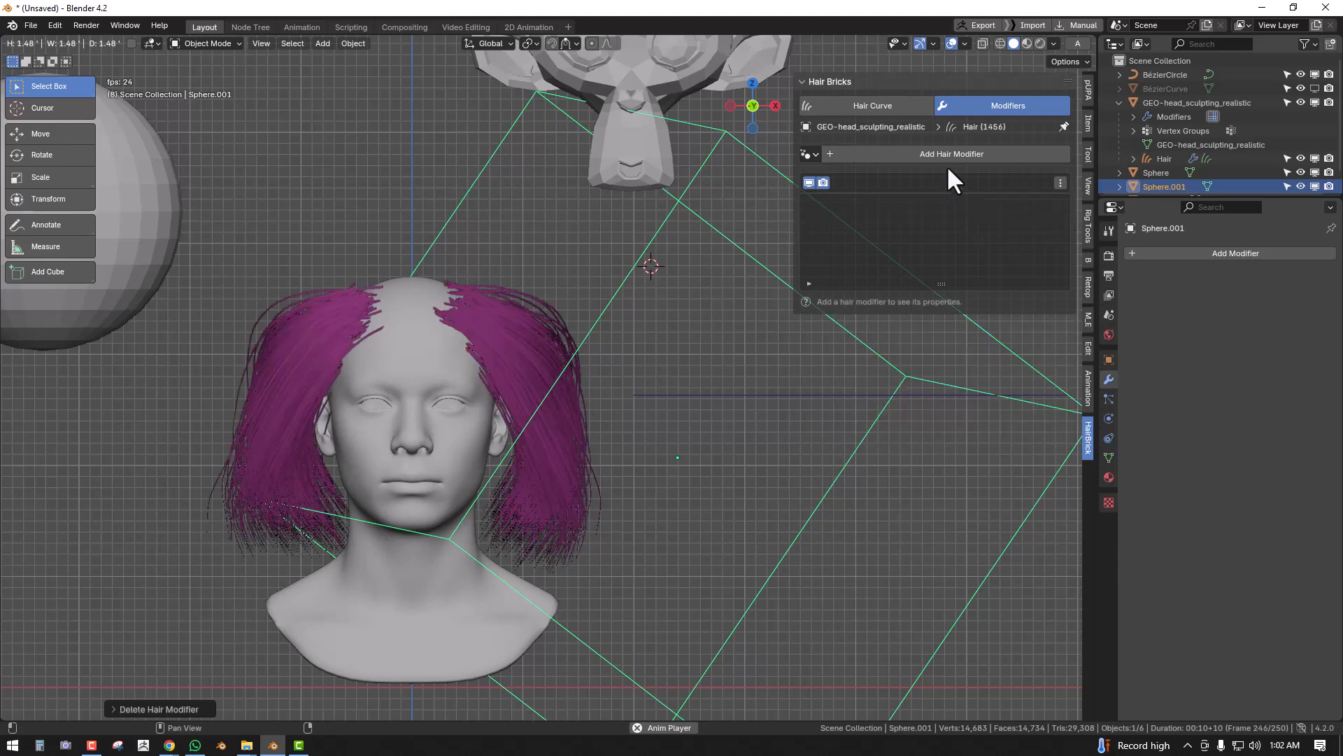
{"action": "left_click", "coordinate": [950, 158]}
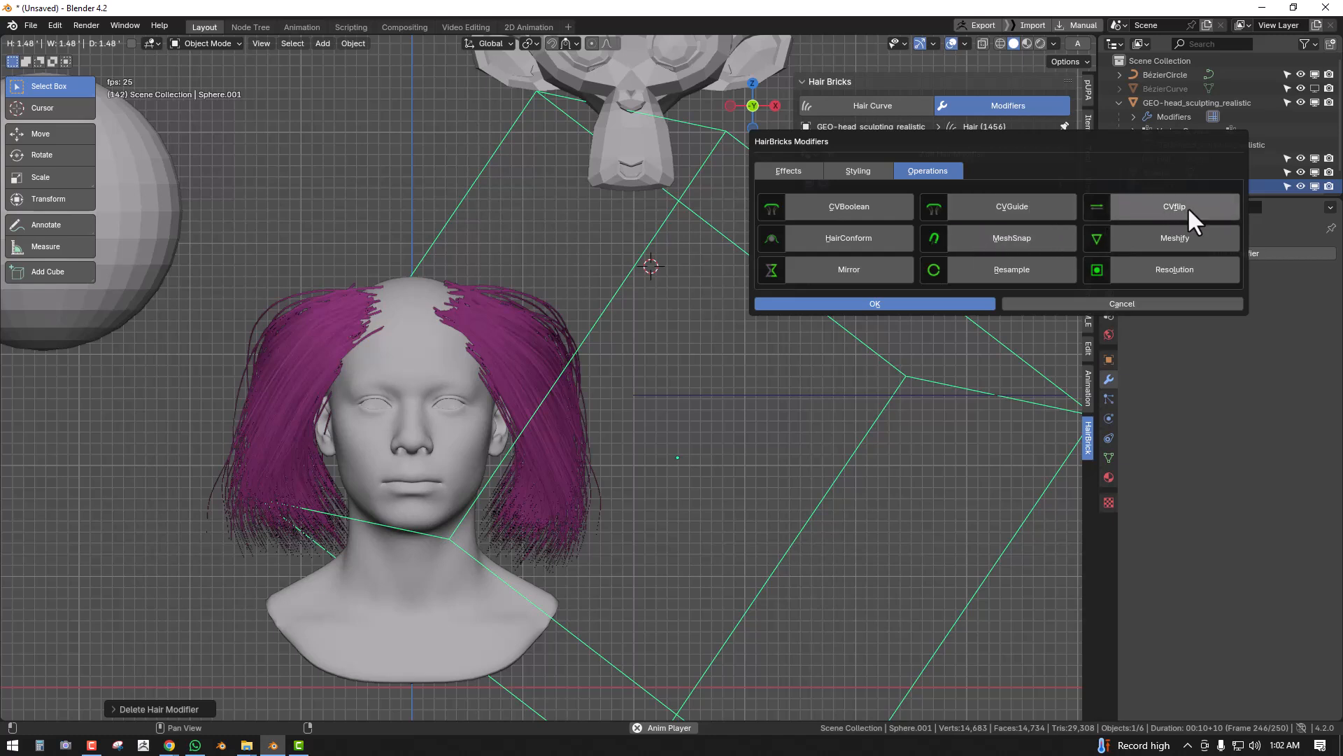
{"action": "scroll", "coordinate": [460, 301], "scroll_direction": "down", "scroll_amount": 3}
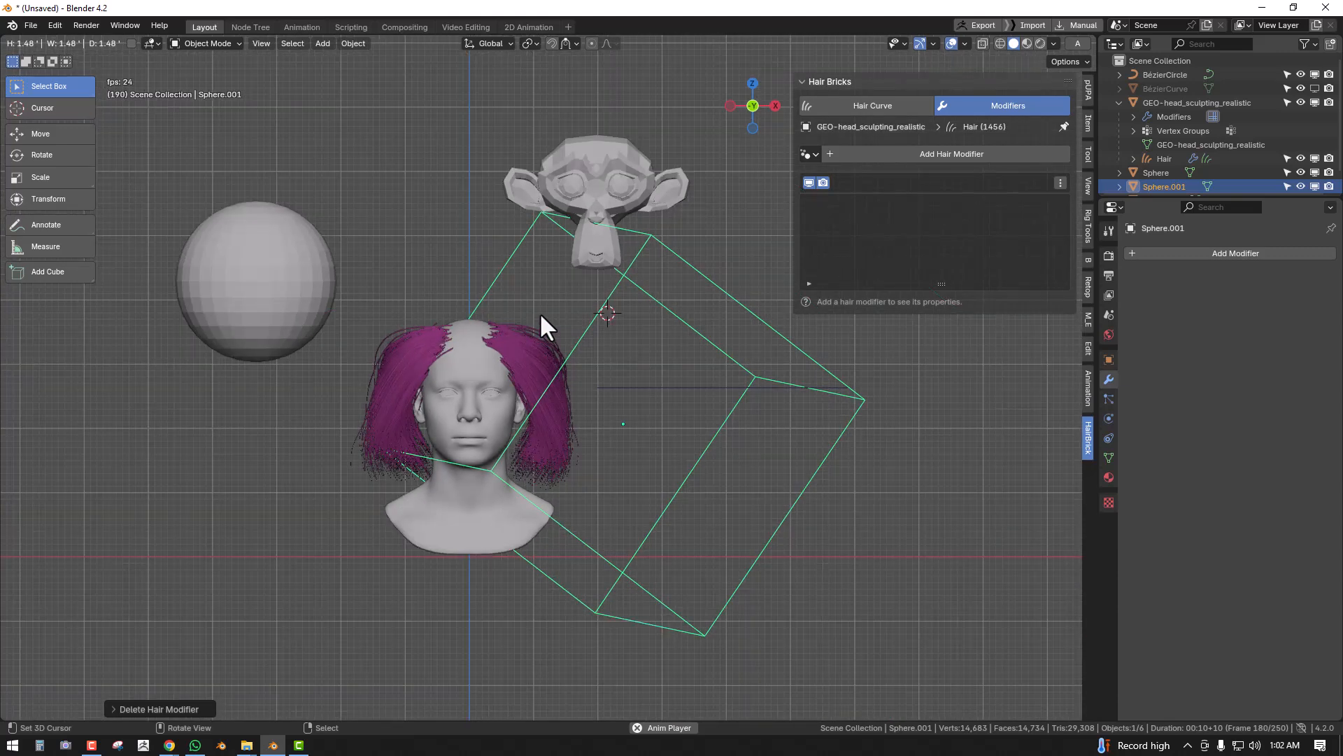
{"action": "left_click", "coordinate": [976, 153]}
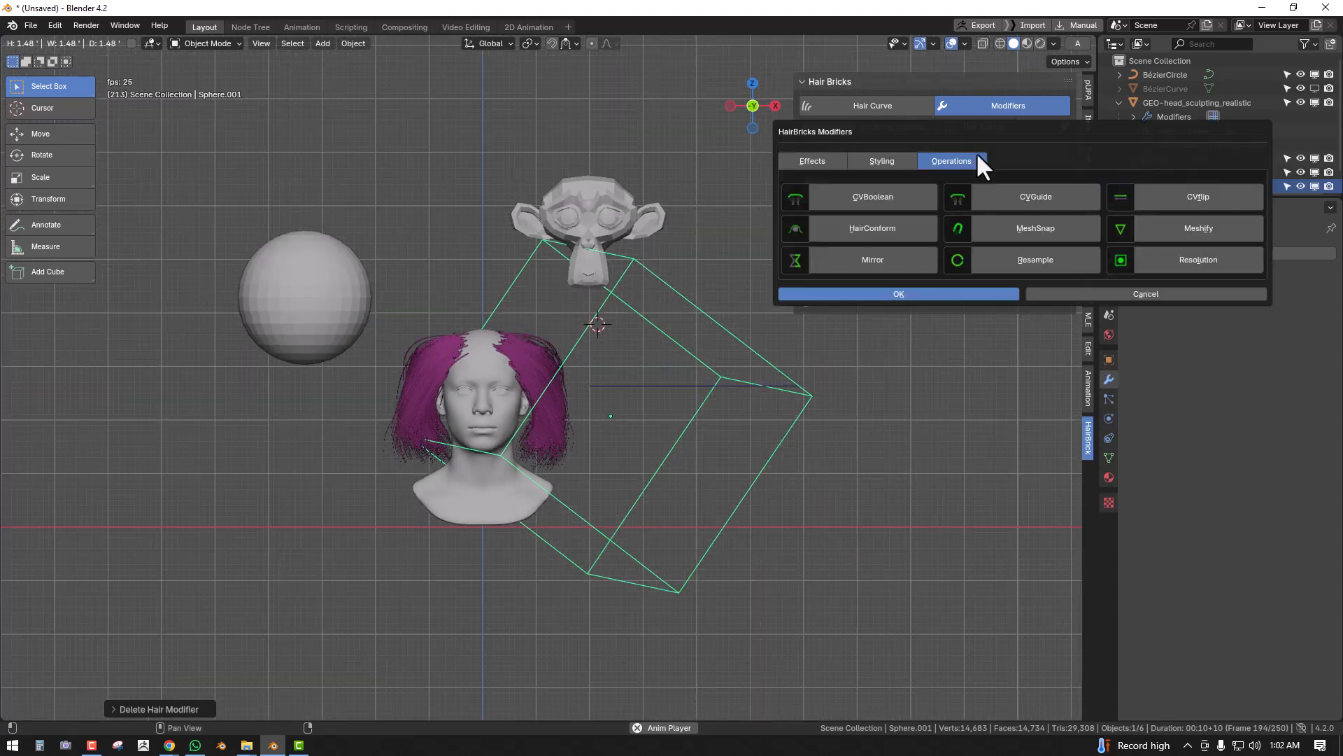
{"action": "left_click", "coordinate": [875, 106]}
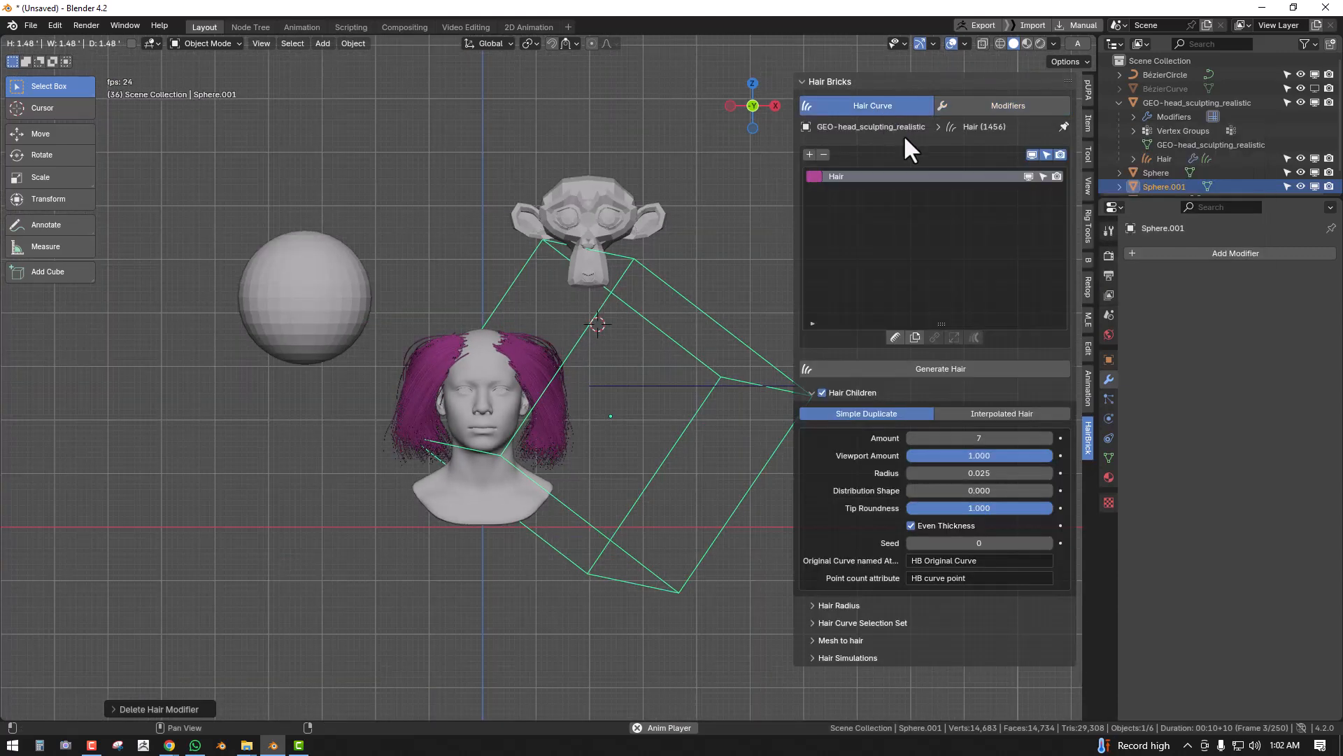
- Stop the animation playback and place the 3D cursor on the monkey head
{"action": "key", "text": "Escape"}
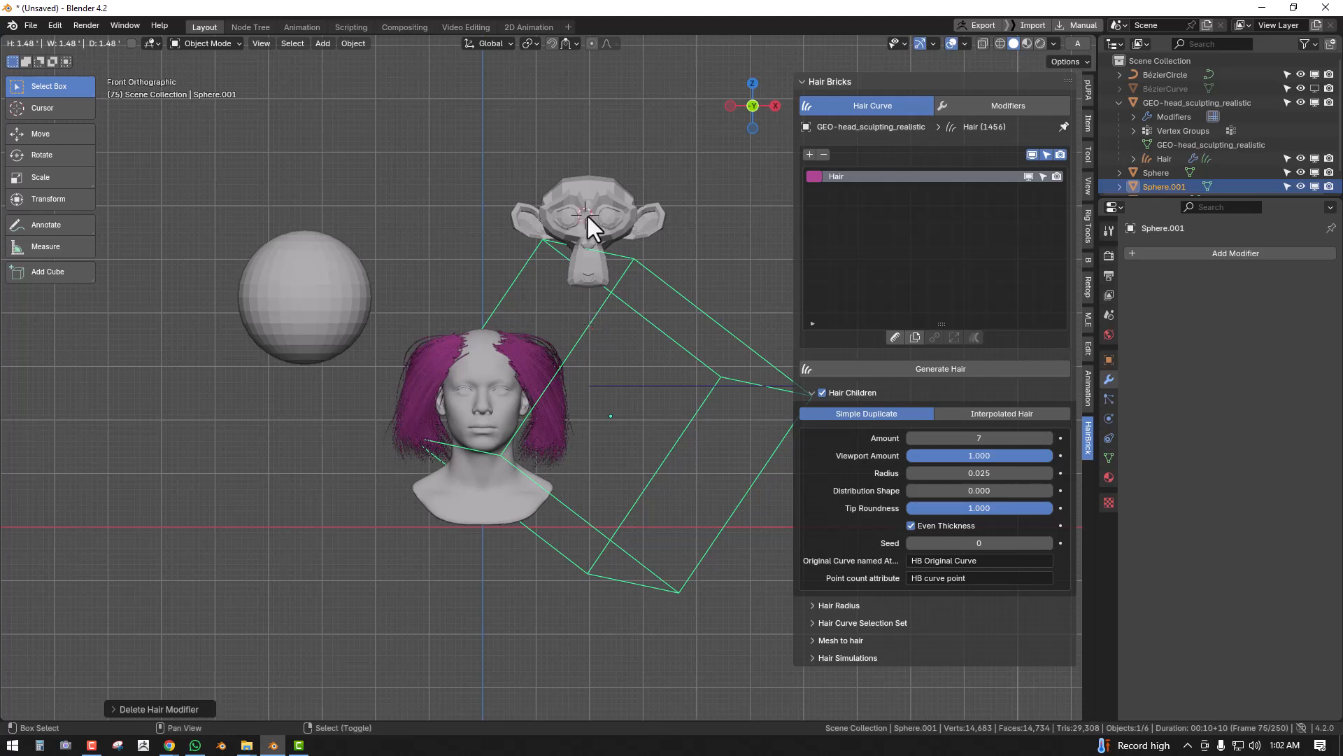
{"action": "right_click", "coordinate": [587, 216], "text": "shift"}
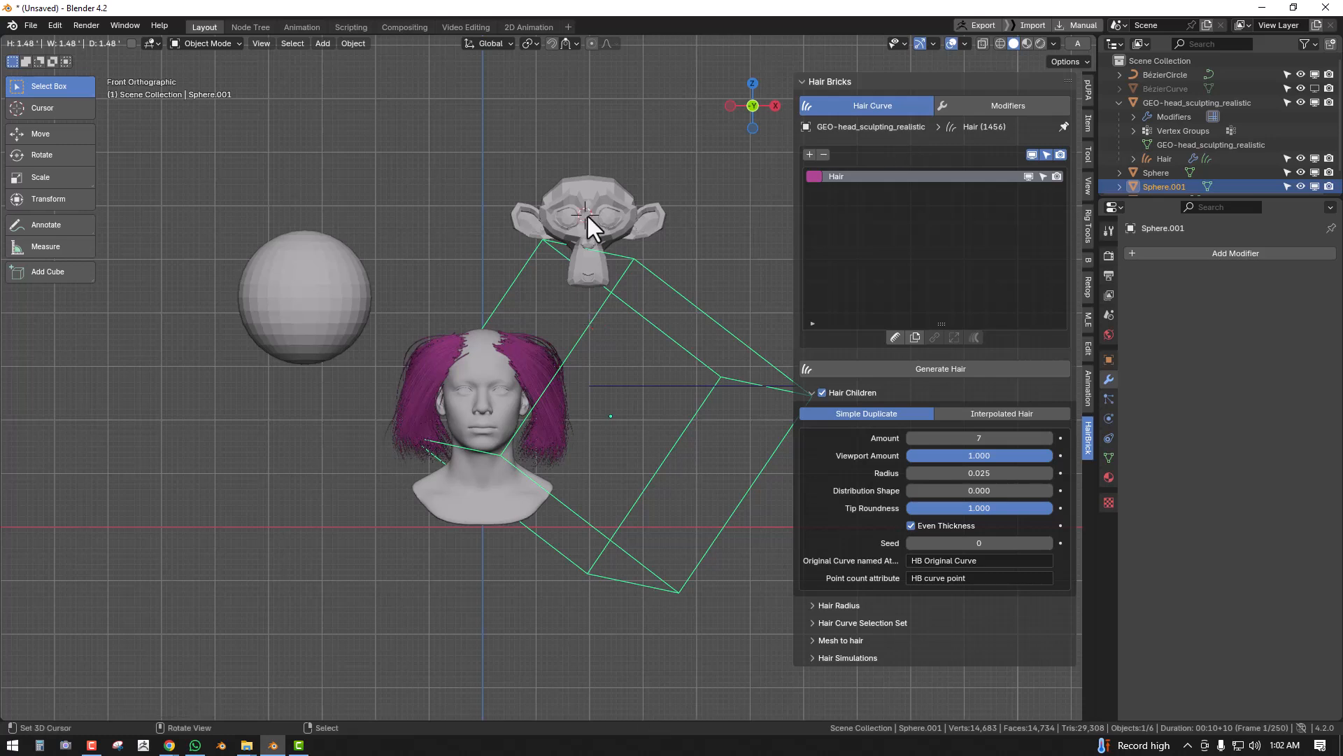